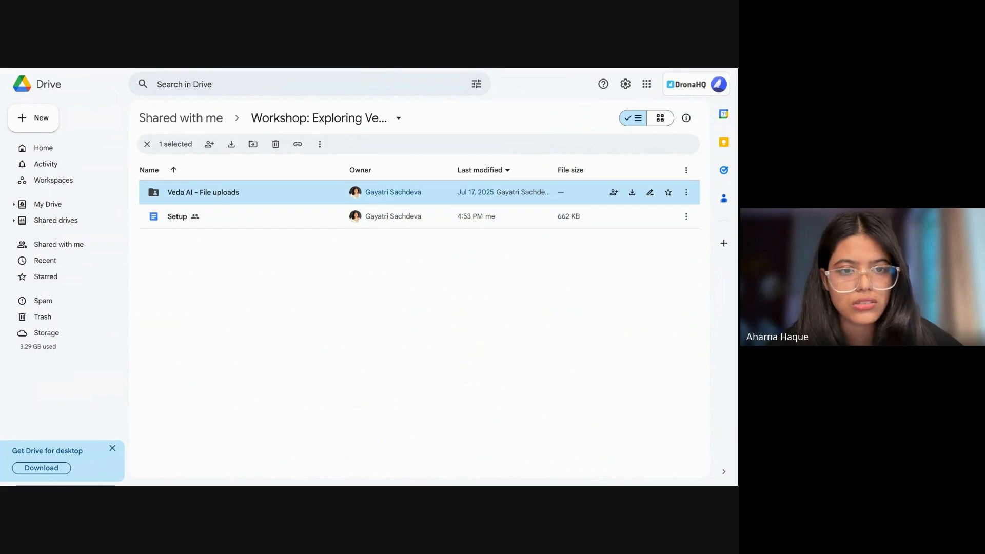
# Step: Look through the Veda AI - File uploads folder and review the connection details and table queries in the Setup document
pyautogui.doubleClick(223, 194)
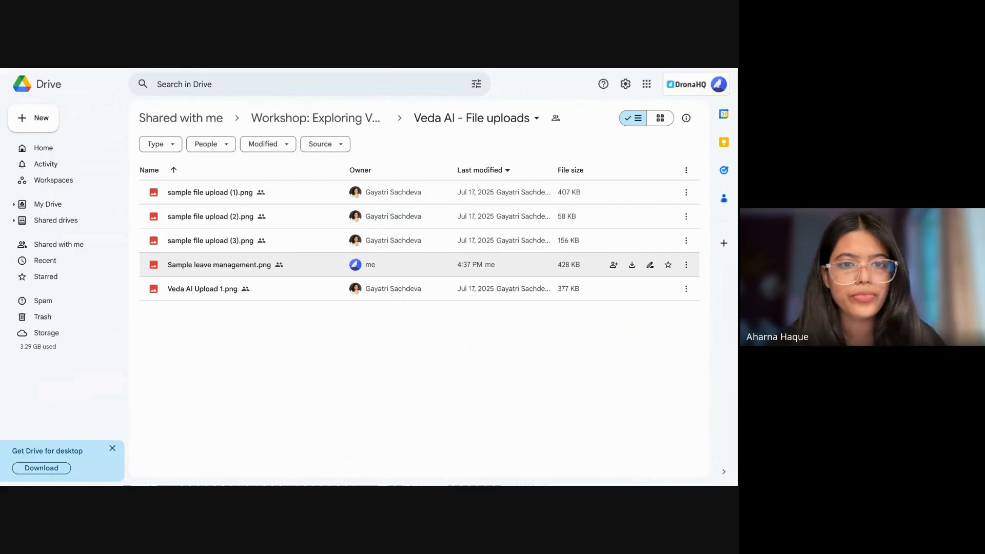
pyautogui.click(353, 119)
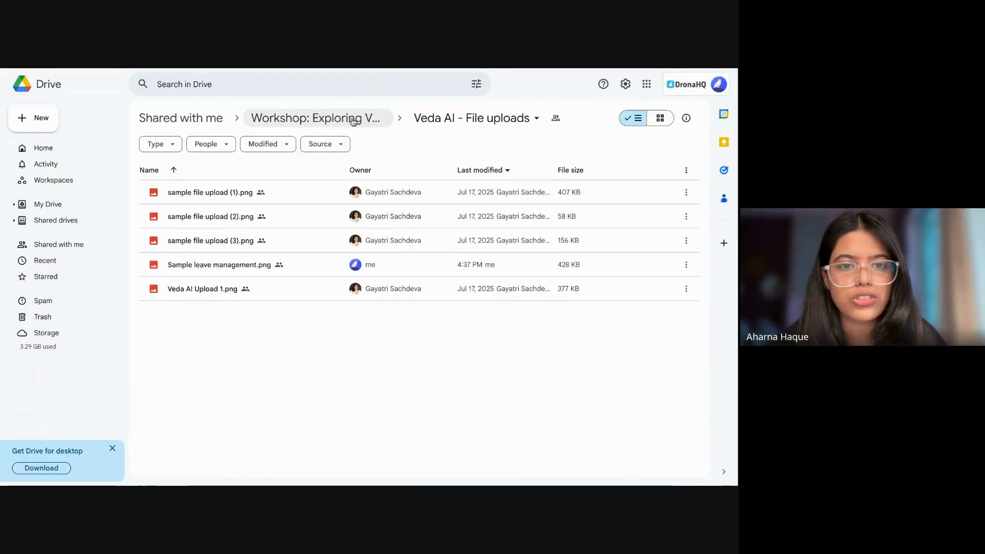
pyautogui.doubleClick(184, 218)
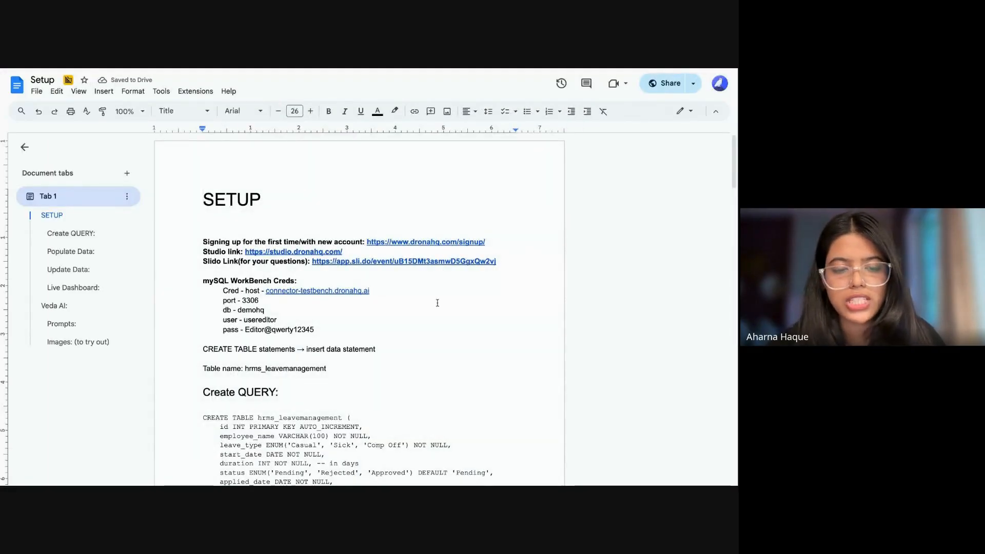
pyautogui.scroll(-2, 439, 305)
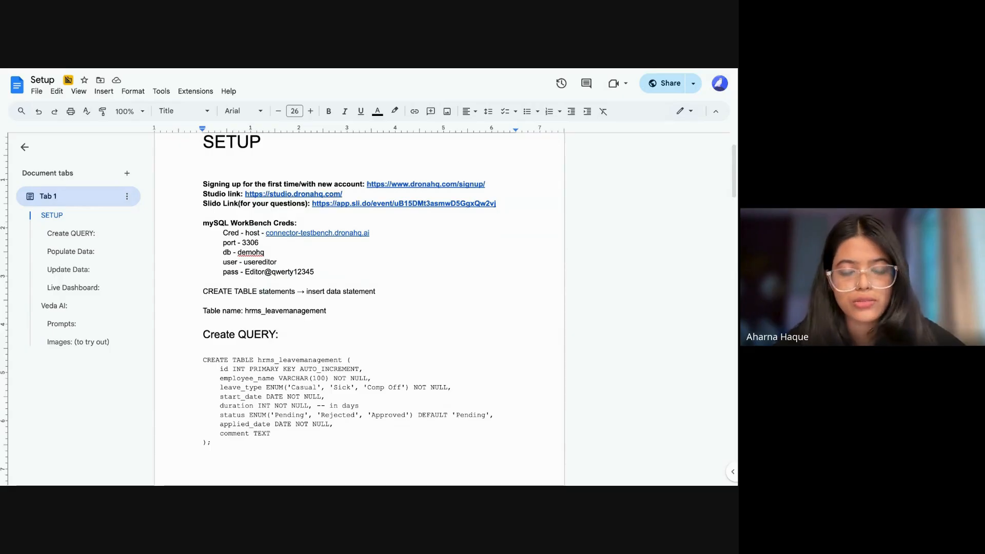
pyautogui.scroll(-5, 435, 336)
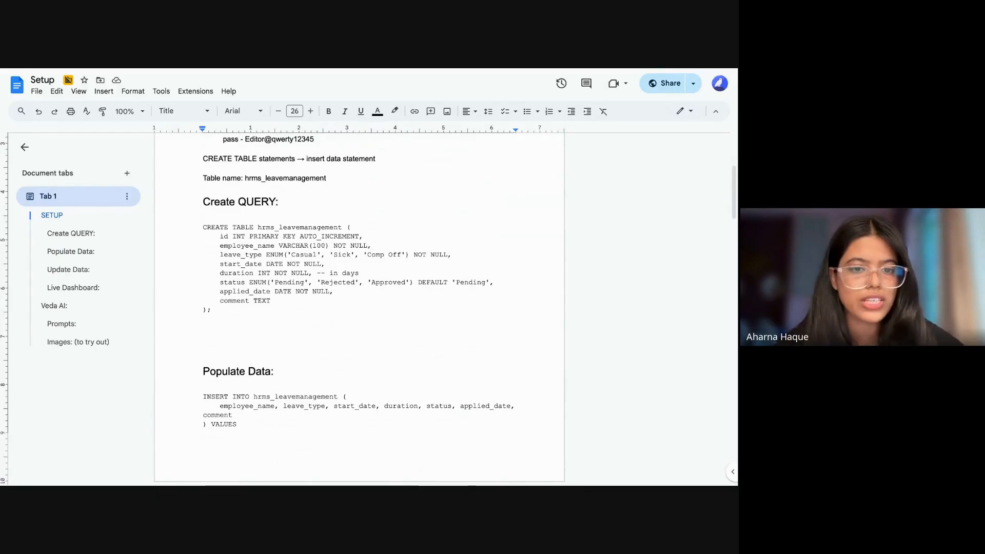
pyautogui.scroll(7, 455, 304)
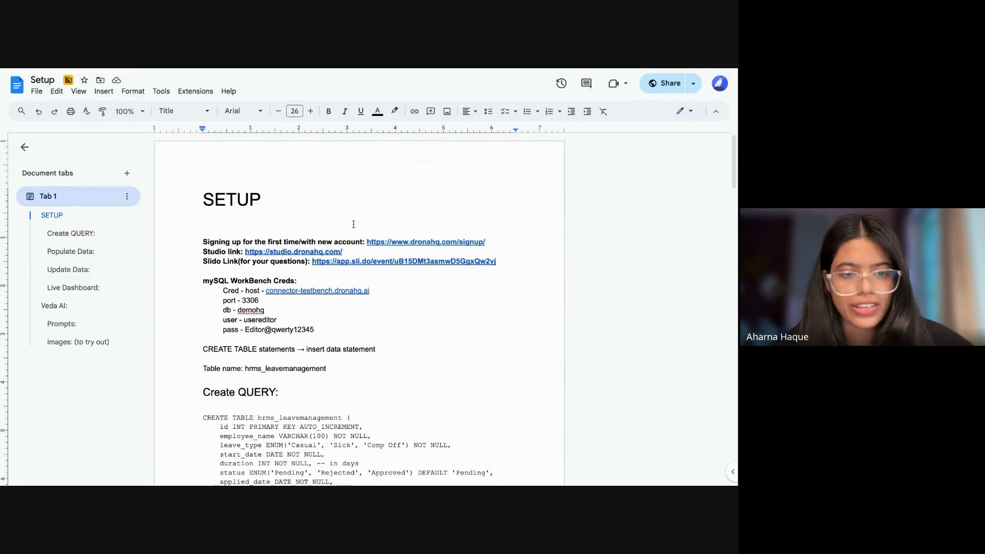
pyautogui.click(353, 225)
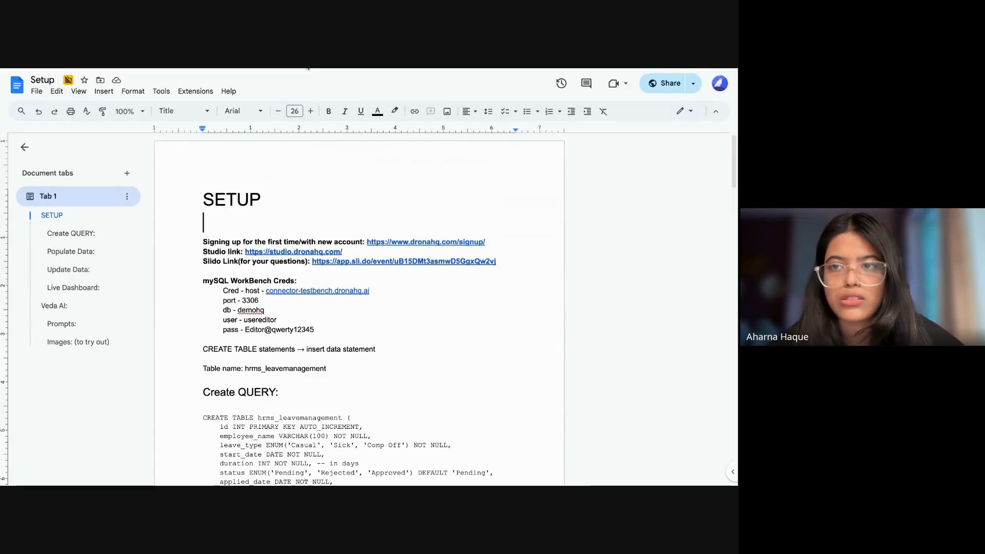
# Step: Switch to the DronaHQ studio, enlarge the page and open the list of connectors
pyautogui.click(149, 72)
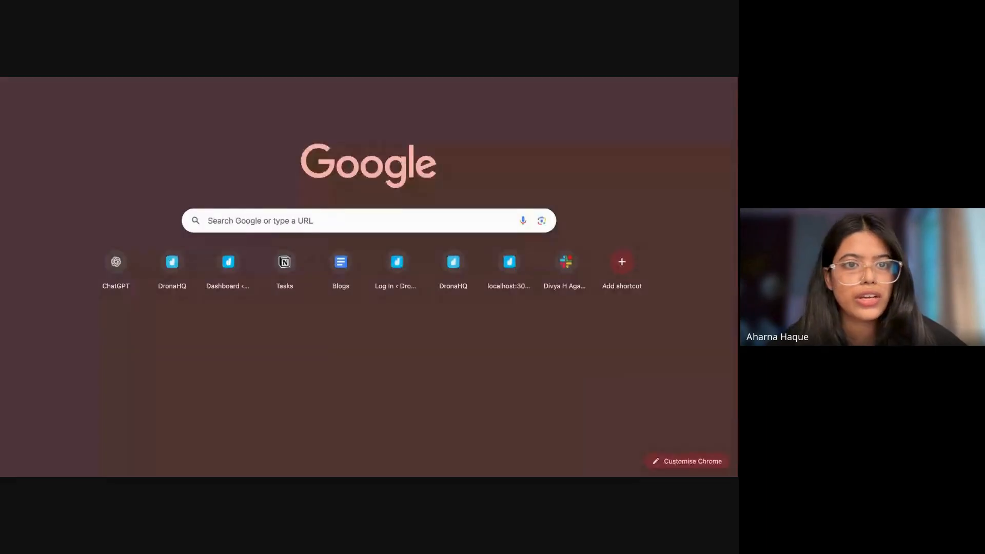
pyautogui.click(151, 75)
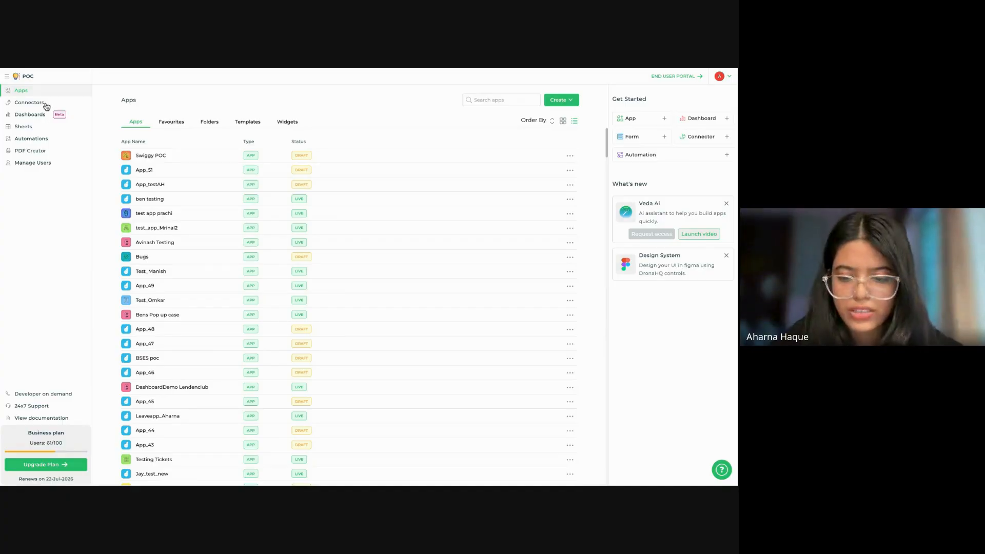
pyautogui.hotkey('ctrl', '+')
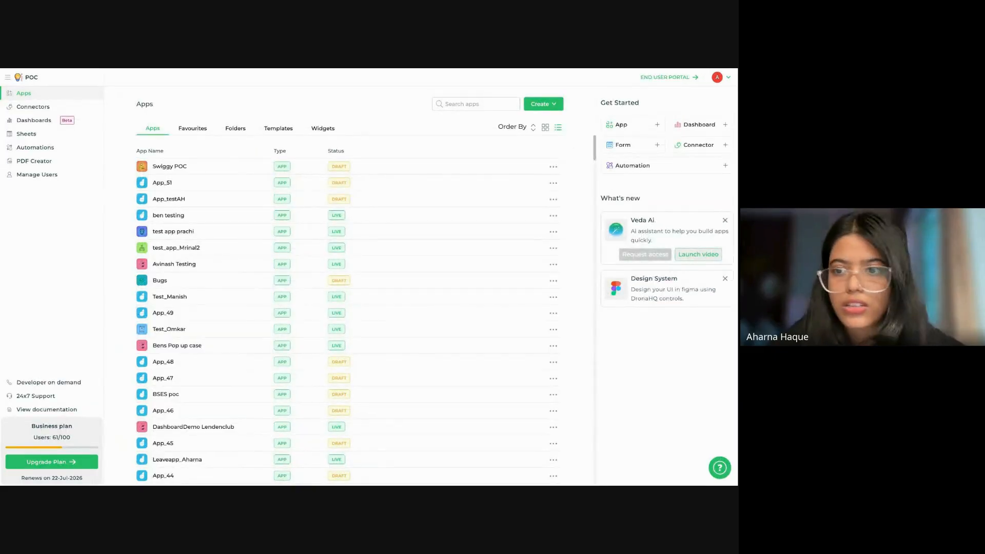
pyautogui.click(33, 106)
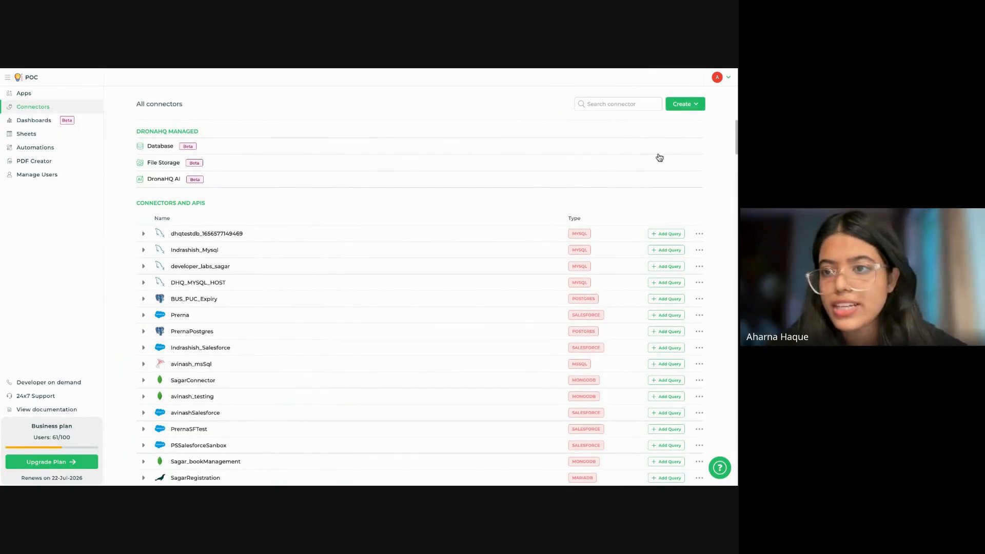
# Step: Start a new MySQL connector, examine its connection, authentication and admin fields, and close the form without saving
pyautogui.click(696, 108)
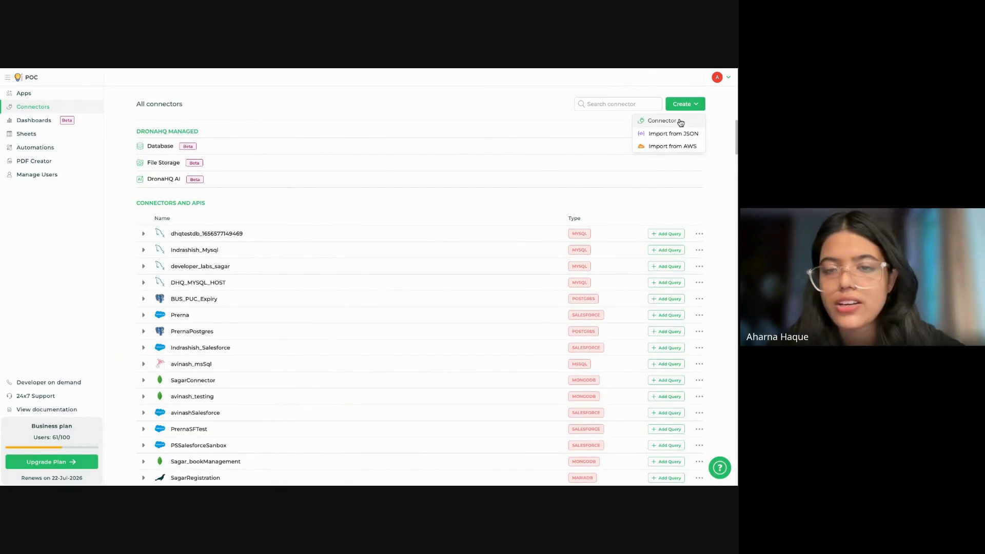
pyautogui.click(680, 121)
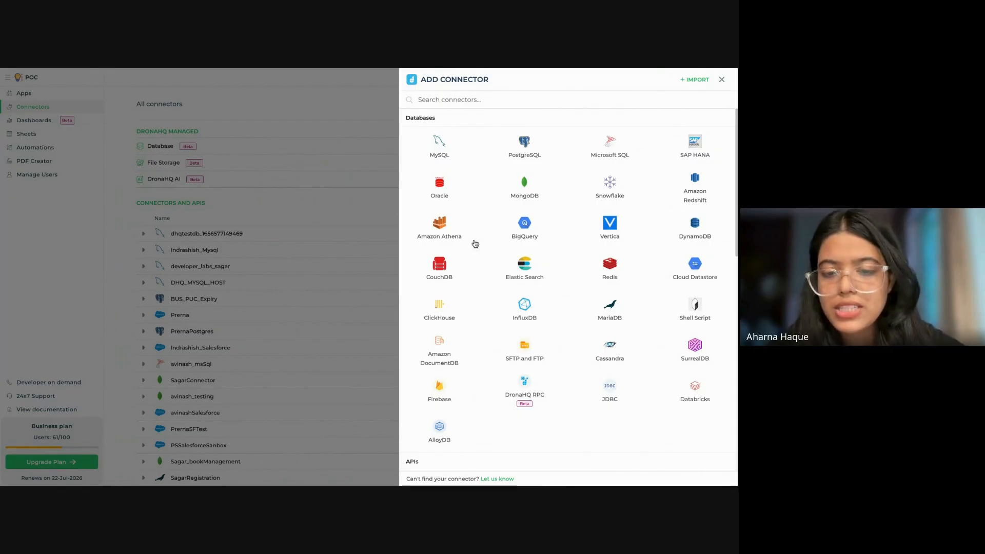
pyautogui.click(439, 145)
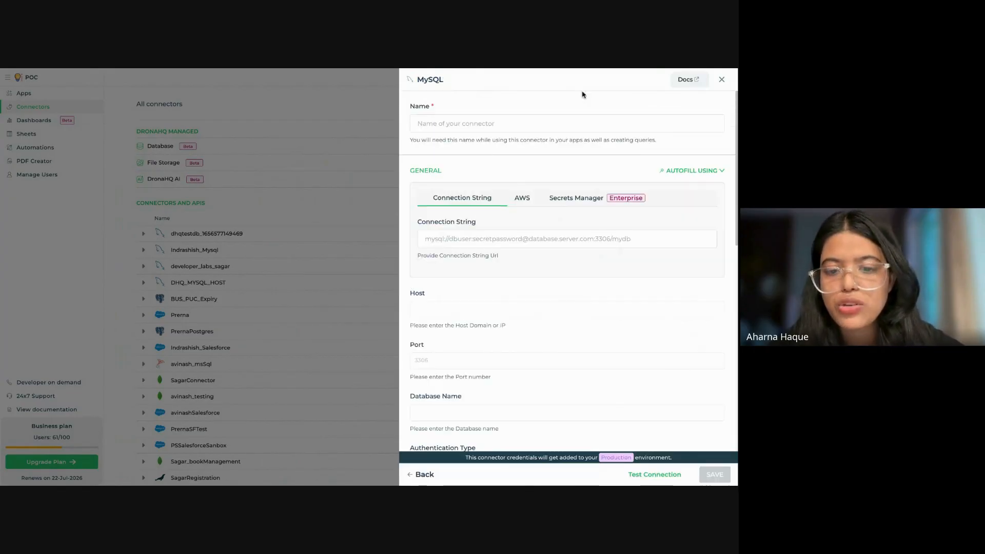
pyautogui.scroll(-2, 577, 388)
pyautogui.scroll(2, 576, 386)
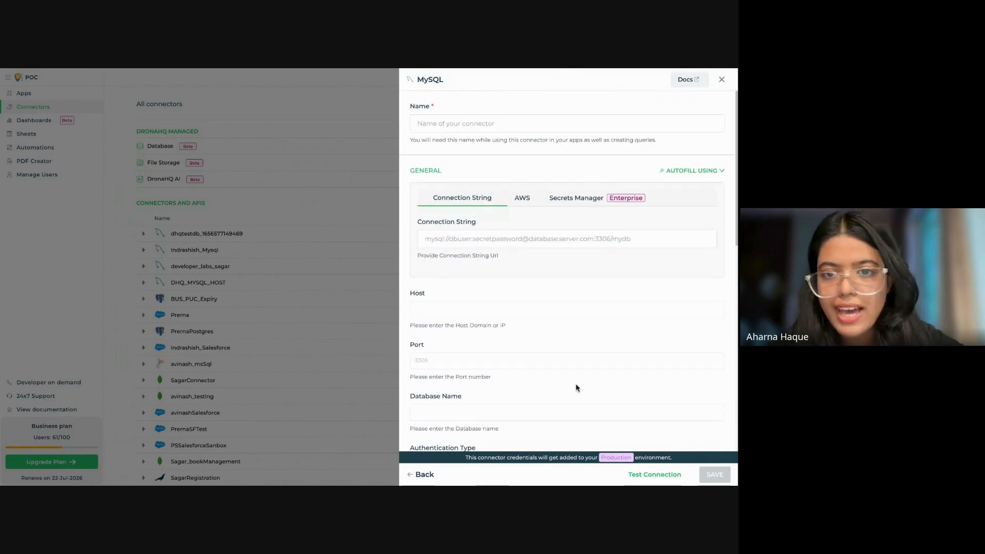
pyautogui.scroll(-5, 643, 322)
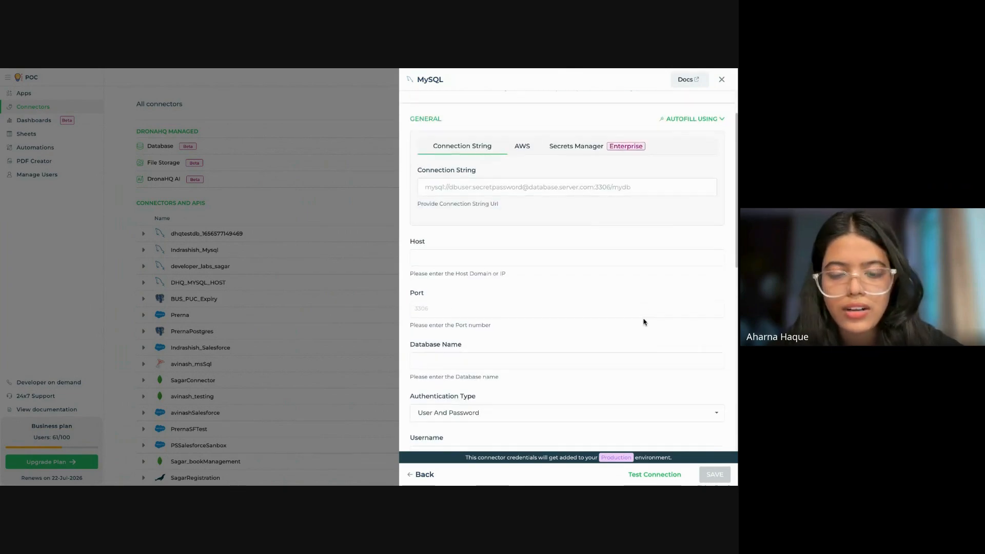
pyautogui.scroll(-7, 644, 322)
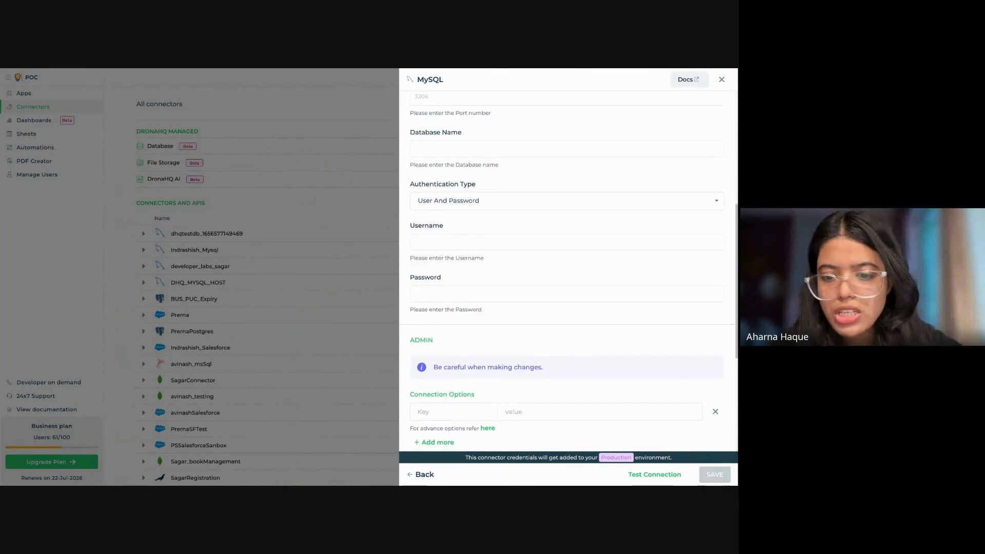
pyautogui.scroll(2, 681, 172)
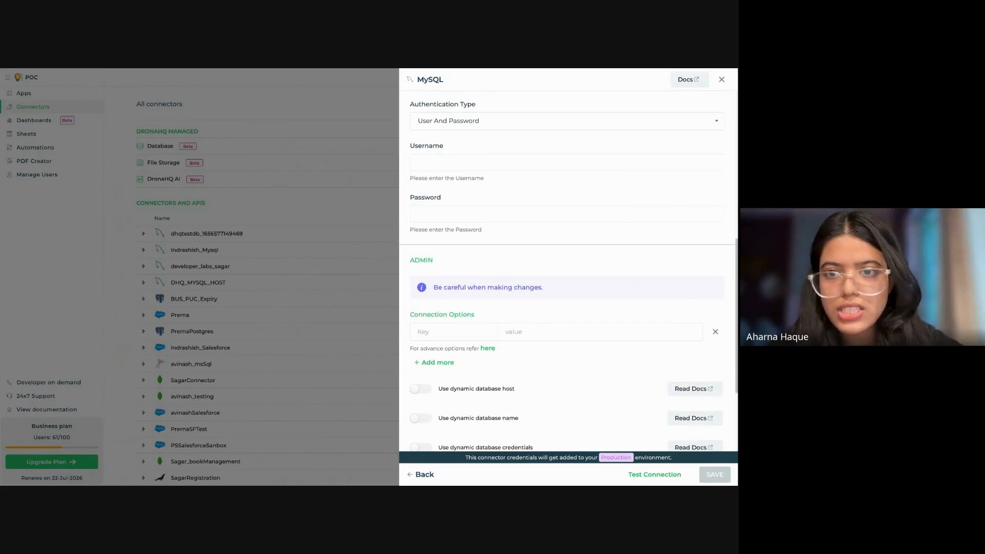
pyautogui.click(721, 80)
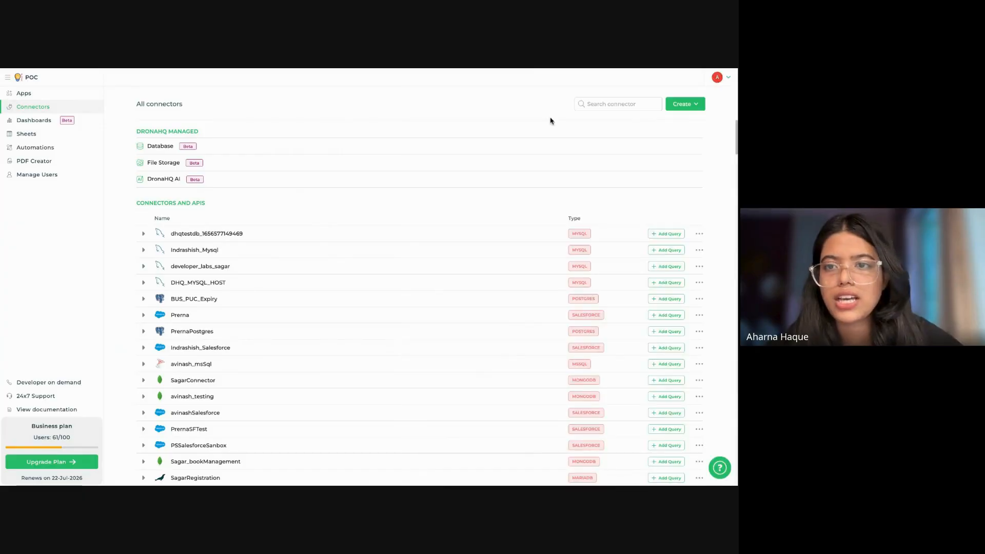
# Step: Search the connectors for "demodb" and expand the DemoDB connector to list its queries
pyautogui.click(615, 104)
pyautogui.write('debo')
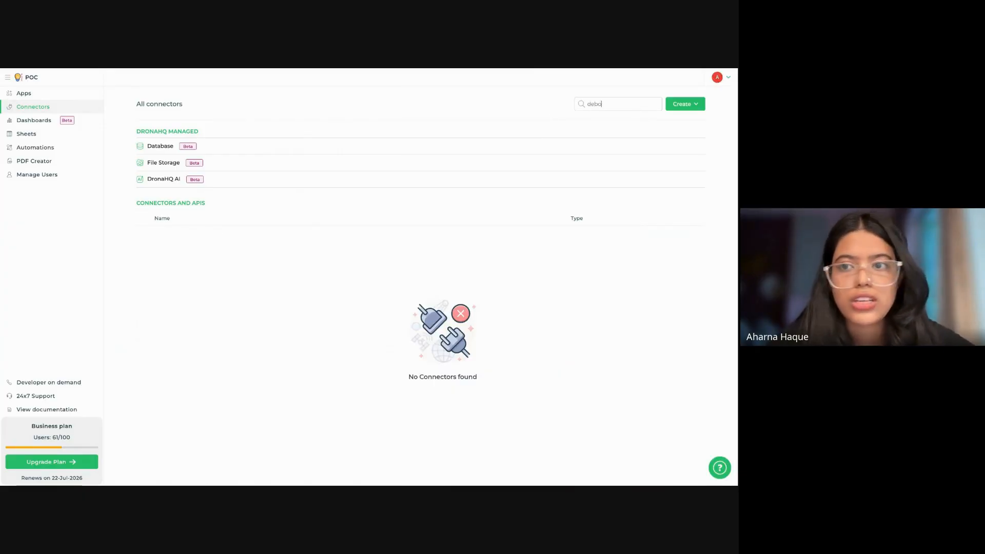
pyautogui.press('BackSpace')
pyautogui.press('BackSpace')
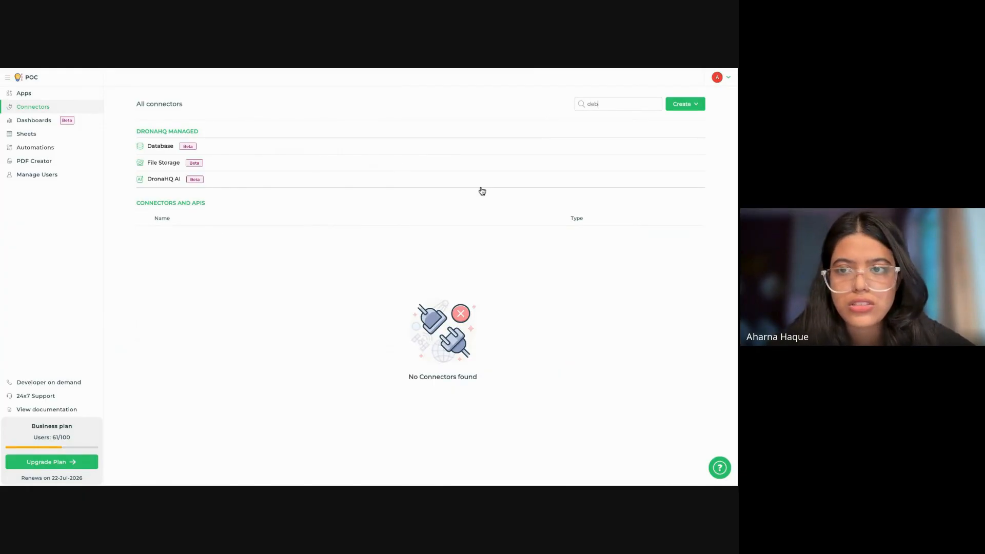
pyautogui.write('modb')
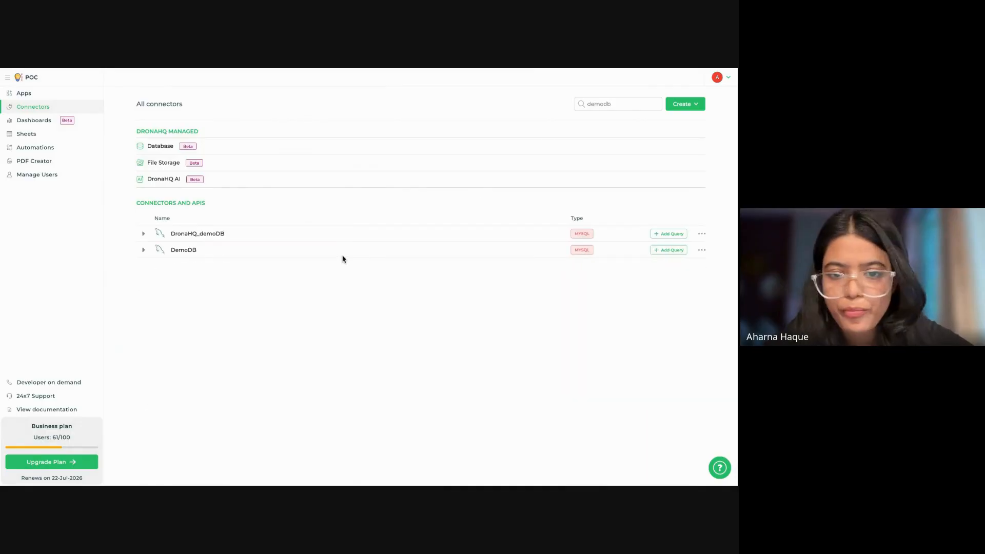
pyautogui.click(349, 255)
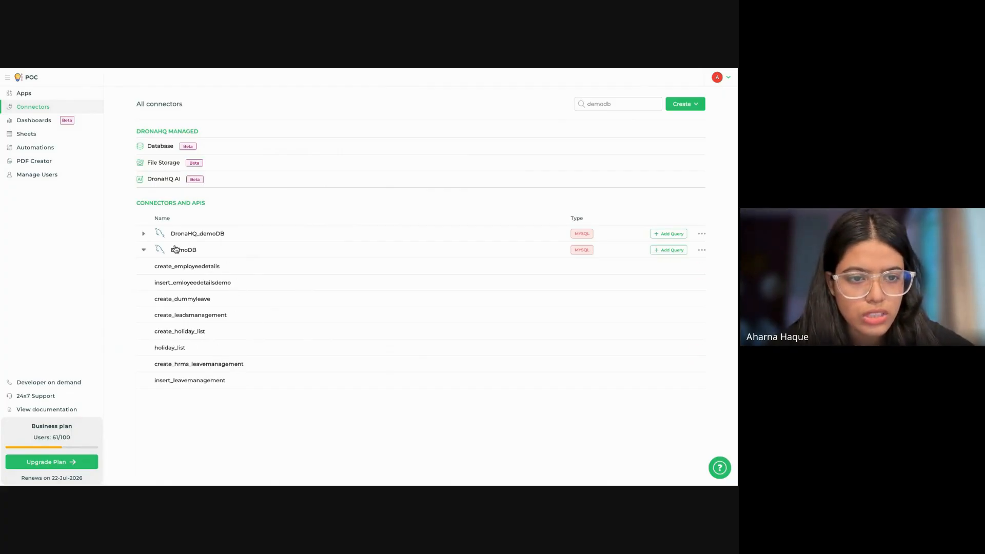
# Step: Open the DemoDB connector for editing, review its host, database, login and admin settings, and close it unchanged
pyautogui.click(703, 251)
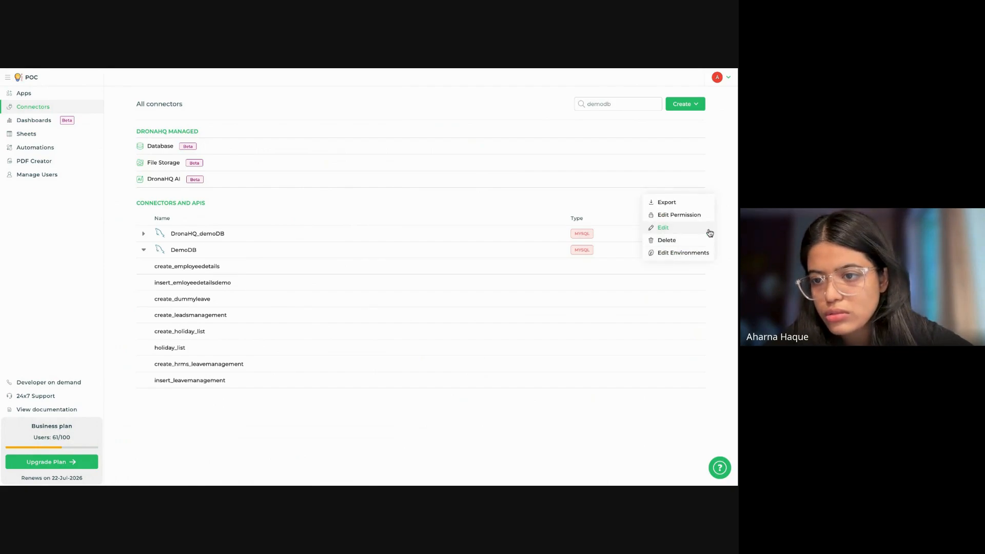
pyautogui.click(709, 230)
pyautogui.scroll(-1, 606, 249)
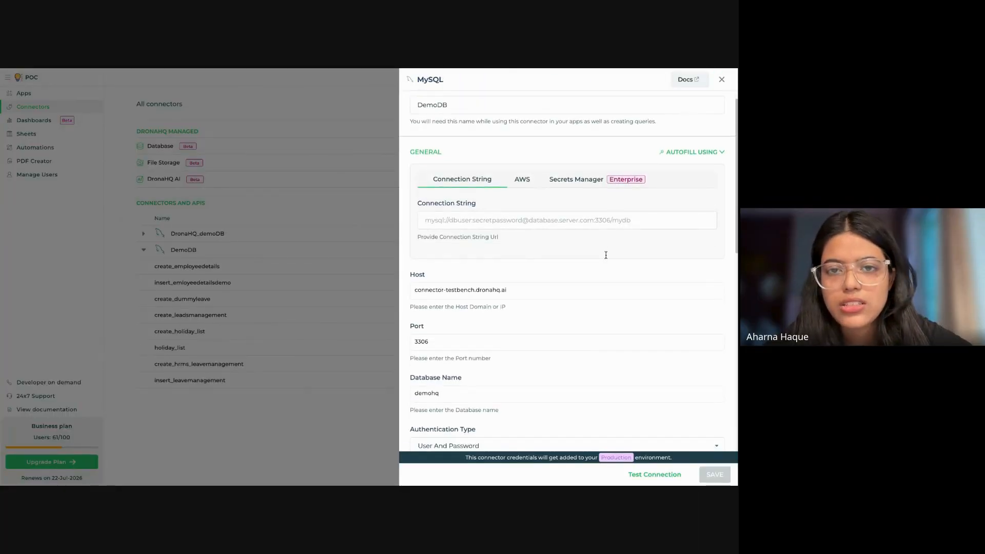
pyautogui.scroll(-3, 606, 255)
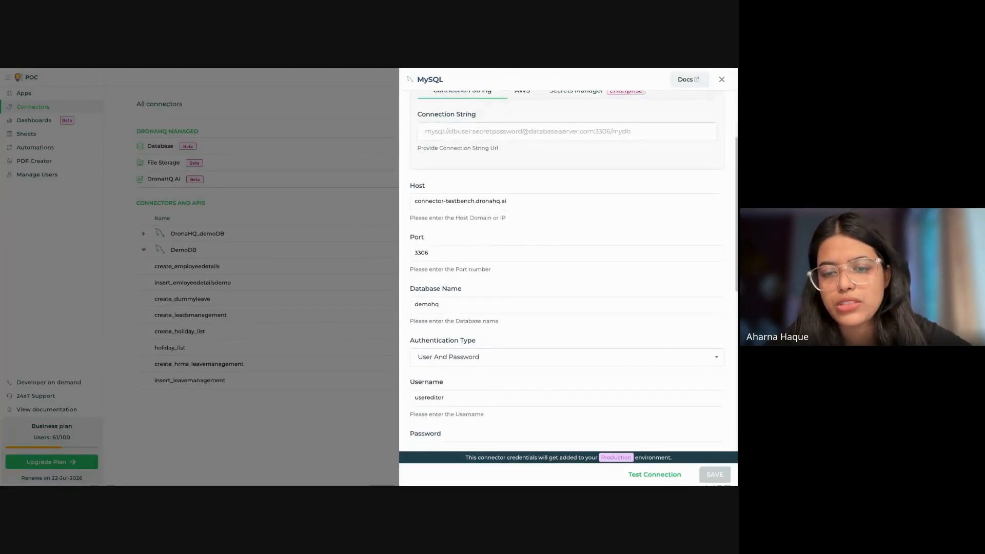
pyautogui.scroll(-5, 563, 319)
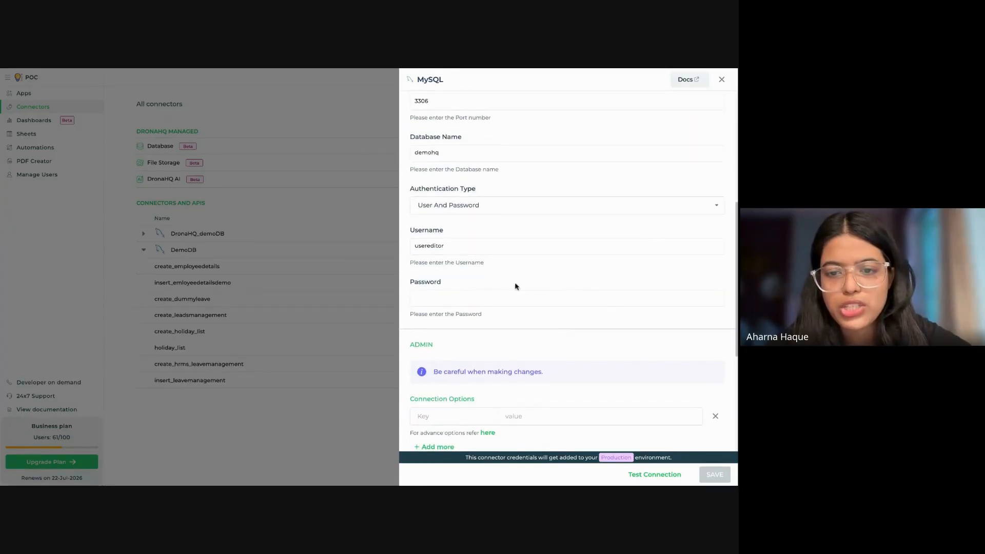
pyautogui.click(434, 299)
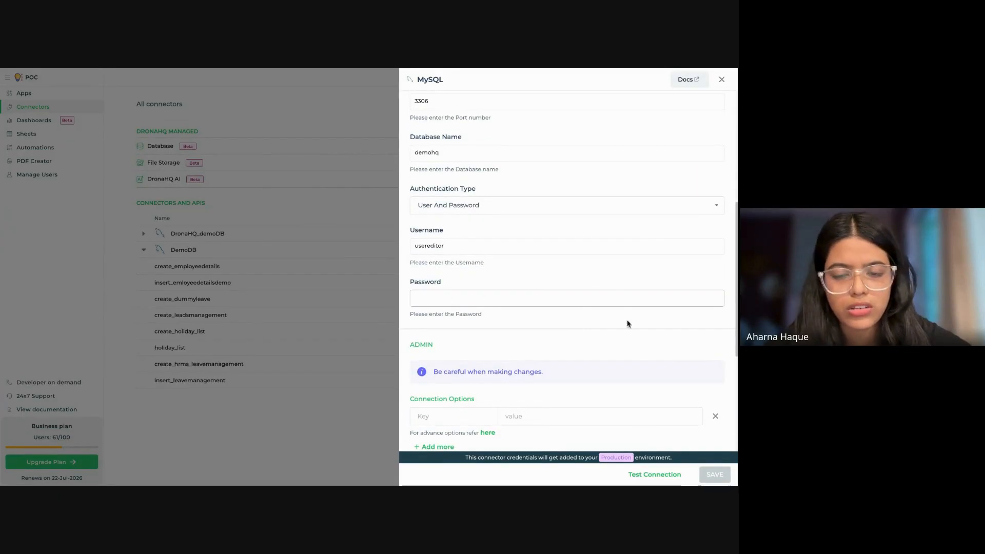
pyautogui.scroll(-6, 614, 293)
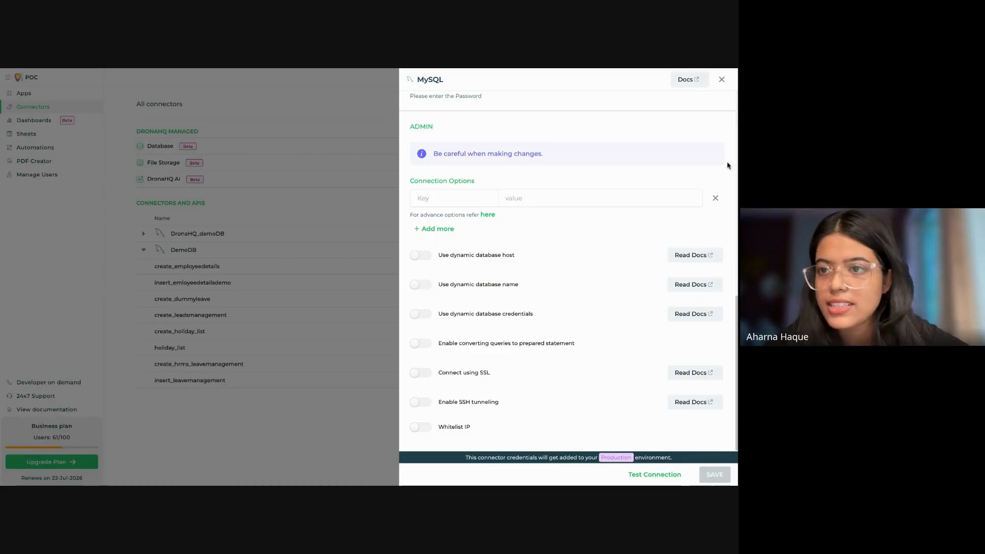
pyautogui.click(722, 80)
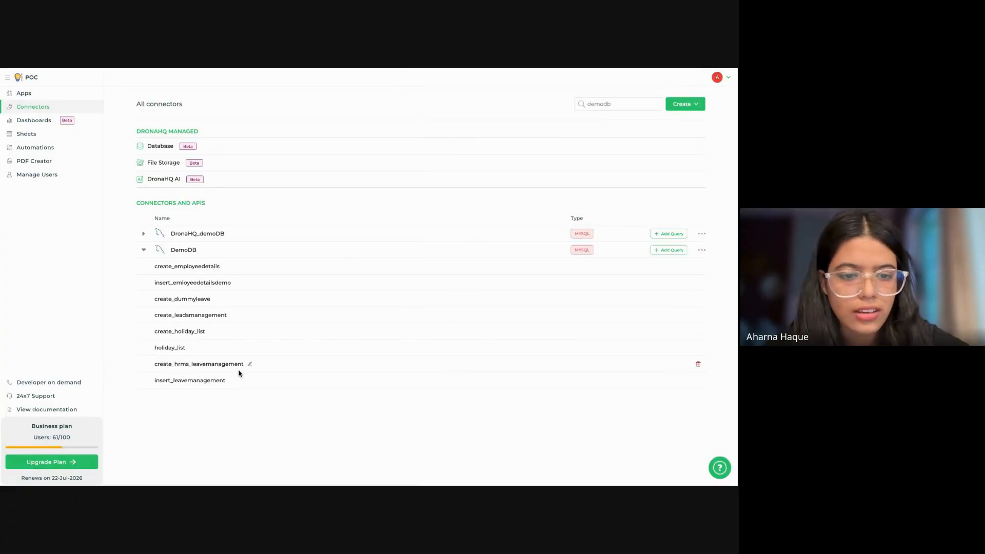
# Step: Open the create_hrms_leavemanagement query and examine the columns of the hrms_leavemanagement table in the schema
pyautogui.click(251, 365)
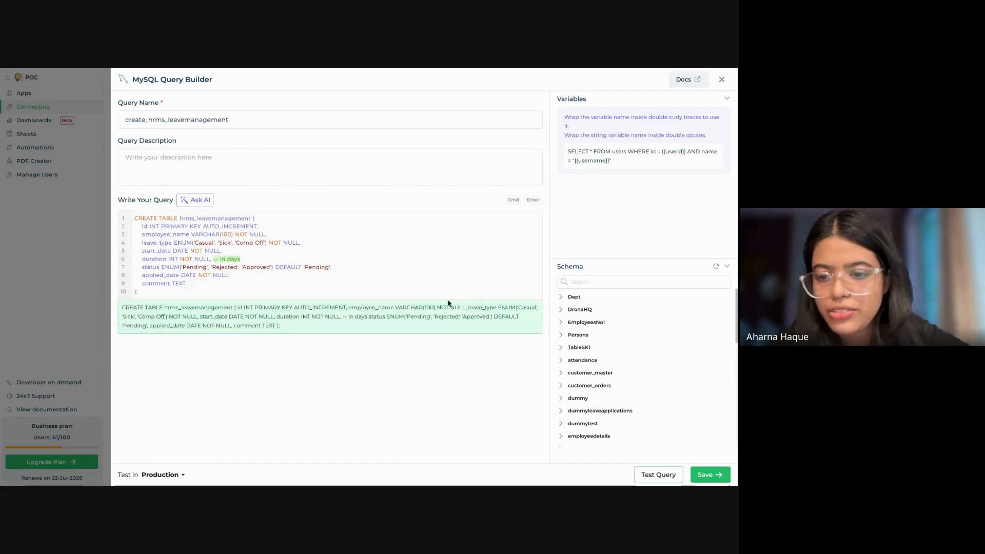
pyautogui.scroll(-3, 681, 431)
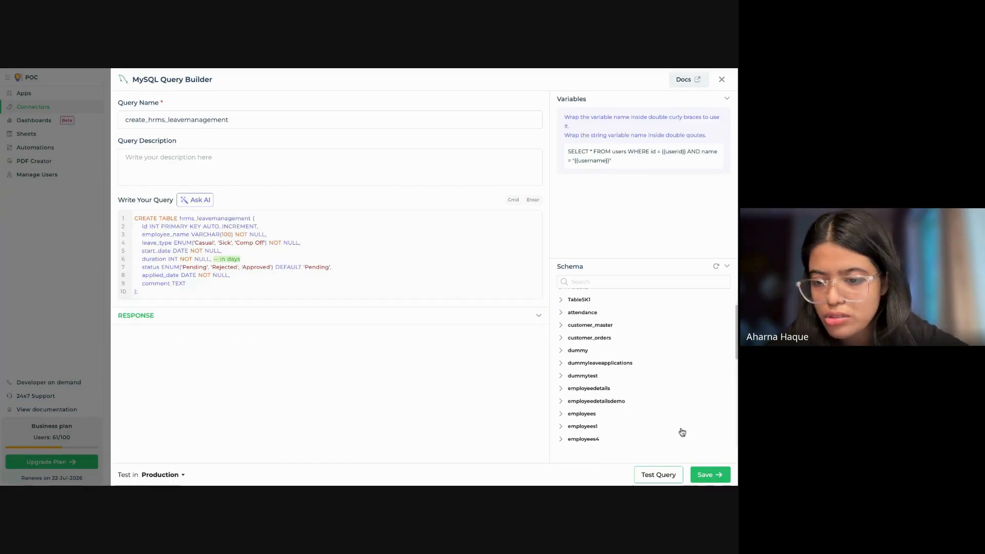
pyautogui.click(622, 402)
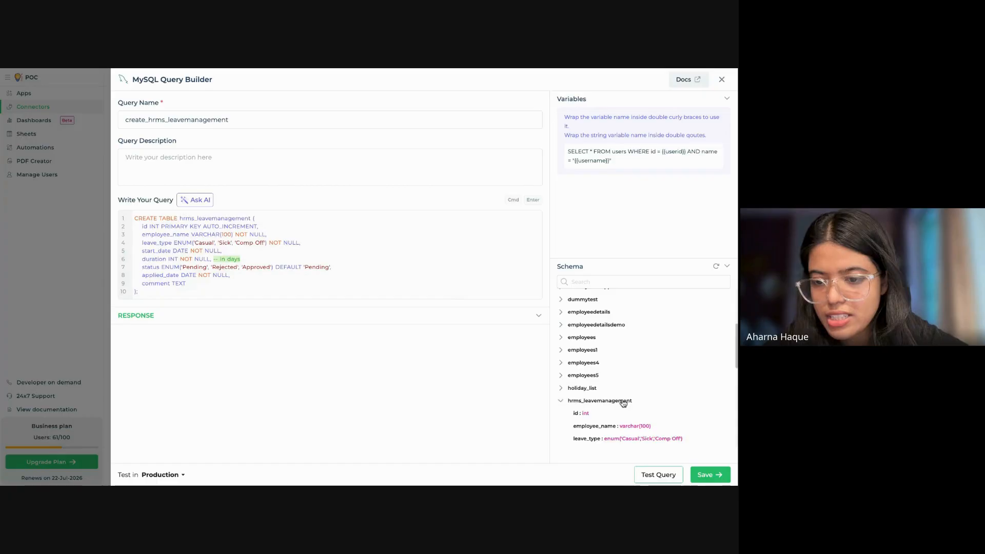
pyautogui.scroll(-2, 623, 403)
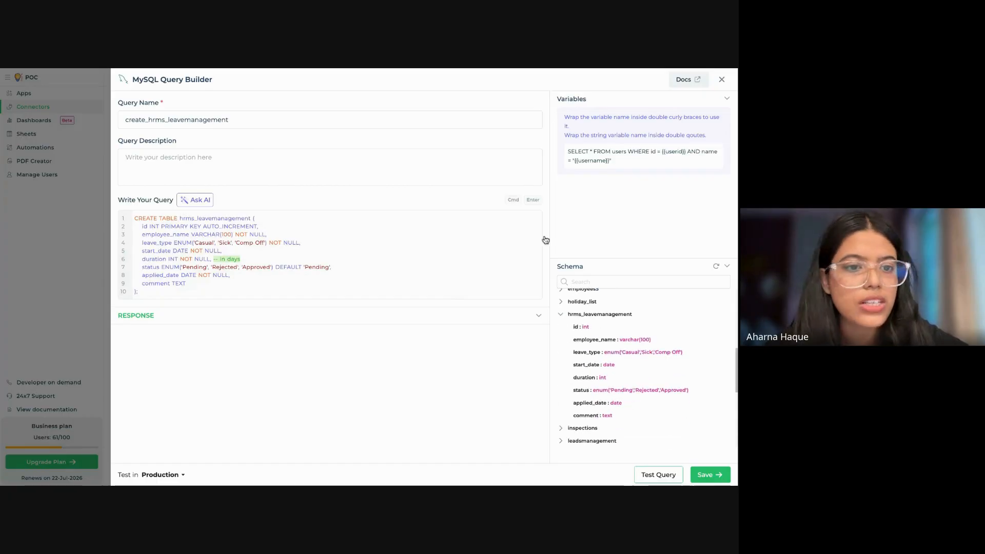
pyautogui.moveTo(191, 275)
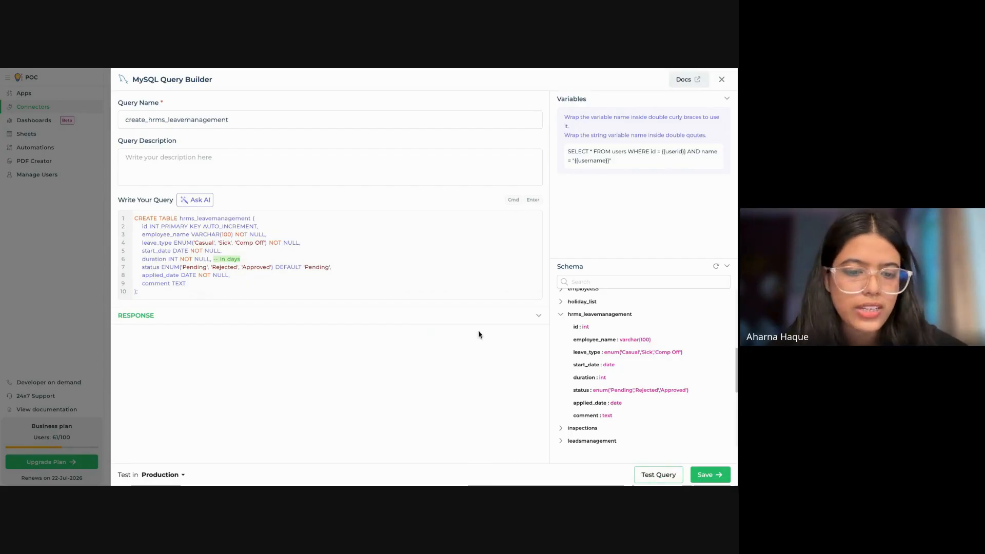
# Step: Close the open query, examine the sample leave rows in the insert_leavemanagement query, and return to the connectors list
pyautogui.moveTo(370, 304)
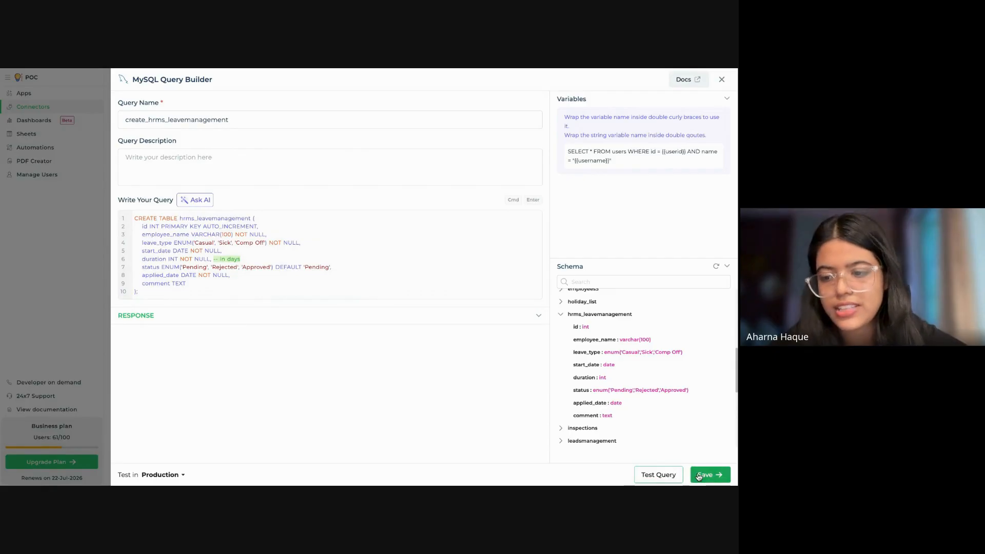
pyautogui.click(723, 80)
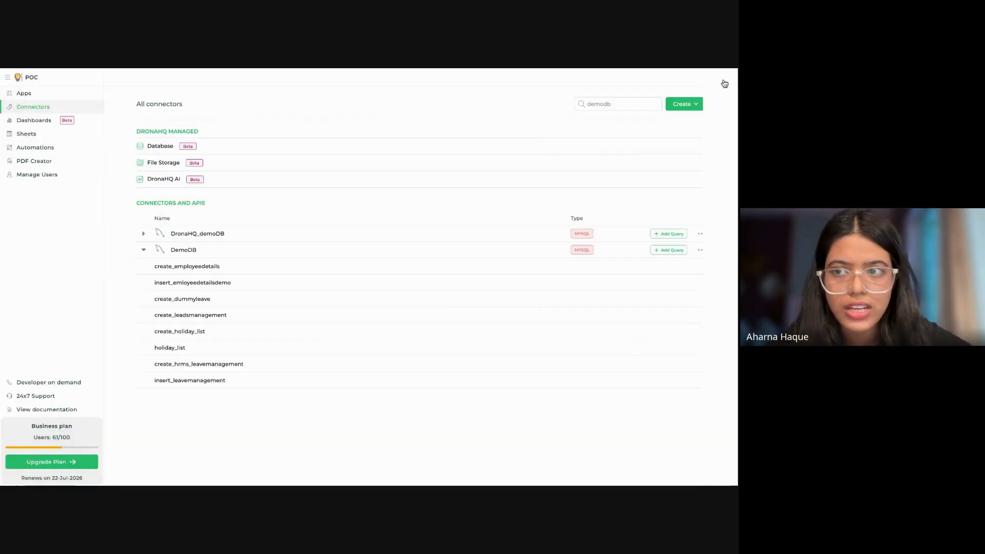
pyautogui.click(217, 382)
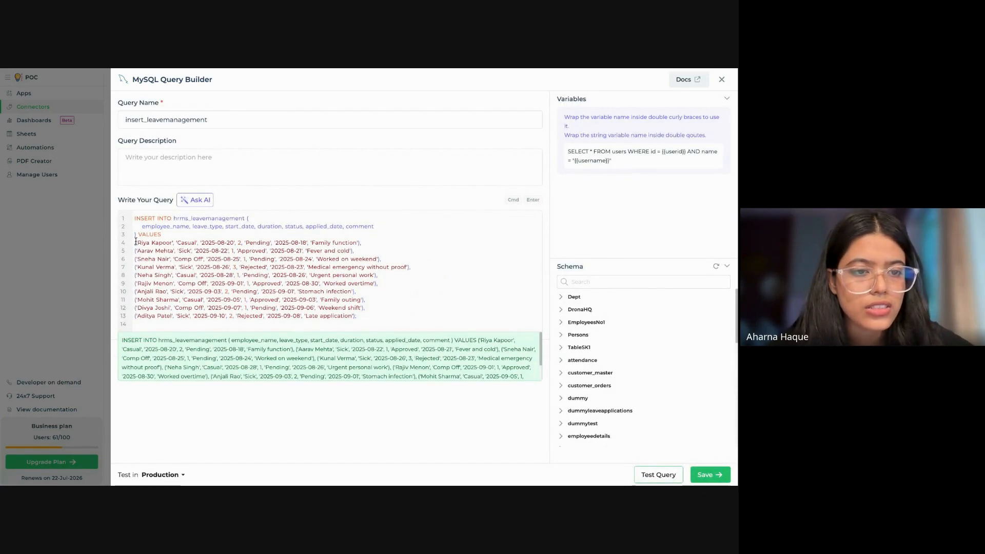
pyautogui.moveTo(134, 242); pyautogui.dragTo(316, 325)
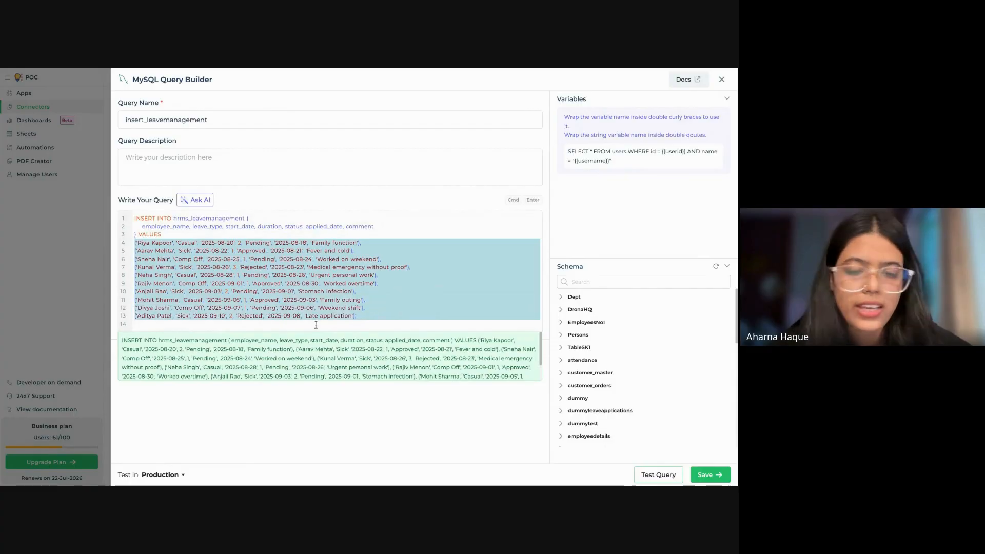
pyautogui.click(356, 225)
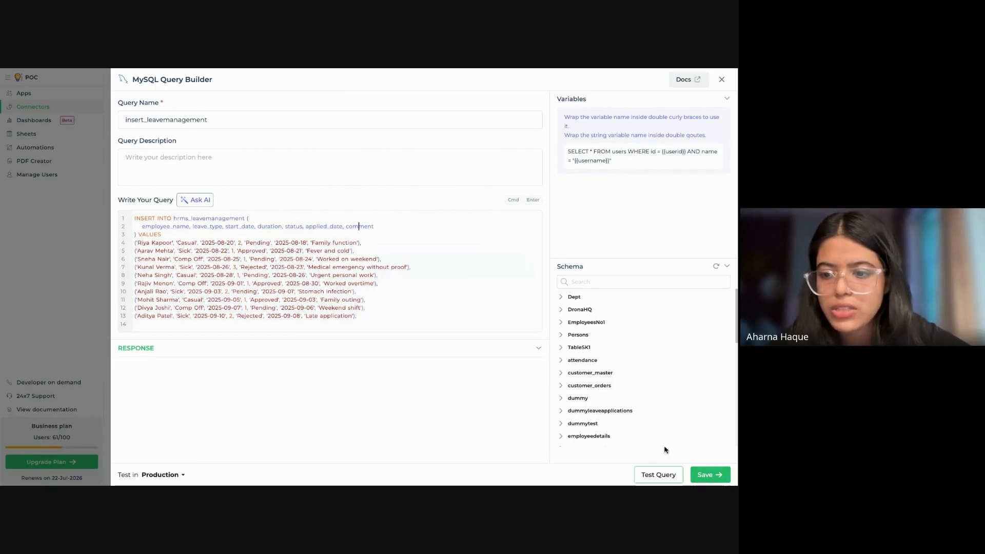
pyautogui.click(284, 127)
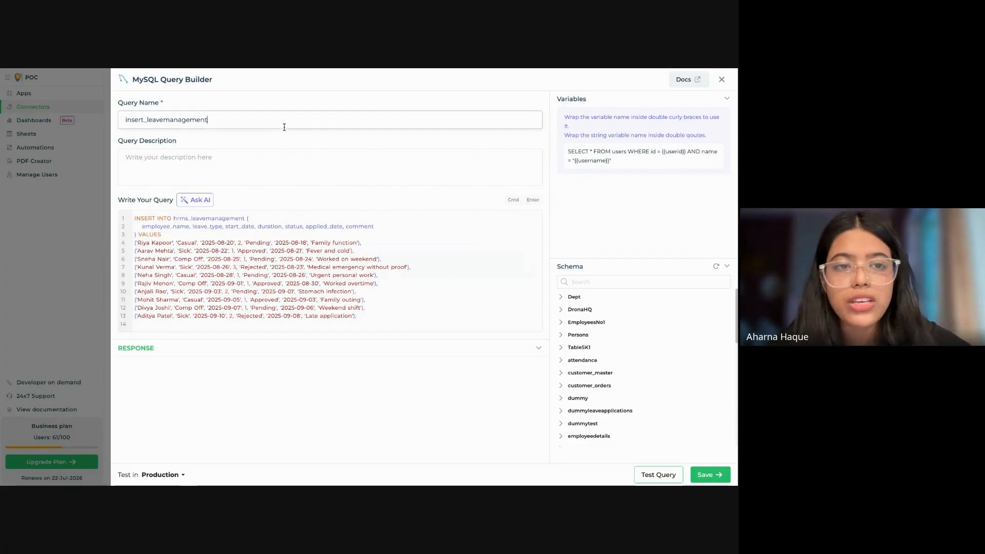
pyautogui.click(720, 476)
pyautogui.click(722, 80)
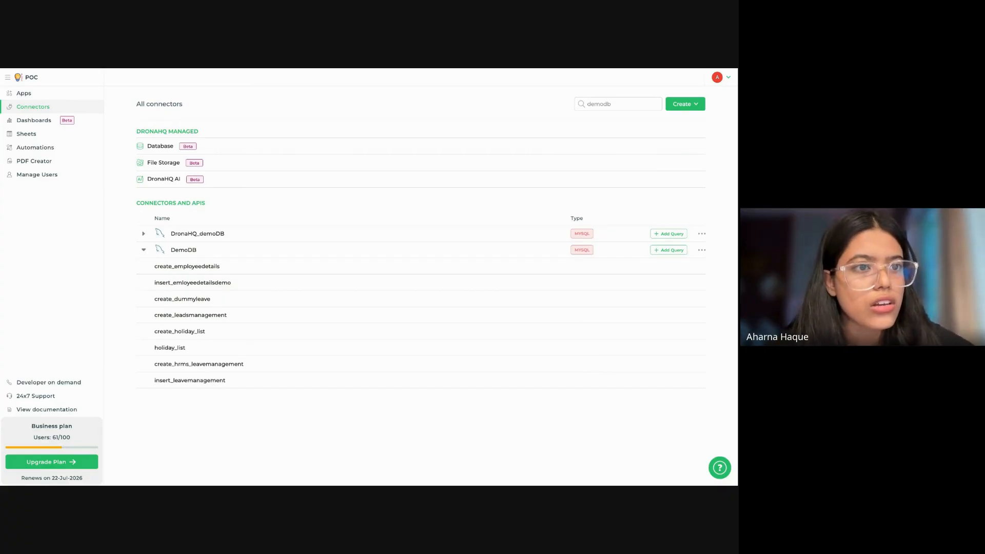
# Step: Create a new blank app from the Apps list and dismiss the page templates
pyautogui.click(24, 92)
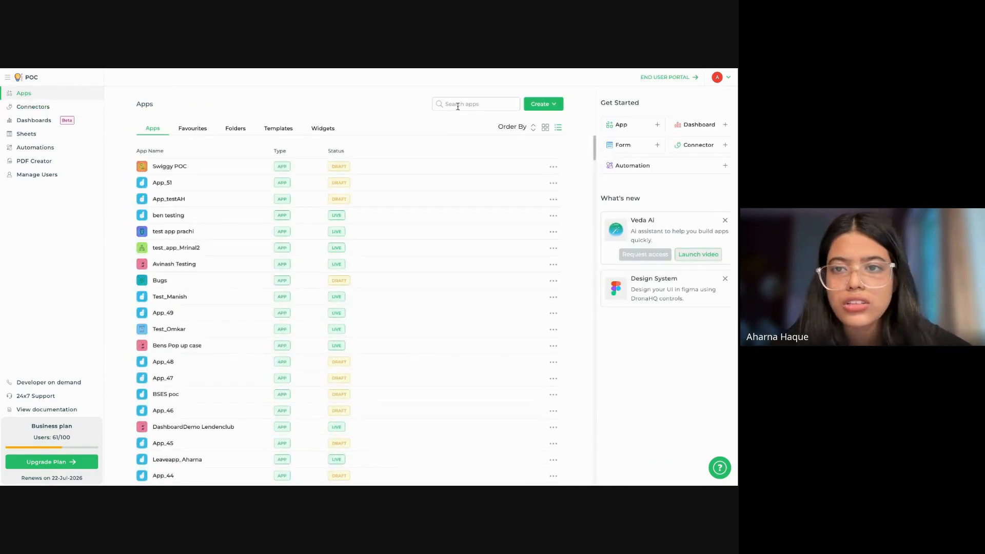
pyautogui.click(542, 106)
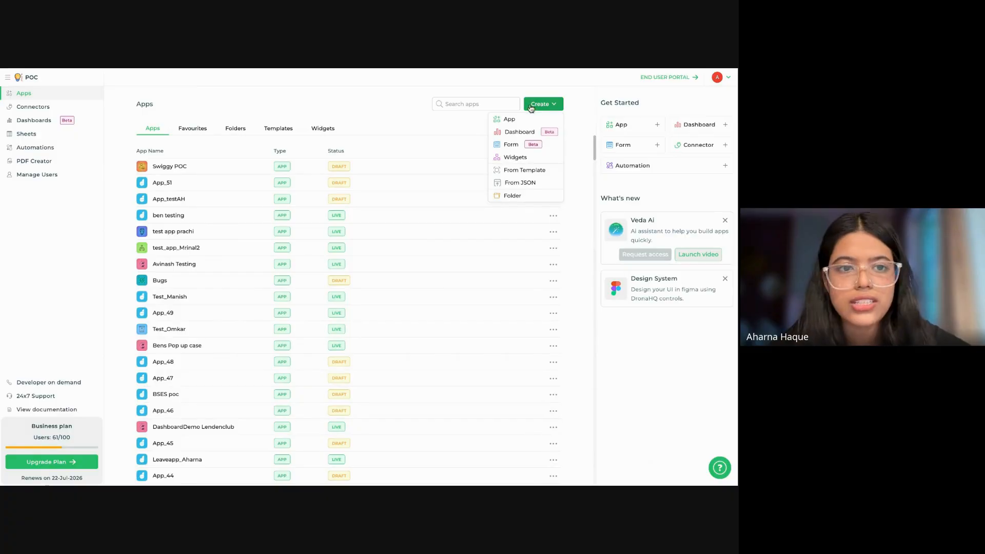
pyautogui.click(512, 121)
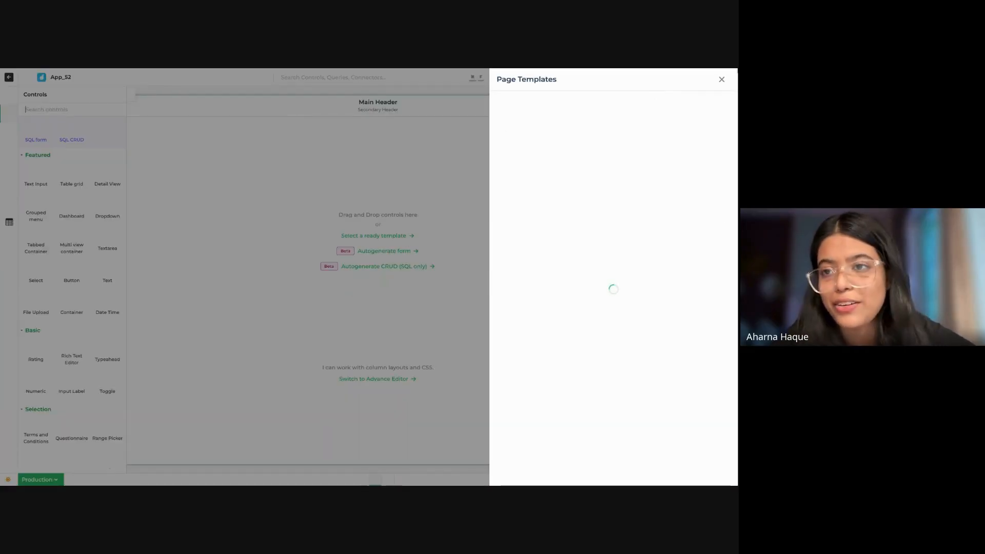
pyautogui.click(722, 79)
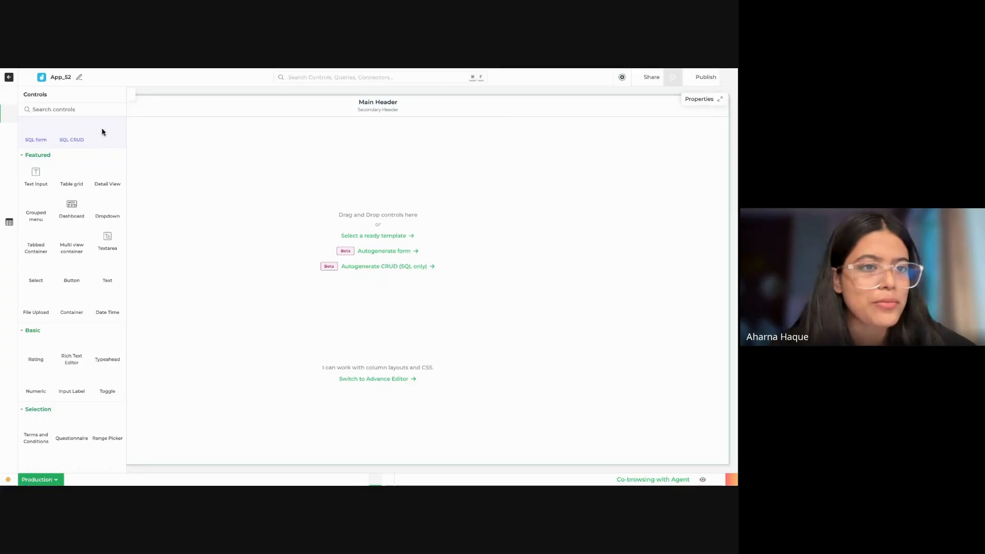
# Step: Rename the app as HRMS_LeaveManagement, update its details, and collapse the controls list to free the canvas
pyautogui.click(80, 78)
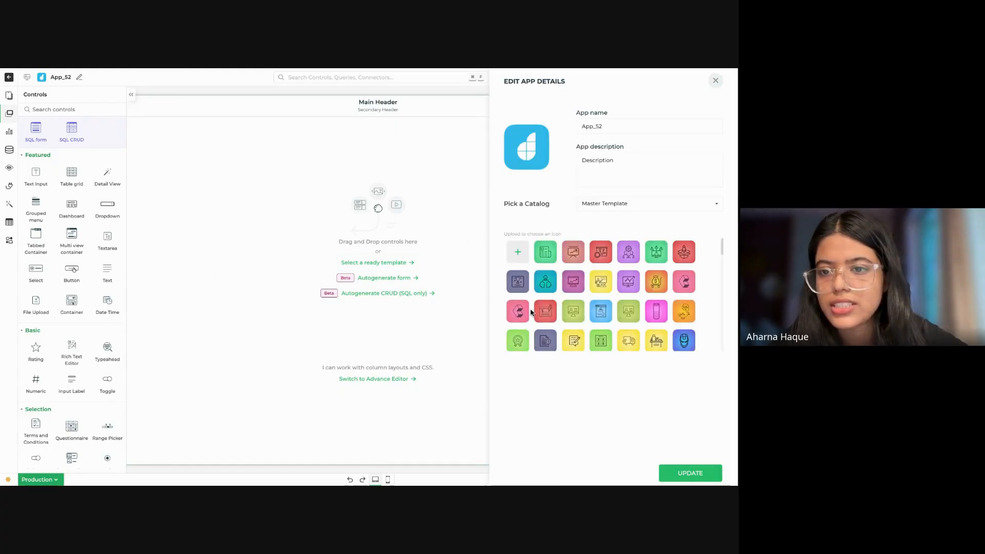
pyautogui.click(620, 131)
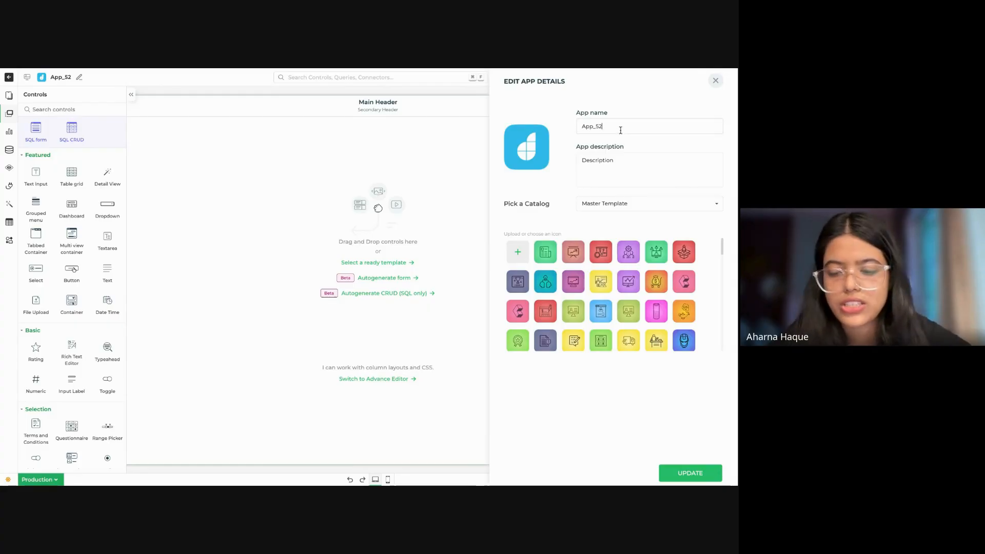
pyautogui.press('BackSpace')
pyautogui.press('BackSpace')
pyautogui.press('BackSpace')
pyautogui.press('BackSpace')
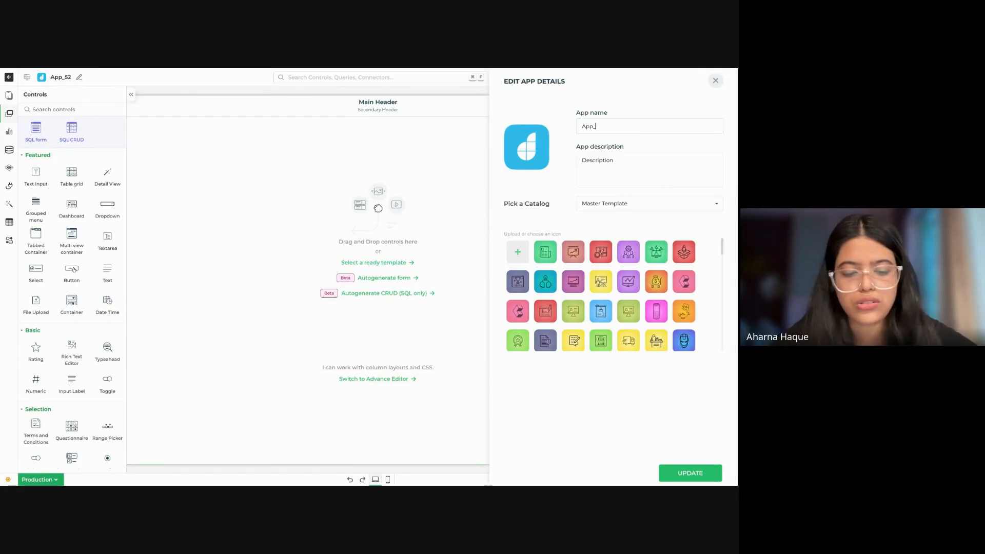
pyautogui.write('HR')
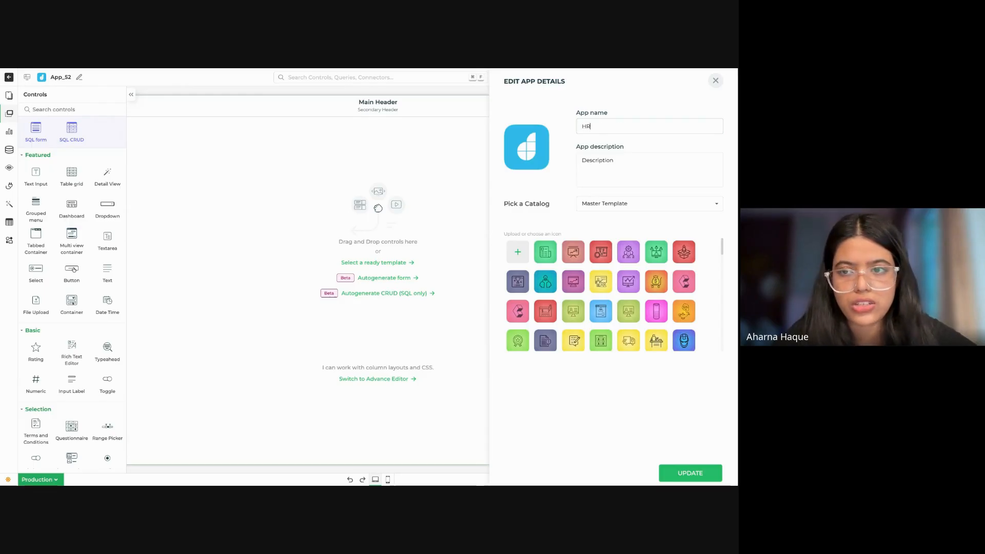
pyautogui.write('Ms')
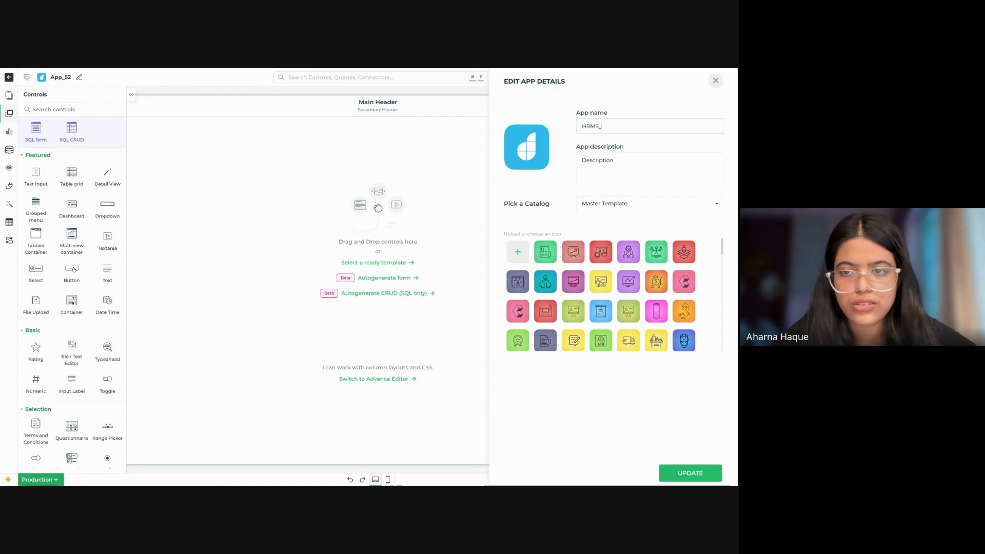
pyautogui.write('_Leave M')
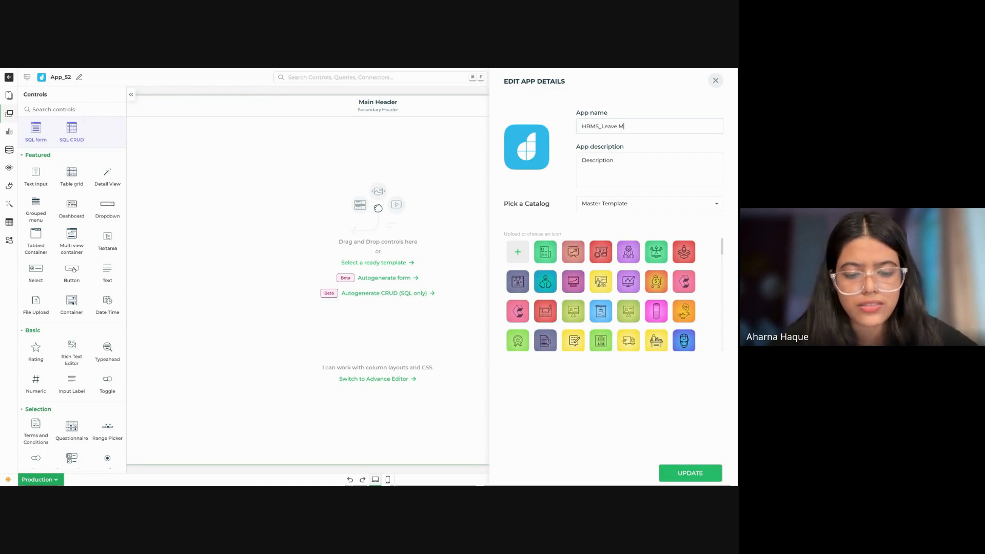
pyautogui.write('anagement')
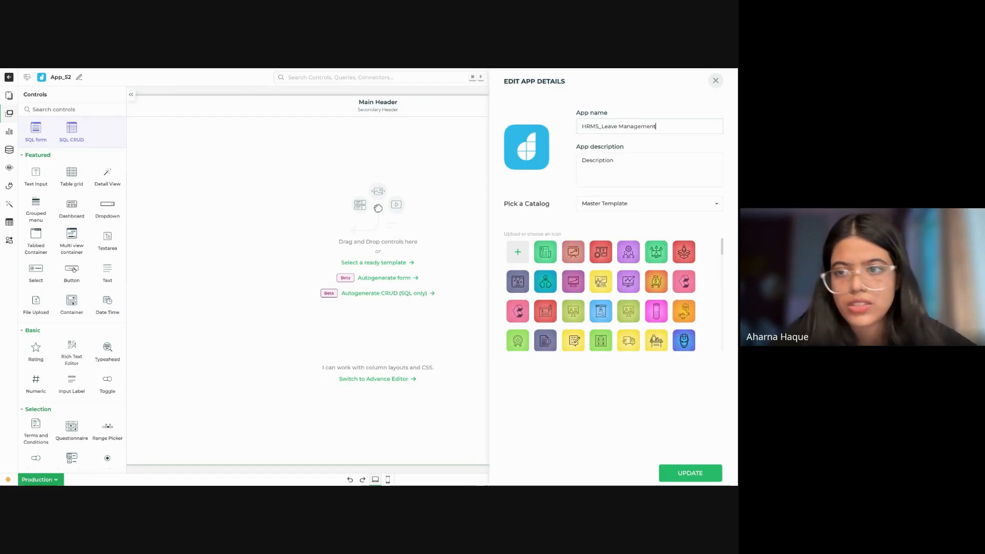
pyautogui.click(619, 127)
pyautogui.press('BackSpace')
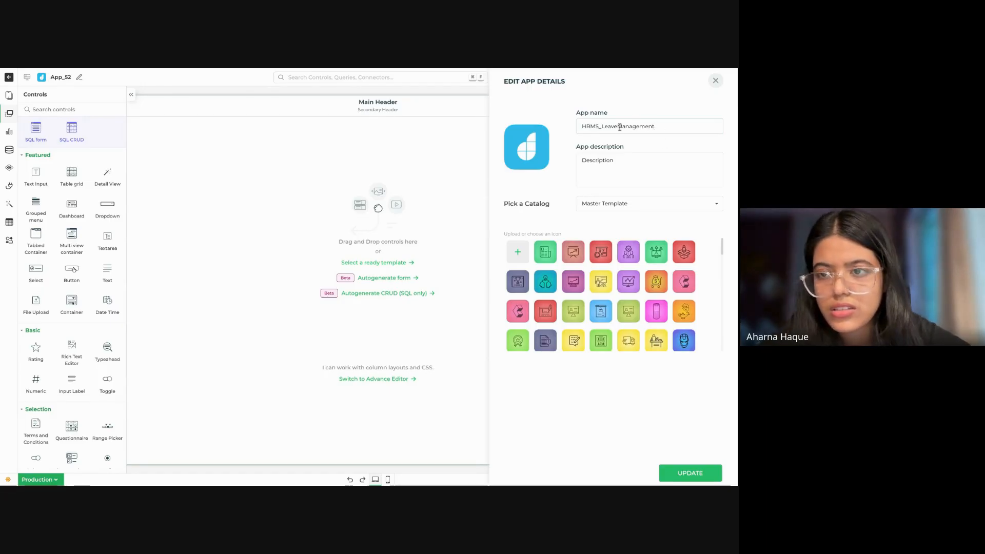
pyautogui.scroll(-1, 675, 279)
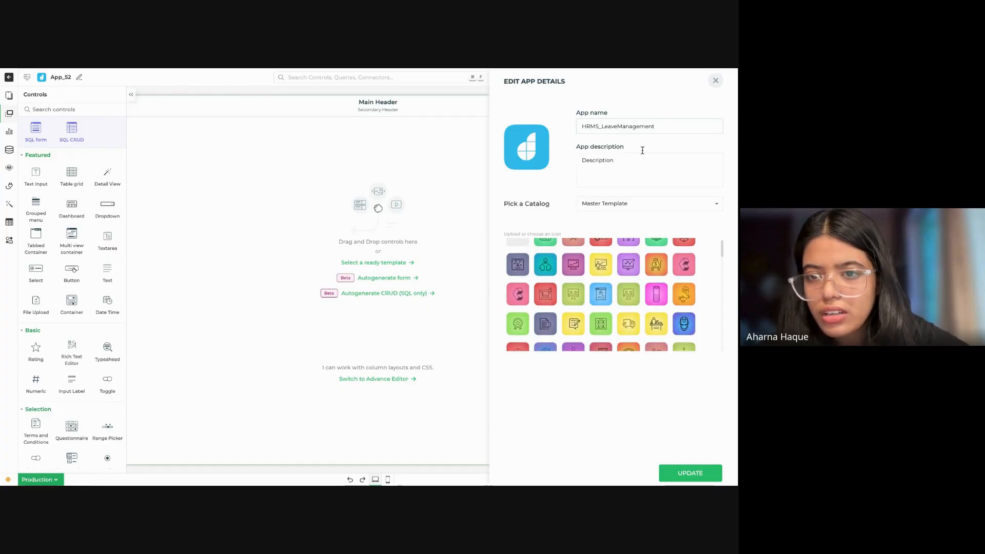
pyautogui.scroll(1, 597, 272)
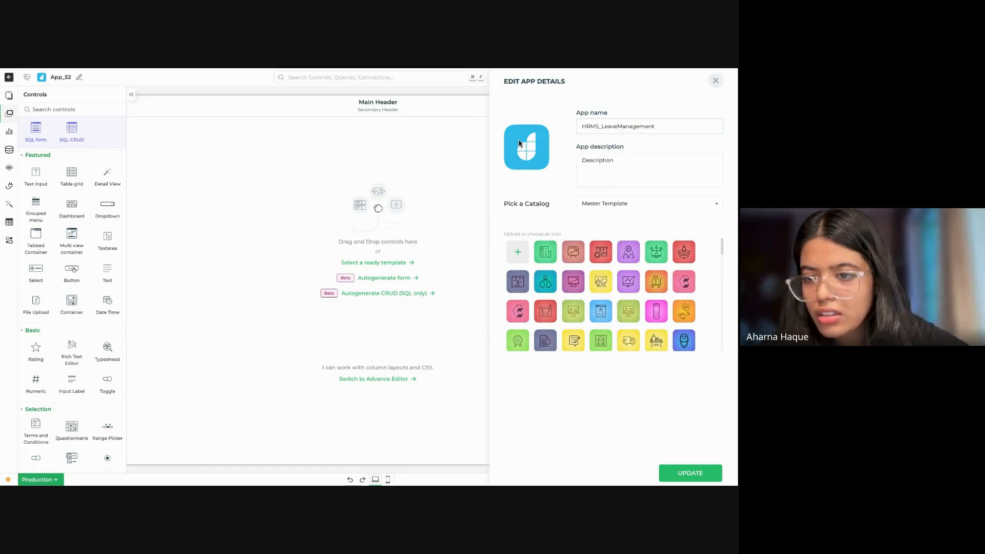
pyautogui.scroll(-2, 657, 320)
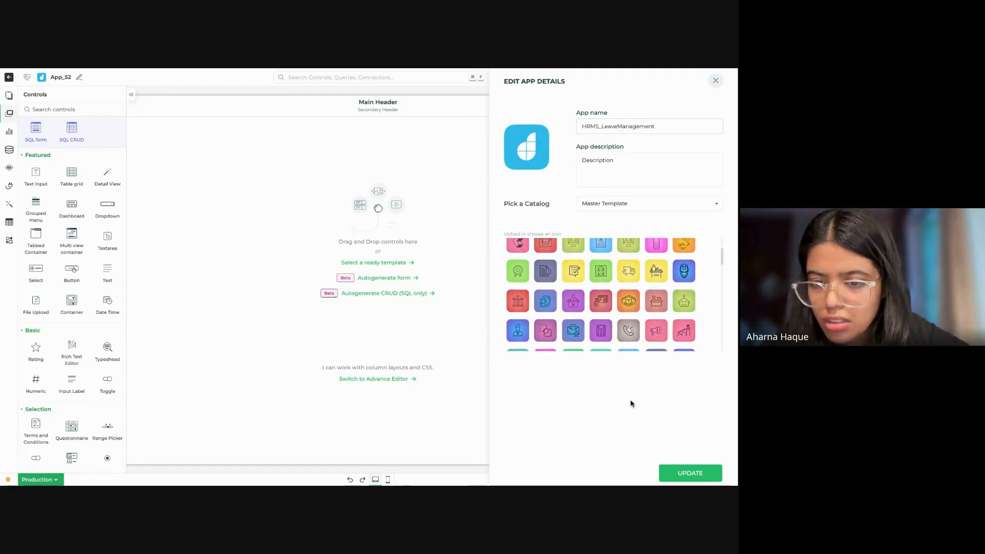
pyautogui.click(691, 474)
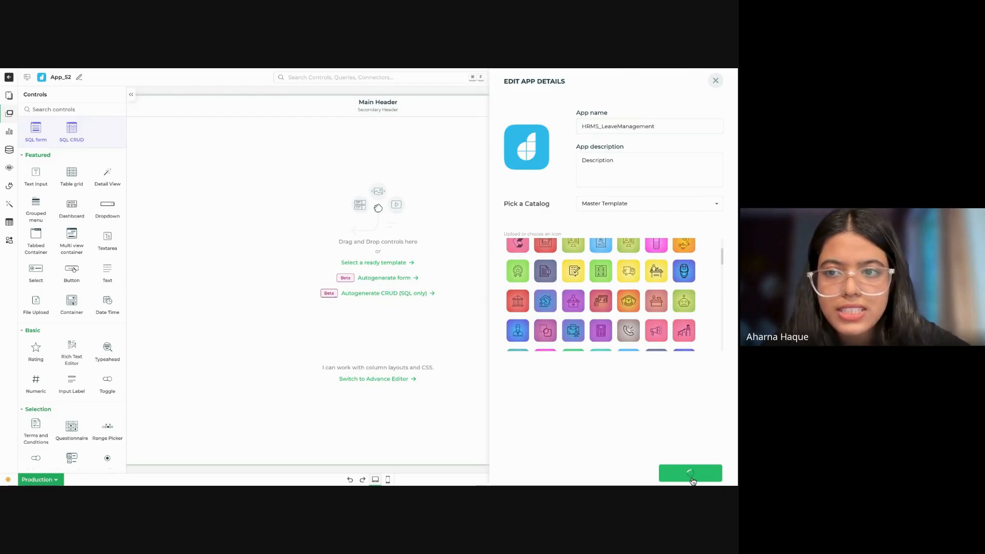
pyautogui.click(132, 97)
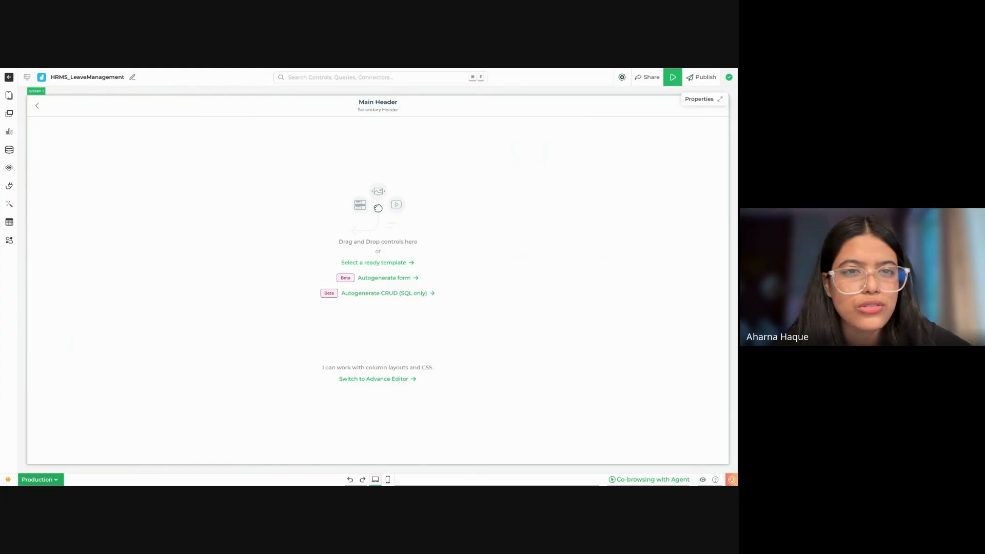
# Step: Switch to Google Drive and open Sample leave management.png from the Veda AI - File uploads folder
pyautogui.hotkey('ctrl', 'shift', 'Tab')
pyautogui.hotkey('ctrl', 'shift', 'Tab')
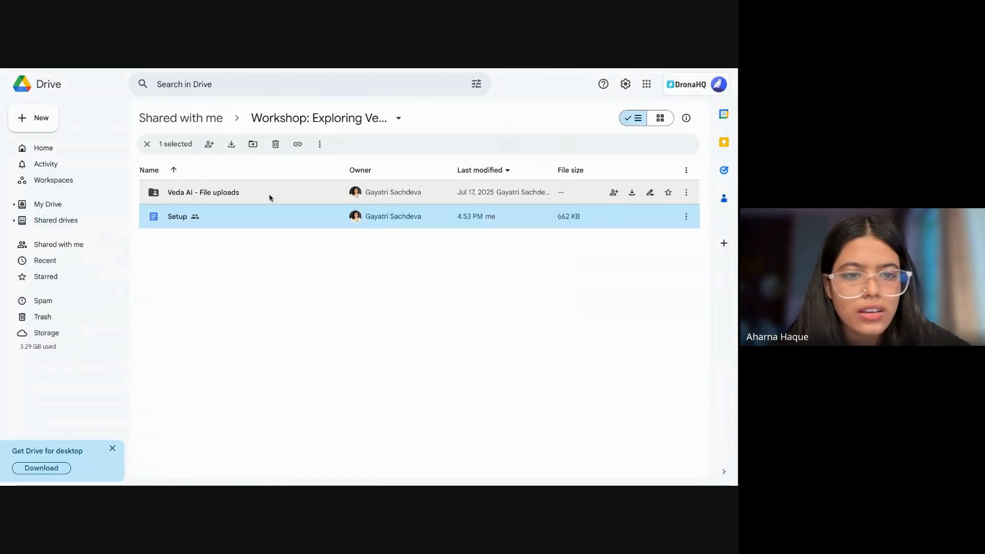
pyautogui.doubleClick(231, 194)
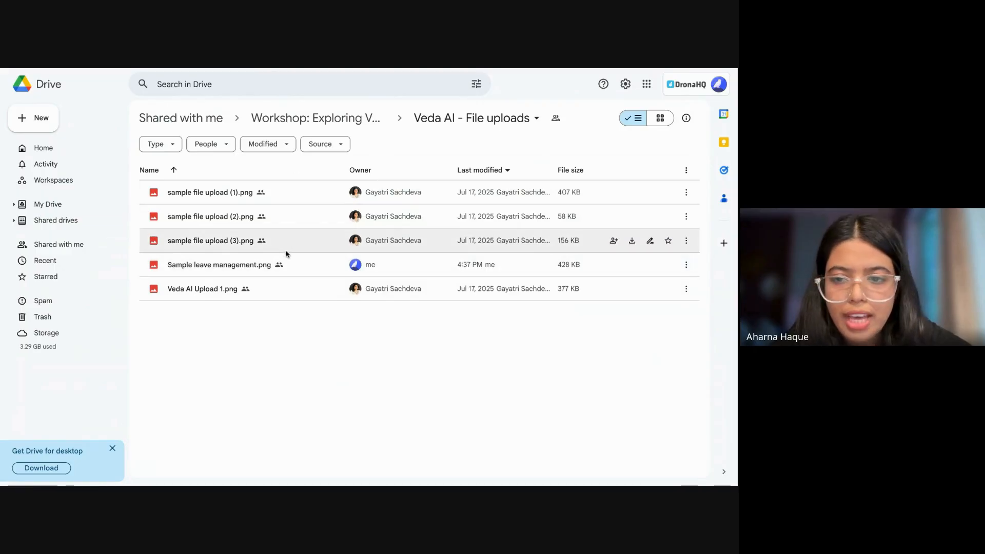
pyautogui.click(248, 270)
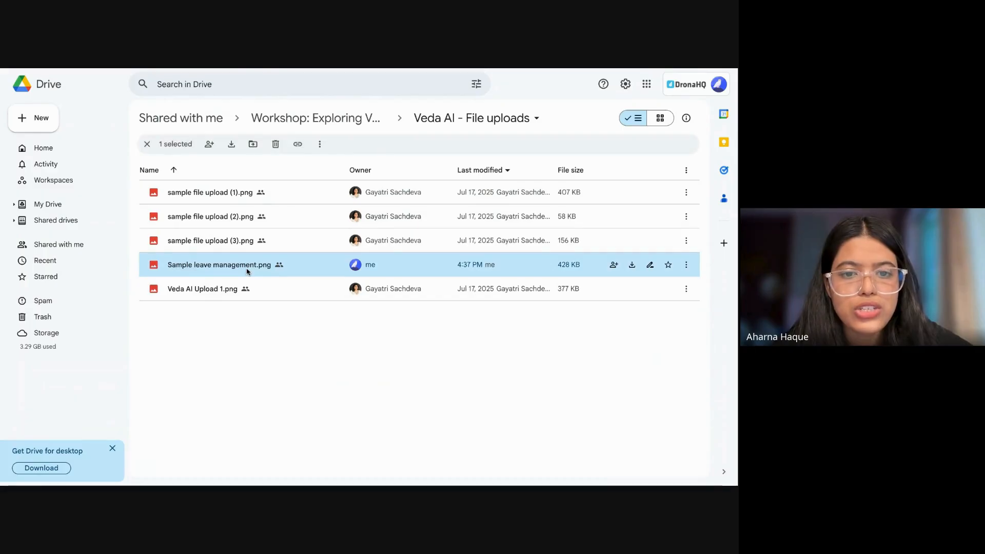
pyautogui.doubleClick(247, 271)
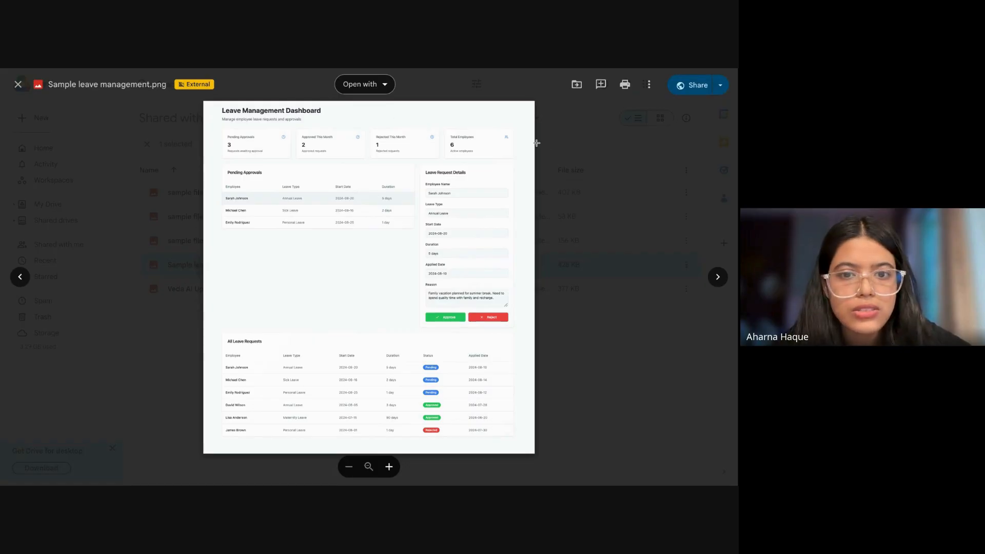
# Step: Download the leave management dashboard image and close its preview
pyautogui.click(649, 85)
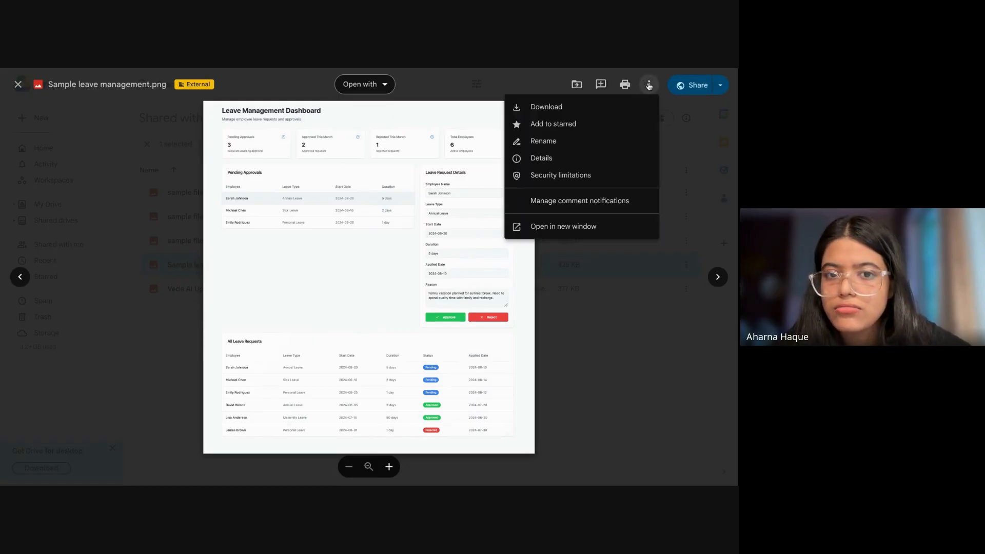
pyautogui.click(575, 108)
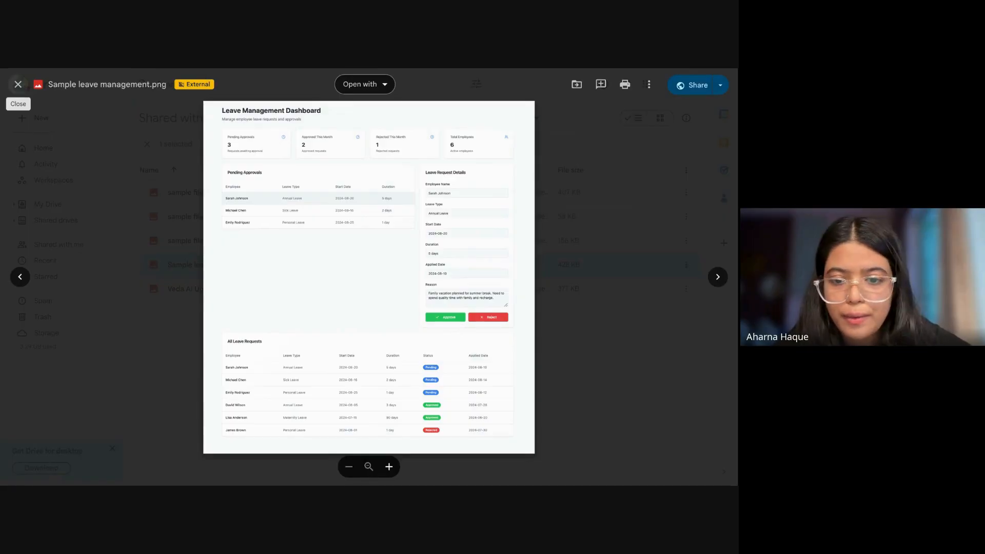
pyautogui.click(18, 84)
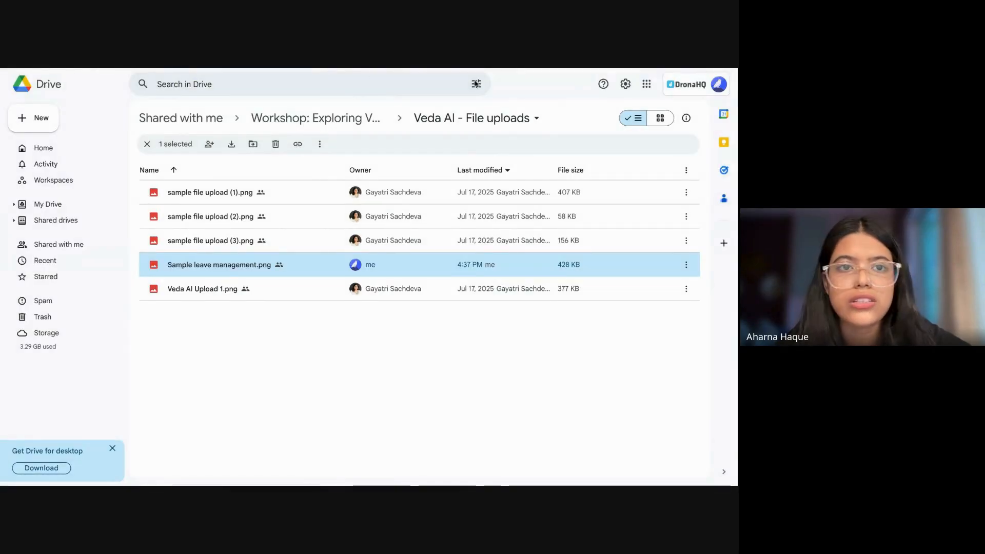
# Step: Switch back to the HRMS_LeaveManagement app in DronaHQ and open the Veda AI assistant chat
pyautogui.hotkey('ctrl', 'shift', 'Tab')
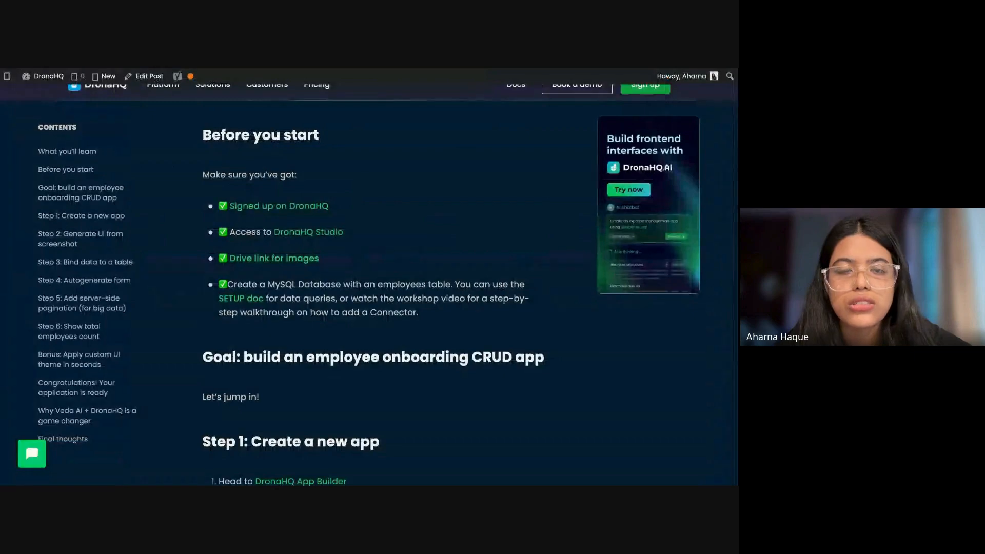
pyautogui.hotkey('ctrl', 'shift', 'Tab')
pyautogui.hotkey('ctrl', 'shift', 'Tab')
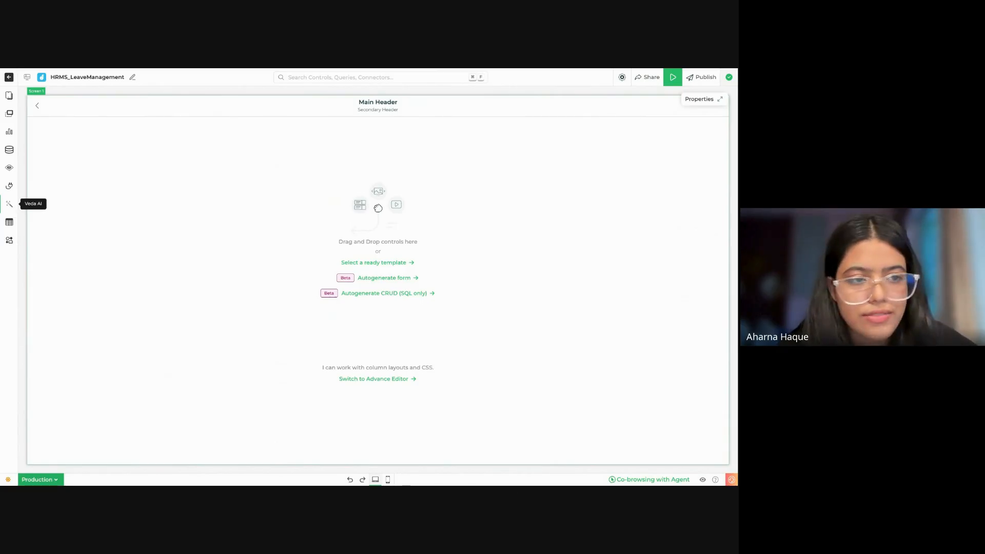
pyautogui.click(10, 204)
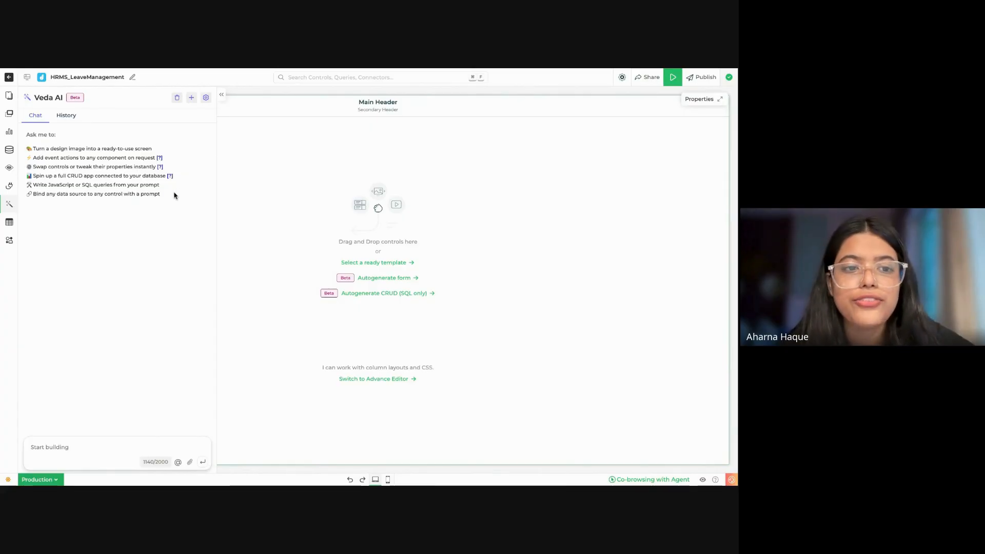
pyautogui.moveTo(173, 195)
pyautogui.mouseDown()
pyautogui.moveTo(108, 176)
pyautogui.moveTo(171, 200)
pyautogui.mouseUp()
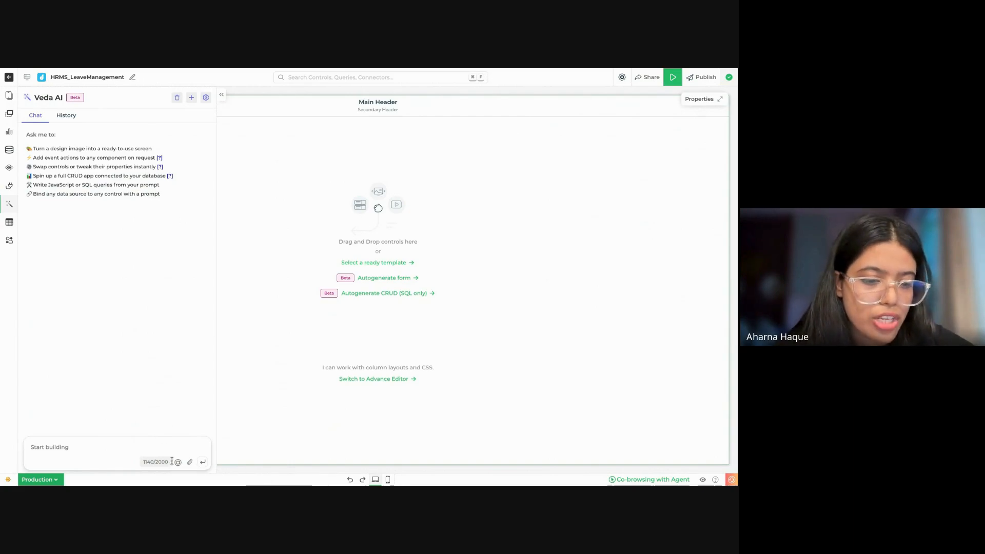
# Step: Generate a screen in Veda AI from the sample leave management dashboard image and collapse the chat
pyautogui.moveTo(146, 466)
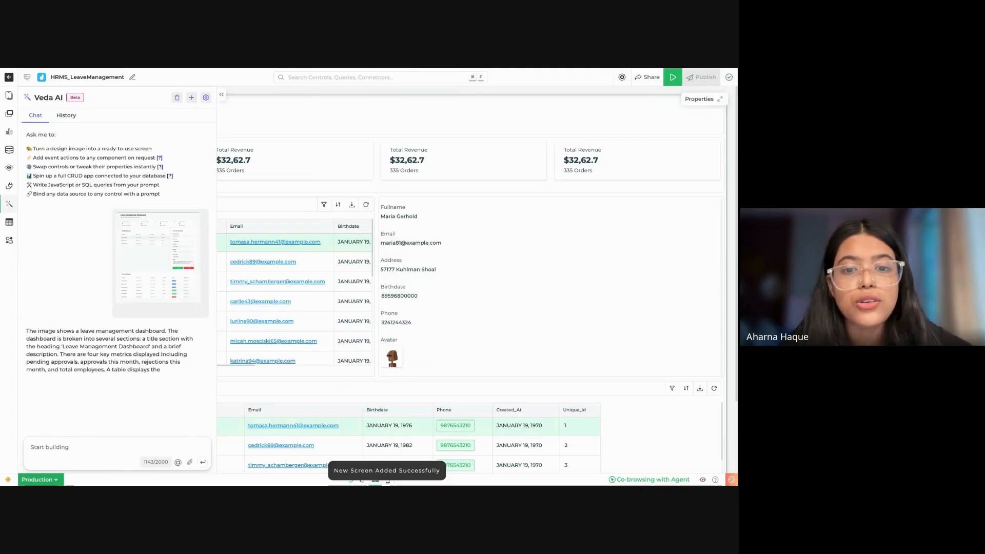
pyautogui.click(221, 95)
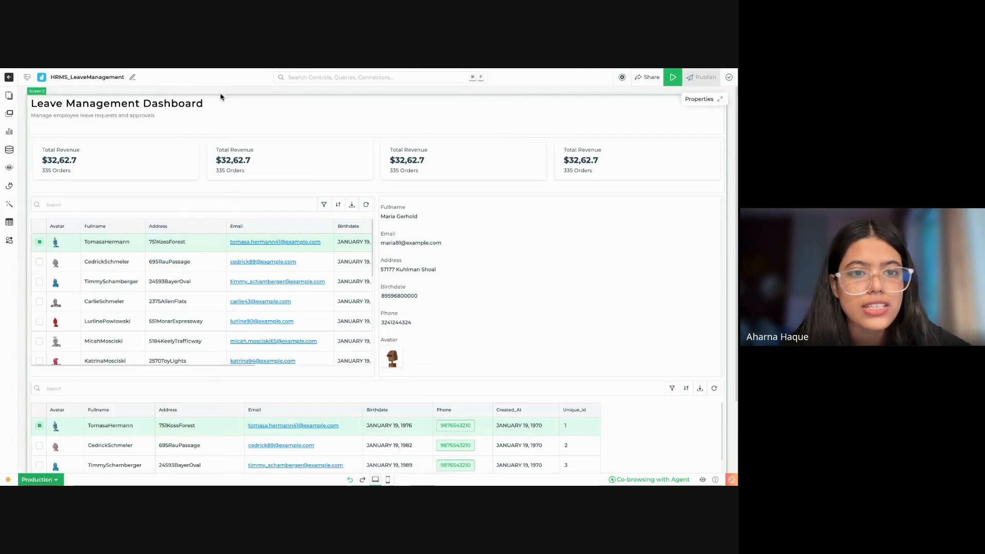
# Step: Examine the generated Leave Management Dashboard's metric cards, both table grids and the detail view
pyautogui.scroll(-1, 347, 275)
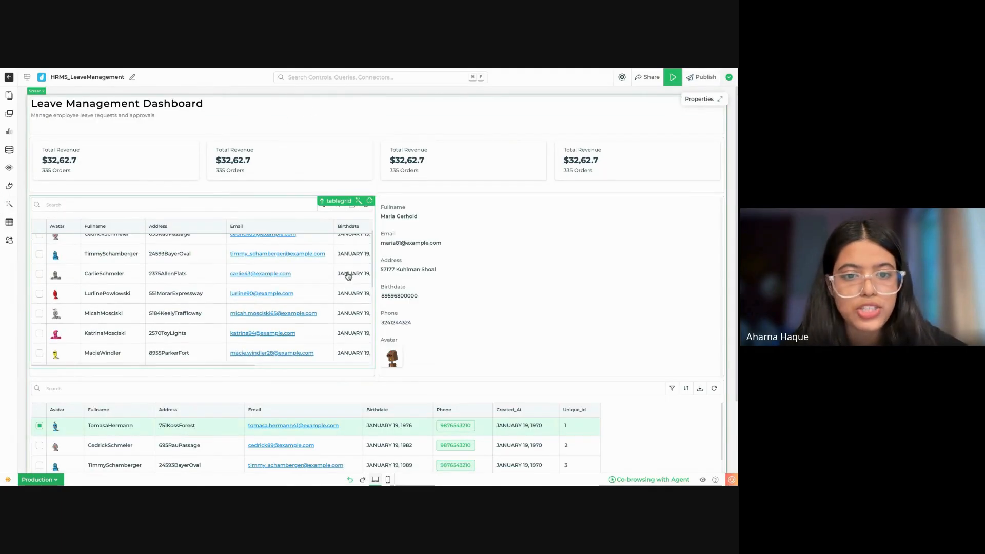
pyautogui.scroll(-1, 523, 302)
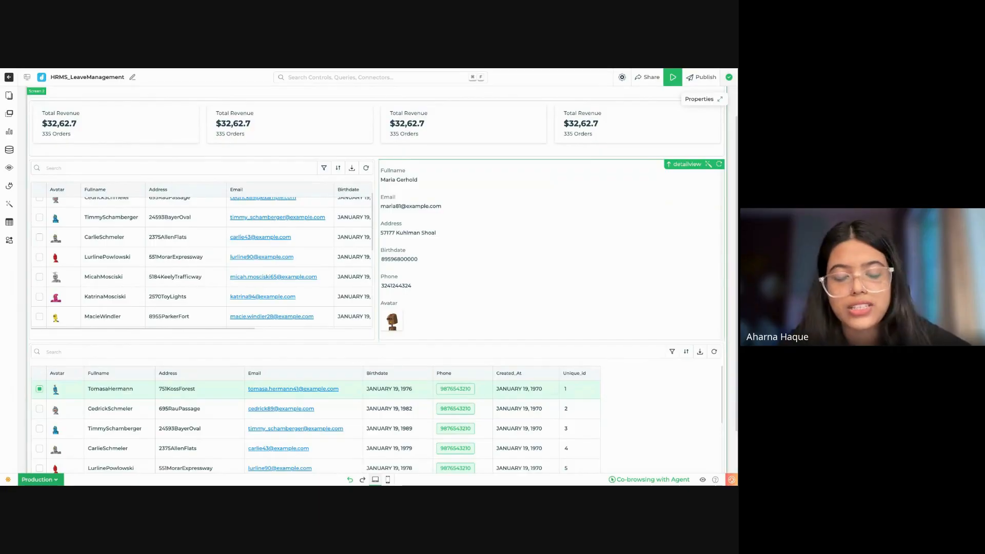
pyautogui.scroll(-2, 530, 376)
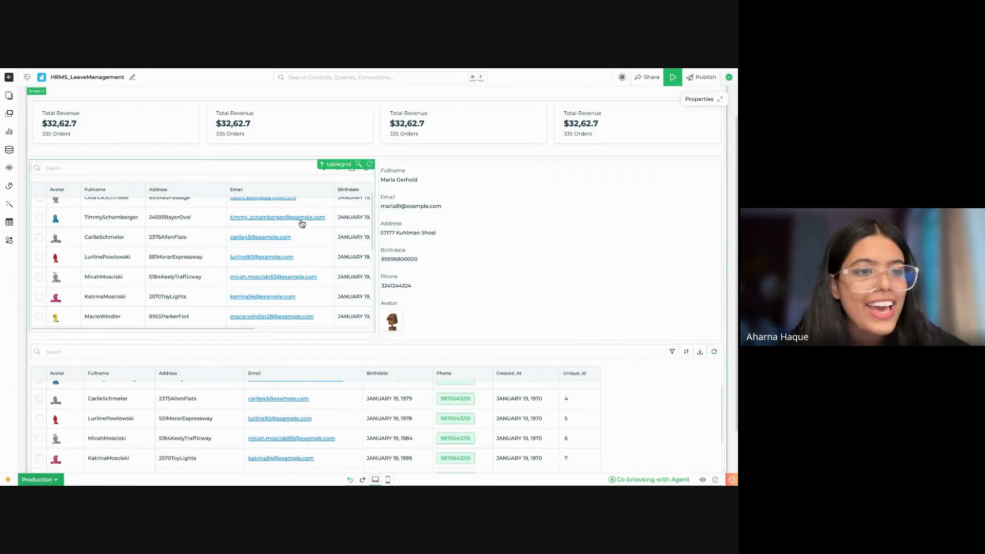
pyautogui.scroll(1, 486, 200)
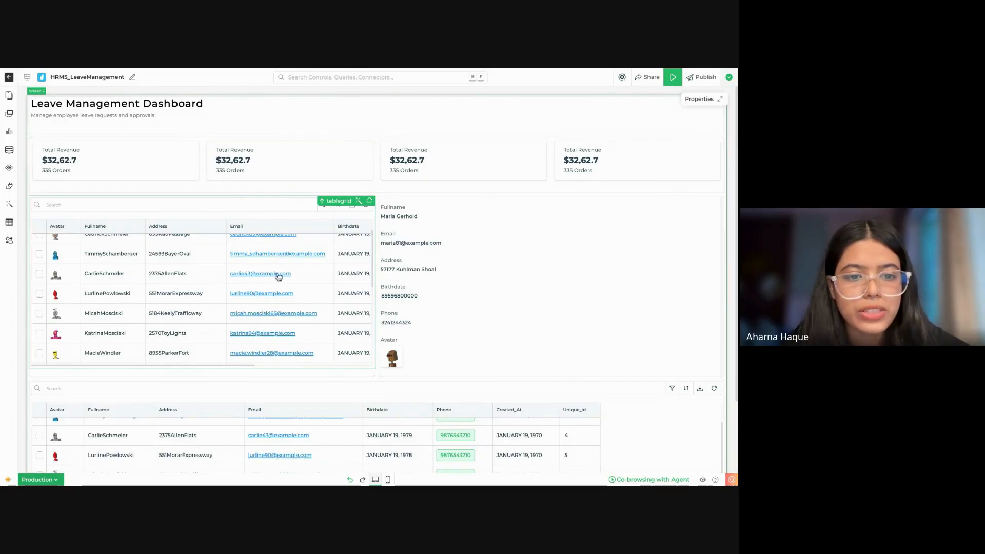
pyautogui.scroll(-3, 231, 254)
pyautogui.scroll(-3, 242, 319)
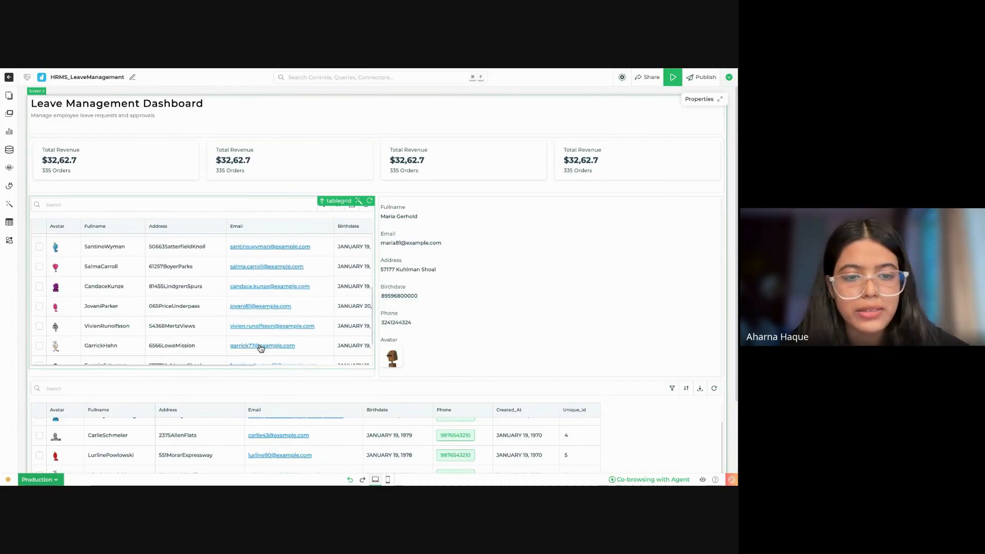
pyautogui.scroll(-3, 361, 451)
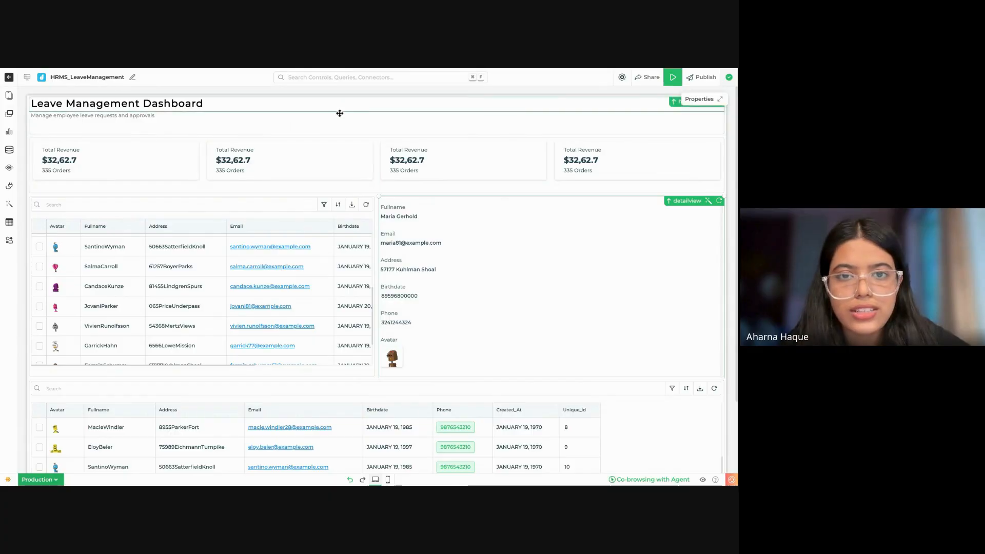
pyautogui.scroll(-3, 526, 365)
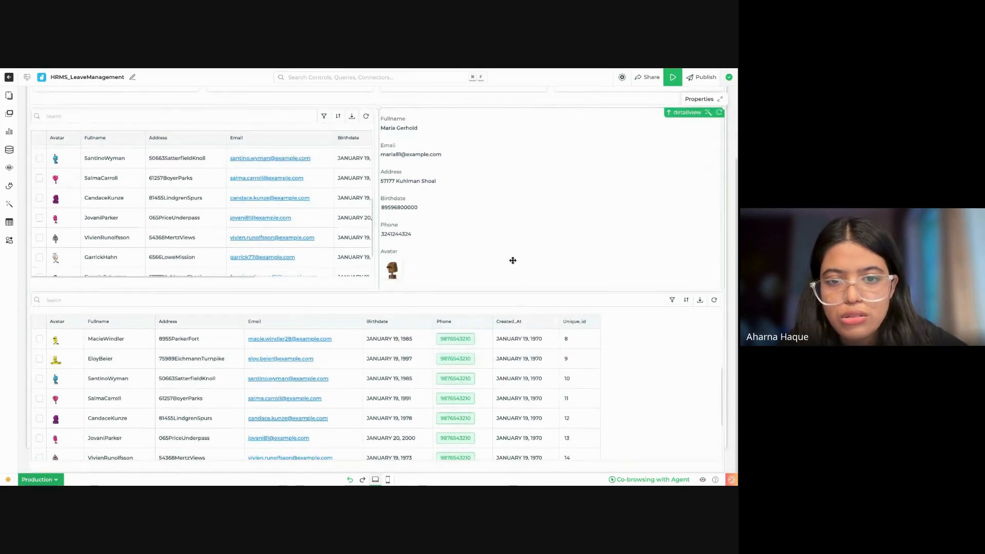
pyautogui.scroll(3, 508, 246)
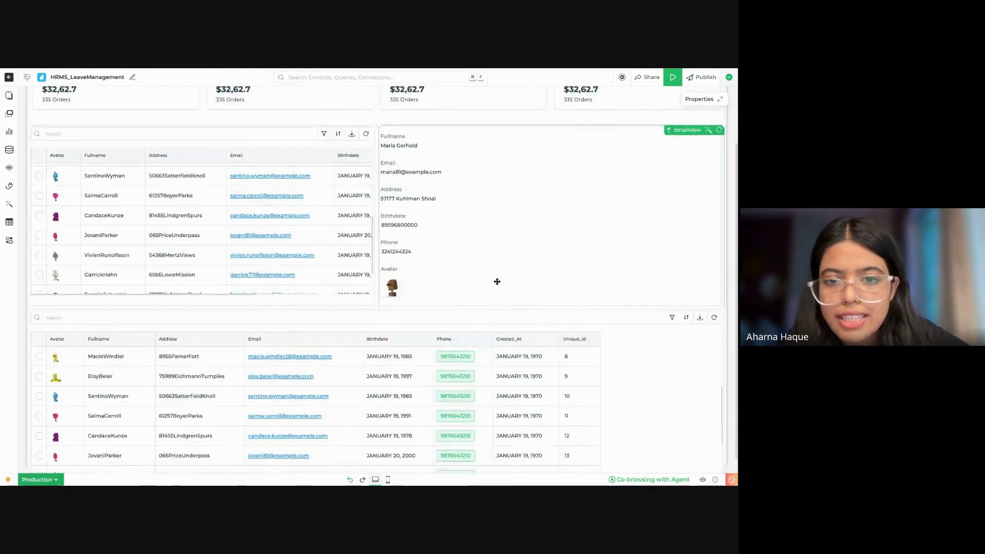
pyautogui.scroll(-3, 497, 257)
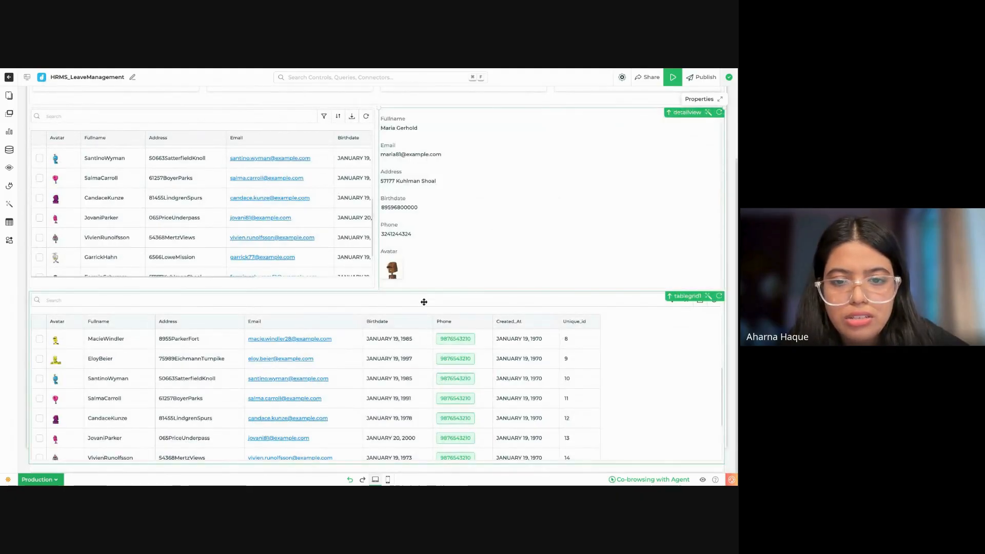
pyautogui.scroll(1, 432, 275)
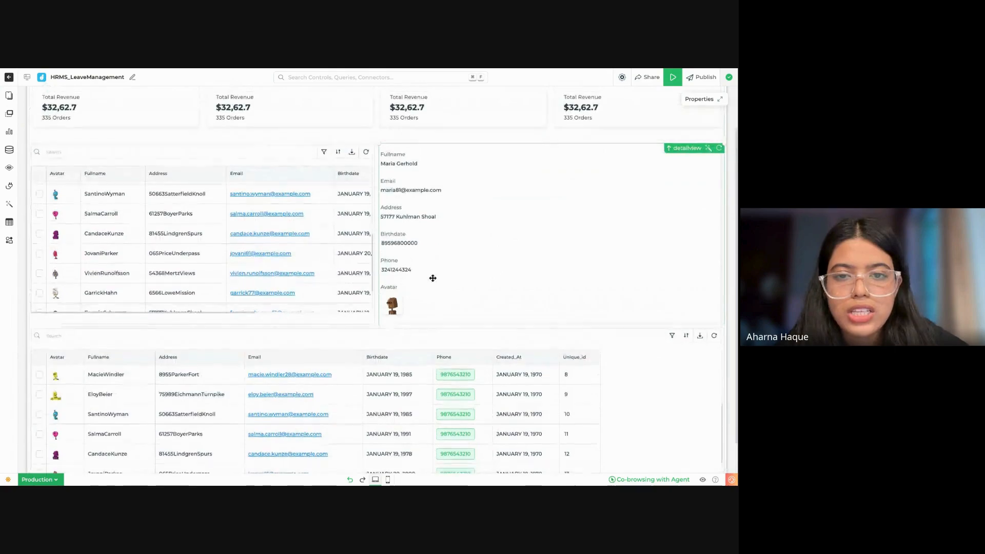
# Step: Inspect the detail view's properties and compare the layout with Sample leave management.png in Google Drive, returning to DronaHQ to close the properties
pyautogui.click(437, 240)
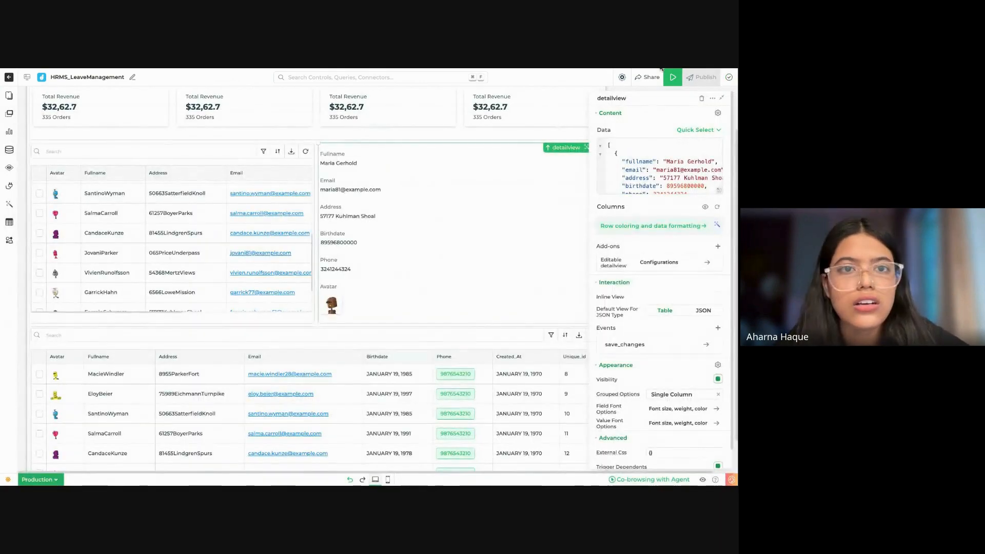
pyautogui.click(251, 69)
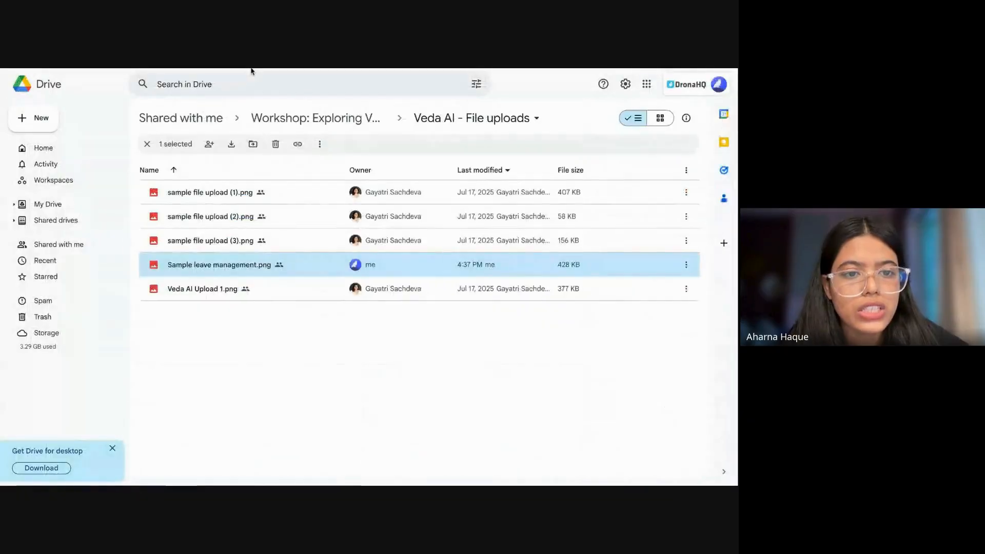
pyautogui.doubleClick(318, 274)
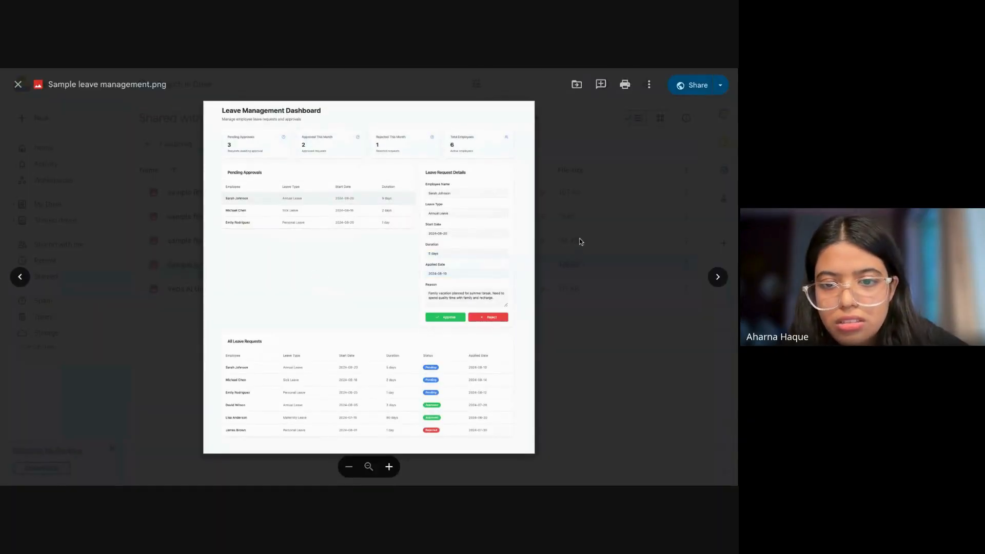
pyautogui.click(432, 69)
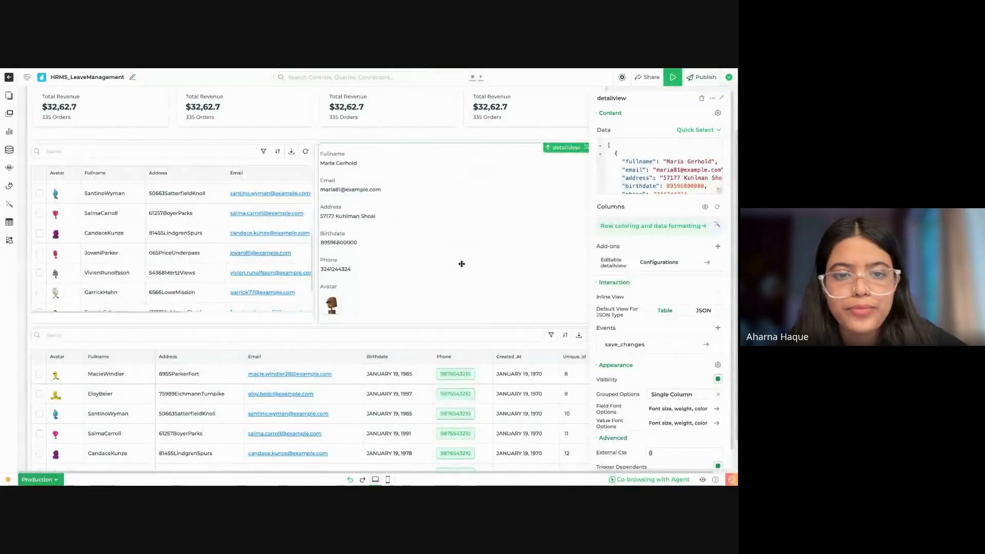
pyautogui.click(721, 97)
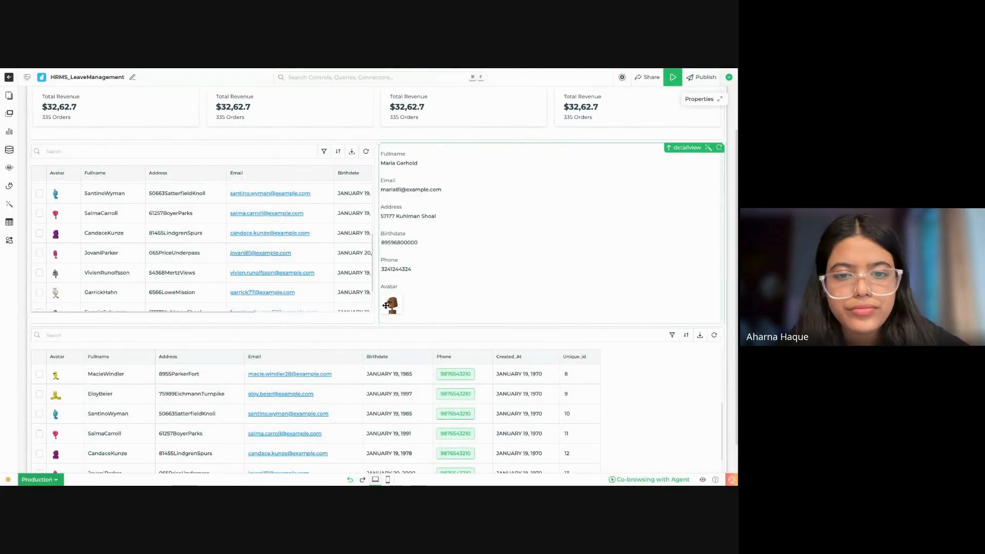
# Step: Review Veda AI's description of the uploaded image in the chat, close it, and check the dashboard layout again
pyautogui.scroll(-4, 451, 417)
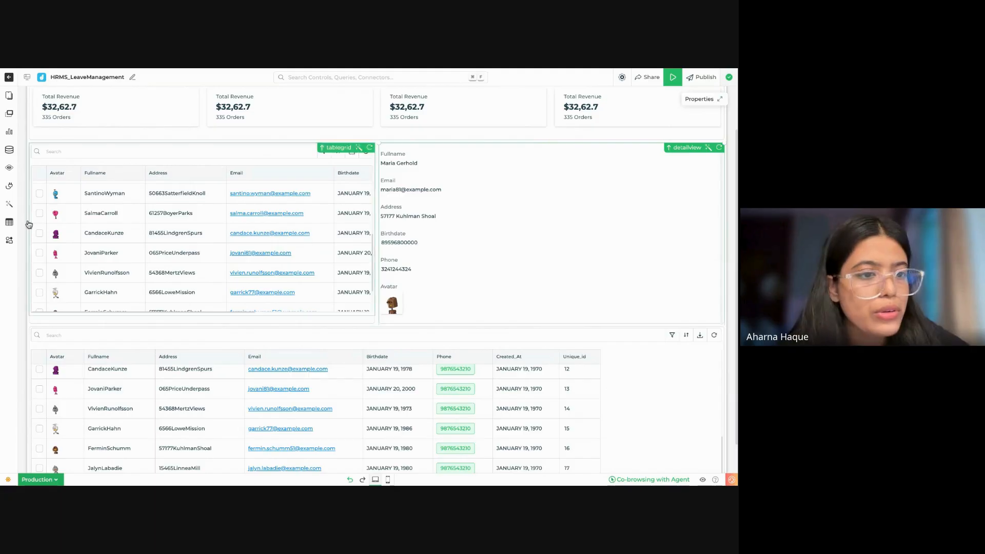
pyautogui.click(9, 205)
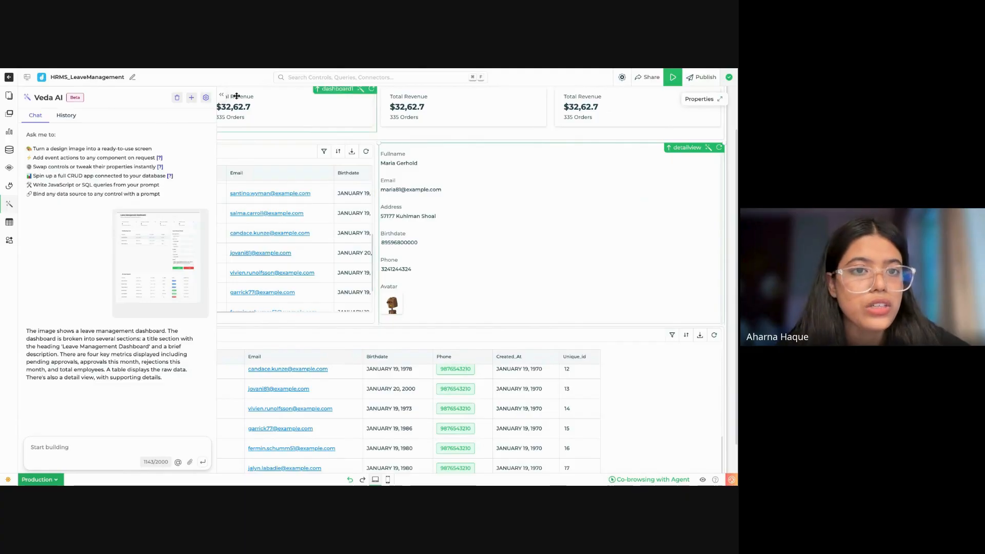
pyautogui.click(220, 97)
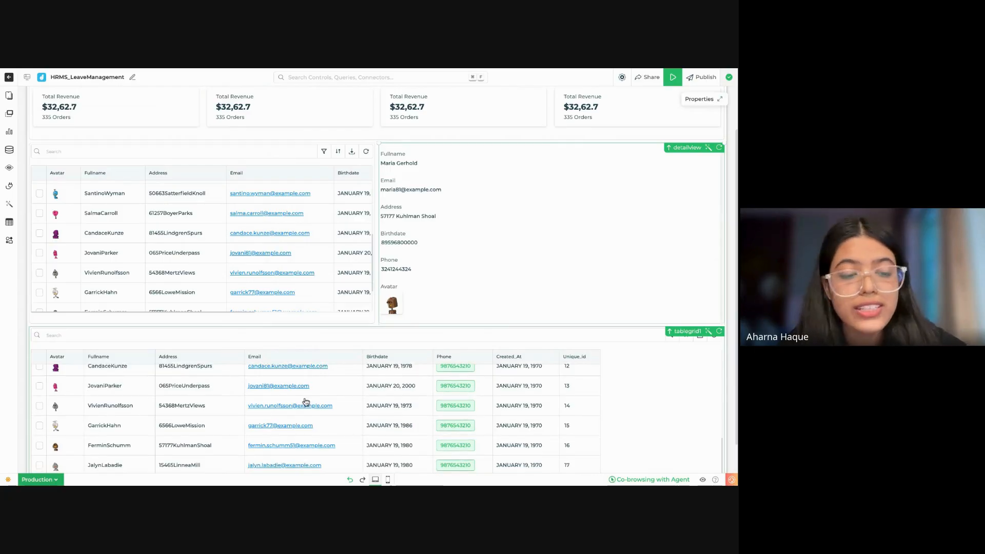
pyautogui.scroll(2, 349, 370)
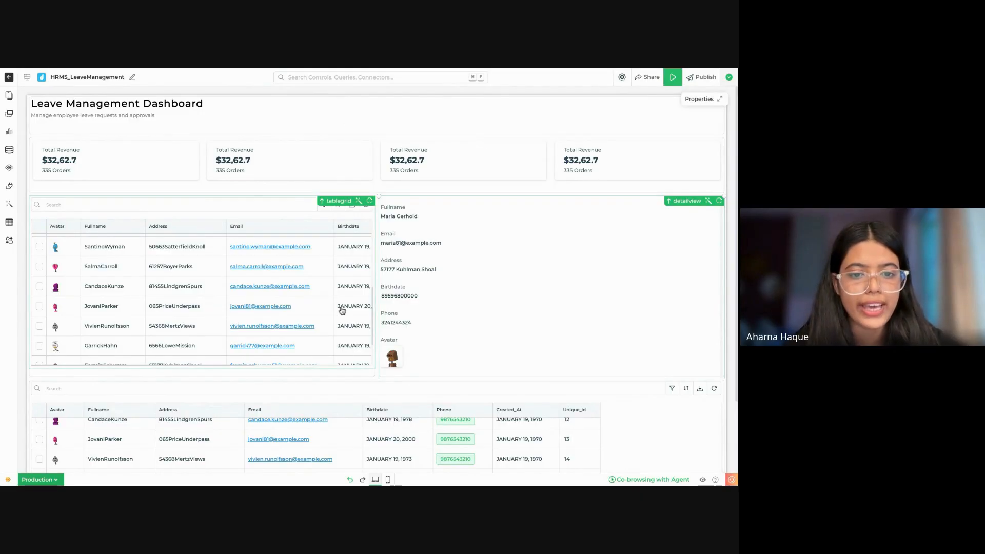
# Step: Begin a Veda AI prompt for the tablegrid1 table with "get all data from" and bind the DemoDB connector
pyautogui.scroll(-2, 383, 385)
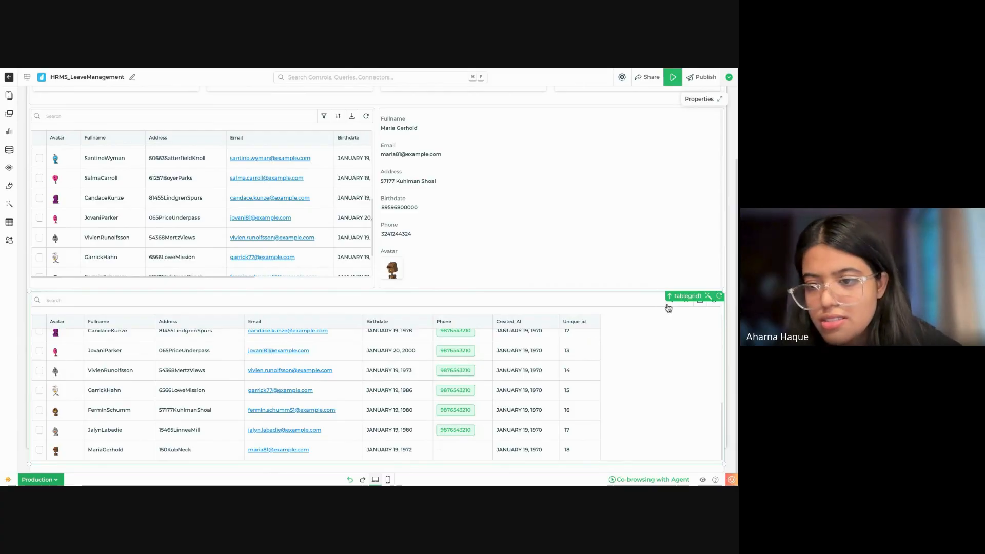
pyautogui.click(708, 296)
pyautogui.write('Get all product')
pyautogui.write('abase-name')
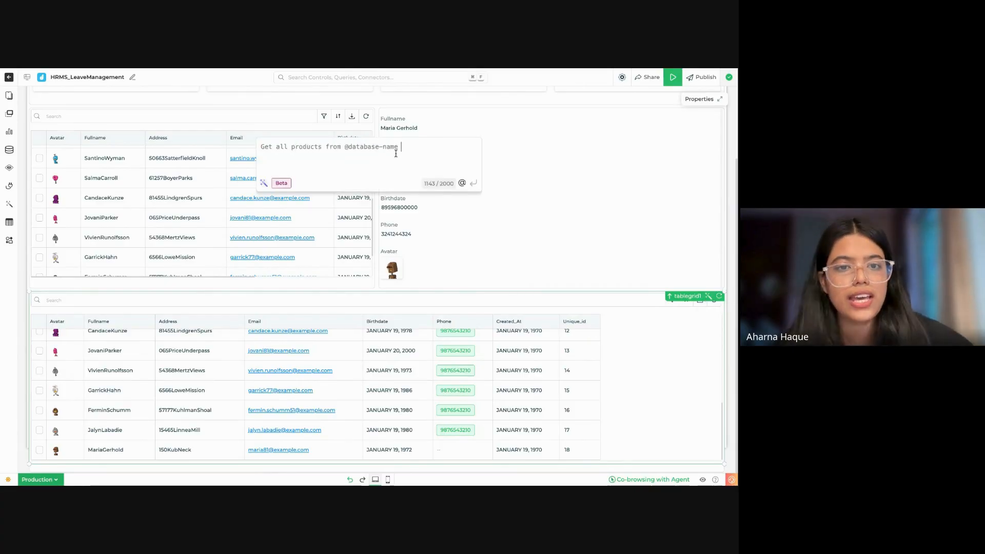
pyautogui.press('BackSpace')
pyautogui.press('BackSpace')
pyautogui.press('BackSpace')
pyautogui.press('BackSpace')
pyautogui.press('BackSpace')
pyautogui.press('BackSpace')
pyautogui.press('BackSpace')
pyautogui.press('BackSpace')
pyautogui.press('BackSpace')
pyautogui.press('BackSpace')
pyautogui.press('BackSpace')
pyautogui.press('BackSpace')
pyautogui.press('BackSpace')
pyautogui.press('BackSpace')
pyautogui.press('BackSpace')
pyautogui.press('BackSpace')
pyautogui.press('BackSpace')
pyautogui.press('BackSpace')
pyautogui.press('BackSpace')
pyautogui.press('BackSpace')
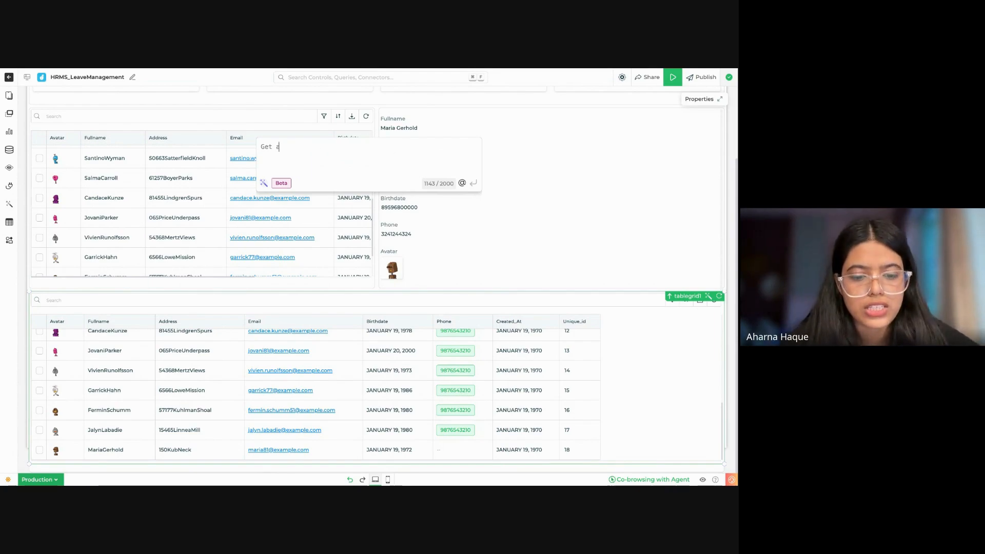
pyautogui.write('get ')
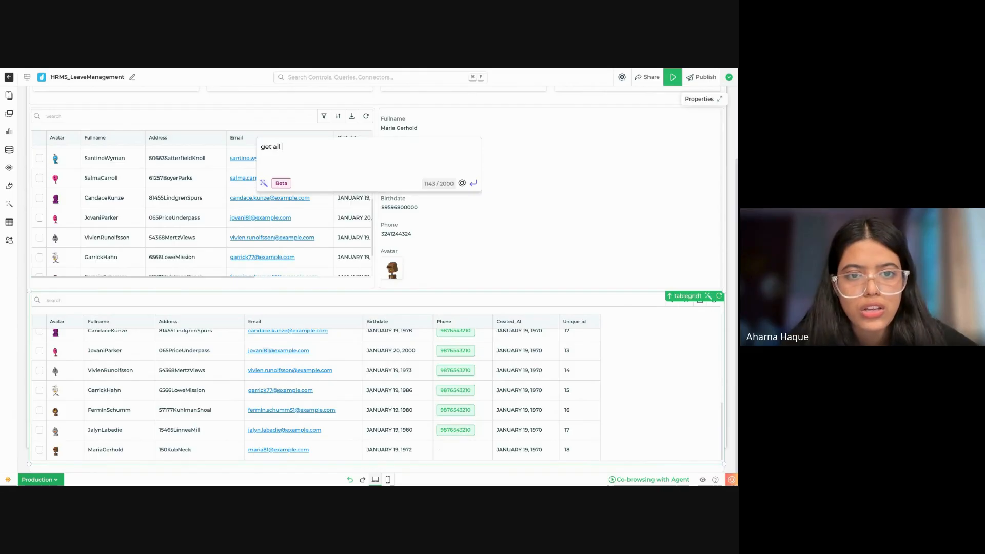
pyautogui.write('all data from')
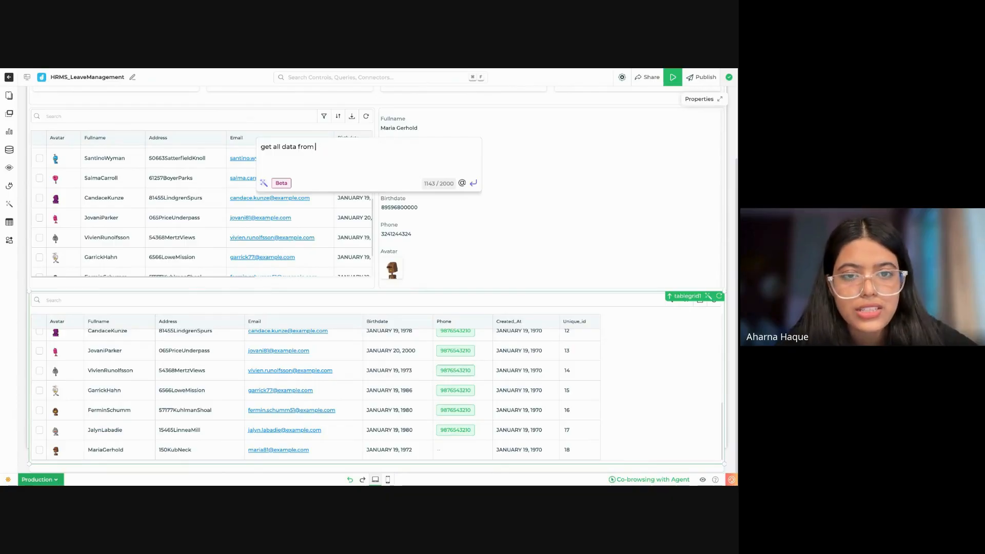
pyautogui.write('@')
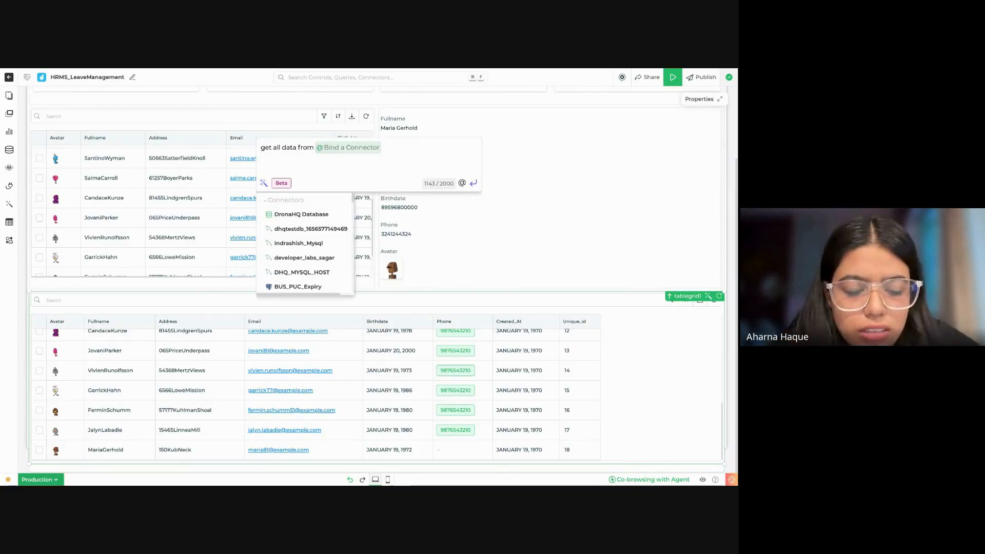
pyautogui.write('demo')
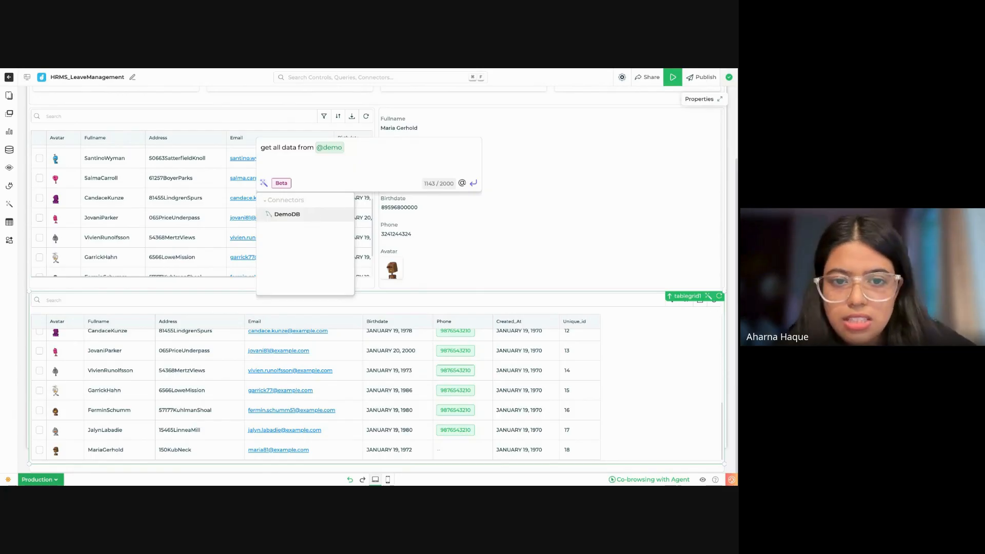
pyautogui.press('Return')
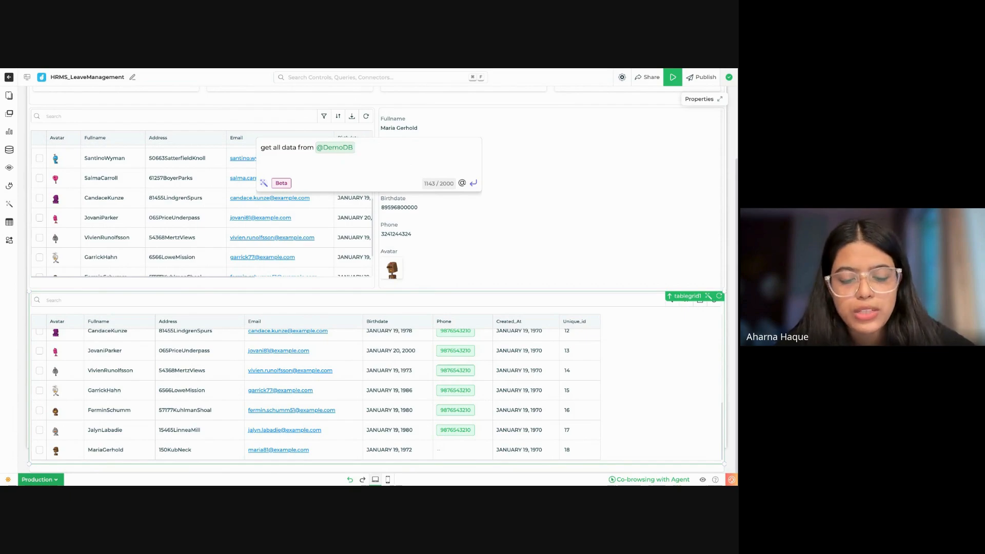
# Step: Complete the prompt with the table name hrms_leavemanagement and submit it to generate the query
pyautogui.write('hrms')
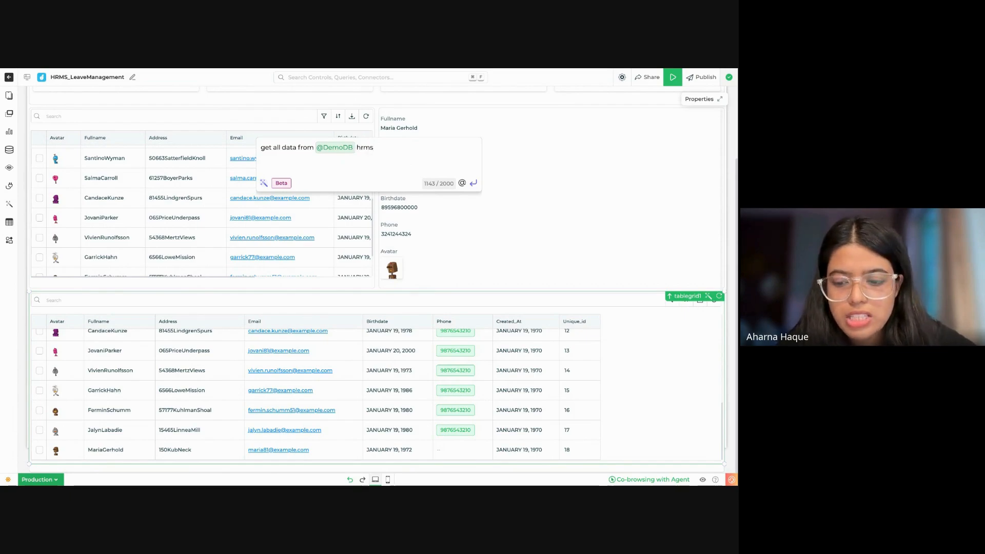
pyautogui.write('_leav')
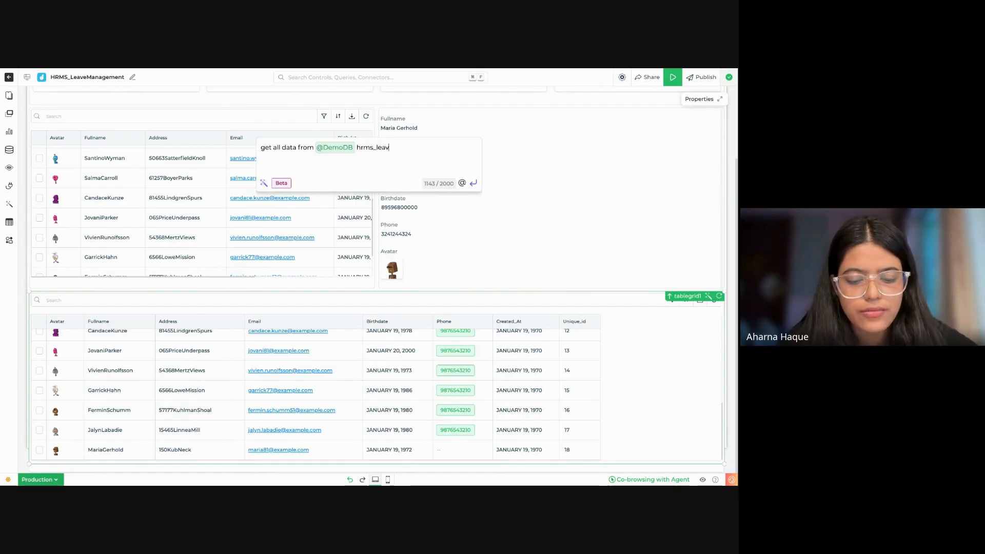
pyautogui.write('emanagement')
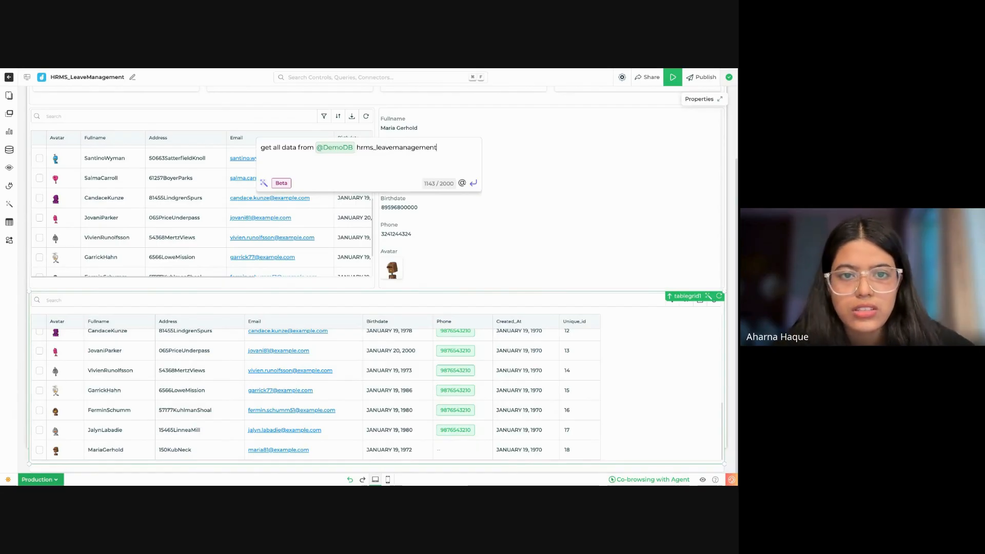
pyautogui.click(476, 187)
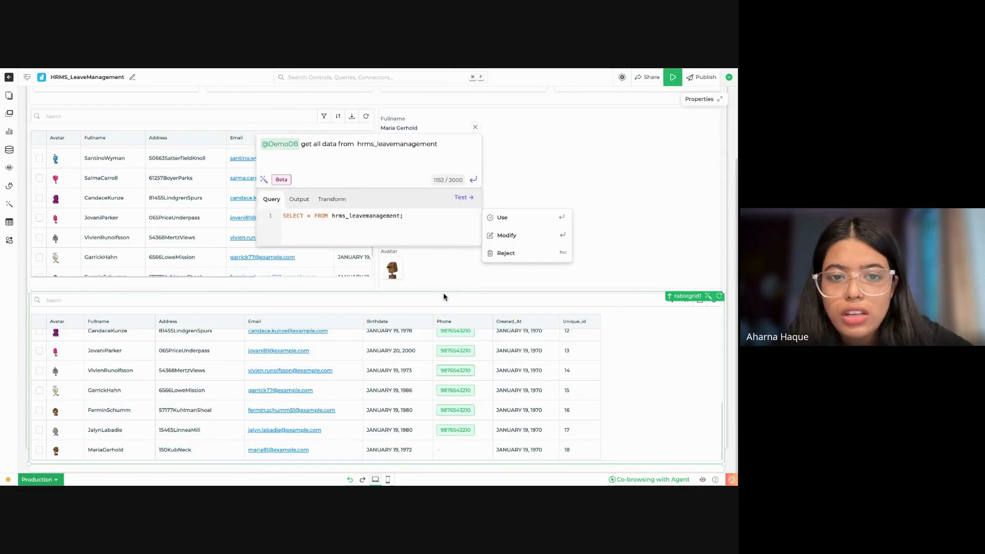
# Step: Test the generated SELECT query and review the leave records in its output
pyautogui.click(463, 197)
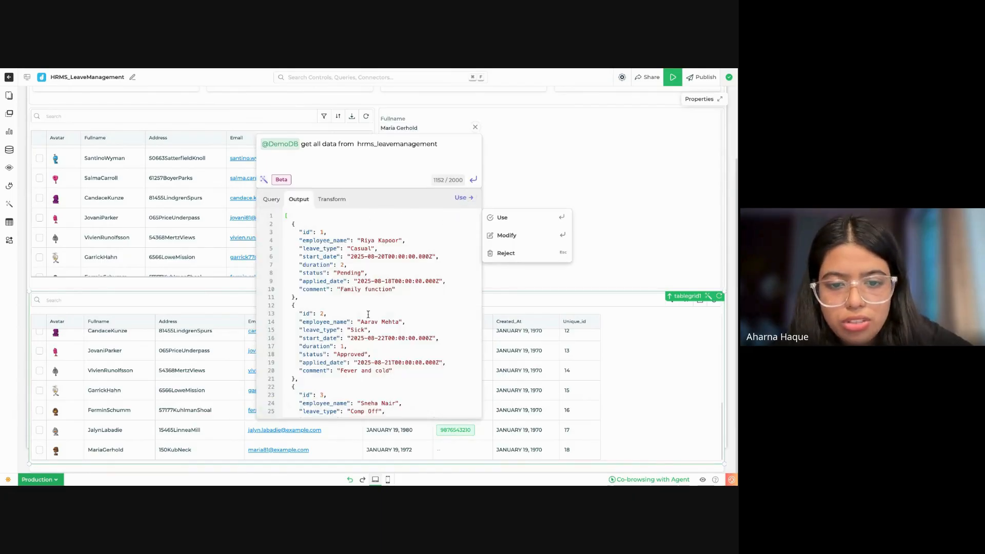
pyautogui.scroll(-5, 368, 314)
pyautogui.scroll(-3, 369, 322)
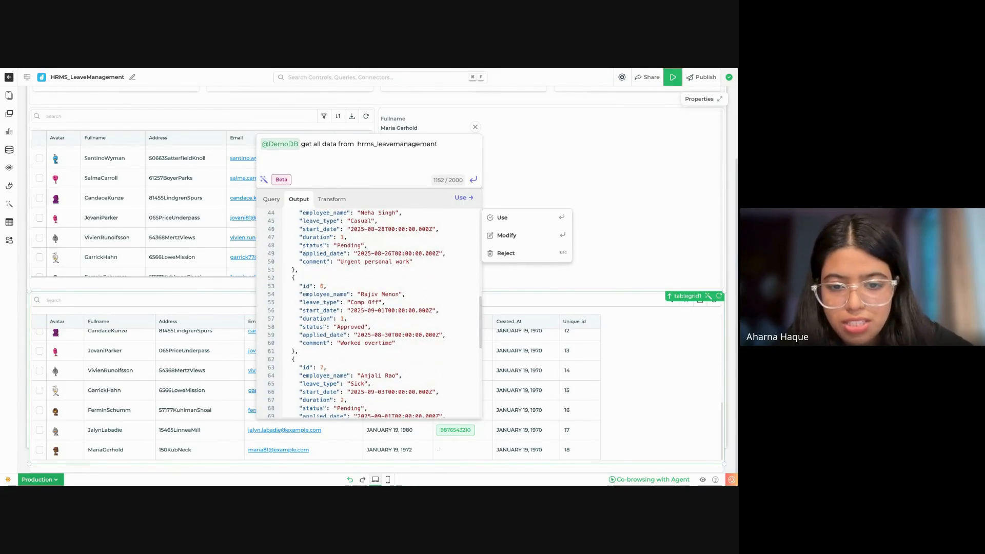
# Step: Apply the generated query to the tablegrid1 table and check the leave records loaded into it
pyautogui.scroll(-6, 374, 313)
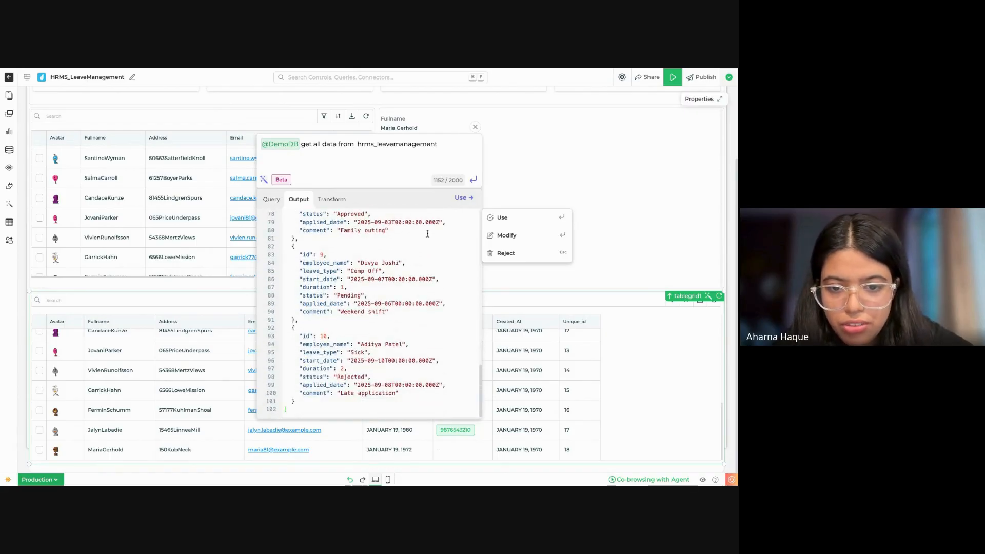
pyautogui.scroll(15, 427, 233)
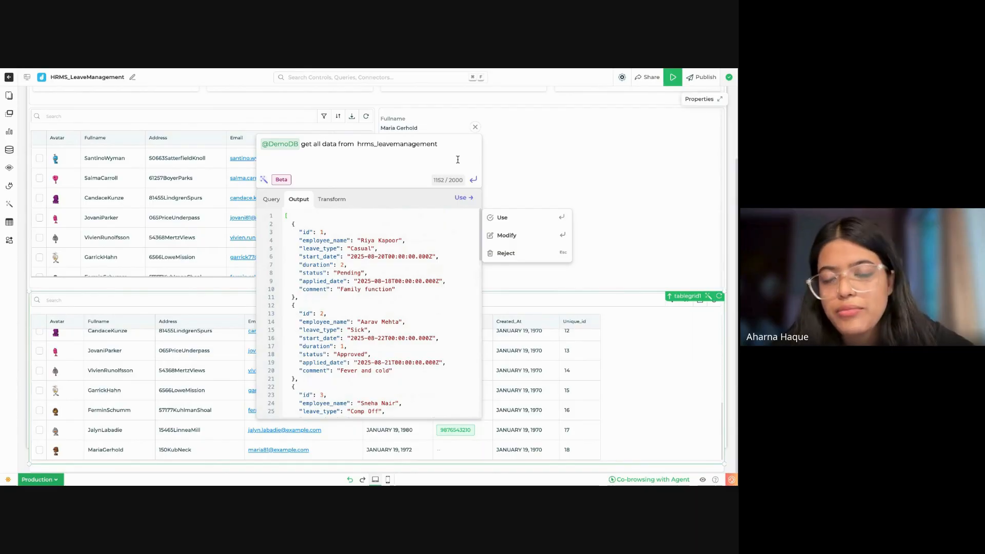
pyautogui.click(538, 224)
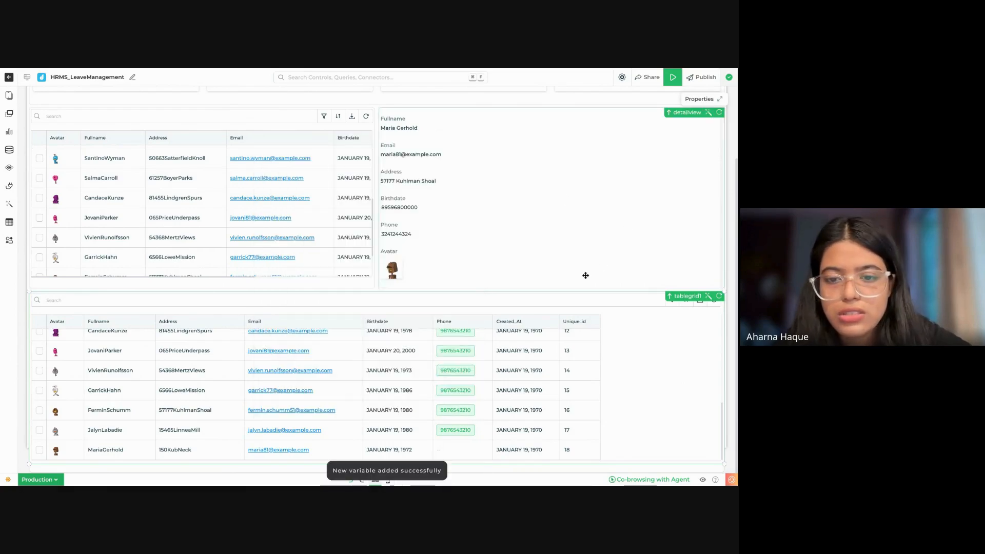
pyautogui.scroll(-2, 488, 365)
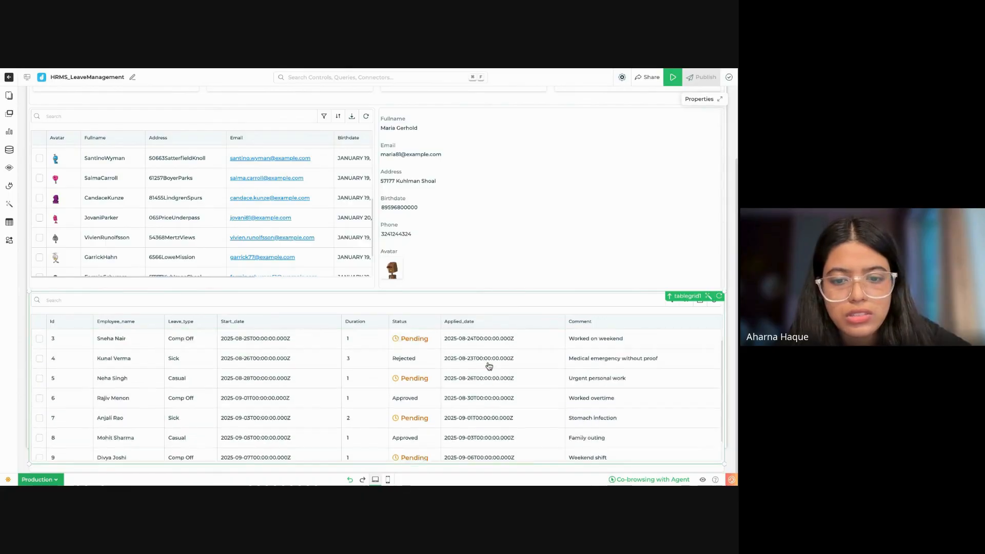
pyautogui.scroll(1, 489, 366)
pyautogui.scroll(1, 489, 366)
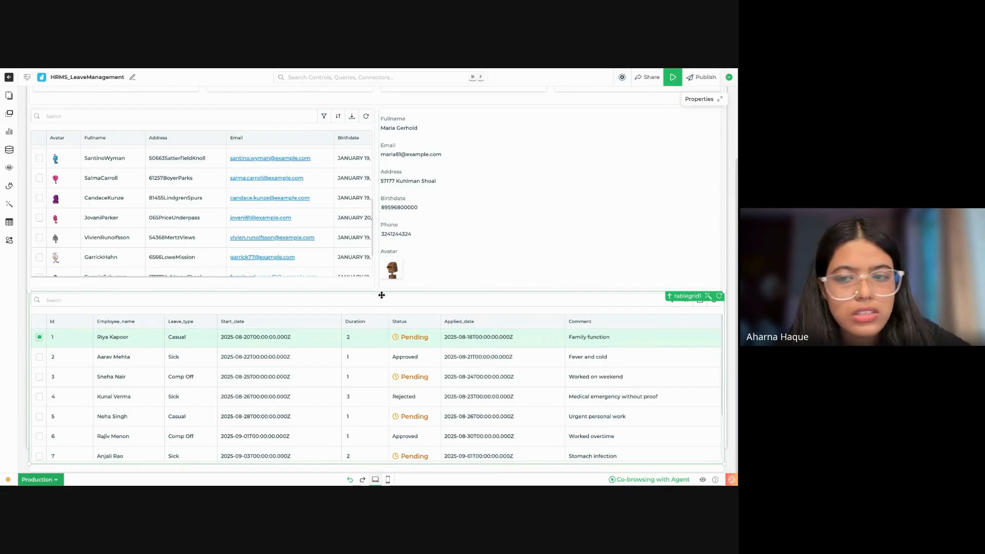
pyautogui.scroll(-2, 608, 430)
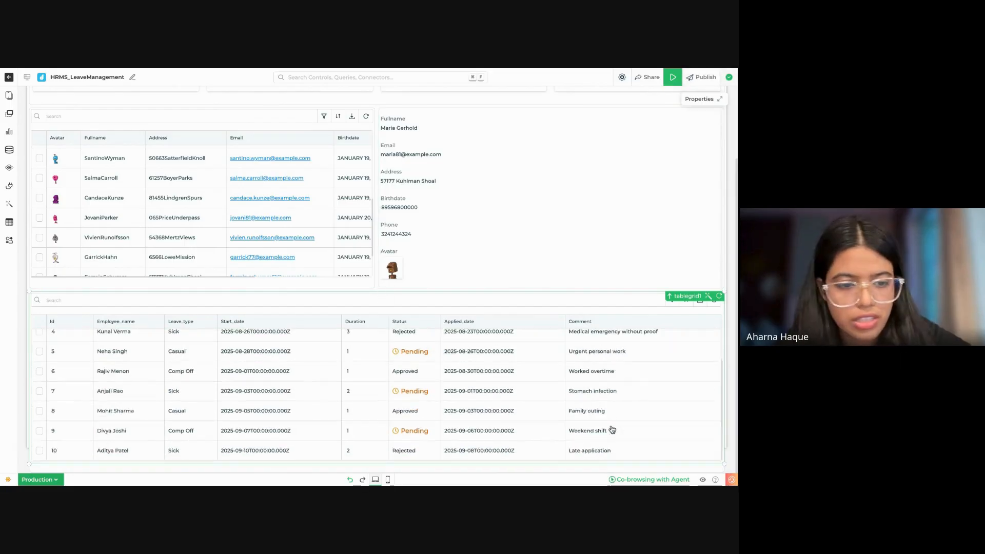
pyautogui.scroll(2, 612, 429)
pyautogui.scroll(3, 354, 278)
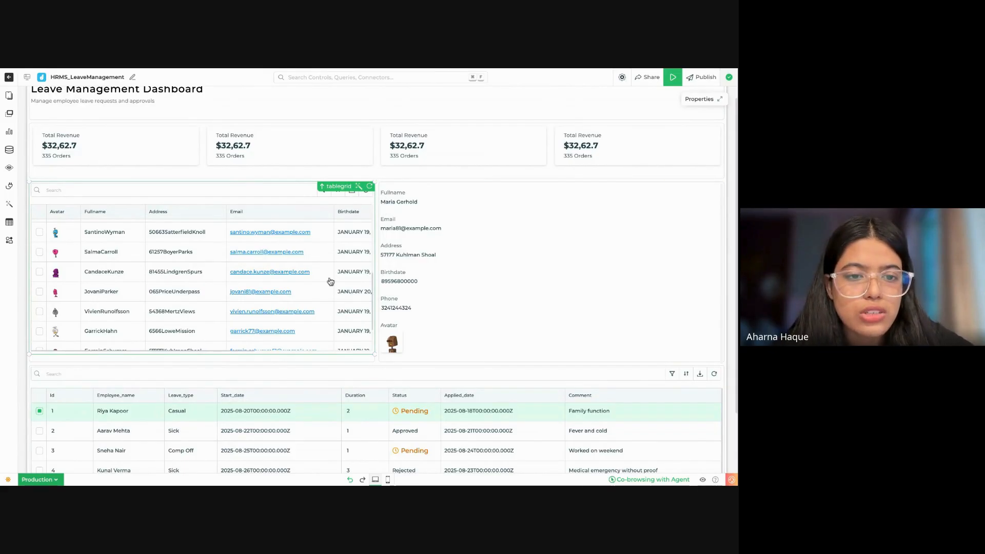
pyautogui.click(359, 189)
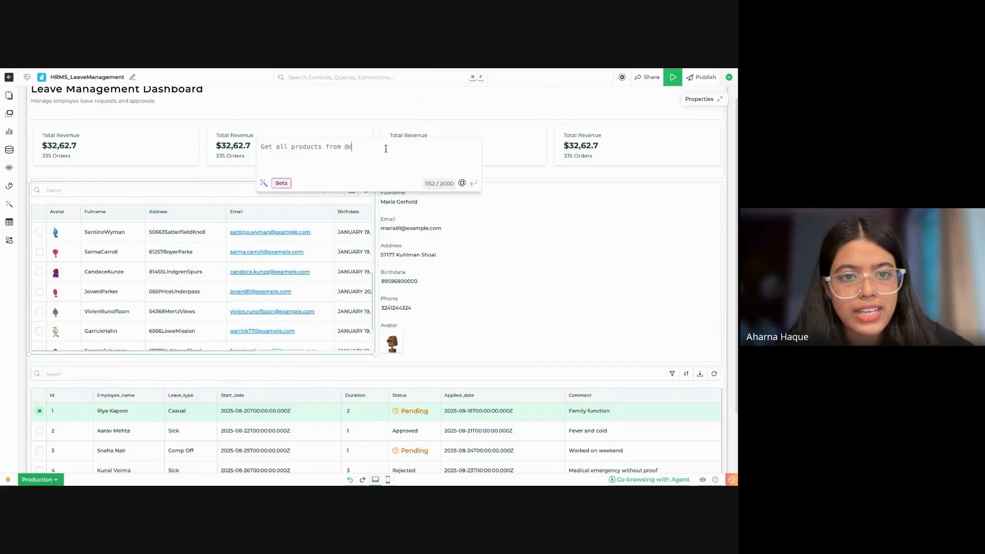
pyautogui.write('get al')
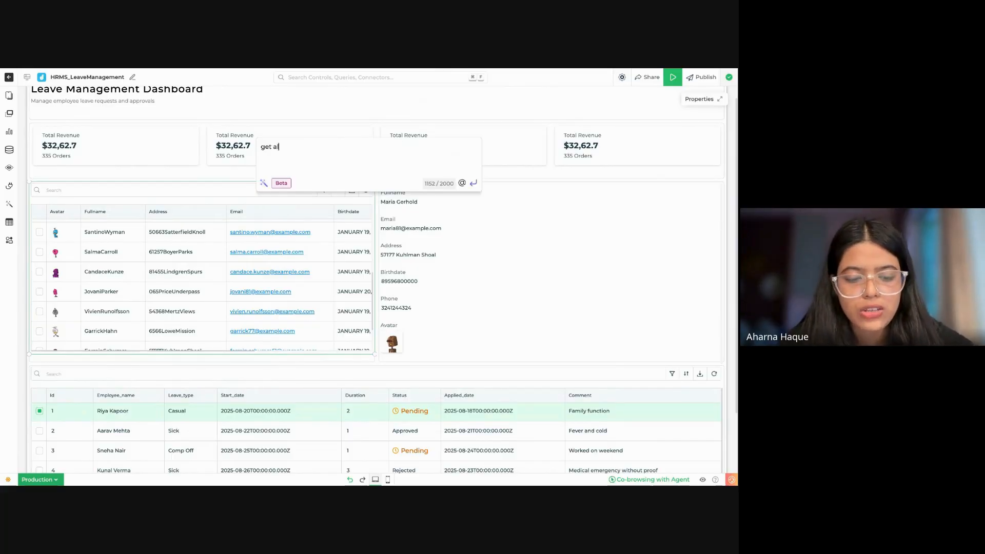
pyautogui.write('l data whe')
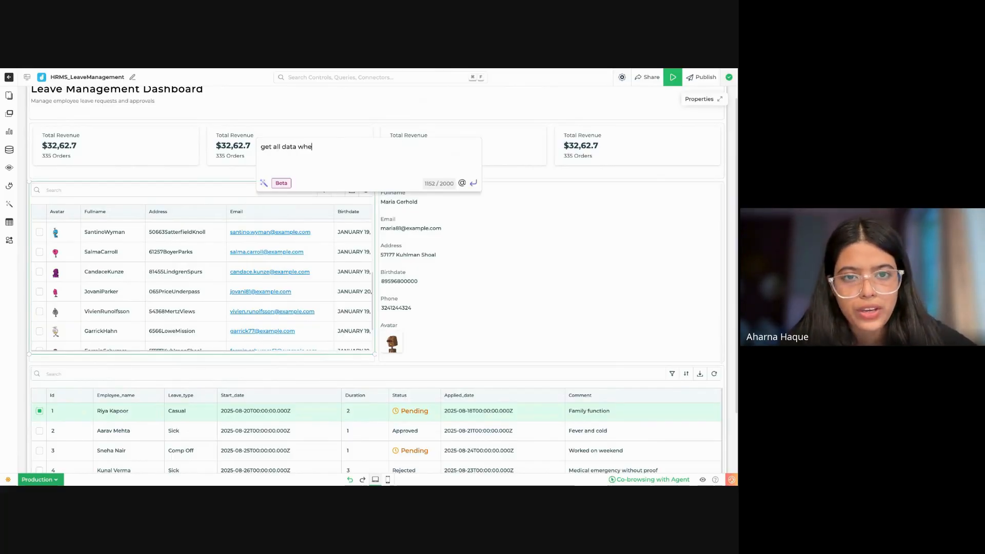
pyautogui.write('re sta')
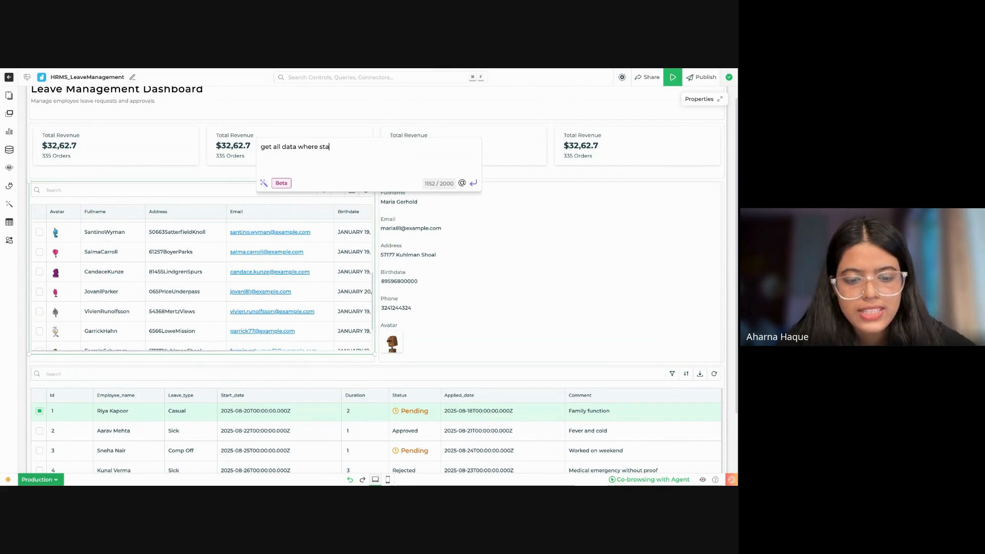
pyautogui.write('tus is pendi')
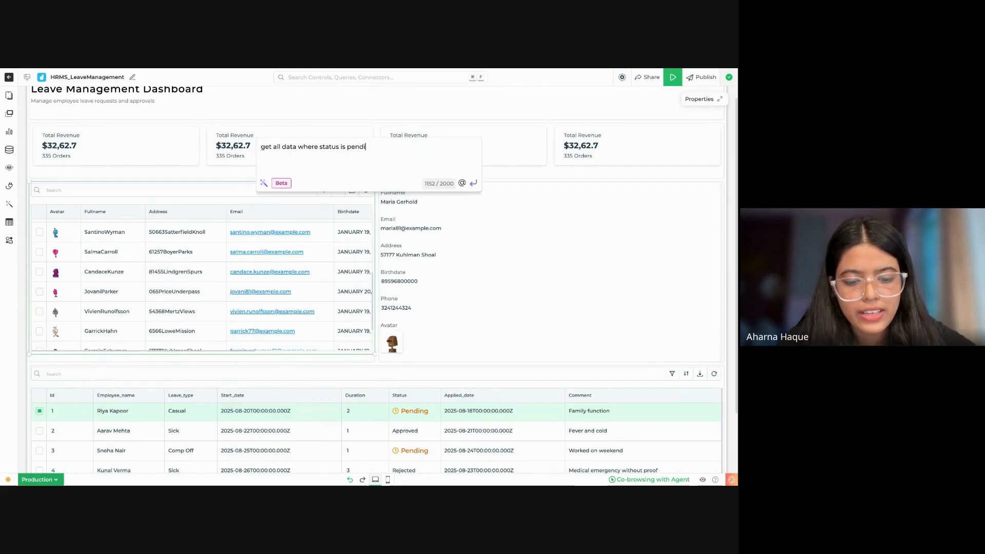
pyautogui.write('ng from @')
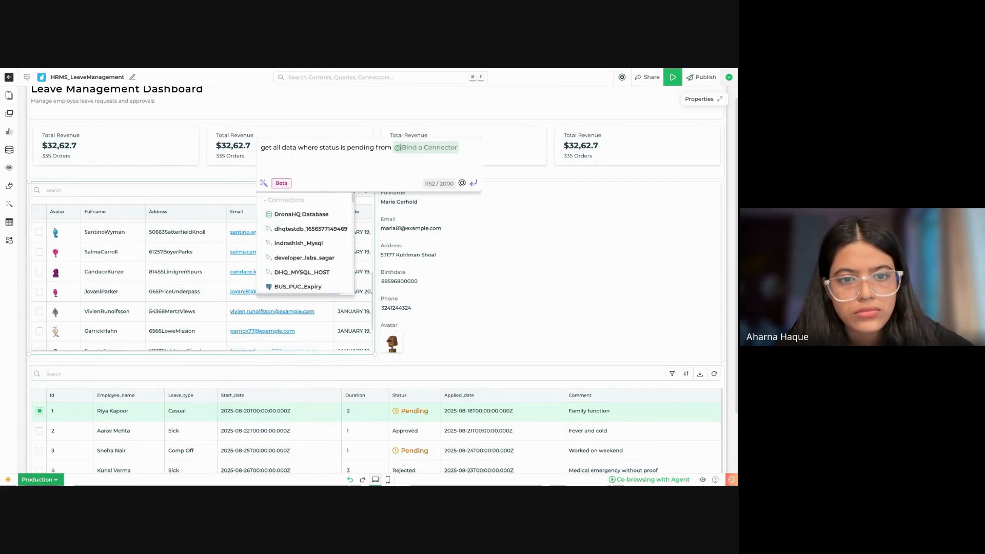
pyautogui.write('demodb')
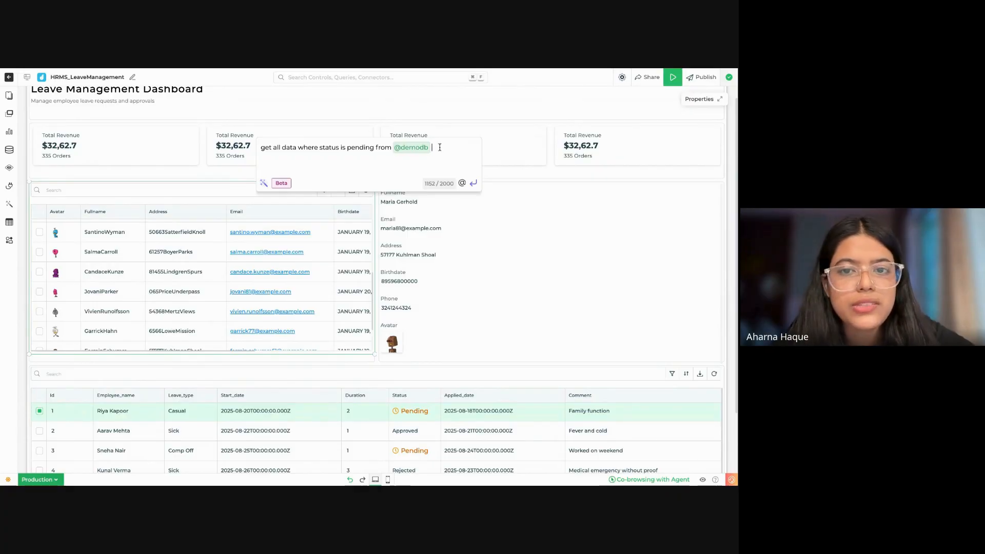
pyautogui.moveTo(440, 147); pyautogui.dragTo(258, 154)
pyautogui.press('BackSpace')
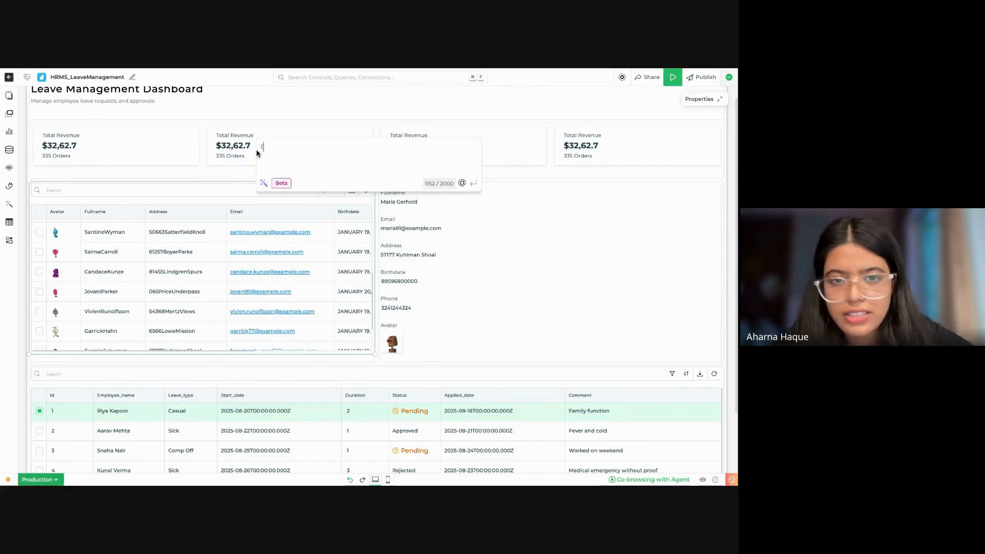
# Step: Write the prompt "get all data where leave status is pending" in the Veda AI chat
pyautogui.click(9, 205)
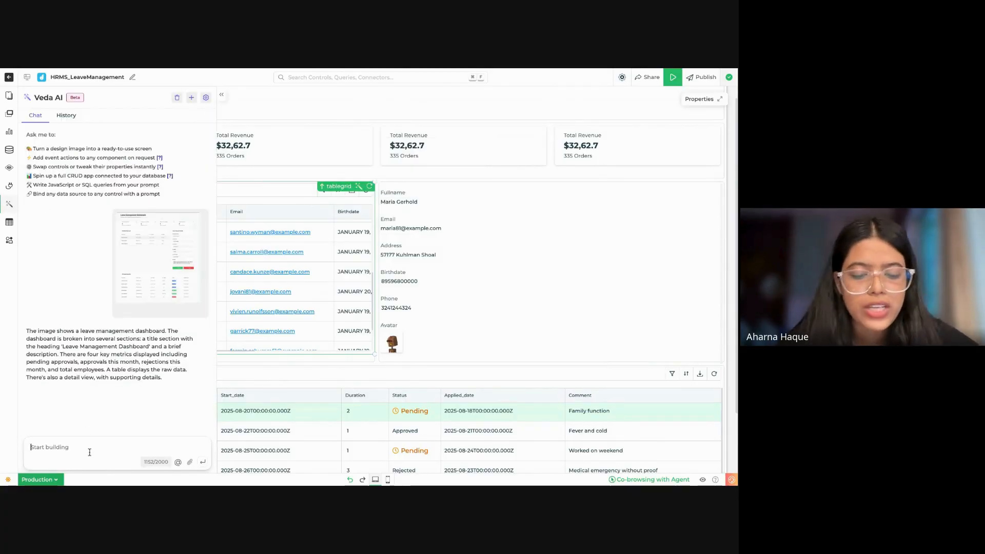
pyautogui.write('get all data')
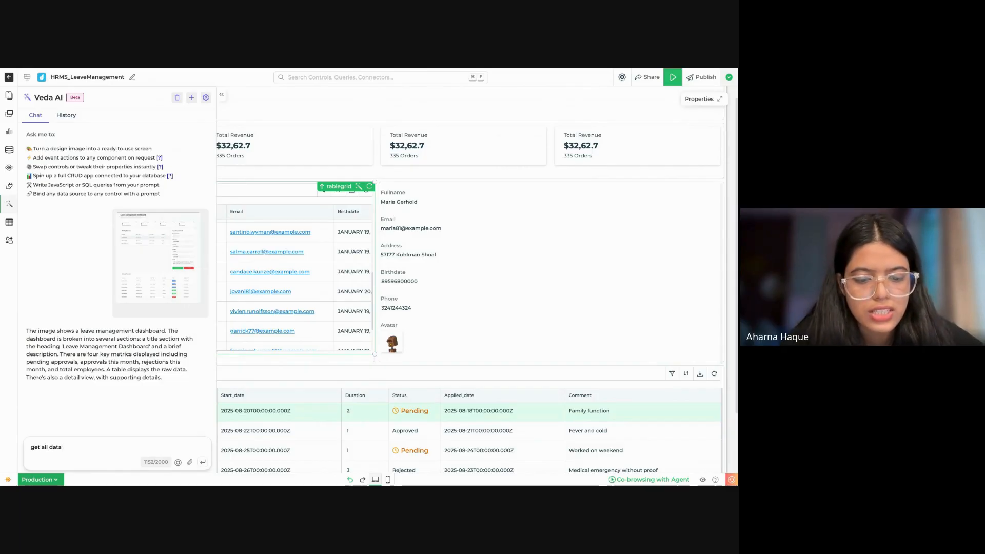
pyautogui.write(' from')
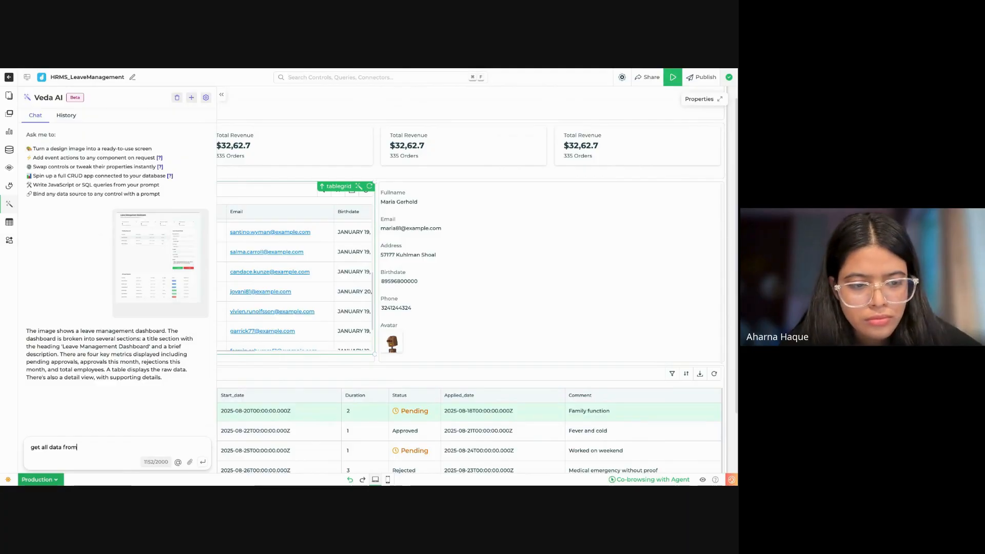
pyautogui.press('BackSpace')
pyautogui.press('BackSpace')
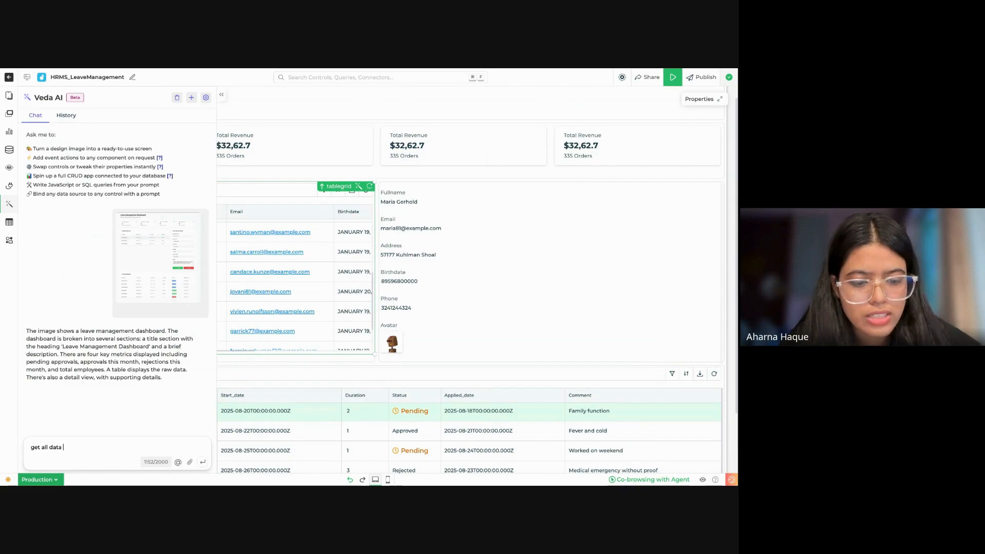
pyautogui.write('where sts')
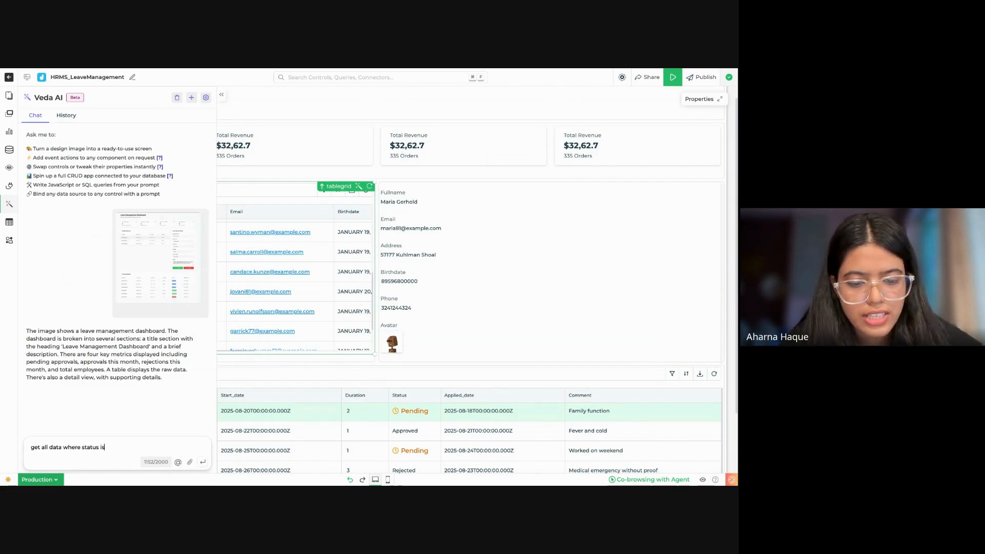
pyautogui.write('tus is pending')
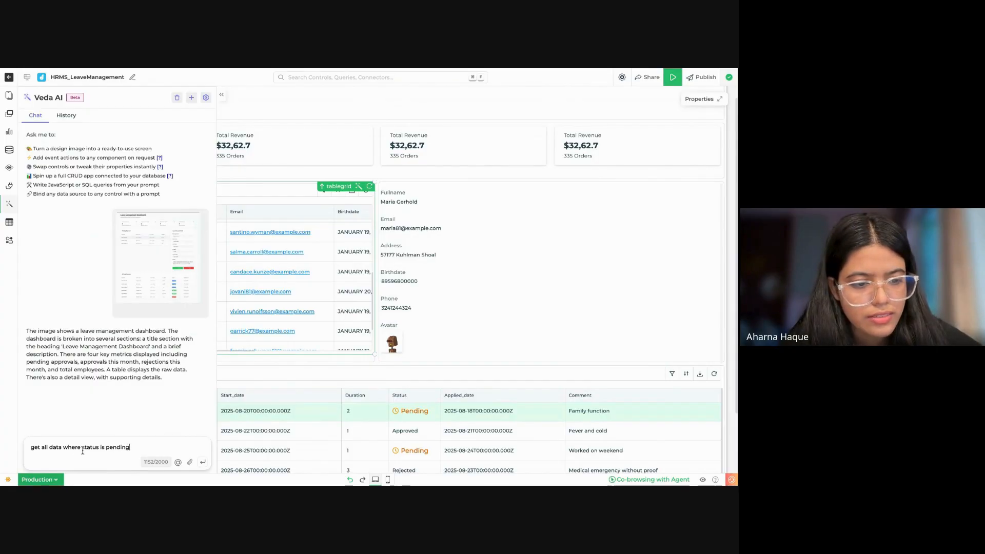
pyautogui.click(82, 452)
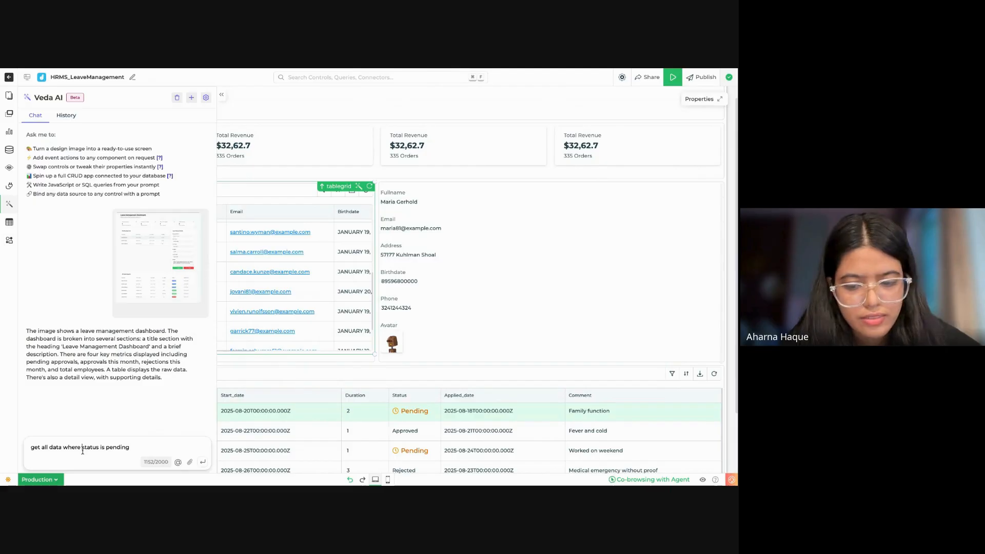
pyautogui.write('leave')
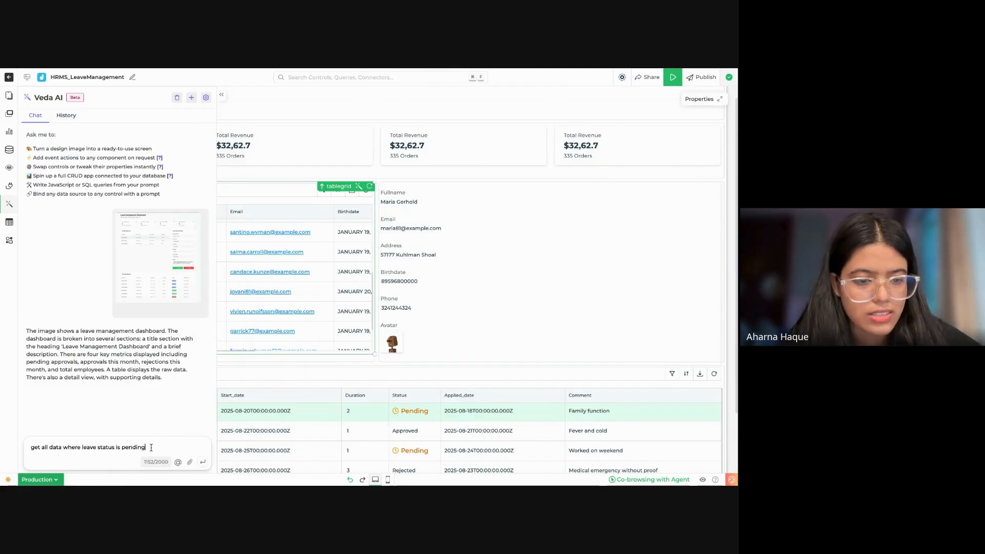
pyautogui.click(151, 448)
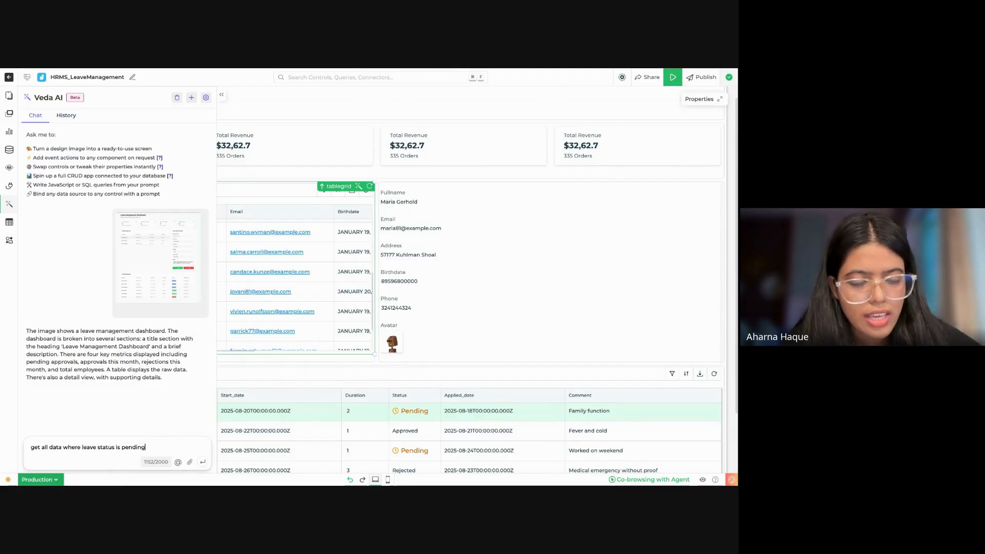
pyautogui.write('from @')
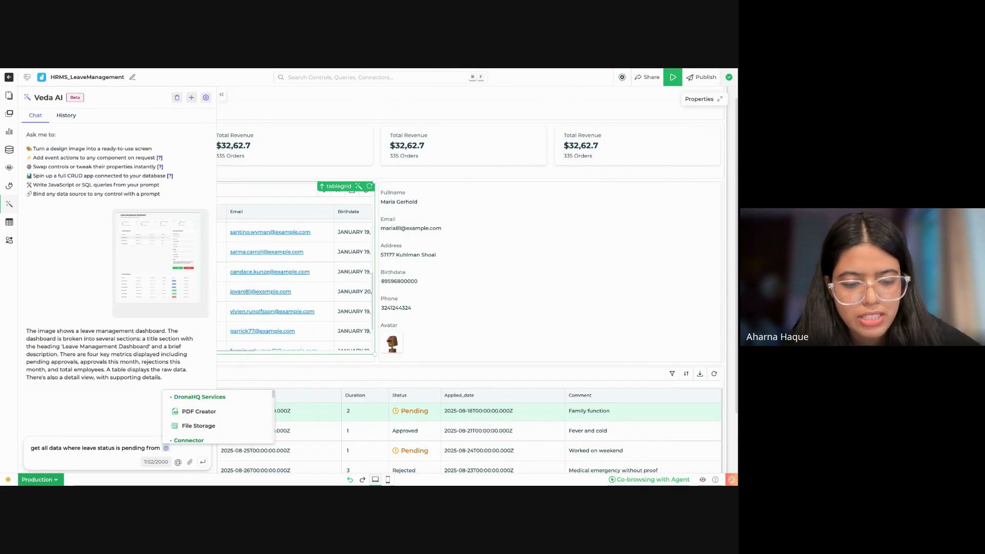
pyautogui.write('de')
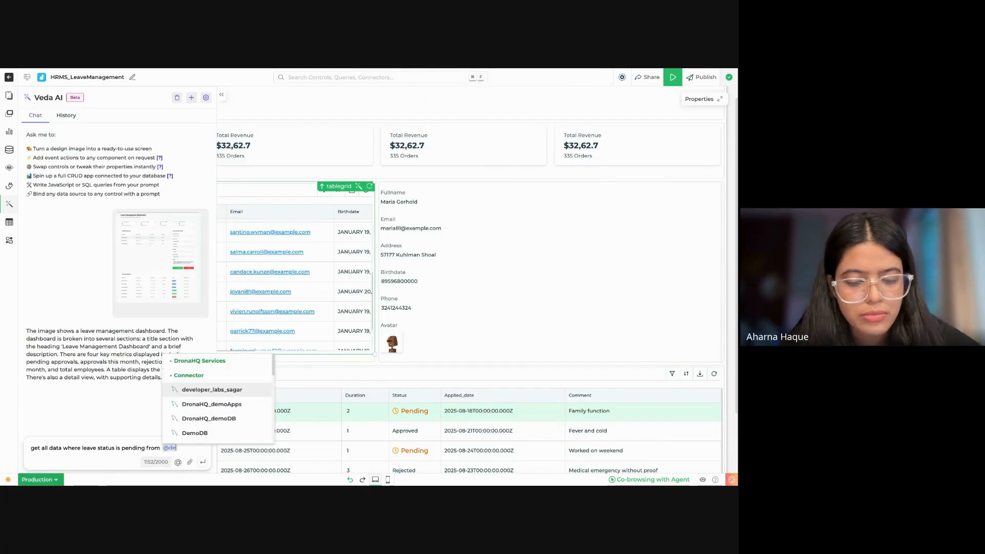
pyautogui.click(204, 434)
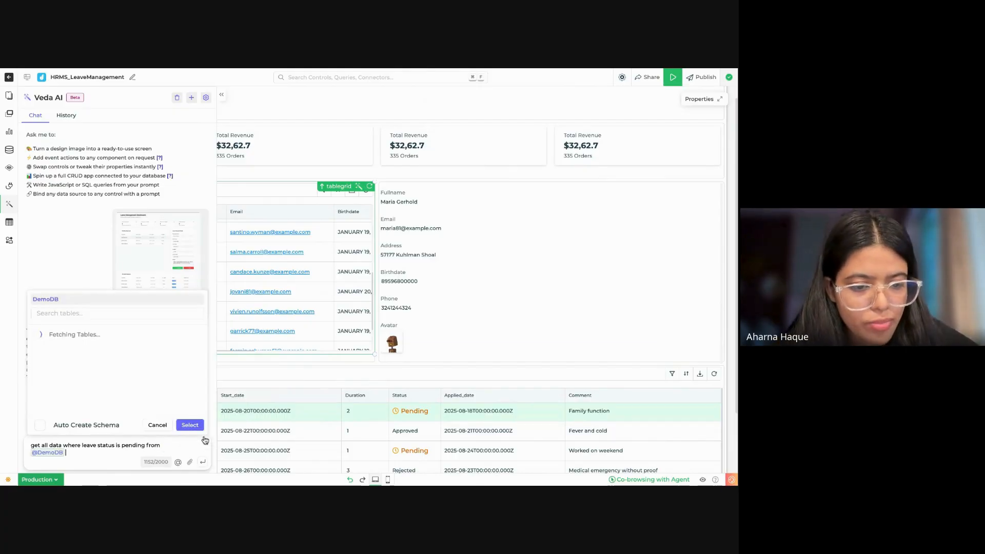
pyautogui.click(96, 314)
pyautogui.write('hr')
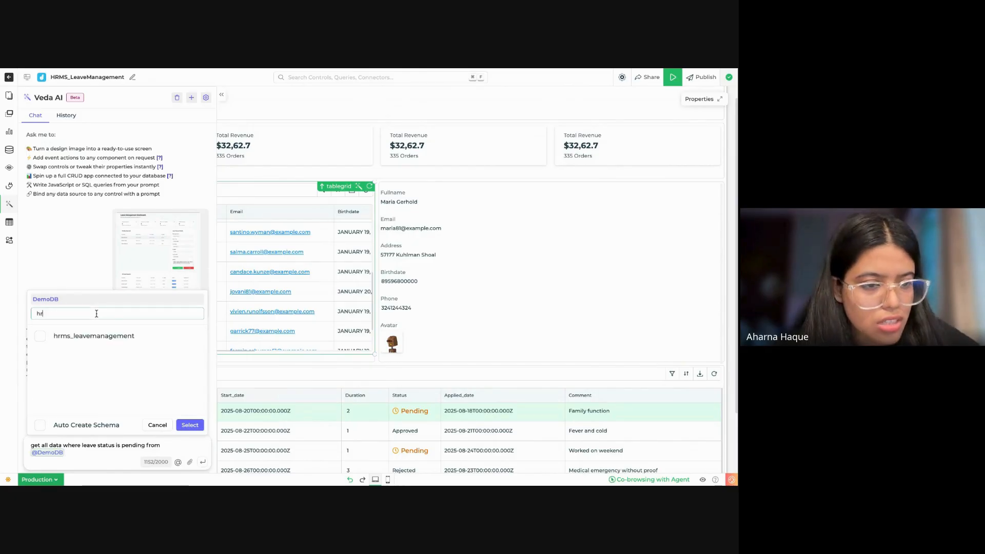
pyautogui.click(105, 333)
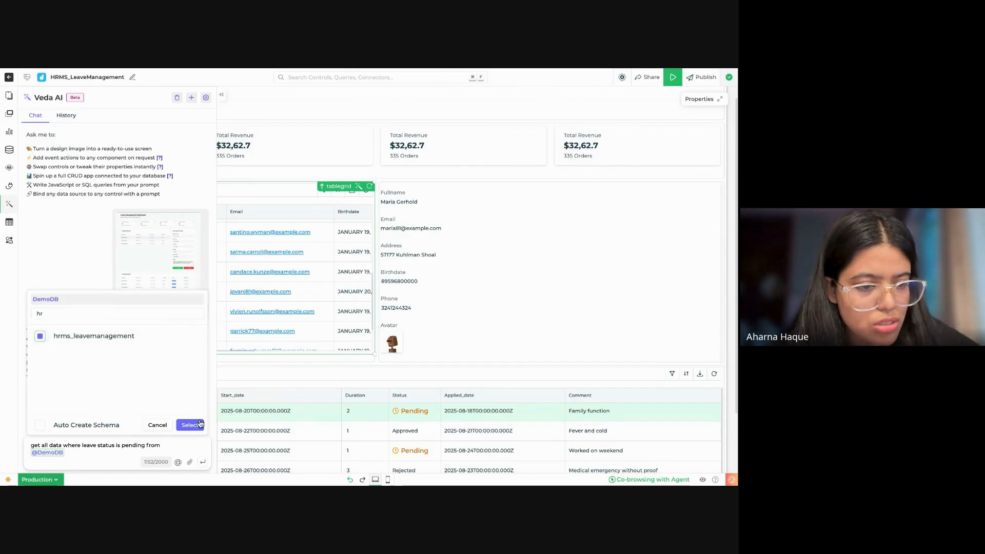
pyautogui.click(200, 423)
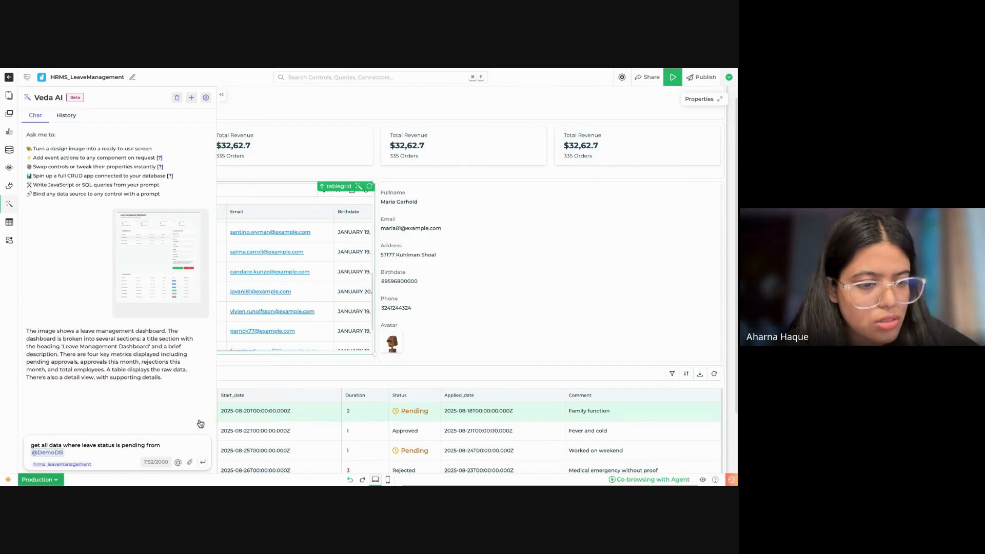
pyautogui.click(204, 463)
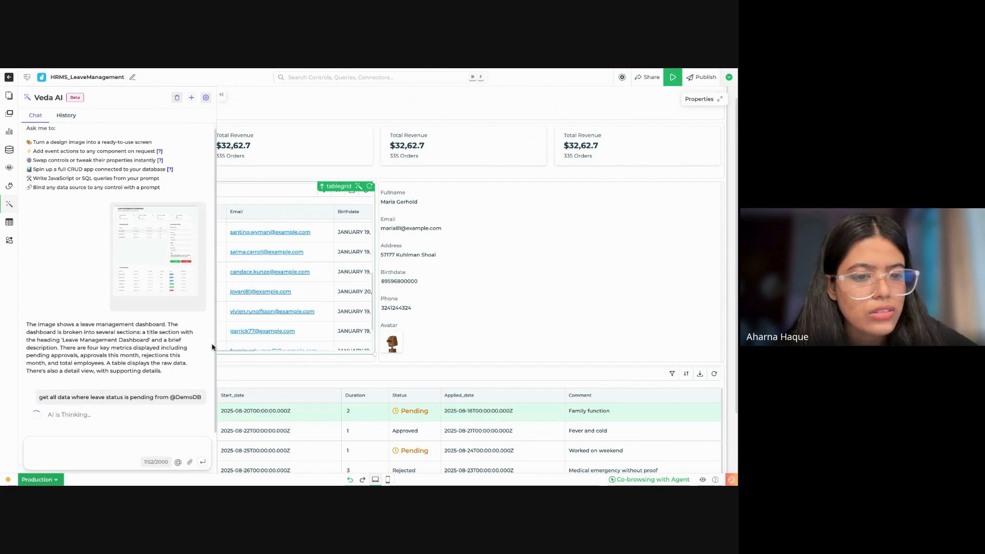
# Step: Write a Veda AI chat prompt targeting the tablegrid1 control: "get all data where leave status is pending from"
pyautogui.click(157, 444)
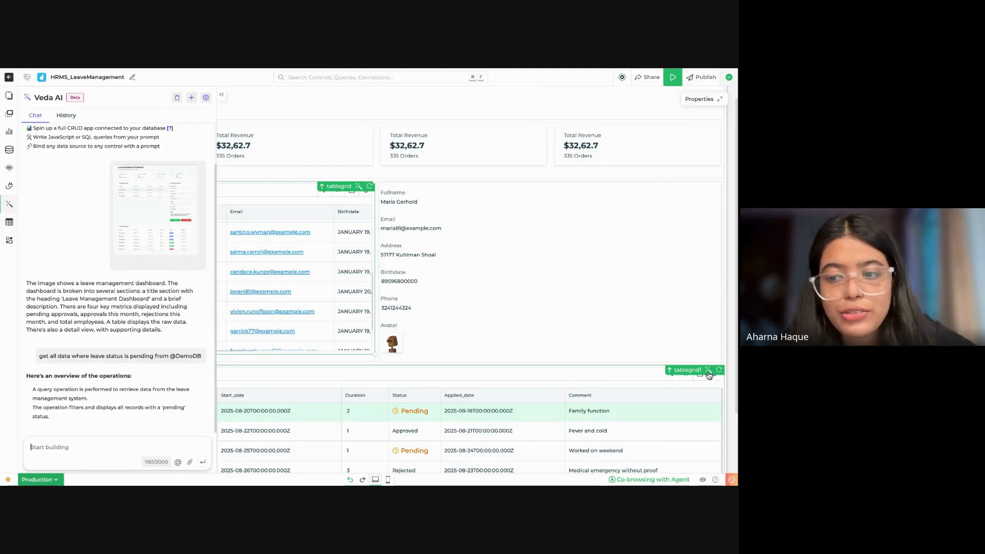
pyautogui.click(709, 372)
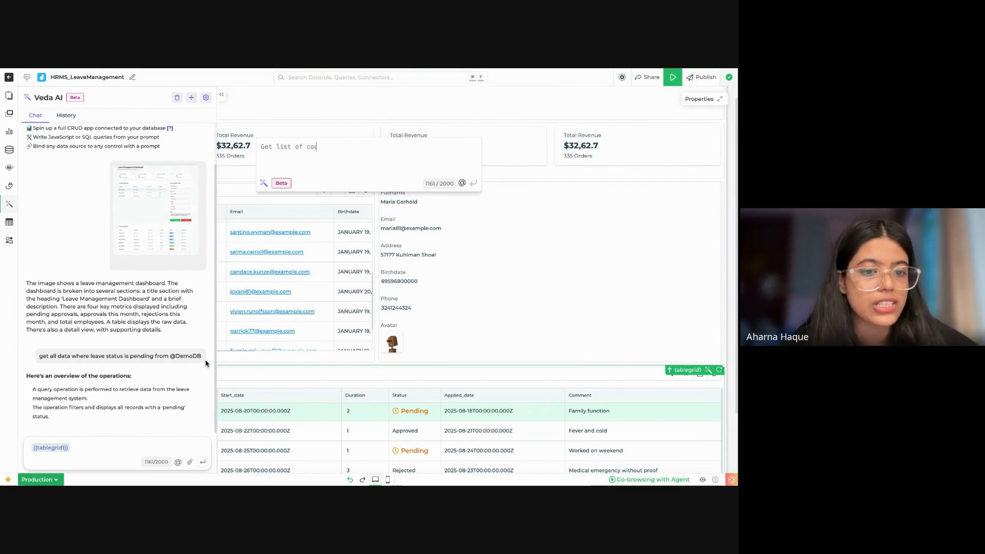
pyautogui.click(99, 443)
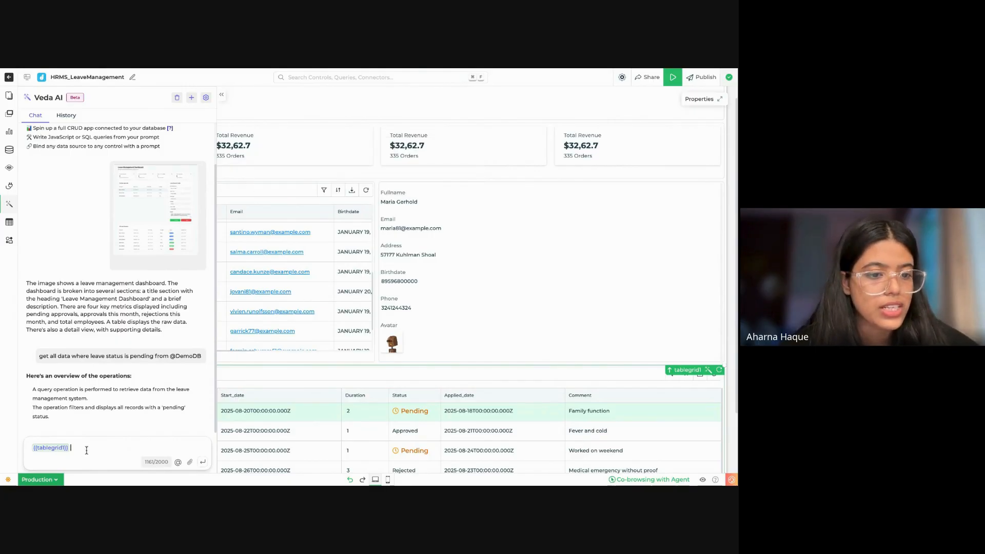
pyautogui.write('get')
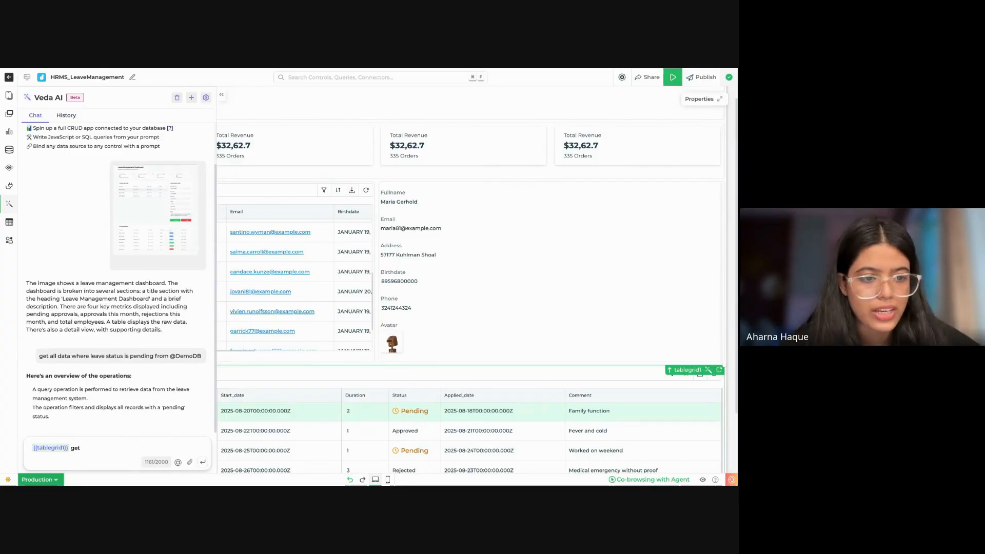
pyautogui.write(' all data where leave status')
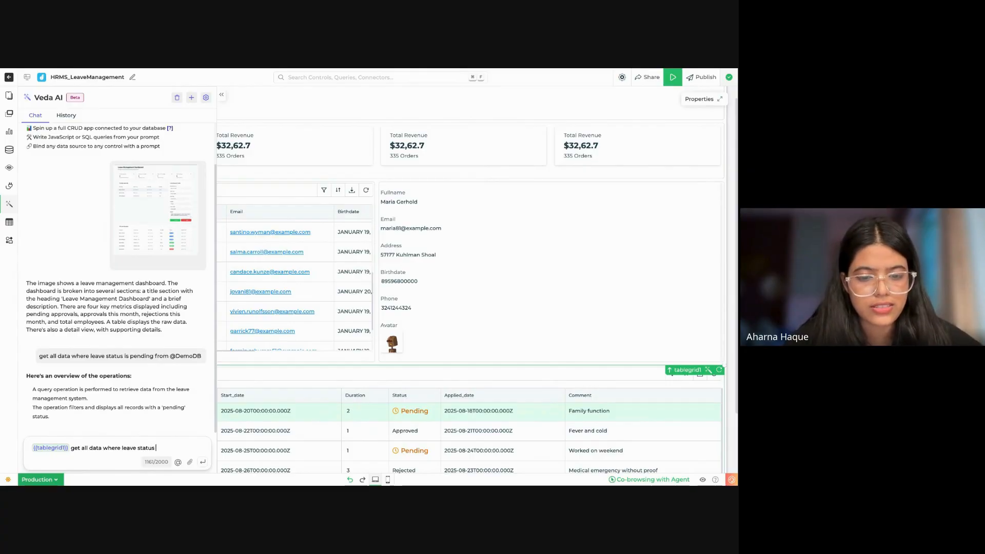
pyautogui.write('pen')
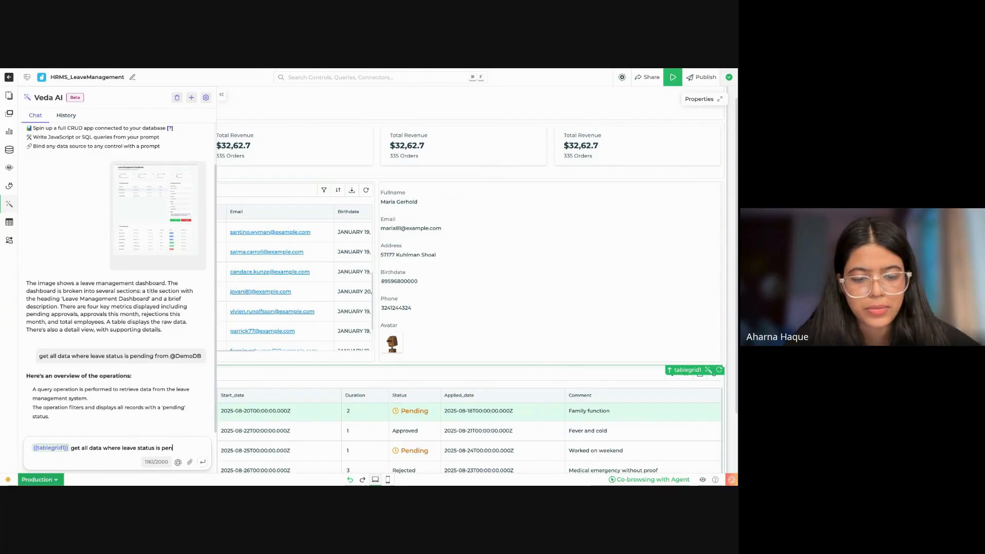
pyautogui.write('ding from @do')
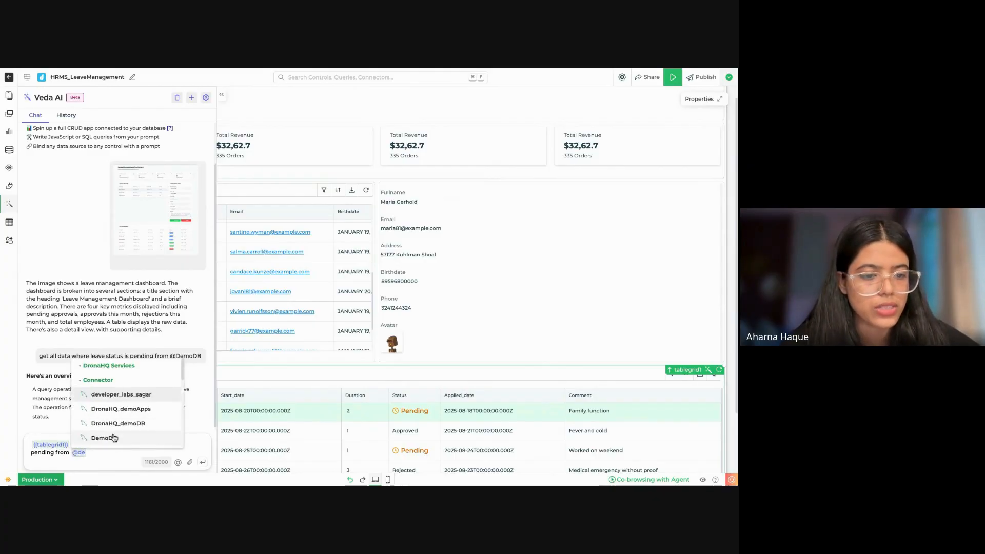
# Step: Add the DemoDB connector with its hrms_leavemanagement table to the tablegrid1 prompt and submit it
pyautogui.click(104, 437)
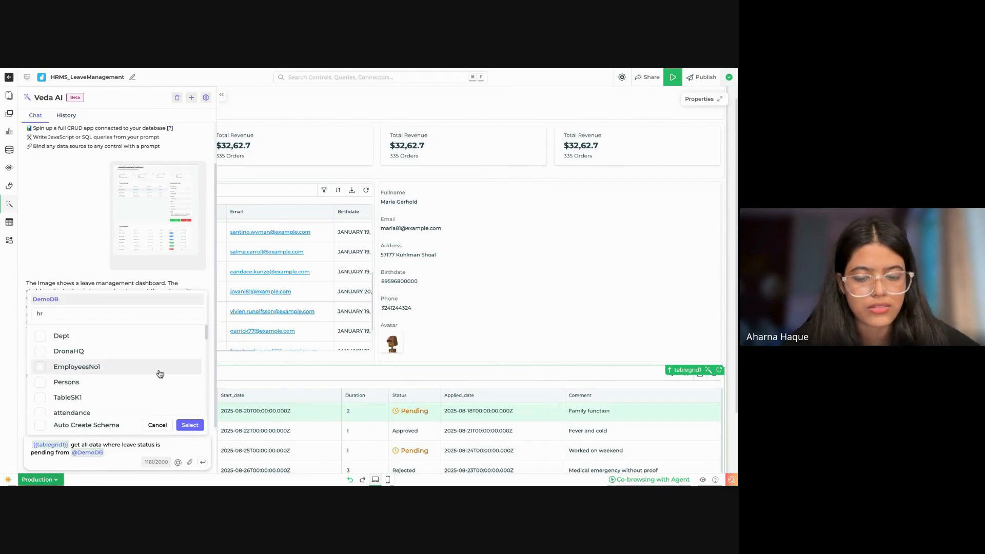
pyautogui.click(146, 317)
pyautogui.write('ms')
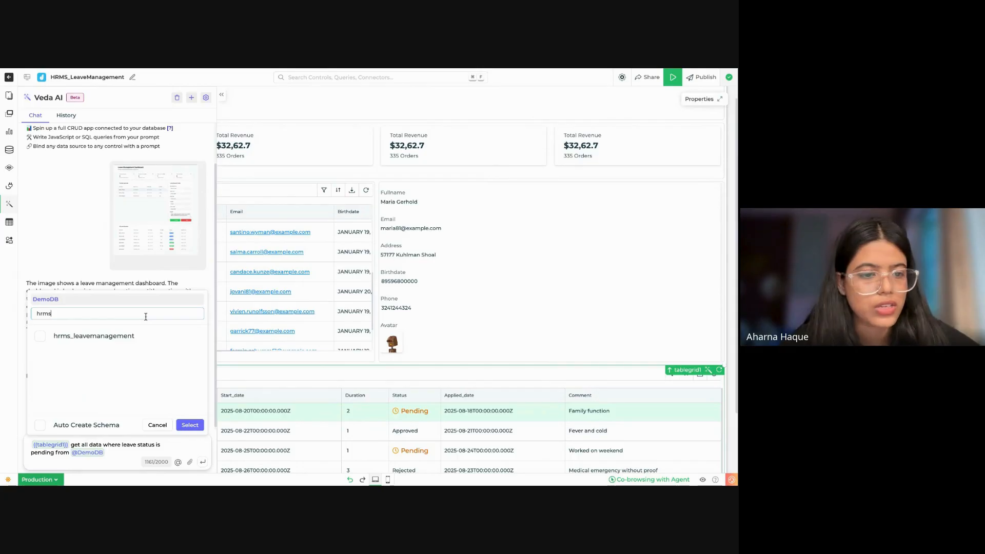
pyautogui.click(131, 336)
pyautogui.click(189, 425)
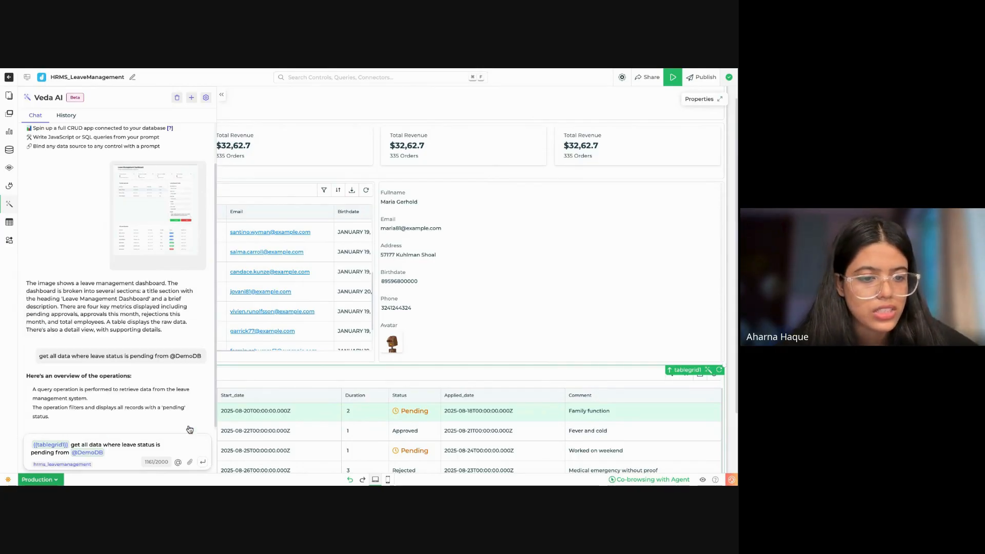
pyautogui.click(202, 461)
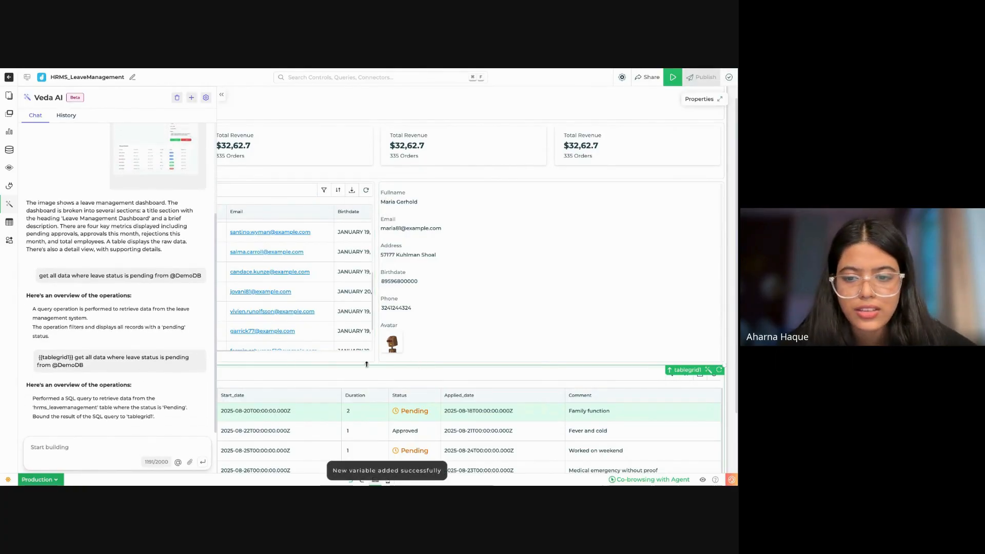
# Step: Collapse the chat and properties areas and shrink the tablegrid1 table to about half the canvas width
pyautogui.scroll(-3, 367, 366)
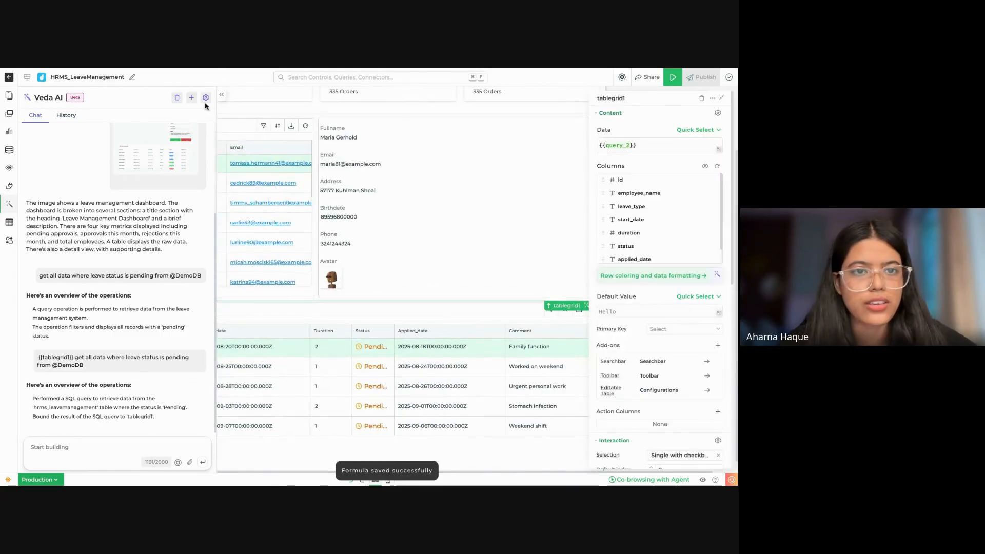
pyautogui.click(221, 94)
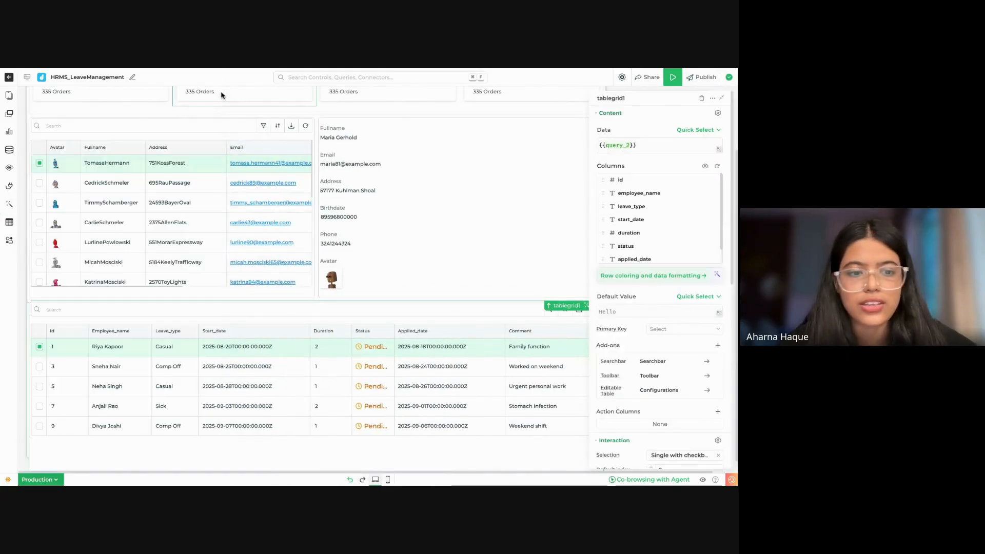
pyautogui.click(720, 98)
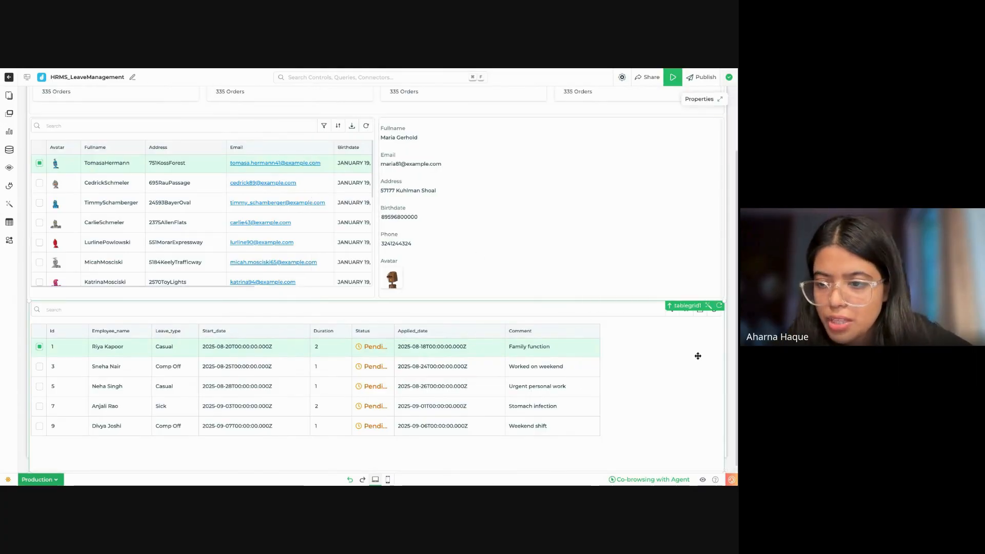
pyautogui.moveTo(590, 374); pyautogui.dragTo(590, 378)
pyautogui.scroll(-1, 377, 282)
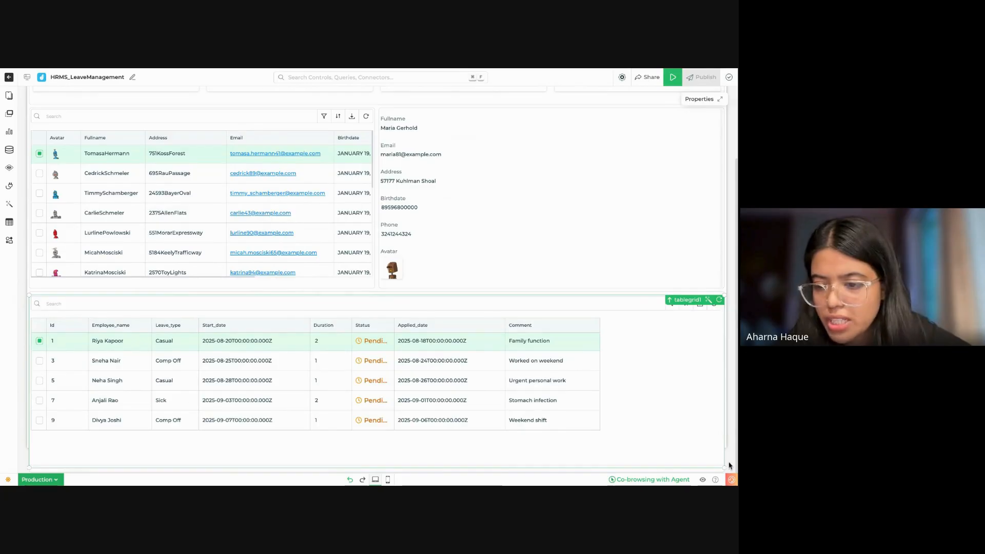
pyautogui.moveTo(726, 468); pyautogui.dragTo(377, 460)
pyautogui.hscroll(2, 236, 390)
pyautogui.hscroll(-2, 236, 390)
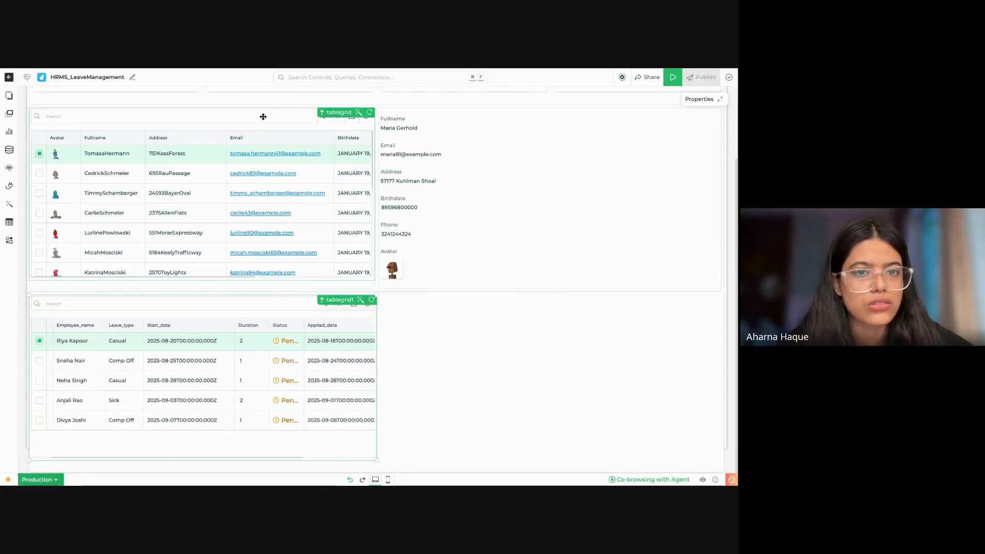
# Step: Swap the two tables, placing tablegrid1 in the container beside the employee details and tablegrid below it, stretched to full width
pyautogui.moveTo(262, 116); pyautogui.dragTo(263, 117)
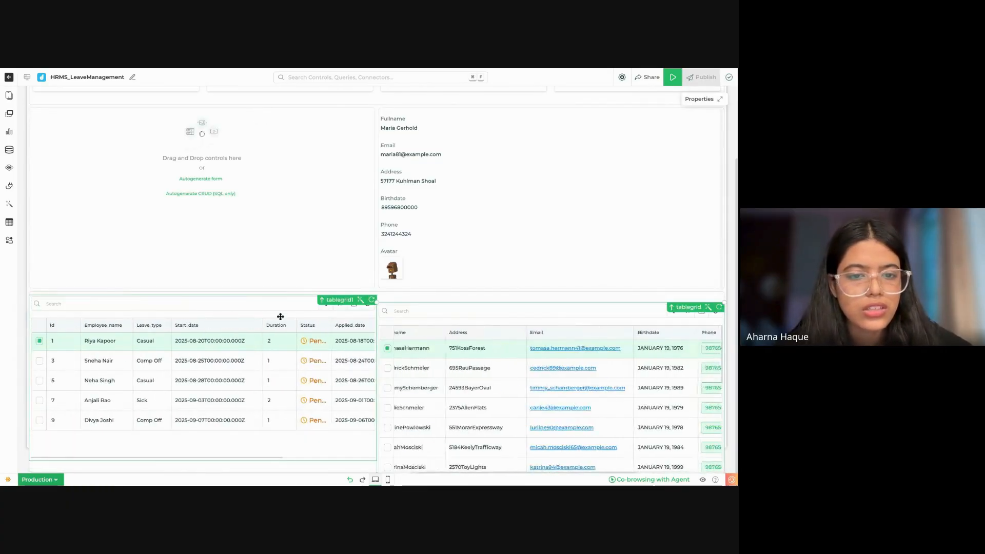
pyautogui.moveTo(275, 304); pyautogui.dragTo(273, 304)
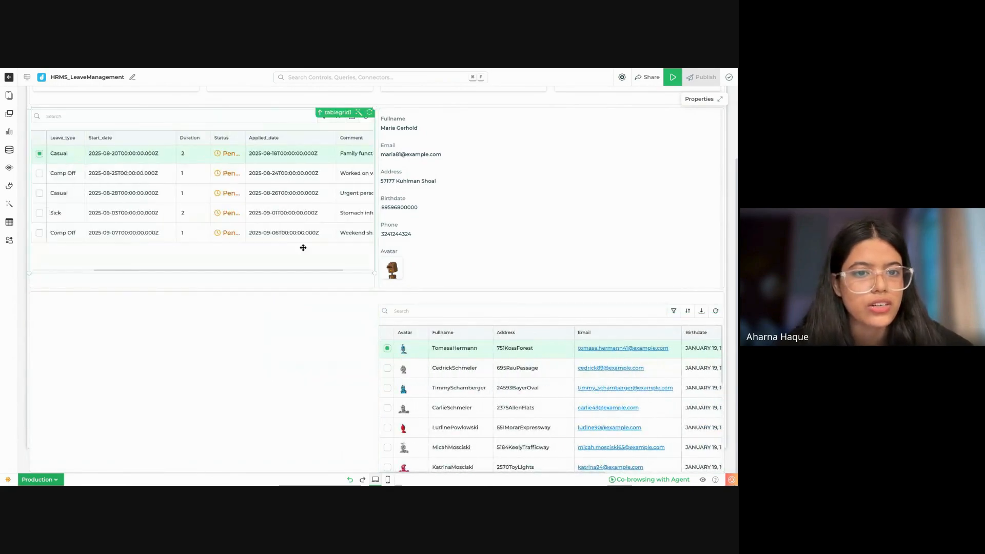
pyautogui.moveTo(484, 312); pyautogui.dragTo(488, 308)
pyautogui.scroll(-1, 396, 346)
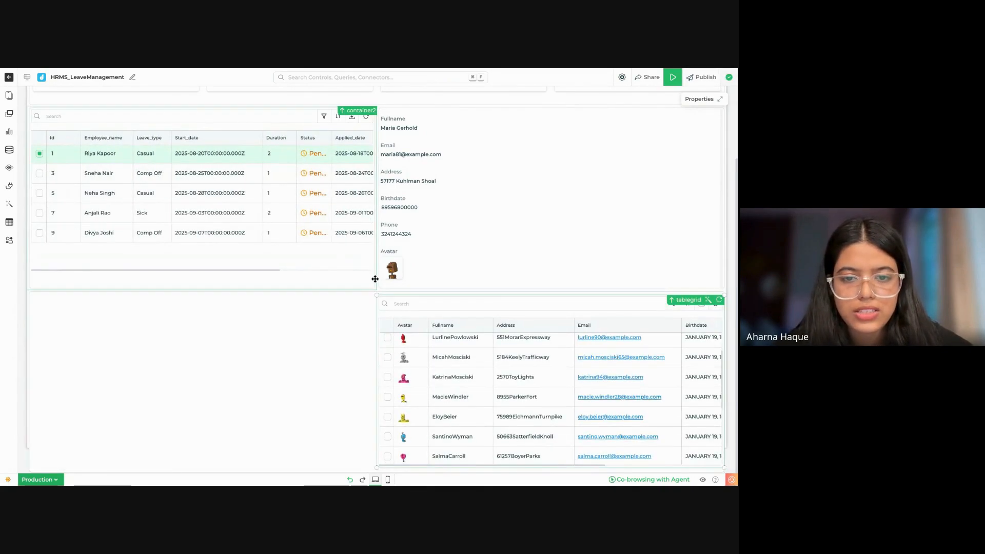
pyautogui.moveTo(378, 296); pyautogui.dragTo(20, 293)
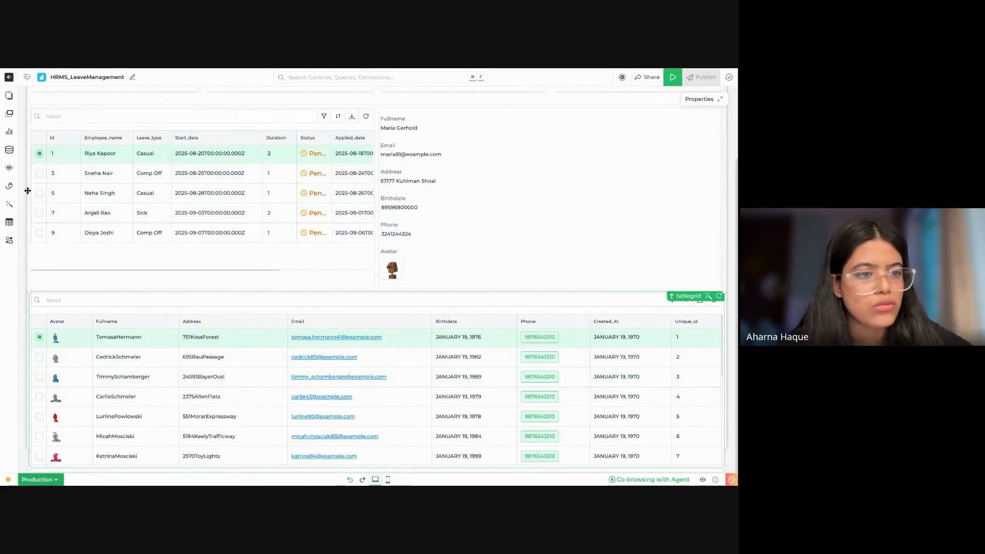
# Step: Write a Veda AI chat prompt targeting the tablegrid control: "get all data from"
pyautogui.click(10, 203)
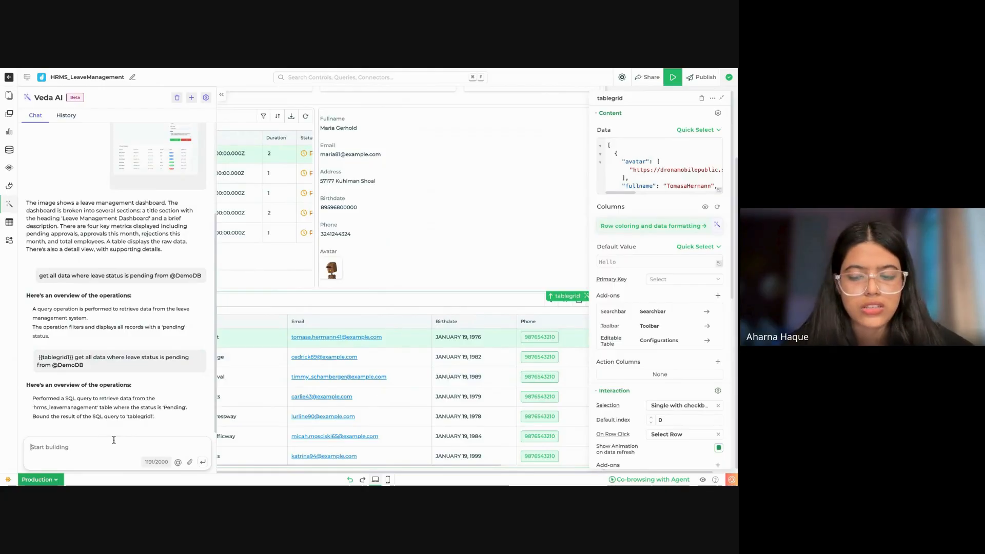
pyautogui.write('{{')
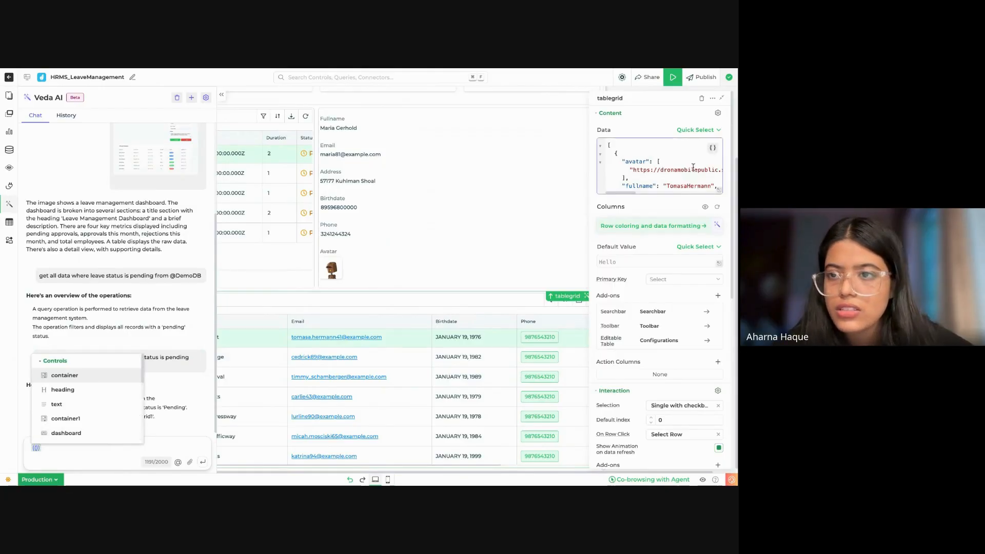
pyautogui.click(721, 98)
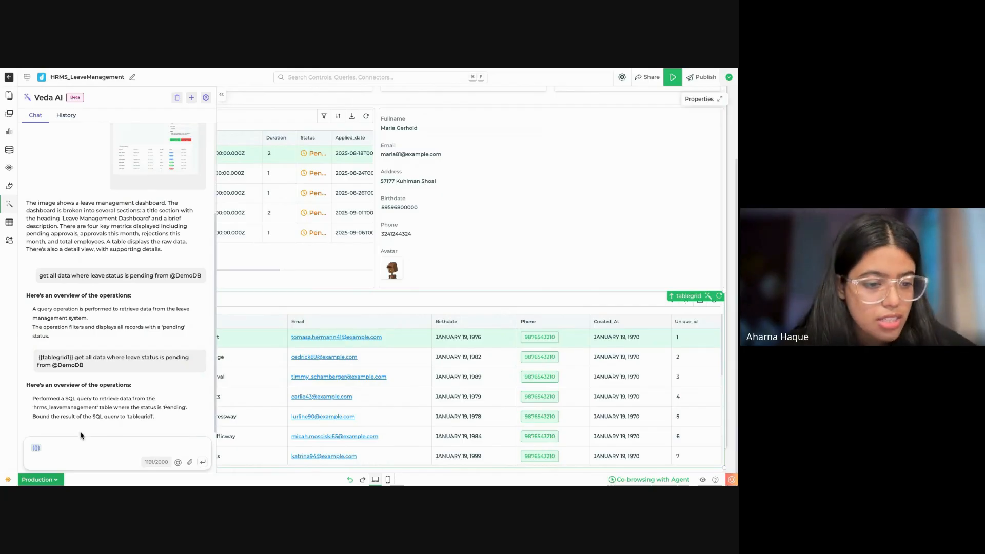
pyautogui.write('table')
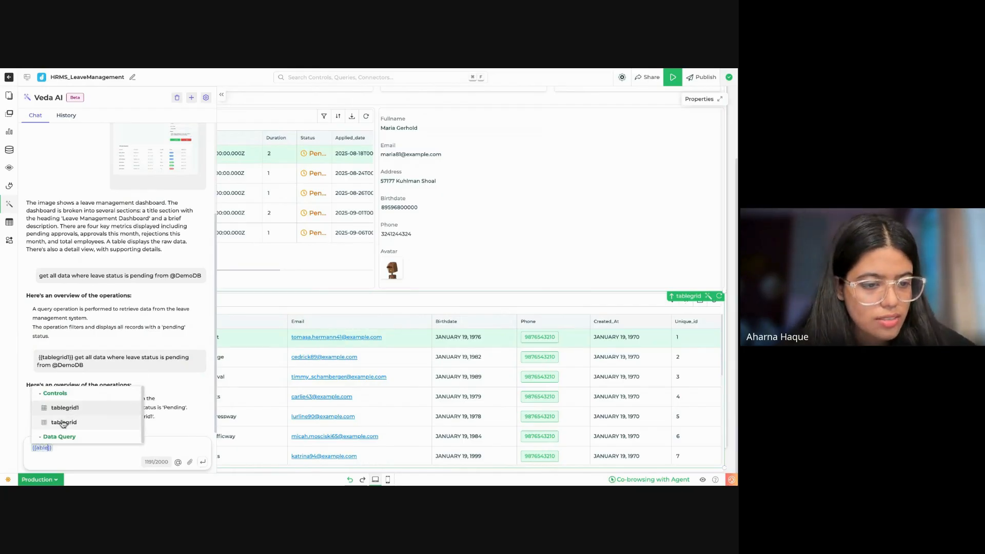
pyautogui.click(62, 422)
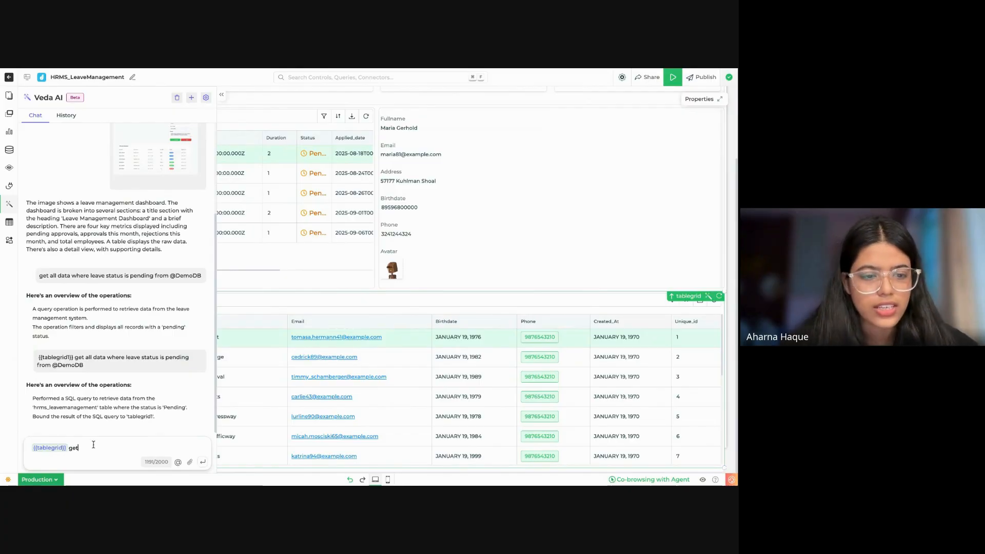
pyautogui.write('get all data from')
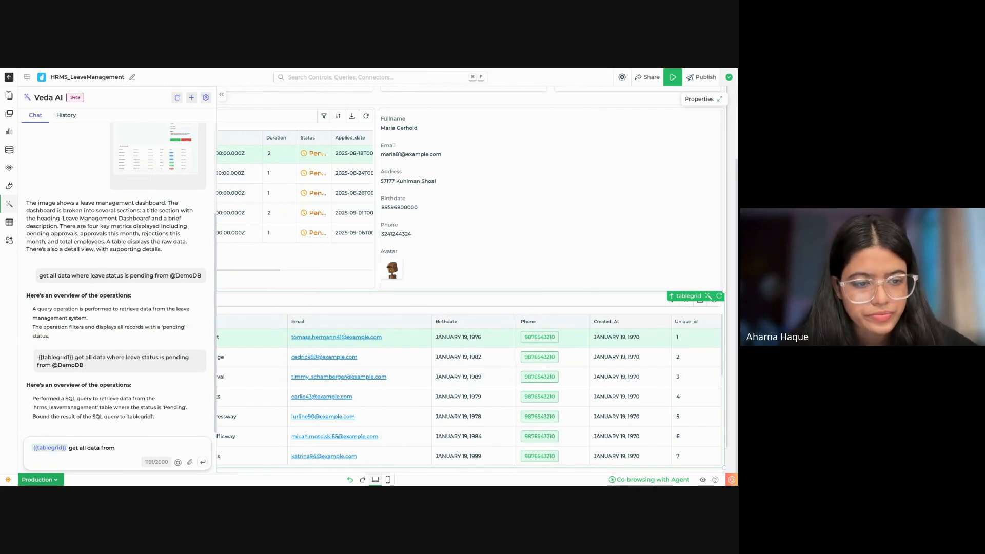
pyautogui.write(' @demo')
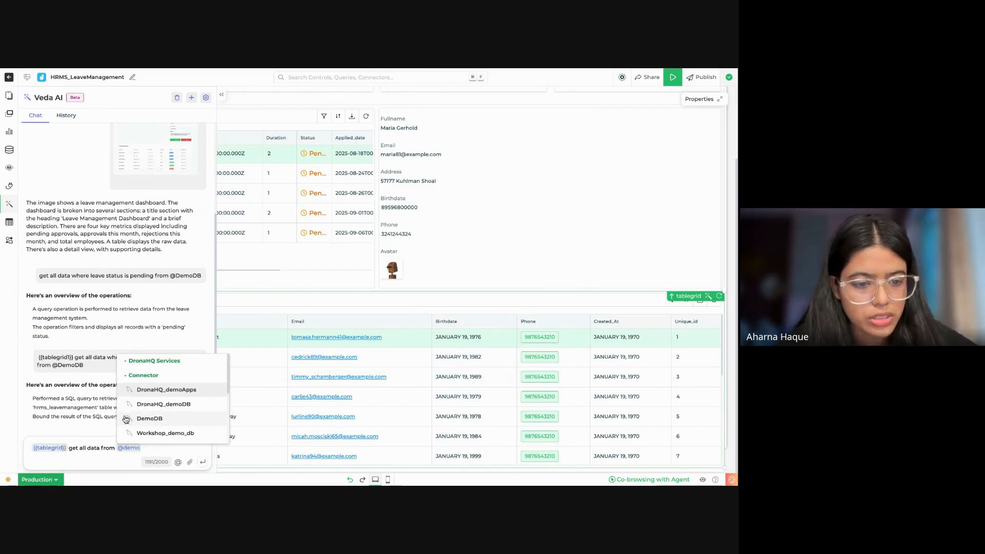
# Step: Complete the tablegrid prompt with DemoDB and its hrms_leavemanagement table, and submit it
pyautogui.click(144, 419)
pyautogui.click(142, 314)
pyautogui.write('hrms')
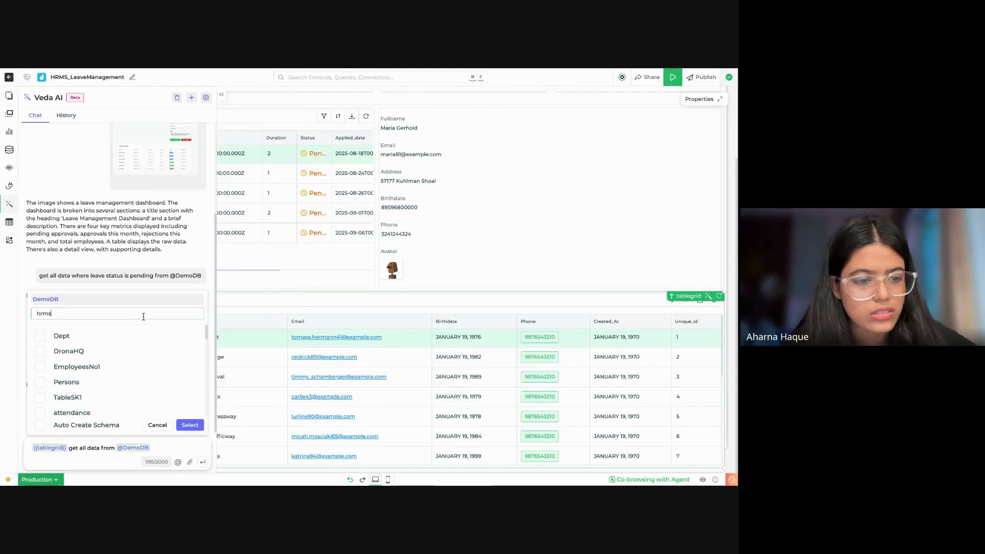
pyautogui.write('_')
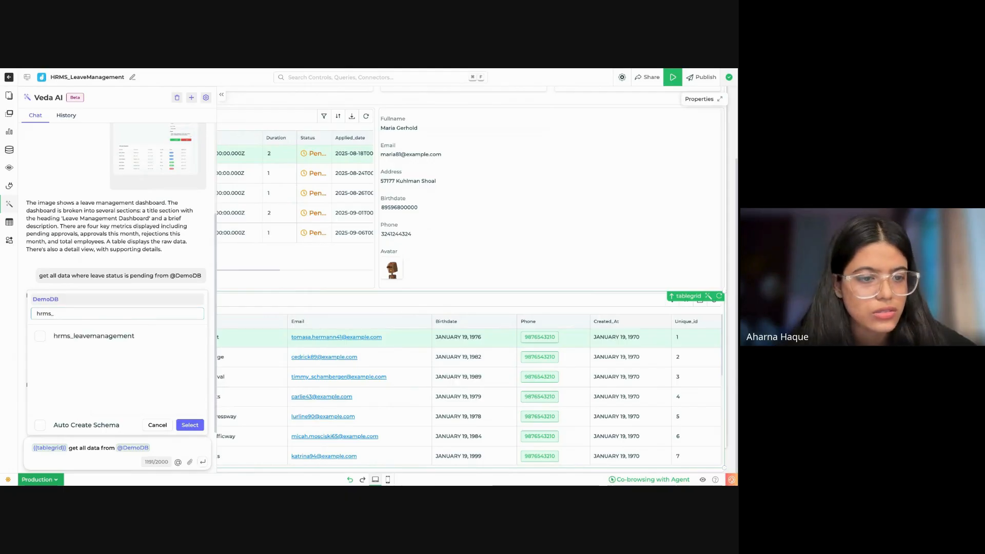
pyautogui.click(157, 342)
pyautogui.click(190, 426)
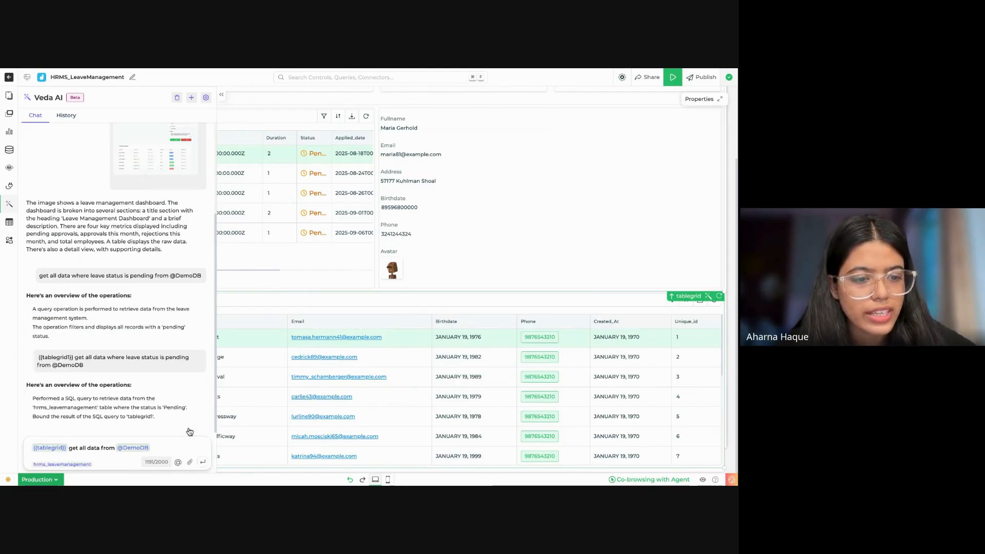
pyautogui.click(204, 463)
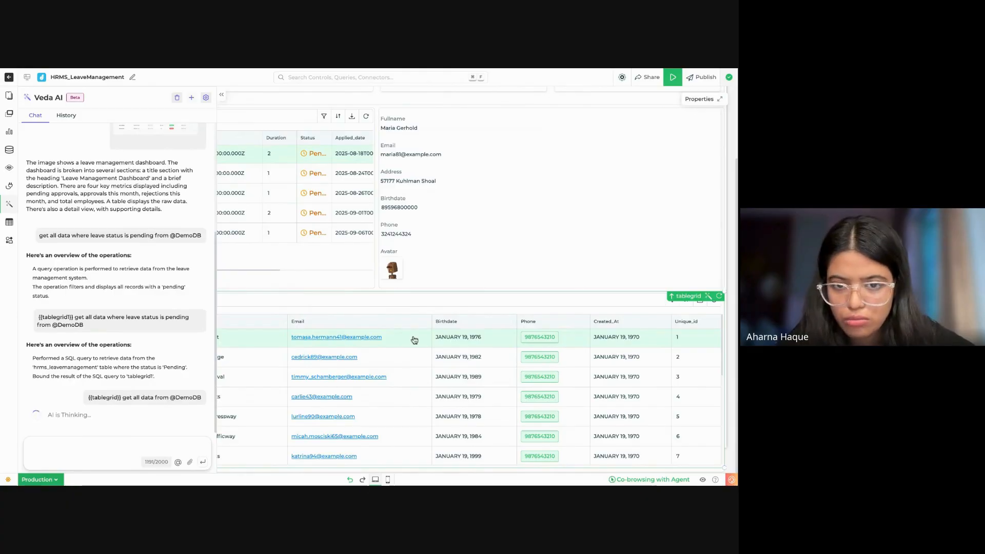
# Step: Look through the app's data queries, opening query and query_1, and return to the canvas
pyautogui.click(10, 149)
pyautogui.click(85, 252)
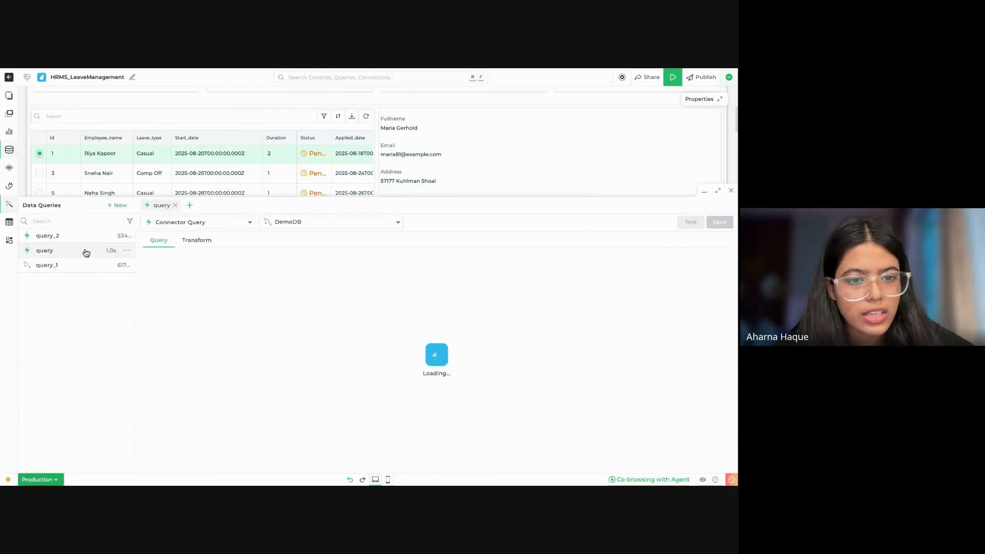
pyautogui.click(94, 265)
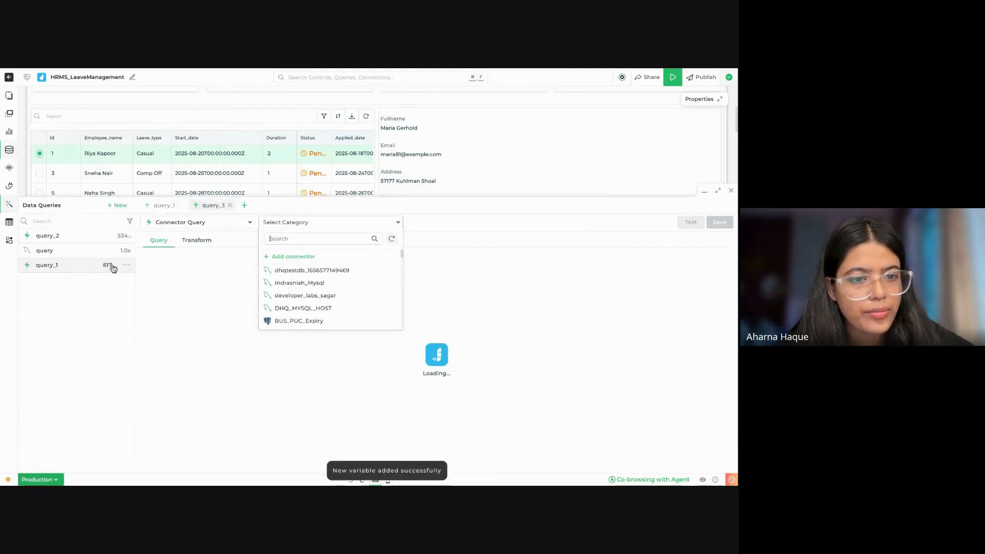
pyautogui.click(69, 251)
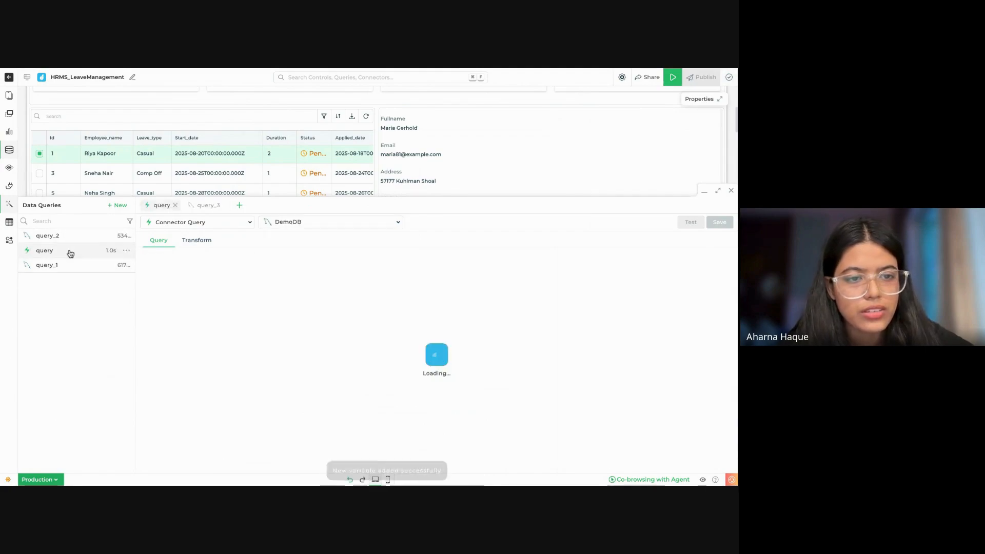
pyautogui.click(704, 191)
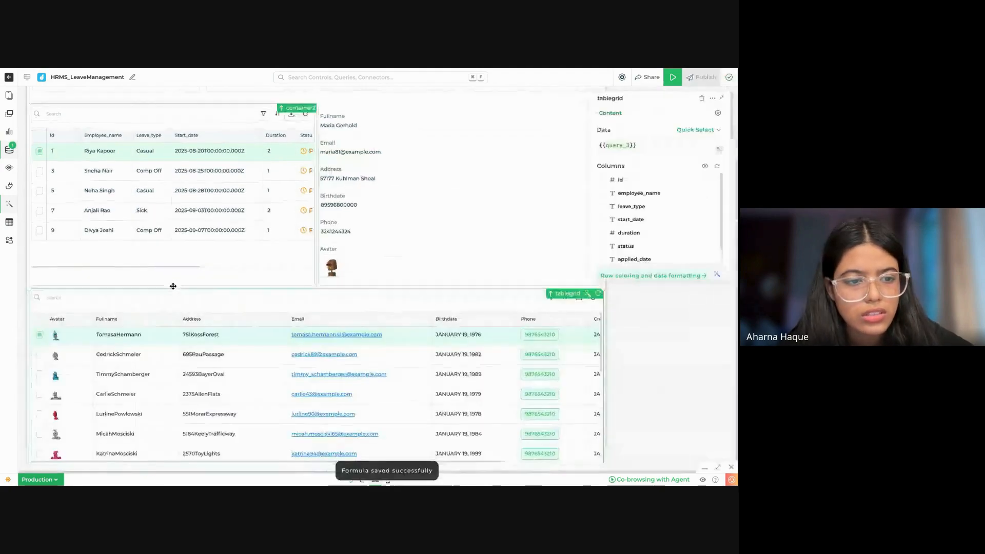
# Step: Review tablegrid's leave records and compare the SQL of query and query_2 in the app's data queries
pyautogui.scroll(-2, 418, 377)
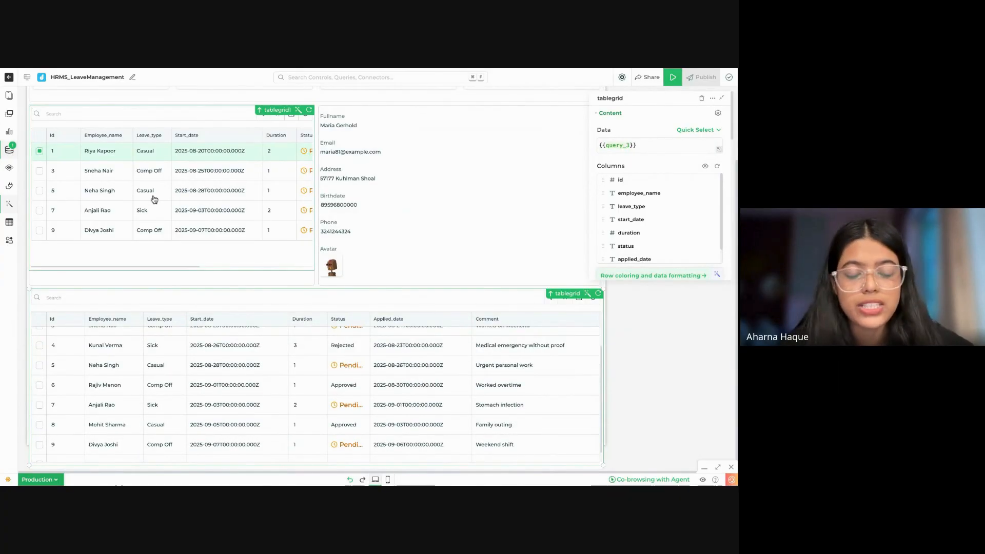
pyautogui.click(16, 149)
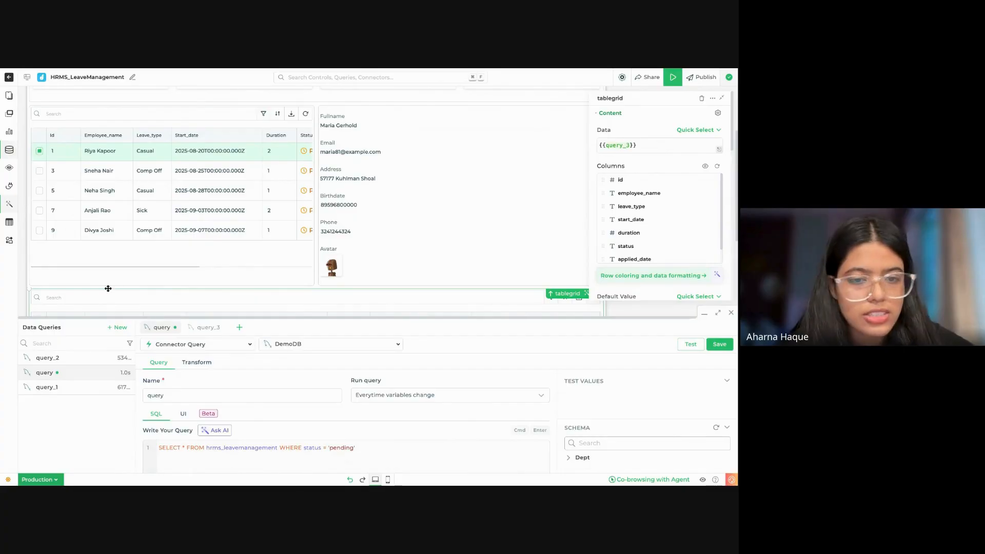
pyautogui.click(718, 313)
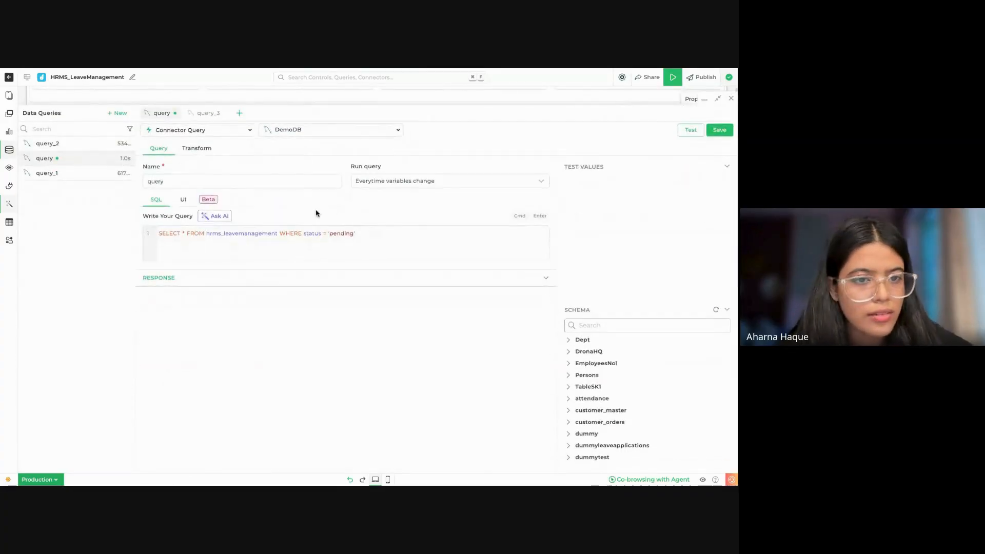
pyautogui.click(267, 241)
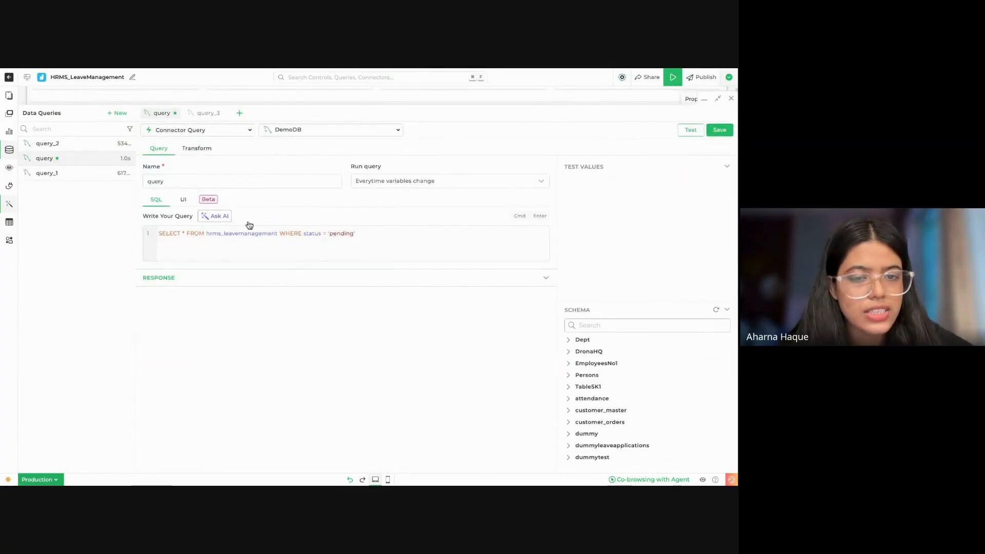
pyautogui.click(95, 173)
pyautogui.click(55, 144)
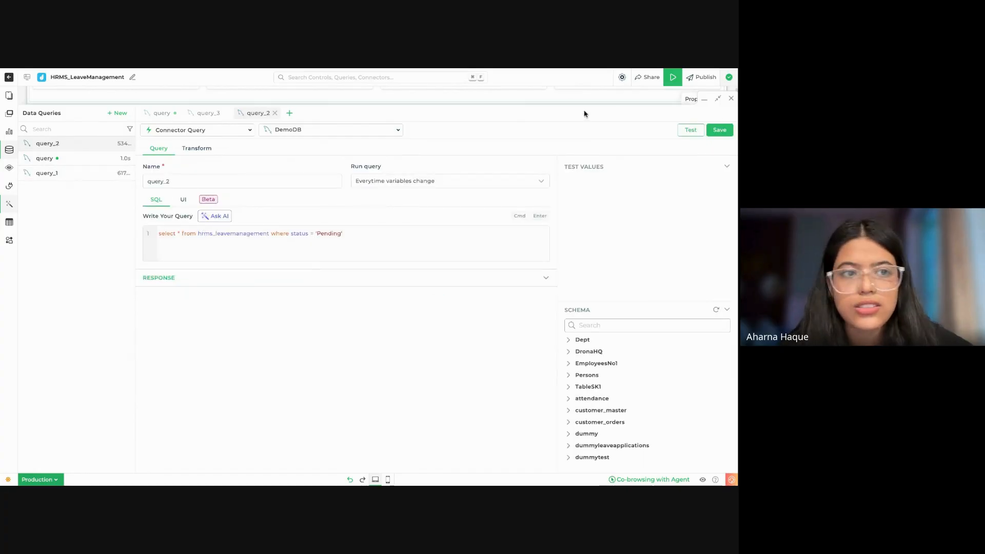
pyautogui.click(74, 158)
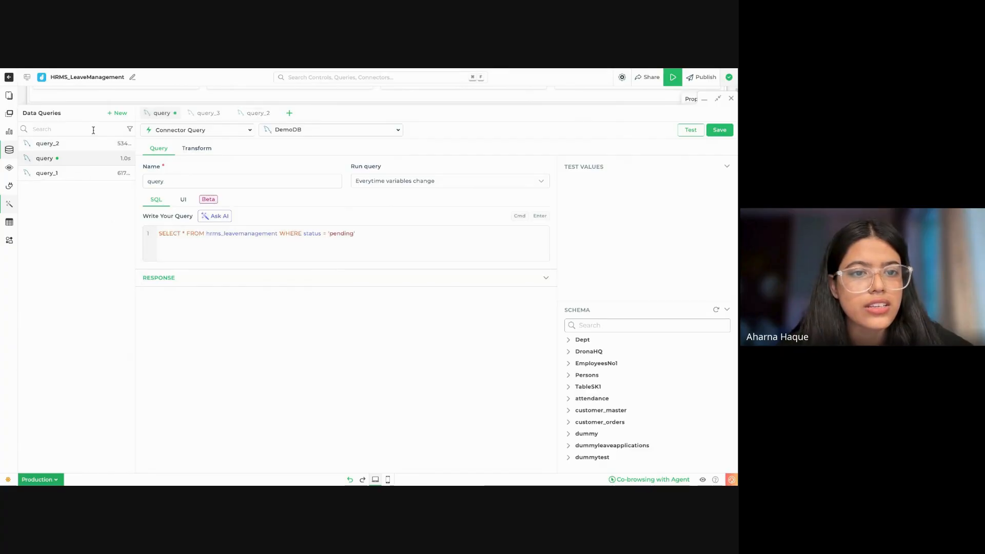
pyautogui.click(82, 159)
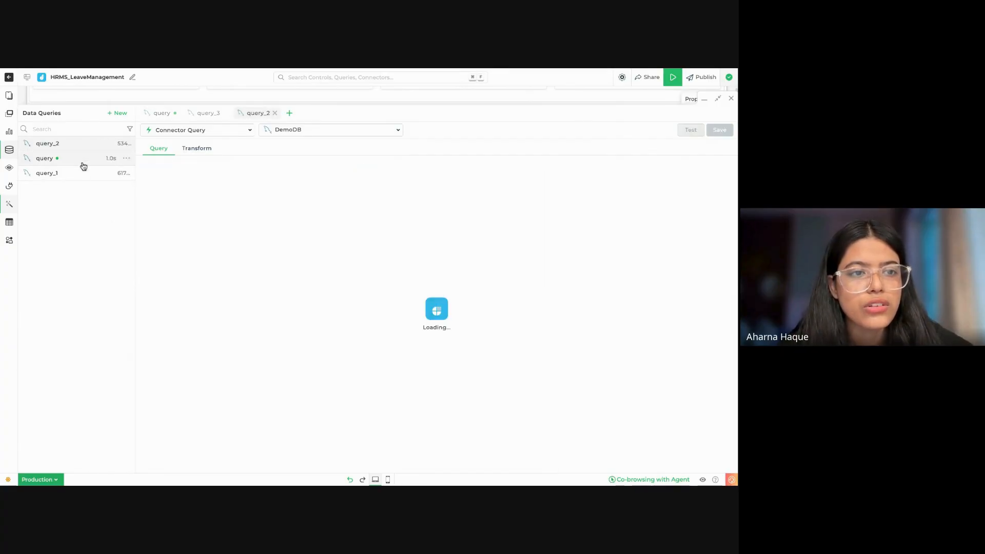
pyautogui.click(704, 98)
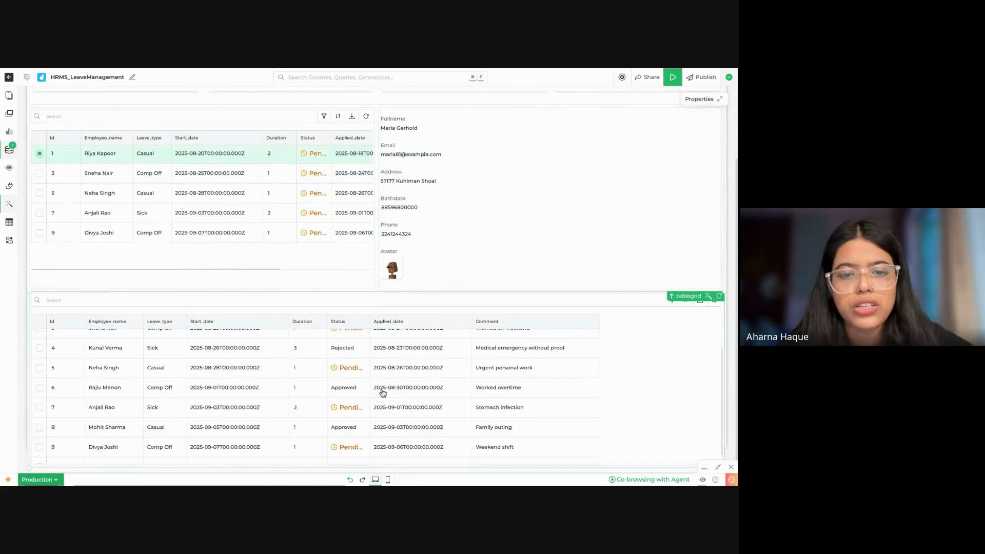
# Step: Check which query tablegrid1 is bound to and delete the redundant data query named query
pyautogui.click(345, 195)
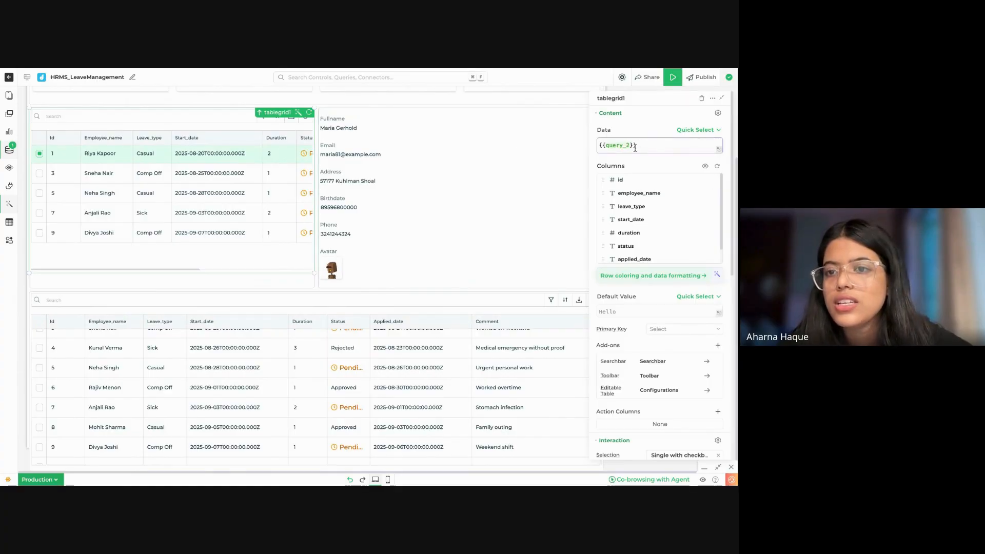
pyautogui.click(9, 149)
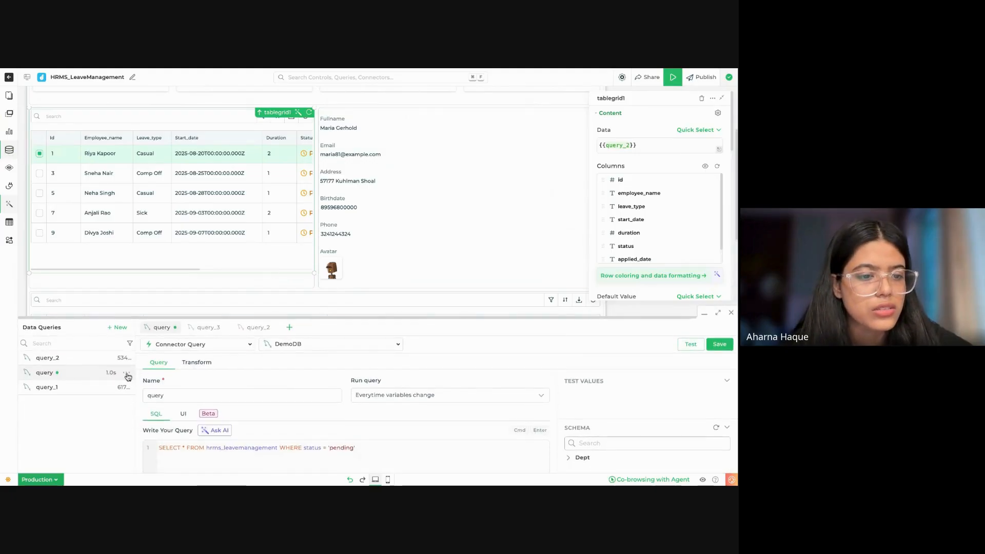
pyautogui.click(126, 373)
pyautogui.click(156, 392)
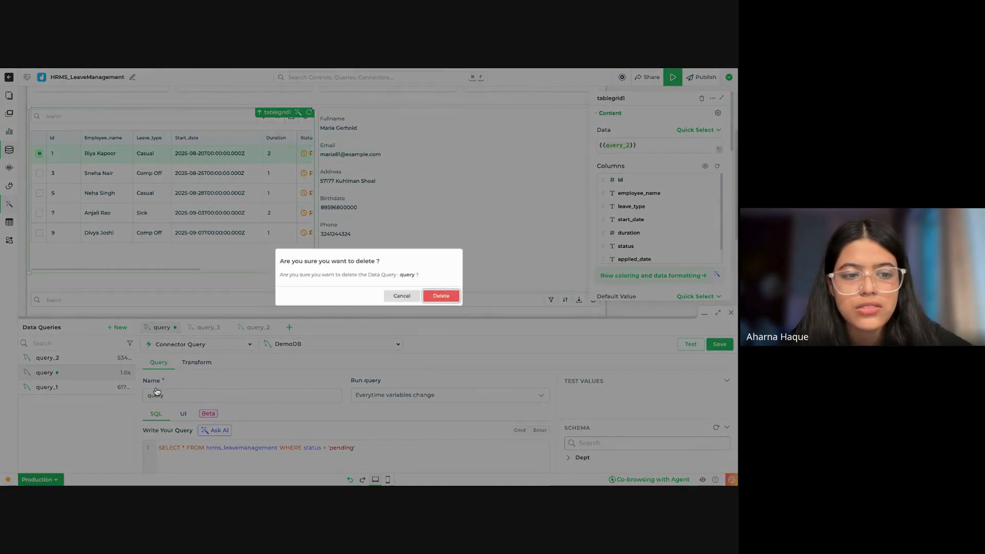
pyautogui.click(431, 296)
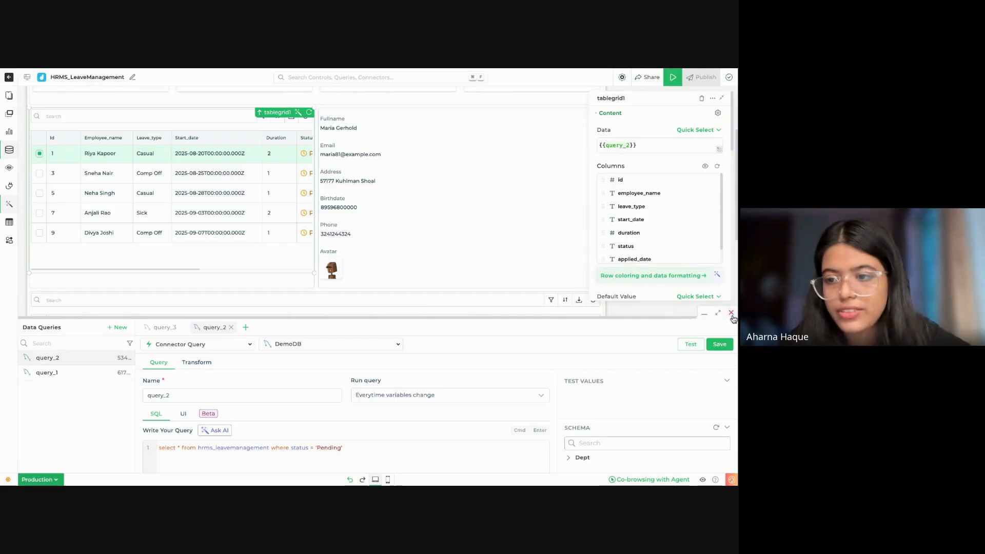
pyautogui.click(731, 313)
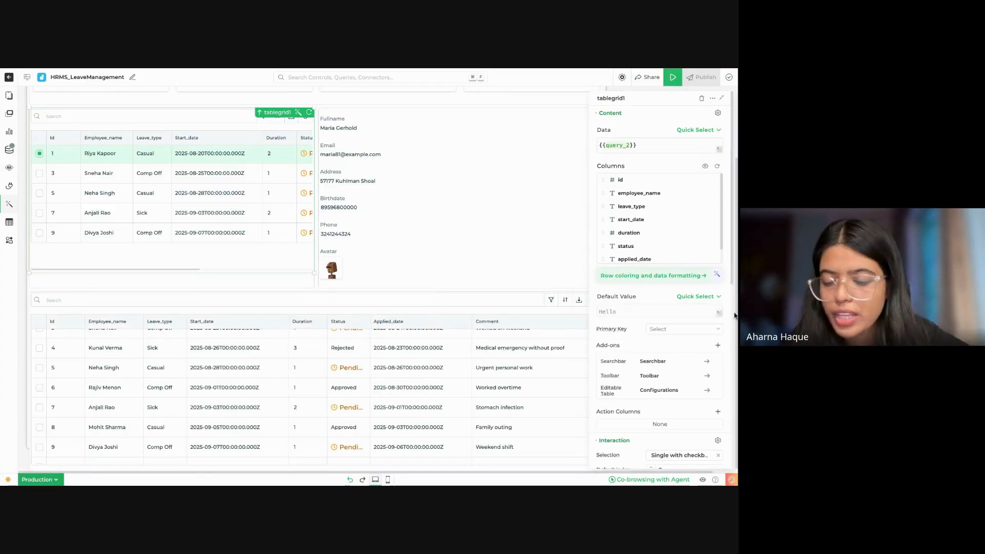
# Step: Examine the full-width dashboard layout, including the statistic cards, both leave tables and the employee details view
pyautogui.scroll(-1, 579, 436)
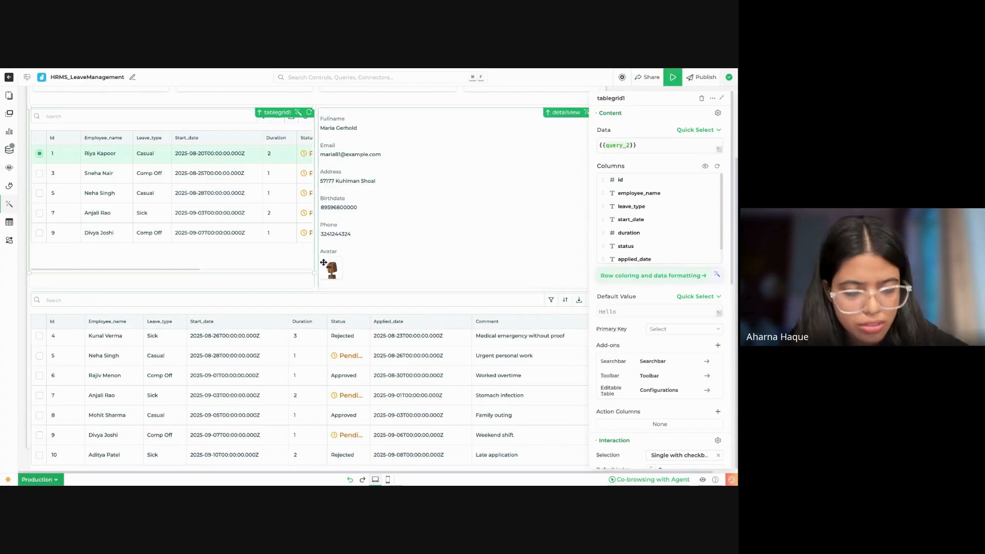
pyautogui.click(722, 99)
pyautogui.scroll(-1, 537, 216)
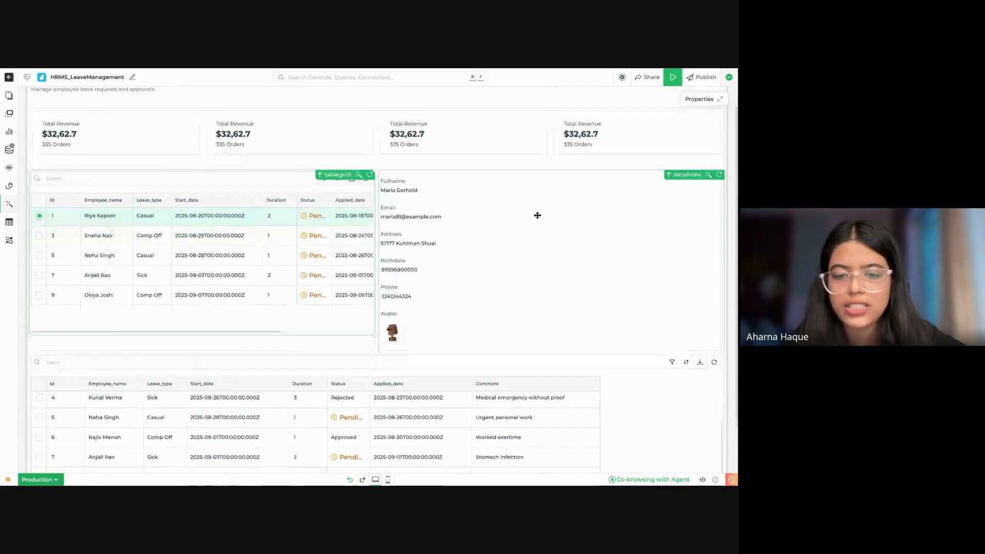
pyautogui.scroll(-1, 538, 216)
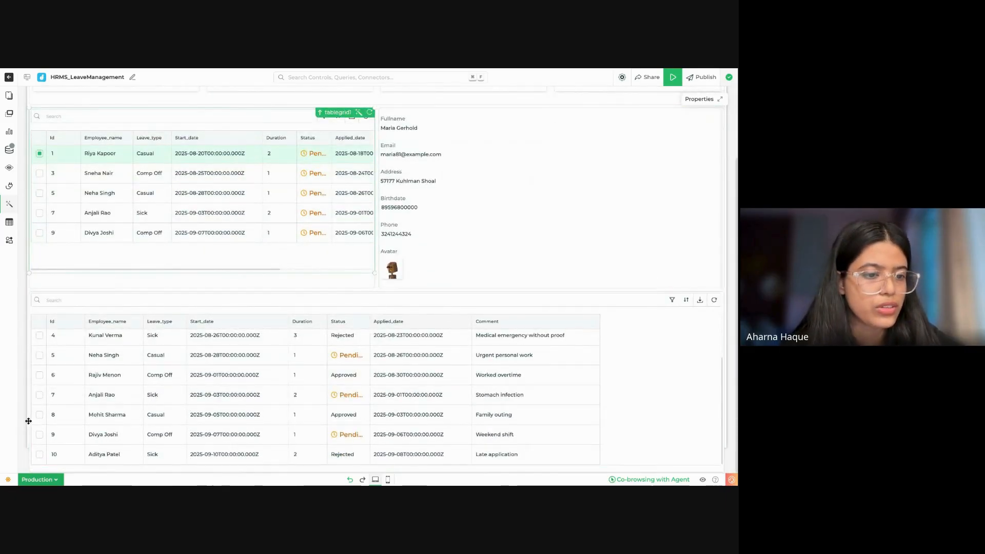
pyautogui.scroll(1, 587, 224)
pyautogui.scroll(1, 588, 224)
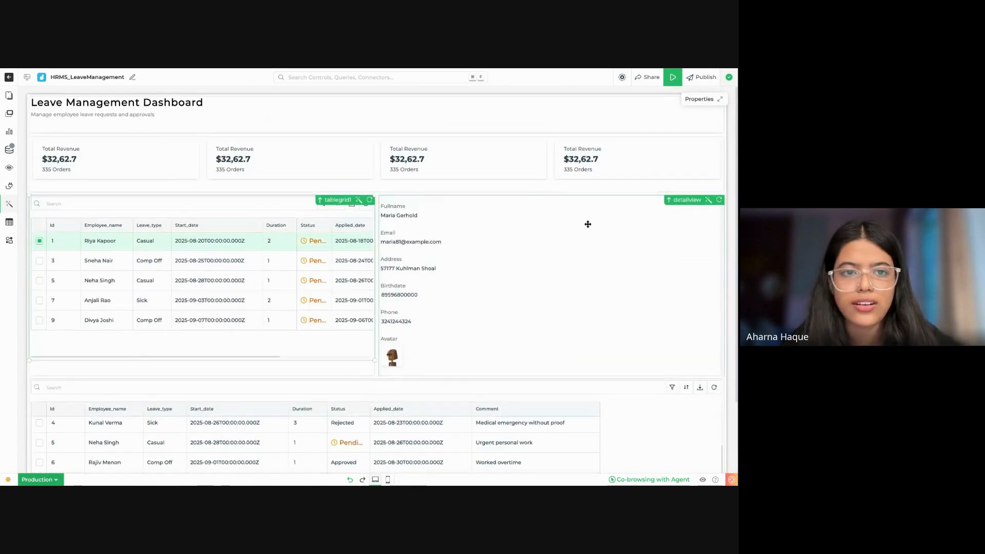
pyautogui.scroll(-1, 588, 224)
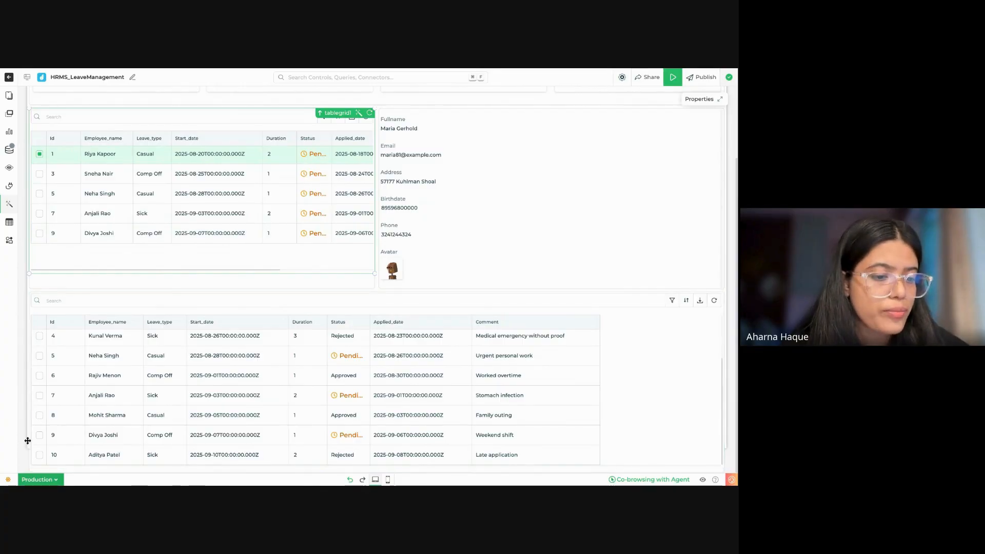
pyautogui.scroll(3, 279, 201)
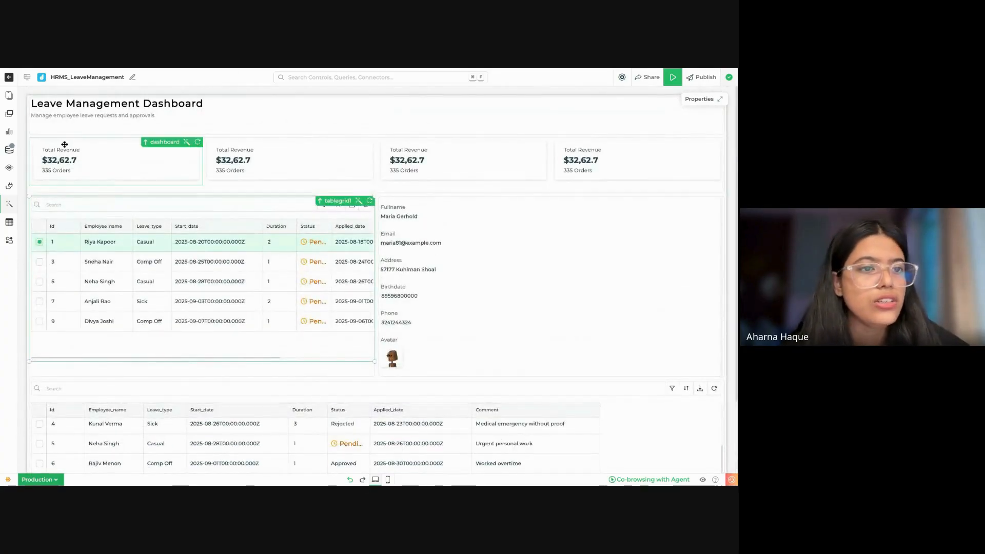
pyautogui.scroll(-3, 299, 194)
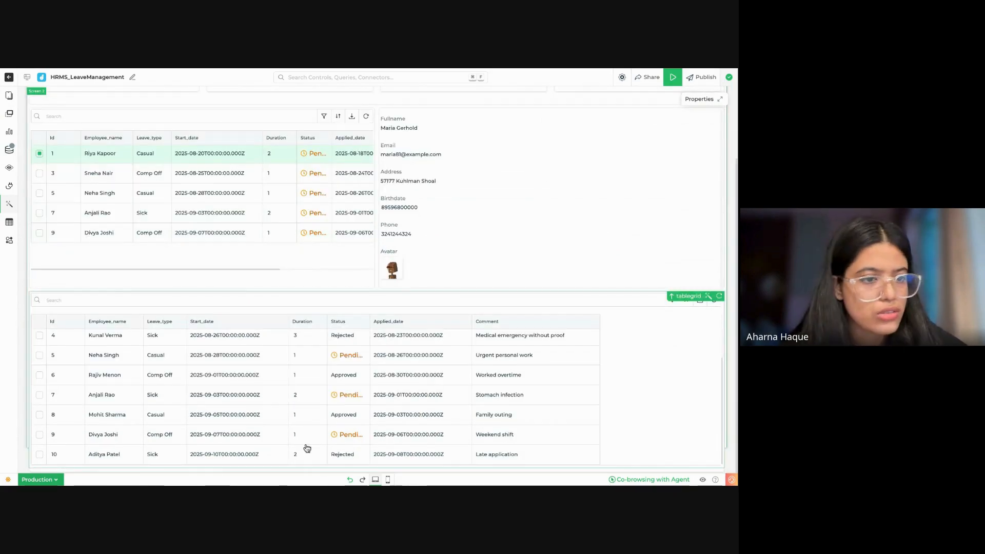
pyautogui.scroll(3, 464, 267)
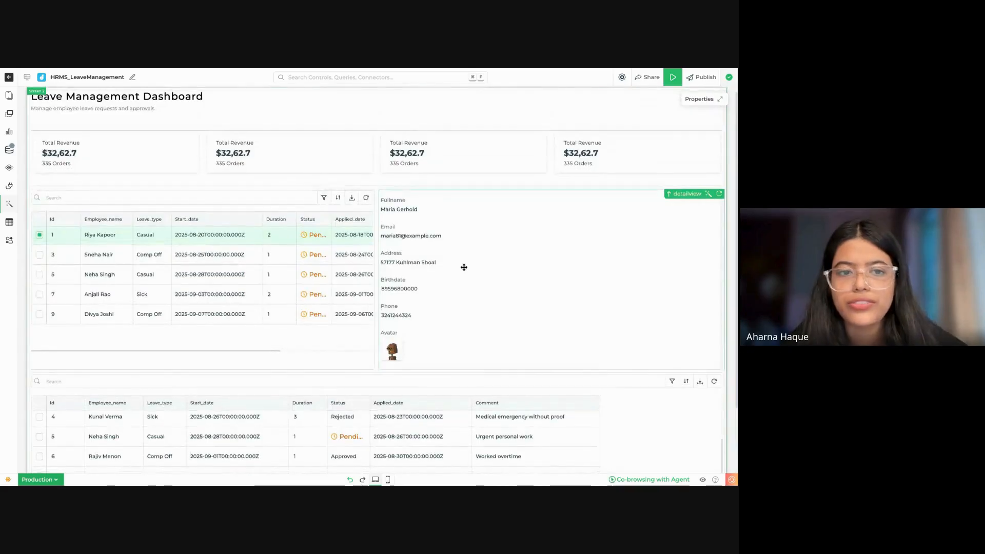
pyautogui.scroll(1, 156, 163)
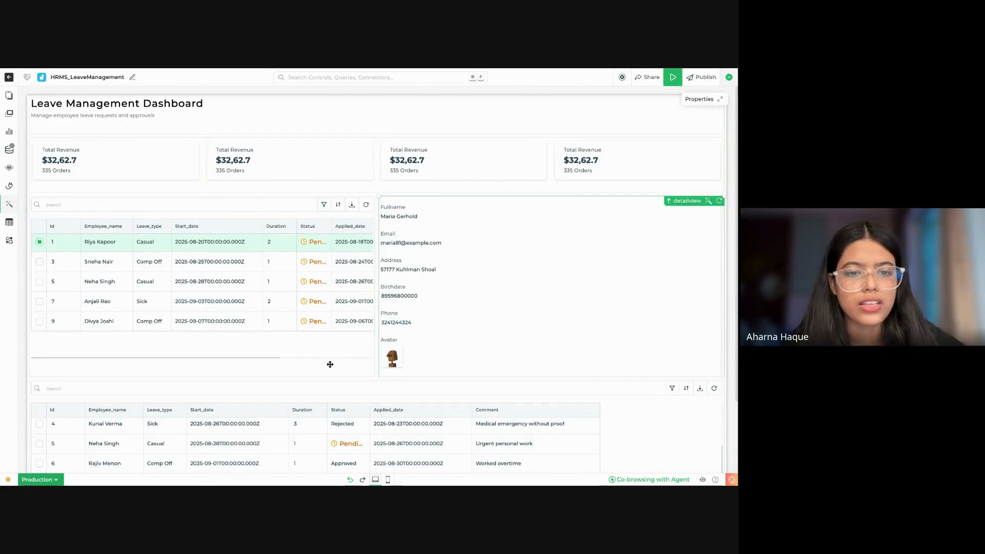
# Step: Hide the comment, applied_date and id columns in tablegrid1
pyautogui.hscroll(2, 330, 308)
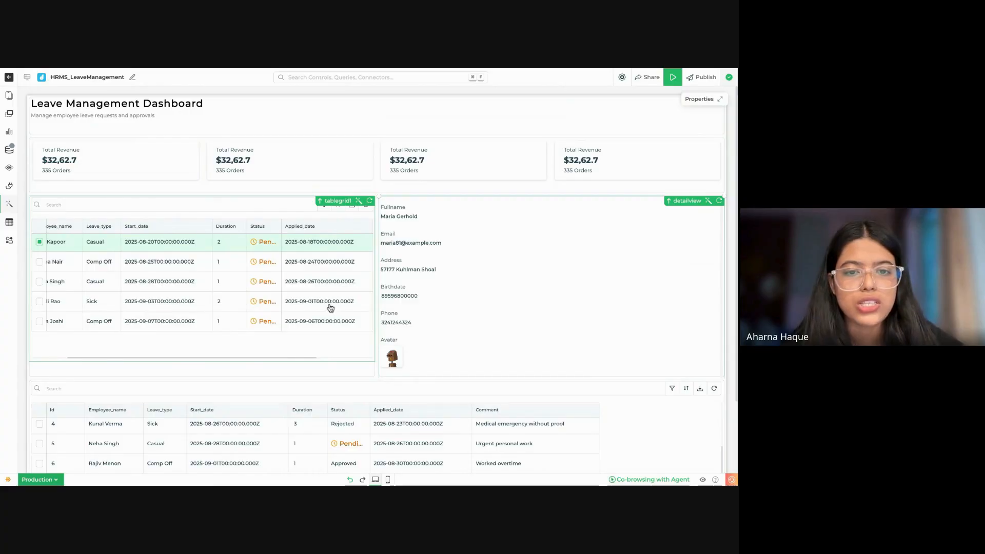
pyautogui.click(344, 207)
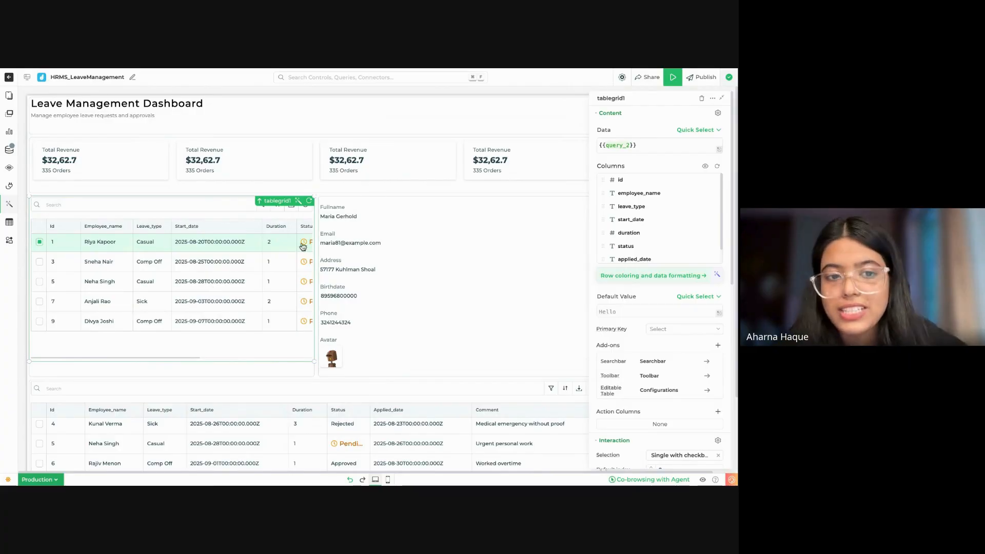
pyautogui.hscroll(5, 239, 273)
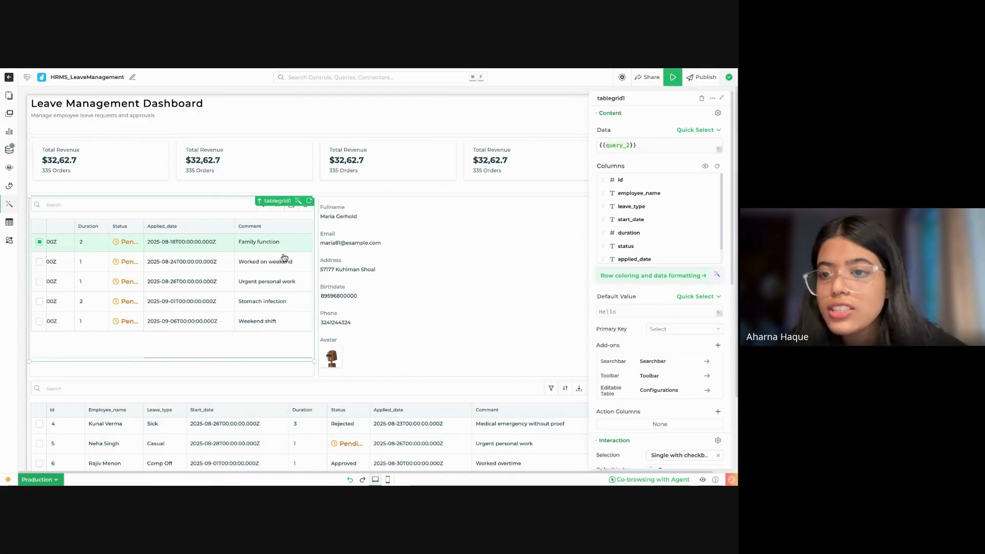
pyautogui.scroll(-3, 701, 241)
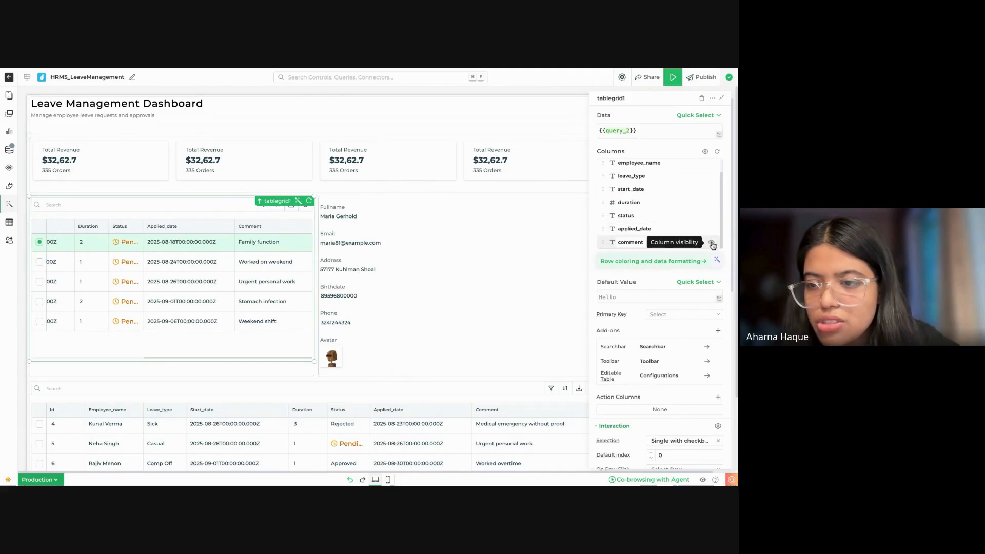
pyautogui.click(712, 244)
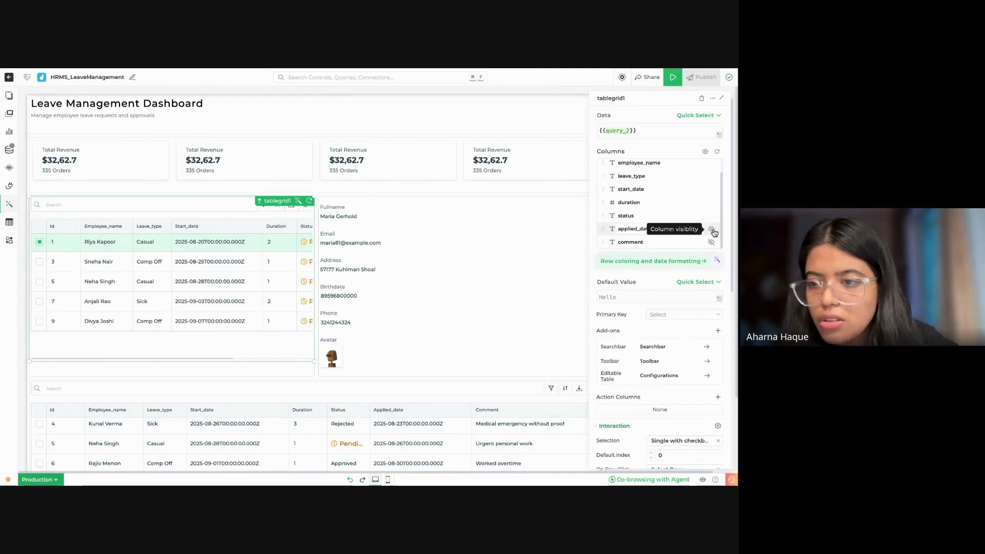
pyautogui.click(712, 230)
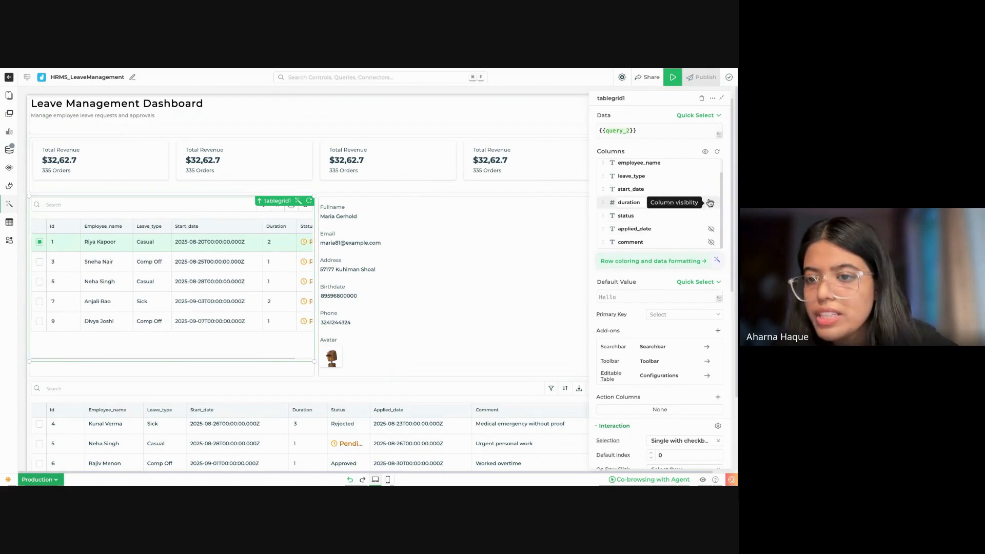
pyautogui.scroll(1, 709, 191)
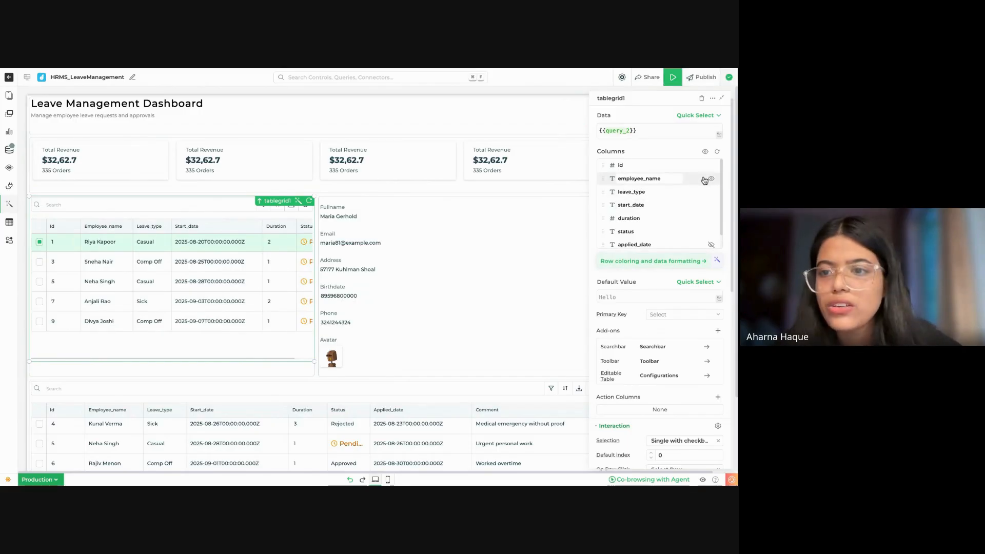
pyautogui.click(711, 166)
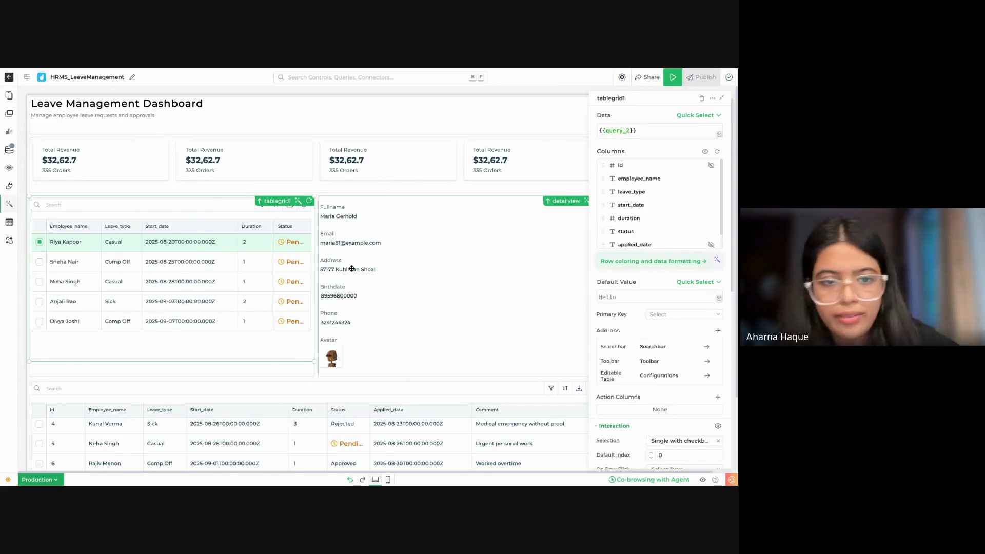
pyautogui.hscroll(1, 271, 288)
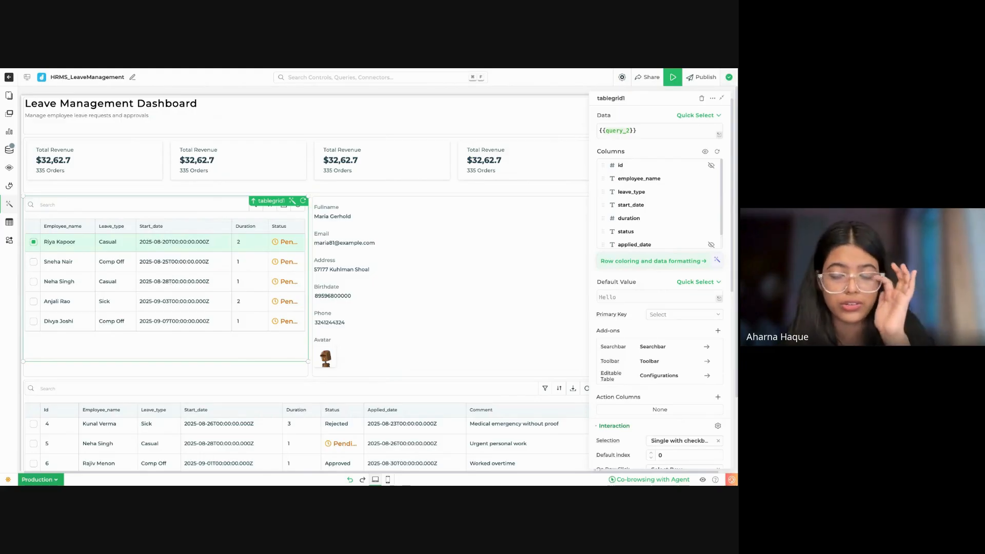
# Step: Remove the teams, role, email, name, status and created_at column formats from tablegrid1's data formatting
pyautogui.click(653, 260)
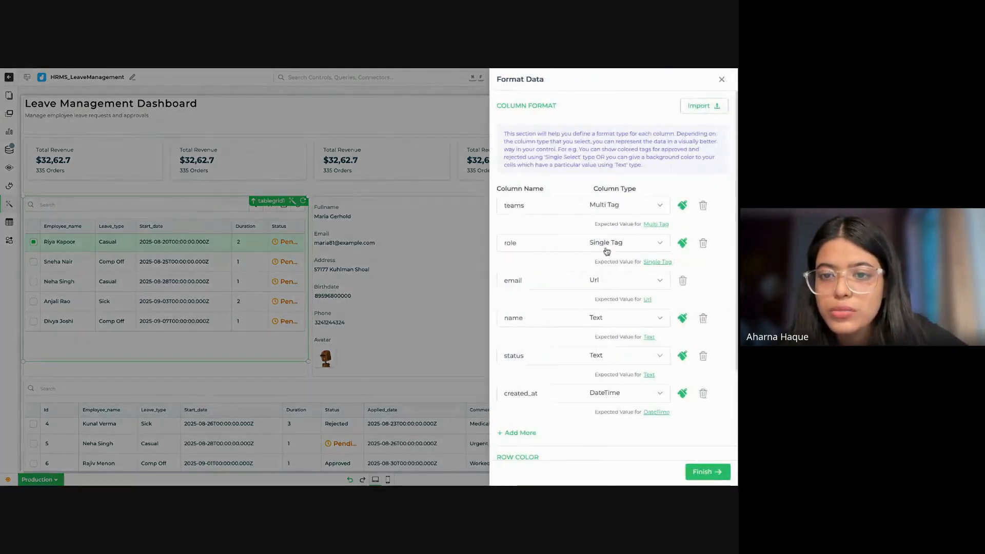
pyautogui.click(703, 205)
pyautogui.click(703, 205)
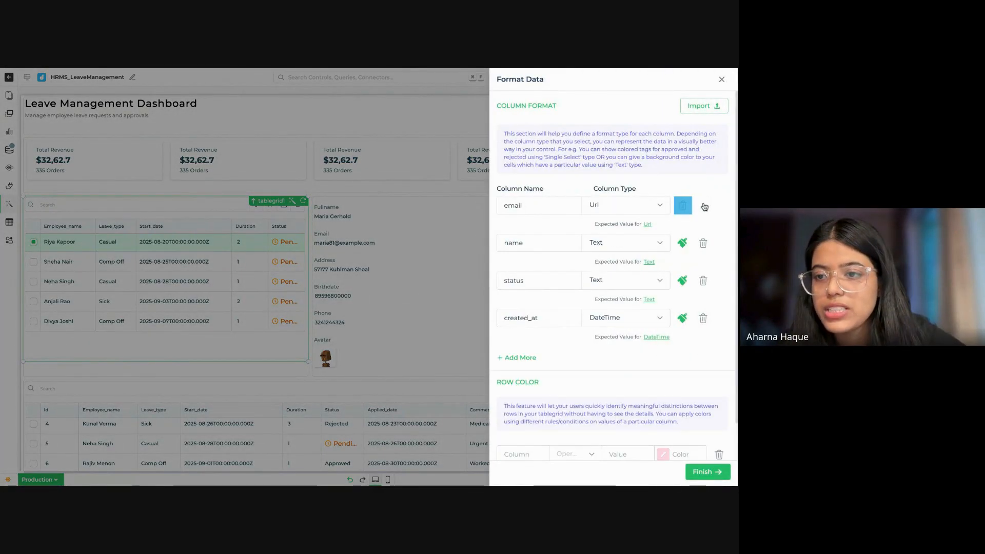
pyautogui.click(703, 205)
pyautogui.click(702, 205)
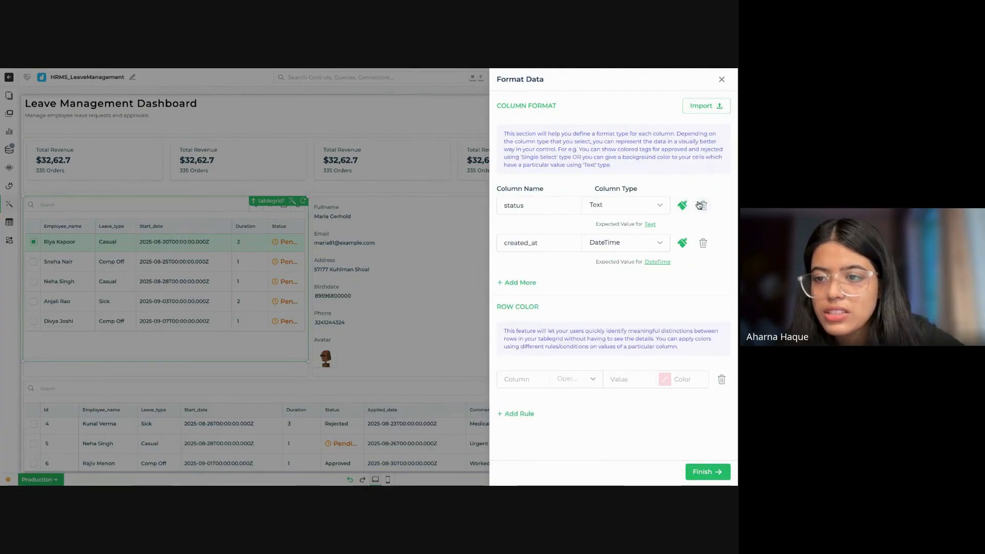
pyautogui.click(701, 205)
pyautogui.click(701, 206)
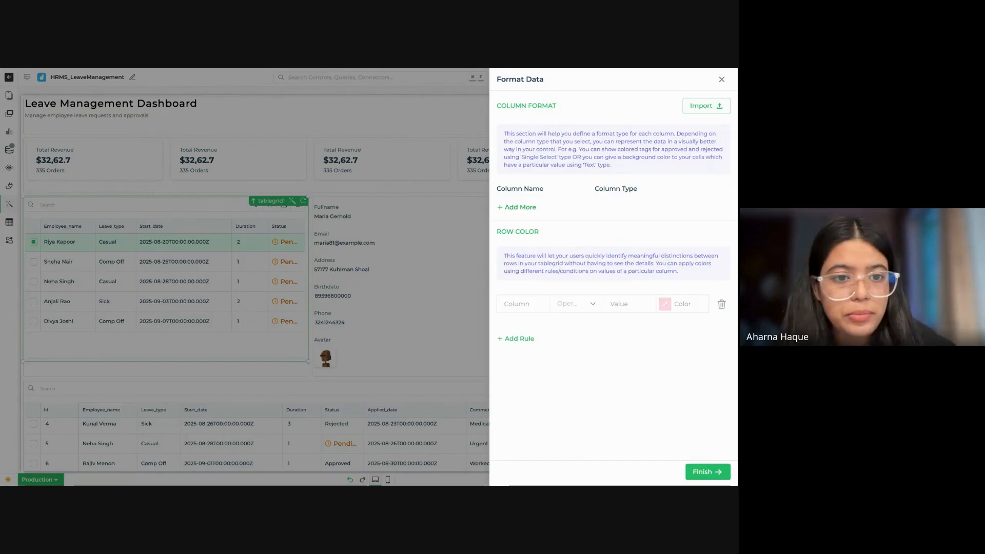
# Step: Format tablegrid1's leave_type and status columns as Single Tag and save the data formatting
pyautogui.click(517, 206)
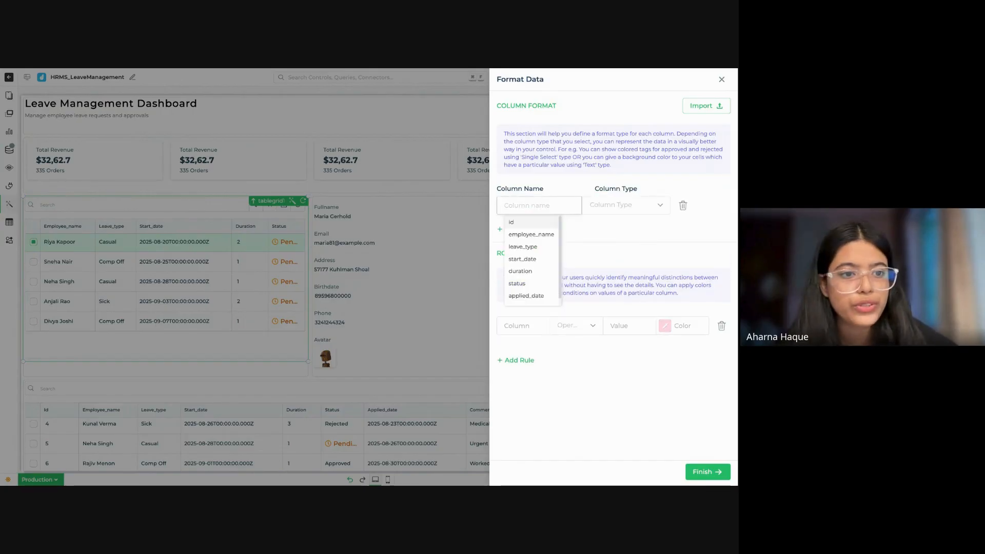
pyautogui.click(533, 248)
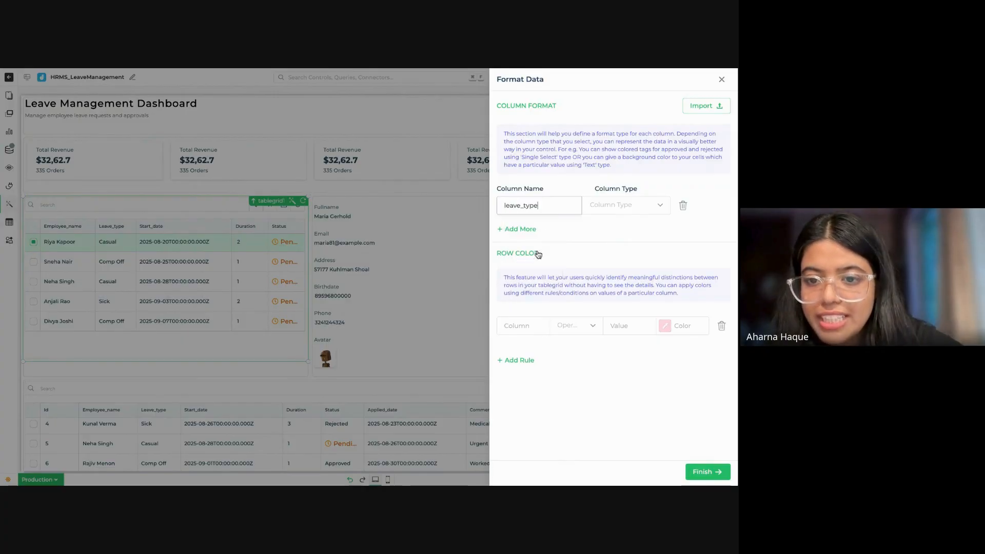
pyautogui.click(624, 212)
pyautogui.click(627, 298)
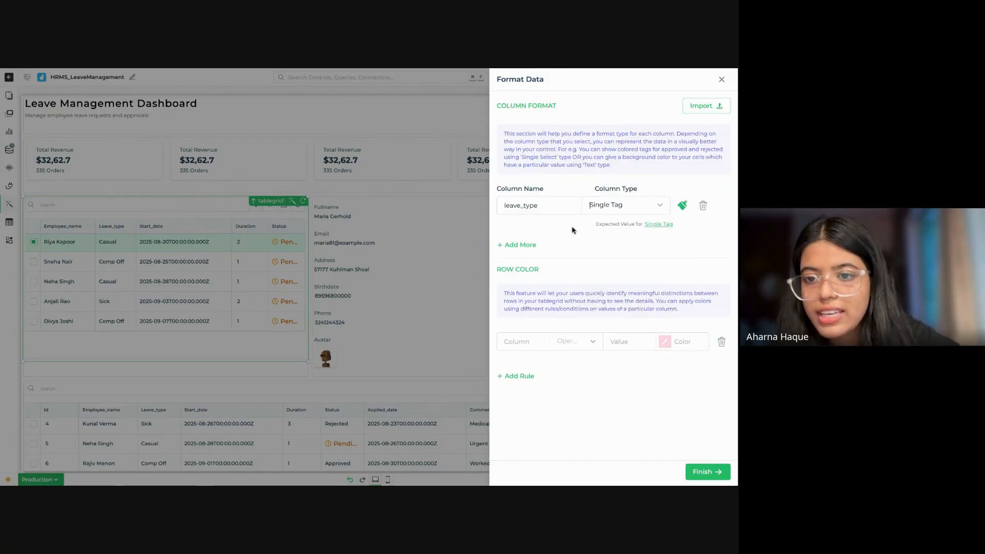
pyautogui.click(523, 246)
pyautogui.click(526, 244)
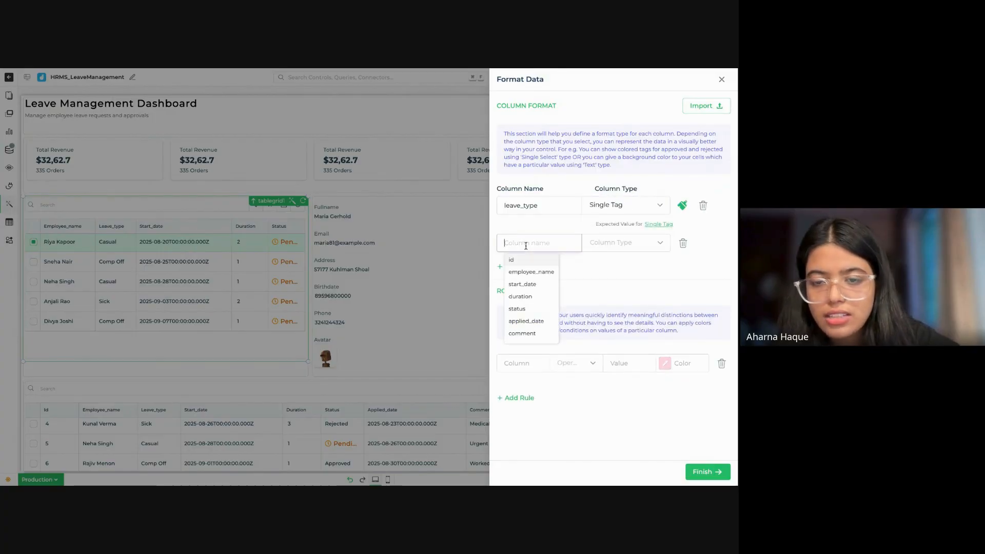
pyautogui.click(524, 309)
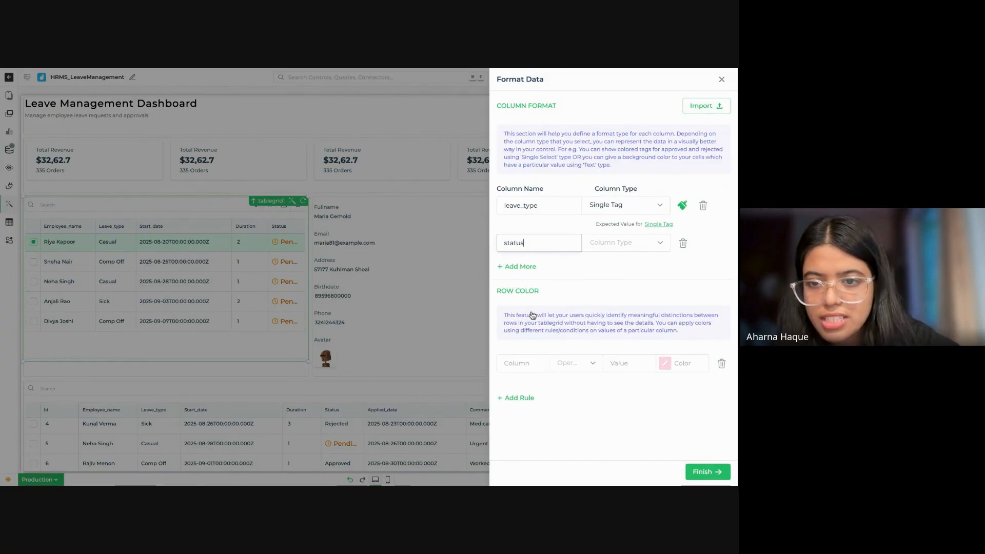
pyautogui.click(613, 244)
pyautogui.click(604, 336)
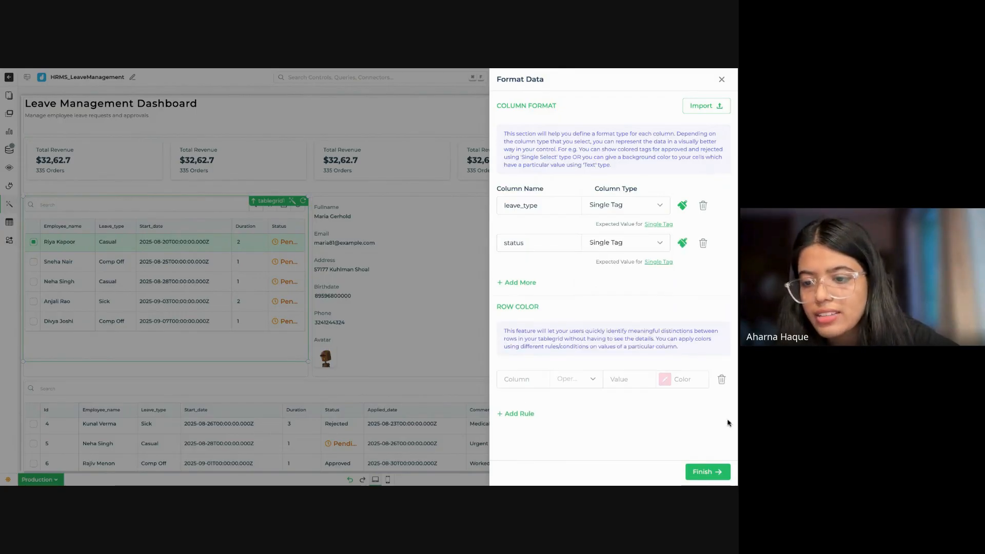
pyautogui.click(707, 472)
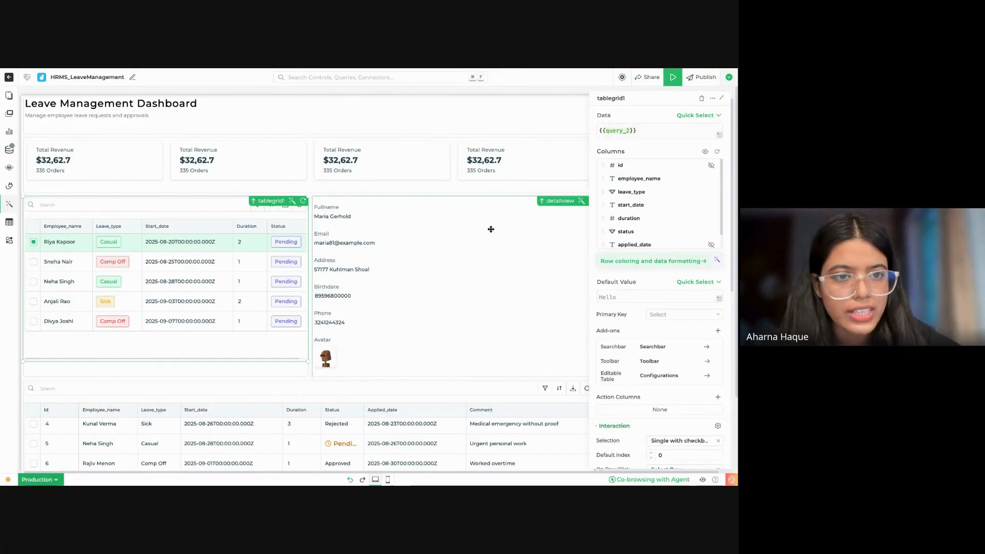
# Step: Remove the teams, role, email, name, status and created_at column formats from the lower table, tablegrid
pyautogui.scroll(-2, 282, 296)
pyautogui.click(420, 307)
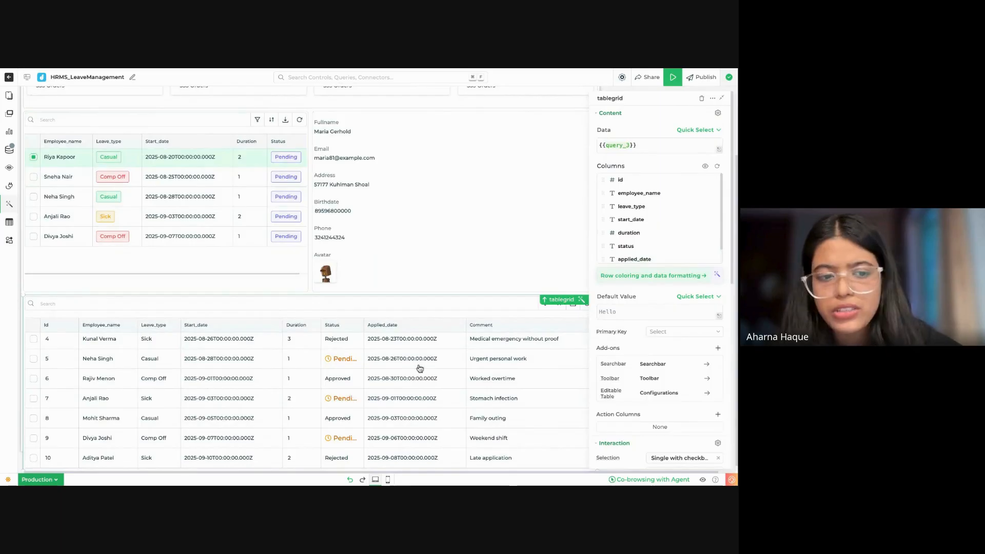
pyautogui.click(645, 277)
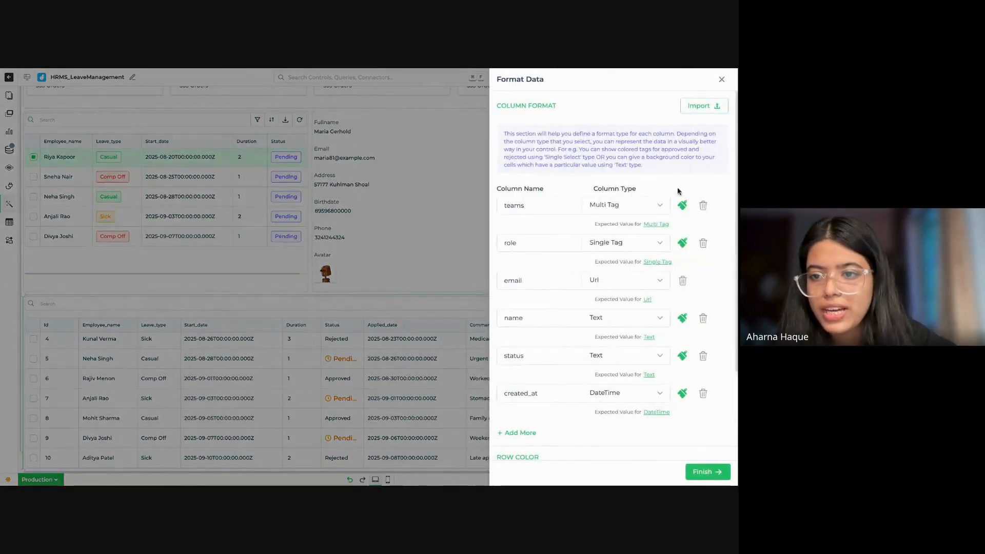
pyautogui.click(701, 204)
pyautogui.click(702, 205)
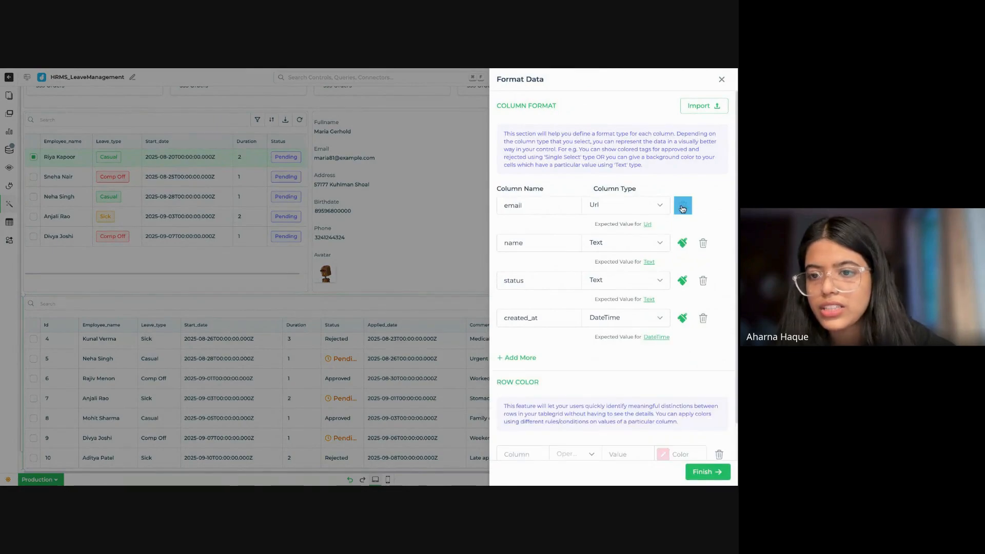
pyautogui.click(702, 205)
pyautogui.click(702, 206)
pyautogui.click(702, 206)
pyautogui.click(703, 206)
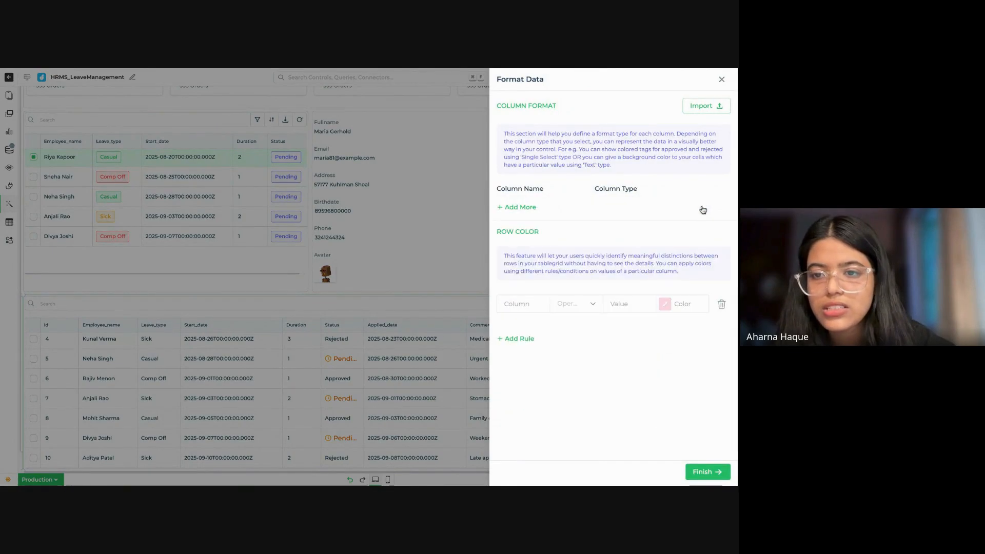
# Step: Add a Single Tag column format for leave_type in tablegrid's data formatting
pyautogui.click(517, 208)
pyautogui.click(526, 206)
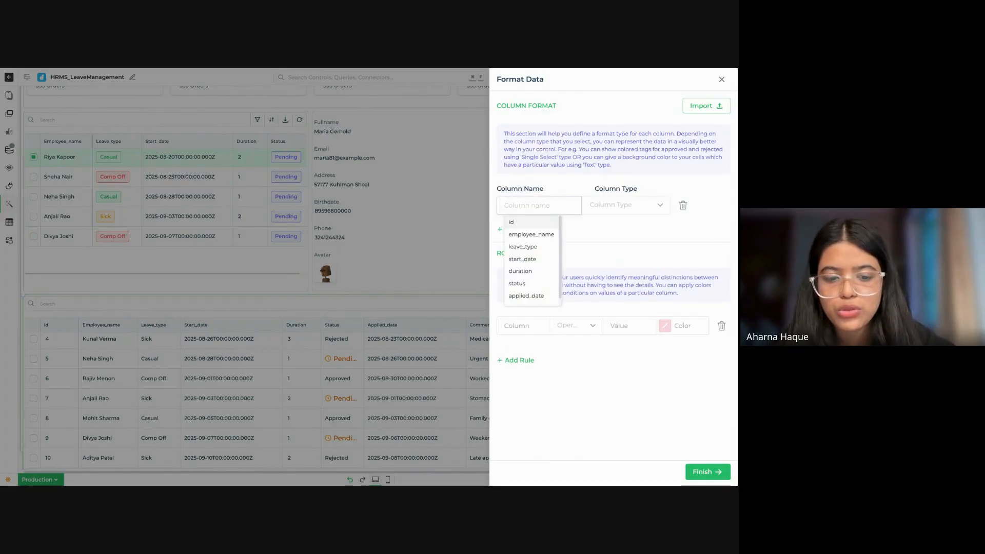
pyautogui.write('leave')
pyautogui.click(527, 222)
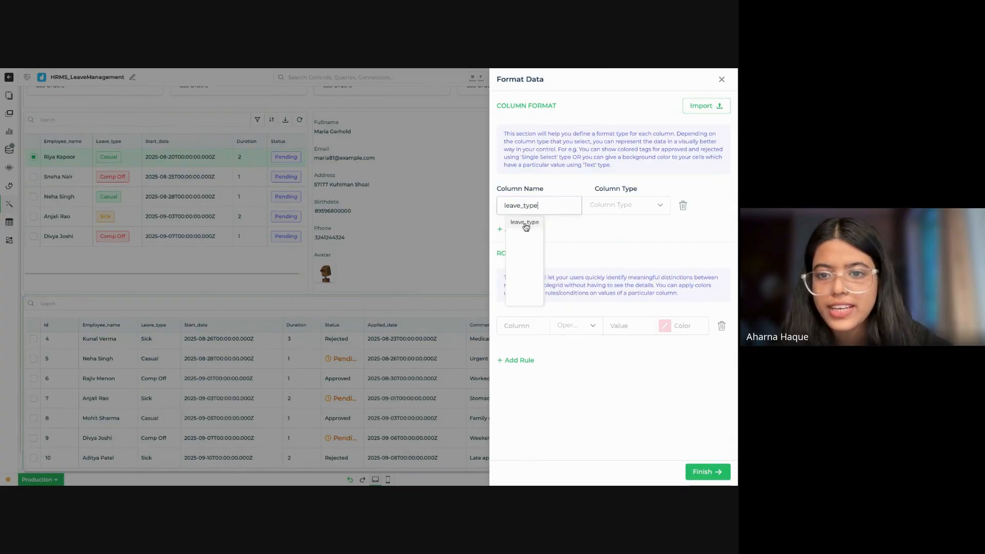
pyautogui.click(618, 207)
pyautogui.write('sin')
pyautogui.click(617, 223)
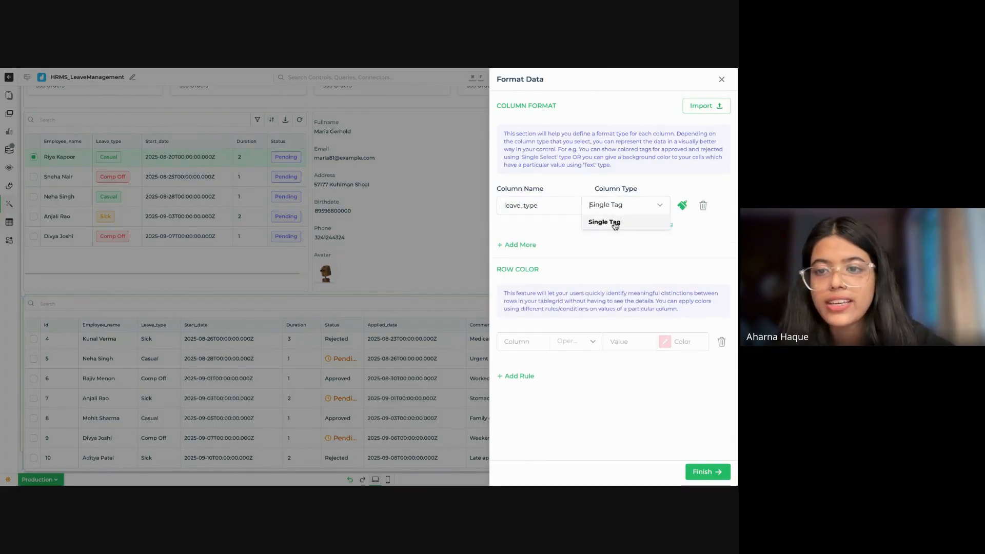
# Step: Add a Single Tag column format for status in tablegrid and save the data formatting
pyautogui.click(519, 245)
pyautogui.click(547, 244)
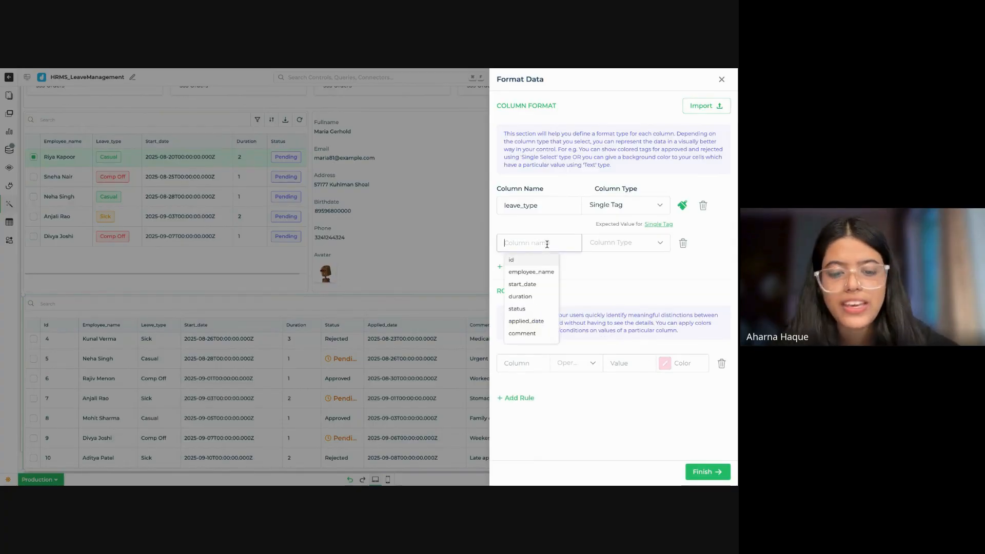
pyautogui.write('status')
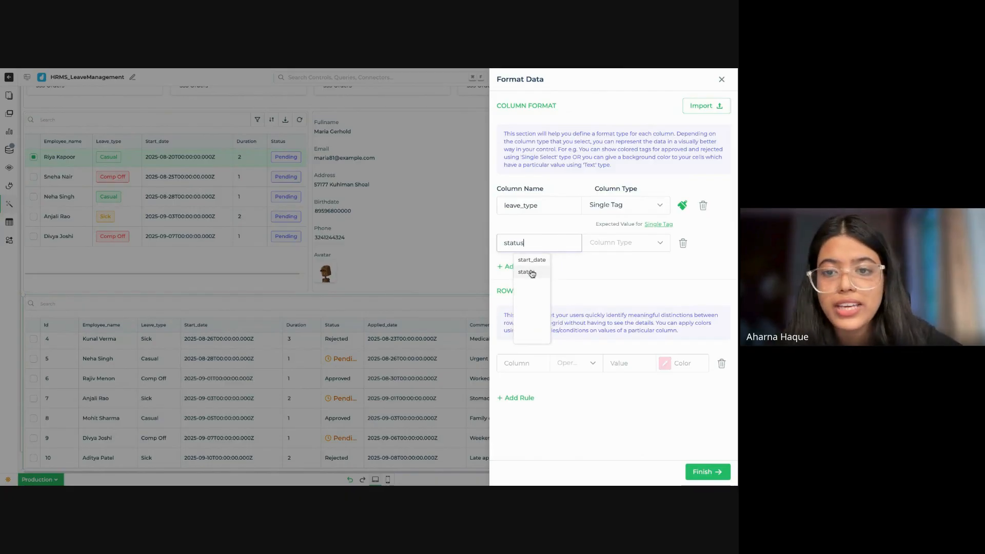
pyautogui.click(532, 273)
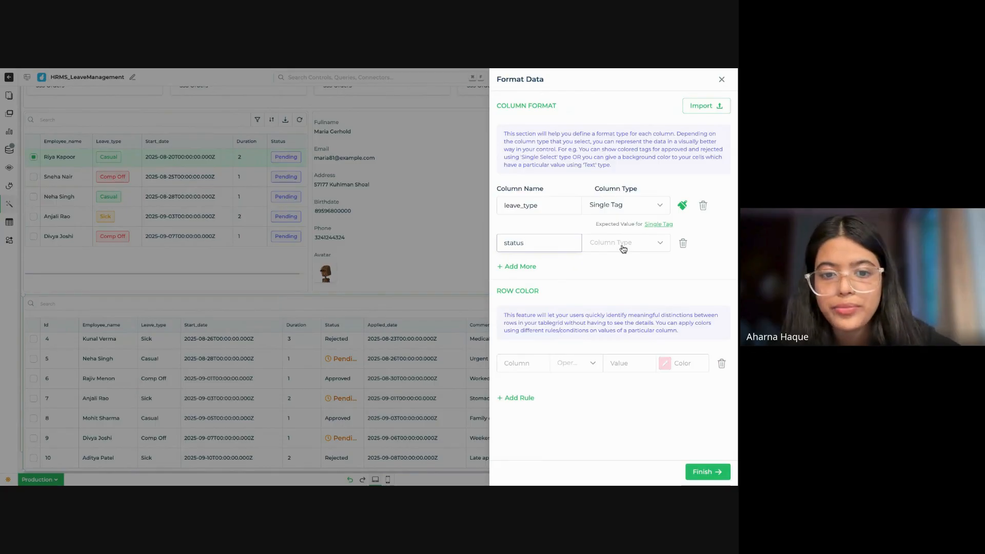
pyautogui.click(623, 249)
pyautogui.write('s')
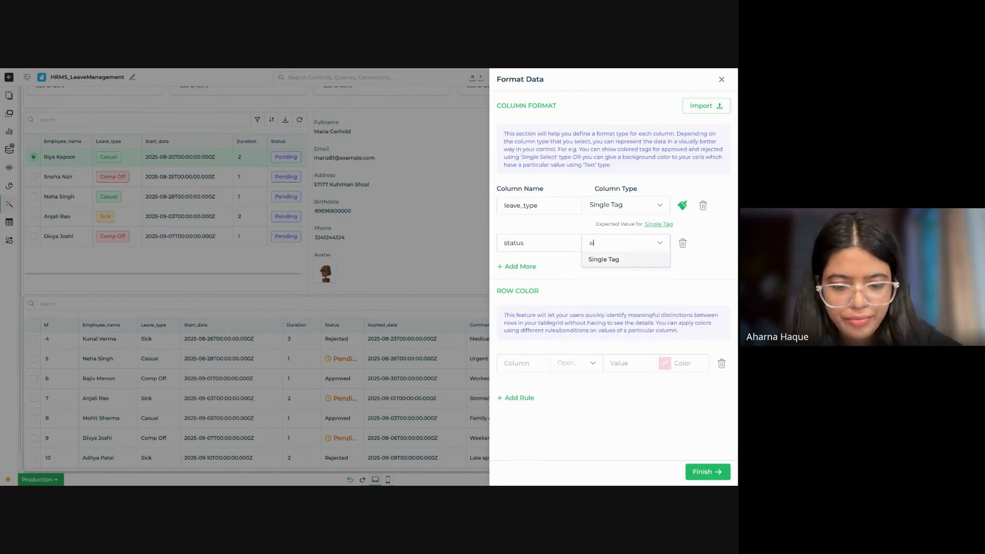
pyautogui.write('ing')
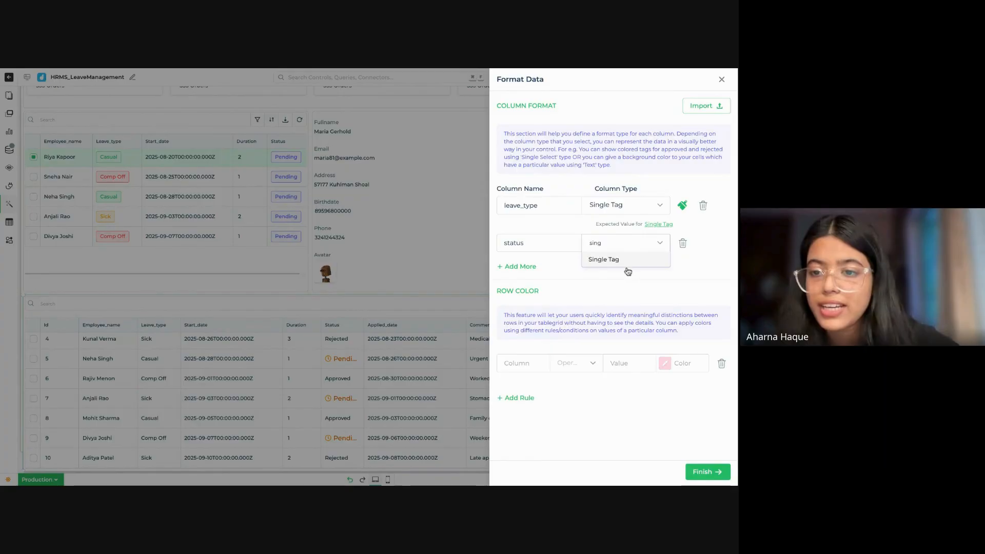
pyautogui.click(632, 263)
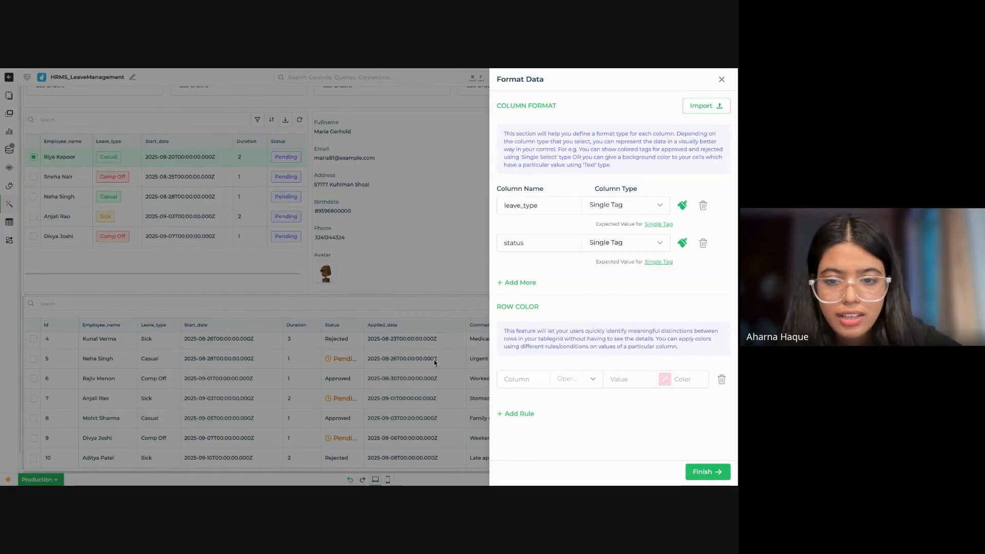
pyautogui.click(708, 473)
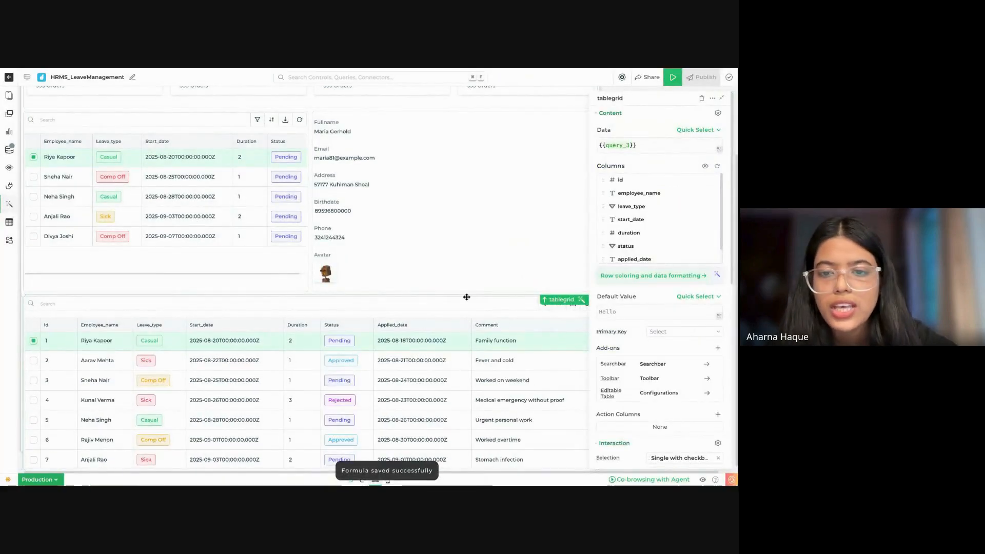
# Step: Reorder tablegrid's columns so that comment comes before applied_date, and review the table across its full width
pyautogui.scroll(-1, 667, 242)
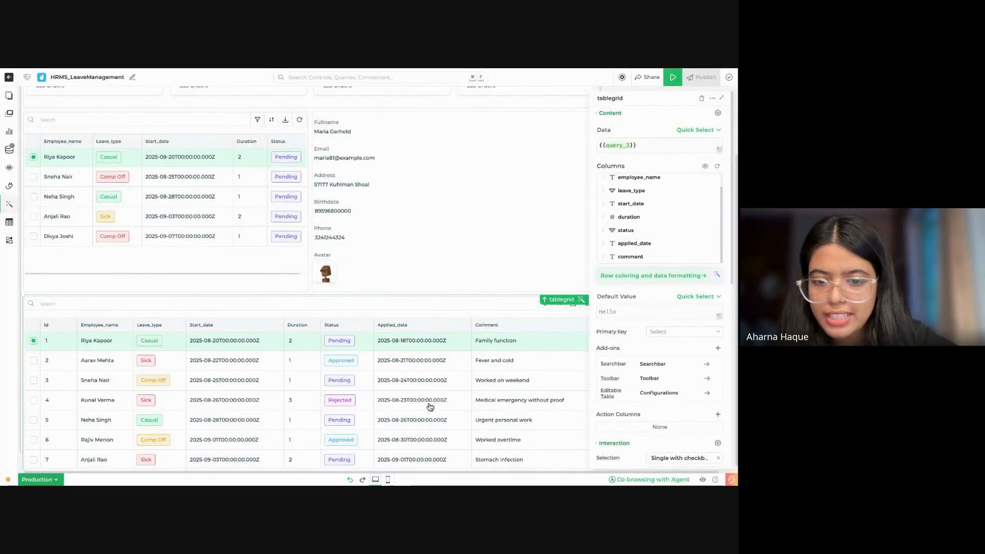
pyautogui.moveTo(607, 252); pyautogui.dragTo(603, 244)
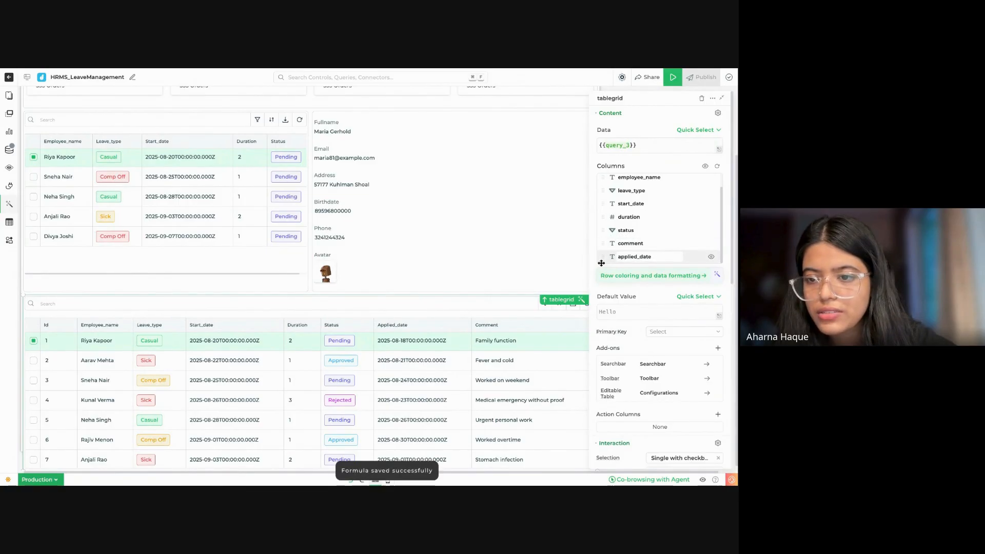
pyautogui.hscroll(-1, 423, 348)
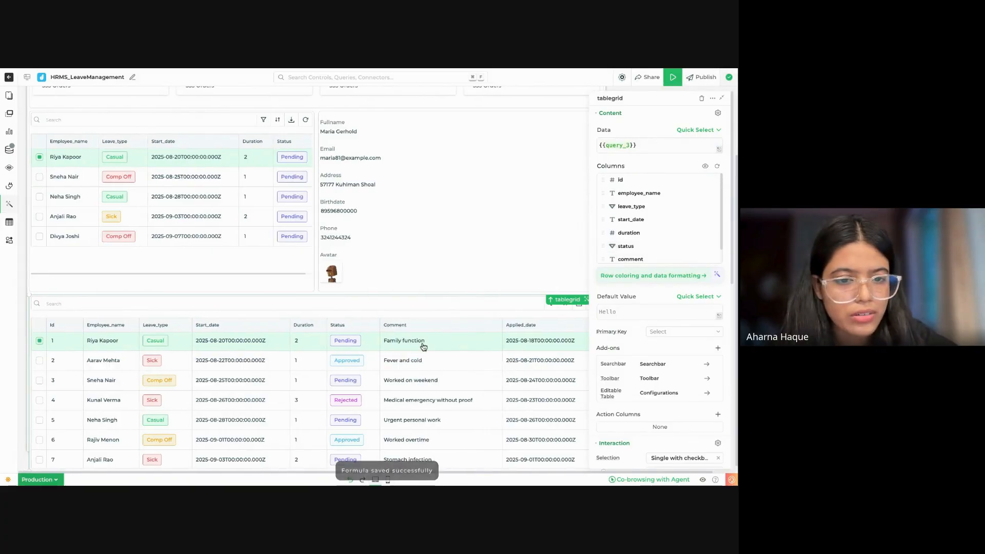
pyautogui.hscroll(1, 424, 347)
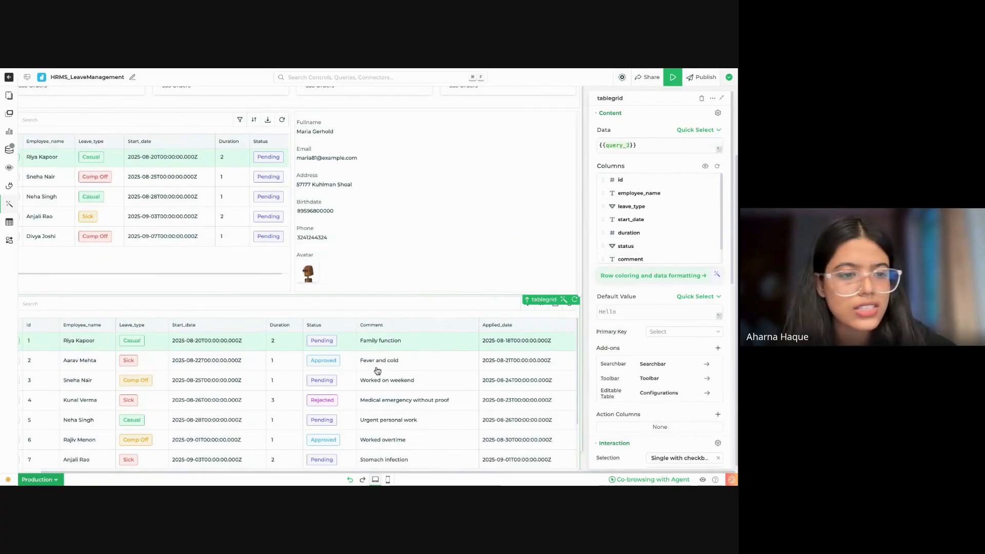
pyautogui.scroll(-1, 381, 338)
pyautogui.hscroll(-1, 289, 365)
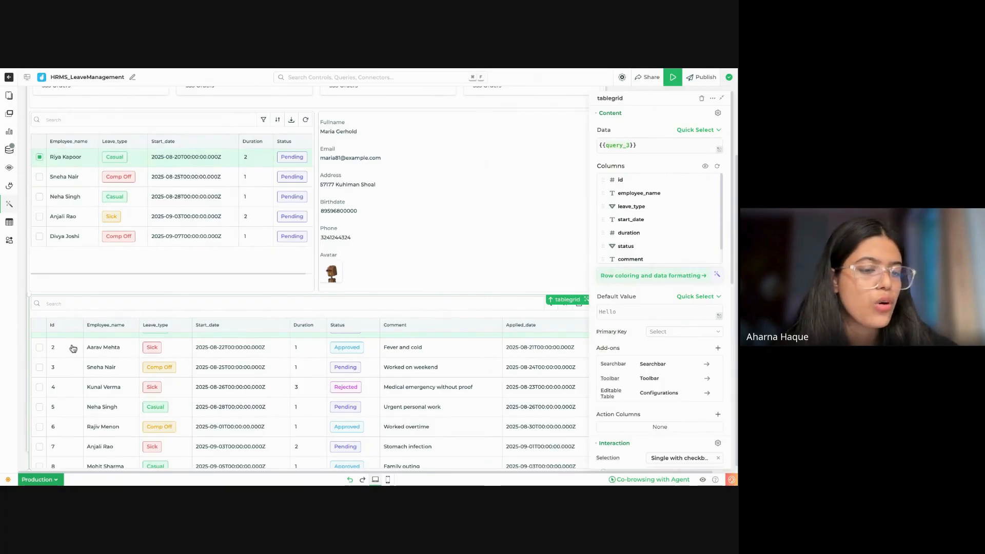
# Step: Hide the id column in tablegrid and set its row selection to Single without checkbox
pyautogui.scroll(1, 59, 344)
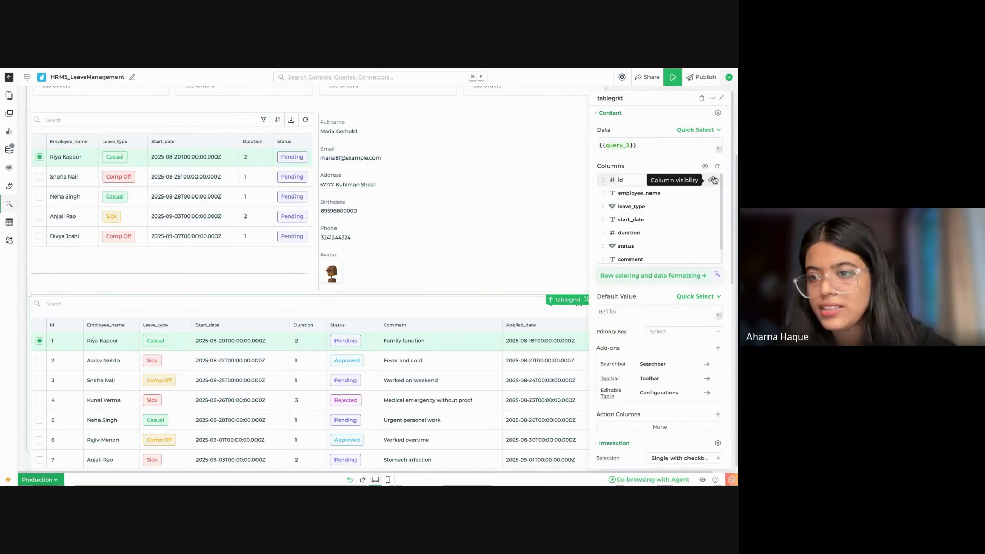
pyautogui.click(712, 181)
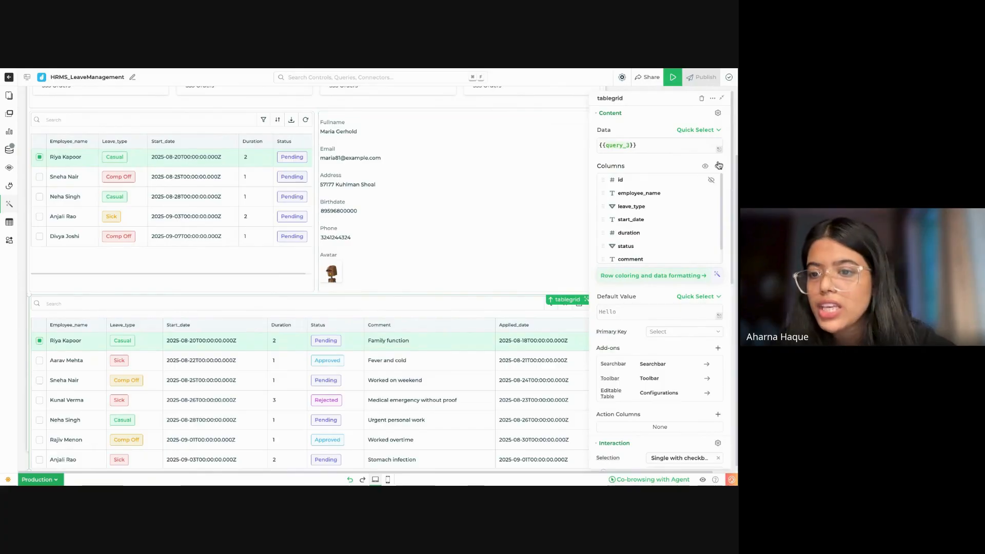
pyautogui.scroll(-2, 687, 323)
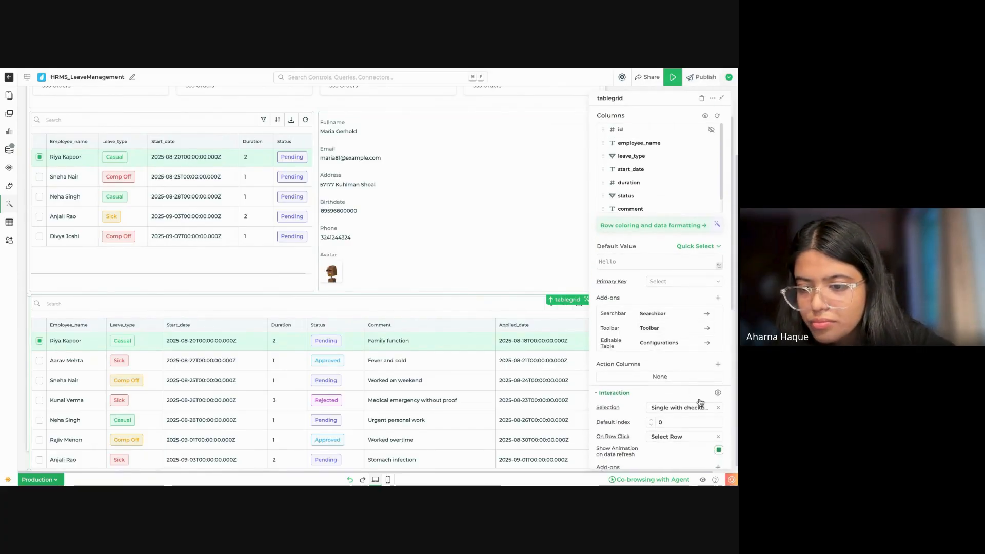
pyautogui.scroll(-2, 701, 403)
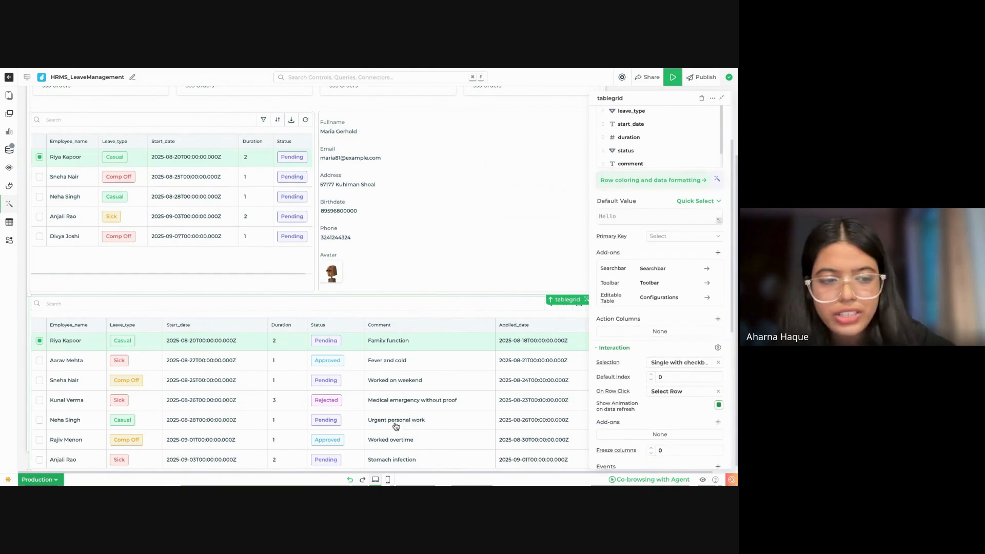
pyautogui.click(691, 364)
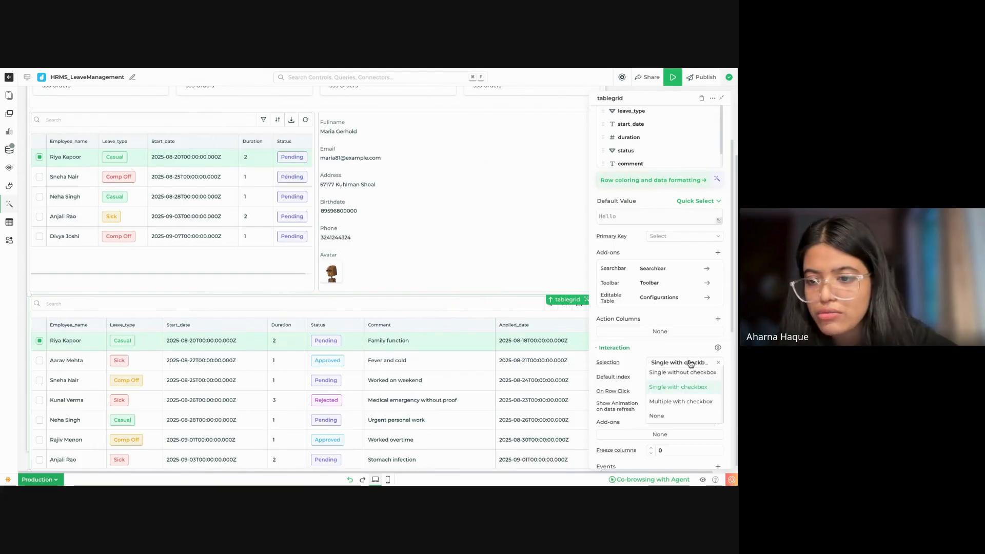
pyautogui.click(689, 400)
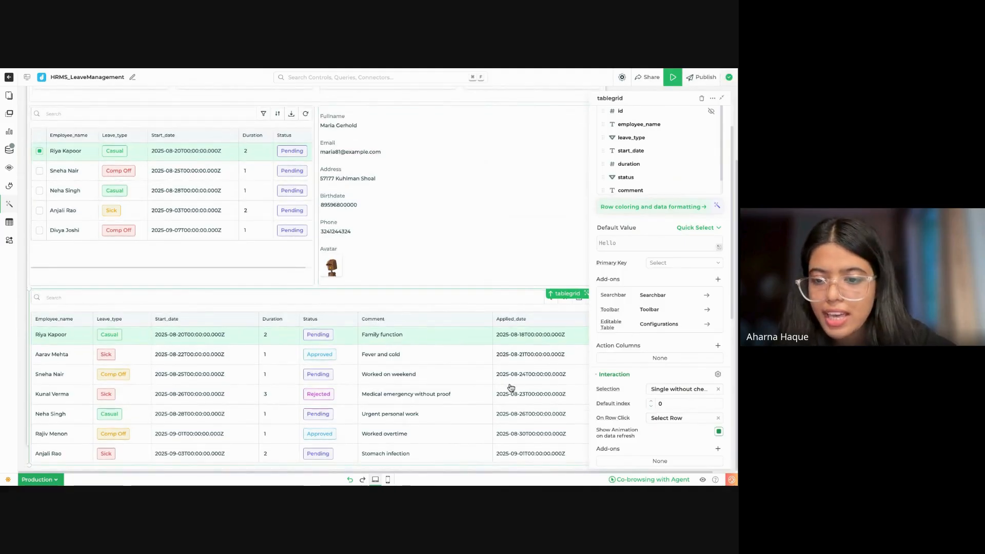
# Step: Review tablegrid's interaction, appearance and advanced properties
pyautogui.scroll(-3, 693, 392)
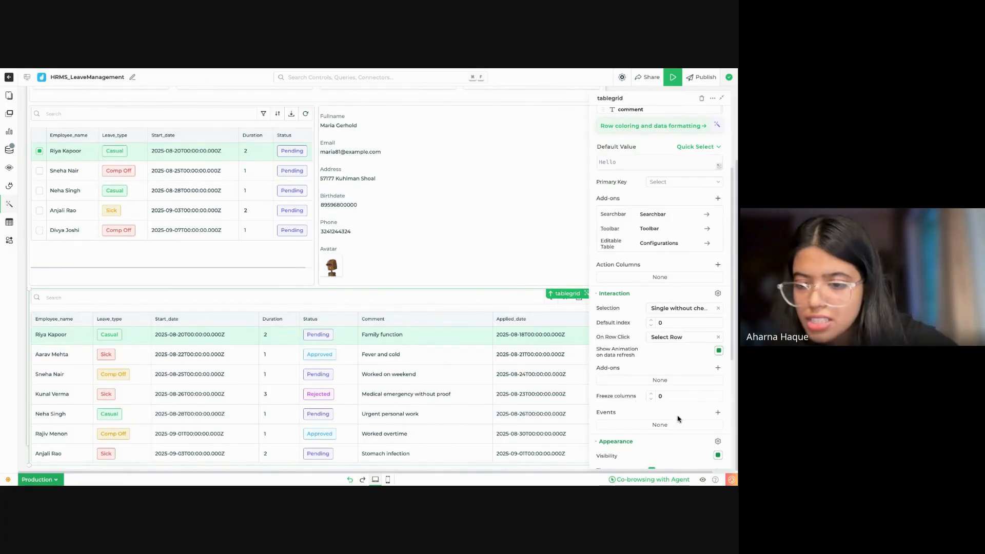
pyautogui.scroll(-2, 639, 413)
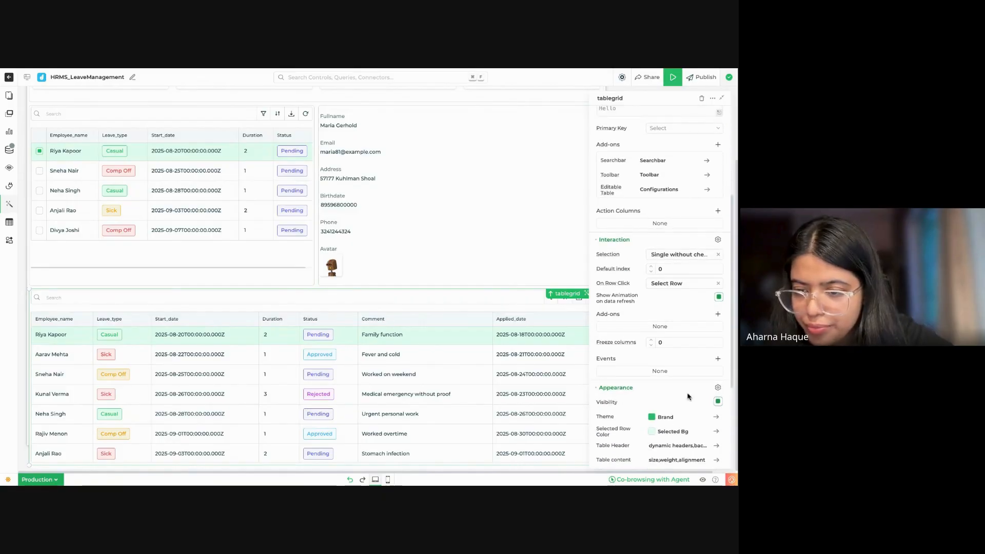
pyautogui.scroll(-1, 654, 413)
pyautogui.scroll(-2, 407, 406)
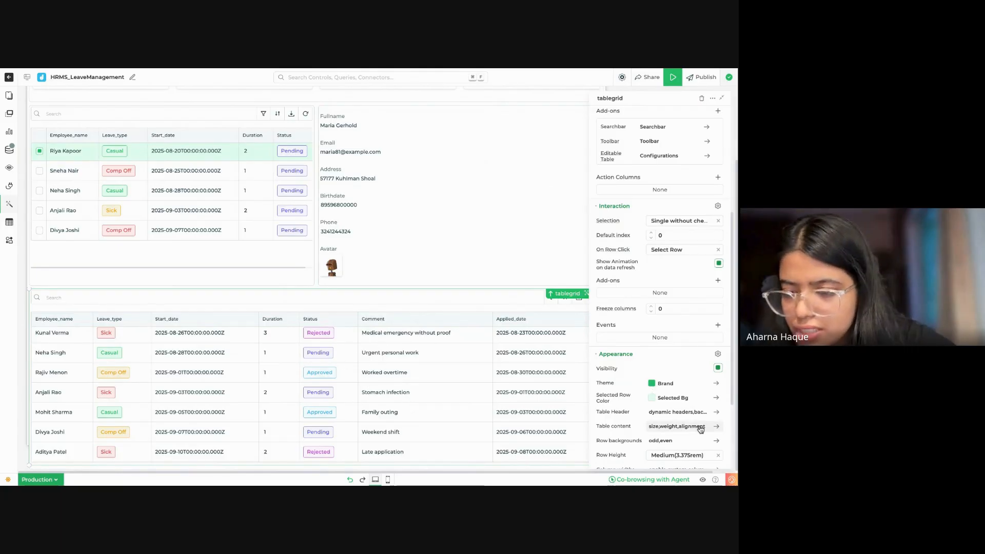
pyautogui.scroll(-3, 688, 436)
pyautogui.scroll(-2, 688, 442)
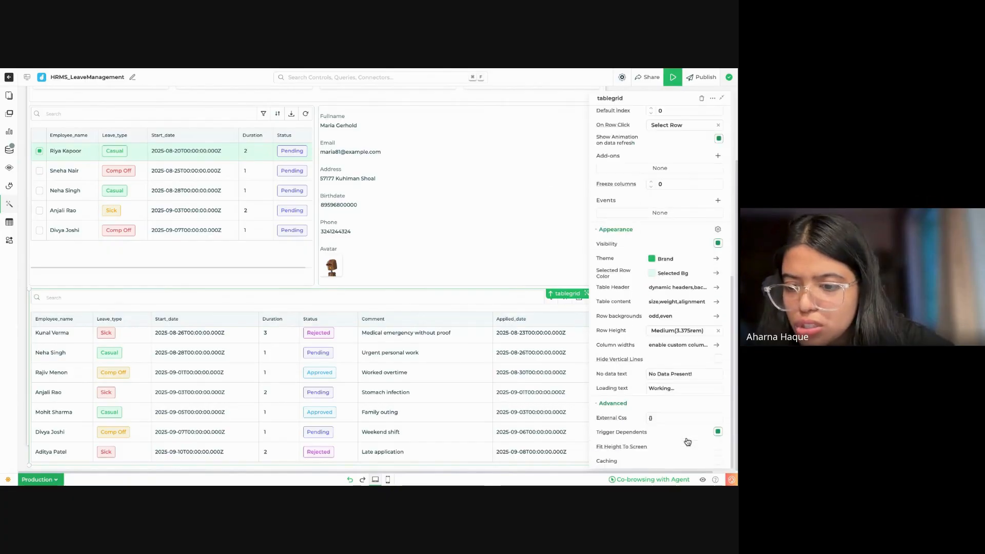
pyautogui.scroll(7, 685, 328)
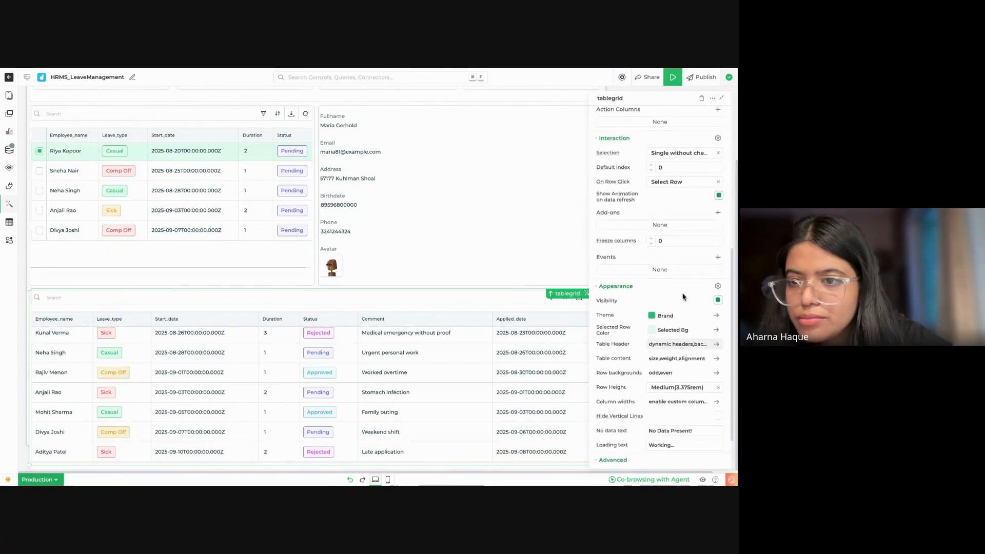
pyautogui.scroll(3, 682, 296)
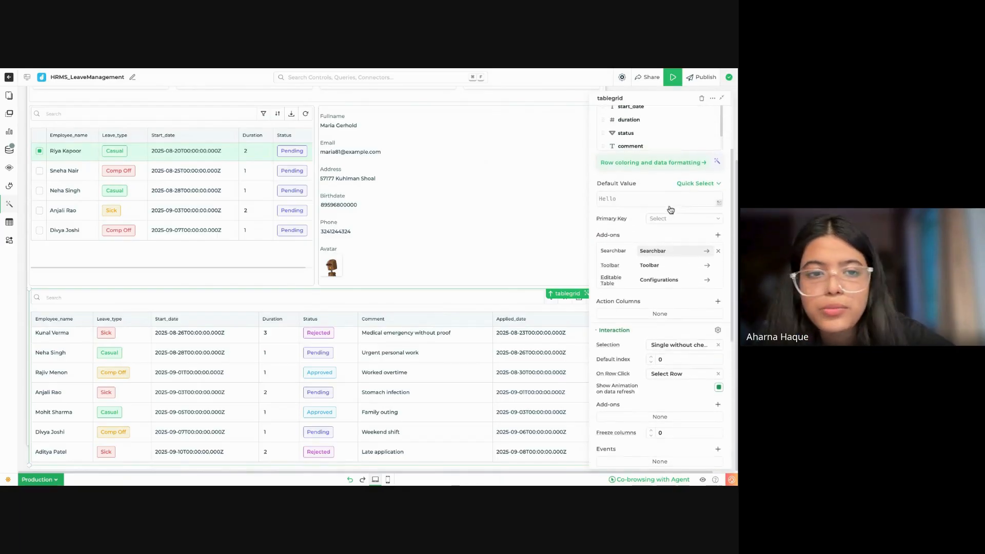
# Step: Set the pending-leaves table tablegrid1 to Single without checkbox row selection and hide its vertical lines
pyautogui.click(204, 166)
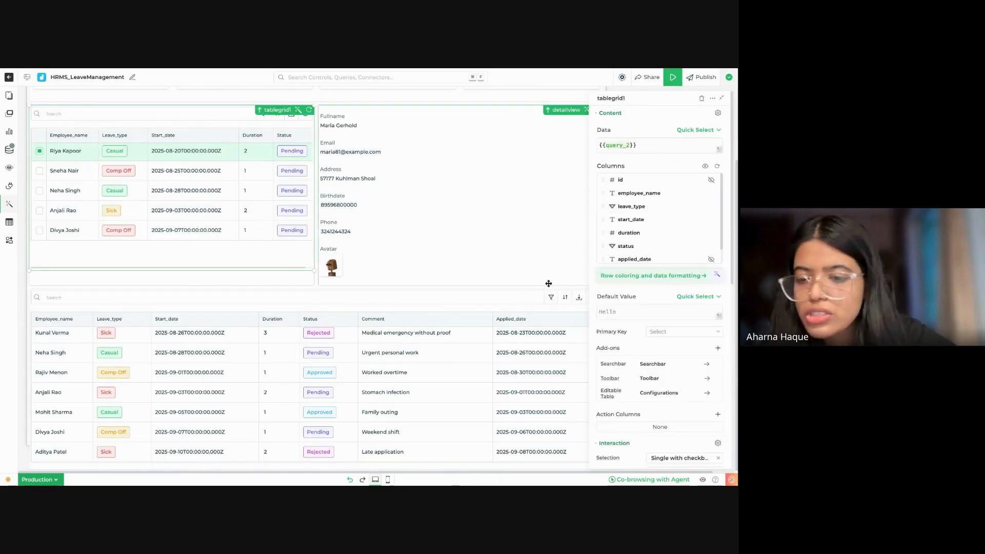
pyautogui.scroll(-2, 697, 405)
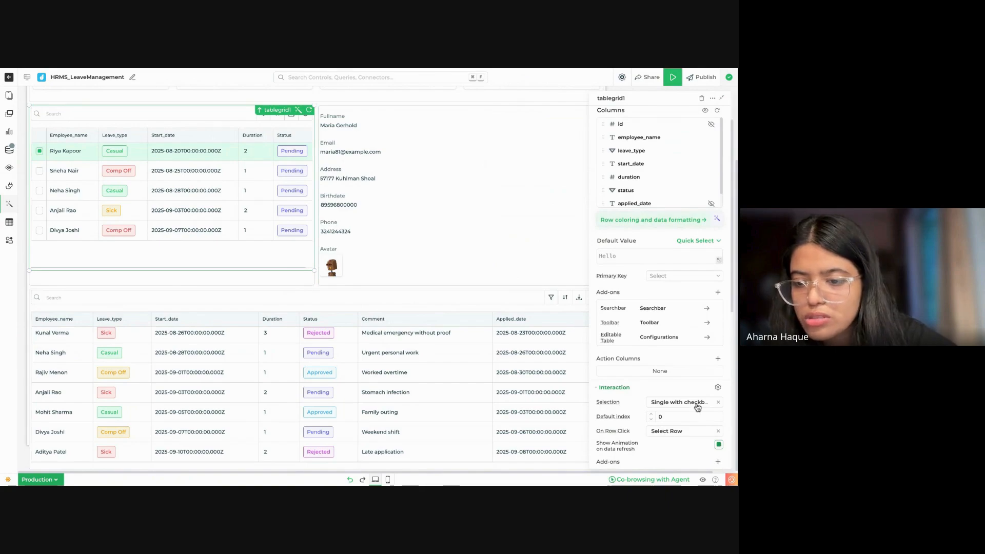
pyautogui.click(698, 403)
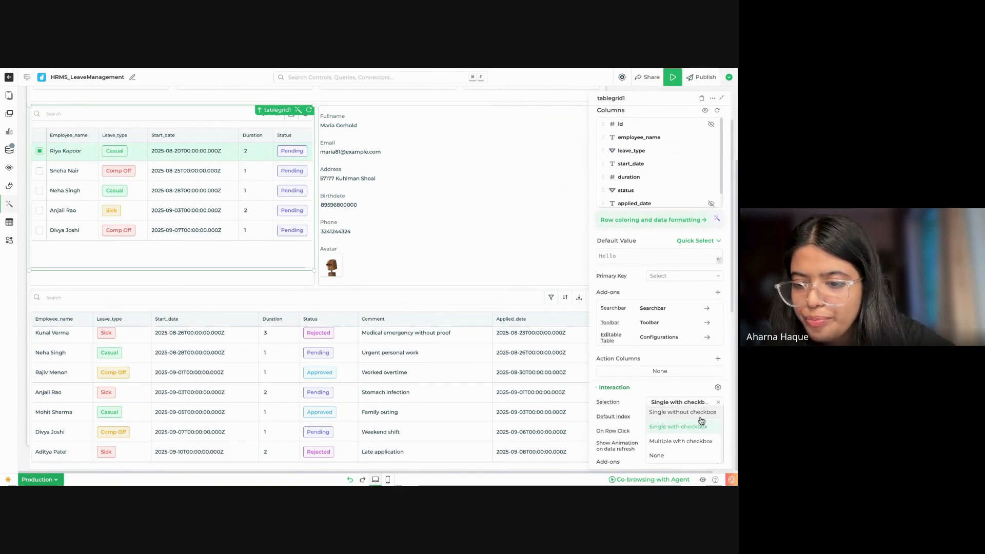
pyautogui.click(683, 411)
pyautogui.scroll(-2, 646, 417)
pyautogui.scroll(-4, 646, 418)
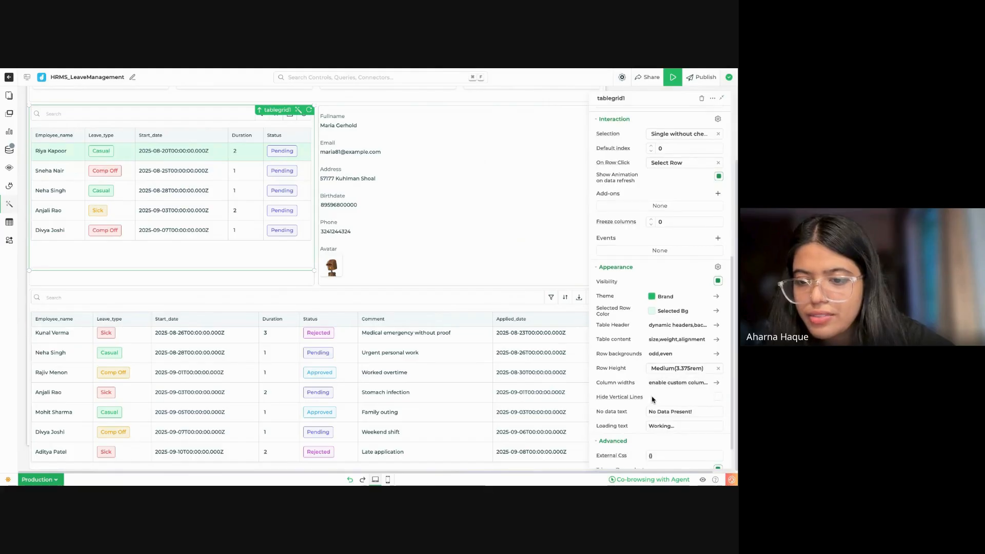
# Step: Hide the vertical lines in tablegrid, the table with all leave records
pyautogui.click(506, 304)
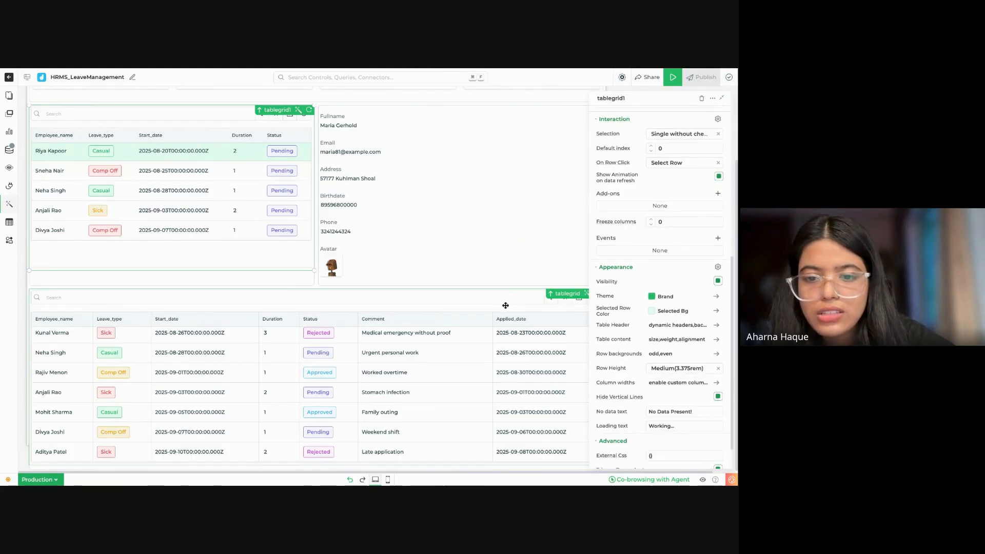
pyautogui.scroll(-8, 688, 400)
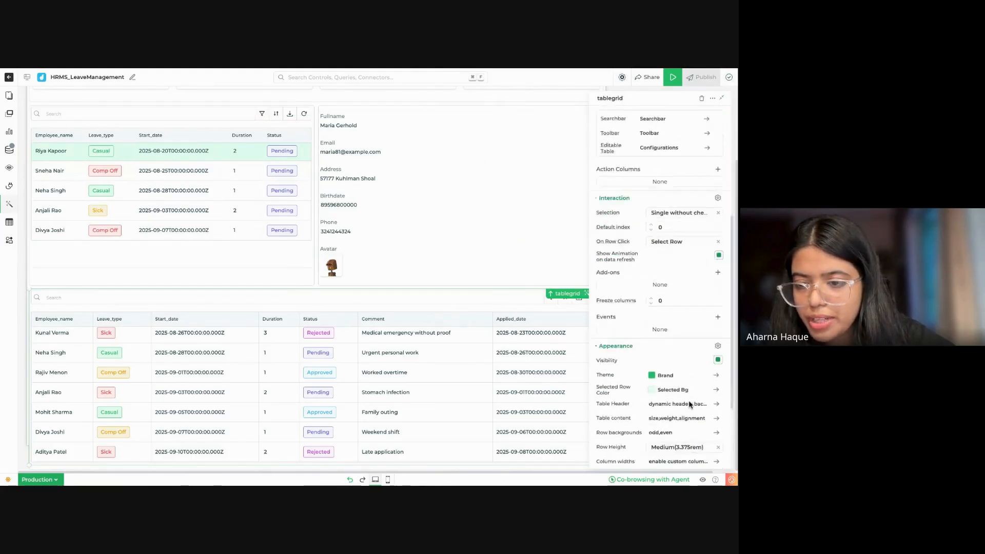
pyautogui.scroll(1, 695, 349)
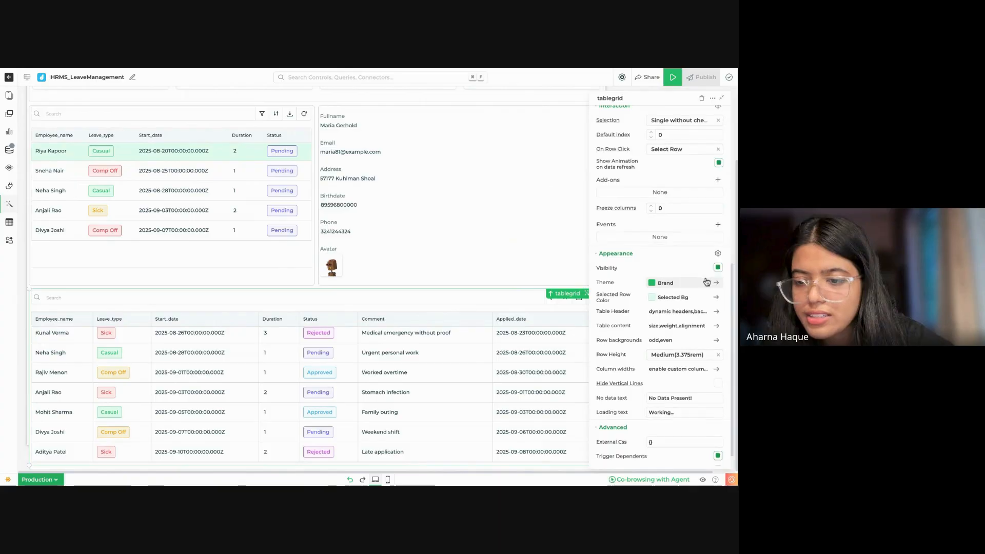
pyautogui.scroll(-1, 707, 281)
pyautogui.scroll(7, 706, 277)
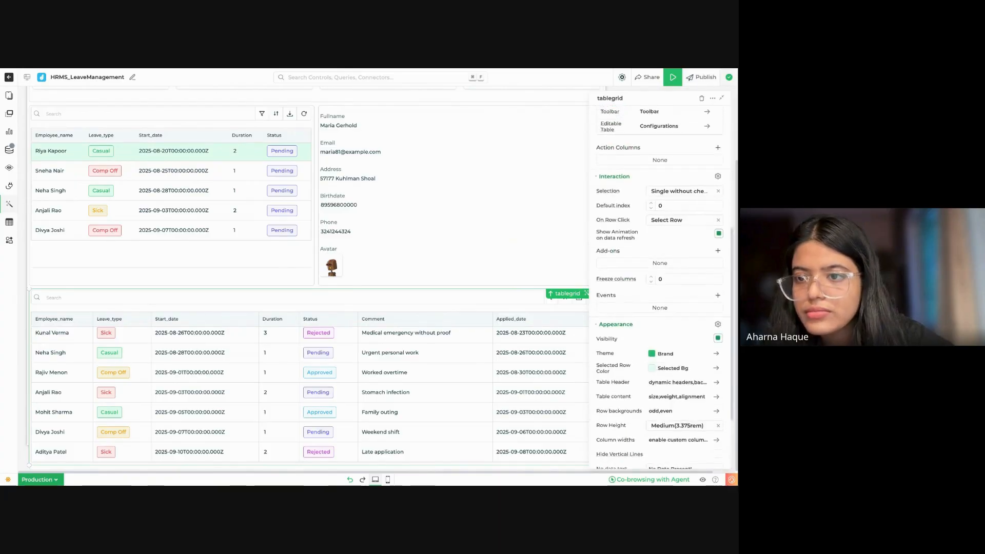
pyautogui.scroll(-7, 706, 277)
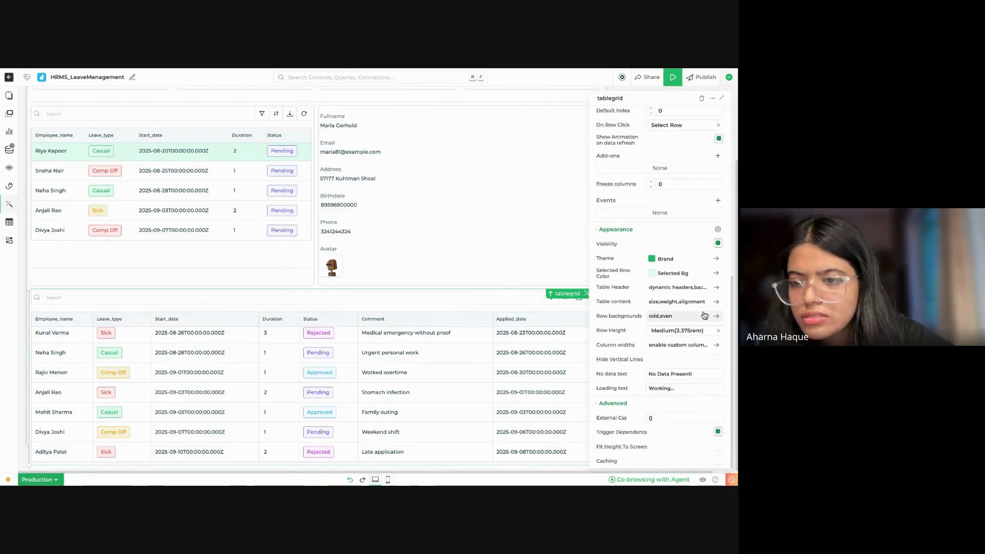
pyautogui.click(715, 360)
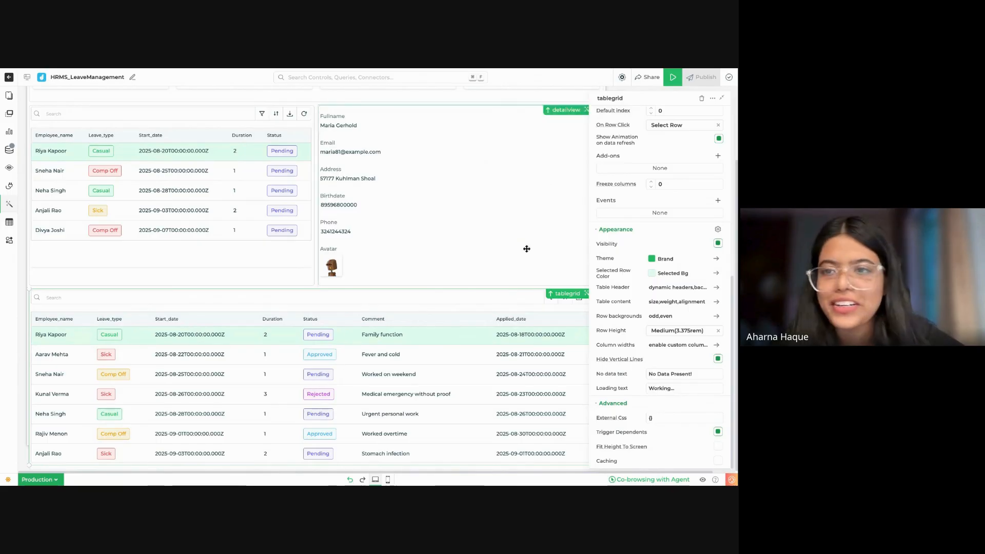
# Step: Collapse the properties pane and slightly reduce tablegrid1's height so its columns refit the full table width
pyautogui.click(724, 99)
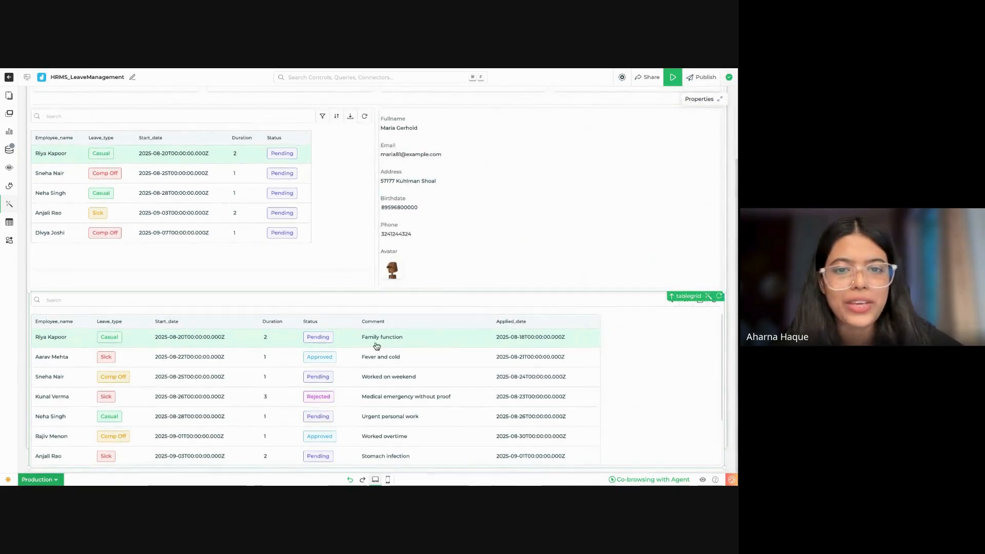
pyautogui.click(312, 205)
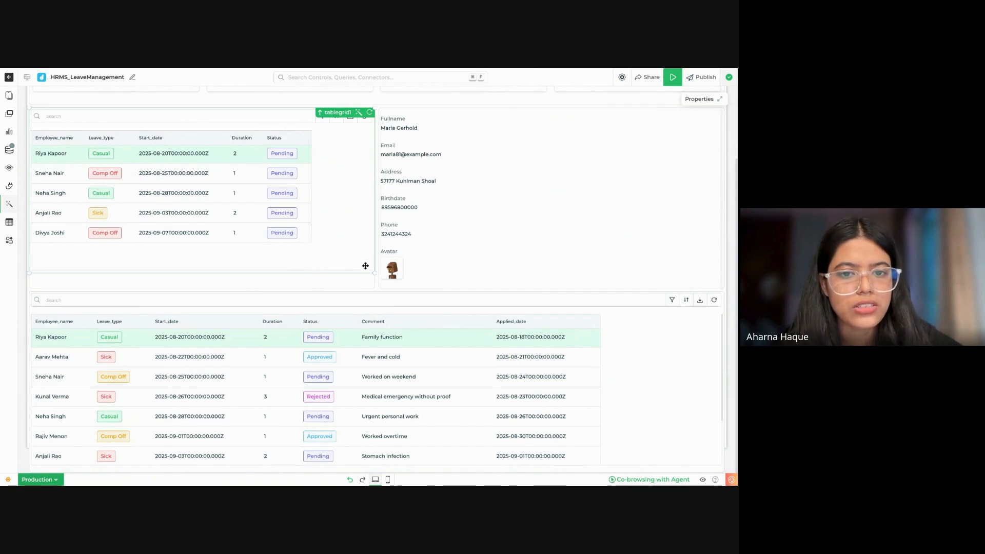
pyautogui.moveTo(375, 274)
pyautogui.mouseDown()
pyautogui.moveTo(330, 274)
pyautogui.moveTo(375, 270)
pyautogui.mouseUp()
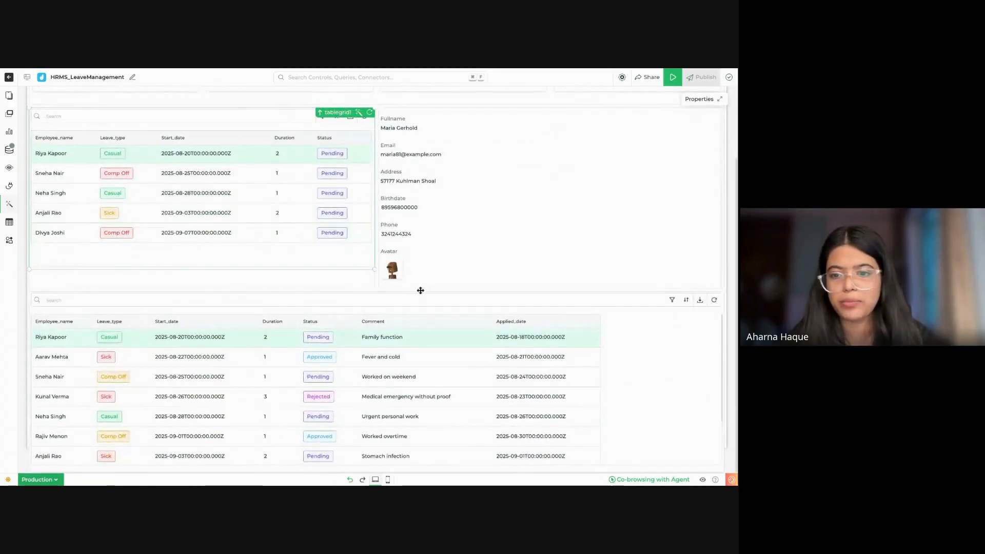
# Step: Try to resize tablegrid from its lower edge and corner so its columns fill the full table width
pyautogui.click(556, 385)
pyautogui.scroll(-2, 557, 385)
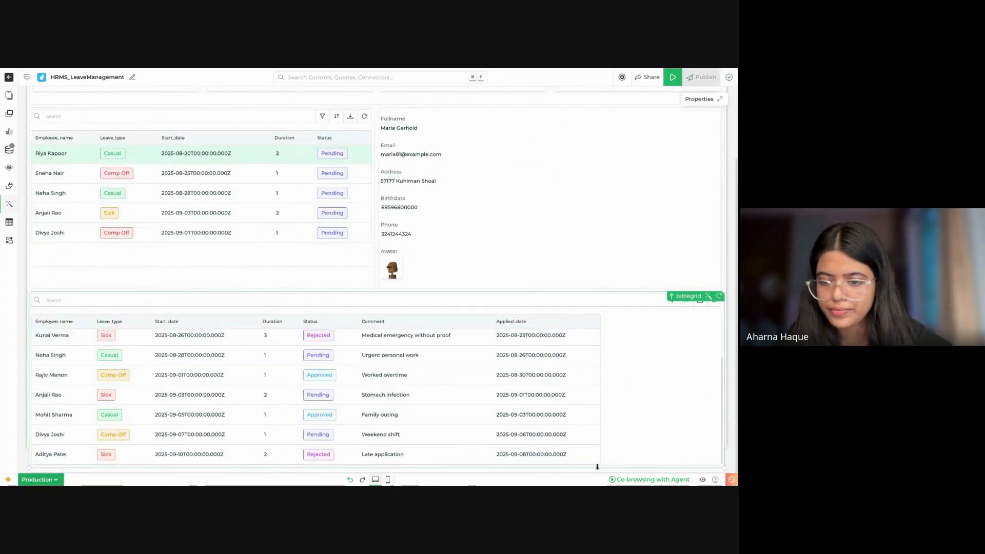
pyautogui.moveTo(602, 466); pyautogui.dragTo(598, 465)
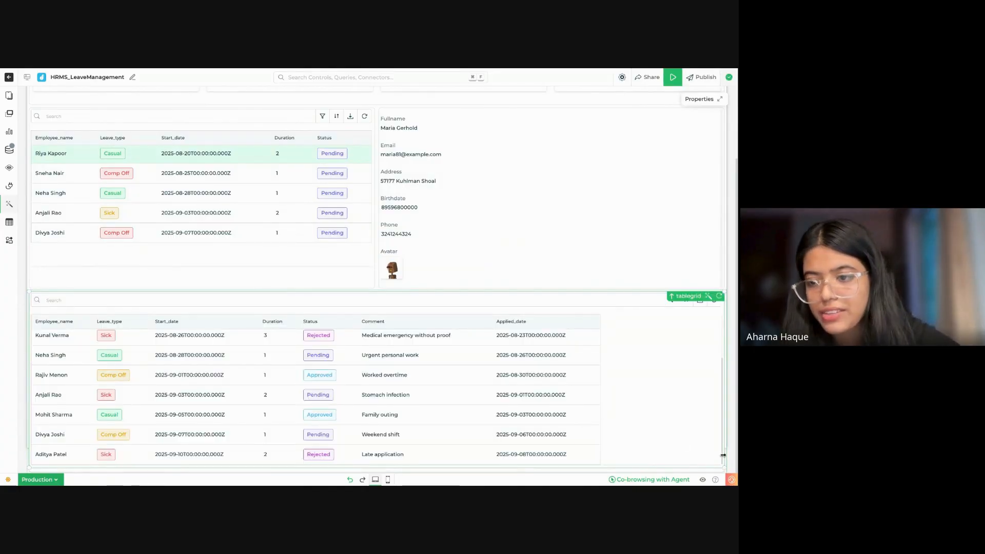
pyautogui.moveTo(724, 469); pyautogui.dragTo(724, 468)
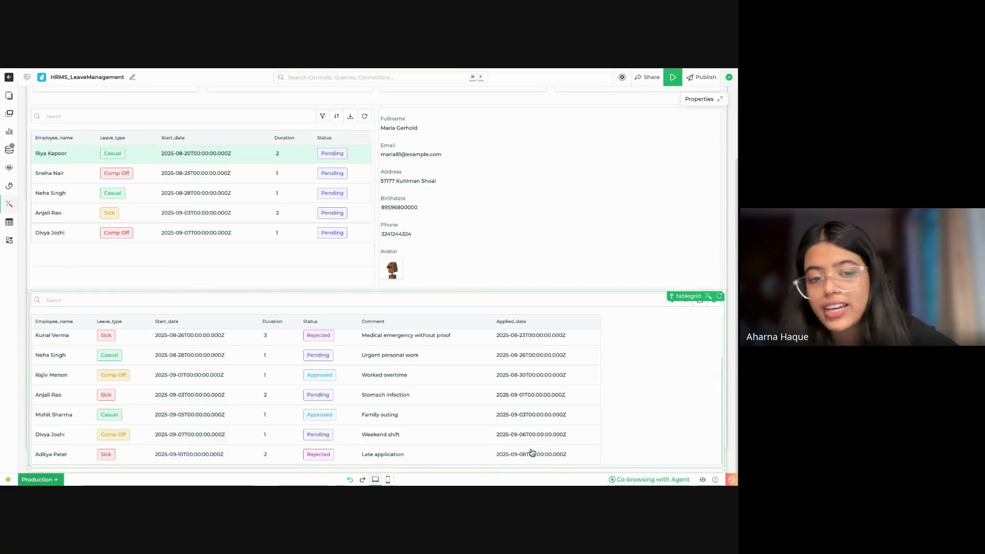
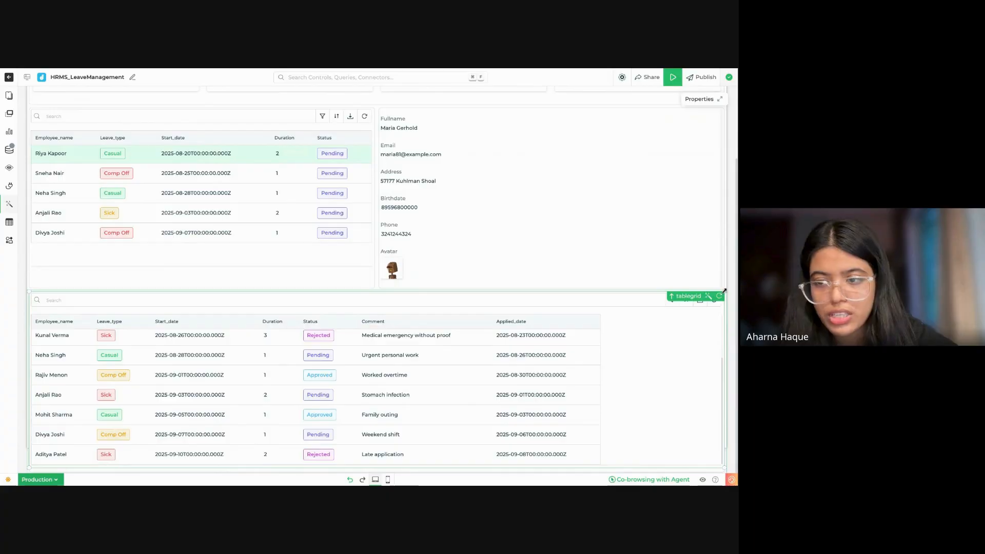
# Step: Shorten tablegrid slightly from its upper edge and widen it to the container's full width so its columns refit
pyautogui.moveTo(723, 292); pyautogui.dragTo(724, 293)
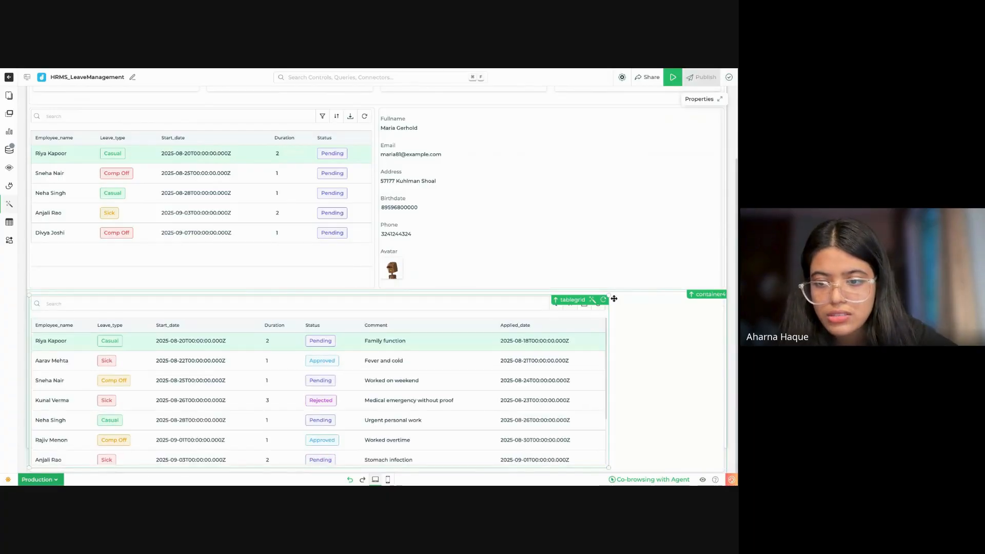
pyautogui.moveTo(609, 295); pyautogui.dragTo(722, 295)
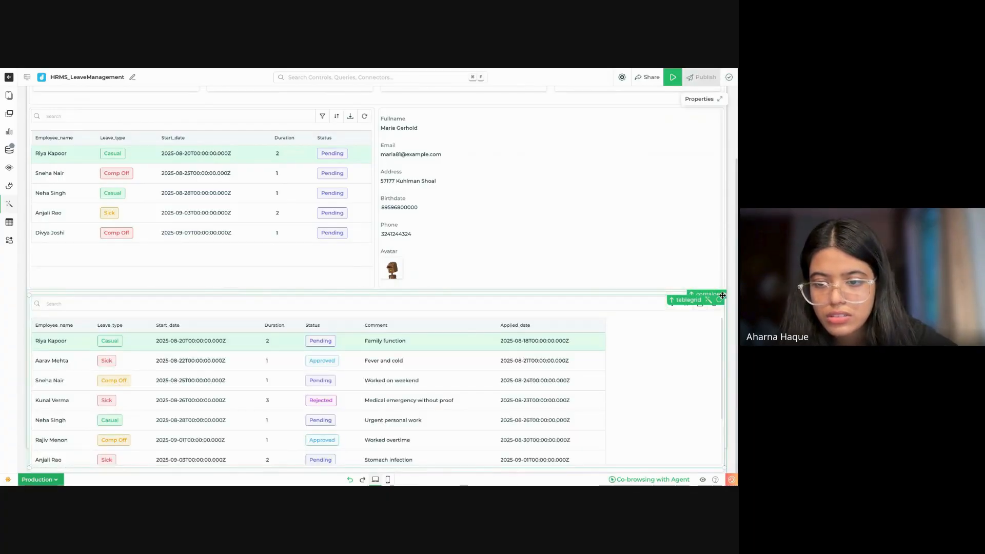
pyautogui.scroll(-2, 573, 372)
pyautogui.scroll(2, 573, 372)
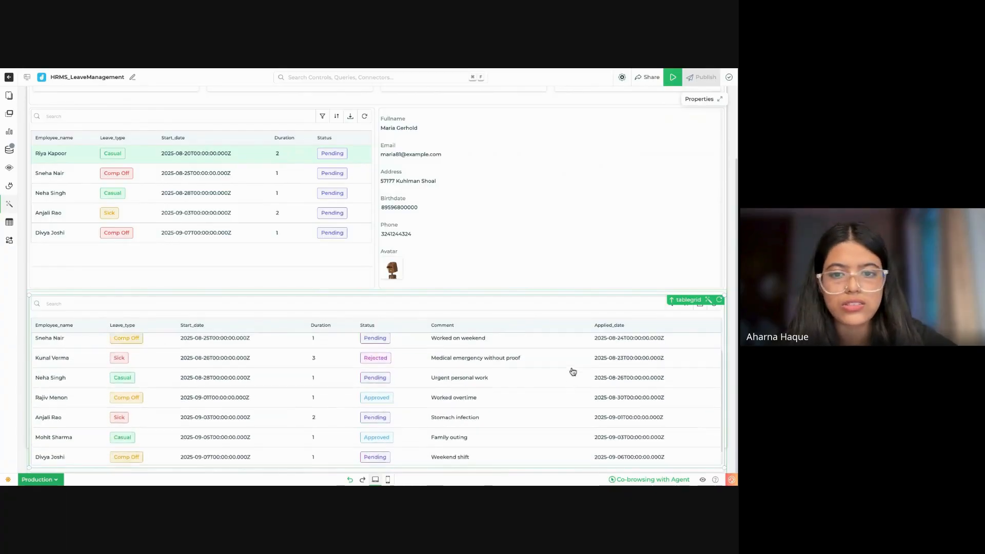
pyautogui.scroll(2, 521, 226)
pyautogui.scroll(-2, 520, 226)
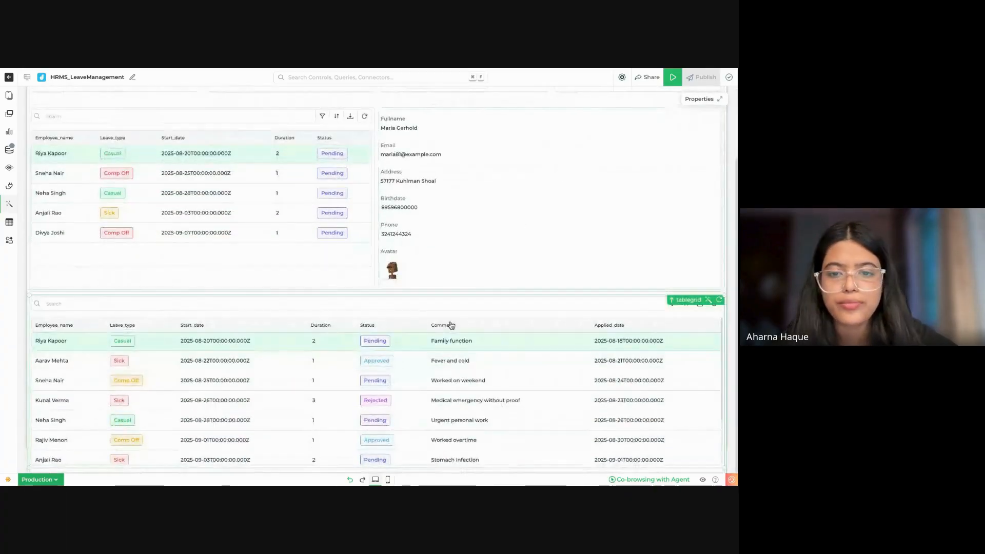
# Step: Add a label to tablegrid, the table with all leave records, and set its text to "All Leaves"
pyautogui.click(469, 302)
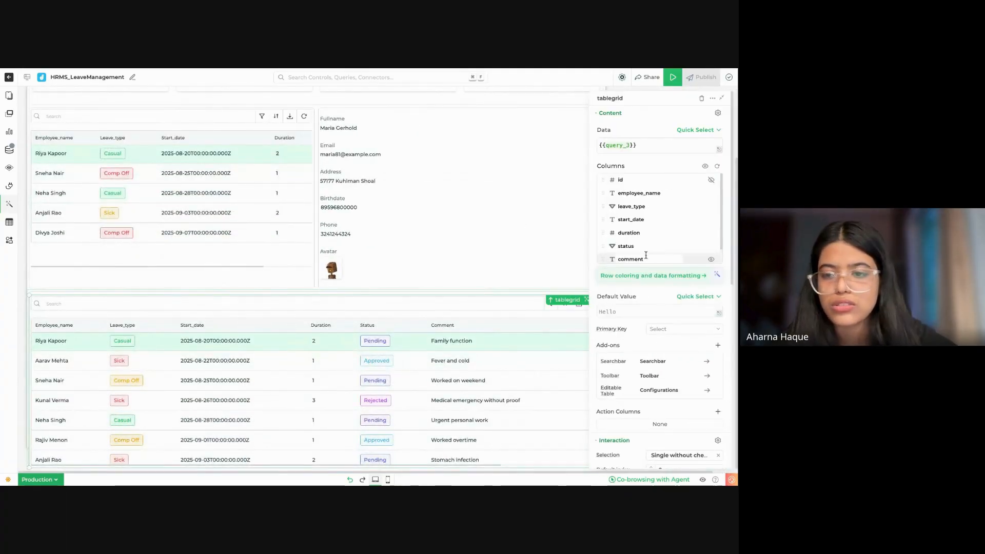
pyautogui.scroll(-3, 643, 383)
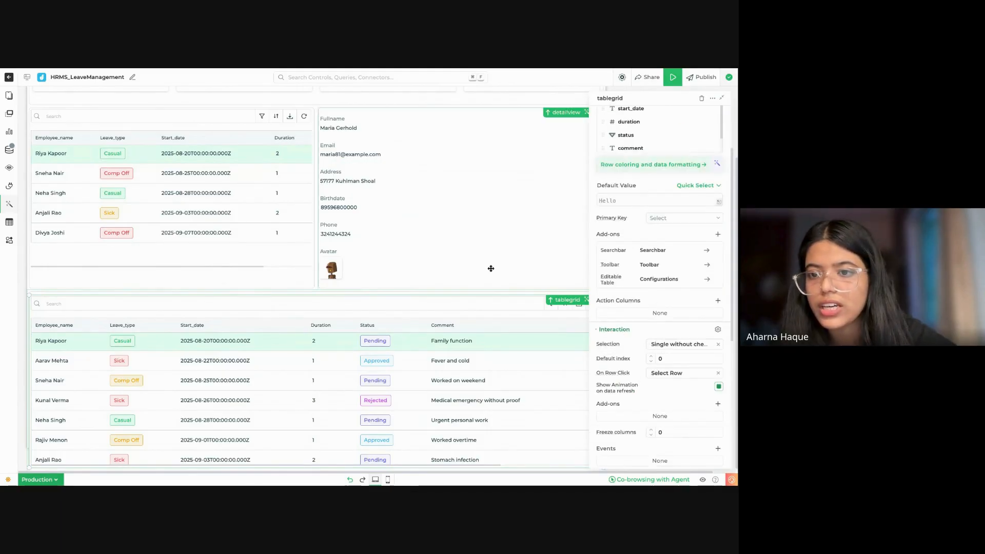
pyautogui.scroll(3, 625, 214)
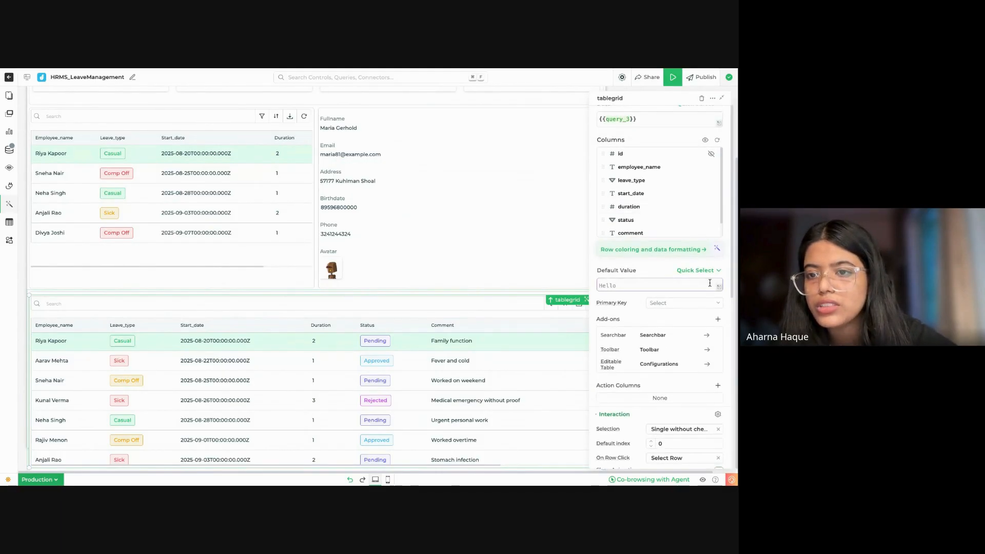
pyautogui.scroll(1, 666, 246)
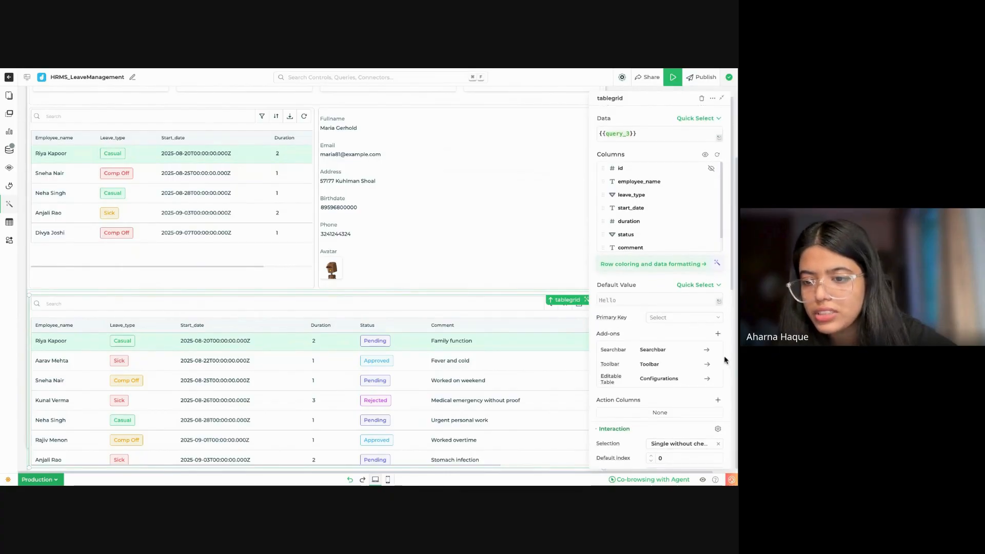
pyautogui.click(718, 333)
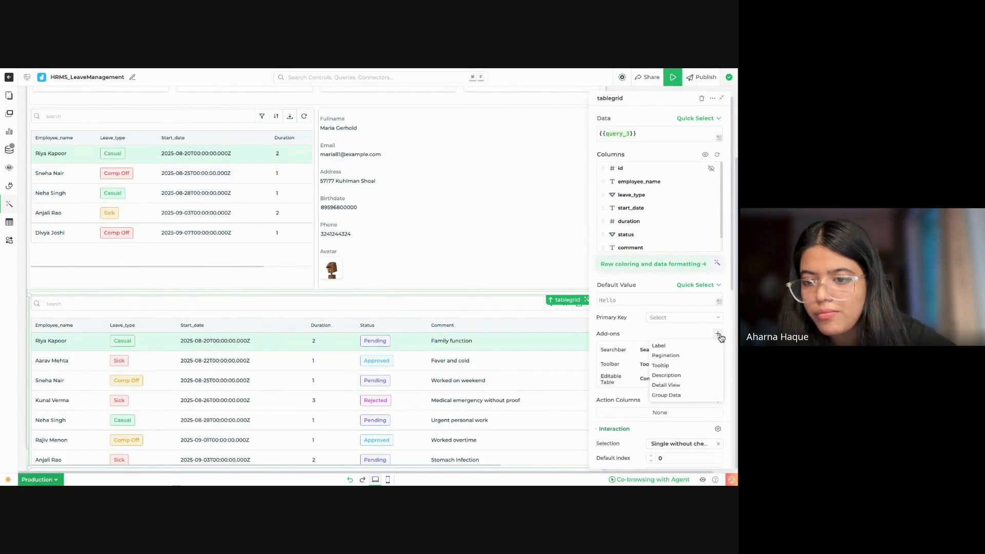
pyautogui.click(692, 346)
pyautogui.click(655, 351)
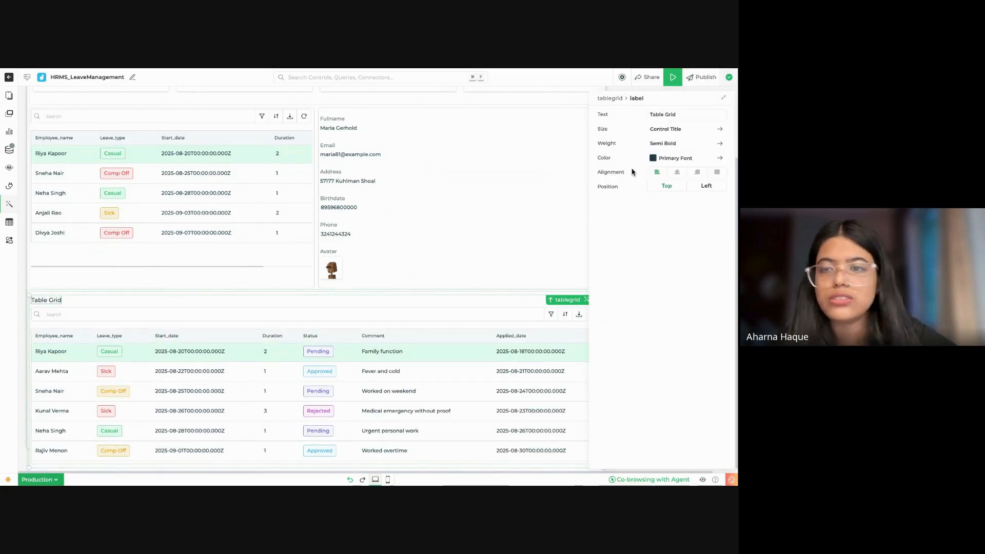
pyautogui.tripleClick(679, 115)
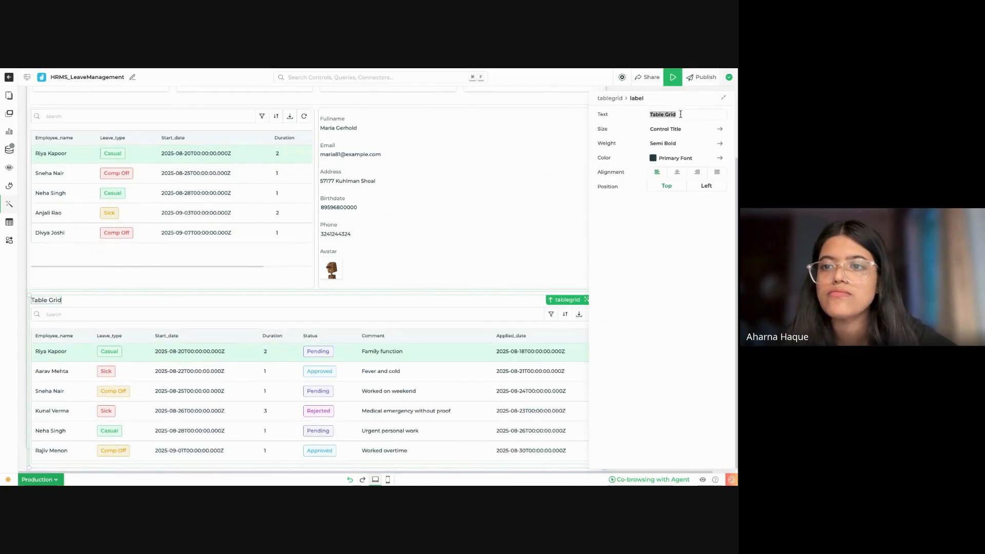
pyautogui.write('All Leaves')
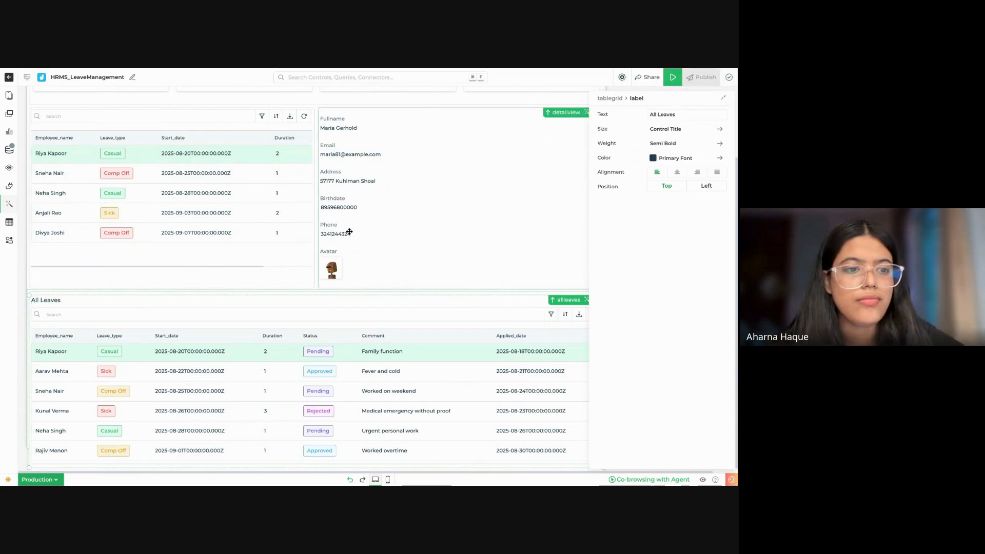
# Step: Add a label to the pending-leaves table tablegrid1 and set its text to "Pending Requests"
pyautogui.click(241, 205)
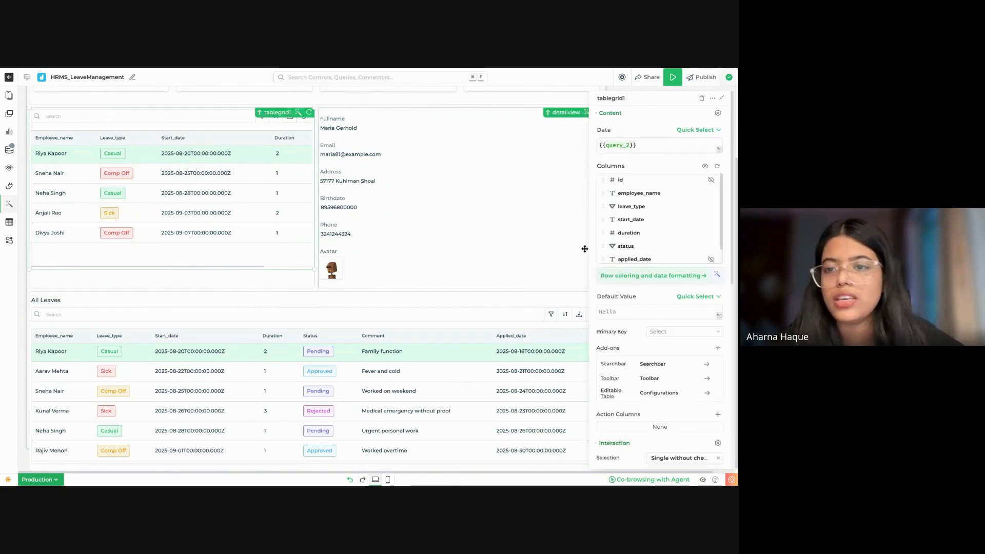
pyautogui.click(718, 348)
pyautogui.click(681, 361)
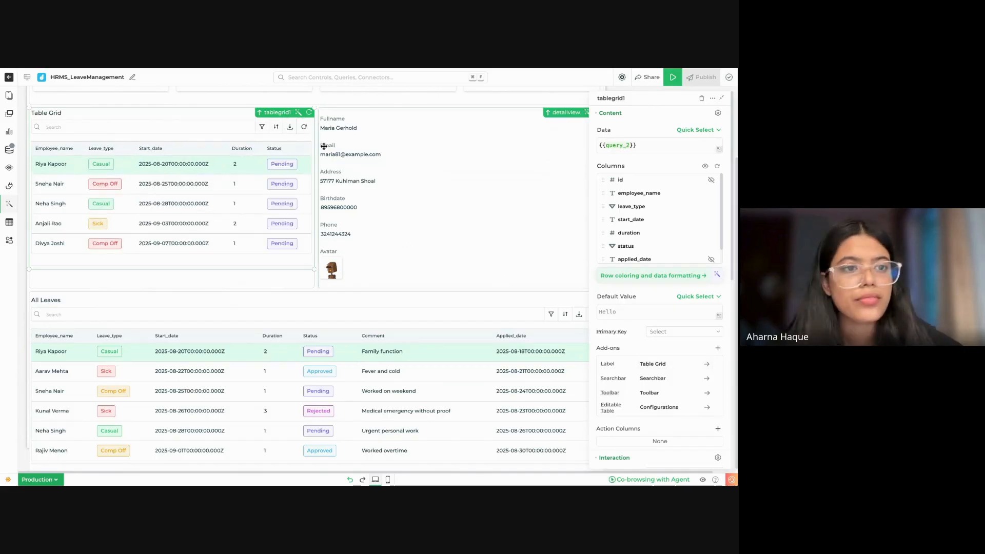
pyautogui.click(683, 364)
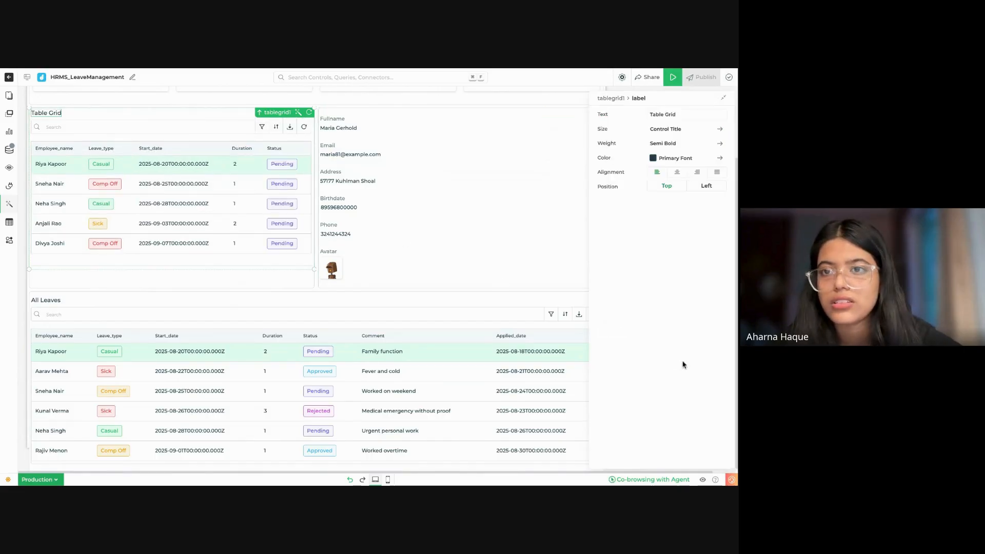
pyautogui.tripleClick(679, 114)
pyautogui.write('Pend')
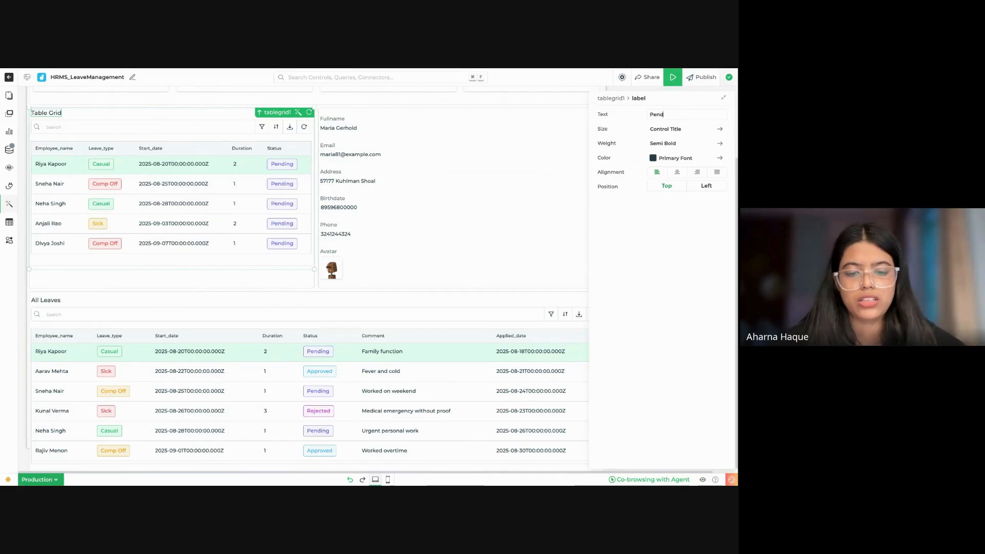
pyautogui.write('ing R')
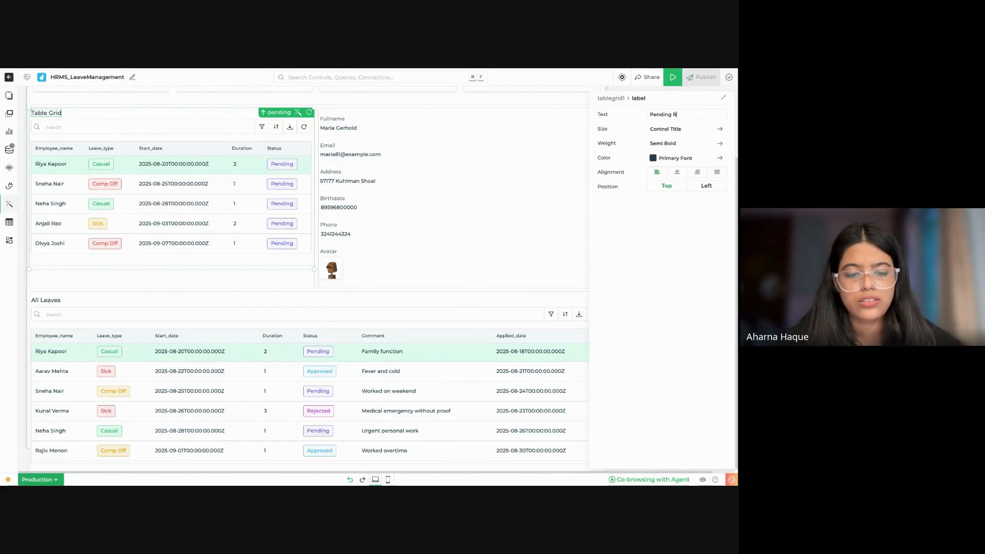
pyautogui.write('equest')
pyautogui.write('ion')
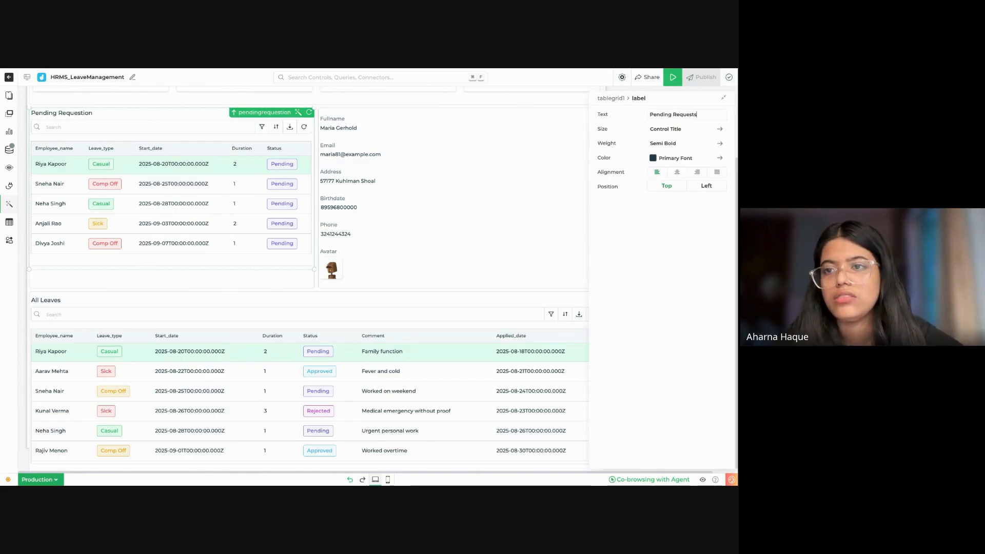
pyautogui.press('BackSpace')
pyautogui.press('BackSpace')
pyautogui.press('BackSpace')
pyautogui.write('s')
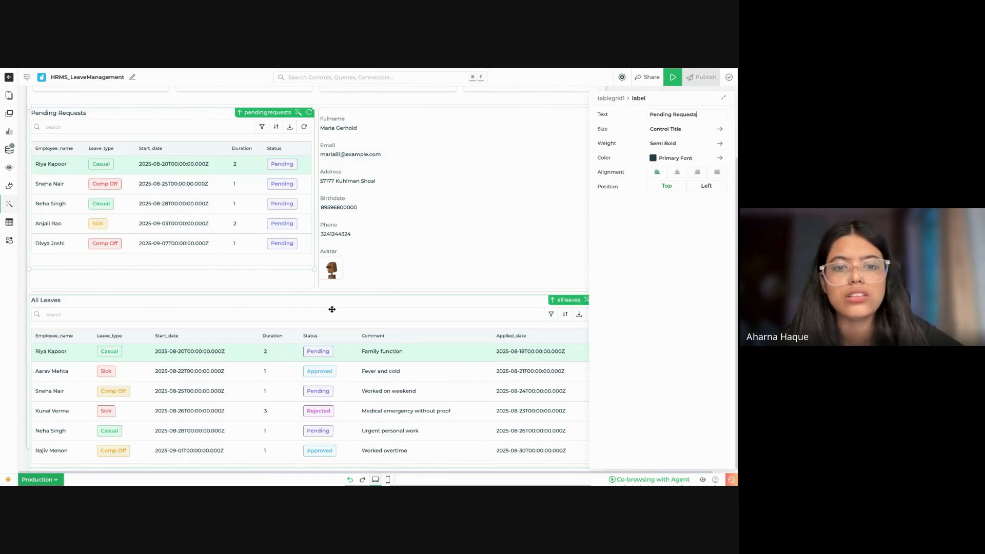
# Step: Change the label text of the all-leaves table to "All Leaves Requests"
pyautogui.click(324, 311)
pyautogui.click(662, 363)
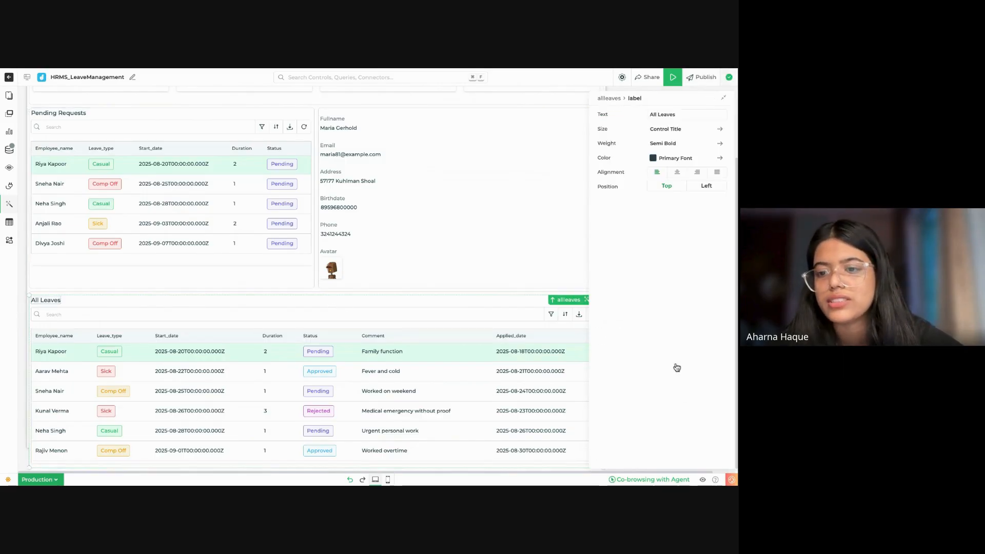
pyautogui.write('Requests')
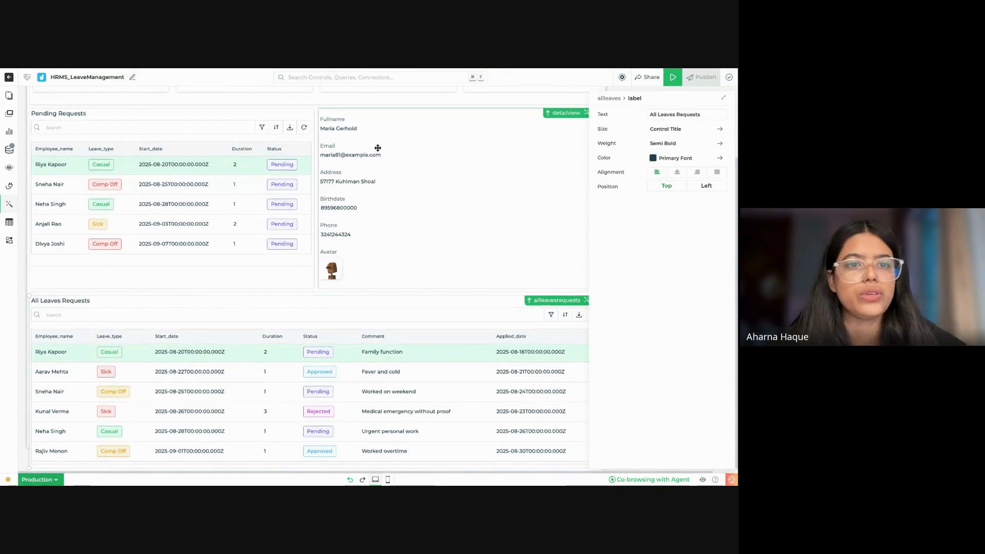
# Step: Open the detail view's save_changes action flow, close it and collapse the properties pane
pyautogui.scroll(3, 378, 147)
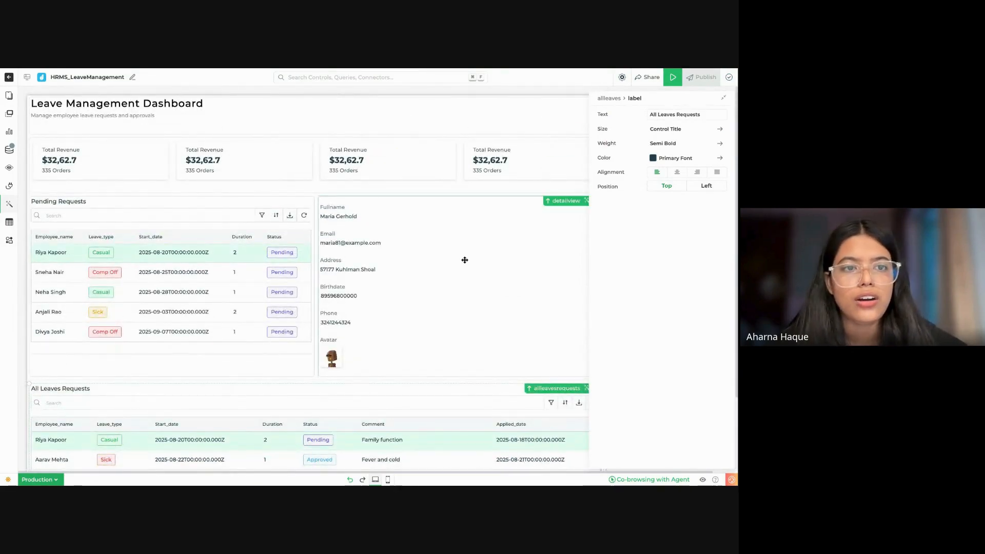
pyautogui.click(422, 259)
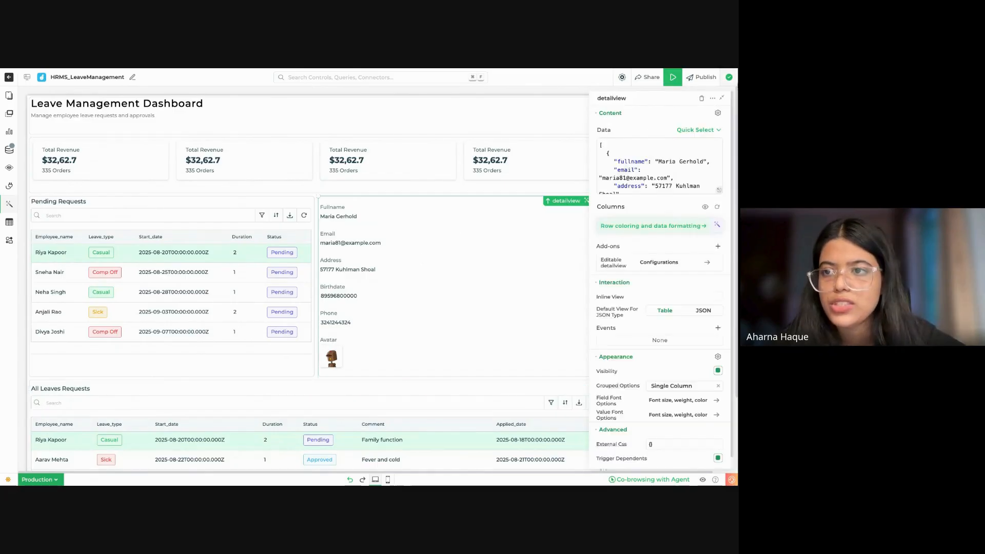
pyautogui.click(724, 100)
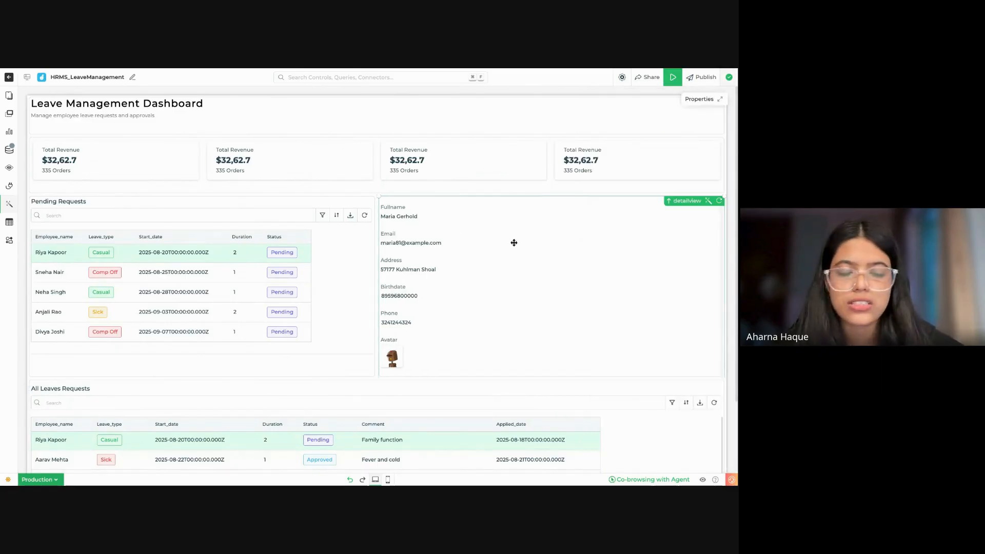
pyautogui.doubleClick(599, 283)
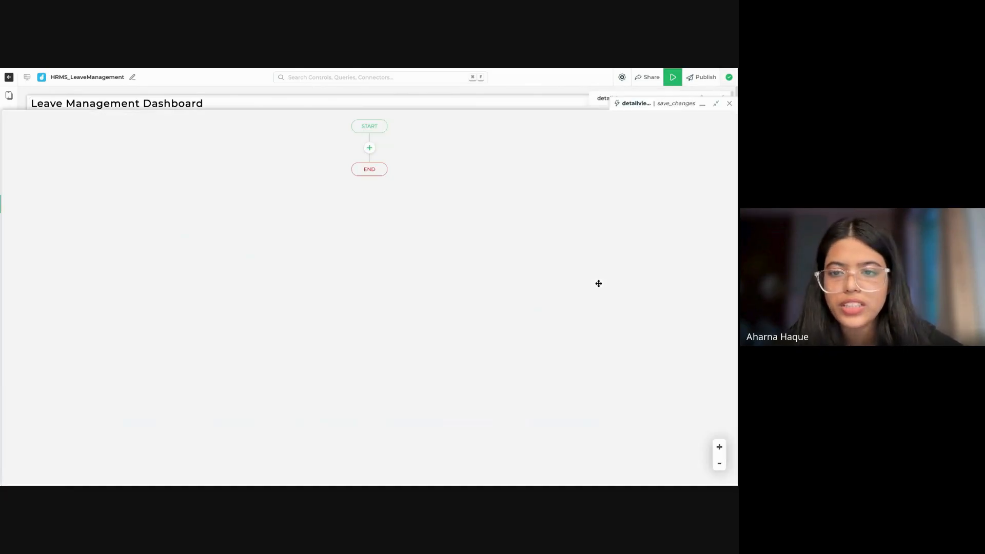
pyautogui.click(714, 105)
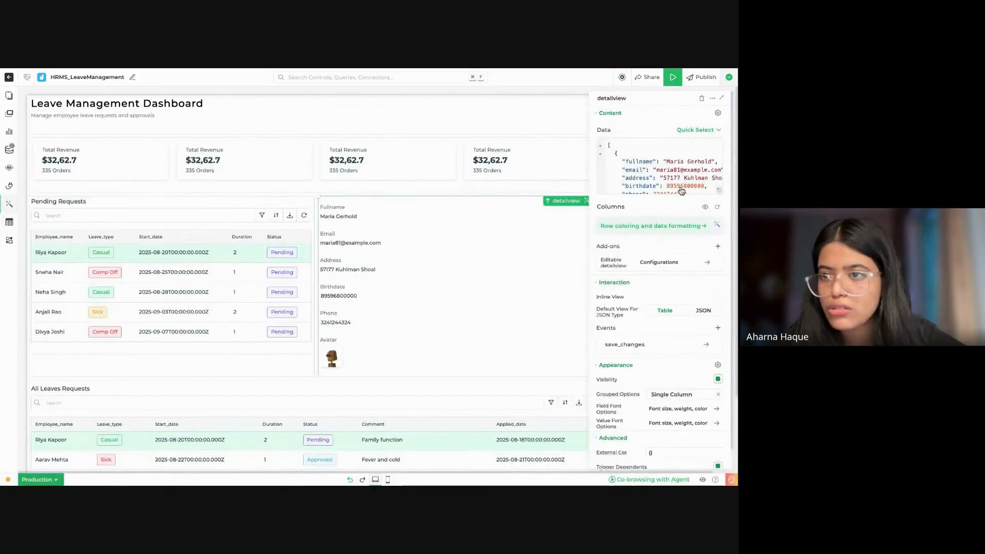
pyautogui.click(722, 98)
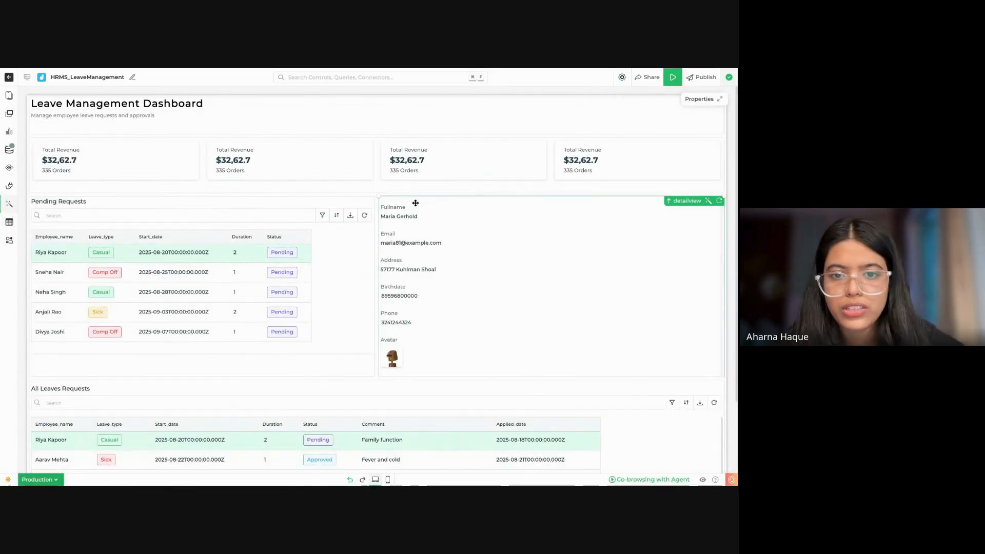
# Step: Try lowering the detail view's upper edge to free space above it, and restore it to fill its container
pyautogui.moveTo(415, 204); pyautogui.dragTo(413, 208)
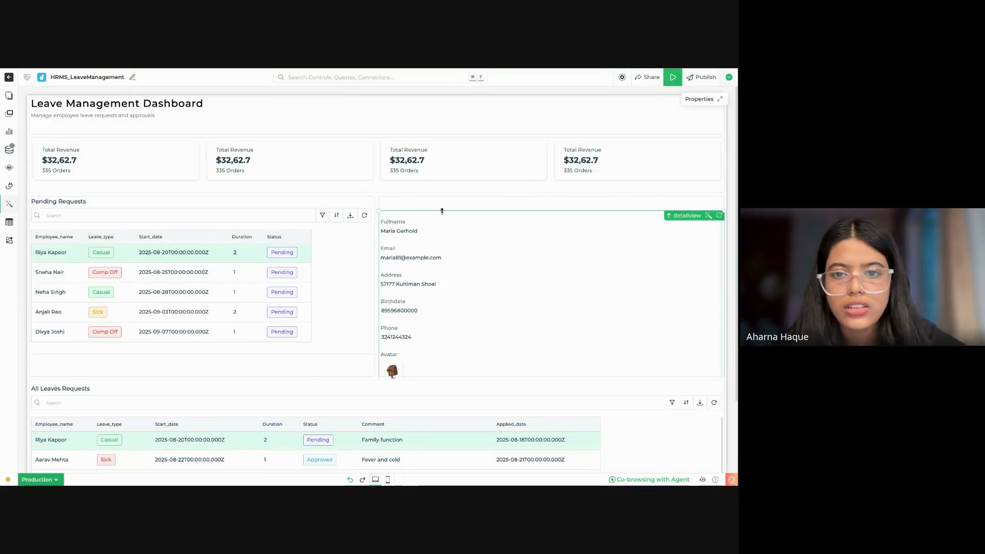
pyautogui.moveTo(442, 211); pyautogui.dragTo(441, 267)
pyautogui.moveTo(441, 210); pyautogui.dragTo(555, 265)
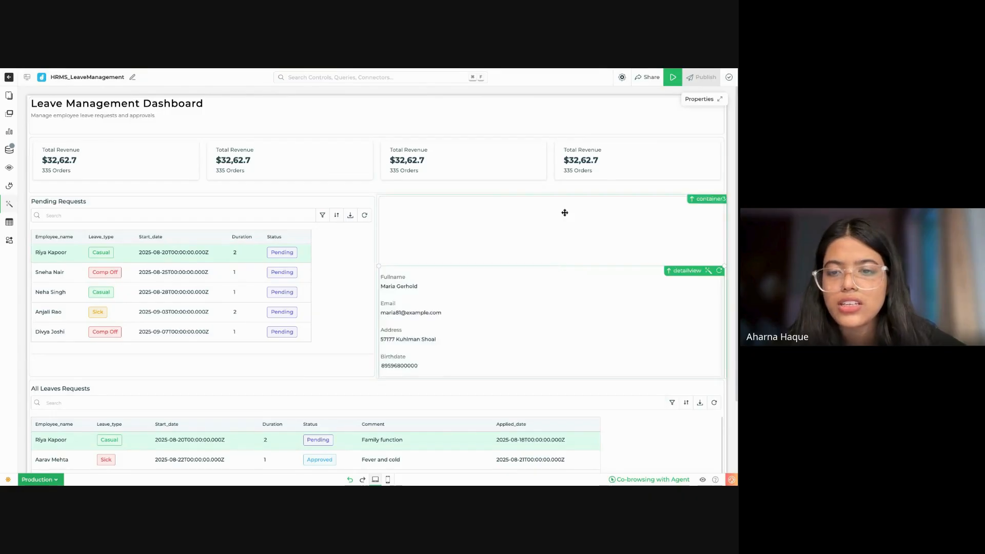
pyautogui.moveTo(629, 311); pyautogui.dragTo(609, 250)
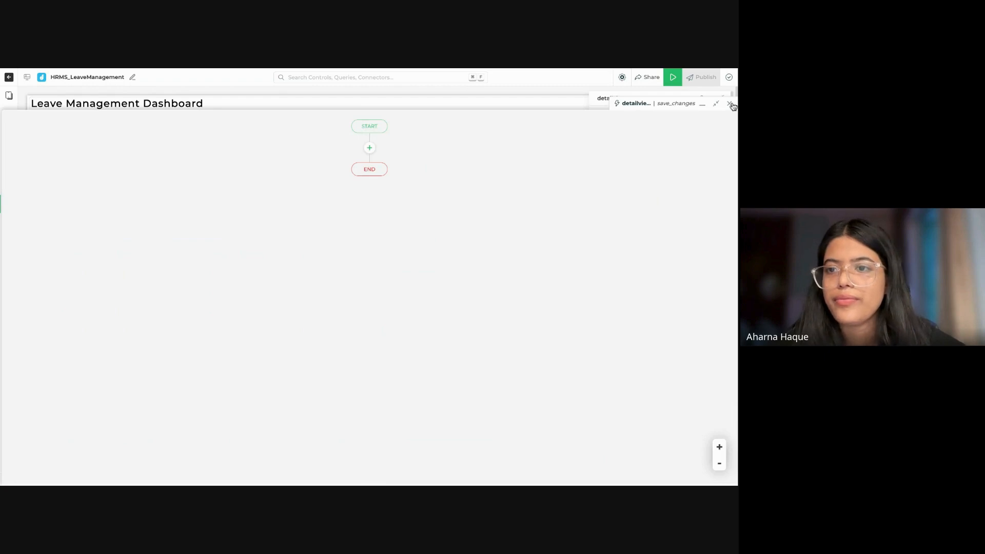
# Step: Replace the detail view's sample JSON data with an empty {{}} binding
pyautogui.click(729, 104)
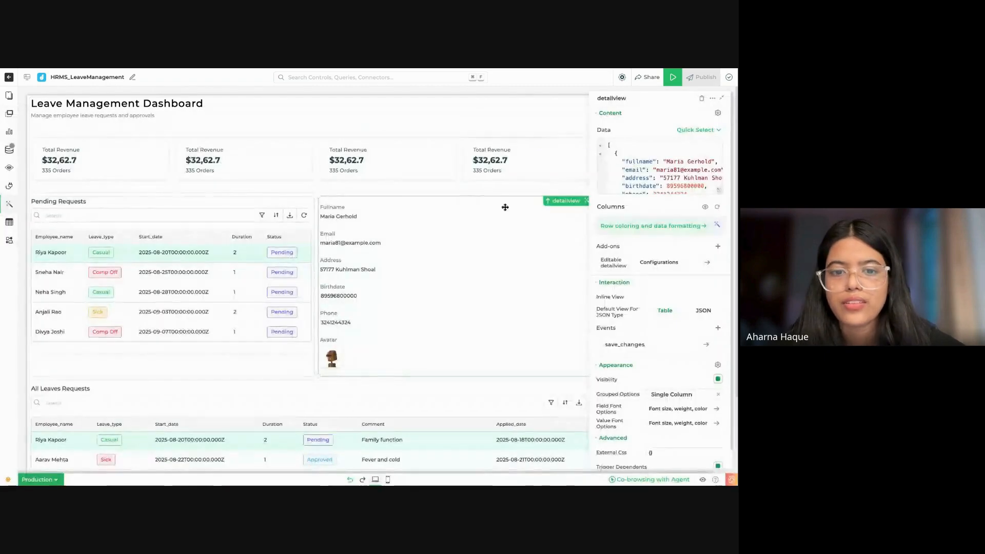
pyautogui.click(660, 163)
pyautogui.hotkey('ctrl', 'a')
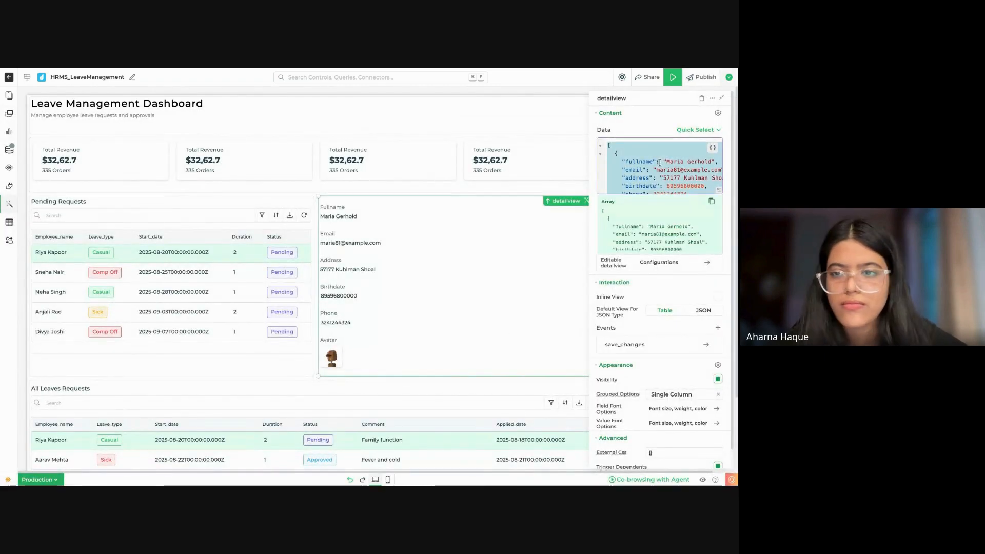
pyautogui.write('{{')
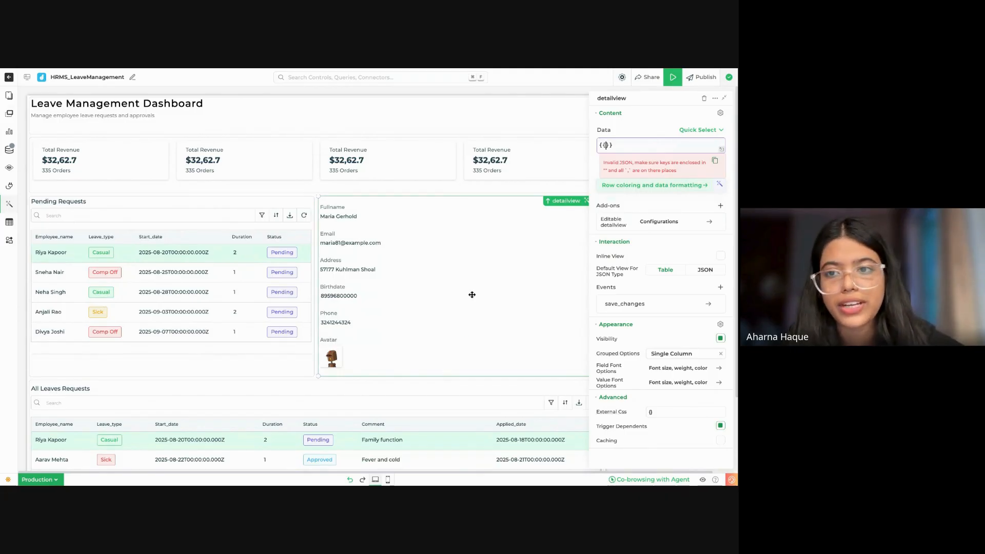
# Step: Delete the detail view from the container beside the Pending Requests table
pyautogui.scroll(-1, 420, 353)
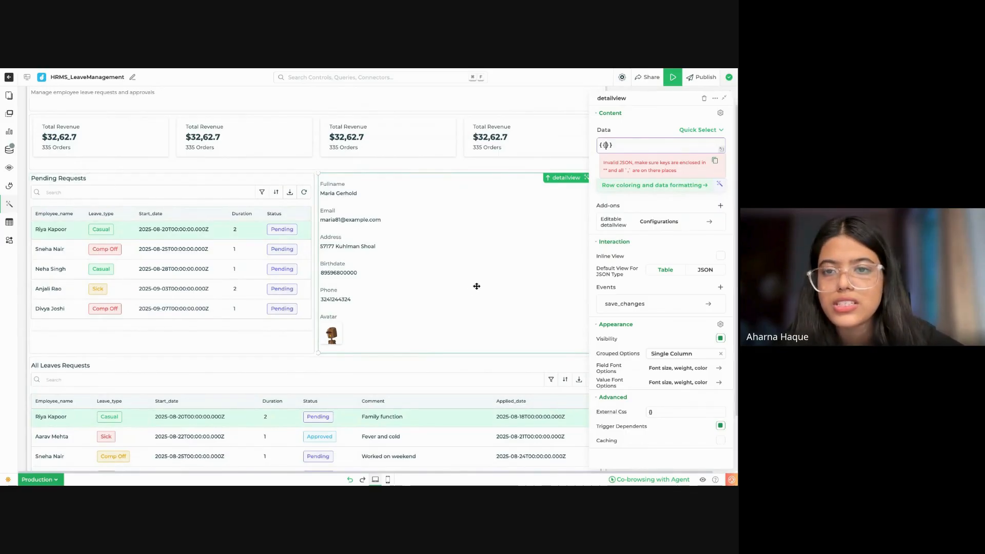
pyautogui.click(705, 97)
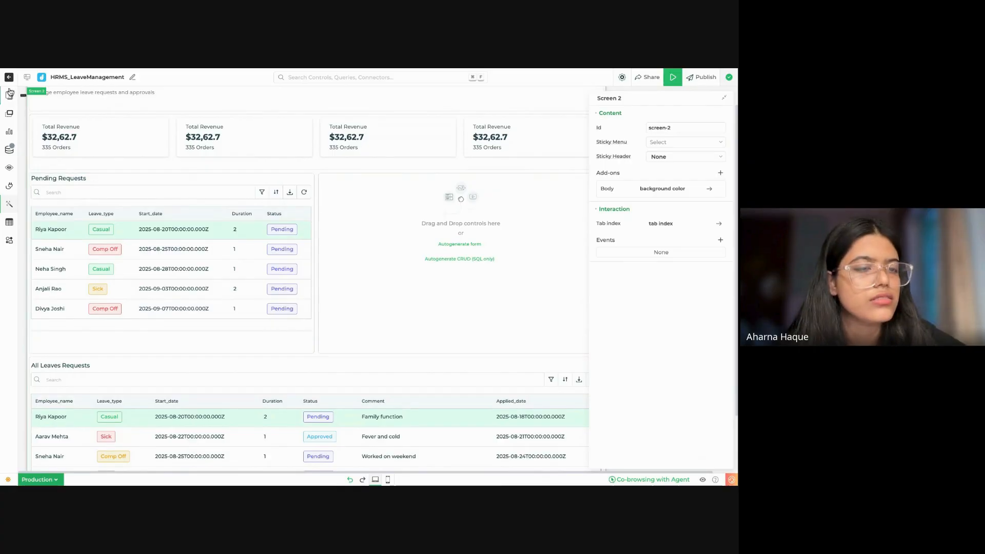
# Step: Find the Textarea control by searching for text, add it to the container beside Pending Requests, widen it and move it to the container's lower part
pyautogui.click(9, 114)
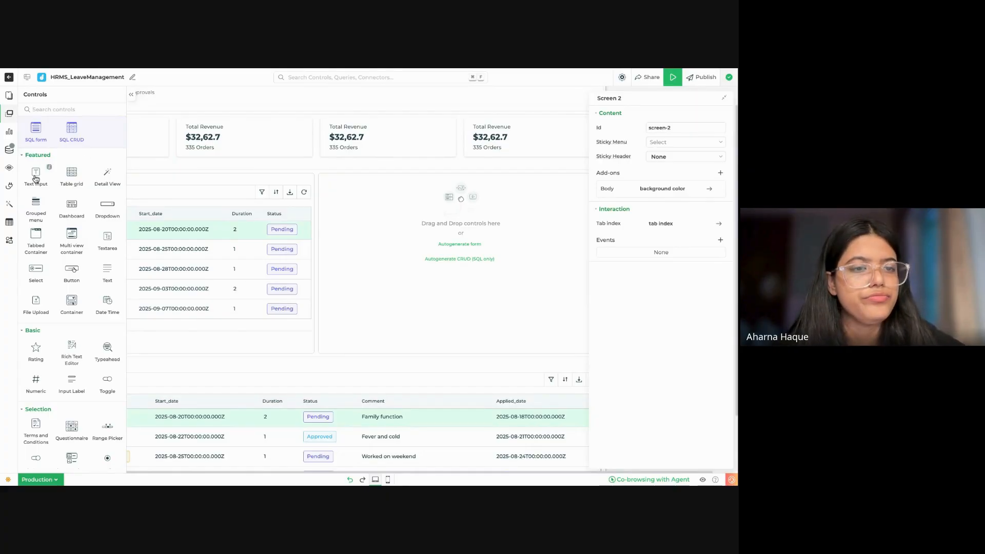
pyautogui.click(72, 108)
pyautogui.write('test')
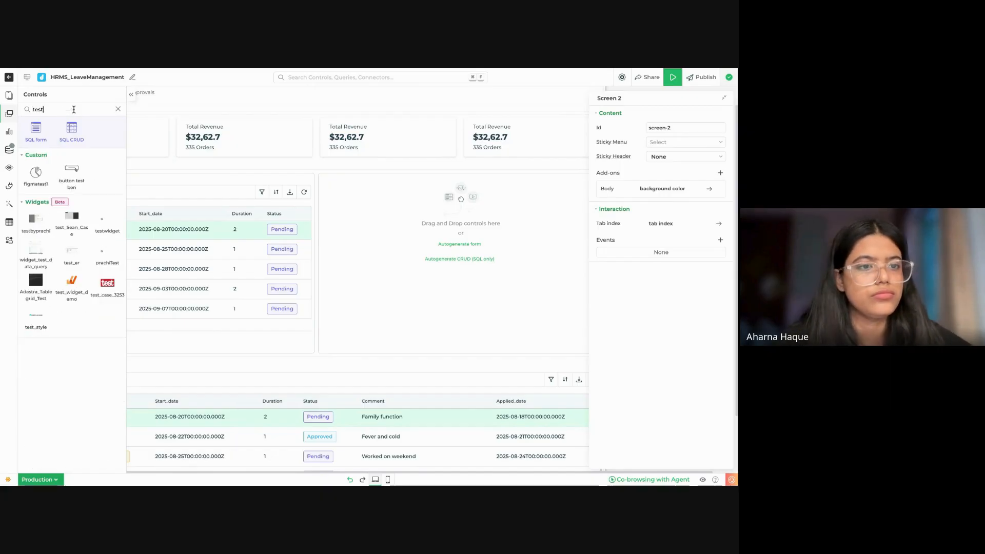
pyautogui.press('BackSpace')
pyautogui.press('BackSpace')
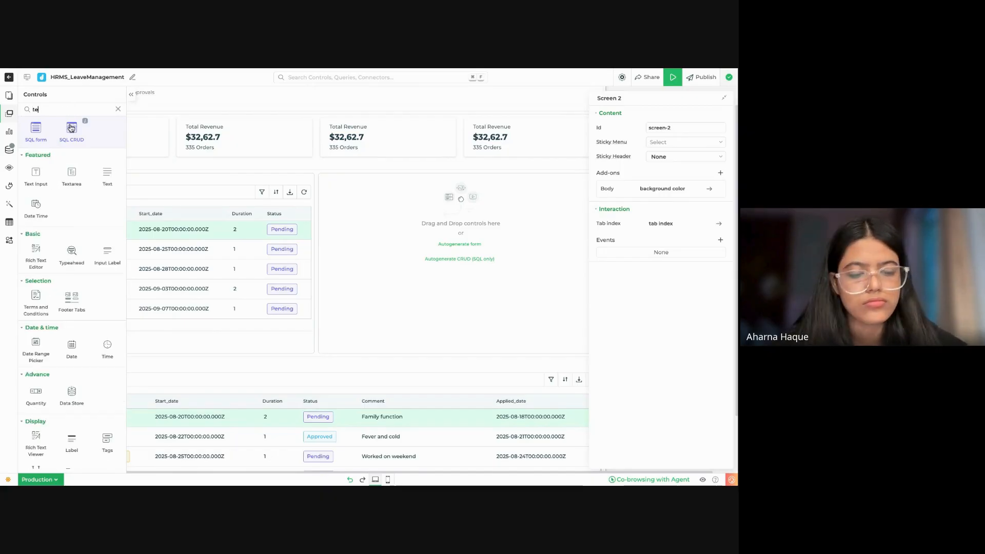
pyautogui.write('xt')
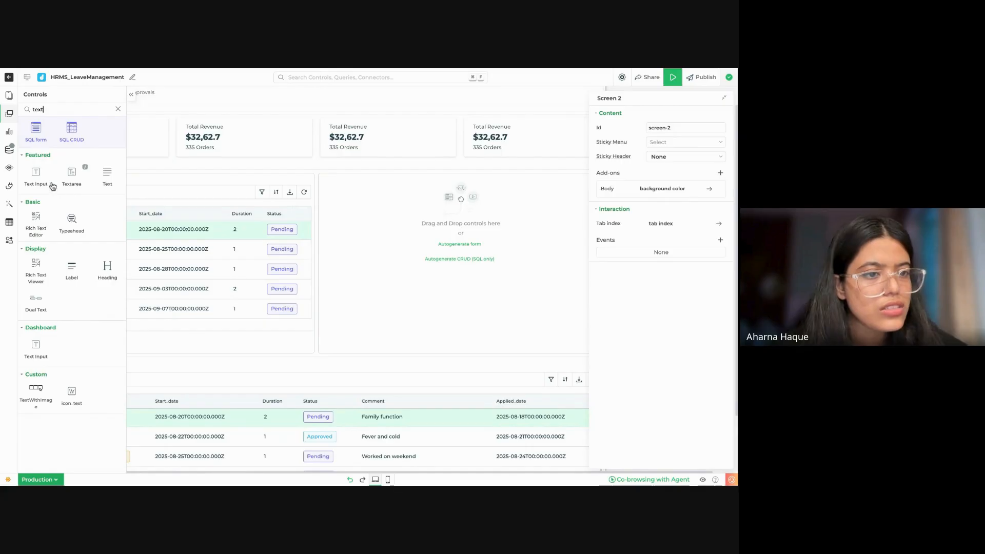
pyautogui.moveTo(69, 179); pyautogui.dragTo(365, 199)
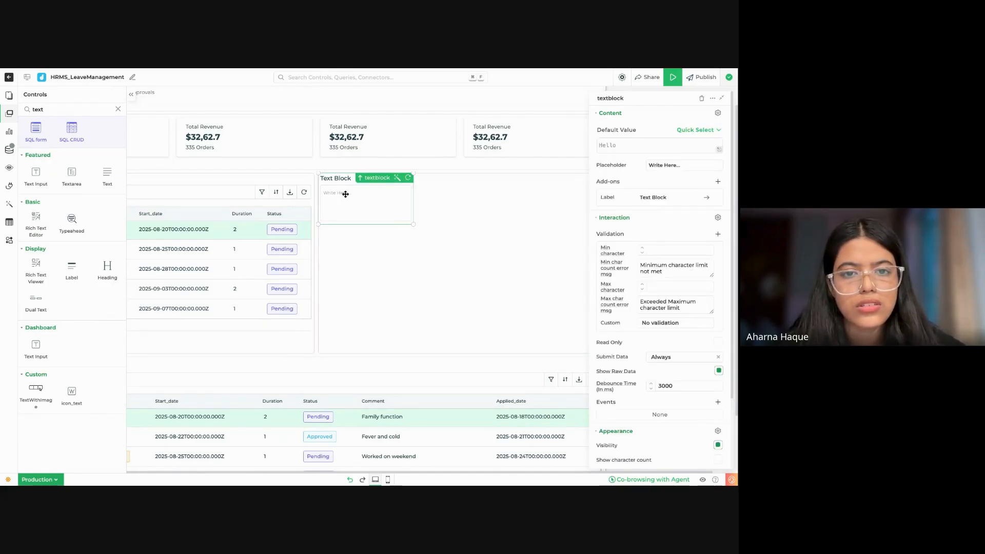
pyautogui.moveTo(414, 225); pyautogui.dragTo(532, 227)
pyautogui.moveTo(434, 183); pyautogui.dragTo(433, 300)
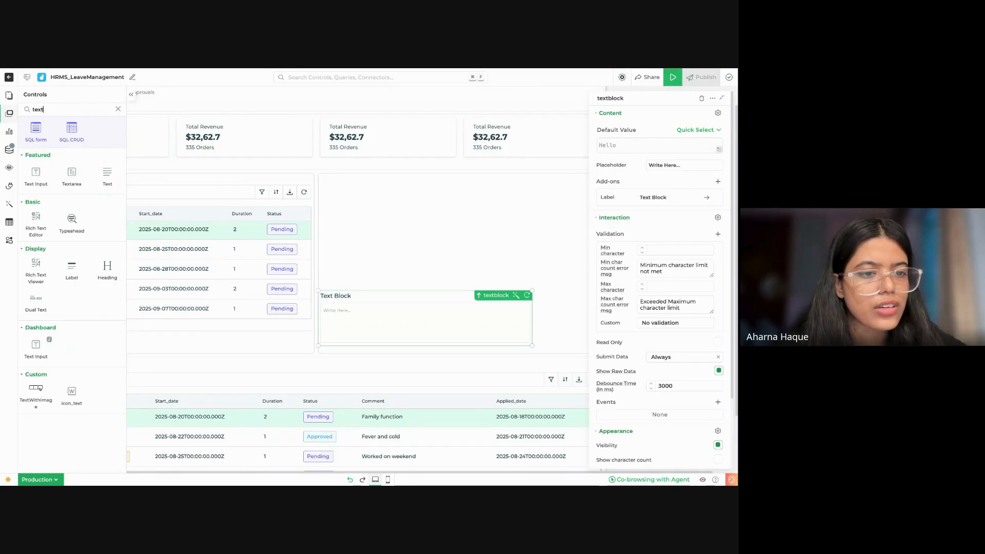
# Step: Add a Heading control and place it at the top of the container beside Pending Requests
pyautogui.click(108, 269)
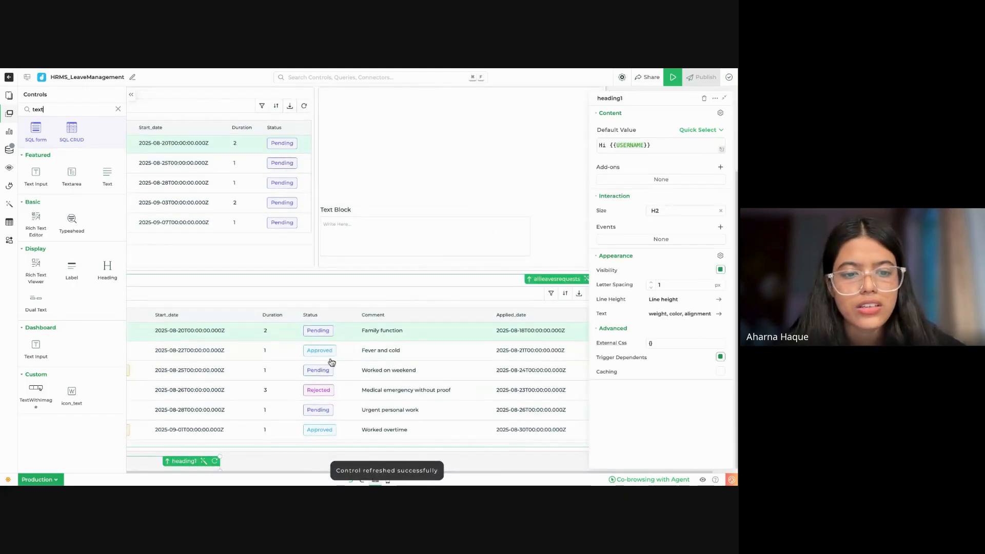
pyautogui.moveTo(155, 464); pyautogui.dragTo(411, 114)
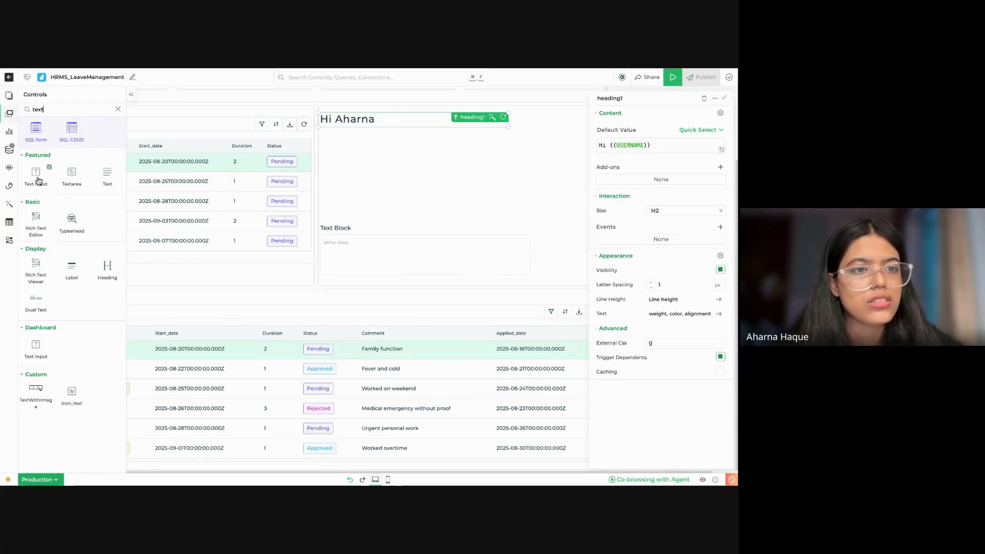
# Step: Add Text Input controls, placing one directly under the heading and another offset between it and the text block
pyautogui.moveTo(36, 178); pyautogui.dragTo(174, 457)
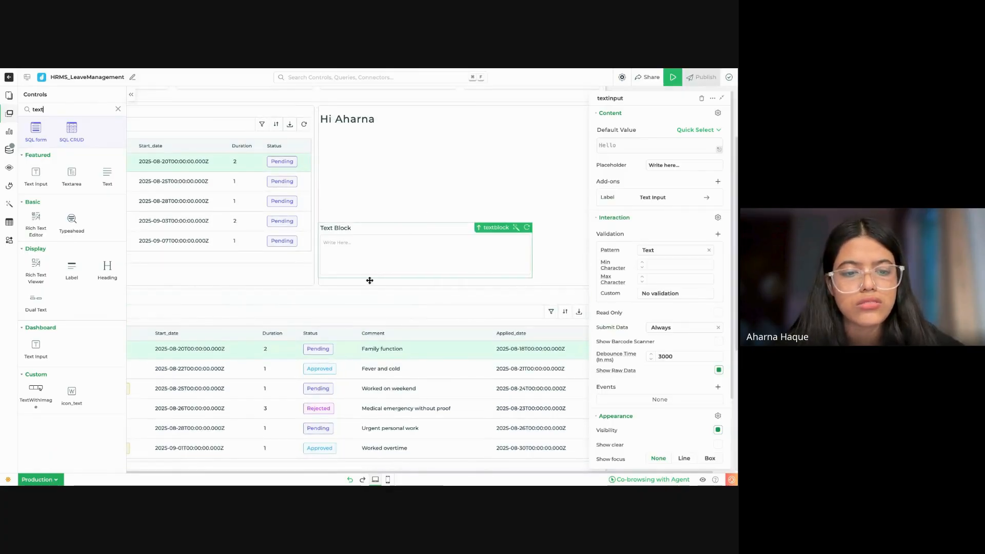
pyautogui.scroll(-2, 324, 372)
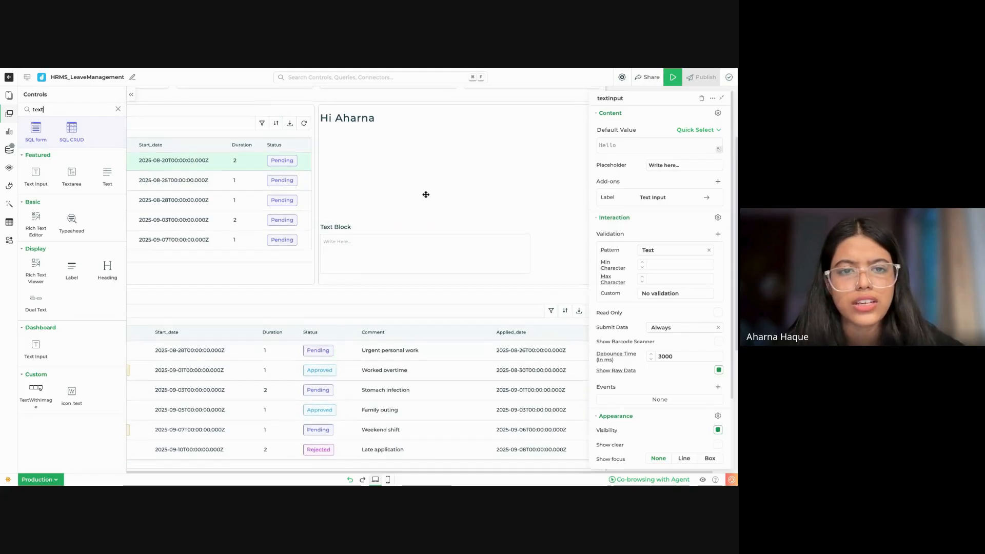
pyautogui.scroll(-4, 424, 193)
pyautogui.scroll(6, 425, 195)
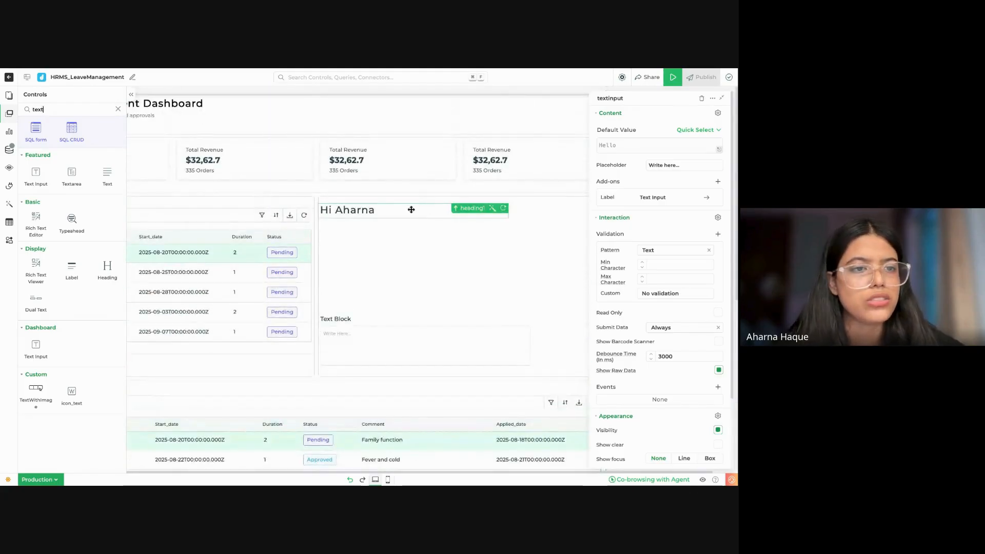
pyautogui.moveTo(43, 178); pyautogui.dragTo(398, 234)
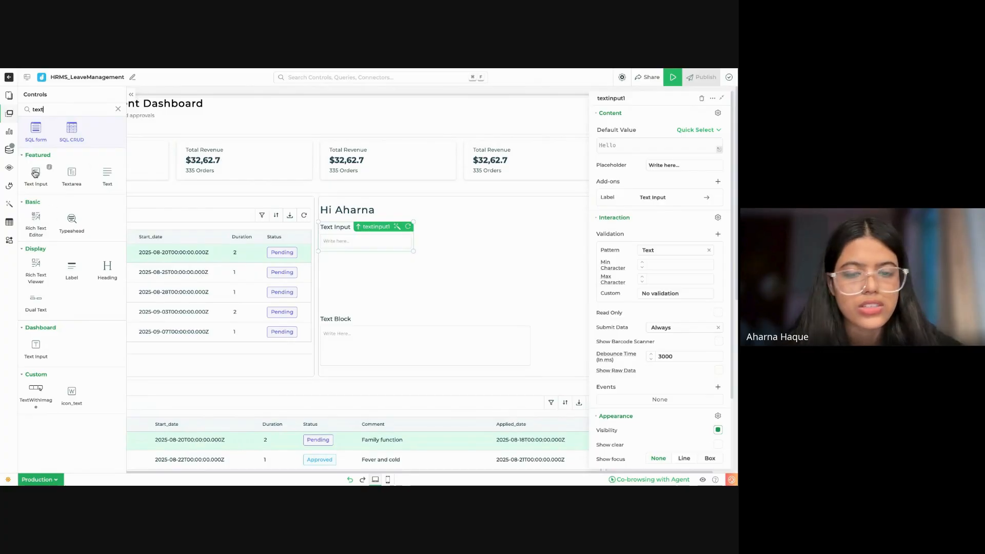
pyautogui.moveTo(35, 173); pyautogui.dragTo(436, 272)
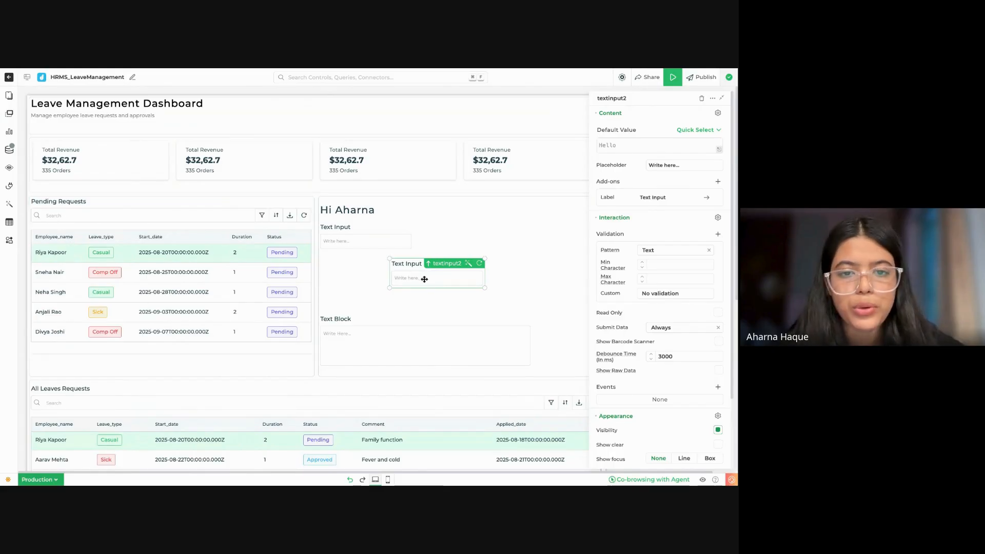
pyautogui.click(354, 209)
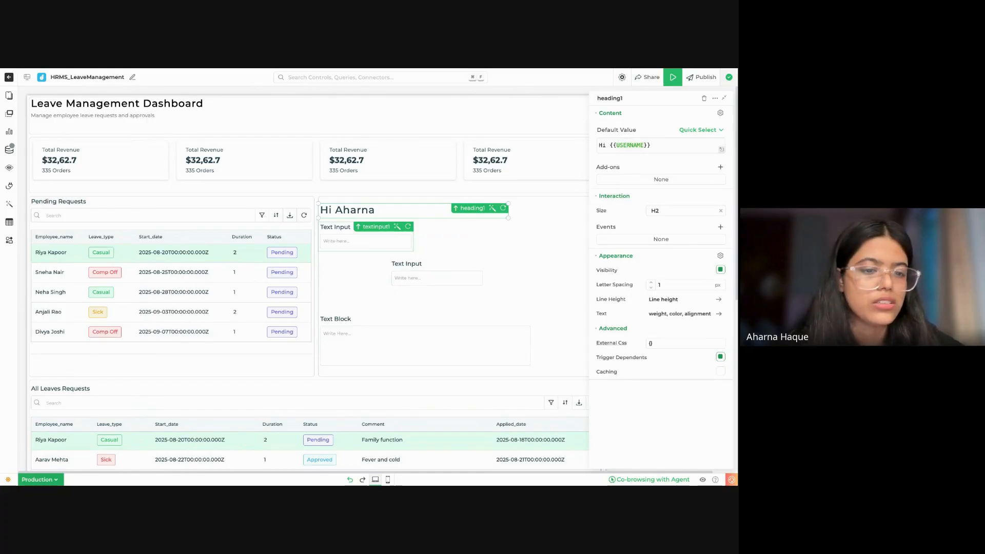
pyautogui.scroll(-3, 351, 324)
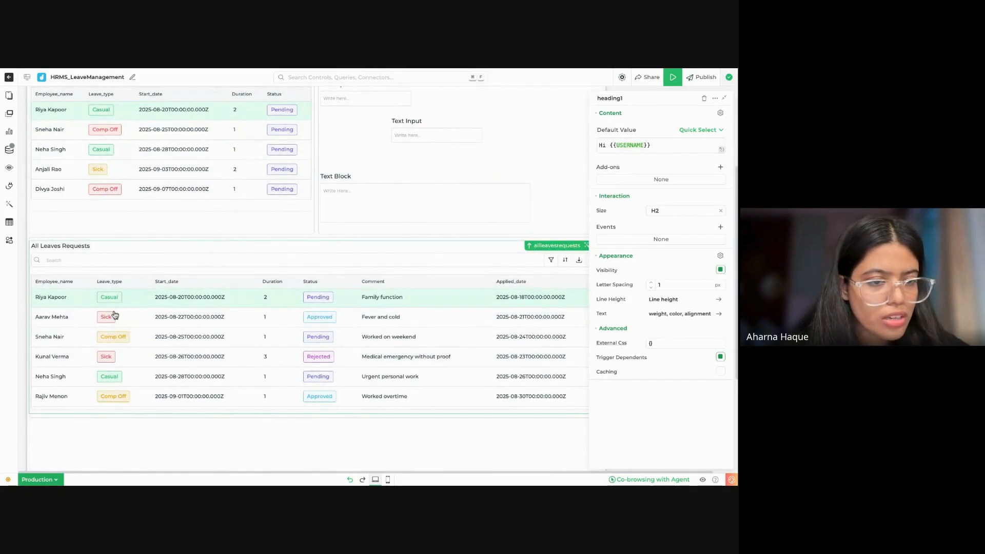
pyautogui.scroll(2, 329, 215)
pyautogui.click(389, 176)
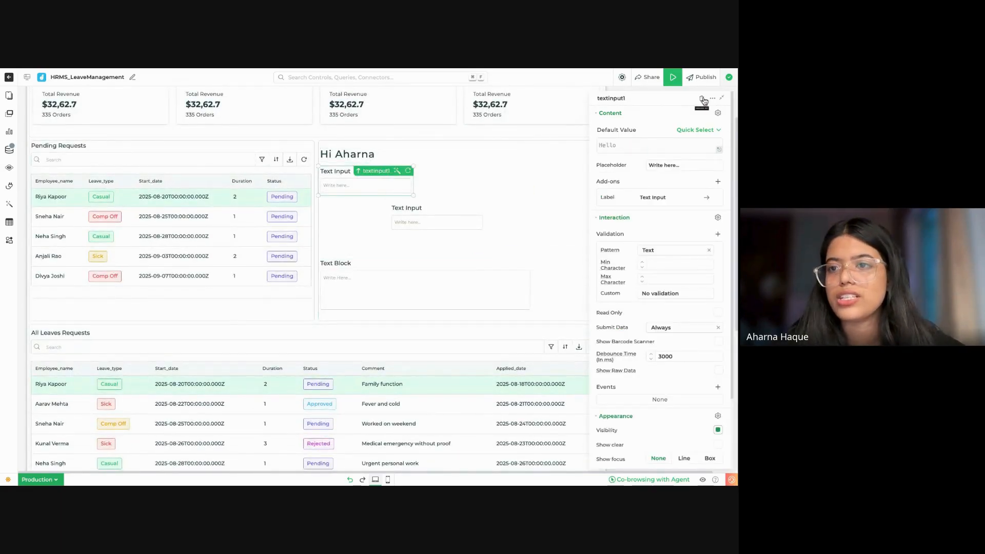
# Step: Search the controls for select and add a Select Bar directly below the first text input in the container
pyautogui.click(8, 95)
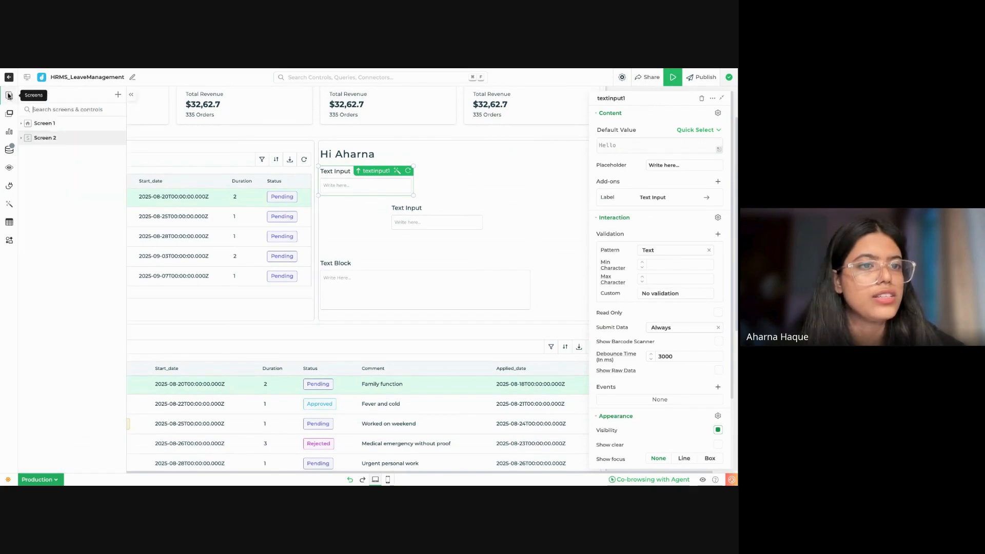
pyautogui.click(9, 114)
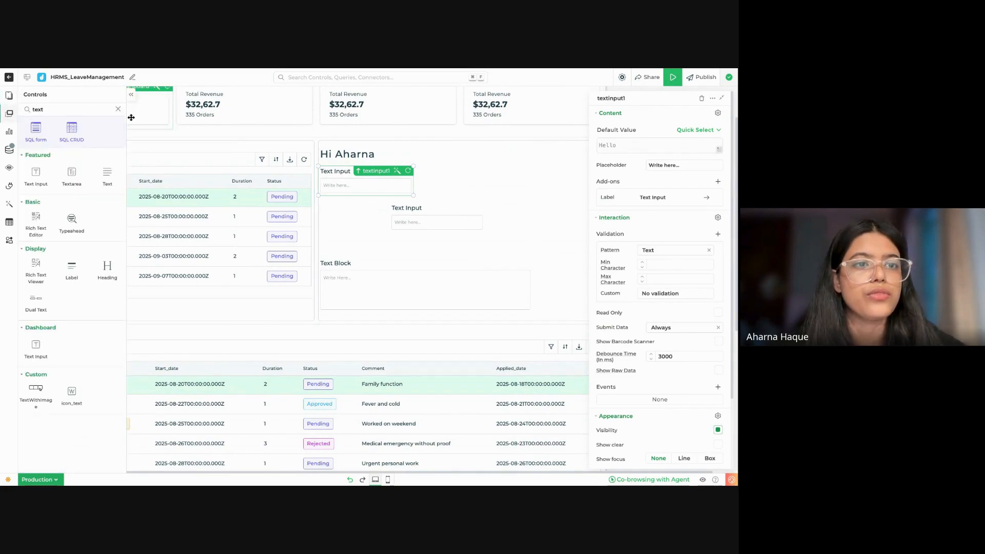
pyautogui.click(118, 109)
pyautogui.write('select')
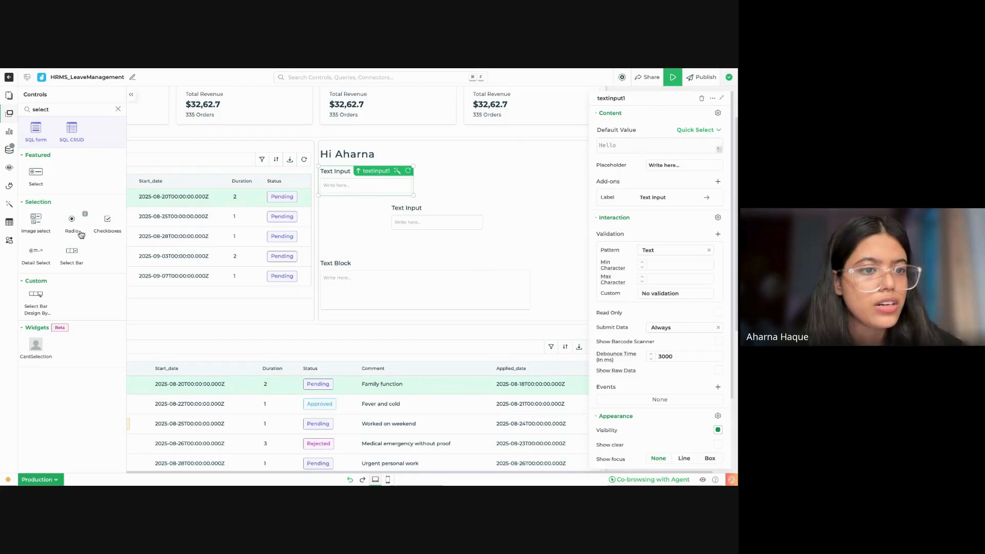
pyautogui.moveTo(78, 258); pyautogui.dragTo(390, 197)
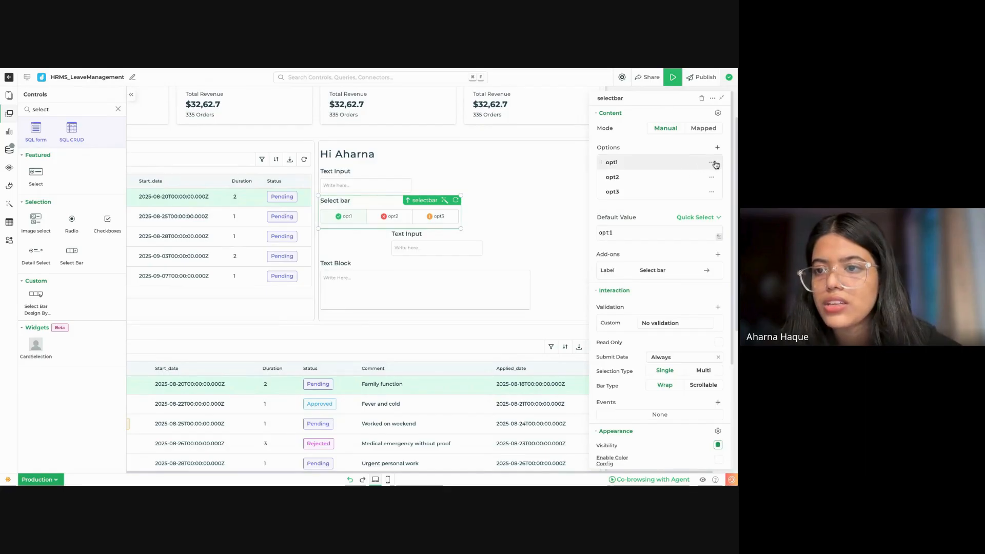
# Step: Delete the three default options opt1, opt2 and opt3 from the select bar
pyautogui.click(712, 162)
pyautogui.click(708, 184)
pyautogui.click(712, 162)
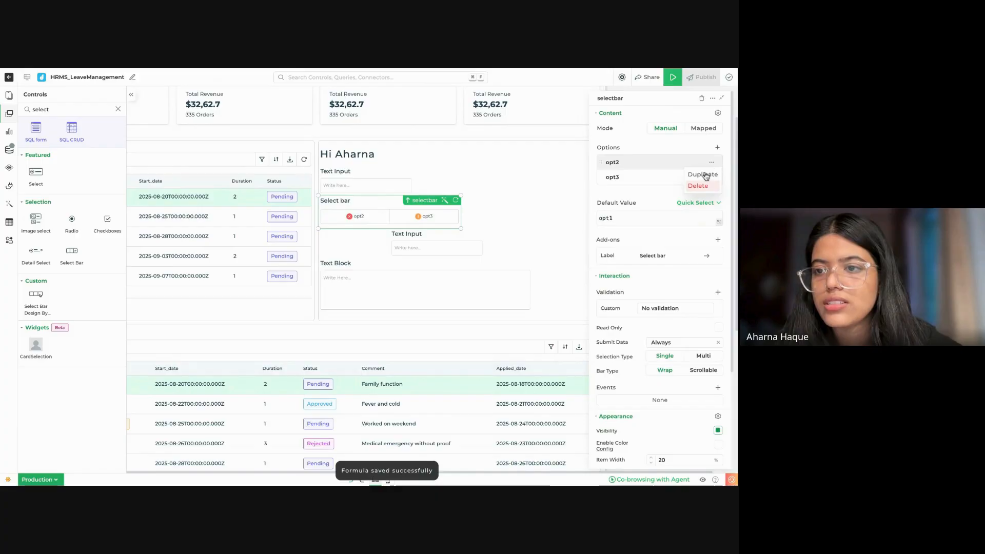
pyautogui.click(698, 185)
pyautogui.click(712, 162)
pyautogui.click(700, 185)
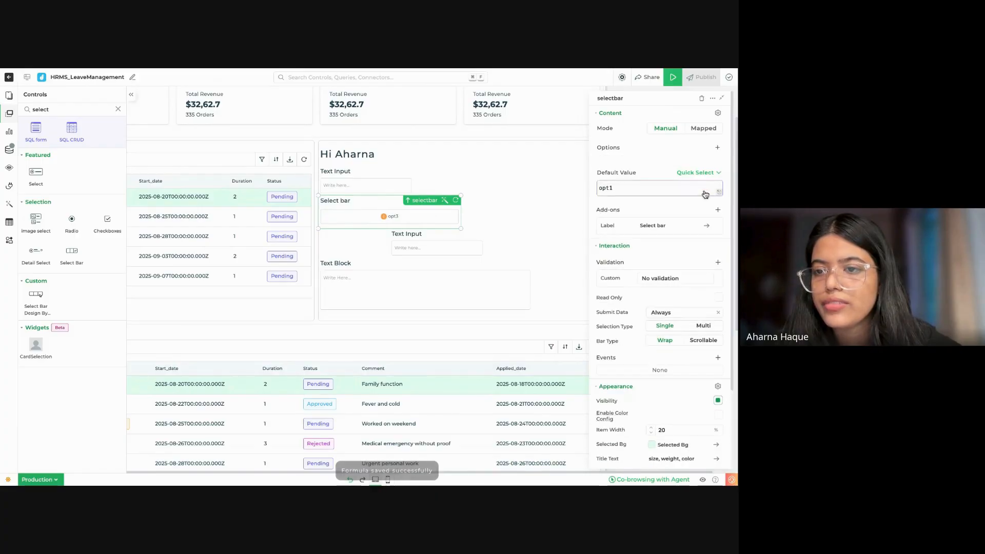
# Step: Add a select bar option with the value Casual Leave and save it
pyautogui.click(718, 147)
pyautogui.click(644, 163)
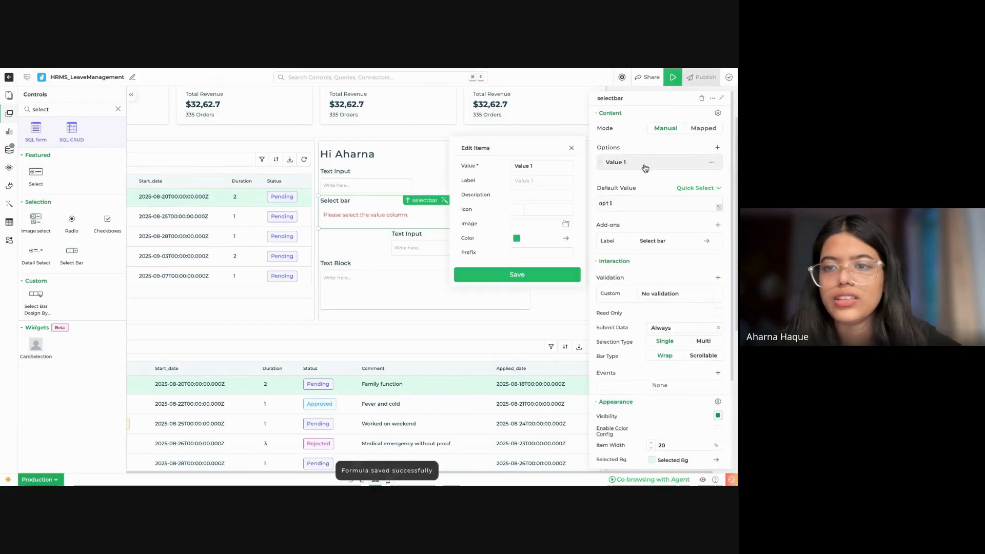
pyautogui.press('BackSpace')
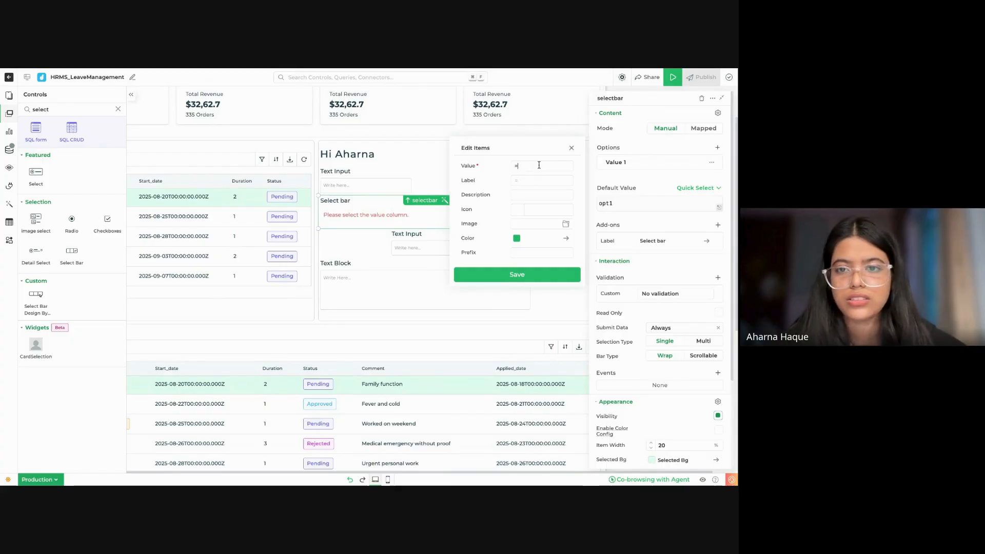
pyautogui.press('BackSpace')
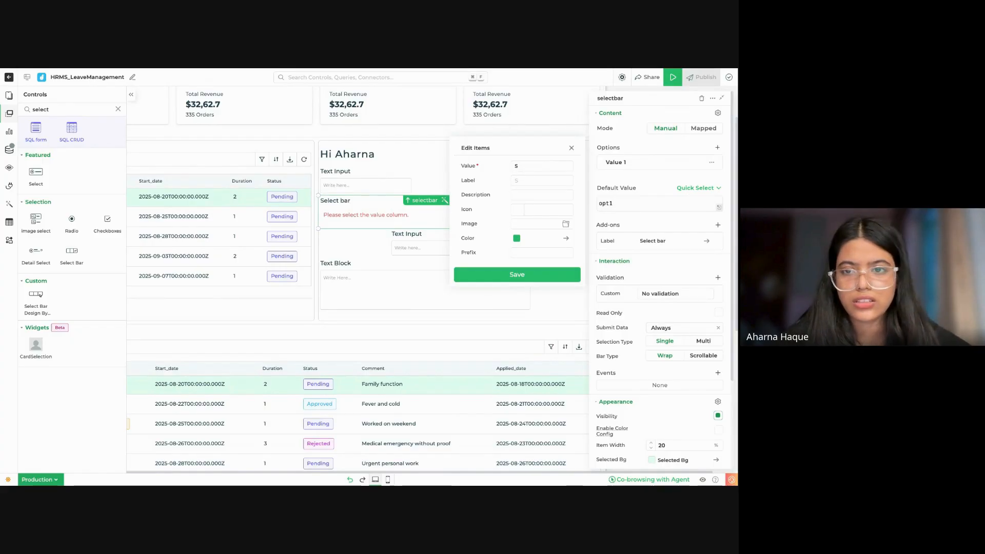
pyautogui.write('Casual Leave')
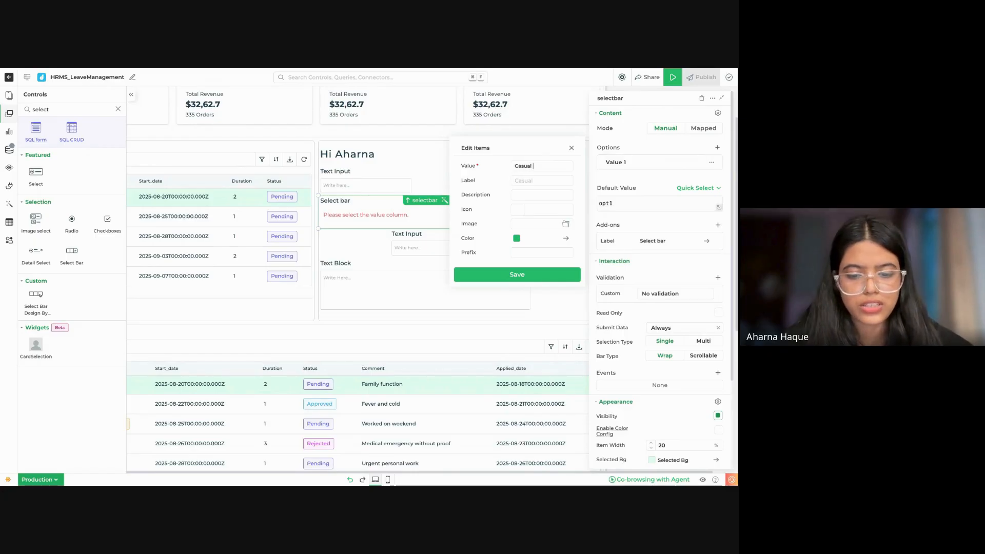
pyautogui.click(539, 275)
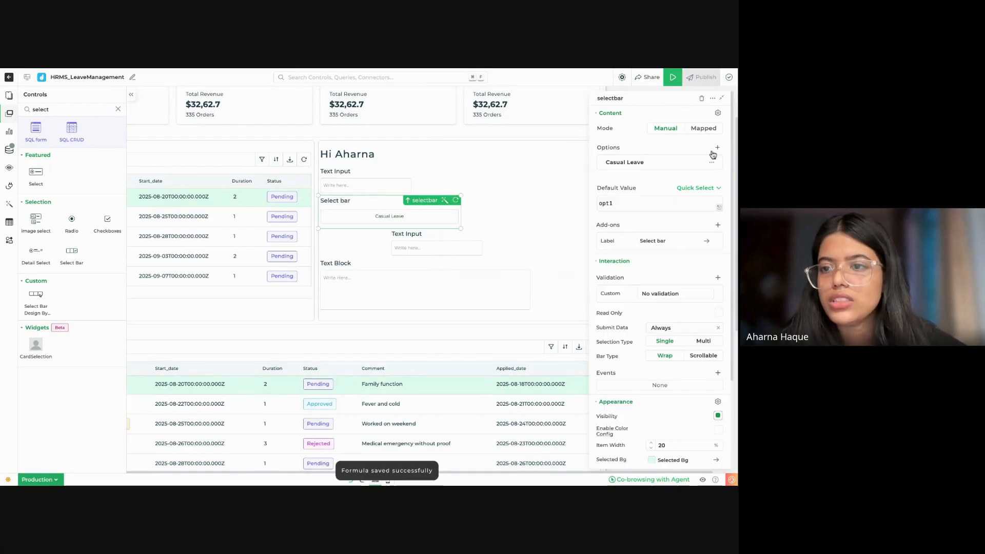
# Step: Add a second select bar option with the value Sick Leave and save it
pyautogui.click(718, 148)
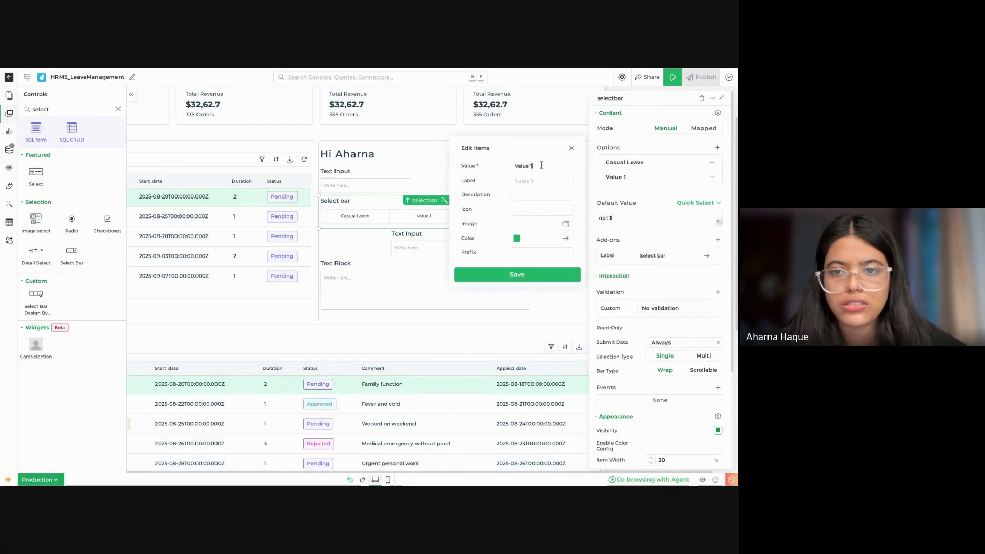
pyautogui.tripleClick(541, 165)
pyautogui.write('Sick Leave')
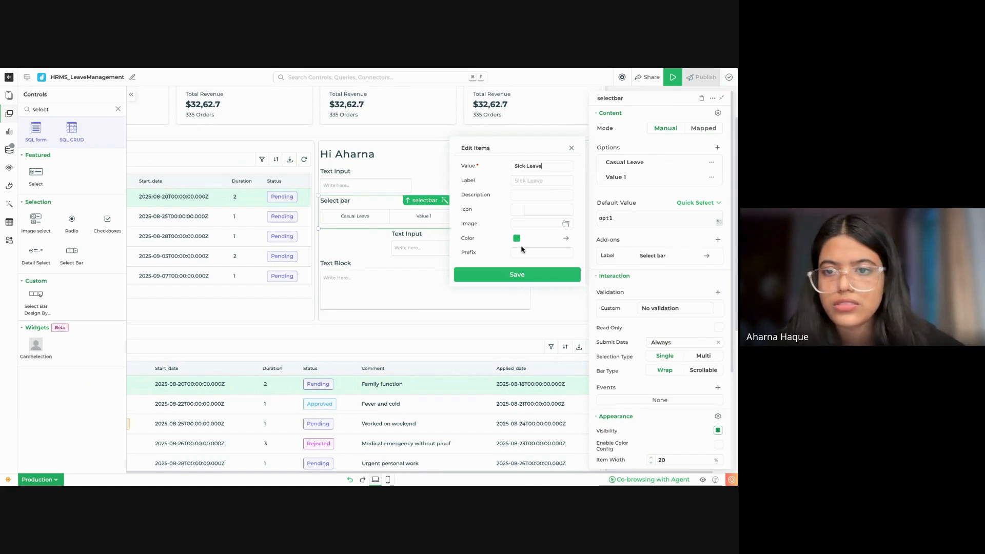
pyautogui.click(519, 277)
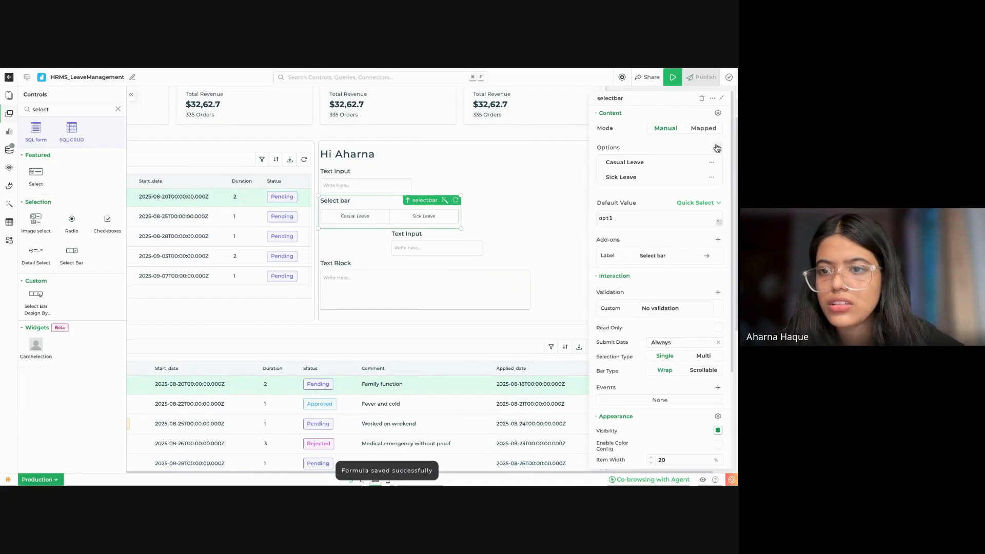
# Step: Add a third select bar option with the value Comp Off and save it
pyautogui.click(717, 148)
pyautogui.click(640, 192)
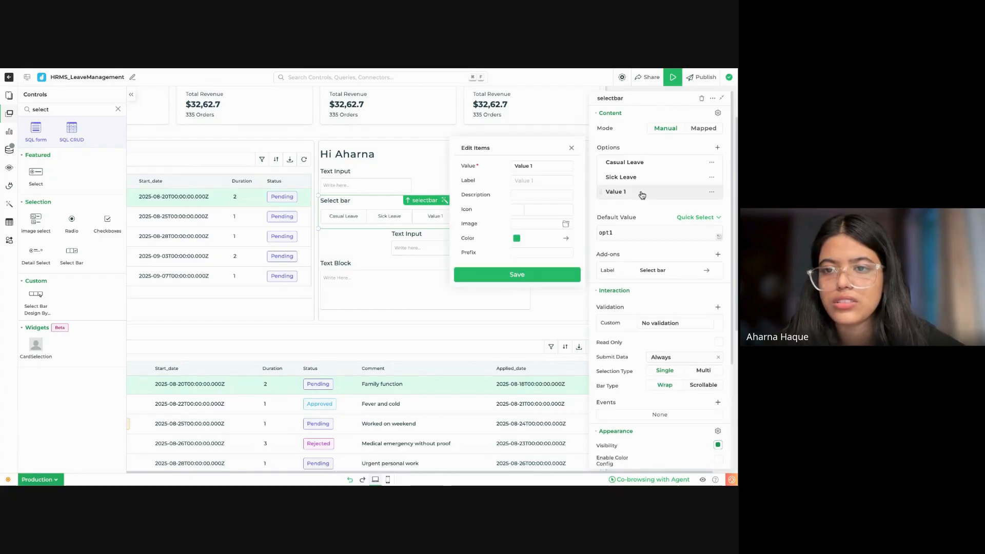
pyautogui.tripleClick(544, 169)
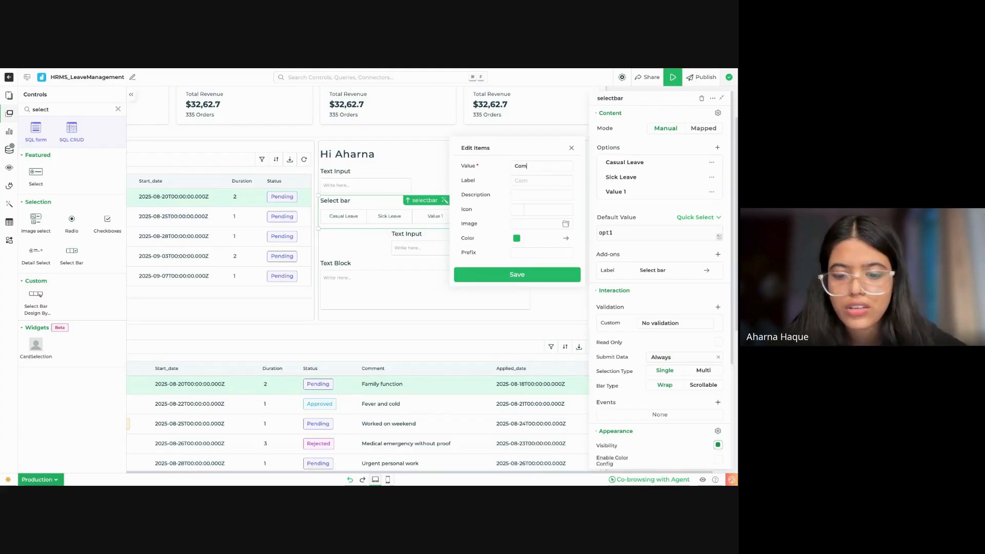
pyautogui.write('Comp Off')
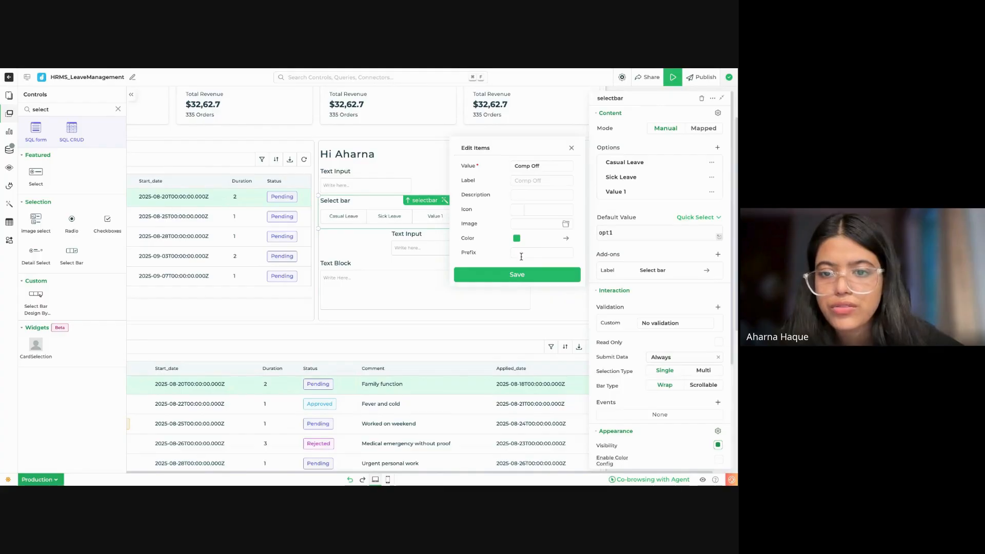
pyautogui.click(516, 276)
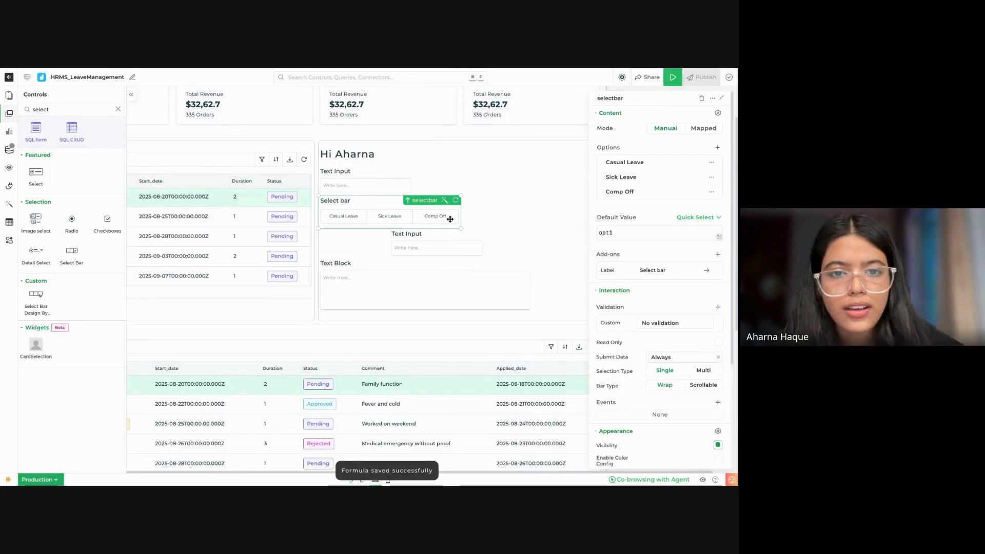
pyautogui.scroll(-1, 452, 215)
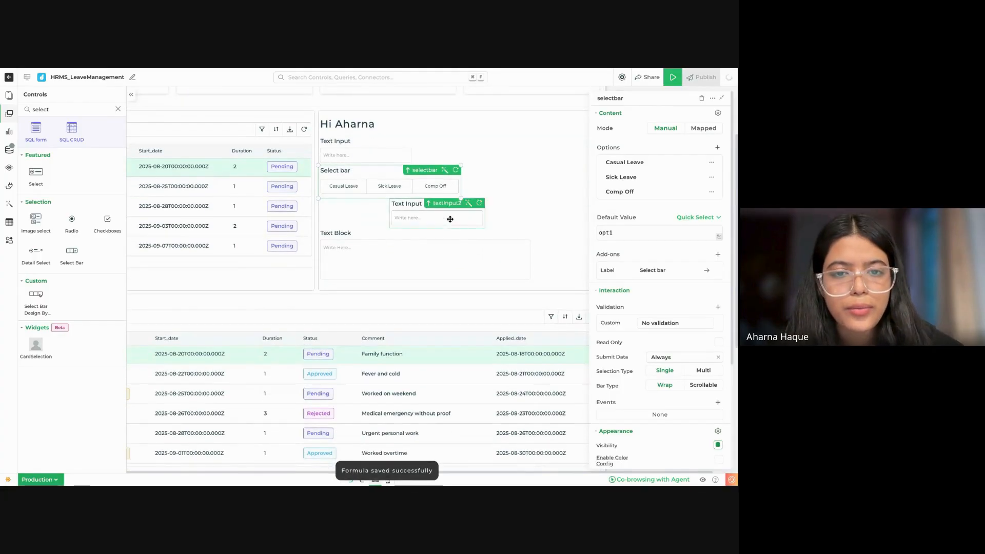
# Step: Change the label text of the leave options select bar to Leave Type
pyautogui.click(663, 272)
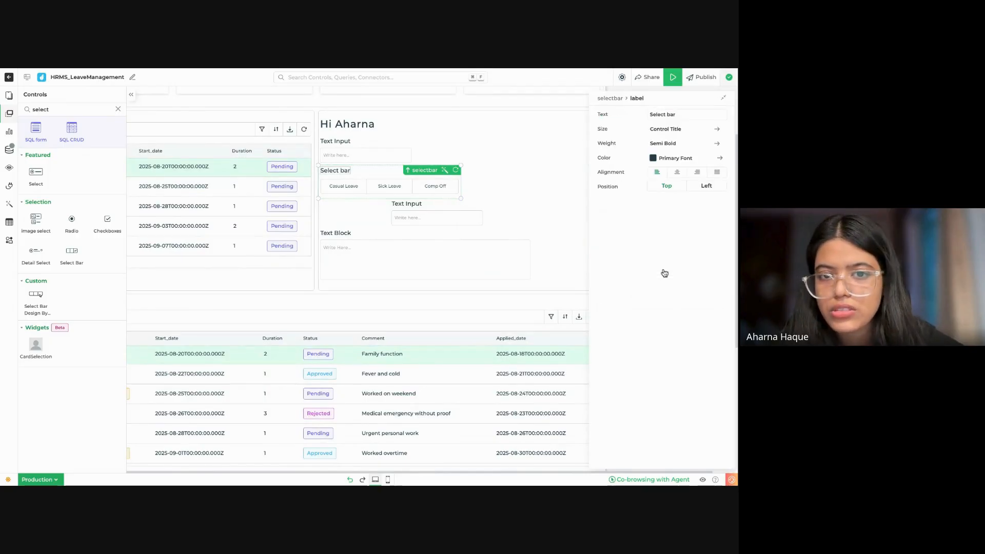
pyautogui.tripleClick(688, 117)
pyautogui.press('BackSpace')
pyautogui.write('Leave Type')
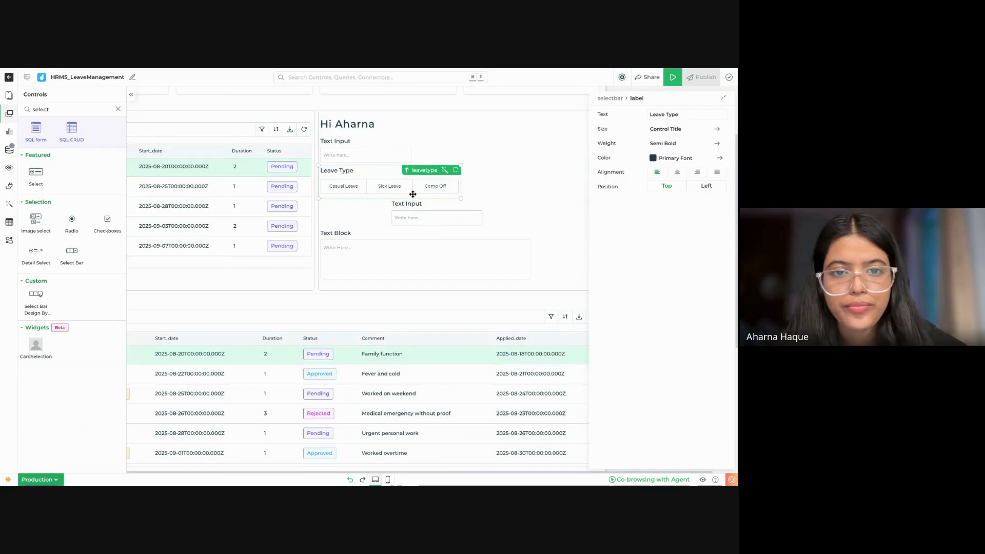
# Step: Align the lower text input with the form's left edge and add another Select Bar control directly below Leave Type
pyautogui.click(385, 153)
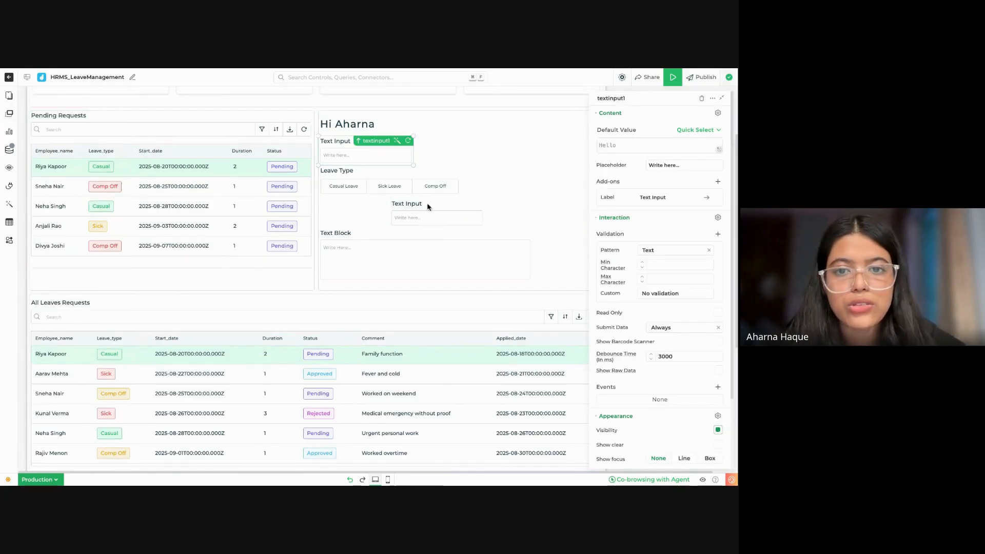
pyautogui.moveTo(434, 222); pyautogui.dragTo(435, 222)
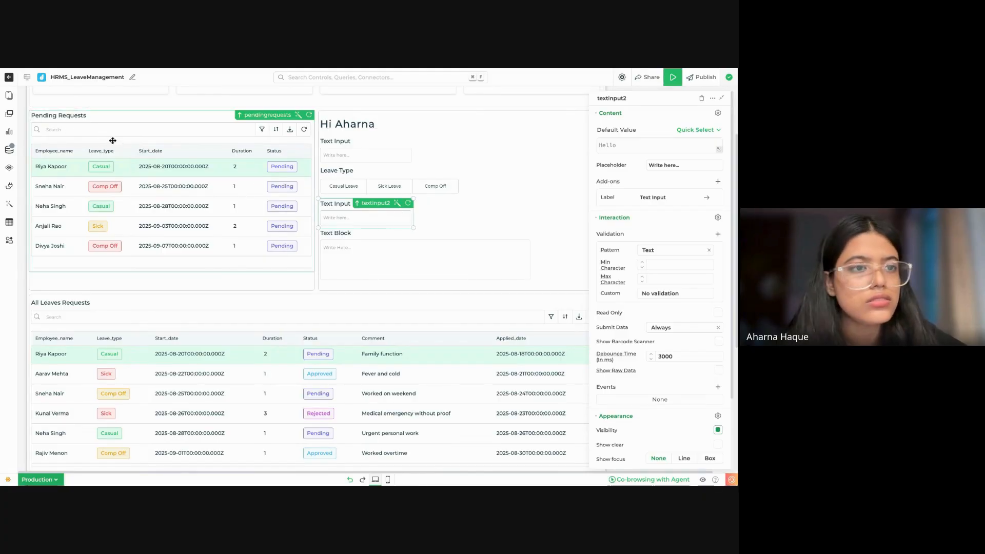
pyautogui.click(9, 96)
pyautogui.click(9, 114)
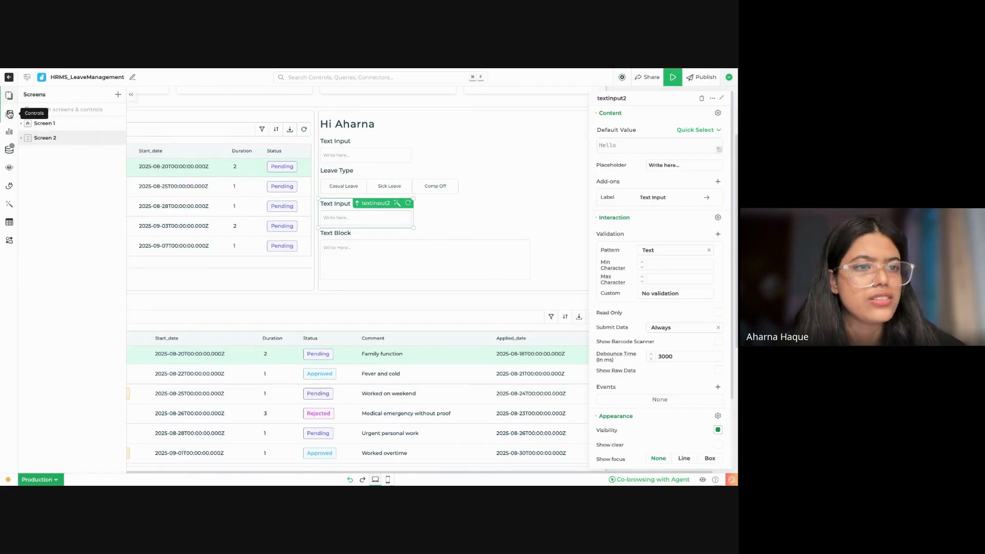
pyautogui.write('select')
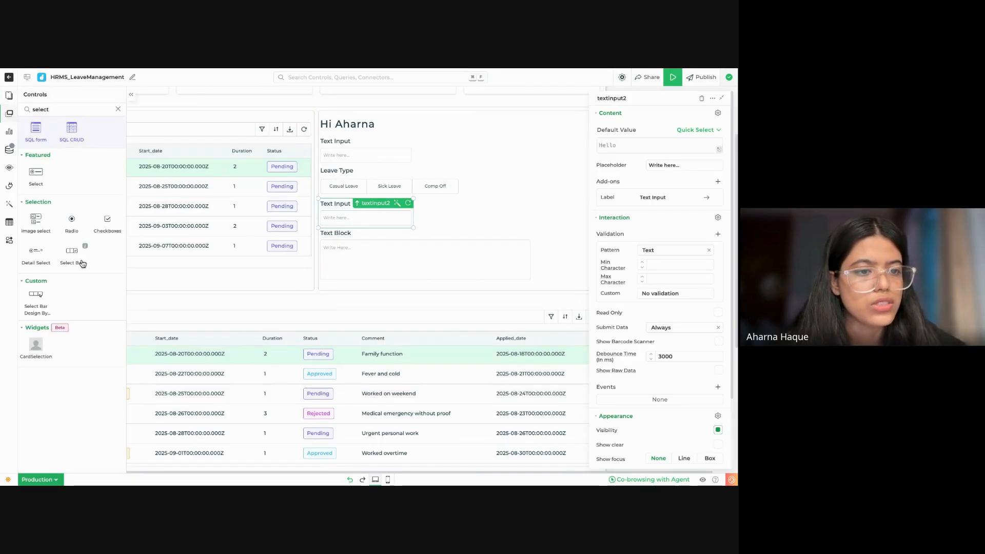
pyautogui.moveTo(82, 263); pyautogui.dragTo(435, 199)
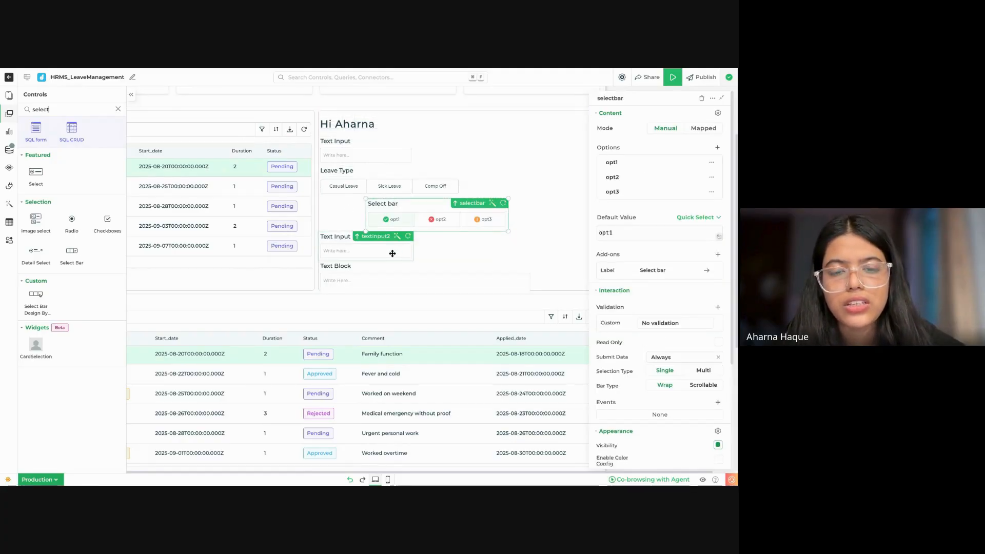
# Step: Delete the default options opt1, opt2 and opt3 from the new select bar below Leave Type
pyautogui.click(711, 162)
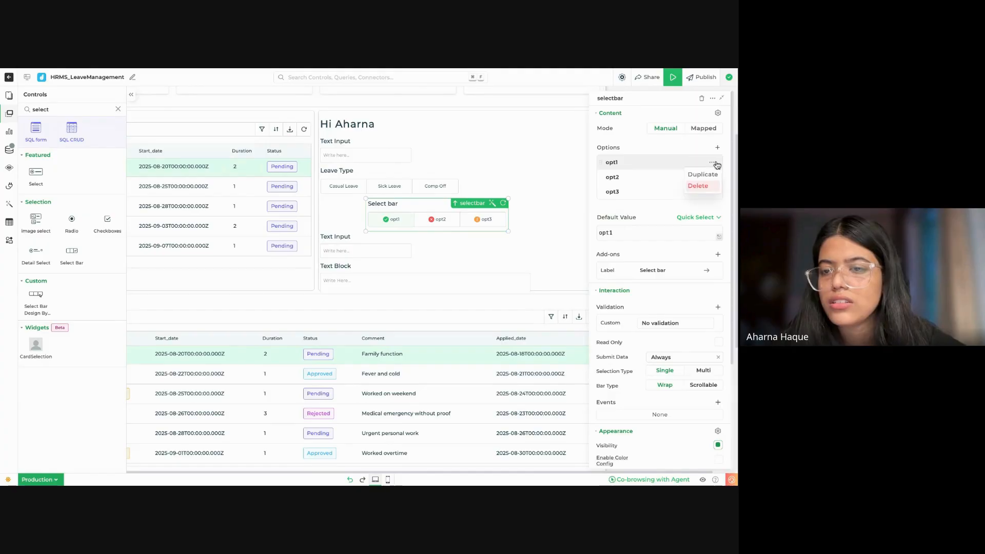
pyautogui.click(703, 187)
pyautogui.click(712, 163)
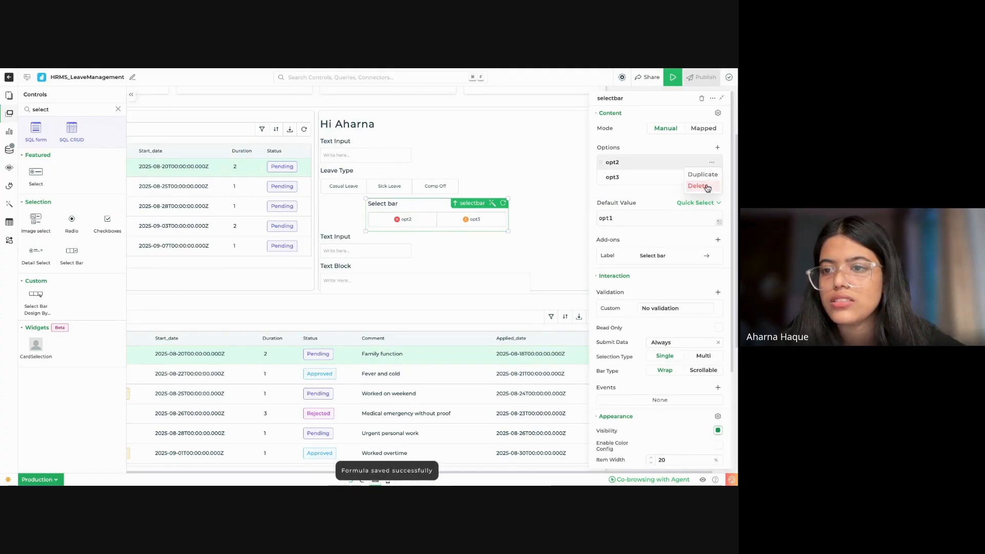
pyautogui.click(704, 188)
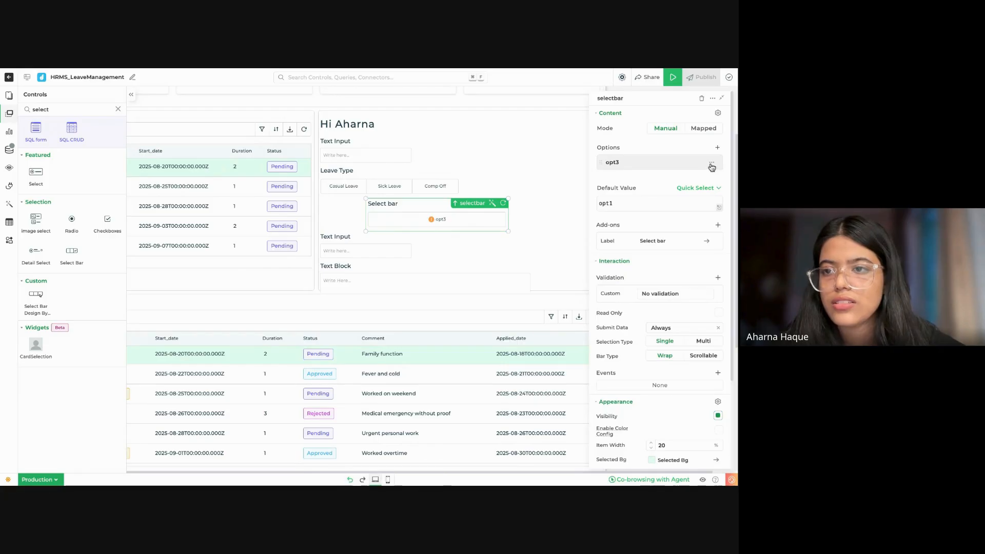
pyautogui.click(712, 163)
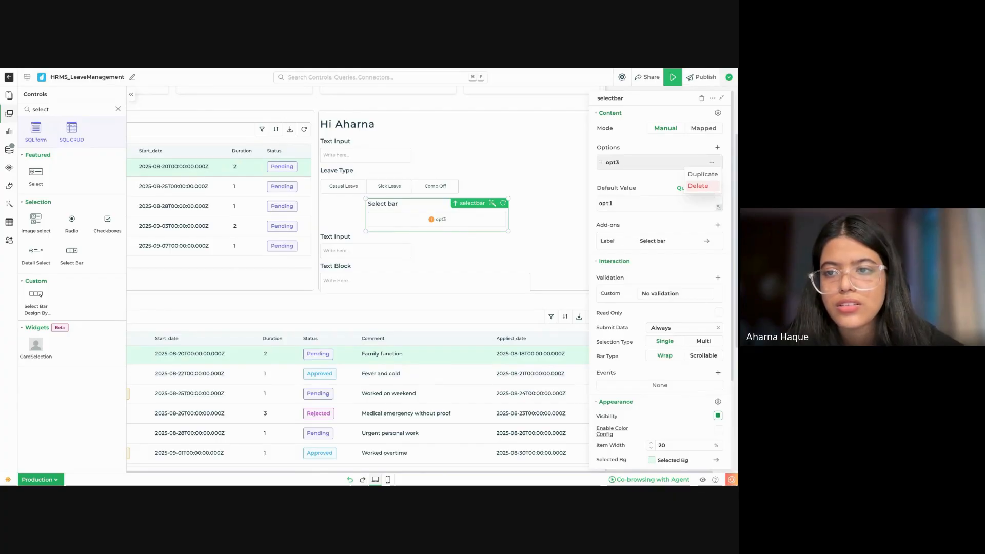
pyautogui.click(709, 186)
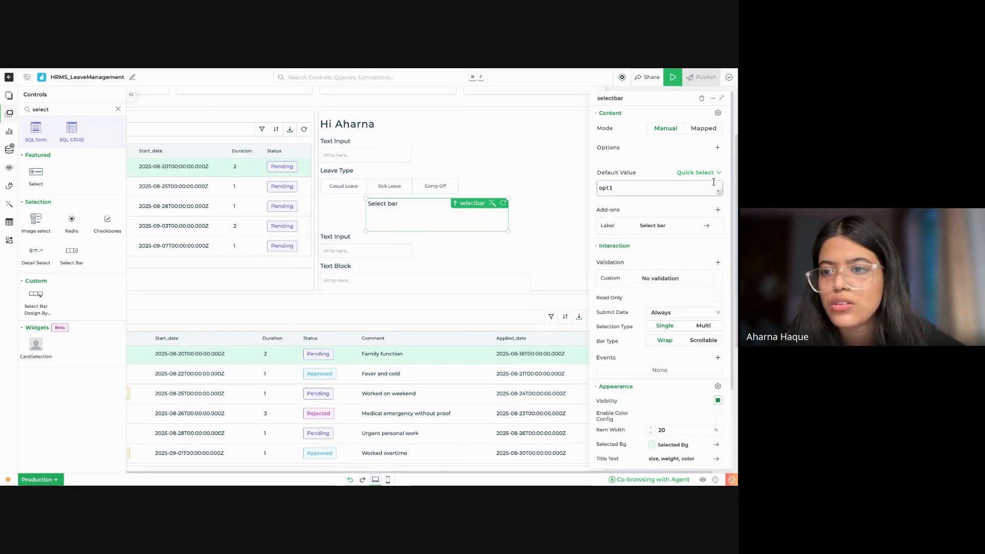
# Step: Add an option with the value Pending to the new select bar and save it
pyautogui.click(718, 149)
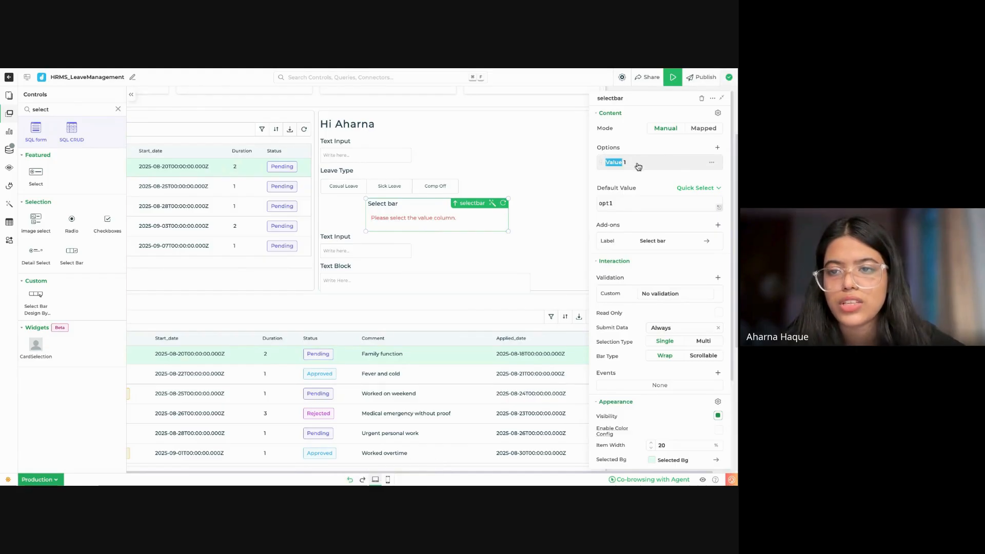
pyautogui.click(636, 163)
pyautogui.click(536, 166)
pyautogui.press('BackSpace')
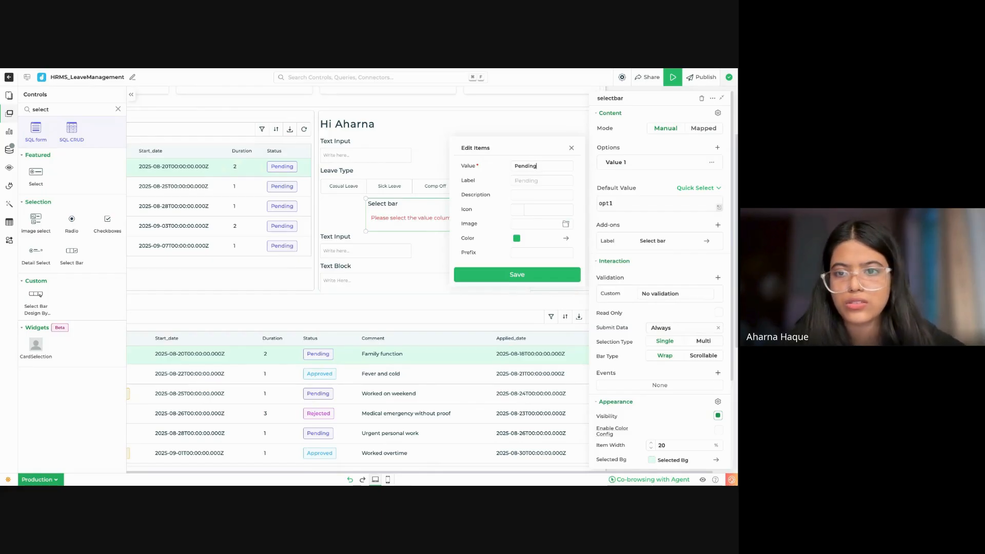
pyautogui.write('Pending')
pyautogui.click(517, 274)
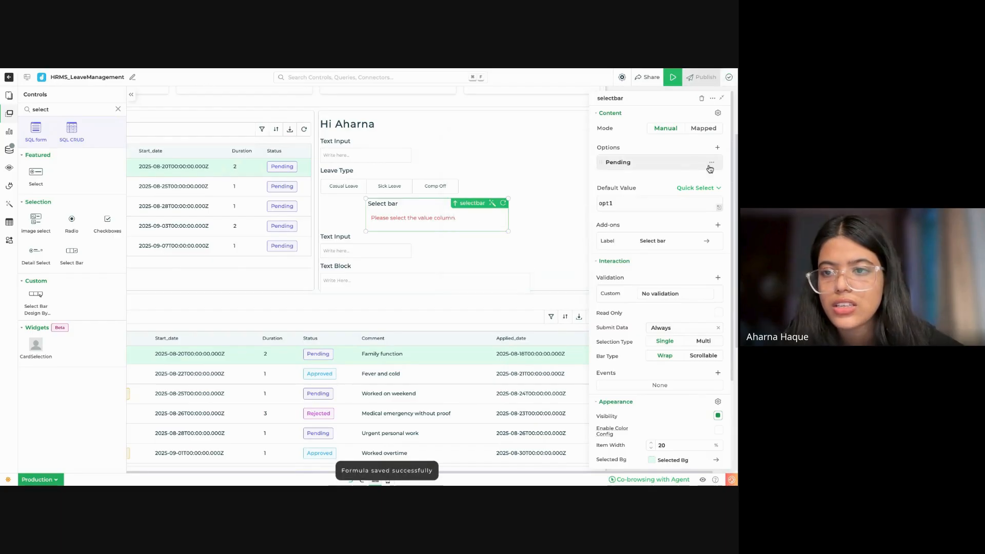
# Step: Add a second option with the value Approved to the new select bar and save it
pyautogui.click(717, 148)
pyautogui.click(664, 185)
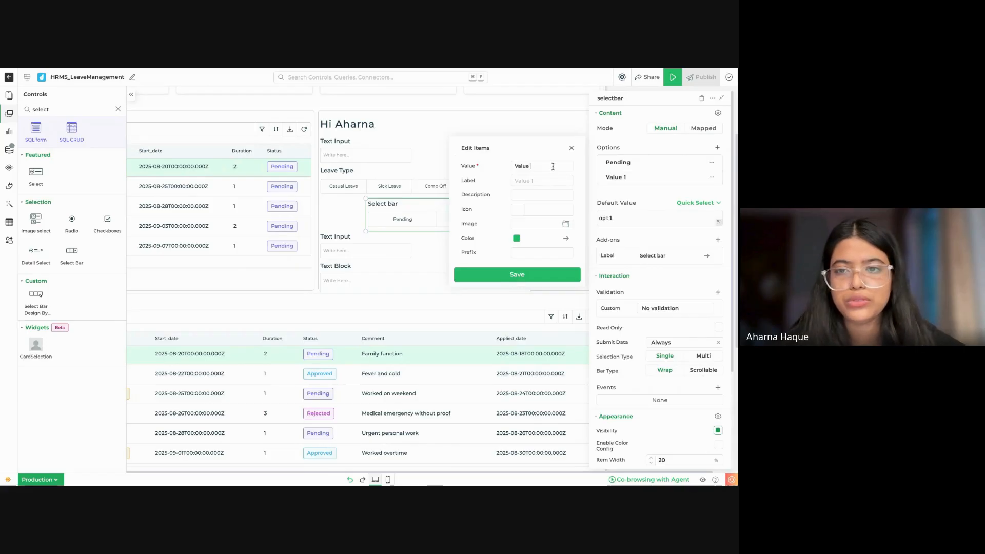
pyautogui.write('Approved')
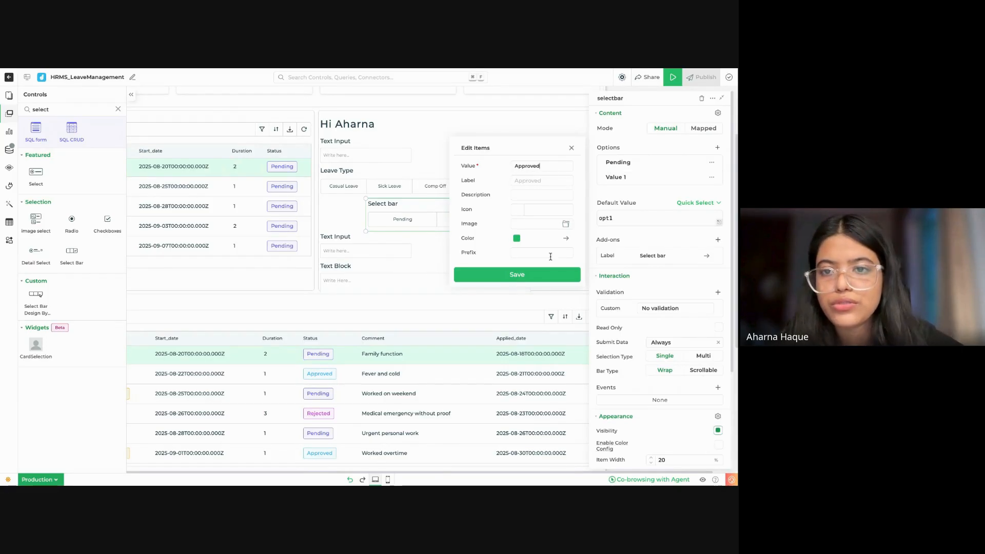
pyautogui.click(537, 279)
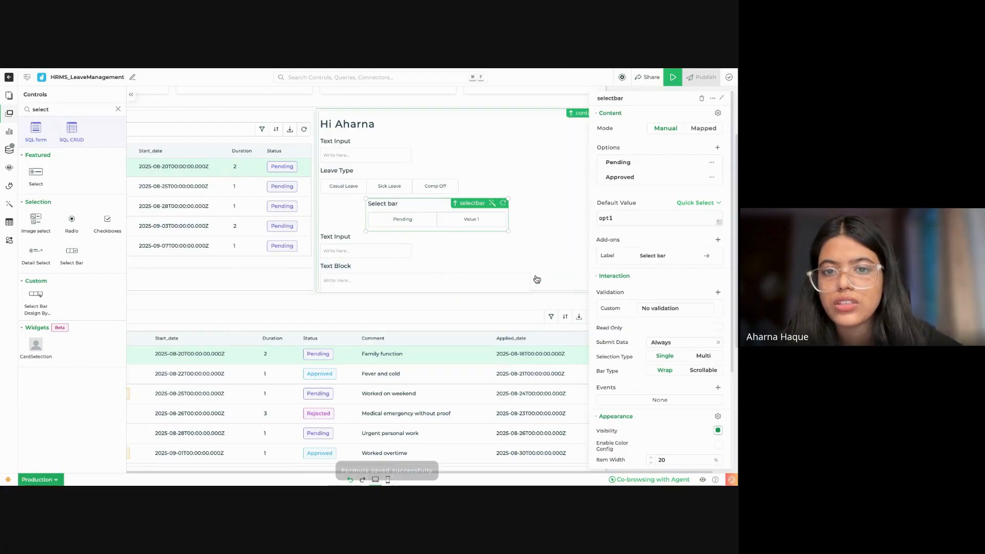
# Step: Add a third option with the value Rejected, colour it with the red Error Action Font, and save it
pyautogui.click(717, 149)
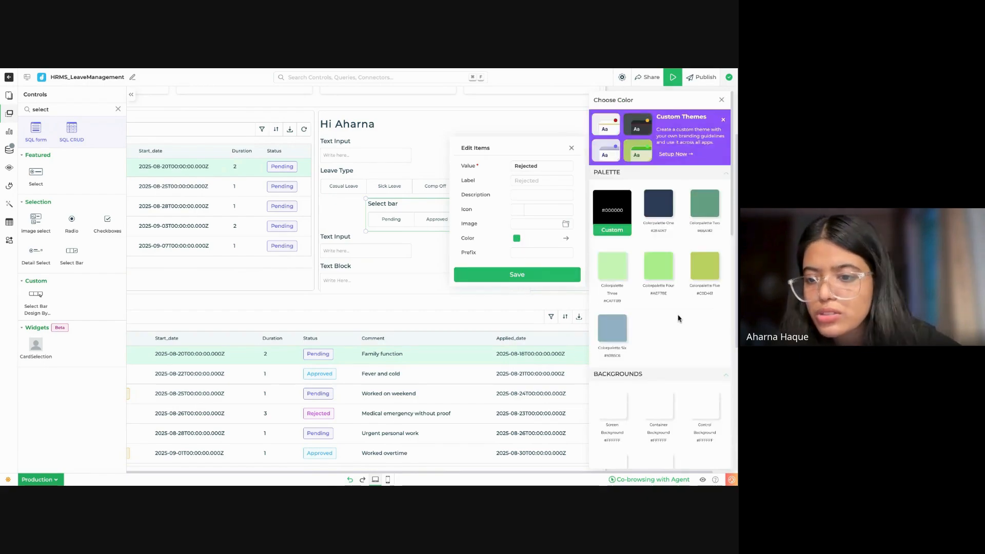
pyautogui.scroll(-10, 678, 318)
pyautogui.click(611, 277)
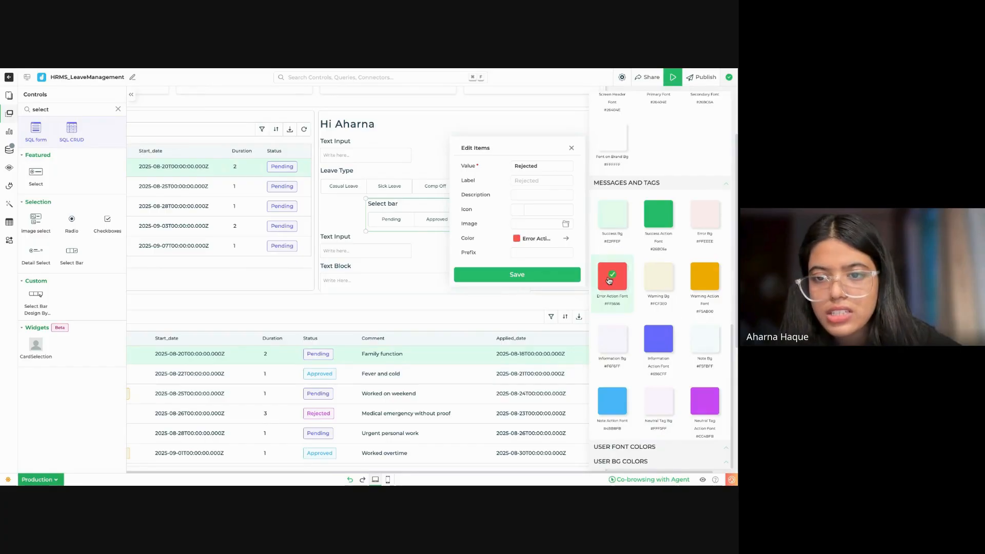
pyautogui.click(561, 274)
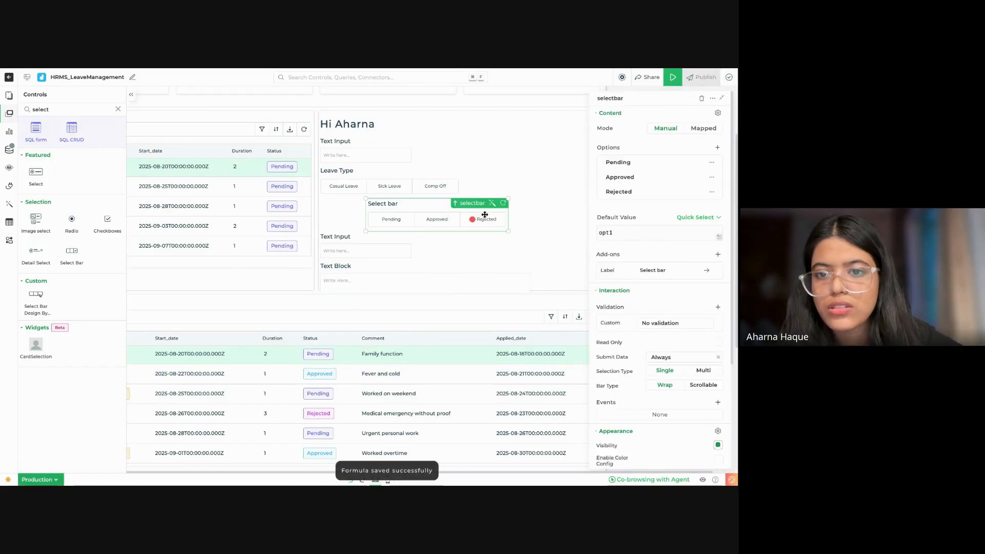
# Step: Set the Pending option's colour to the amber Warning Action Font and save it
pyautogui.click(653, 177)
pyautogui.click(657, 163)
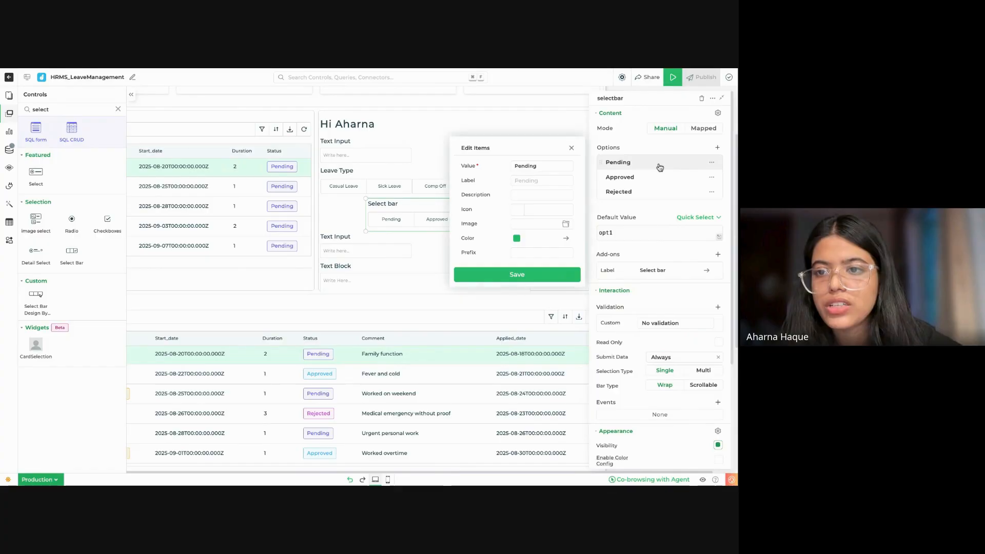
pyautogui.click(566, 238)
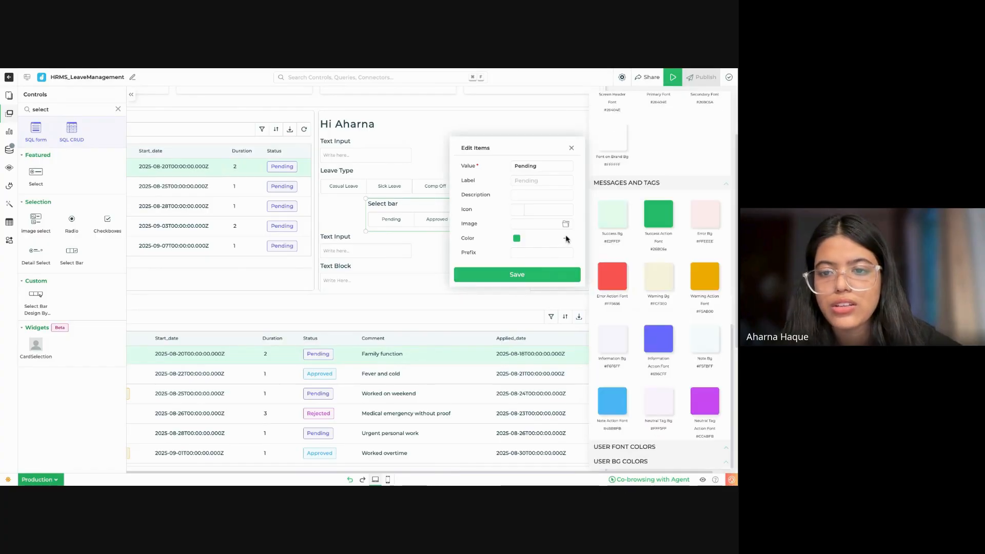
pyautogui.click(711, 269)
pyautogui.click(517, 275)
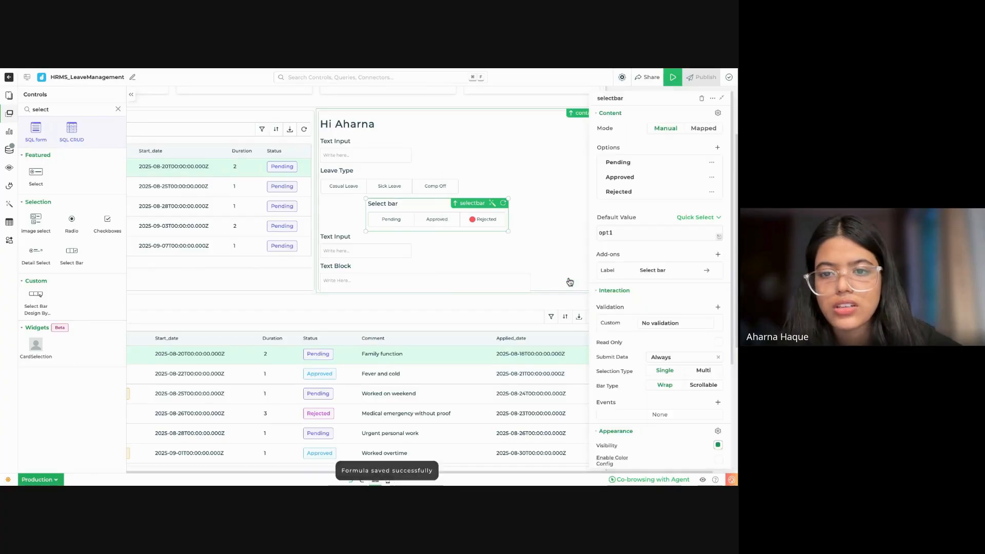
# Step: Set the Approved option's colour to the green Success Action Font and save it
pyautogui.click(693, 177)
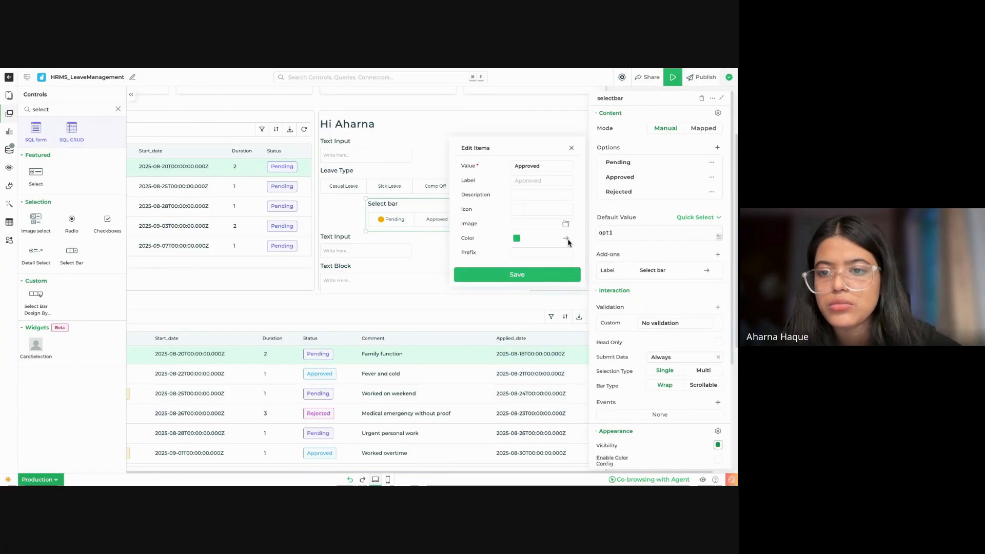
pyautogui.click(567, 239)
pyautogui.click(649, 231)
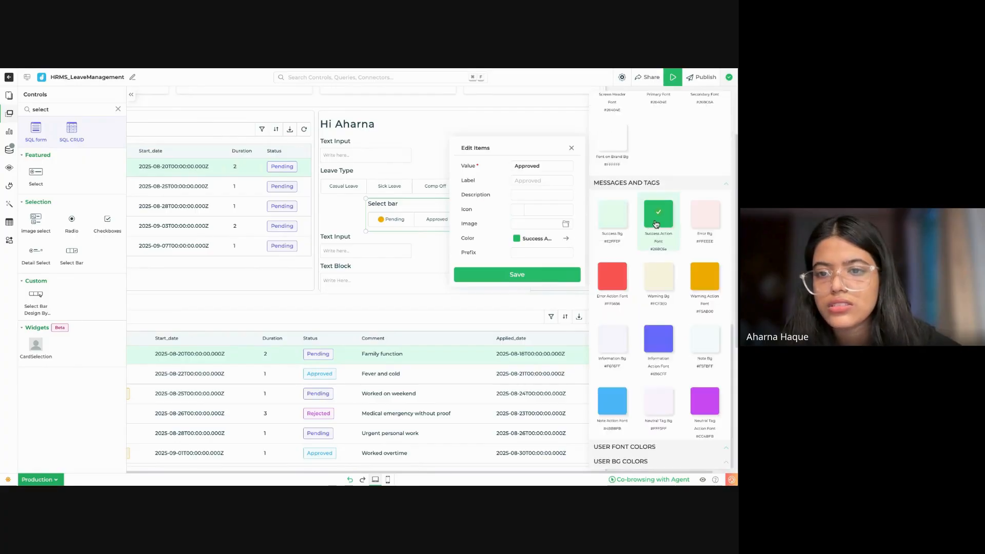
pyautogui.click(528, 278)
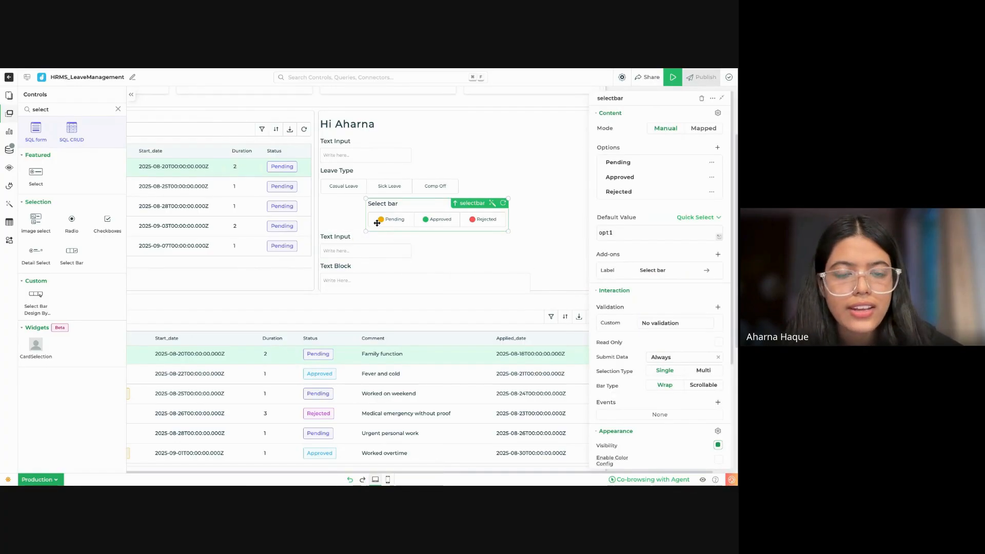
pyautogui.click(382, 273)
pyautogui.moveTo(382, 272); pyautogui.dragTo(383, 272)
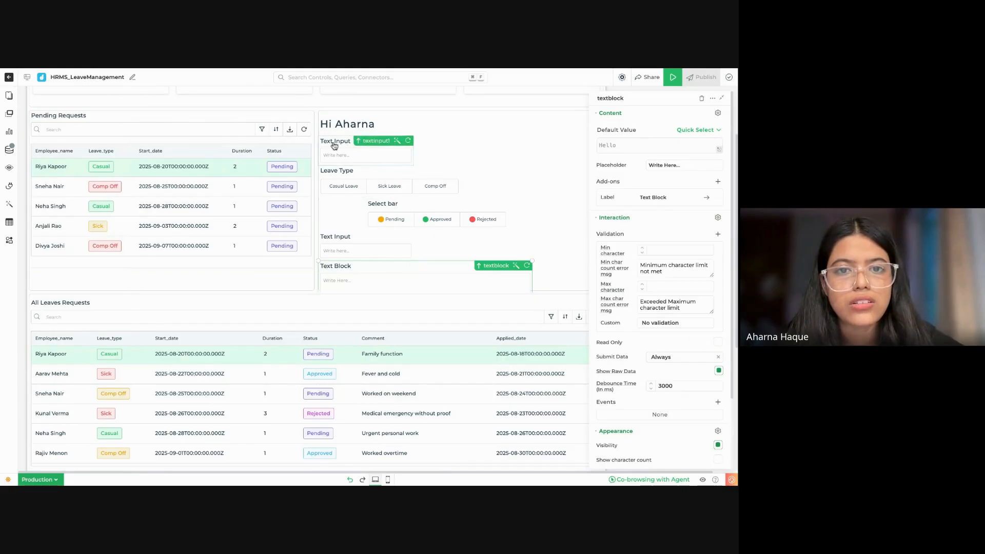
pyautogui.scroll(-3, 301, 332)
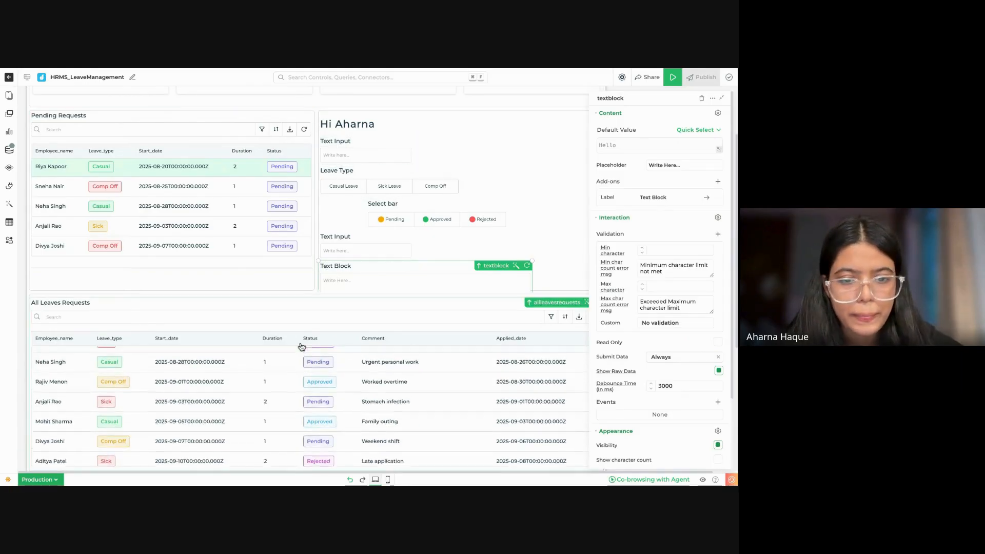
pyautogui.scroll(-3, 340, 280)
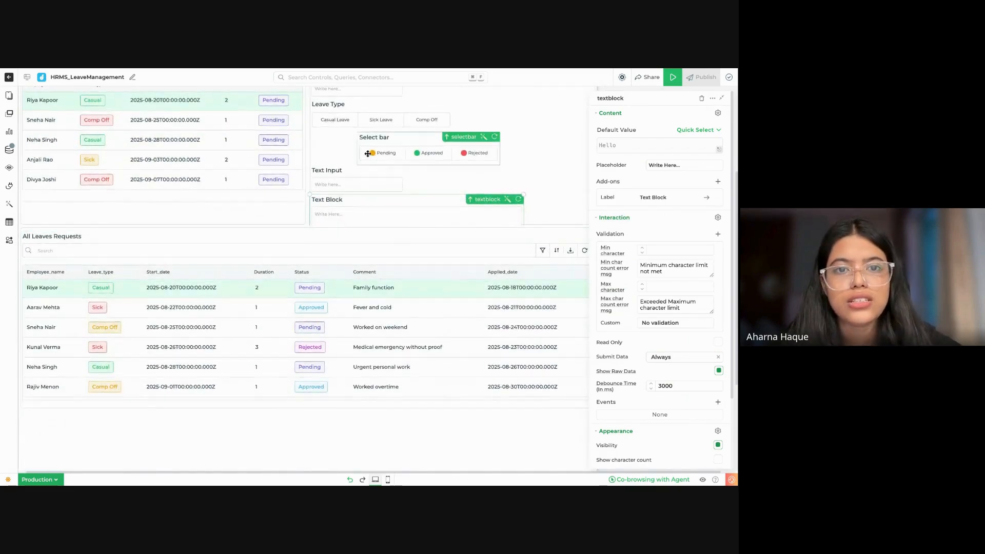
pyautogui.scroll(3, 364, 168)
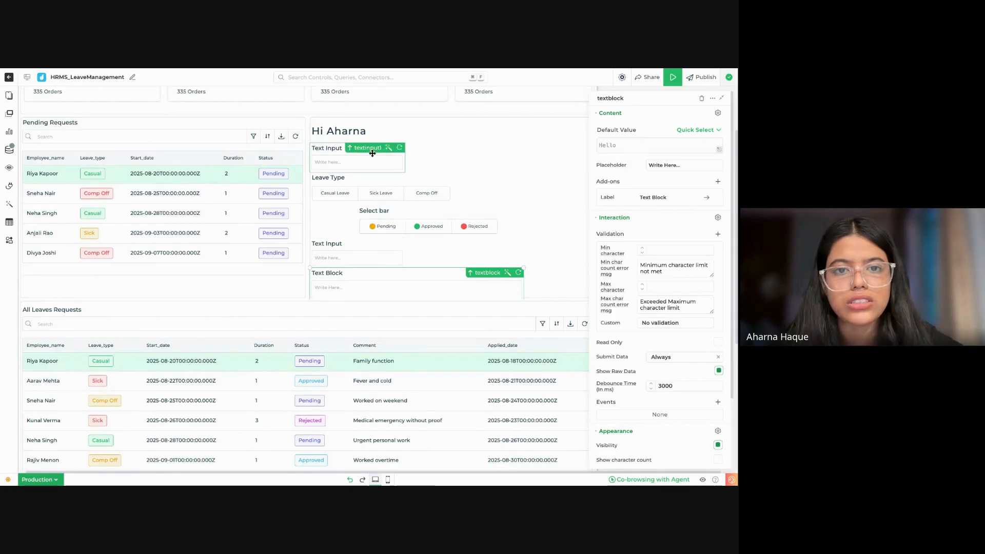
pyautogui.click(364, 132)
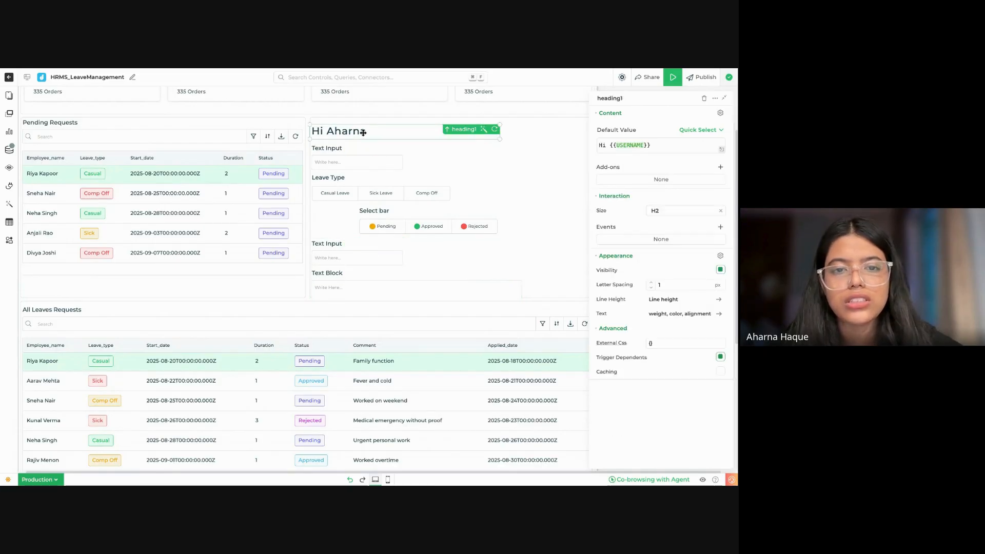
# Step: Delete both text inputs from the form and move the Pending/Approved/Rejected select bar to the form's left edge above the text block
pyautogui.click(380, 258)
pyautogui.click(702, 98)
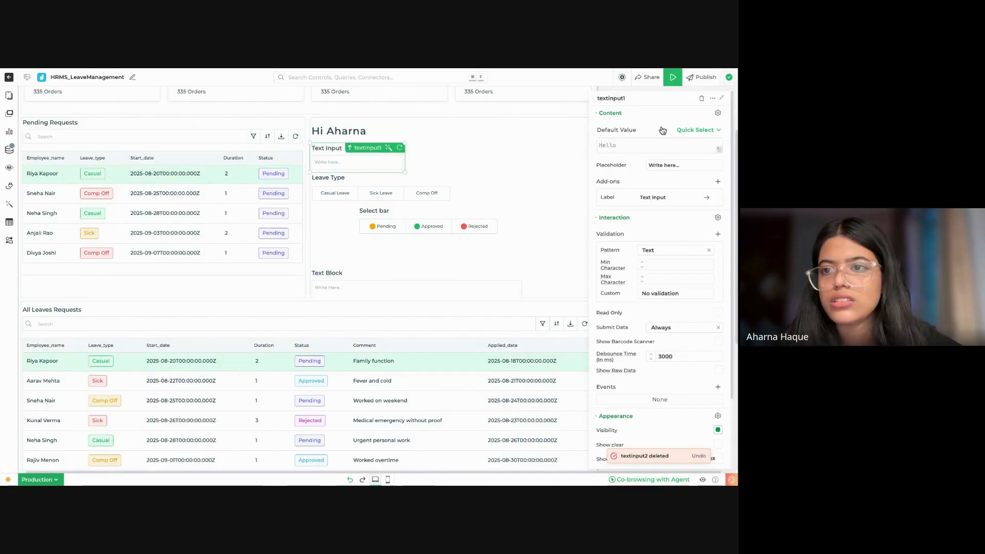
pyautogui.click(703, 98)
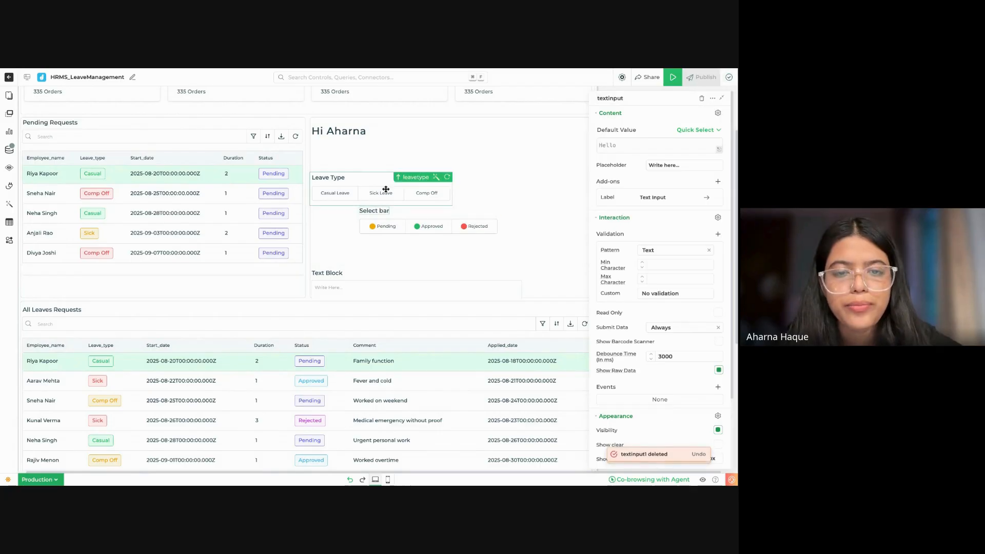
pyautogui.moveTo(399, 225); pyautogui.dragTo(398, 216)
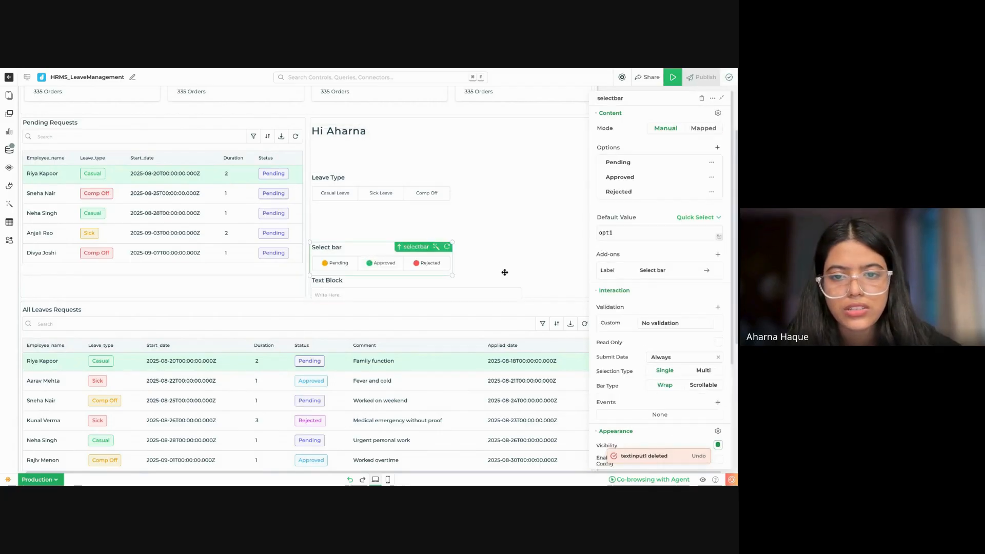
# Step: Widen the Pending/Approved/Rejected select bar to the form's full width and move the text block between it and the Leave Type bar
pyautogui.moveTo(453, 276); pyautogui.dragTo(595, 280)
pyautogui.scroll(-1, 492, 295)
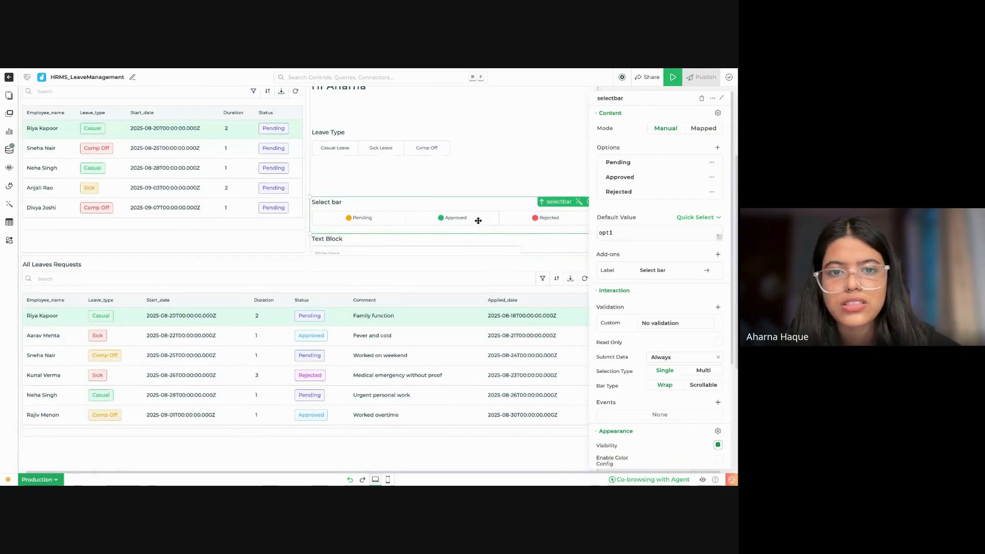
pyautogui.moveTo(464, 245); pyautogui.dragTo(462, 172)
pyautogui.scroll(1, 484, 210)
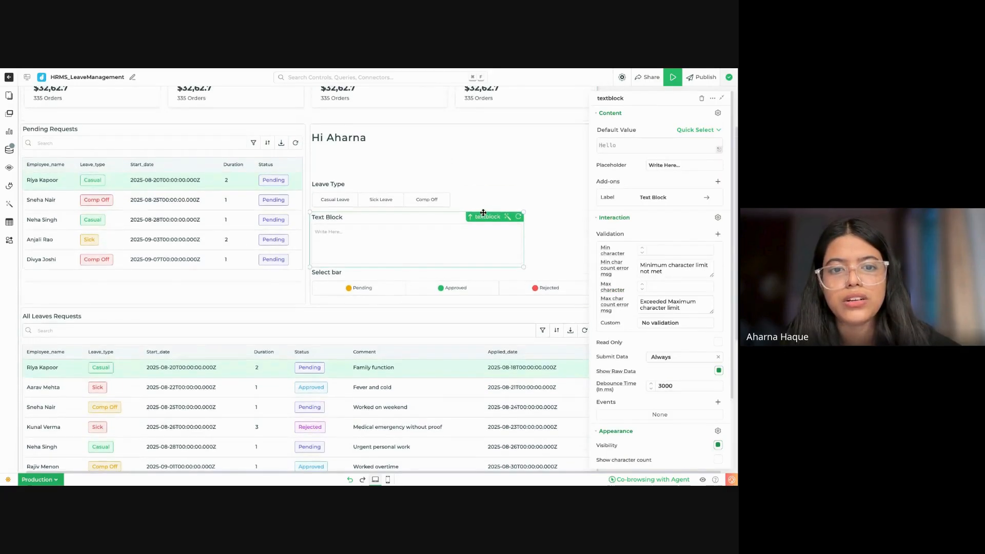
pyautogui.moveTo(411, 196)
pyautogui.mouseDown()
pyautogui.moveTo(409, 186)
pyautogui.moveTo(427, 191)
pyautogui.mouseUp()
pyautogui.click(343, 136)
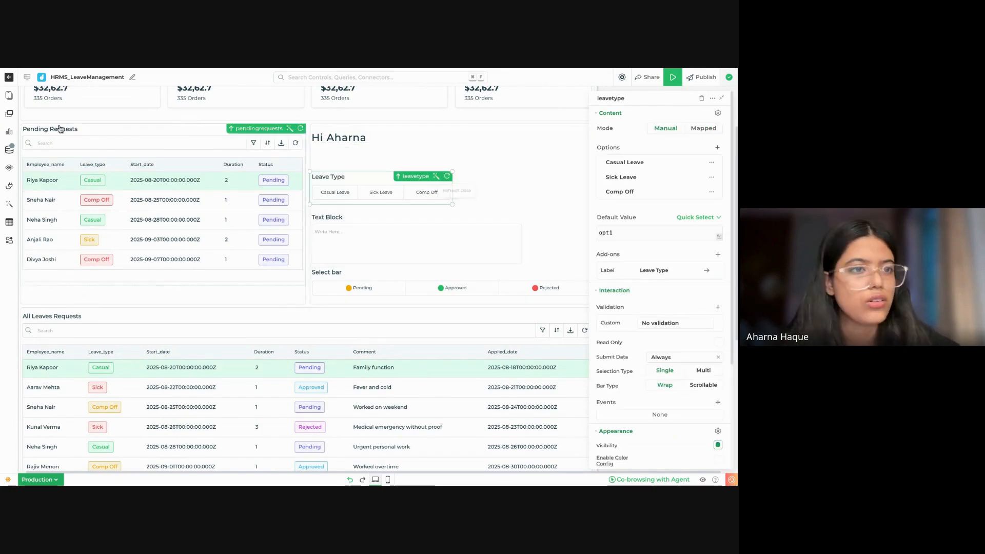
pyautogui.click(9, 204)
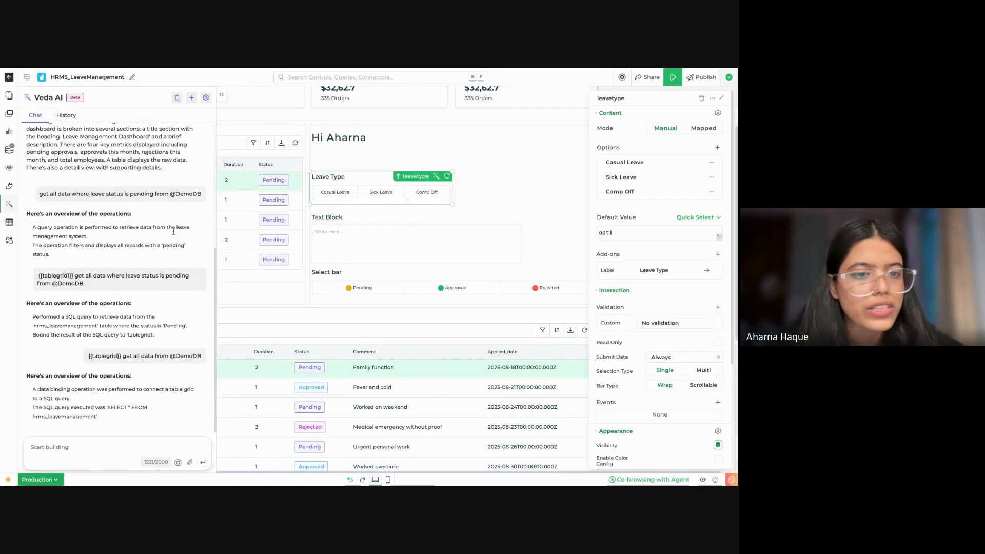
pyautogui.scroll(5, 161, 260)
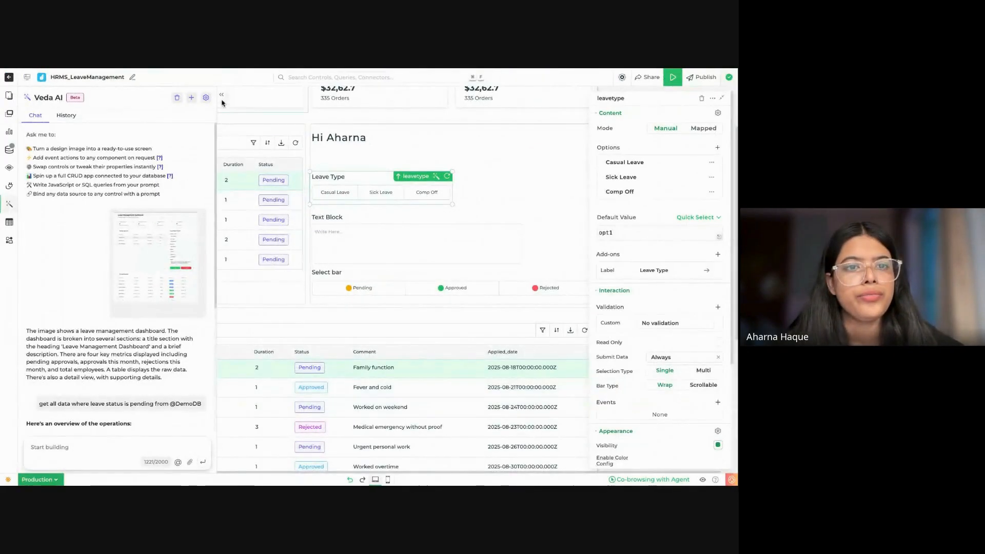
pyautogui.click(219, 95)
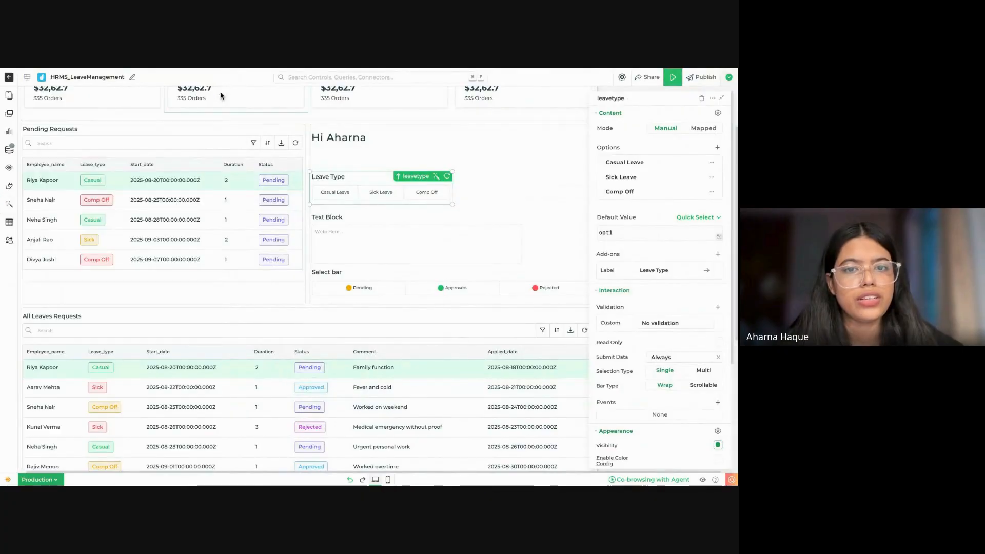
# Step: Move the Leave Type bar up under the heading and add a Date Time control beneath it at the form's left edge
pyautogui.click(9, 113)
pyautogui.click(118, 110)
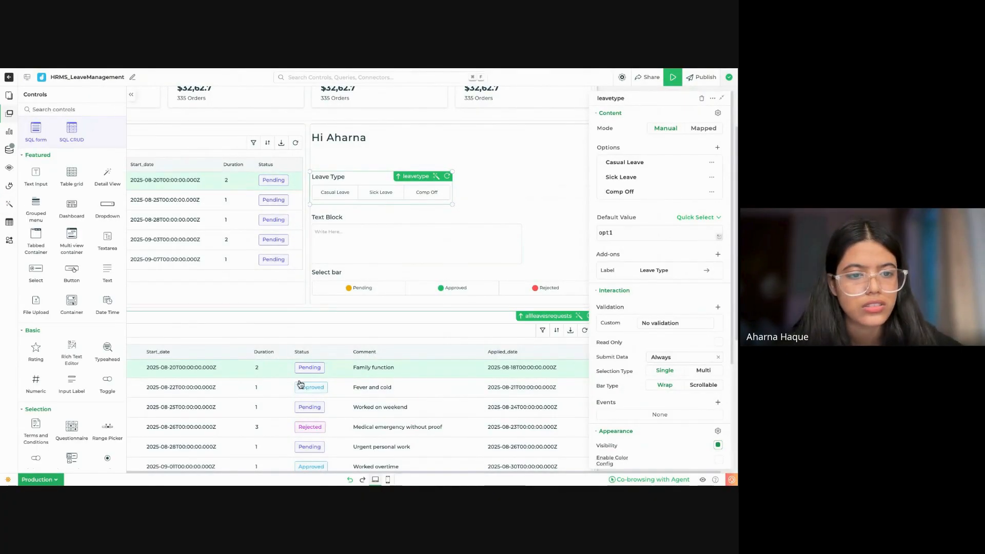
pyautogui.hscroll(-1, 316, 394)
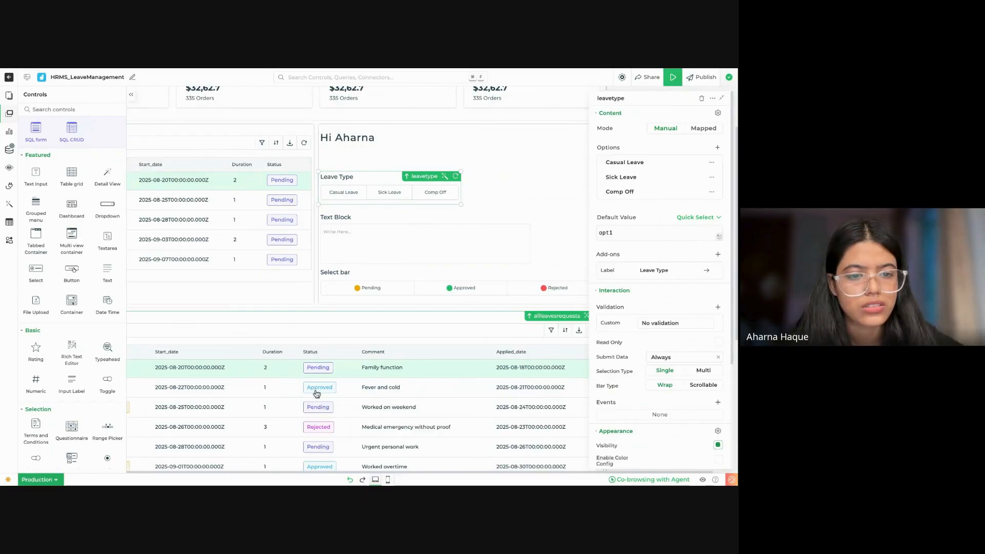
pyautogui.click(50, 109)
pyautogui.write('date')
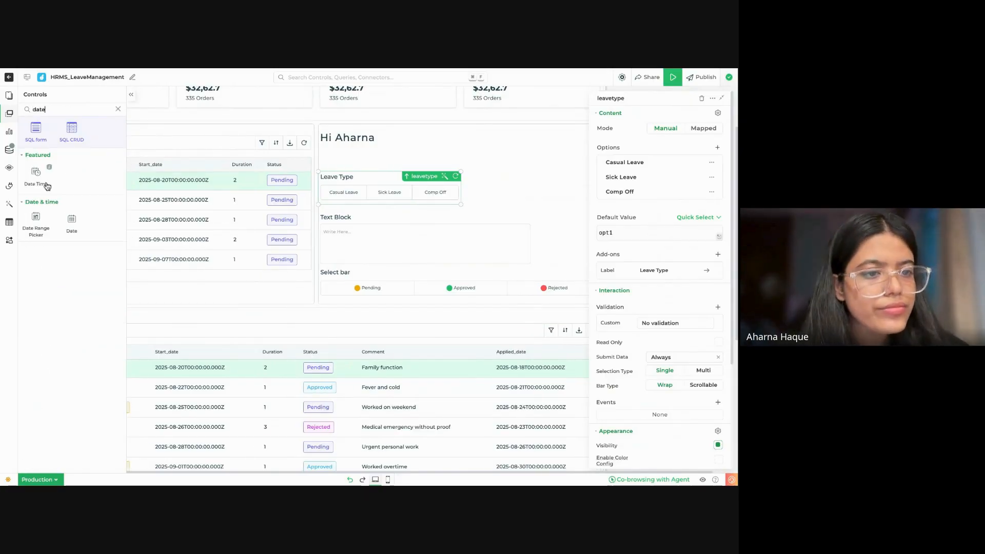
pyautogui.moveTo(47, 186); pyautogui.dragTo(425, 209)
pyautogui.moveTo(363, 199); pyautogui.dragTo(363, 169)
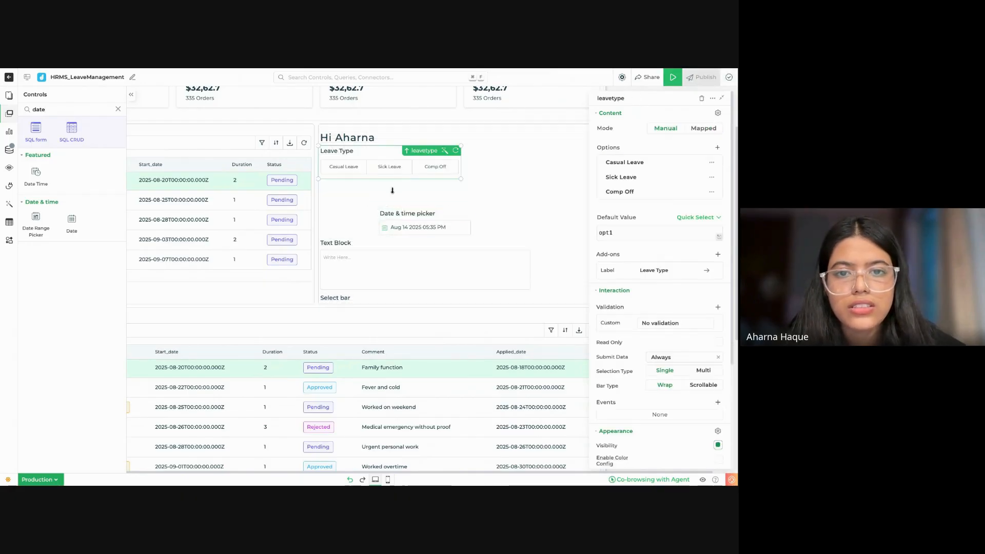
pyautogui.moveTo(429, 222); pyautogui.dragTo(429, 224)
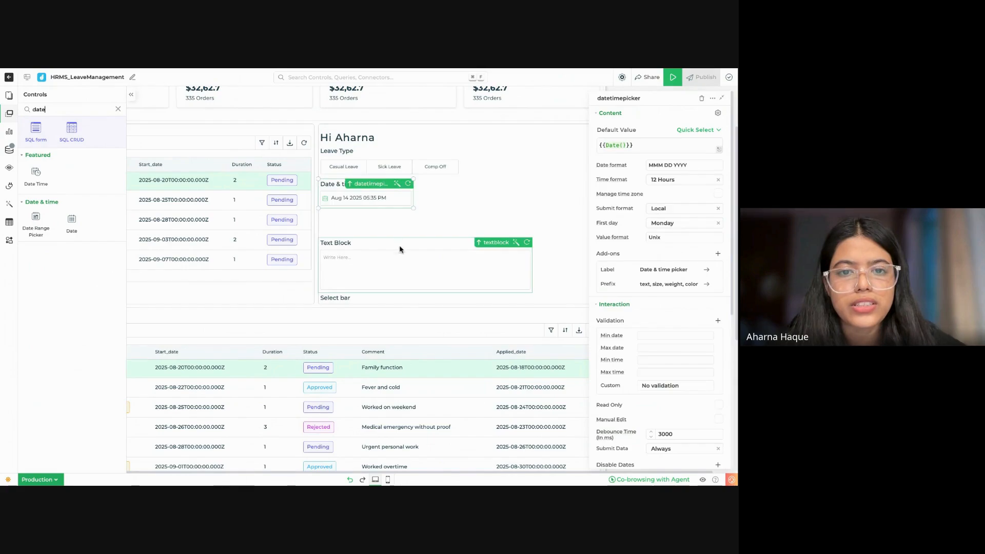
# Step: Try to duplicate the date & time picker and fit the copy into the form
pyautogui.click(713, 99)
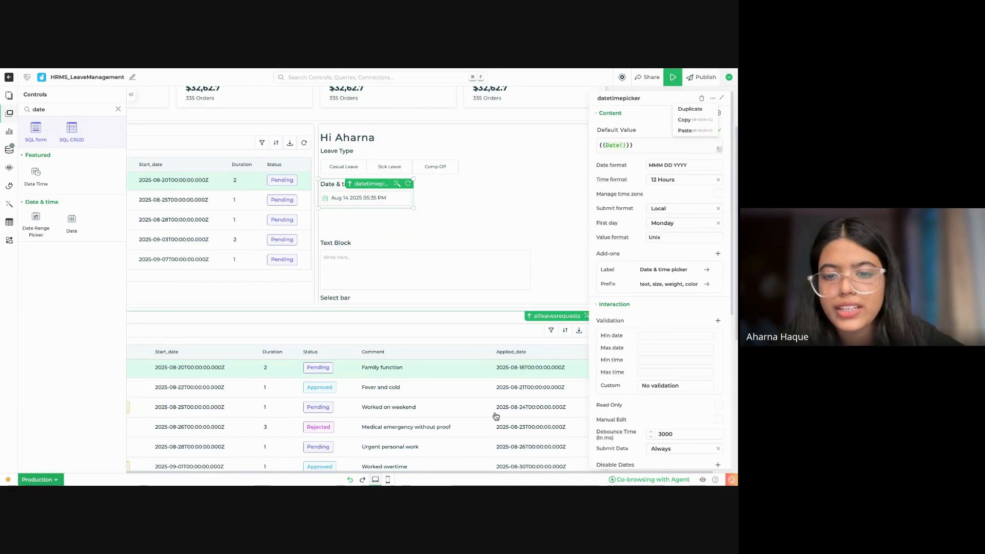
pyautogui.click(702, 111)
pyautogui.moveTo(371, 369); pyautogui.dragTo(422, 252)
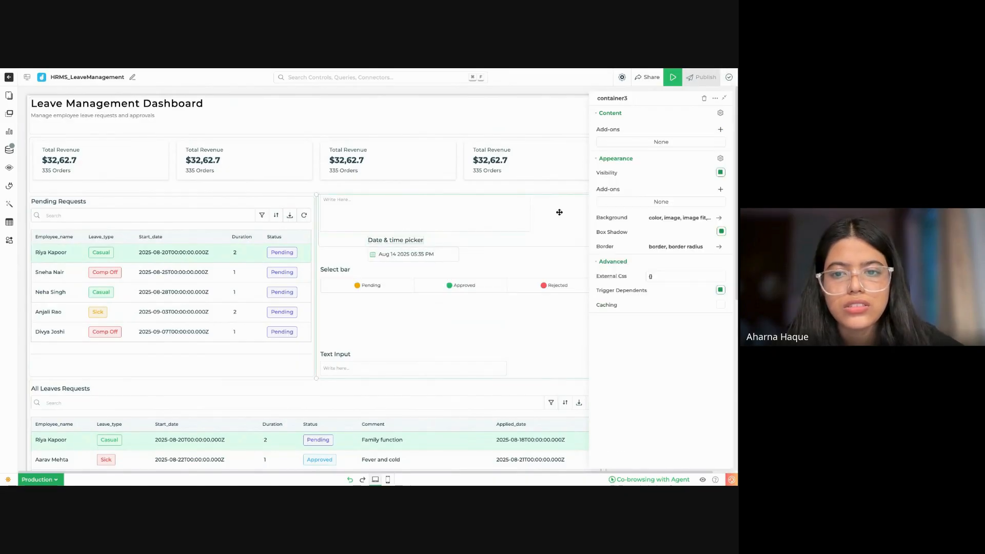
pyautogui.moveTo(426, 288); pyautogui.dragTo(444, 232)
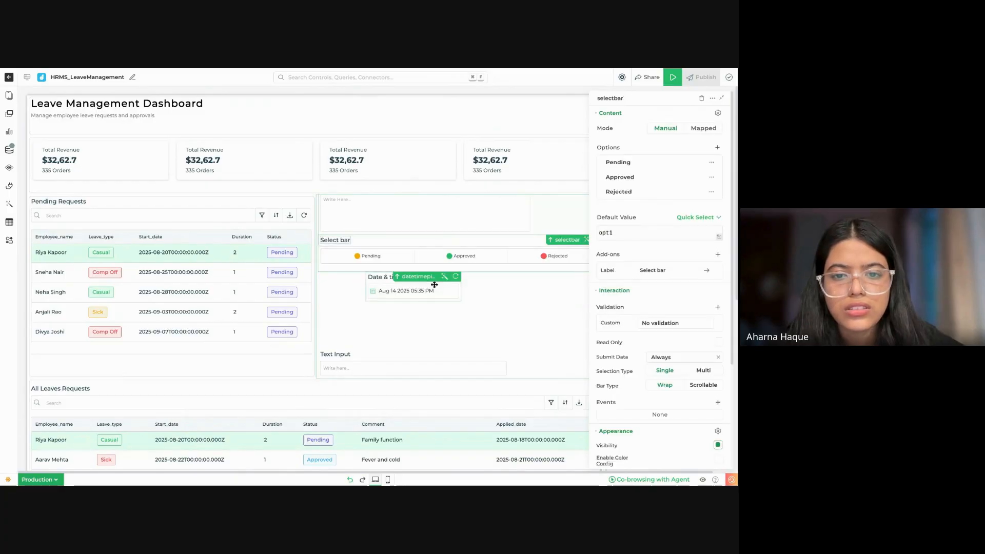
pyautogui.moveTo(430, 291); pyautogui.dragTo(533, 201)
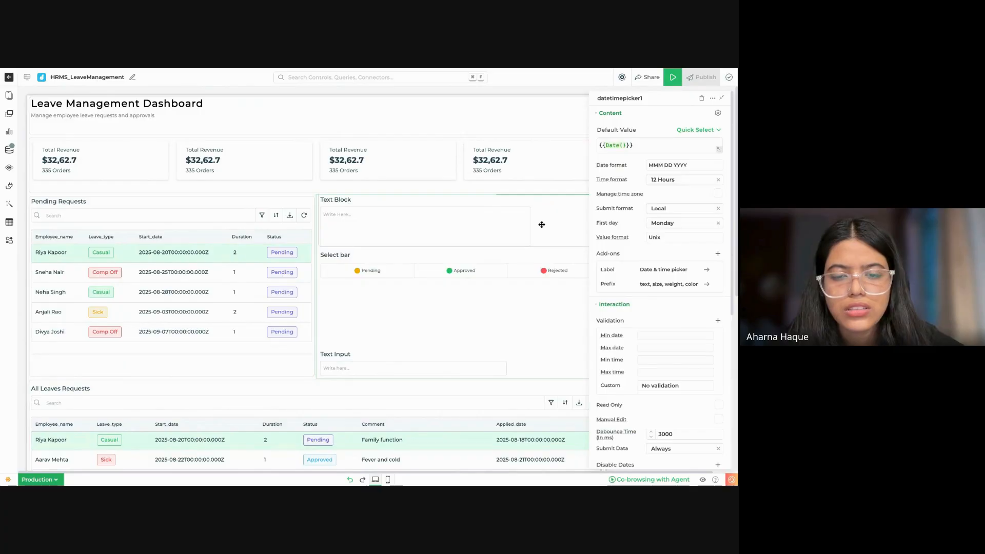
pyautogui.click(349, 479)
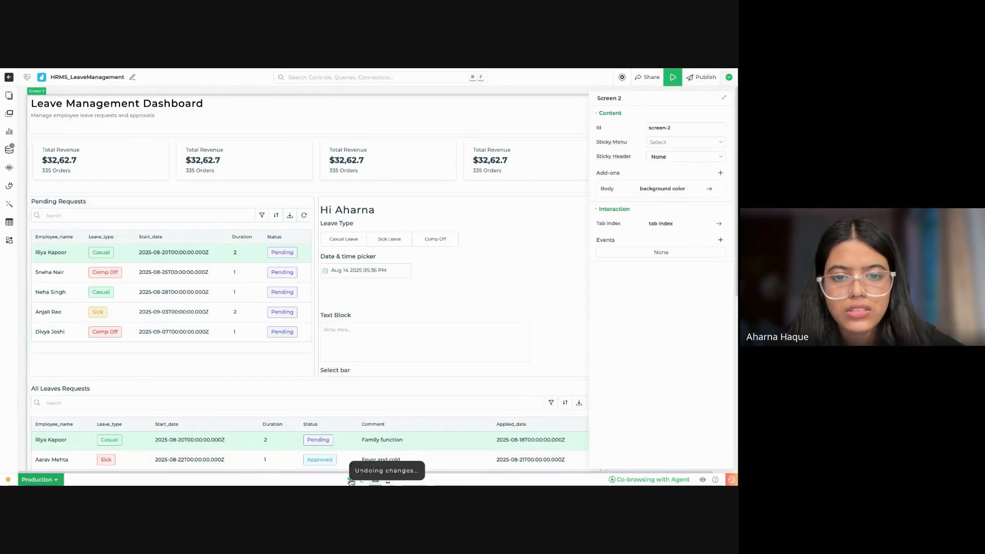
# Step: Move the text block directly under the date & time picker and the status select bar directly under the text block
pyautogui.moveTo(391, 337); pyautogui.dragTo(392, 326)
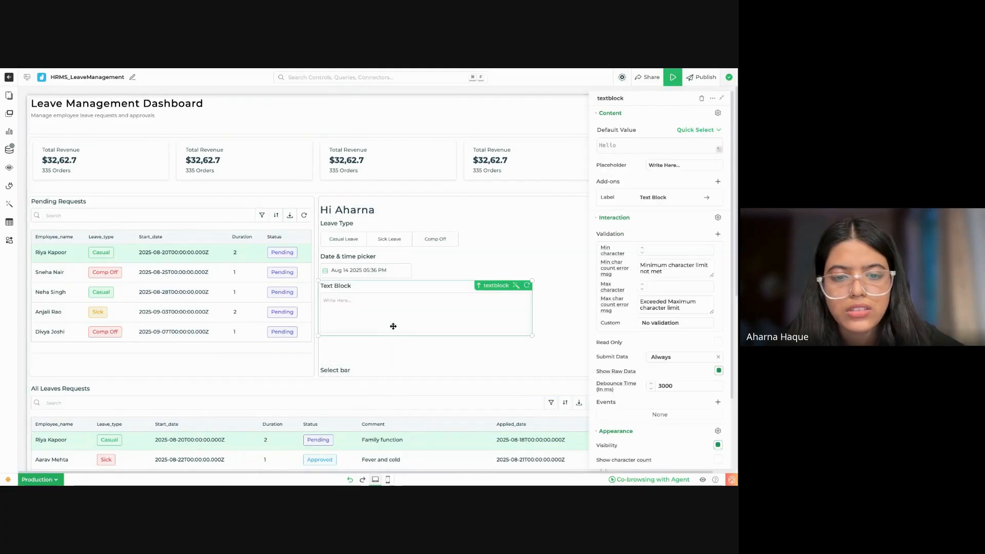
pyautogui.moveTo(344, 376); pyautogui.dragTo(346, 338)
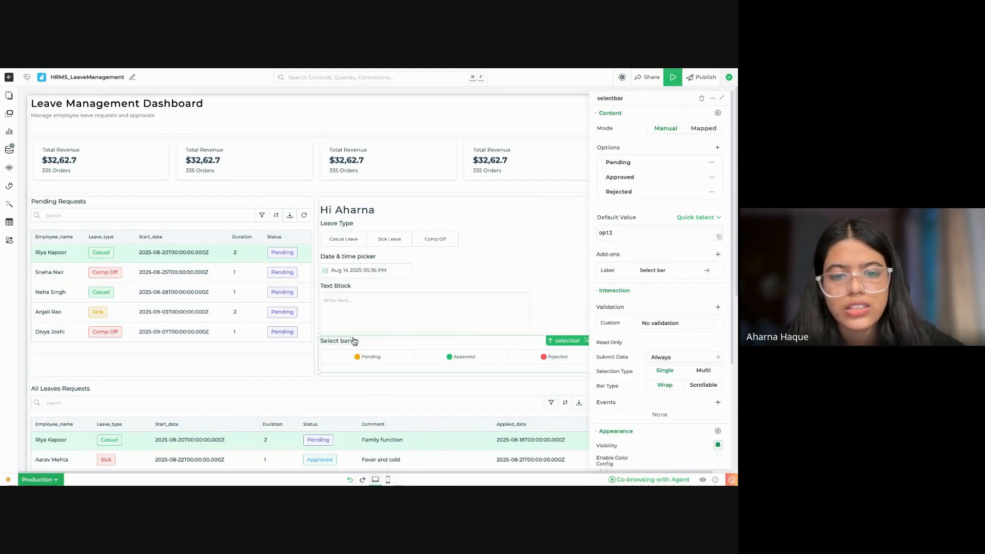
pyautogui.scroll(-1, 472, 290)
pyautogui.scroll(-1, 472, 290)
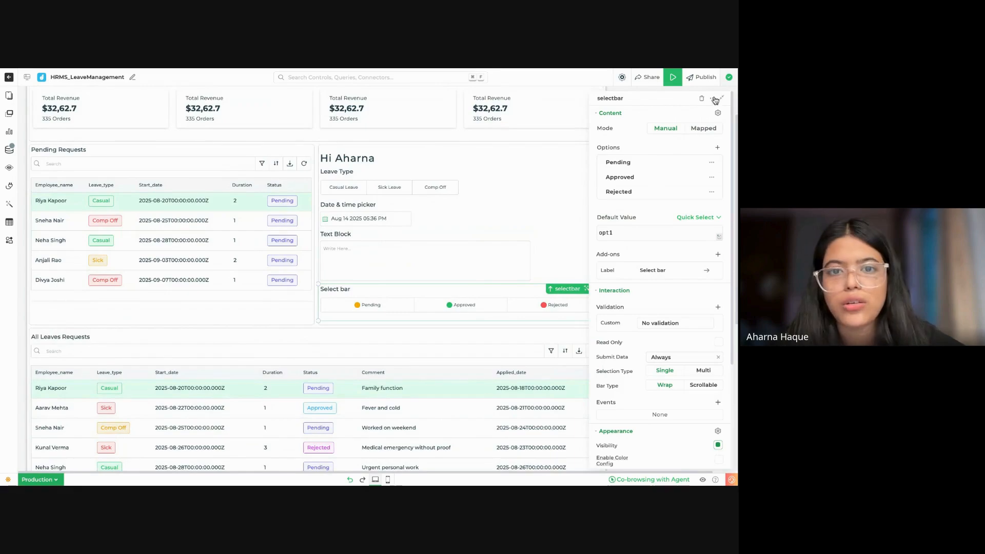
# Step: Collapse the properties and widen the Leave Type bar, date & time picker and text block to the form's full width
pyautogui.click(442, 182)
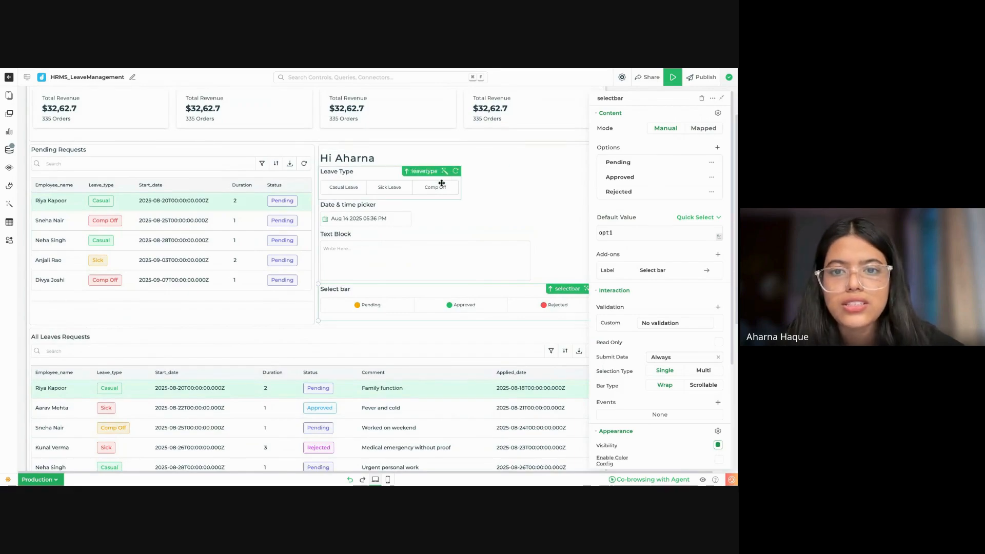
pyautogui.click(725, 98)
pyautogui.moveTo(552, 200); pyautogui.dragTo(552, 170)
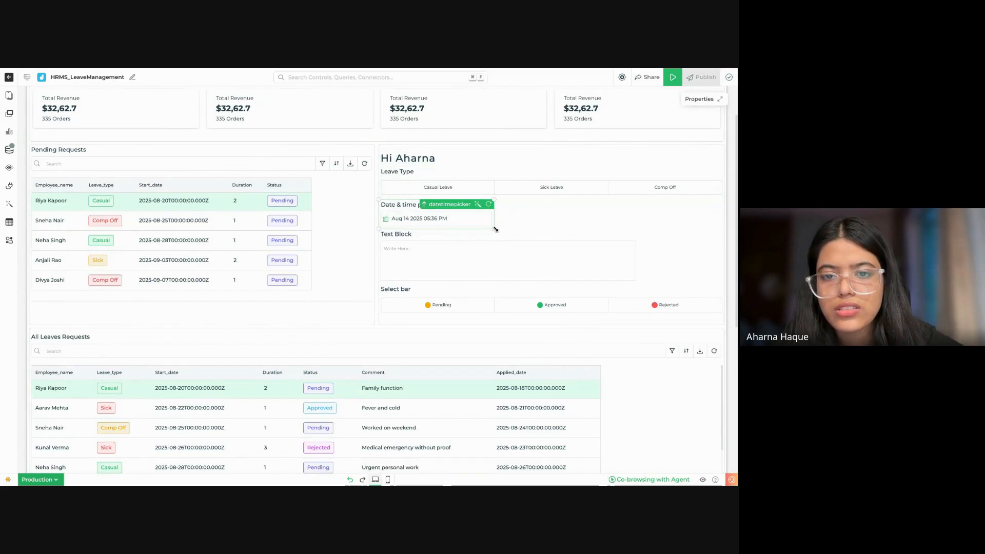
pyautogui.moveTo(495, 229); pyautogui.dragTo(495, 229)
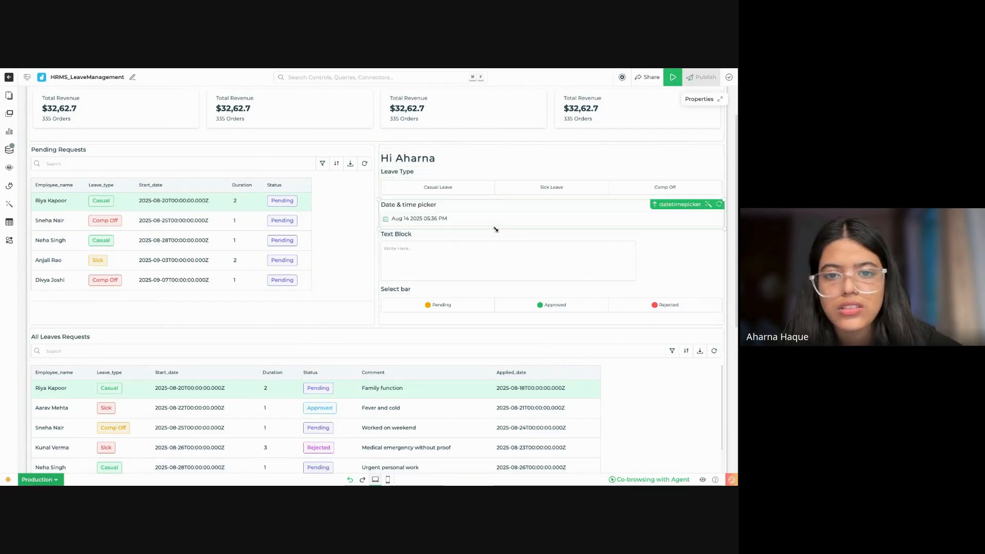
pyautogui.click(594, 267)
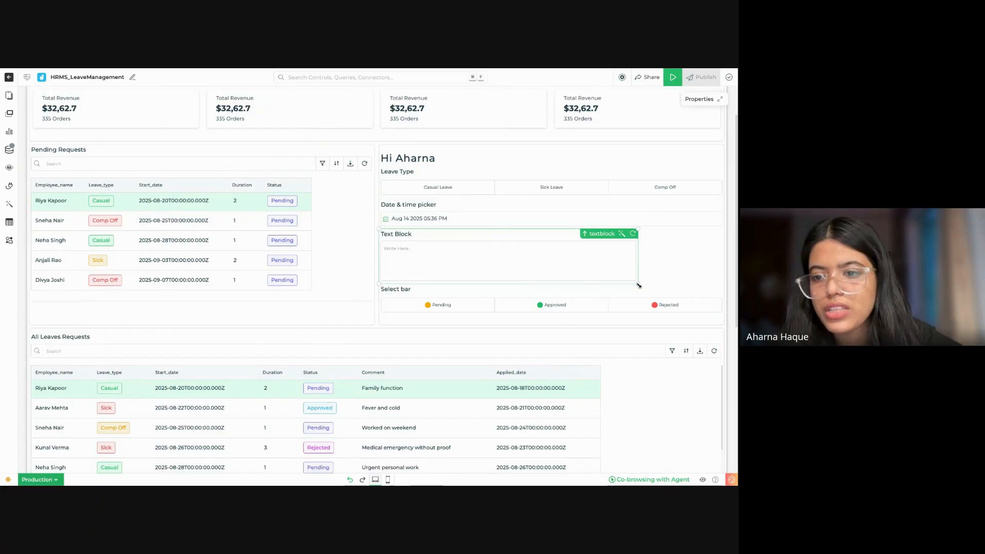
pyautogui.moveTo(639, 285); pyautogui.dragTo(637, 283)
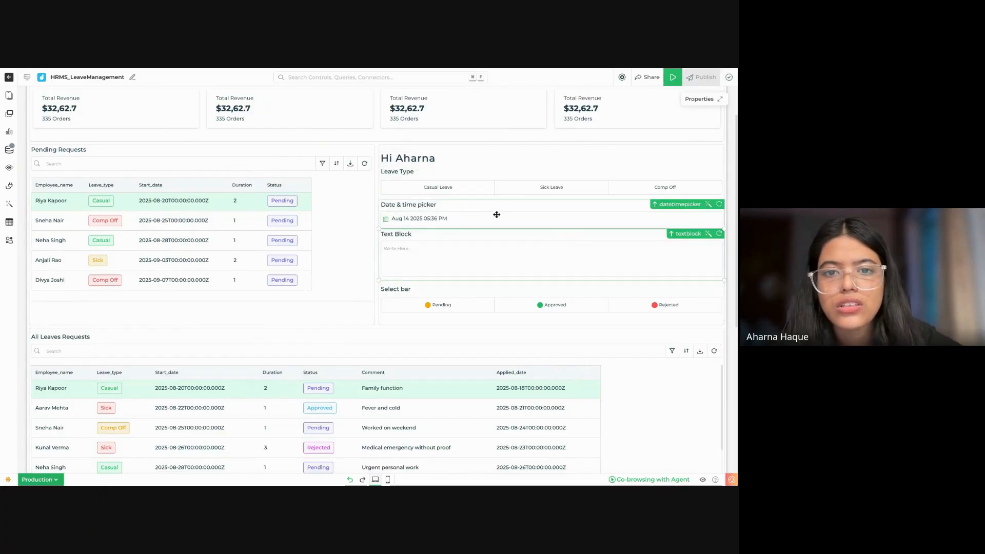
# Step: Set the form heading's default value to {{pendingrequests.employee_name}}
pyautogui.click(429, 160)
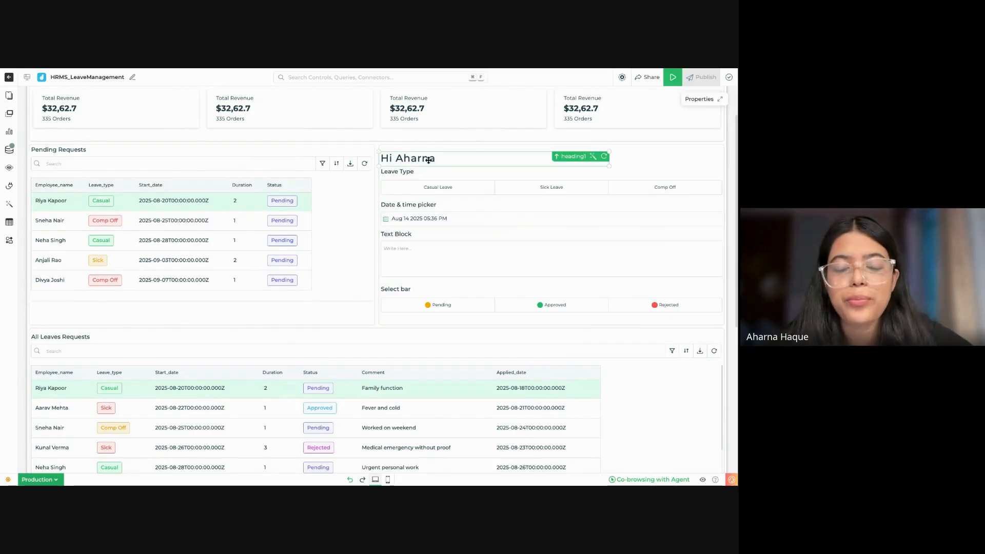
pyautogui.doubleClick(437, 159)
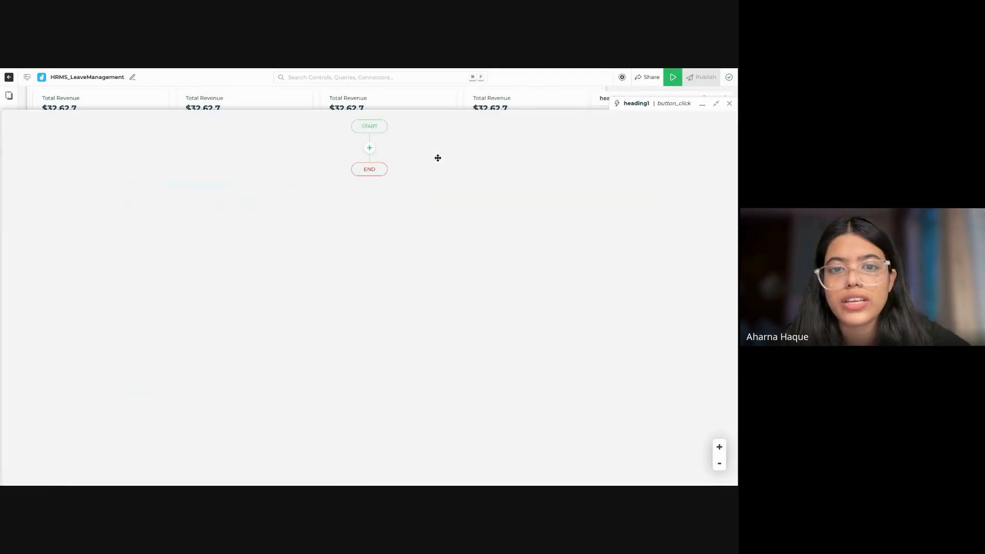
pyautogui.click(730, 105)
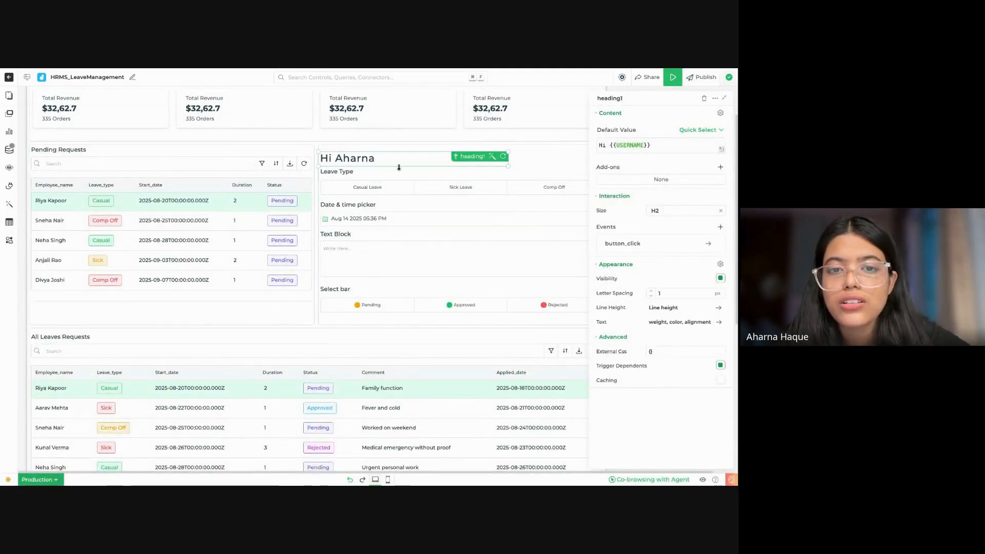
pyautogui.click(649, 142)
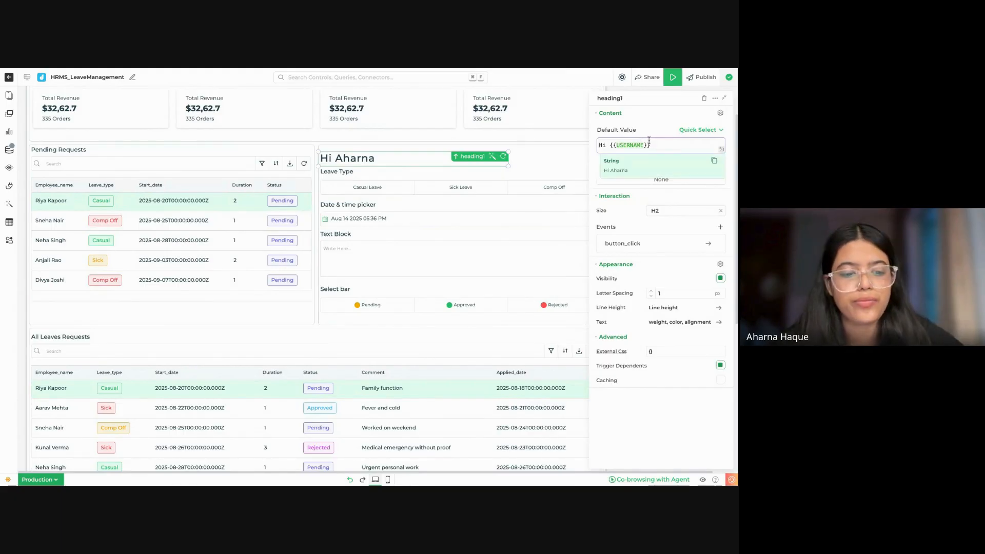
pyautogui.hotkey('ctrl', 'a')
pyautogui.press('BackSpace')
pyautogui.write('{{')
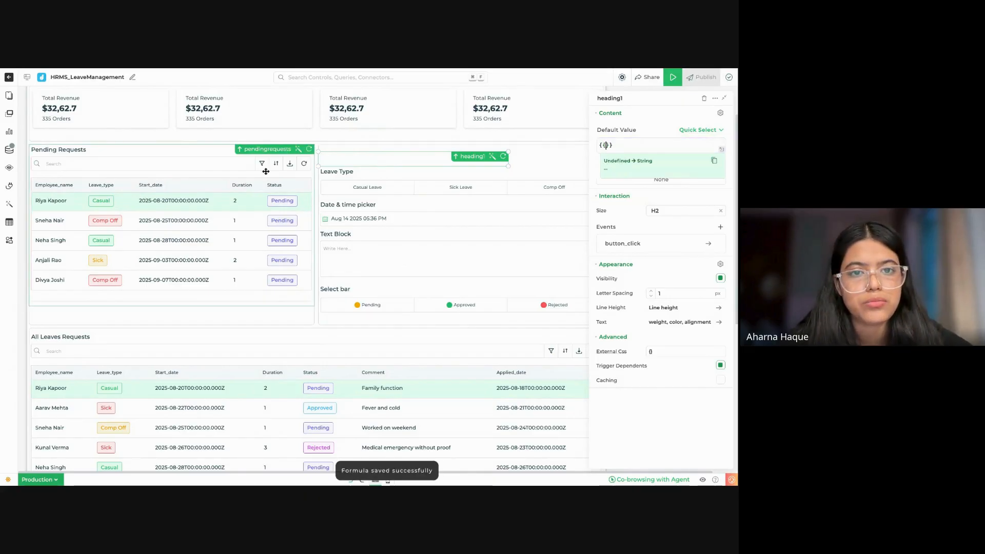
pyautogui.write('pe')
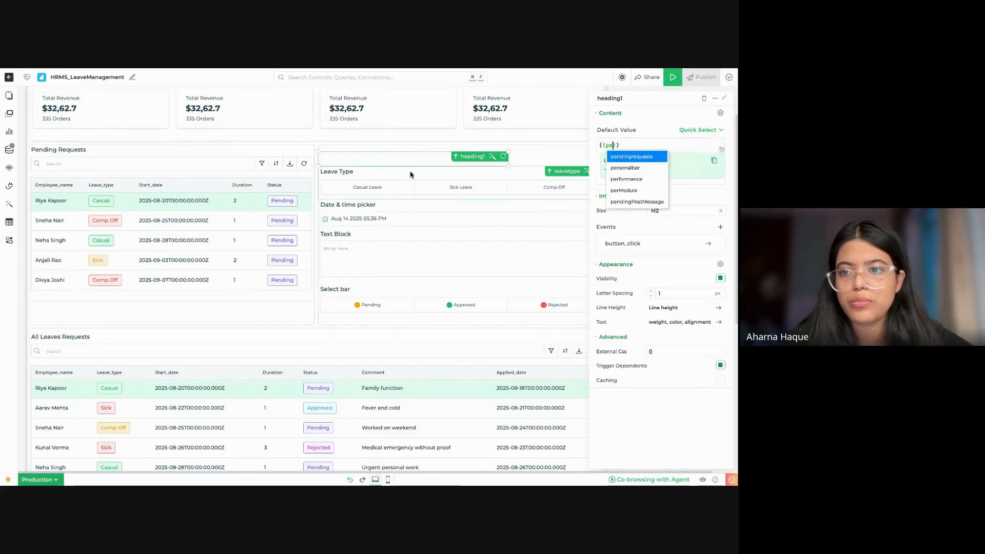
pyautogui.click(619, 156)
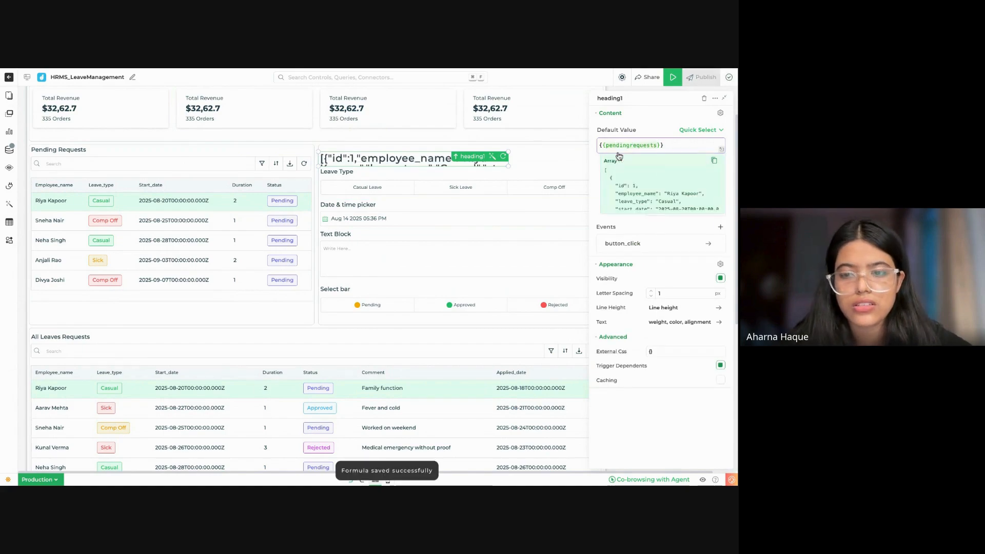
pyautogui.write('.')
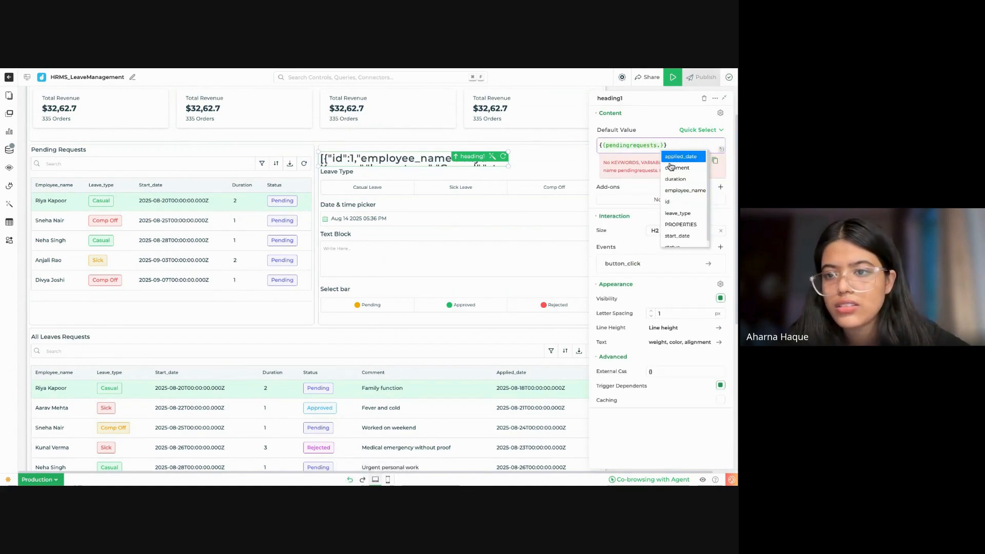
pyautogui.click(687, 191)
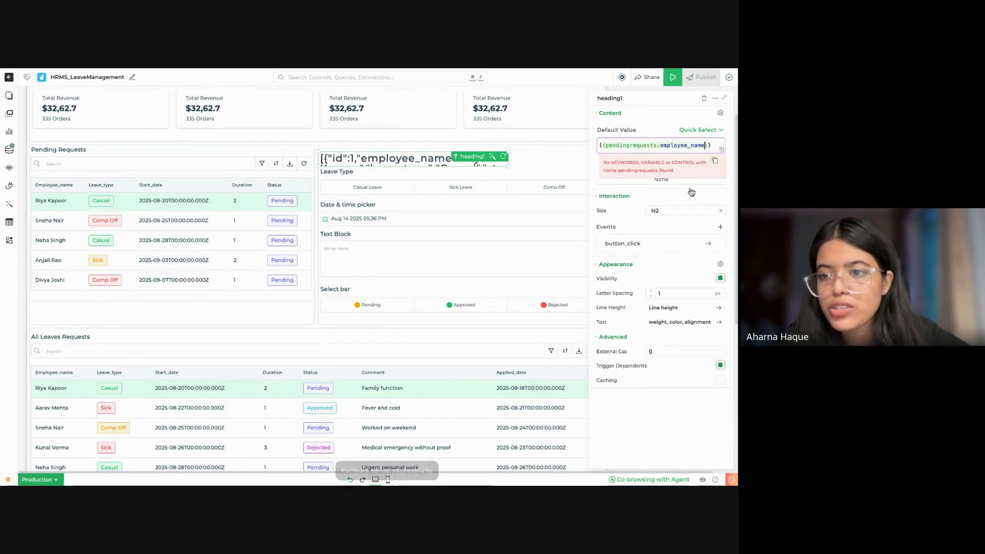
# Step: Set the Leave Type select bar's default value to {{pendingrequests.leave_type}}
pyautogui.click(408, 188)
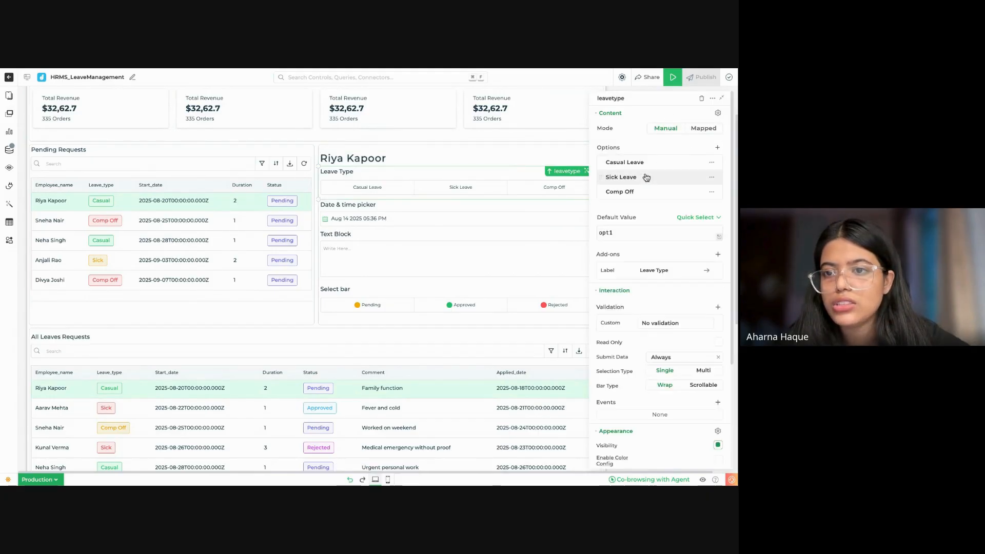
pyautogui.click(643, 232)
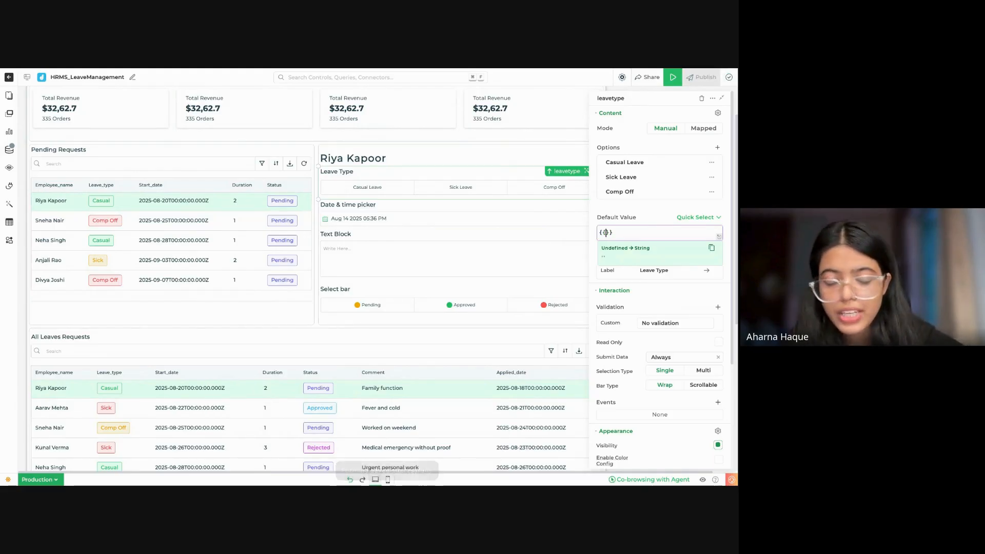
pyautogui.write('pr')
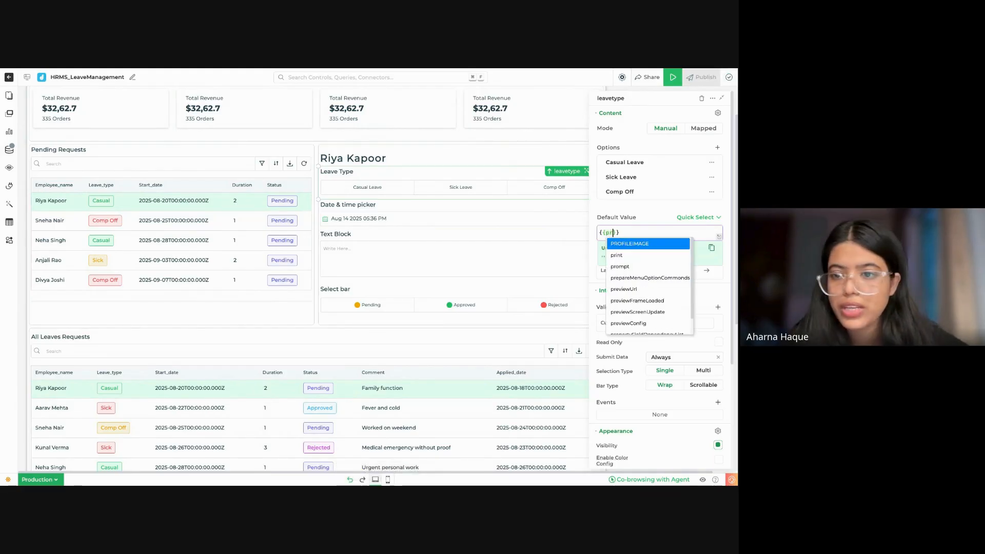
pyautogui.click(661, 244)
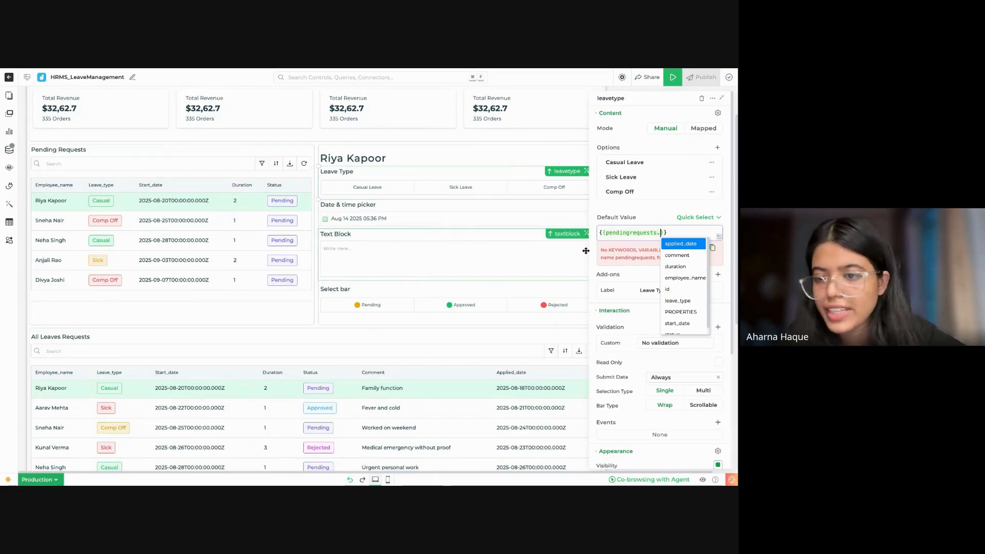
pyautogui.click(679, 302)
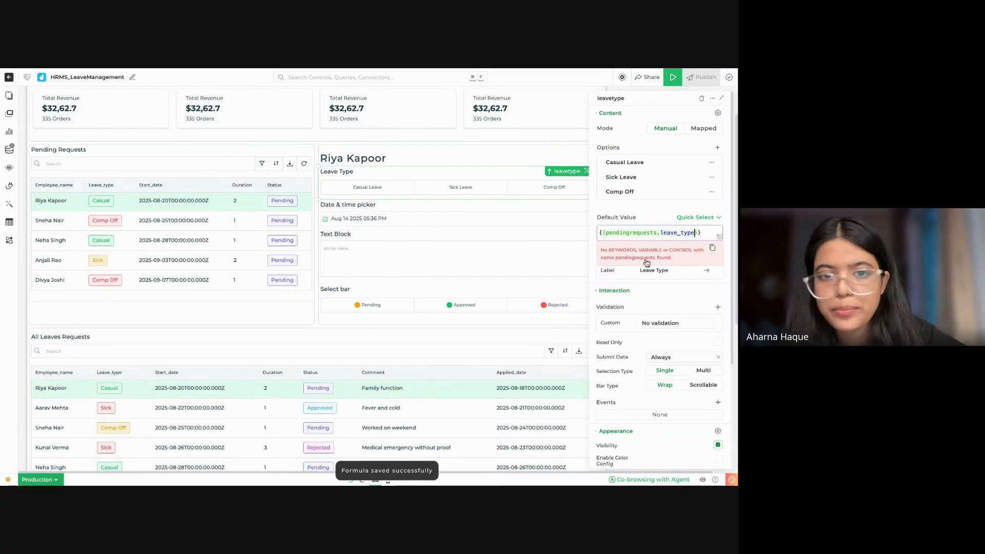
# Step: Change the date & time picker's label text to "Start Date"
pyautogui.click(450, 219)
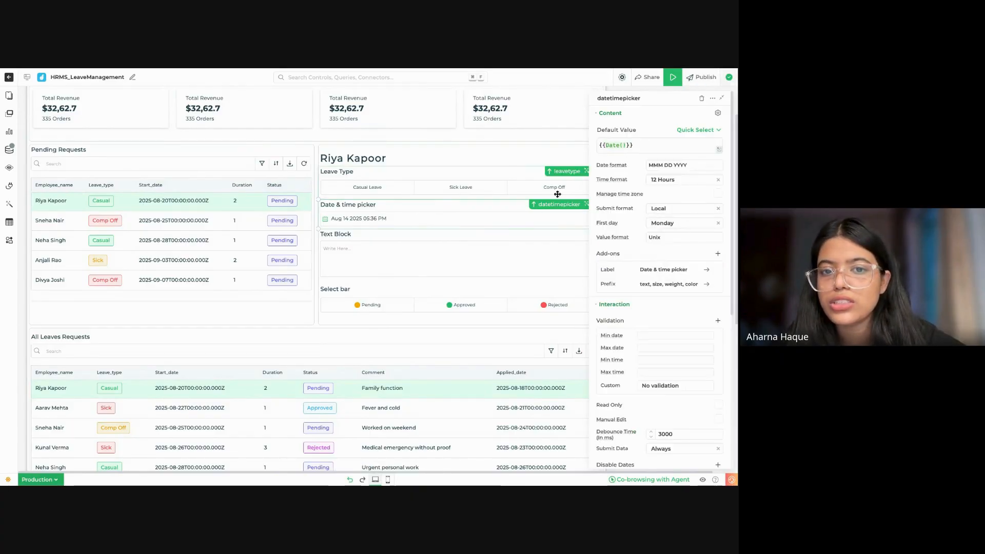
pyautogui.click(688, 273)
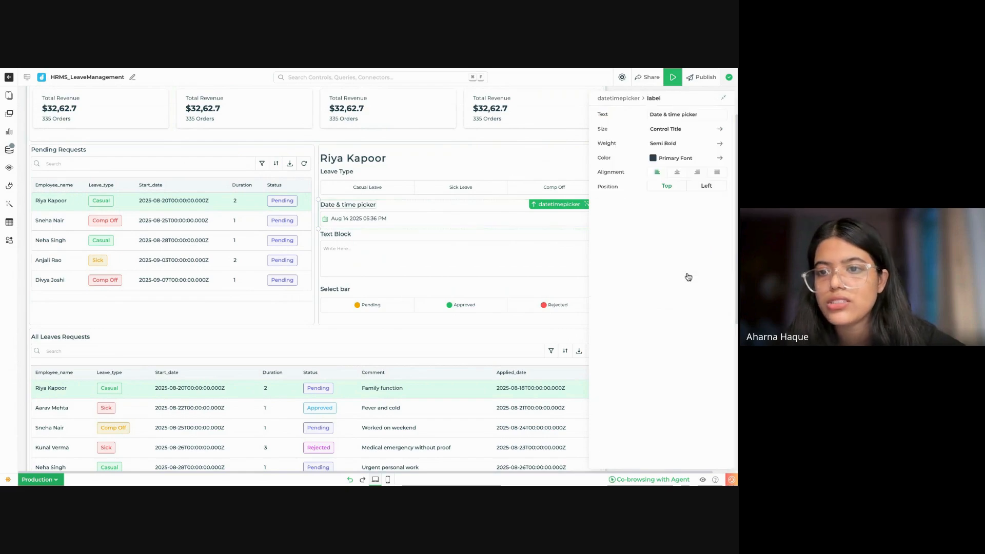
pyautogui.tripleClick(687, 114)
pyautogui.write('St')
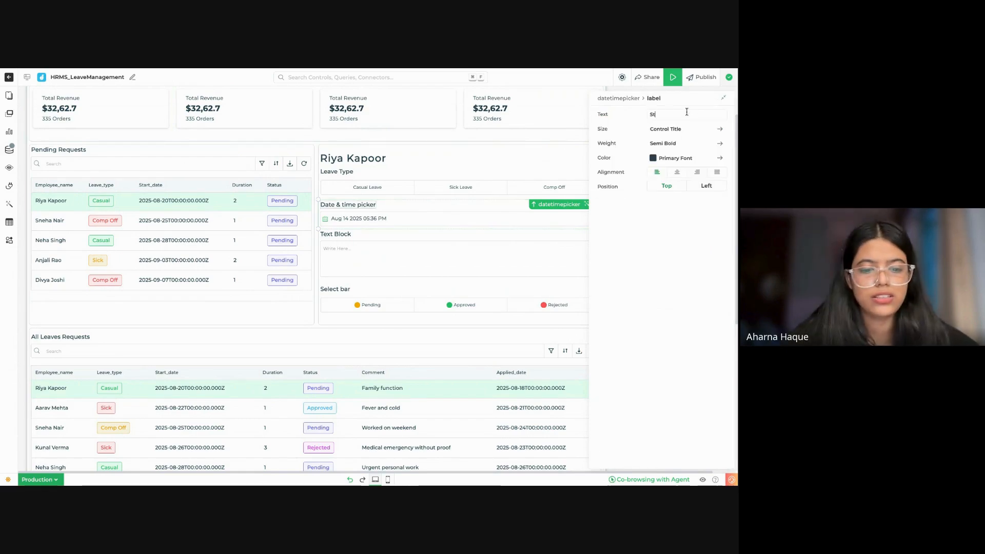
pyautogui.write('art Date')
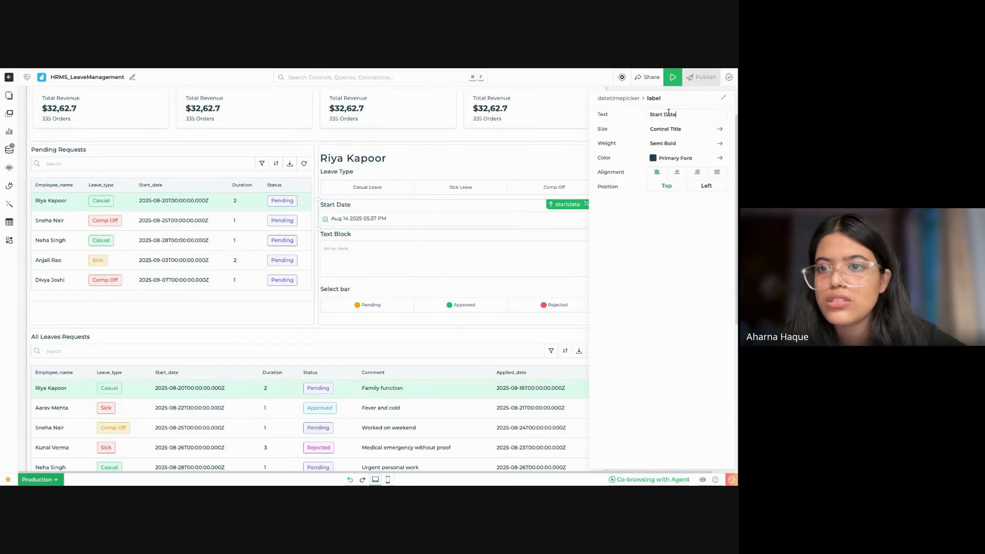
pyautogui.click(627, 101)
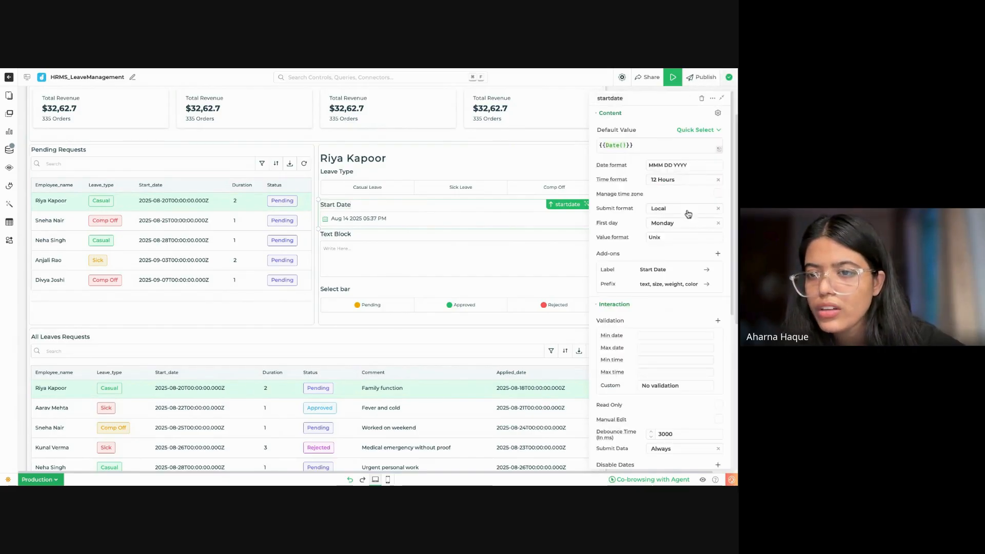
# Step: Replace the Start Date picker's default value with {{pendingrequests.start_date}}
pyautogui.click(672, 146)
pyautogui.press('super+a')
pyautogui.press('BackSpace')
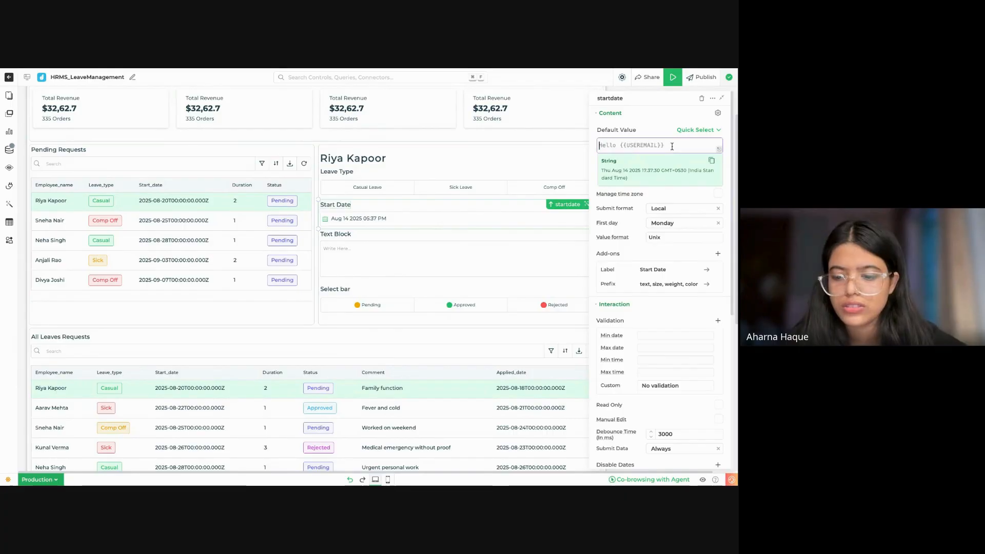
pyautogui.write('{')
pyautogui.write('pend')
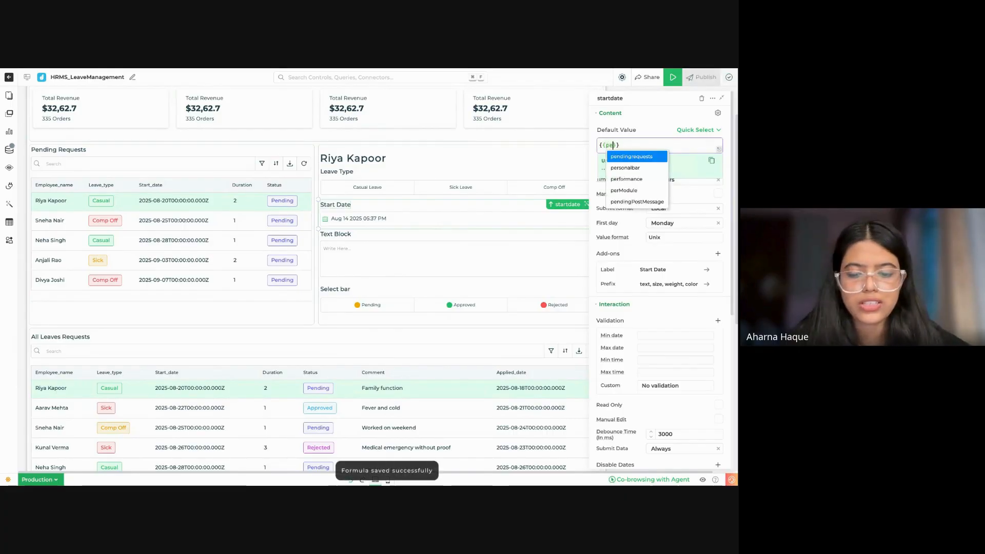
pyautogui.click(652, 161)
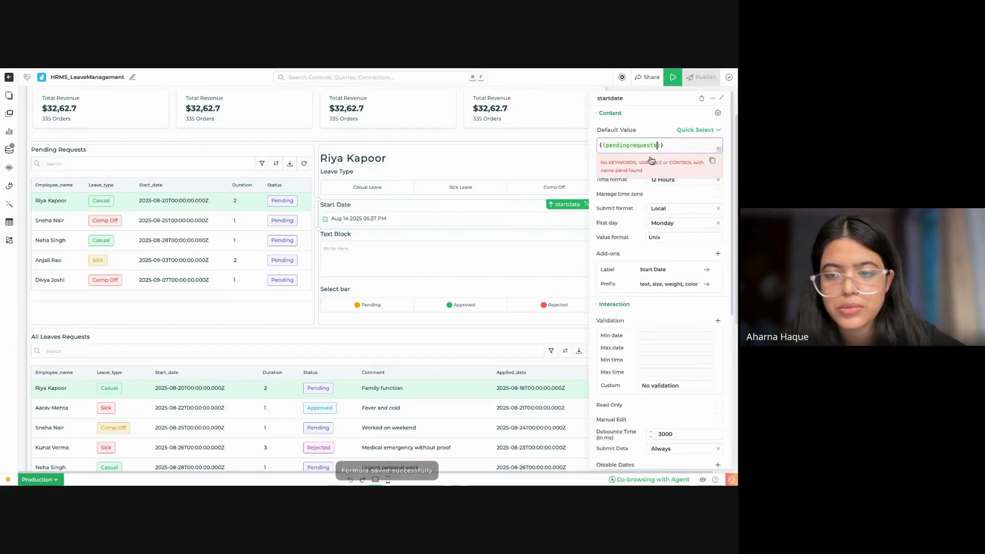
pyautogui.write('.')
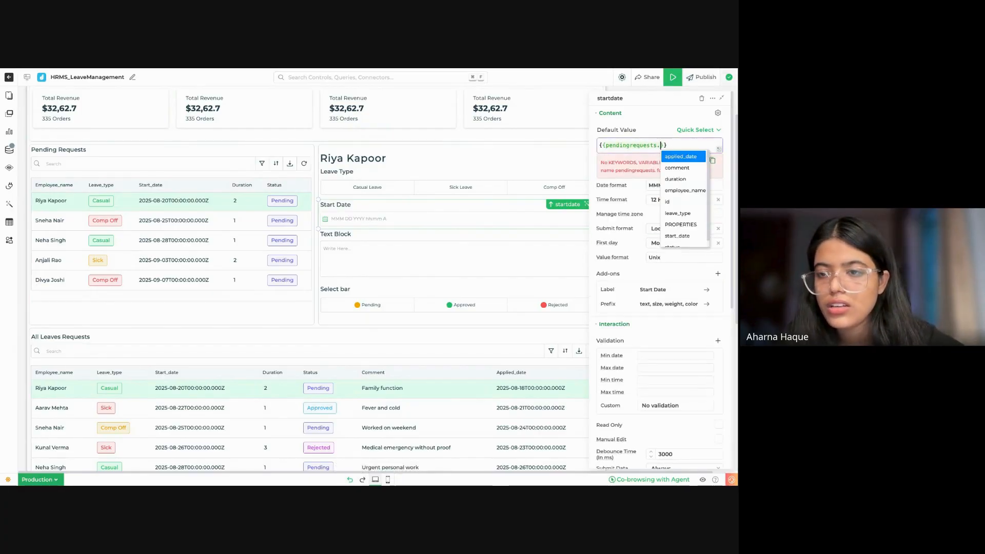
pyautogui.click(678, 235)
# Step: Bind the text block to the selected request's comment by setting its default value to {{pendingrequests.comment}}
pyautogui.click(479, 255)
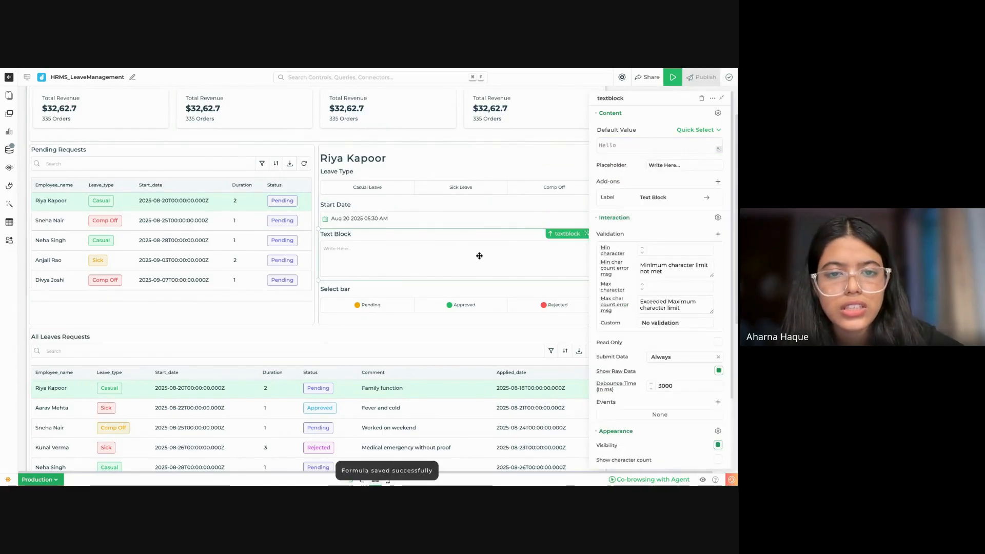
pyautogui.click(655, 142)
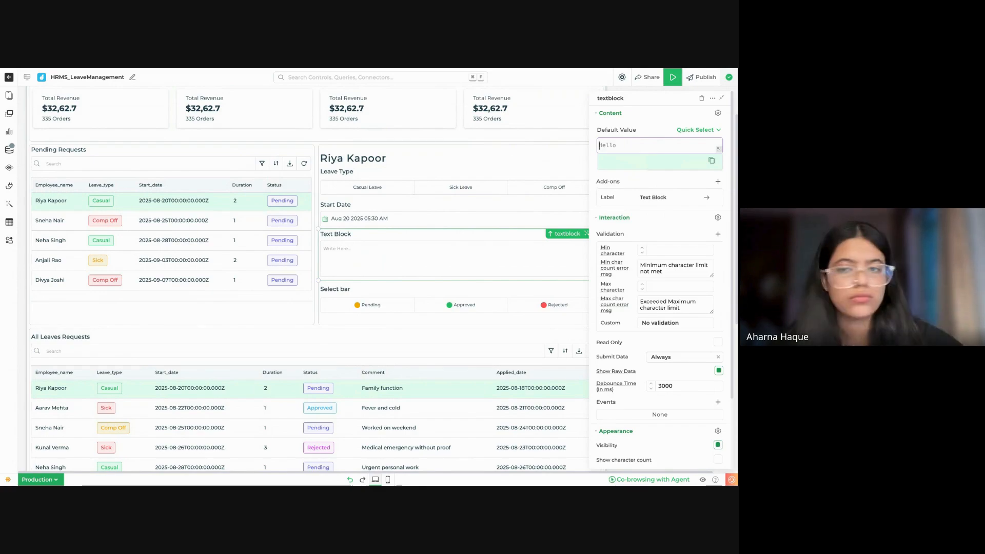
pyautogui.write('{{pendi')
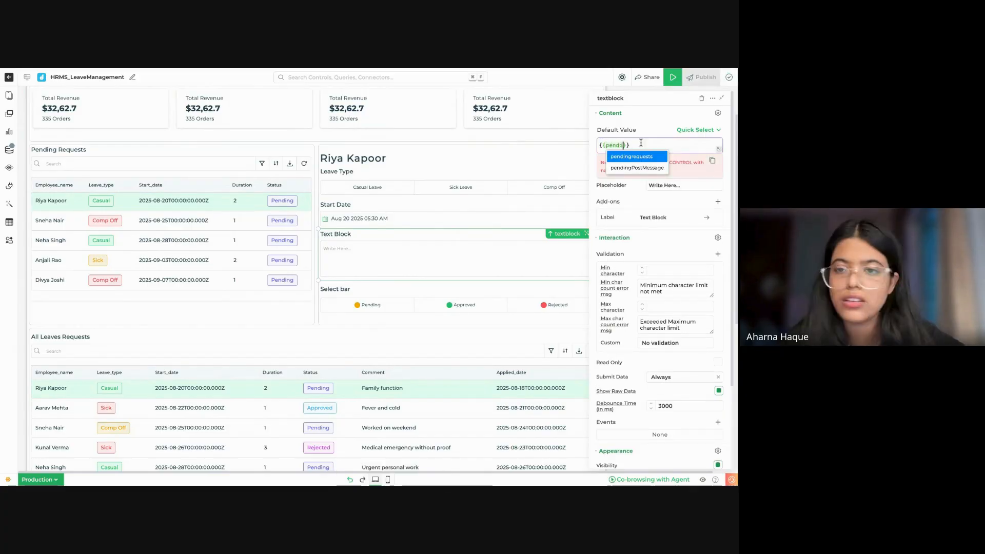
pyautogui.click(642, 156)
pyautogui.write('.')
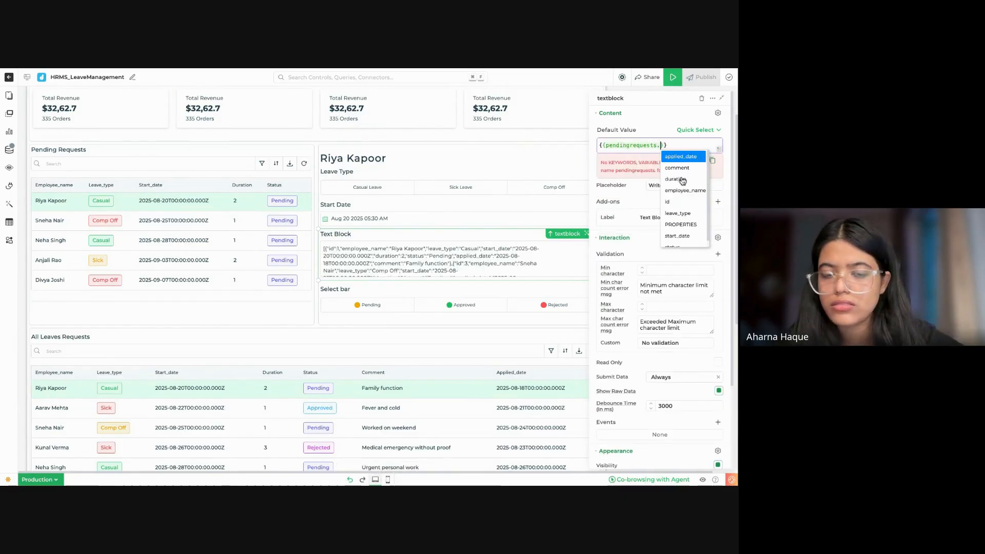
pyautogui.scroll(-1, 684, 215)
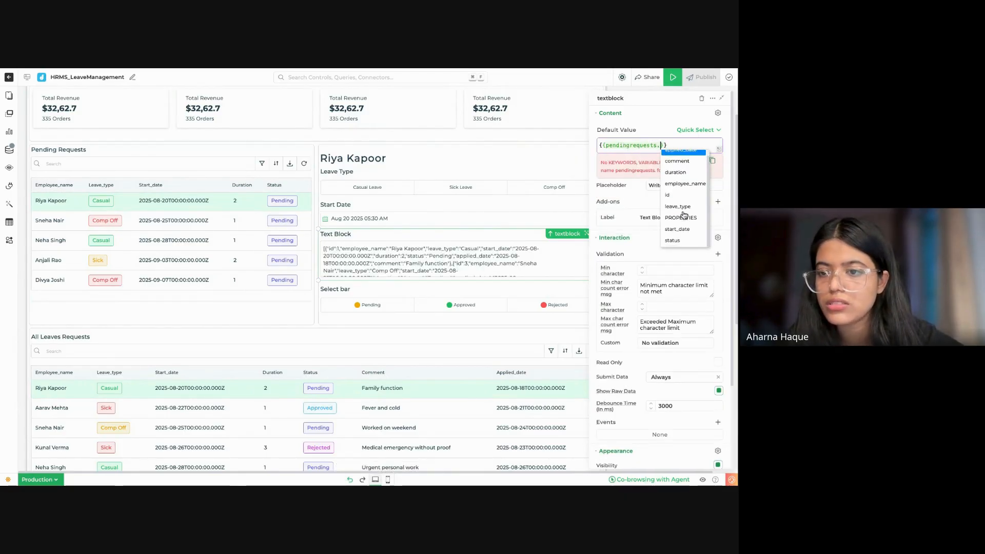
pyautogui.scroll(1, 688, 205)
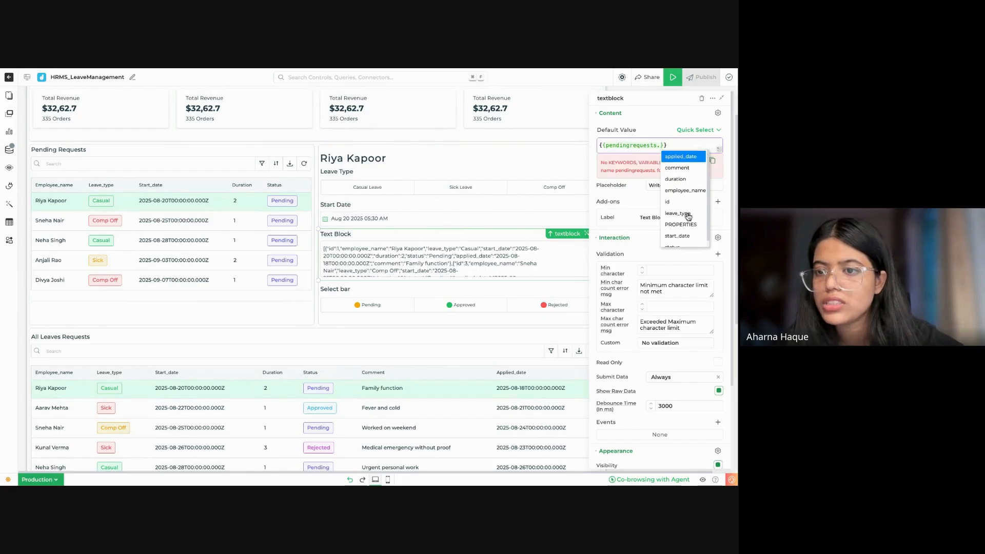
pyautogui.click(682, 170)
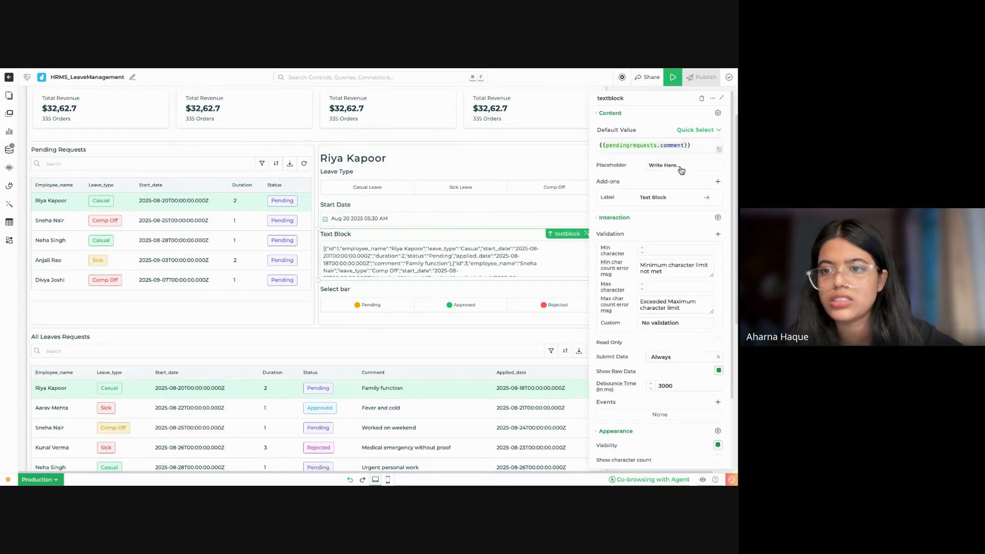
# Step: Replace the default value of the Pending/Approved/Rejected select bar with {{pendingrequests.status}}
pyautogui.click(424, 294)
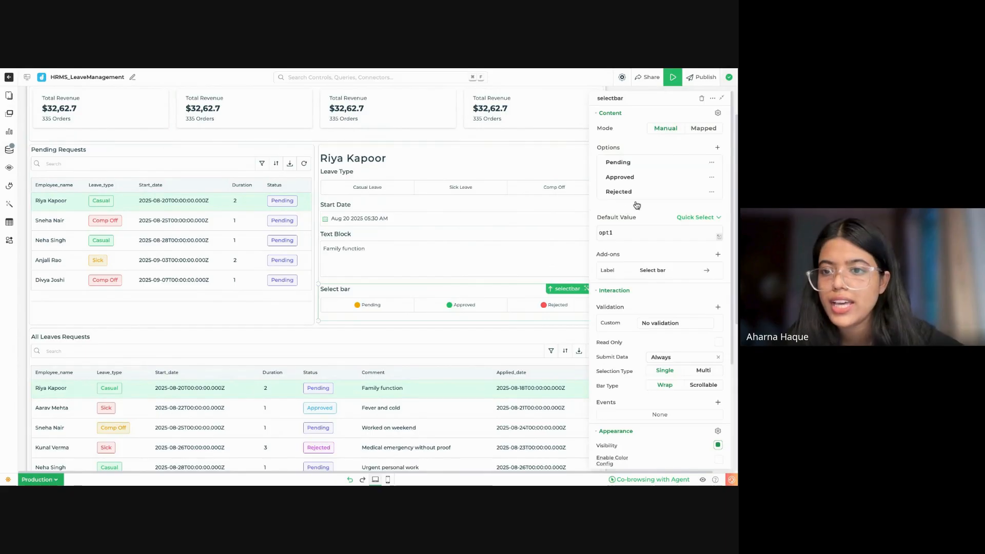
pyautogui.click(648, 231)
pyautogui.hotkey('ctrl', 'a')
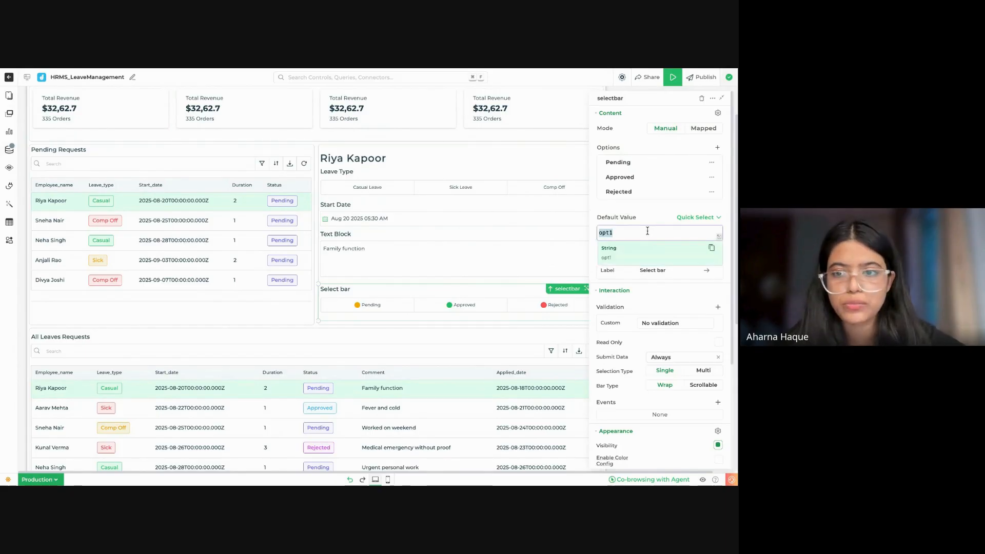
pyautogui.write('{{}}')
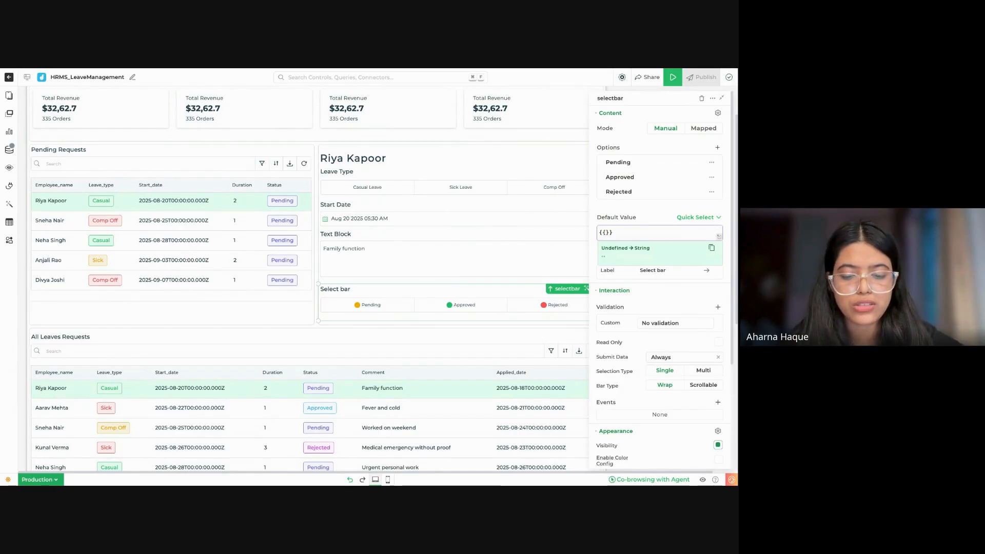
pyautogui.write('pen')
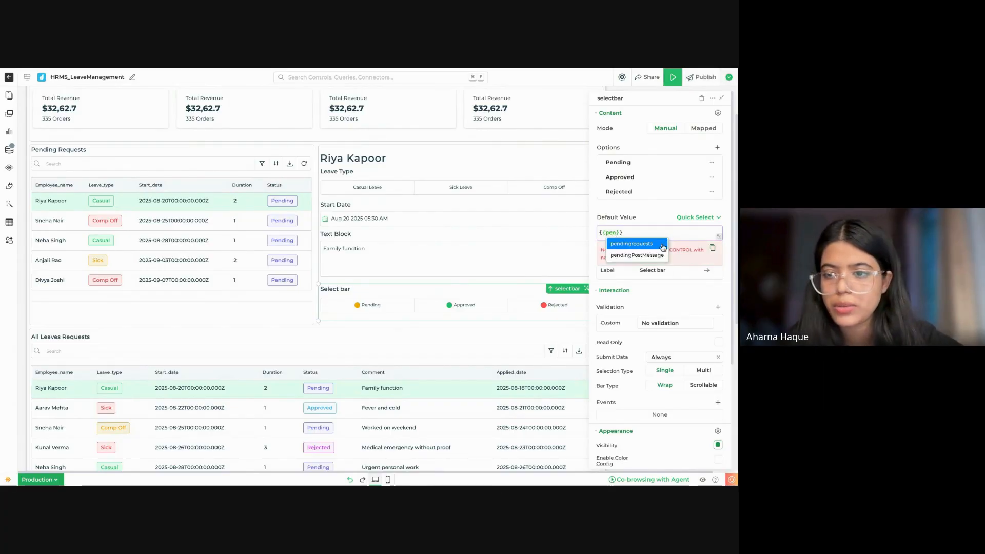
pyautogui.click(655, 246)
pyautogui.write('.')
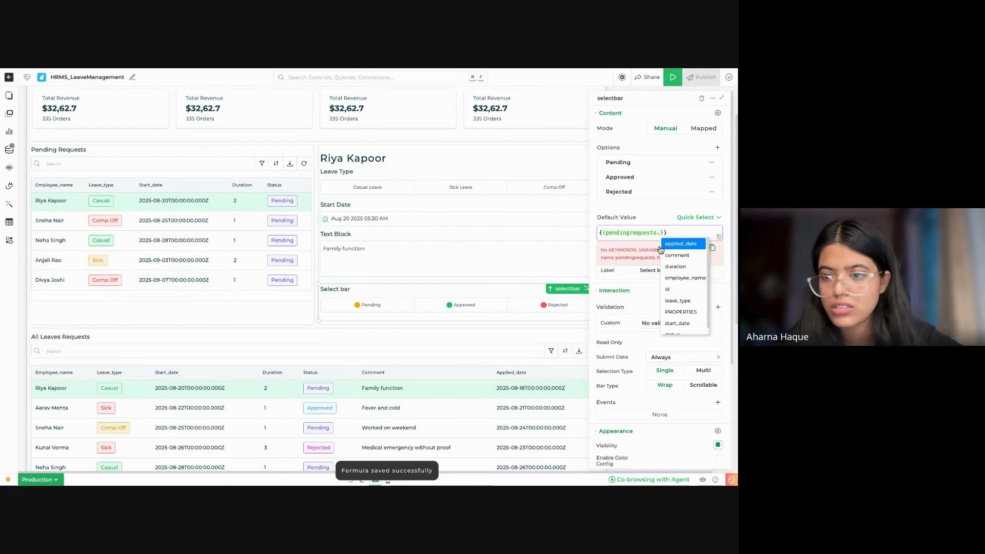
pyautogui.scroll(-1, 682, 298)
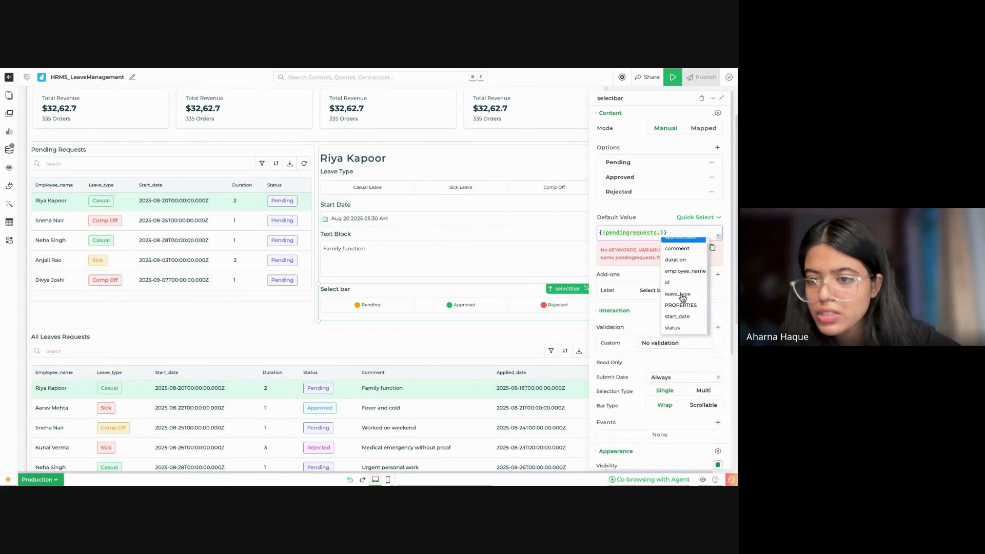
pyautogui.click(677, 328)
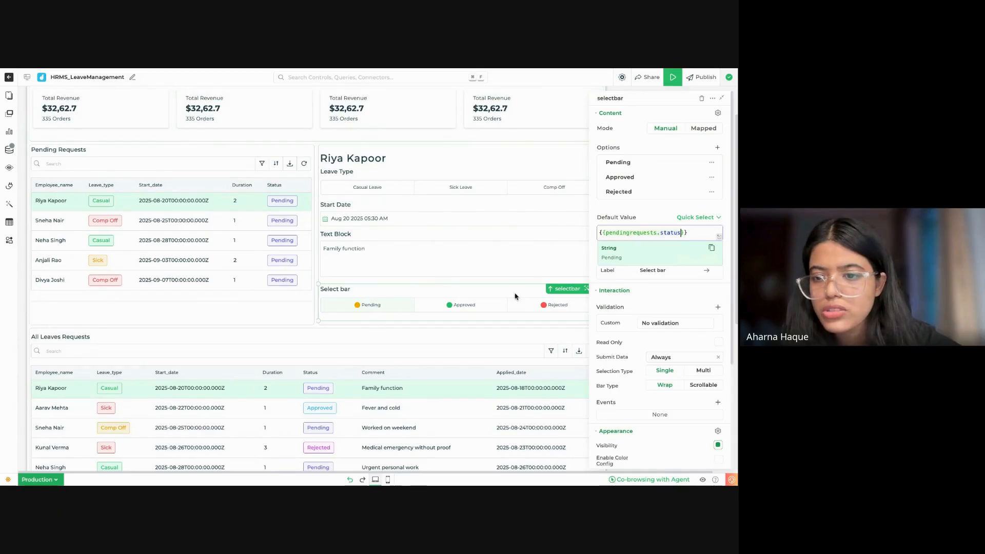
# Step: Change the label text of the Pending/Approved/Rejected select bar to "Status"
pyautogui.click(656, 270)
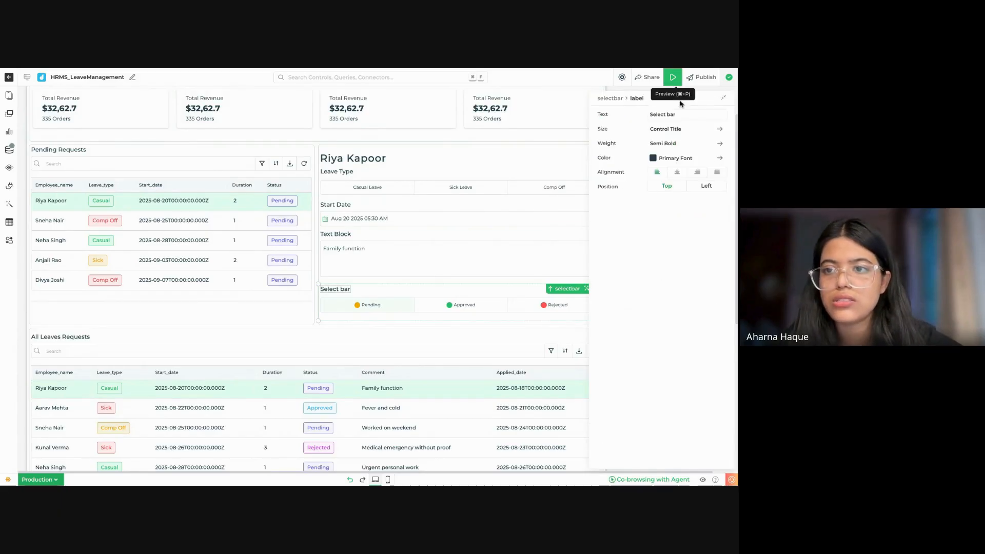
pyautogui.press('BackSpace')
pyautogui.press('BackSpace')
pyautogui.press('BackSpace')
pyautogui.press('BackSpace')
pyautogui.press('BackSpace')
pyautogui.press('BackSpace')
pyautogui.press('BackSpace')
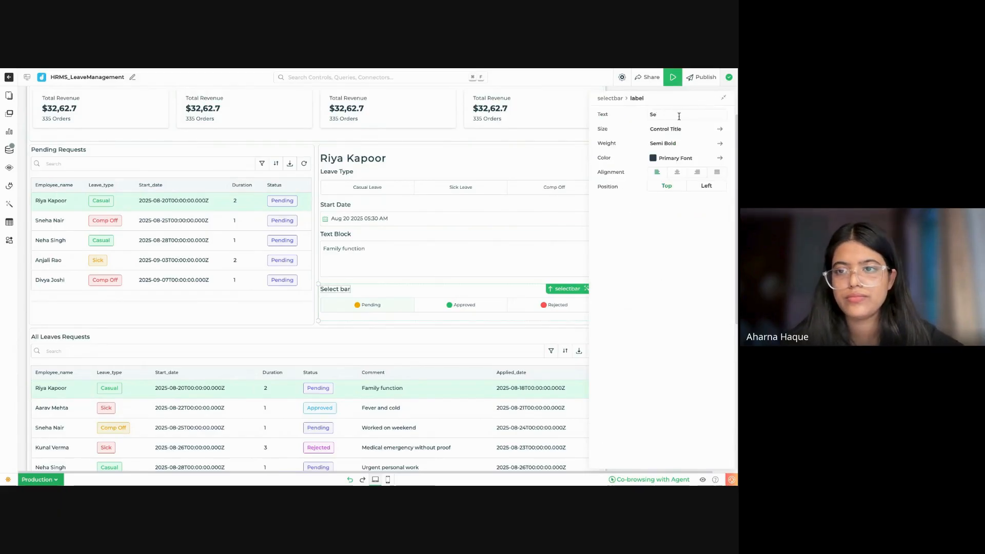
pyautogui.write('tatus')
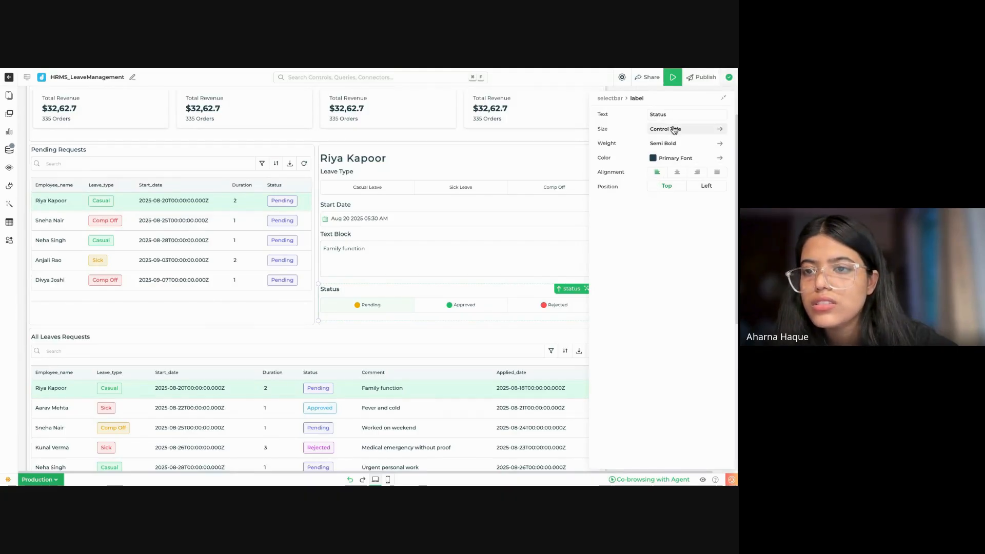
# Step: Set the Status select bar's selected background colour to Colorpalette One
pyautogui.click(490, 308)
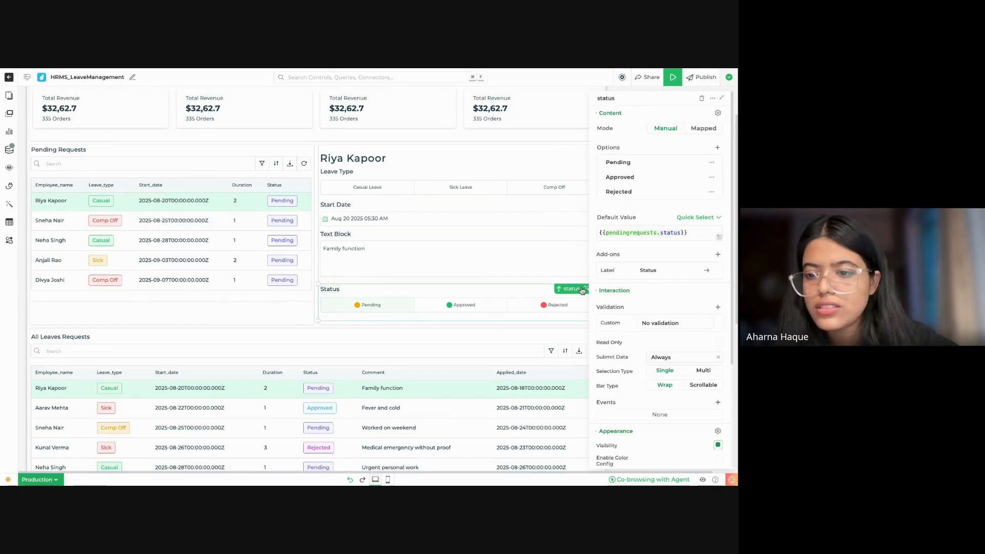
pyautogui.scroll(-3, 682, 380)
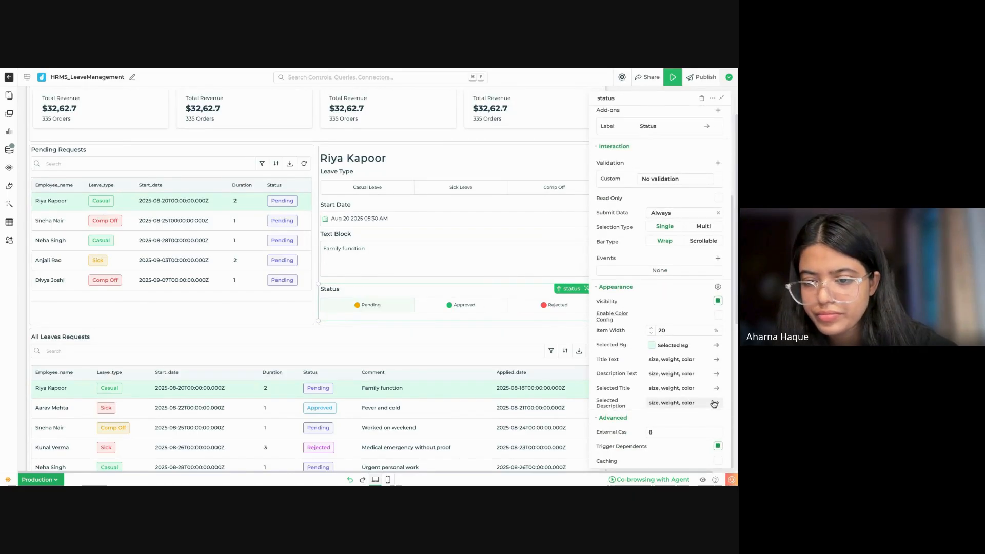
pyautogui.click(686, 346)
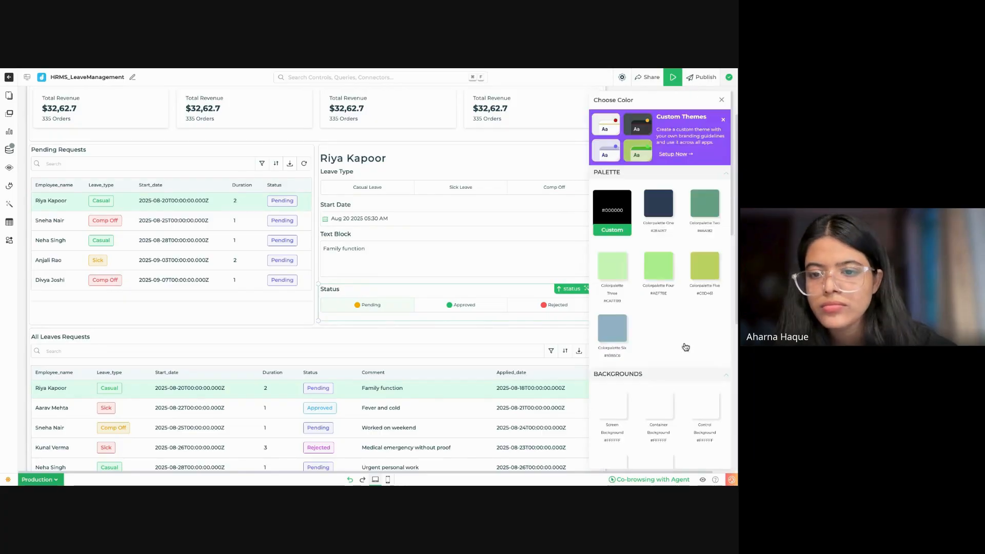
pyautogui.scroll(-4, 674, 394)
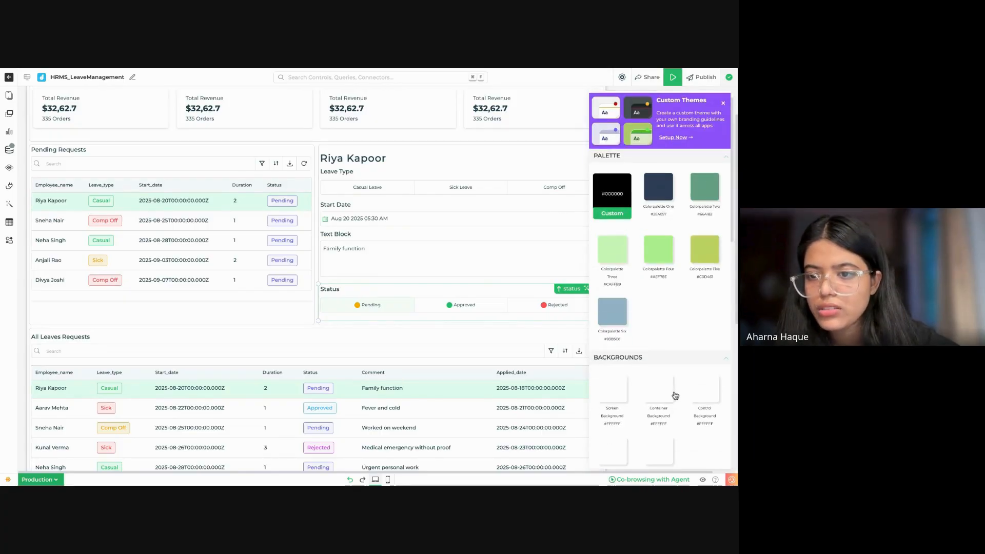
pyautogui.scroll(2, 674, 394)
pyautogui.scroll(1, 641, 173)
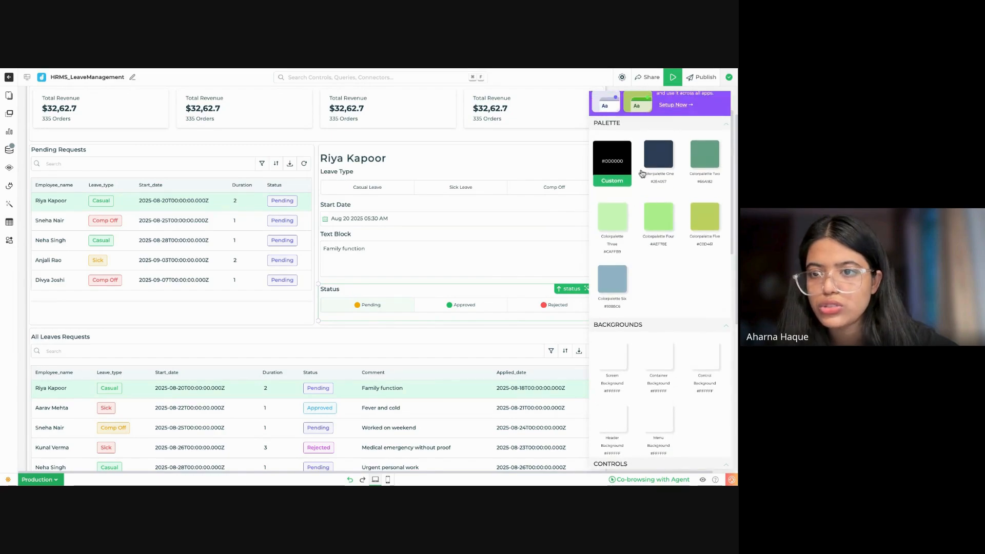
pyautogui.click(656, 163)
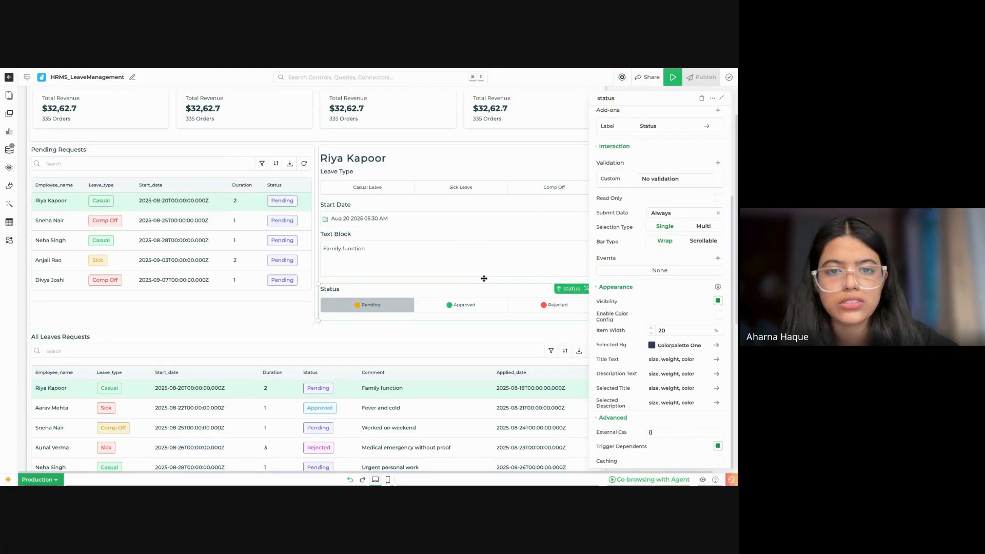
# Step: Preview the dashboard and select several pending requests to check how the details form fills in, then close the preview
pyautogui.click(510, 192)
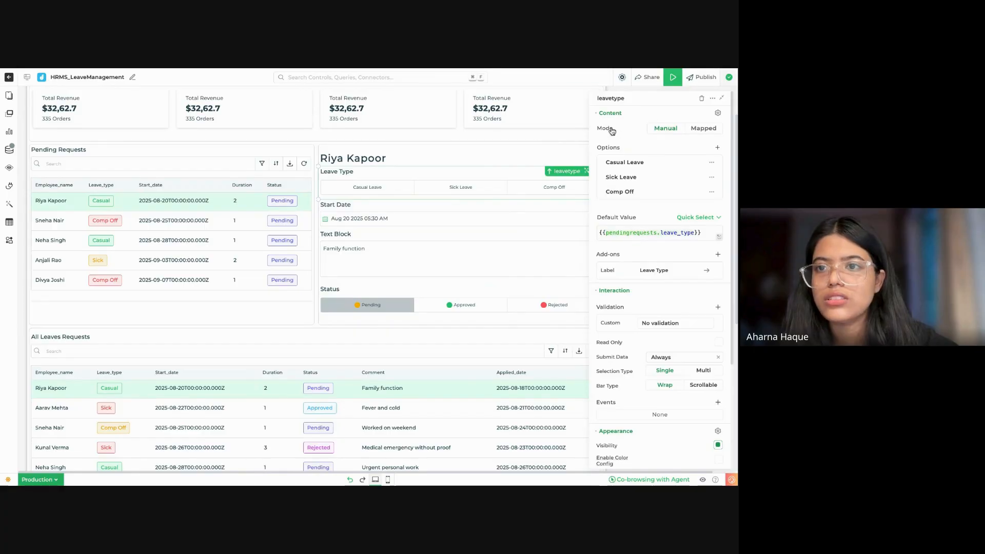
pyautogui.scroll(1, 318, 263)
pyautogui.scroll(1, 318, 263)
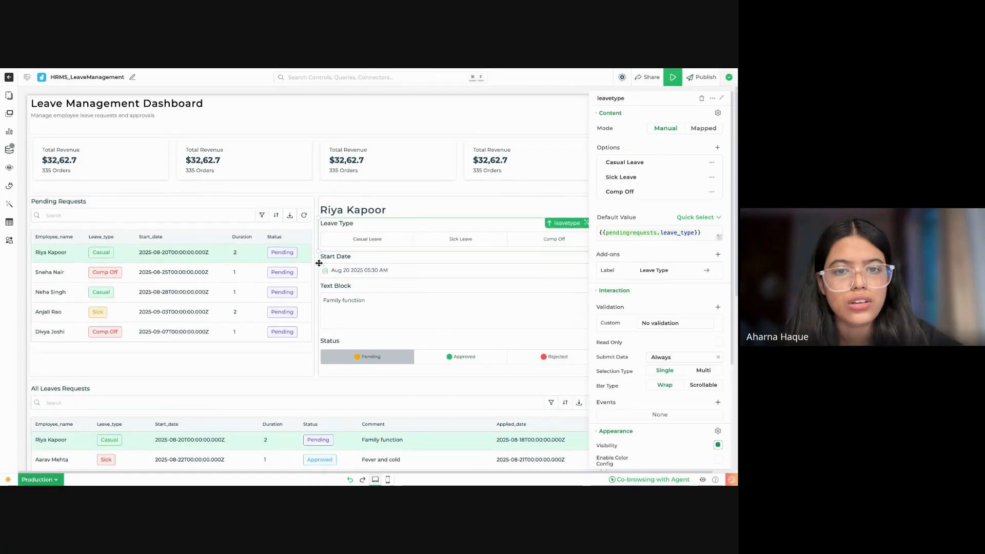
pyautogui.click(674, 78)
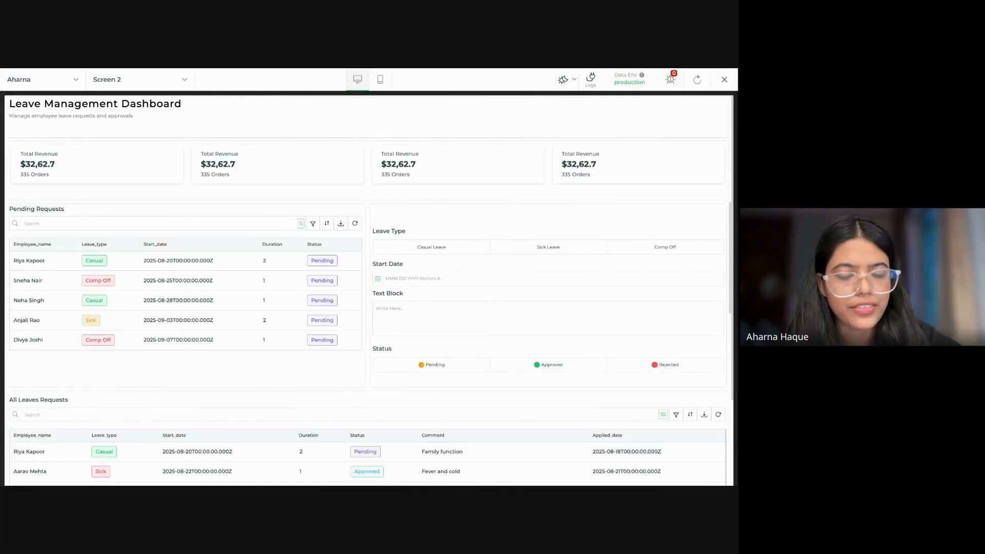
pyautogui.click(283, 263)
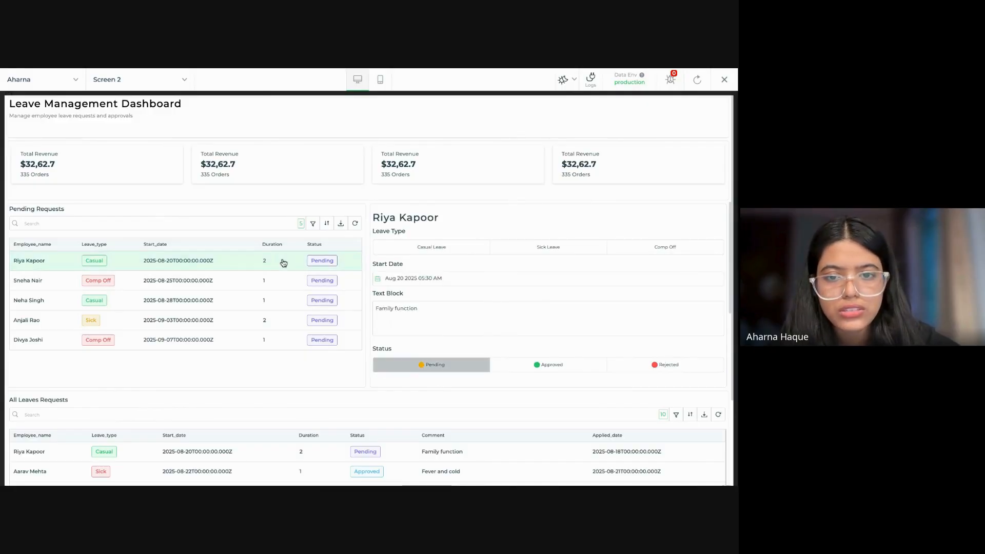
pyautogui.click(320, 320)
pyautogui.scroll(-2, 318, 318)
pyautogui.click(344, 366)
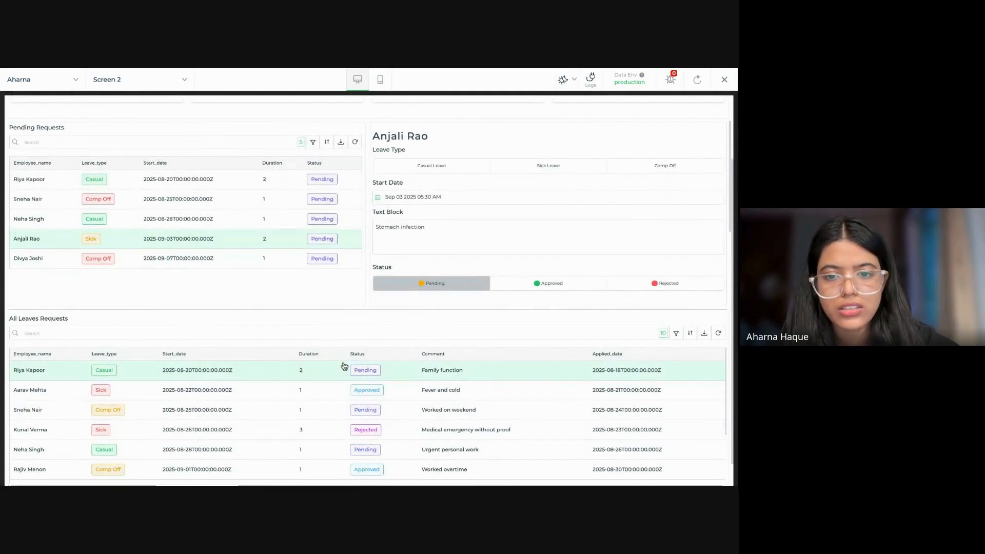
pyautogui.click(269, 221)
pyautogui.click(281, 239)
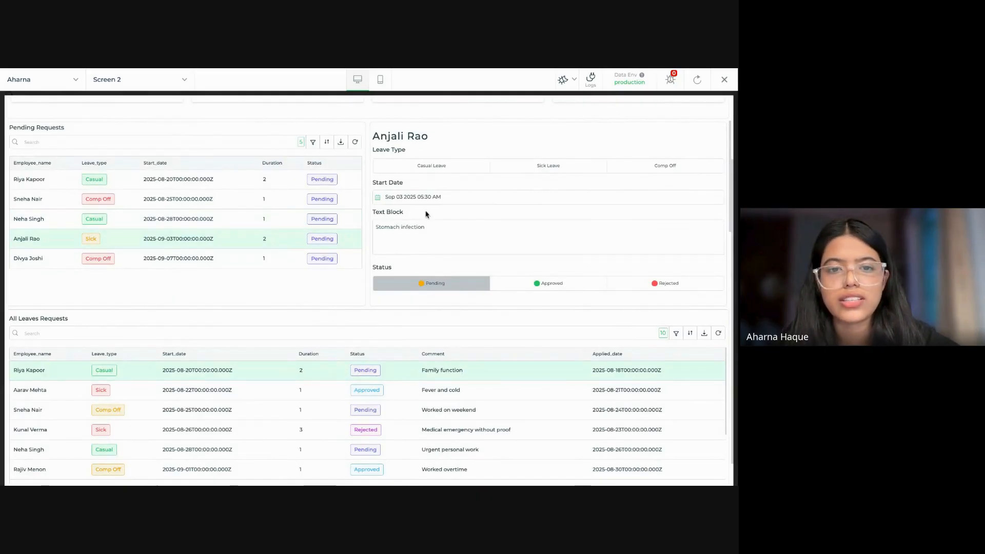
pyautogui.click(724, 79)
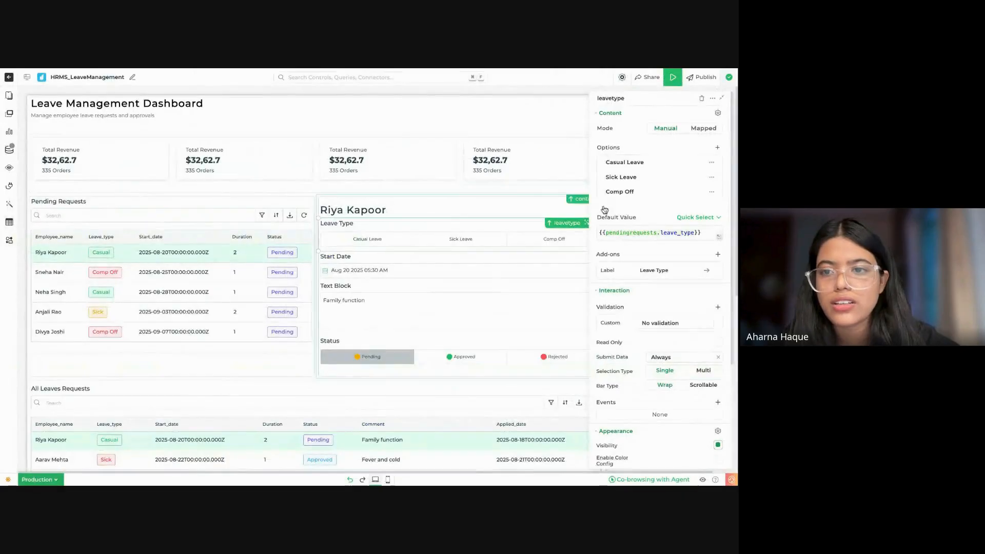
# Step: Set the Leave Type select bar's selected background colour to Colorpalette Six
pyautogui.scroll(-3, 723, 341)
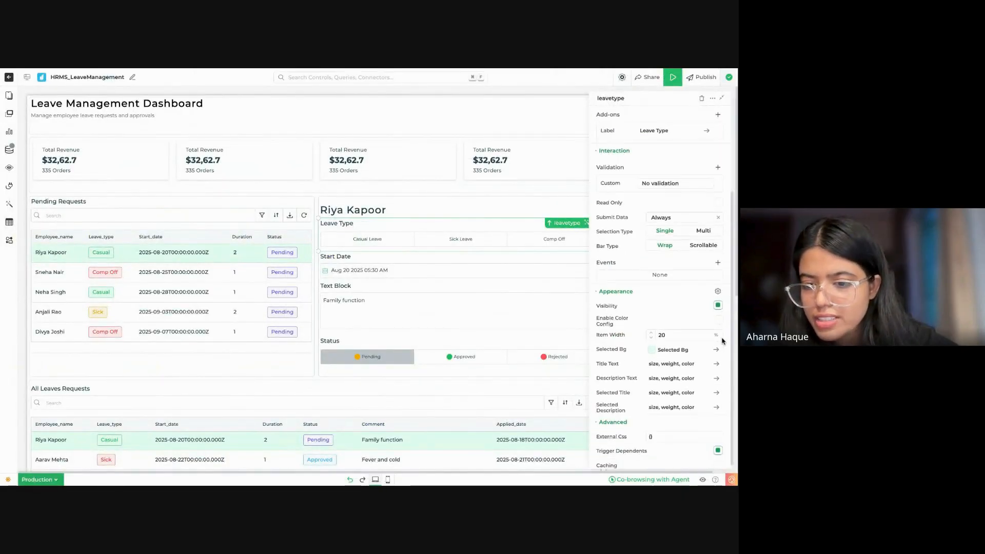
pyautogui.click(690, 350)
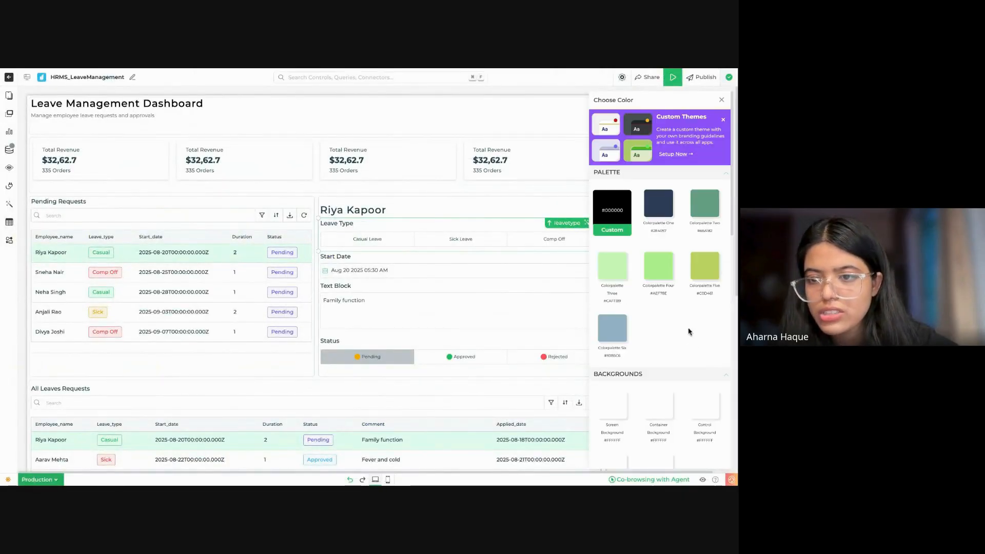
pyautogui.click(611, 321)
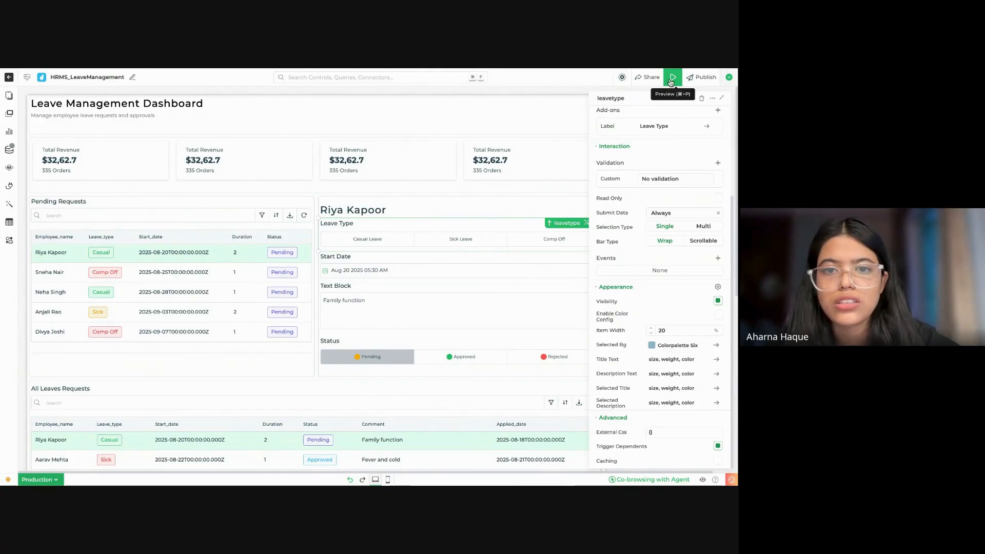
# Step: Preview the dashboard and compare the Leave Type highlighting across casual, sick and comp off pending requests, then close the preview
pyautogui.click(671, 82)
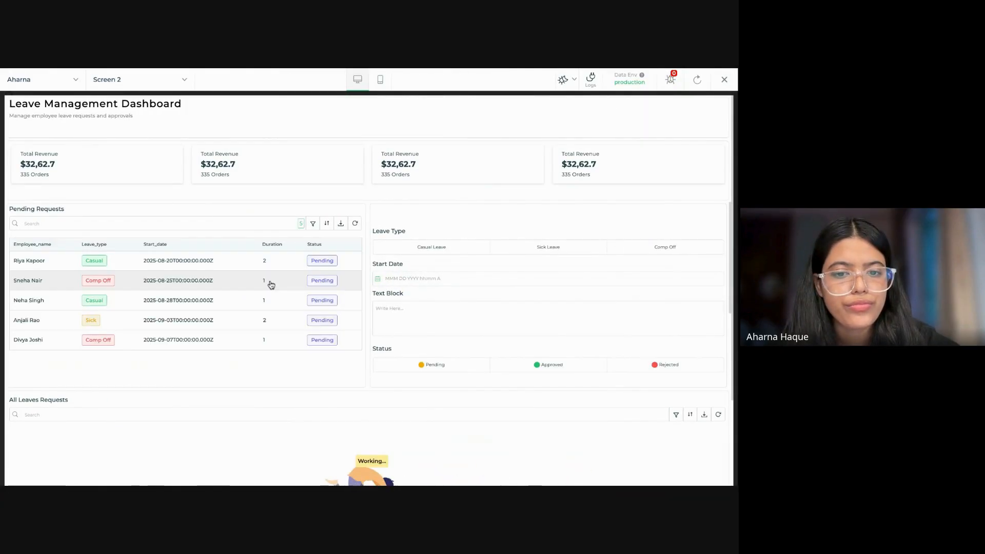
pyautogui.click(271, 284)
pyautogui.click(277, 325)
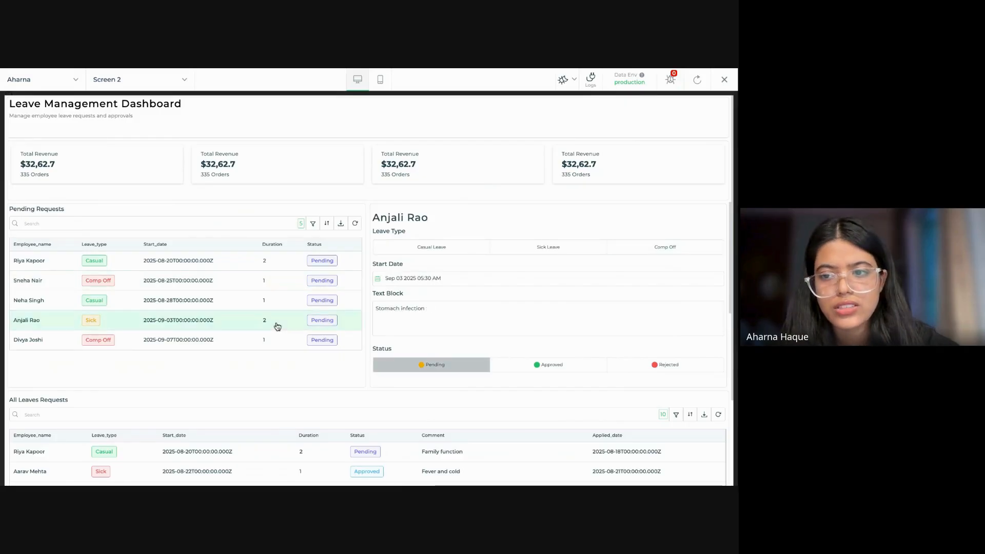
pyautogui.click(264, 263)
pyautogui.click(260, 285)
pyautogui.click(261, 299)
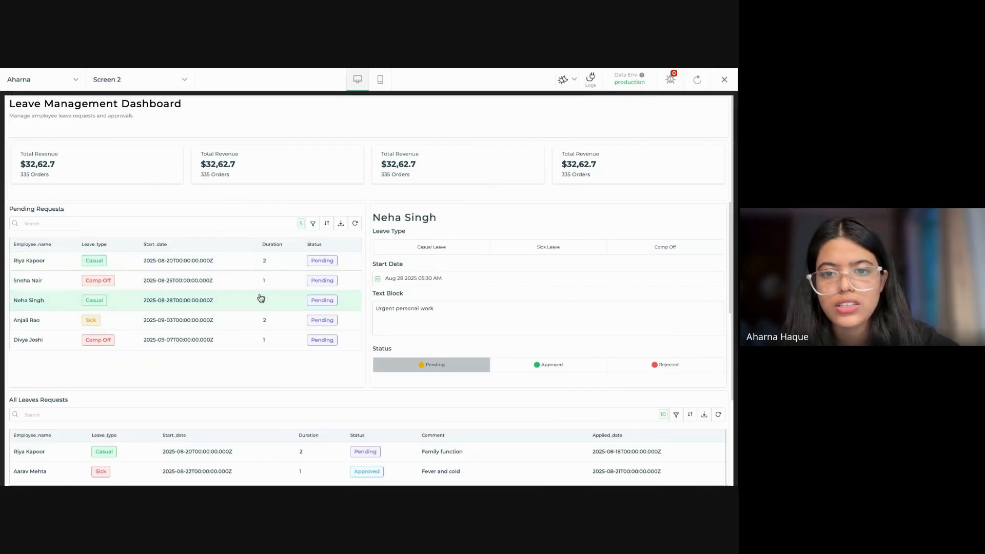
pyautogui.click(221, 256)
pyautogui.click(225, 277)
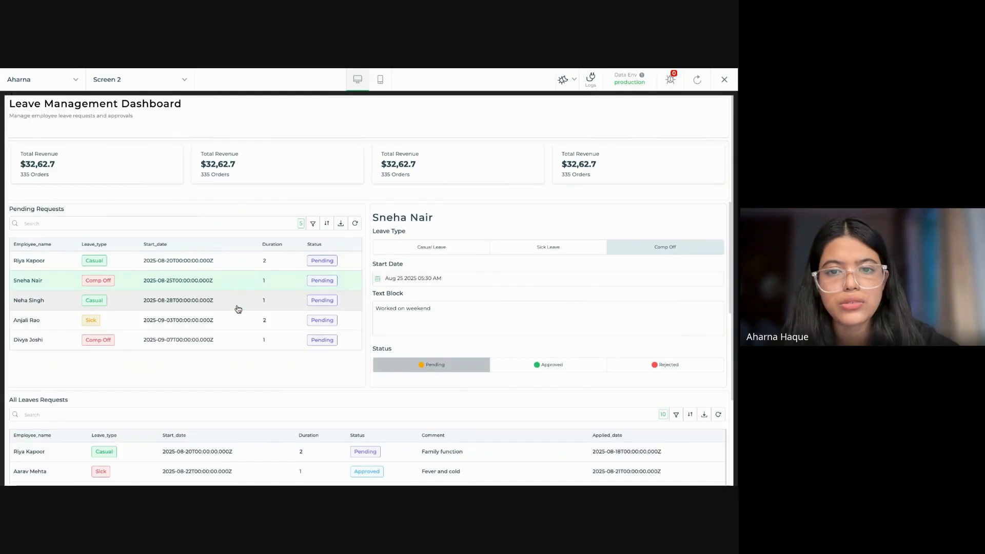
pyautogui.click(238, 308)
pyautogui.click(235, 324)
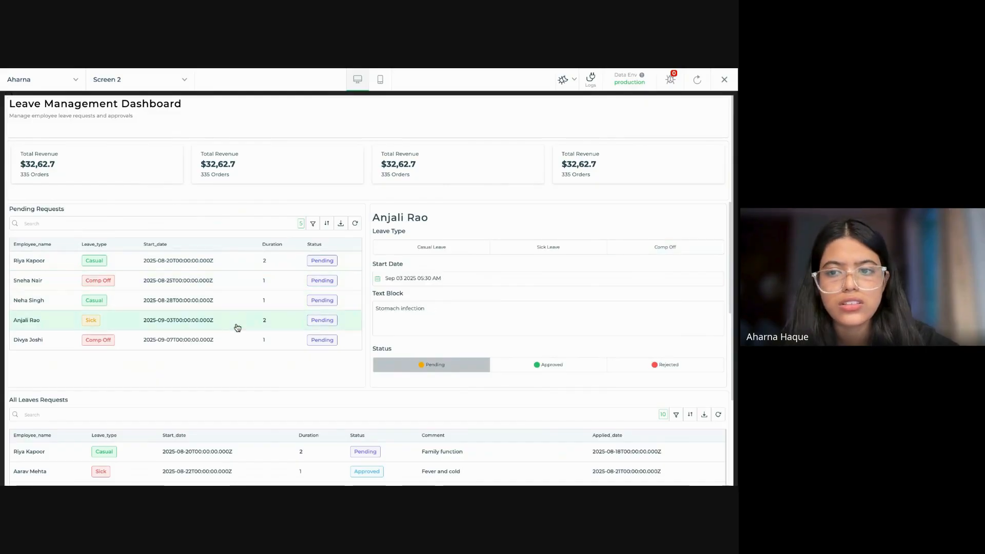
pyautogui.click(238, 338)
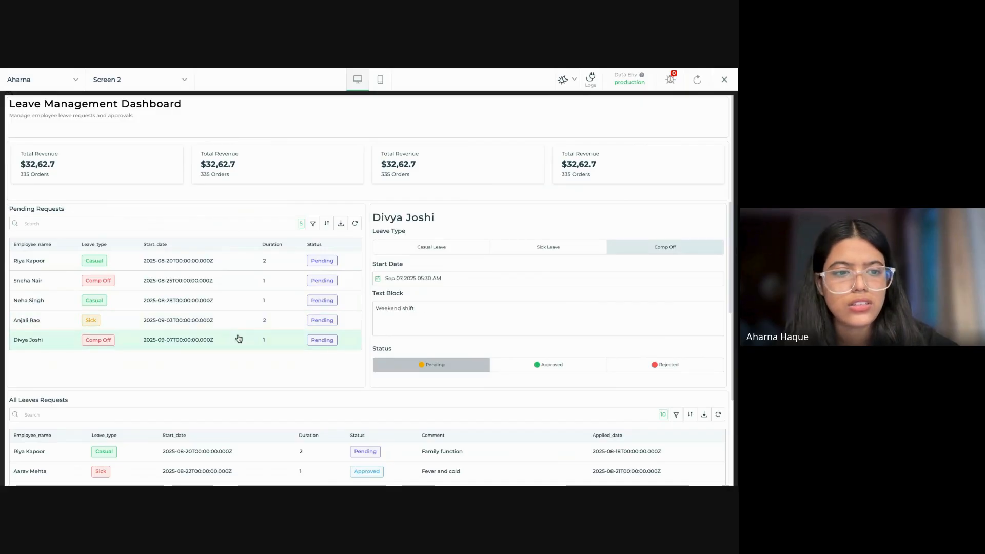
pyautogui.click(242, 322)
pyautogui.click(244, 300)
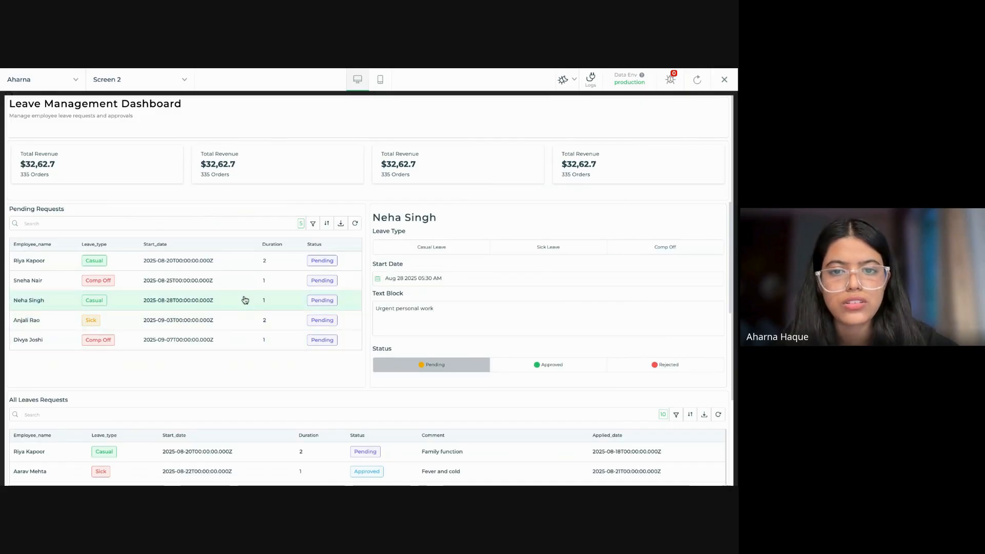
pyautogui.click(724, 82)
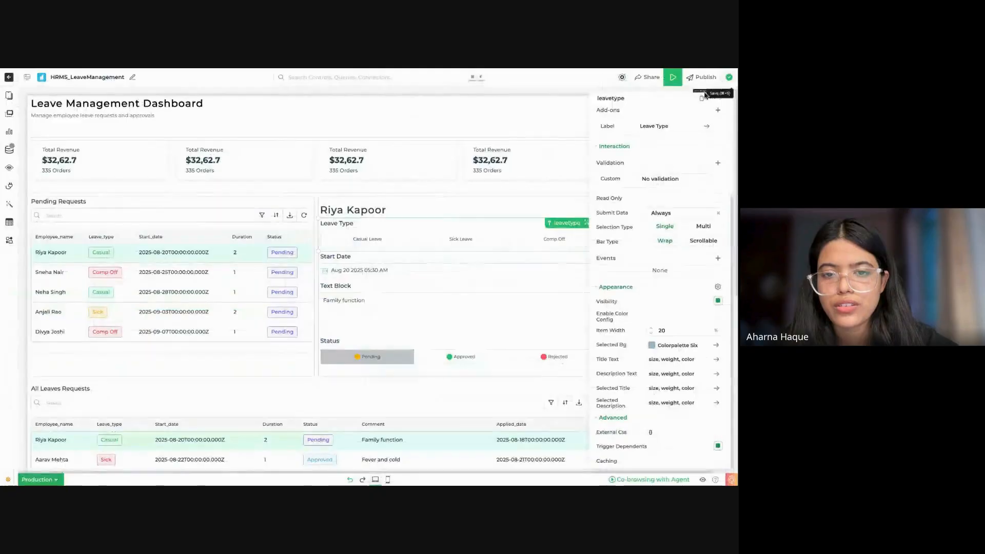
# Step: Set the Leave Type select bar's selected background to Colorpalette One and its item width to 24%
pyautogui.click(661, 345)
pyautogui.scroll(-1, 656, 223)
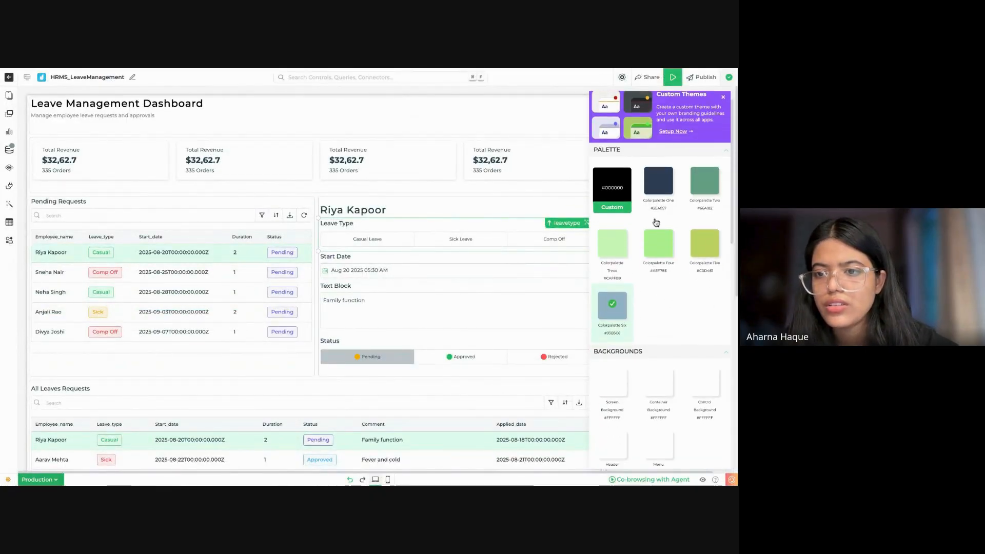
pyautogui.click(660, 182)
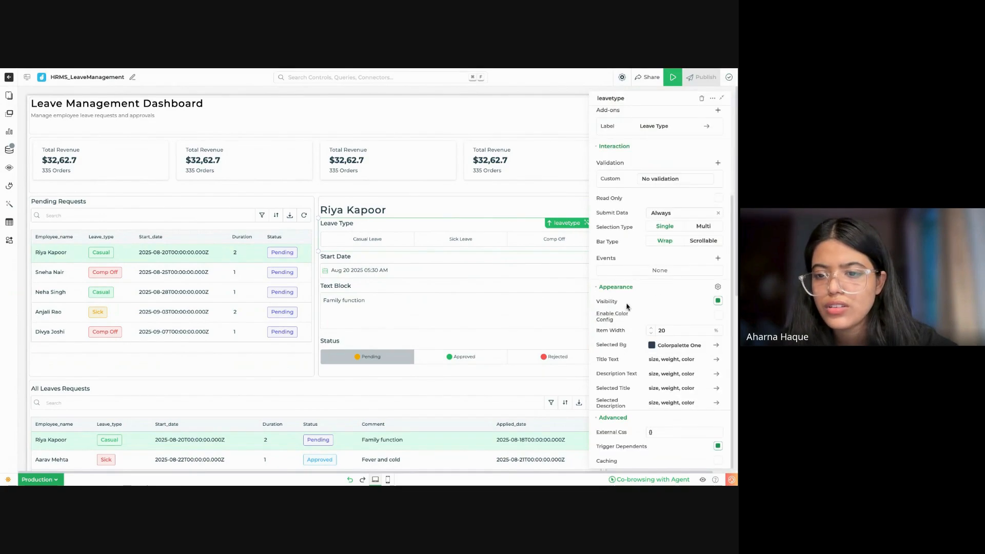
pyautogui.click(653, 329)
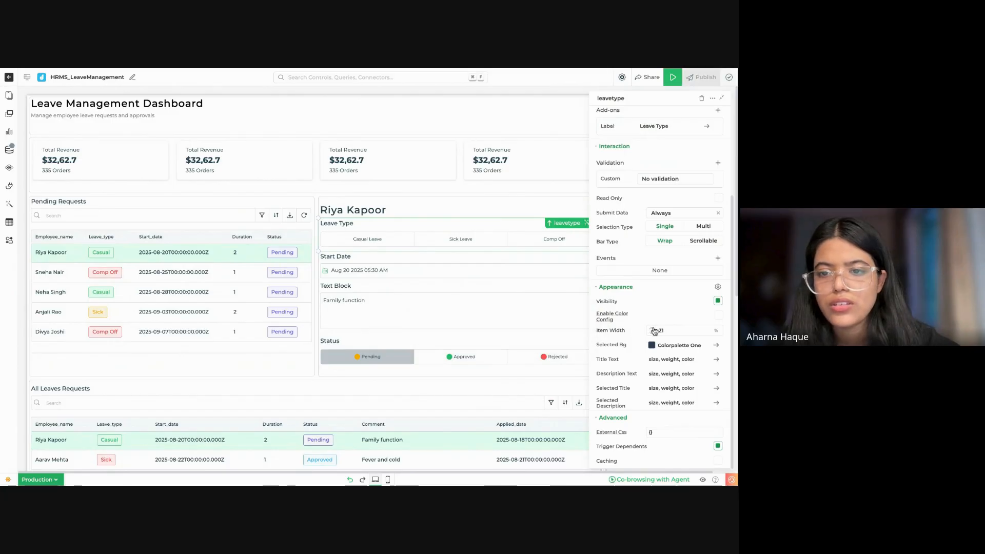
pyautogui.click(653, 329)
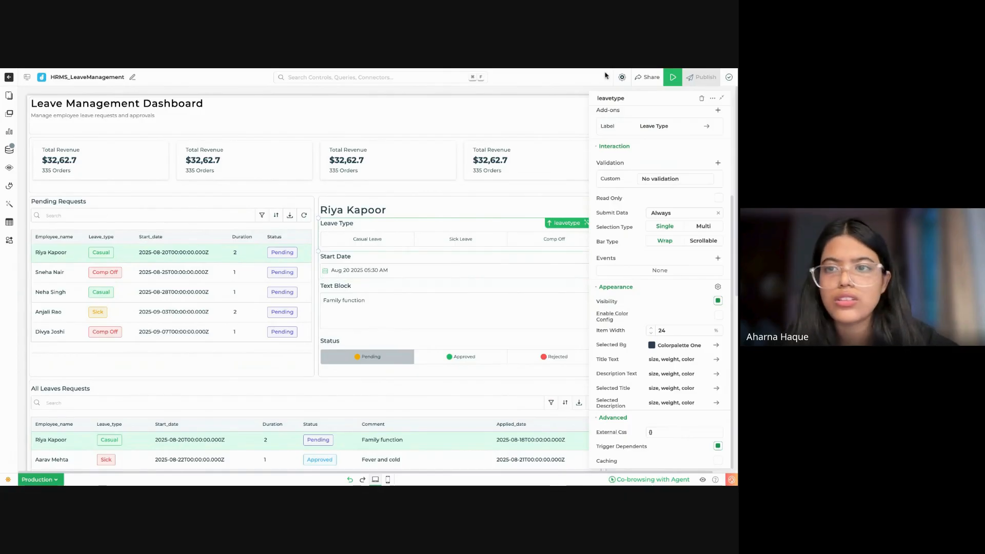
# Step: Preview the details form with the first pending request selected, then reload the page
pyautogui.click(672, 77)
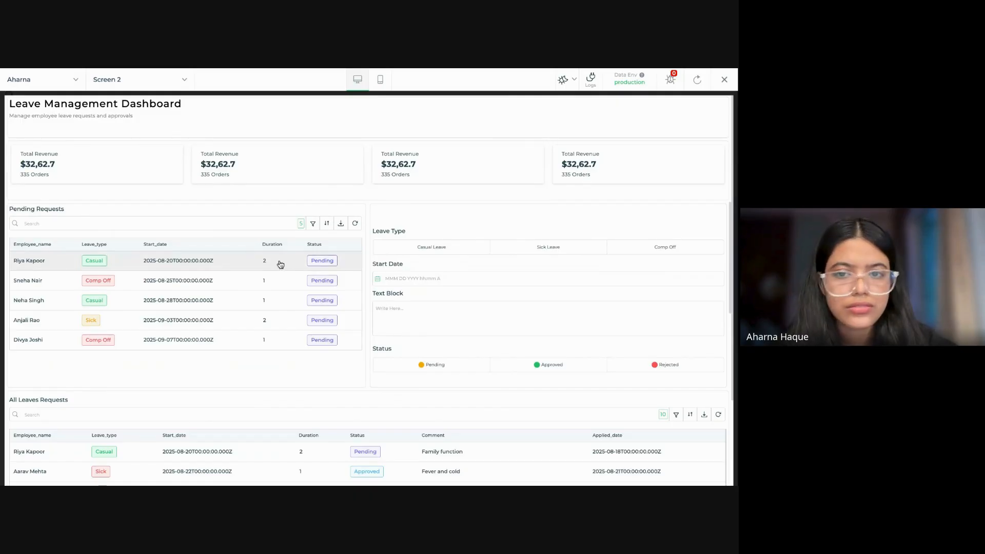
pyautogui.click(280, 265)
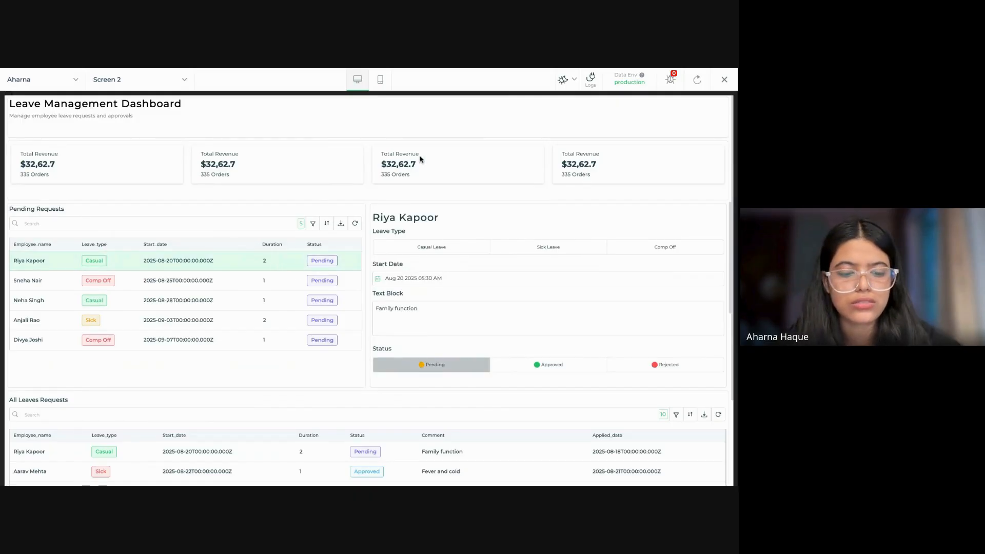
pyautogui.press('super+r')
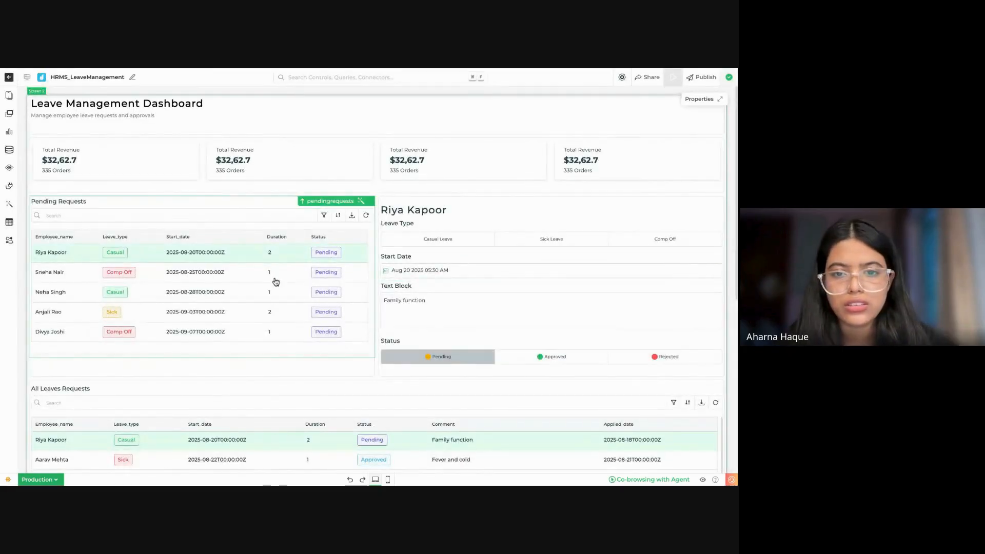
# Step: Examine the Status select bar's options, default value and appearance settings in the editor
pyautogui.click(276, 281)
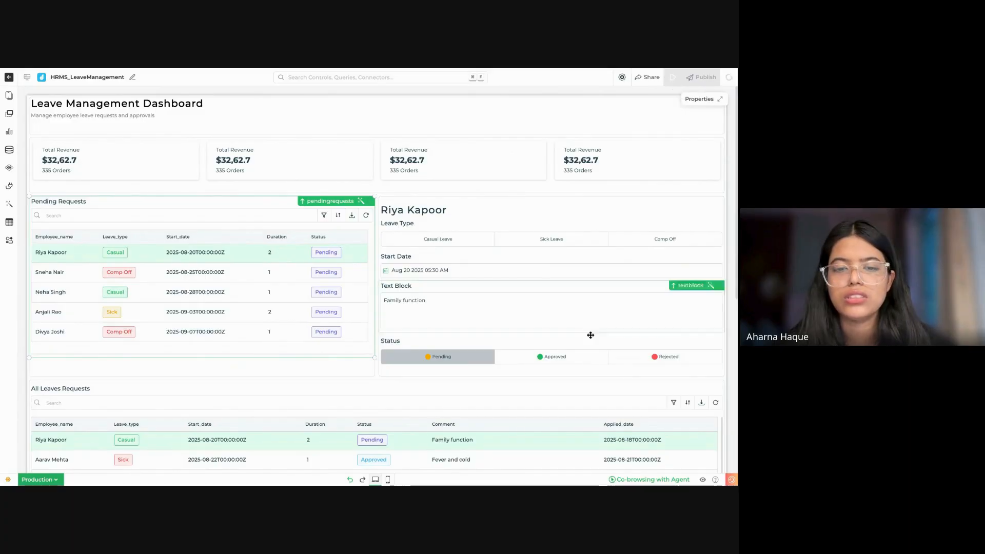
pyautogui.click(572, 243)
pyautogui.click(522, 348)
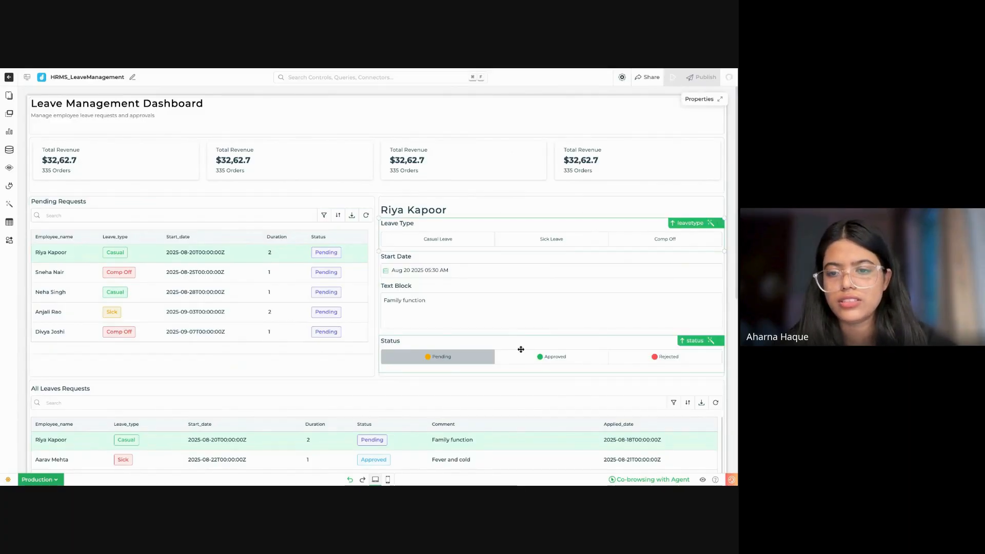
pyautogui.scroll(-3, 653, 386)
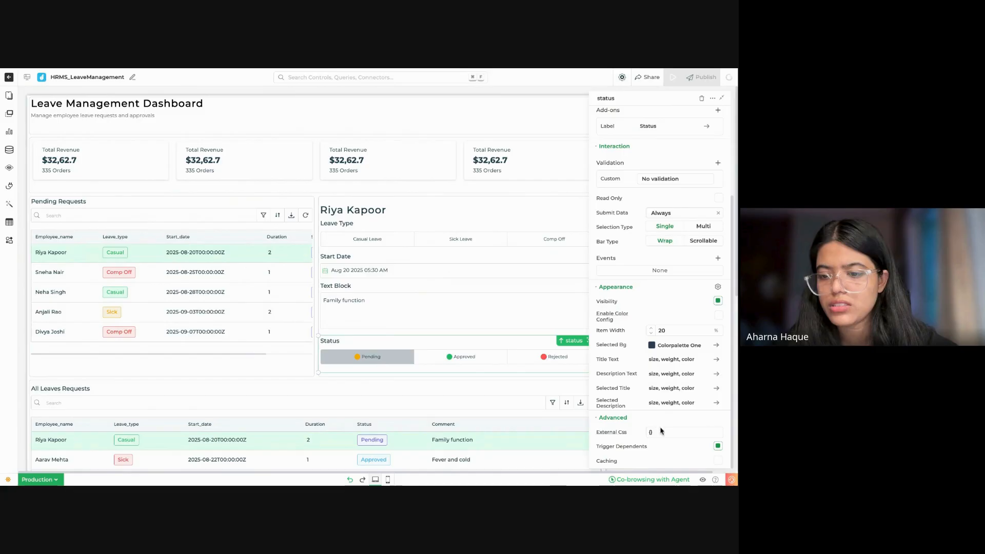
pyautogui.scroll(6, 669, 270)
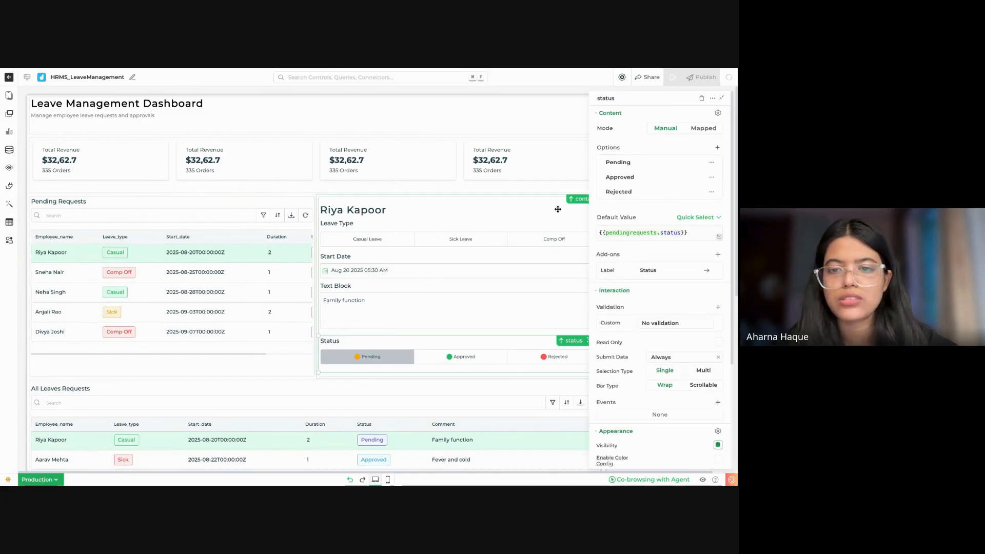
# Step: Change the Leave Type select bar's Casual Leave option value to Casual and save it
pyautogui.click(517, 235)
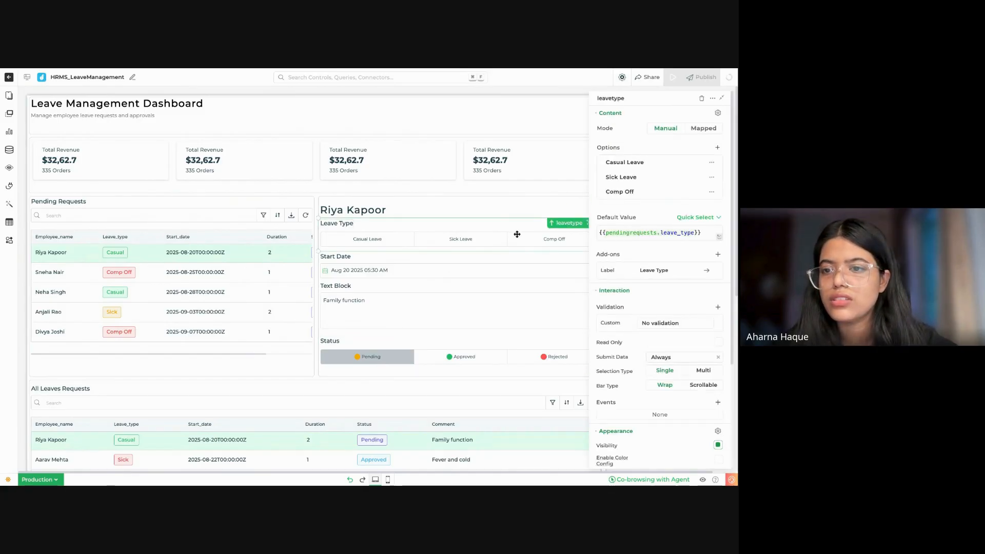
pyautogui.scroll(-1, 646, 308)
pyautogui.scroll(-5, 646, 309)
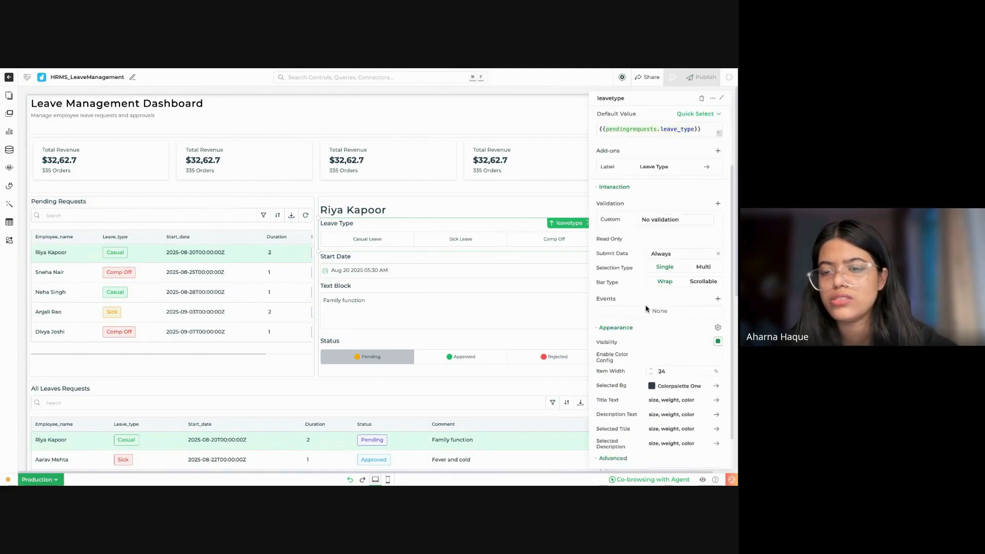
pyautogui.scroll(6, 677, 361)
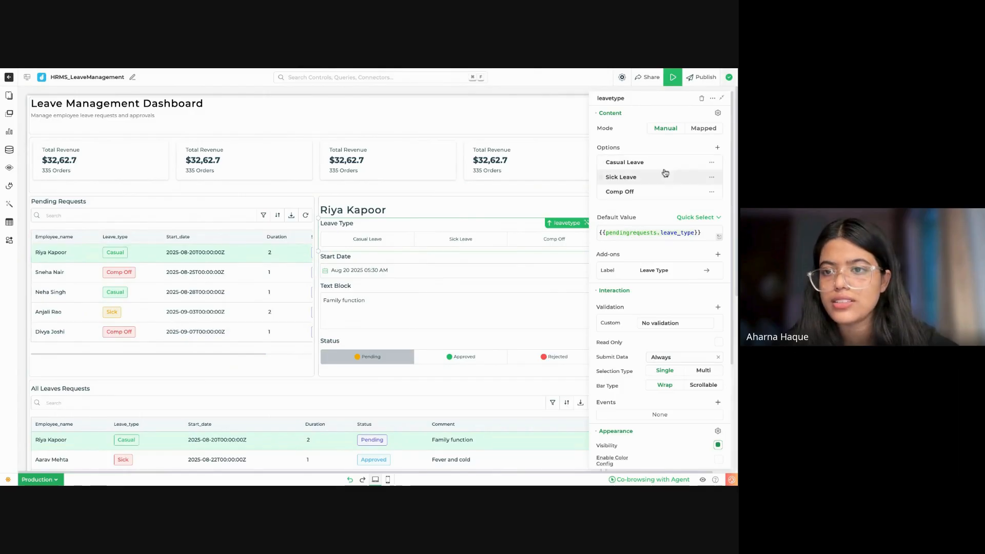
pyautogui.click(649, 161)
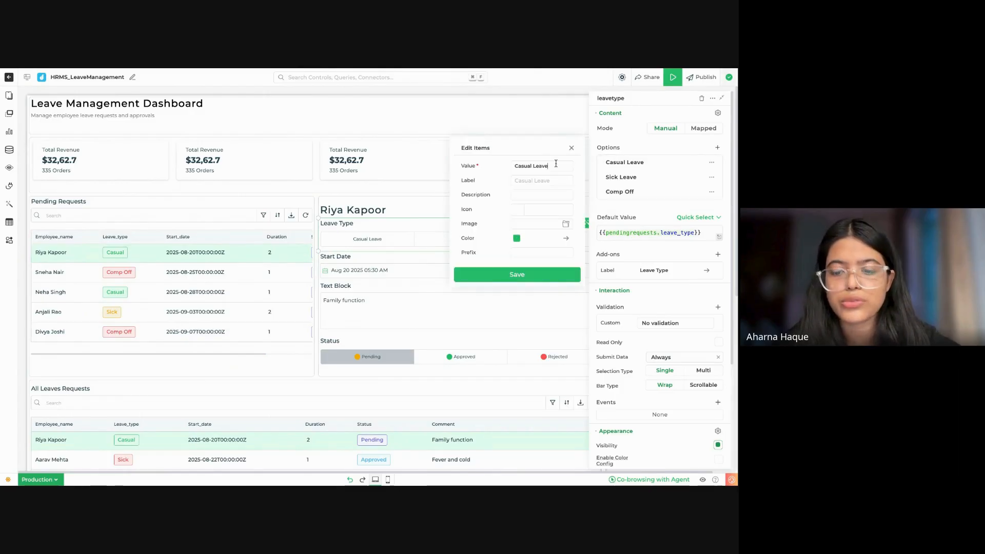
pyautogui.click(530, 276)
# Step: Change the Leave Type select bar's Sick Leave option value to Sick and save it
pyautogui.click(649, 177)
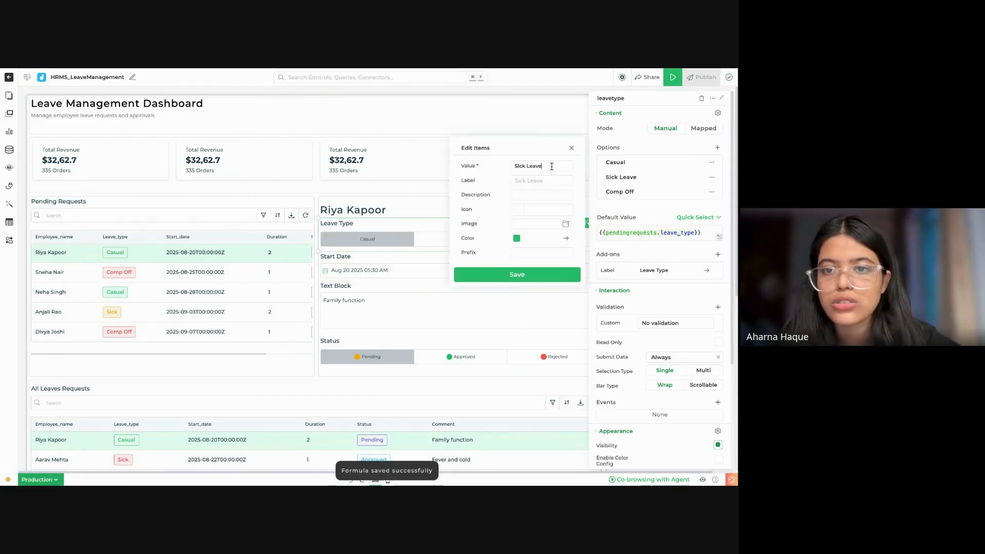
pyautogui.press('BackSpace')
pyautogui.press('BackSpace')
pyautogui.press('BackSpace')
pyautogui.press('BackSpace')
pyautogui.press('BackSpace')
pyautogui.press('BackSpace')
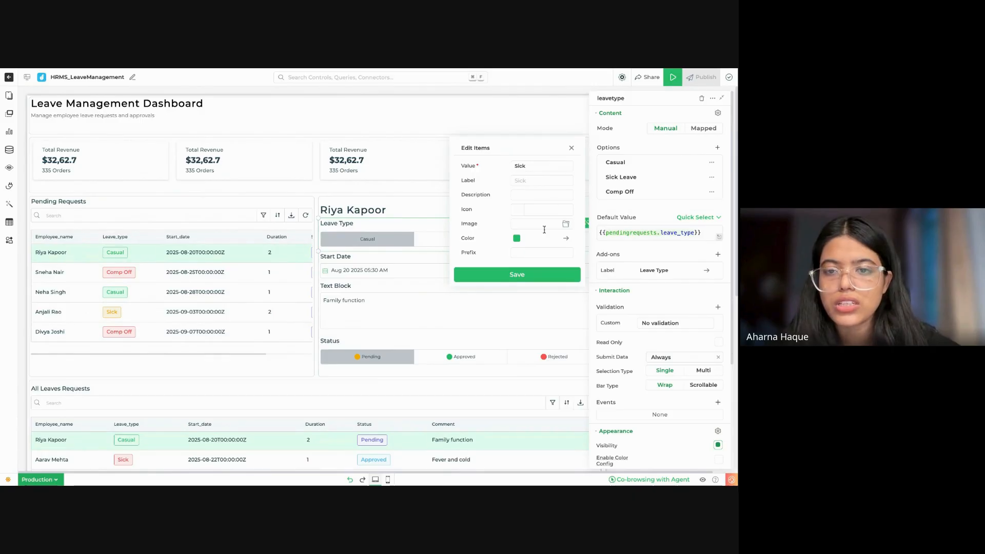
pyautogui.click(524, 277)
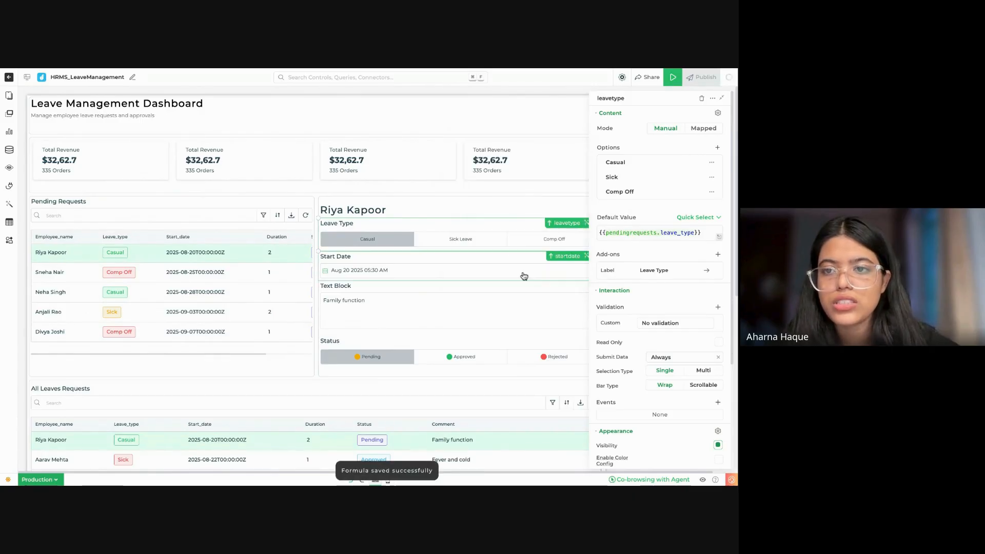
# Step: Preview the dashboard to check the Leave Type highlighting for the first pending request, then close the preview
pyautogui.click(673, 77)
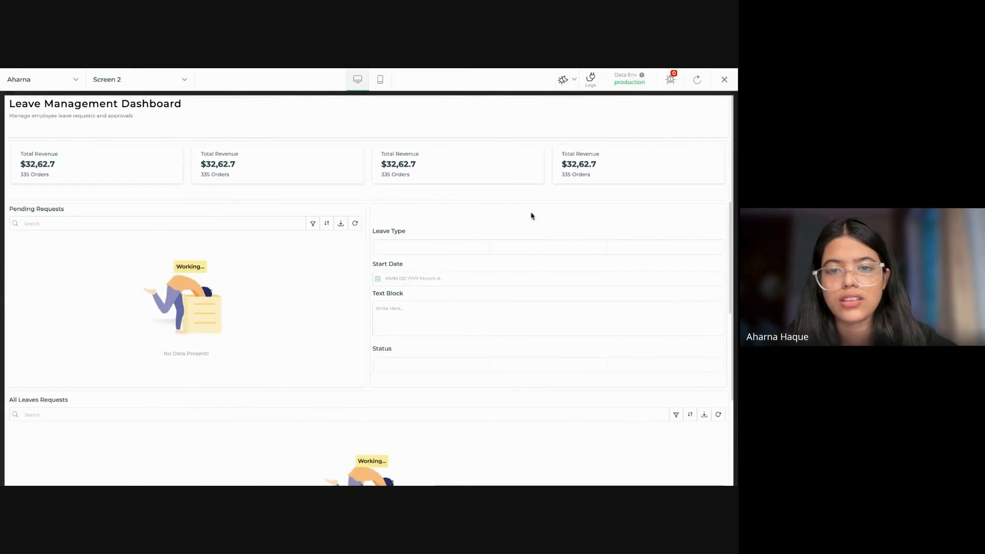
pyautogui.click(242, 268)
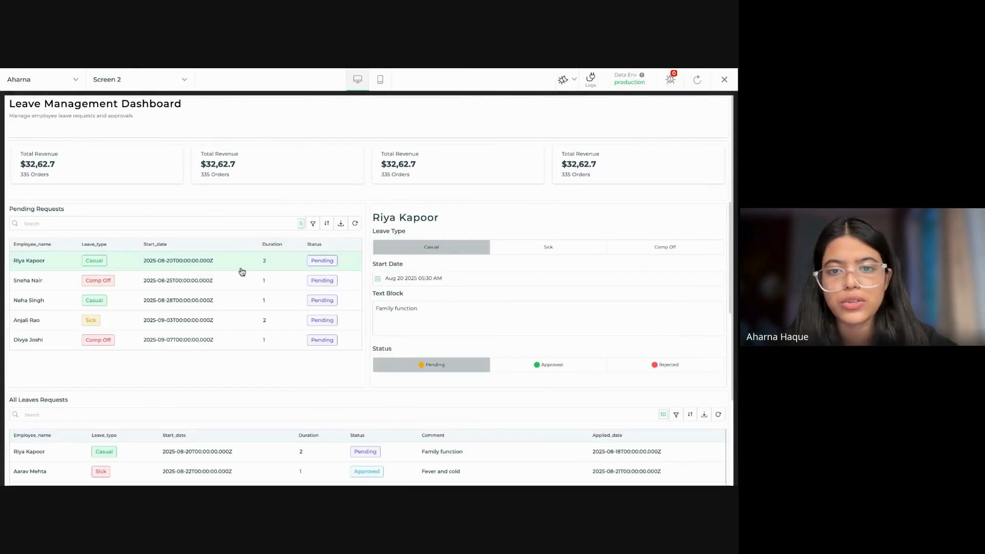
pyautogui.click(724, 80)
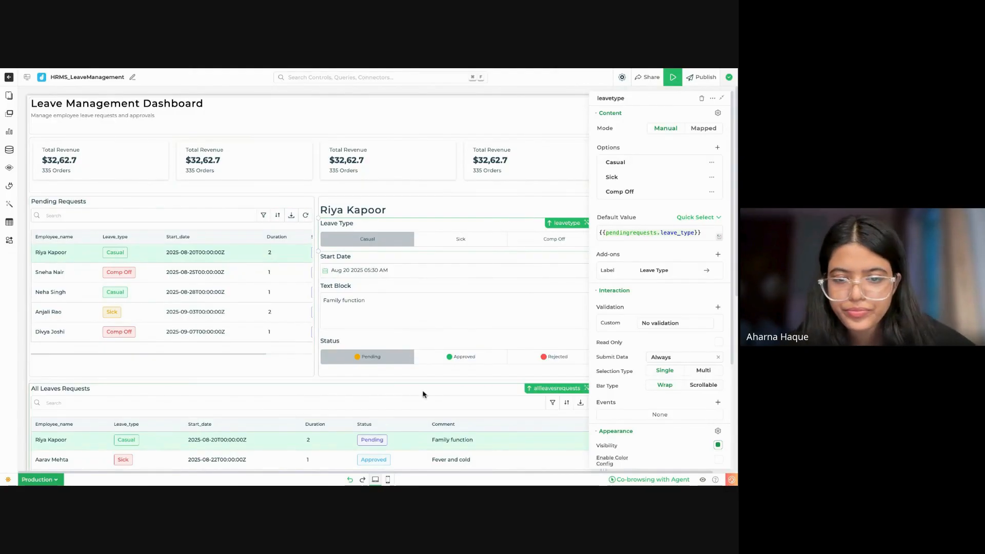
# Step: Collapse the Status select bar's properties and start a Veda AI prompt reading "on click of {{status}}", referencing the status control
pyautogui.click(469, 356)
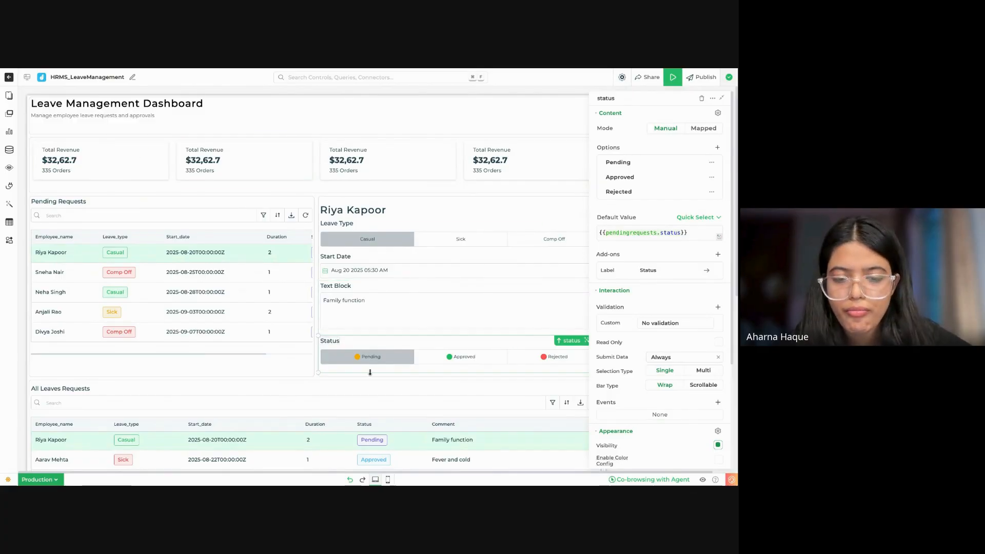
pyautogui.click(723, 98)
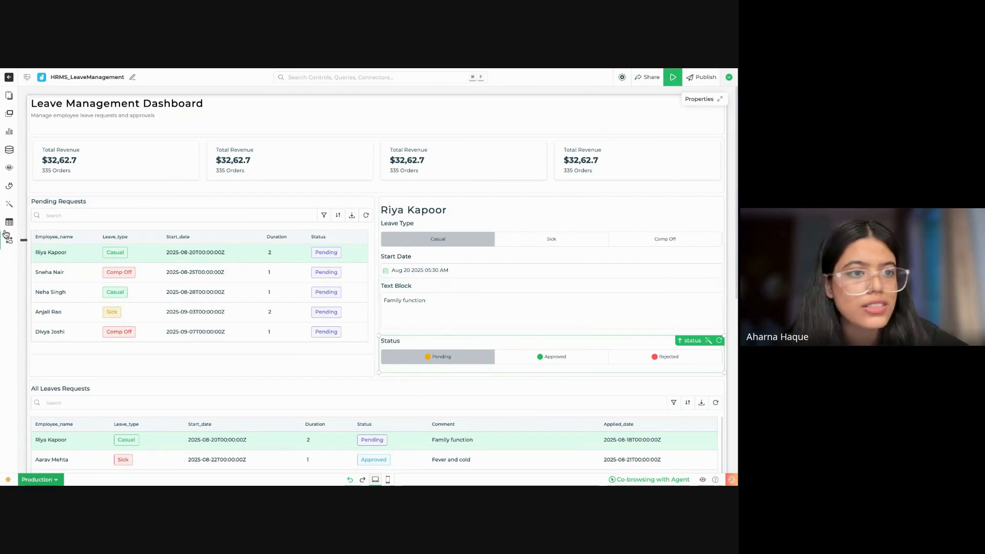
pyautogui.click(10, 205)
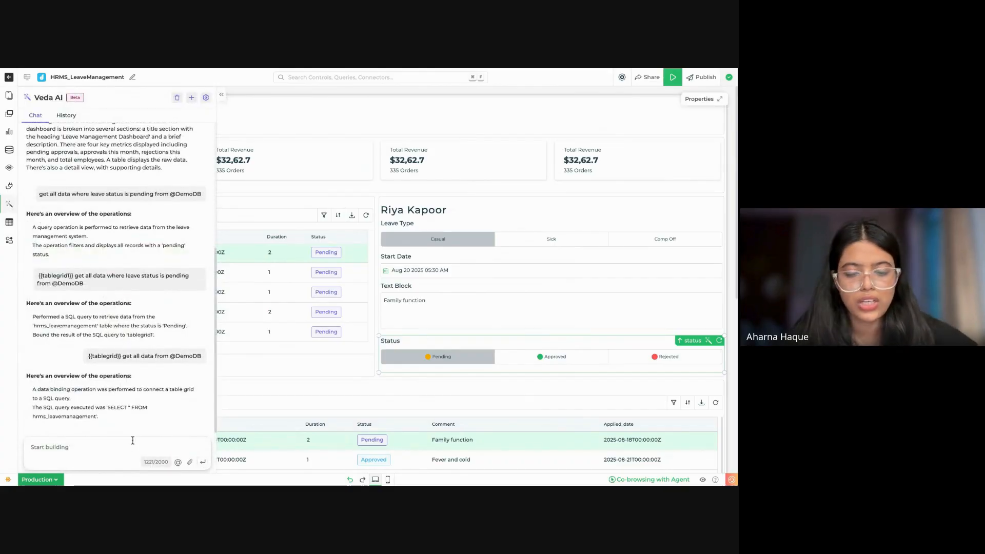
pyautogui.write('on click')
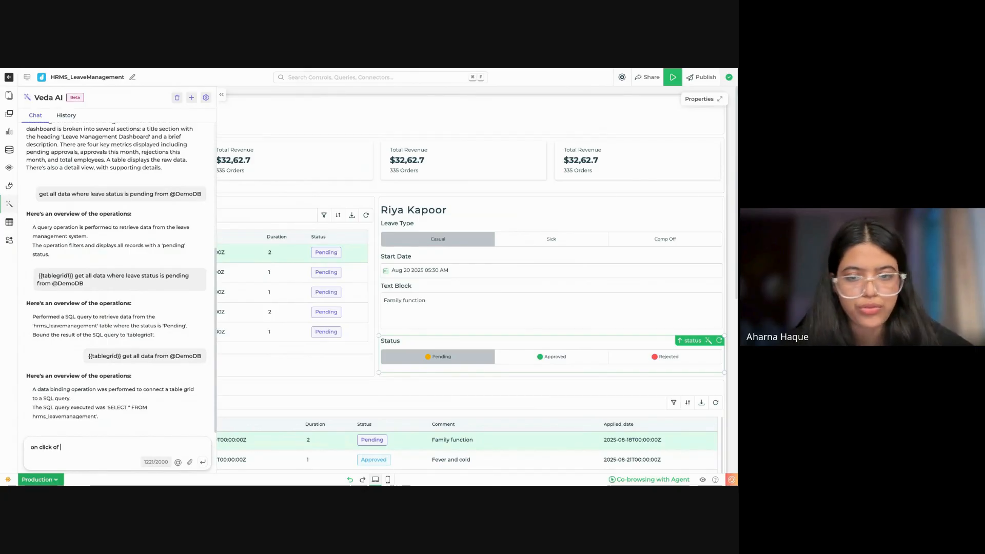
pyautogui.write(' of')
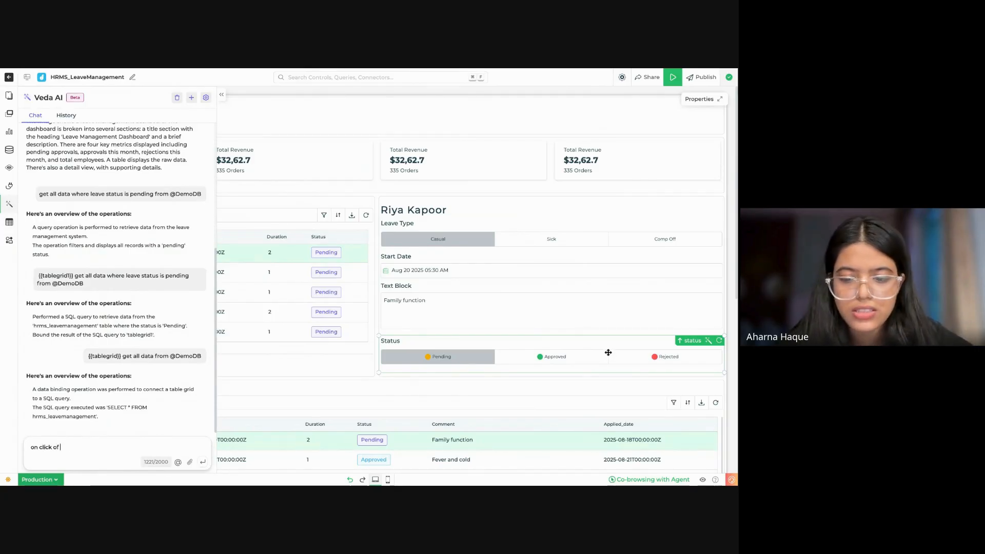
pyautogui.write(' {{')
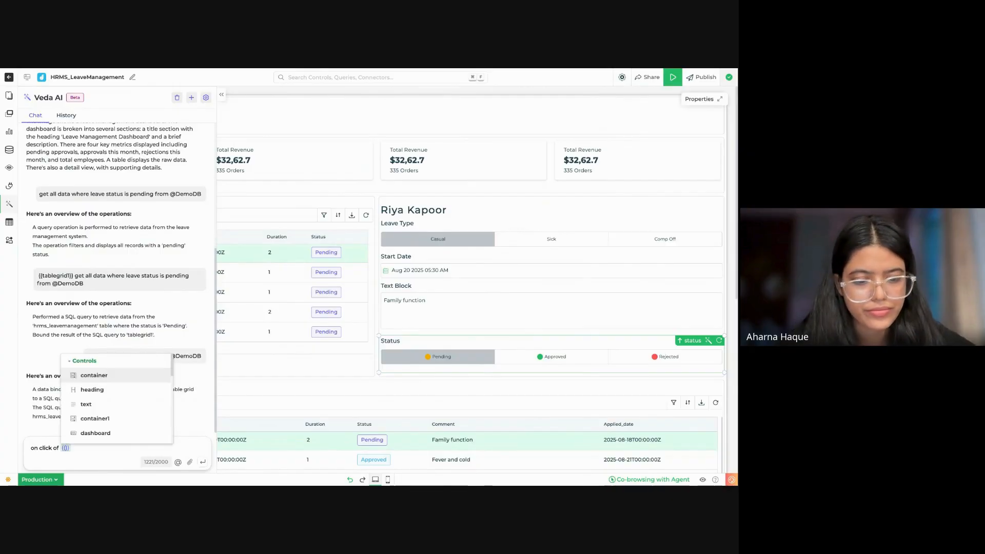
pyautogui.write('stat')
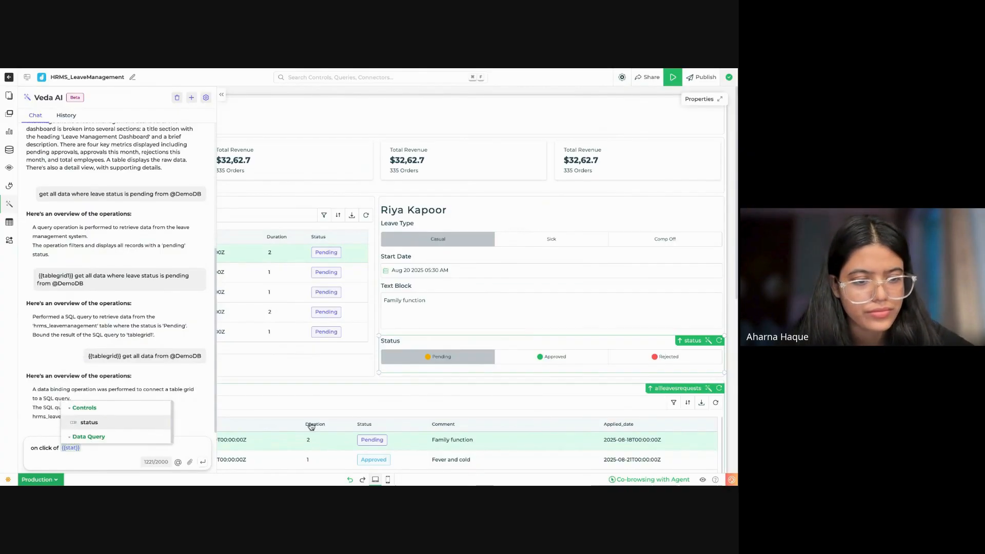
pyautogui.click(138, 427)
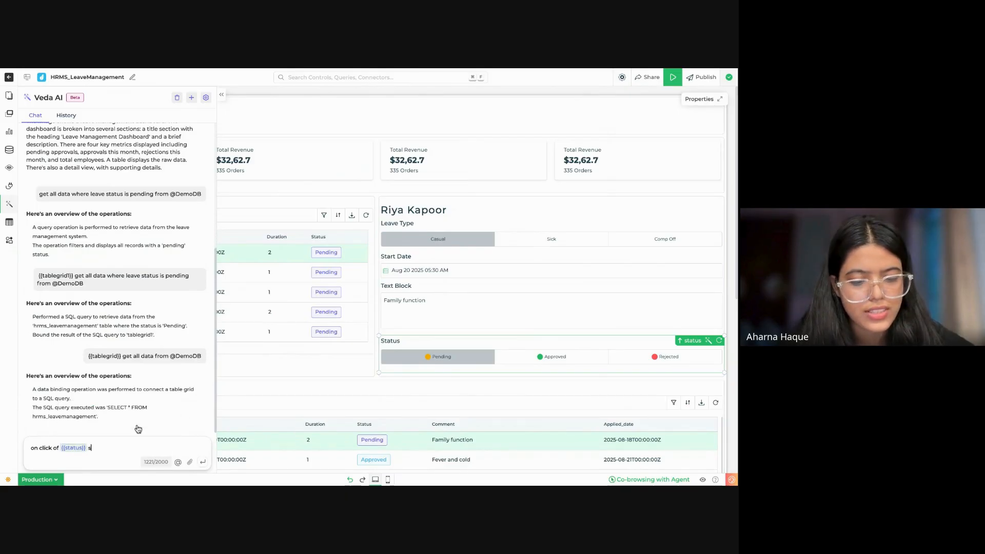
# Step: Continue the Veda AI prompt with the text "save status back in the table"
pyautogui.write('save status')
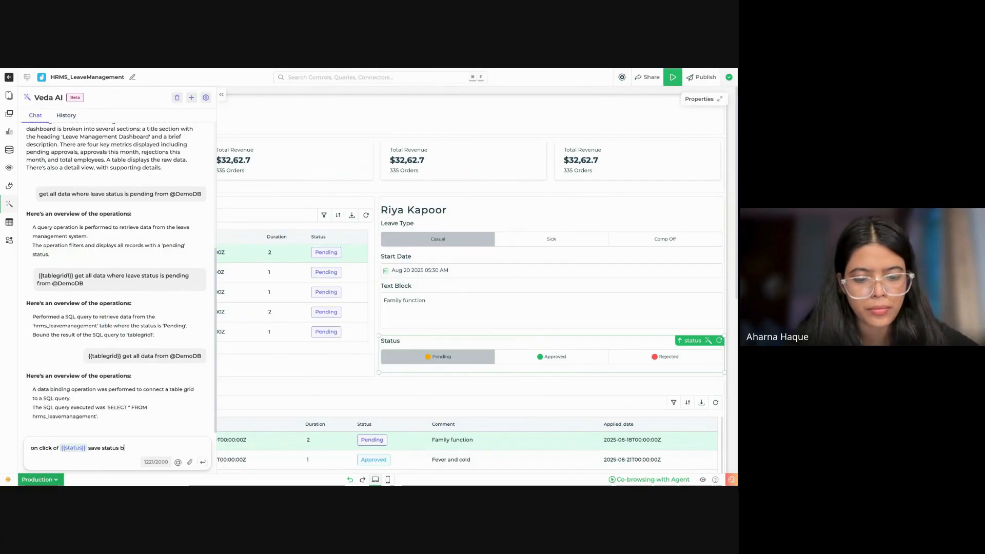
pyautogui.write(' back in leave')
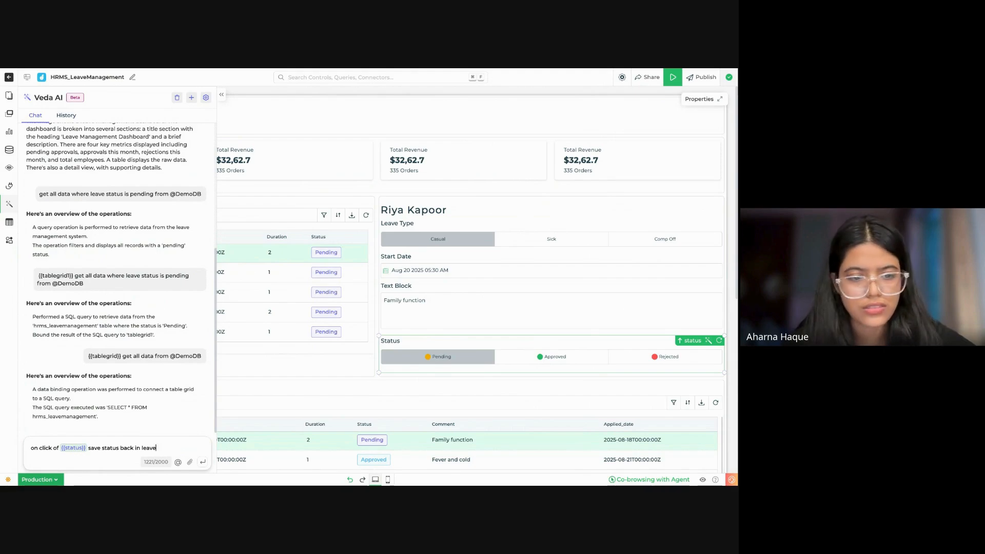
pyautogui.press('BackSpace')
pyautogui.press('BackSpace')
pyautogui.press('BackSpace')
pyautogui.press('BackSpace')
pyautogui.press('BackSpace')
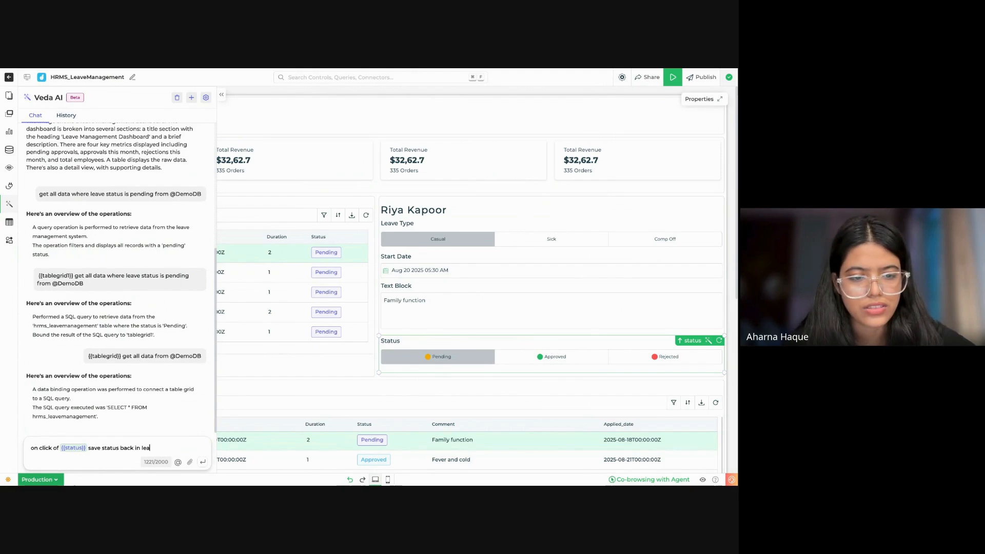
pyautogui.write('the')
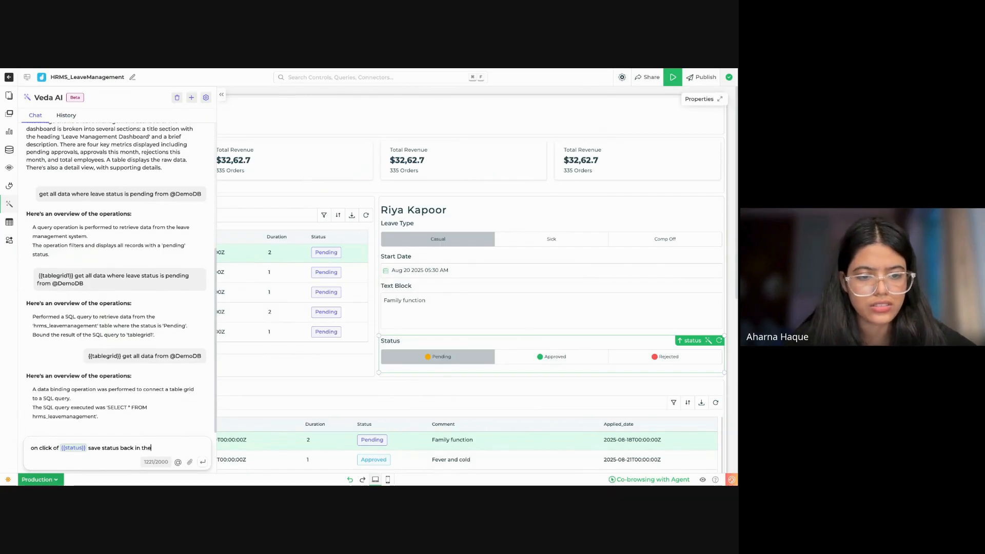
pyautogui.write(' table ')
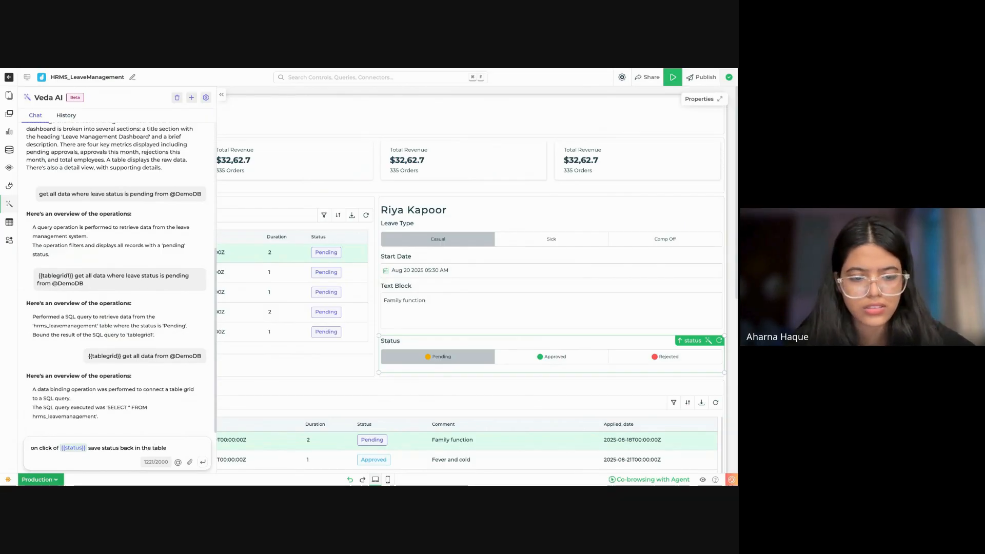
pyautogui.write('@demo')
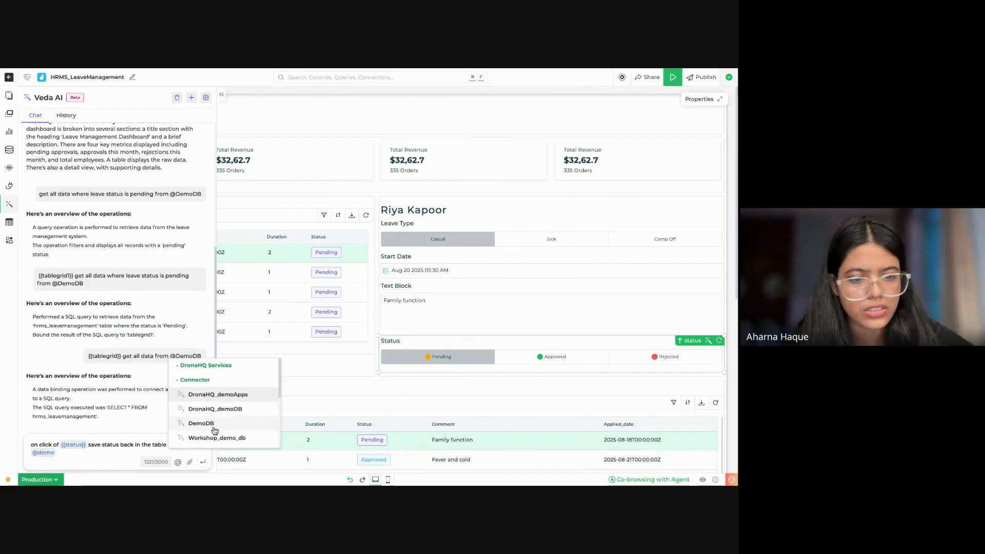
# Step: Reference the DemoDB connector with its hrms_leavemanagement table in the prompt and send it to Veda AI
pyautogui.click(203, 423)
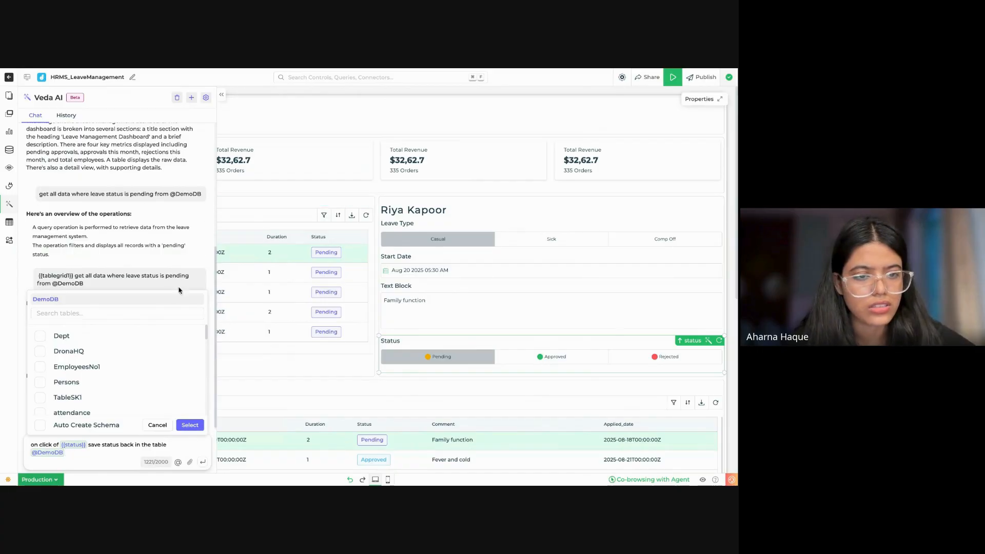
pyautogui.click(166, 312)
pyautogui.write('hr')
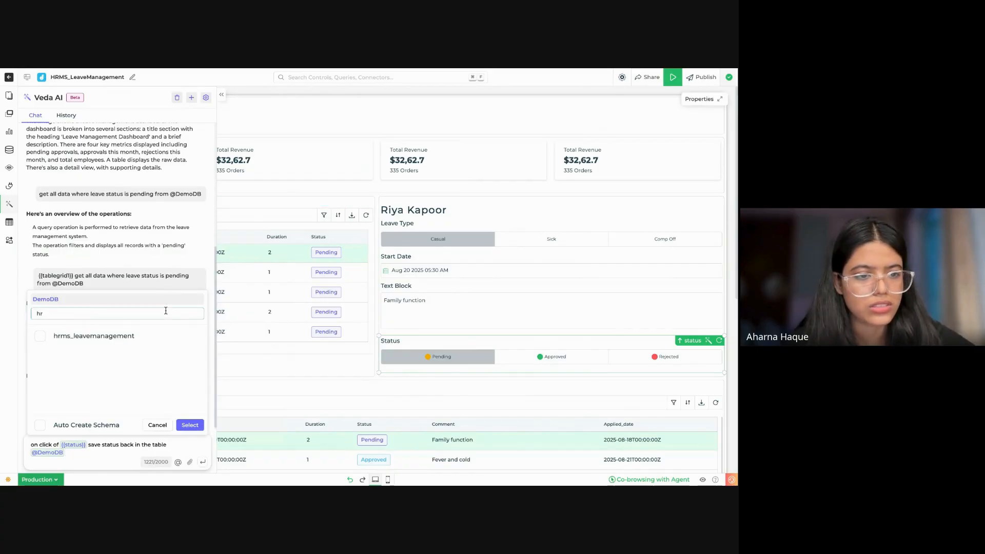
pyautogui.click(152, 336)
pyautogui.click(189, 425)
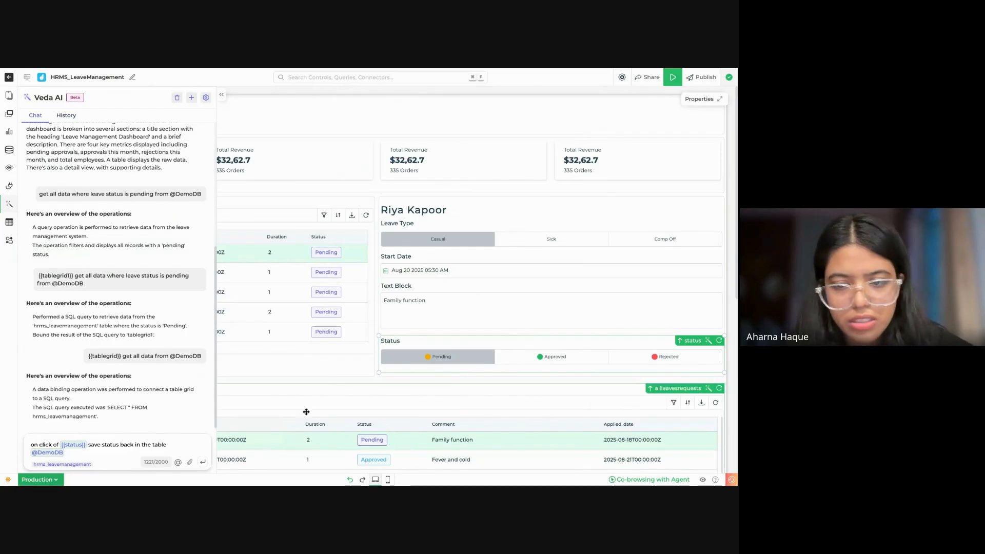
pyautogui.click(204, 463)
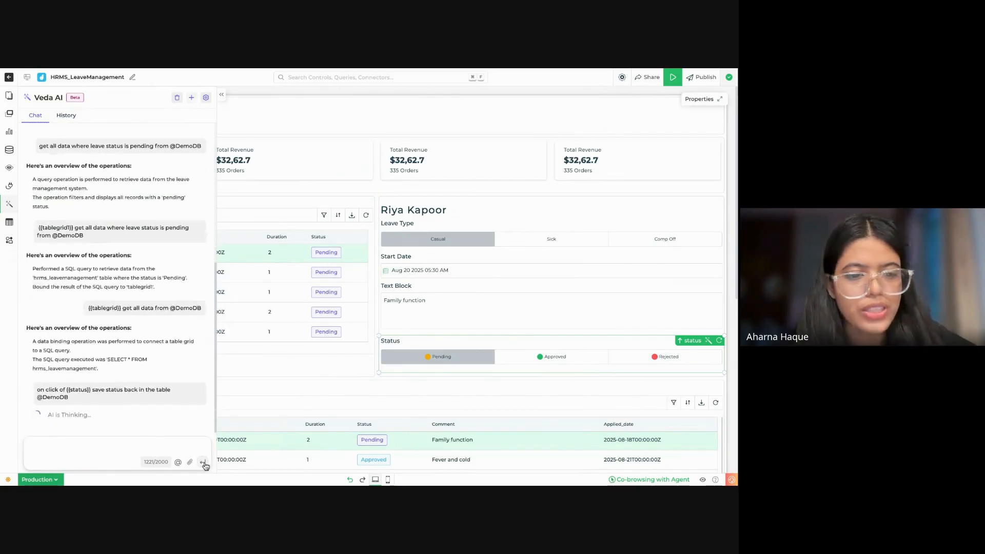
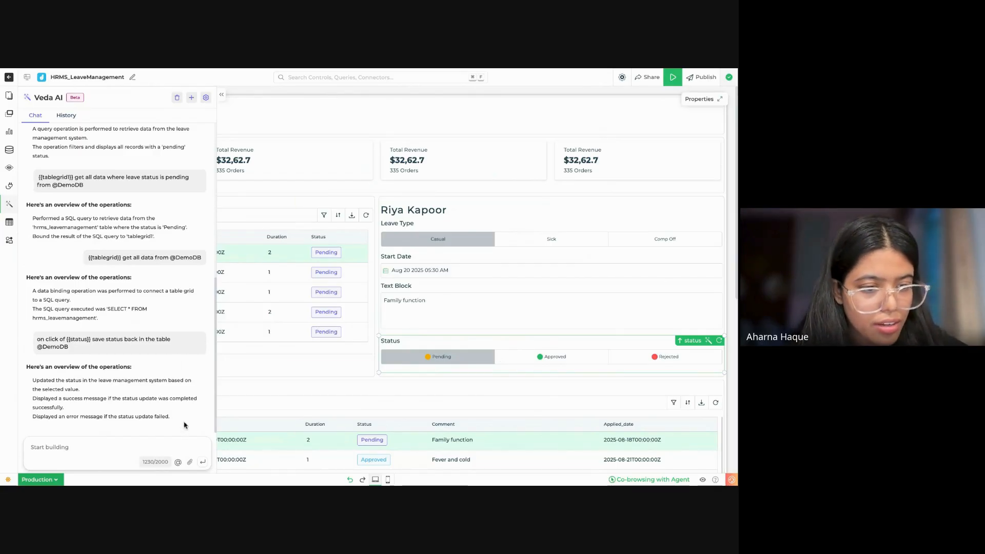
# Step: Close the Veda AI chat and open the status select bar's properties to check its events
pyautogui.click(221, 95)
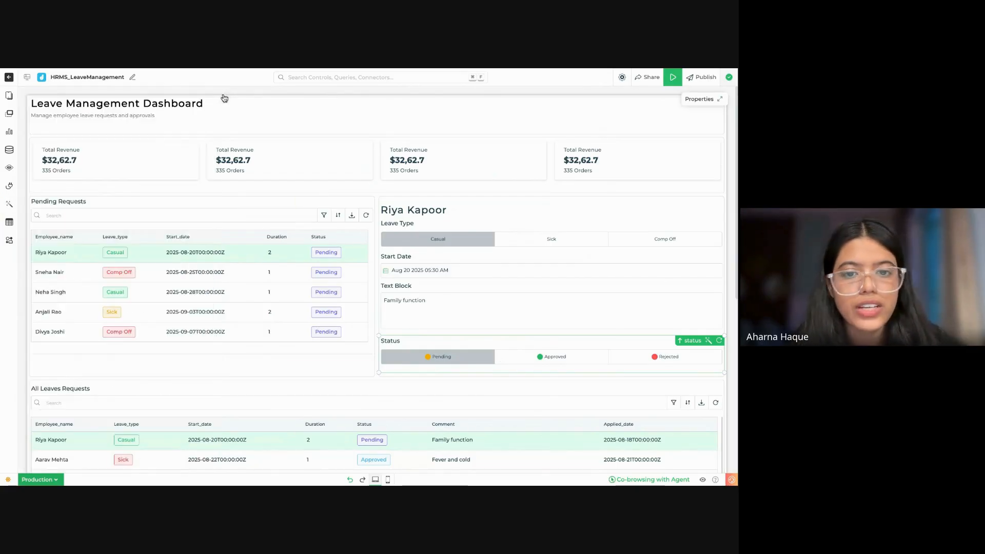
pyautogui.click(510, 356)
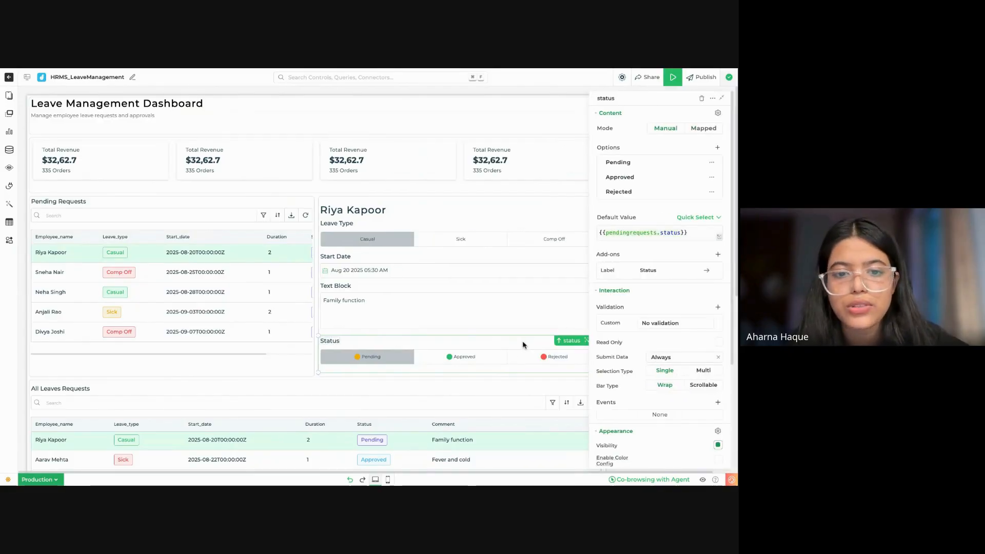
pyautogui.click(567, 344)
pyautogui.click(567, 344)
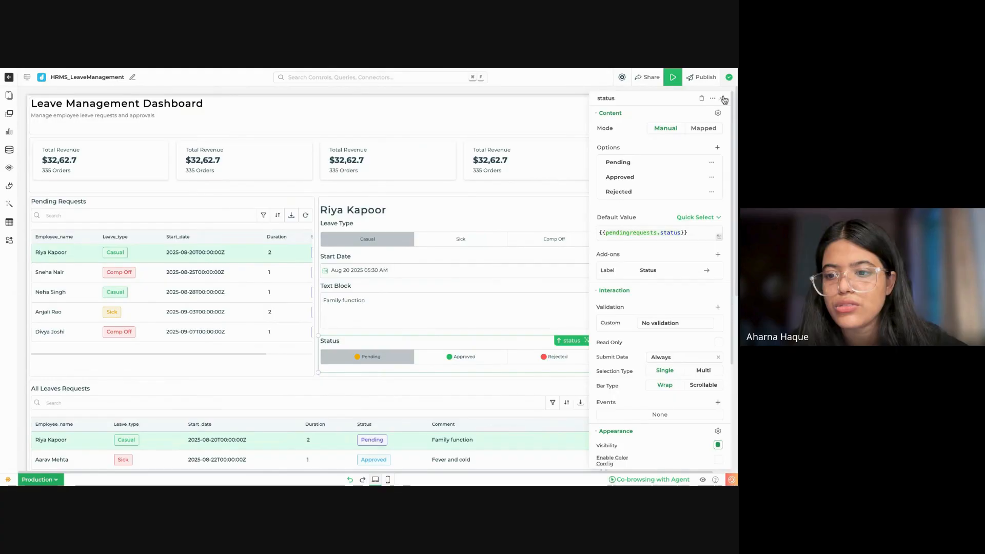
# Step: Preview the dashboard, switch the first pending request's status to Approved to test saving, and close the preview
pyautogui.click(673, 77)
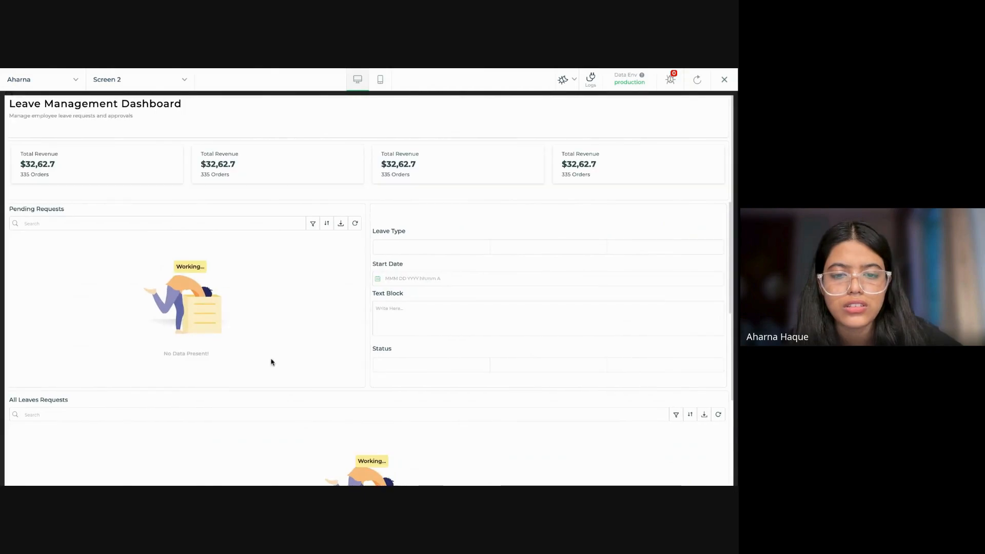
pyautogui.click(306, 261)
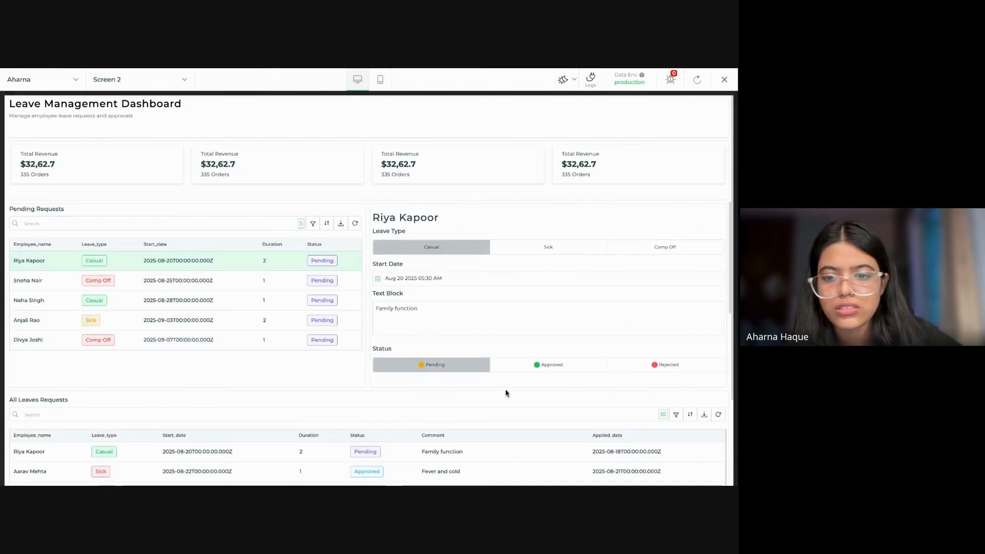
pyautogui.click(532, 366)
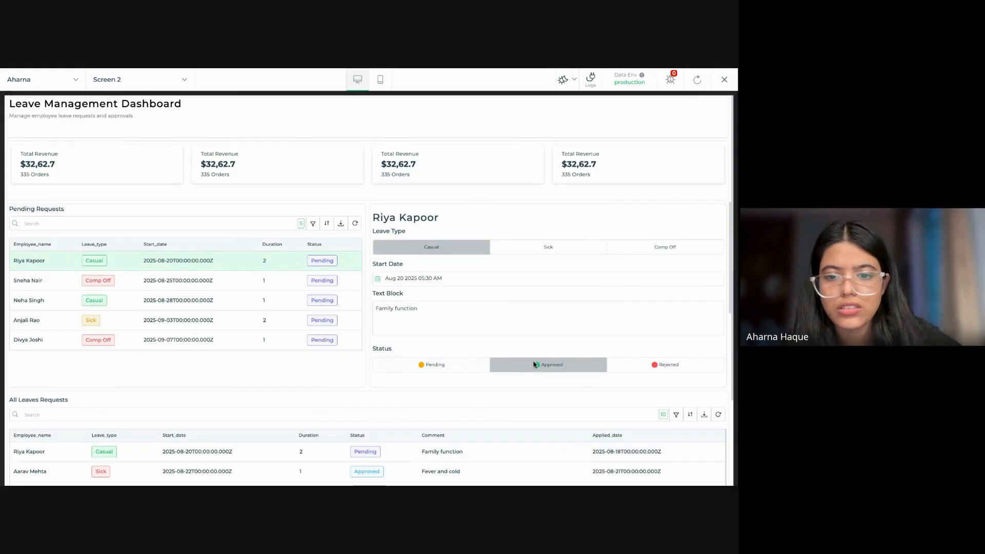
pyautogui.click(724, 79)
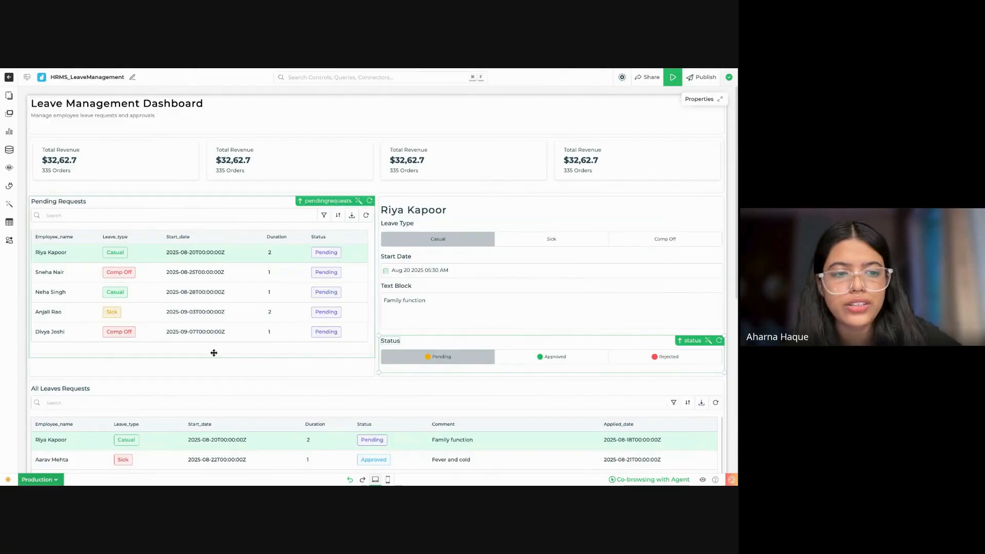
# Step: Delete the status select bar from the request details form
pyautogui.scroll(-2, 396, 313)
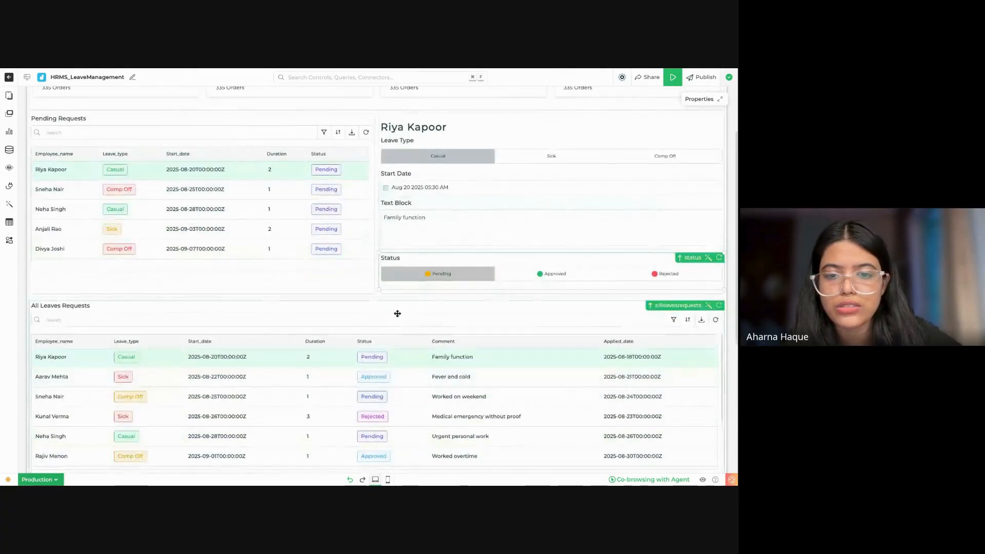
pyautogui.click(459, 263)
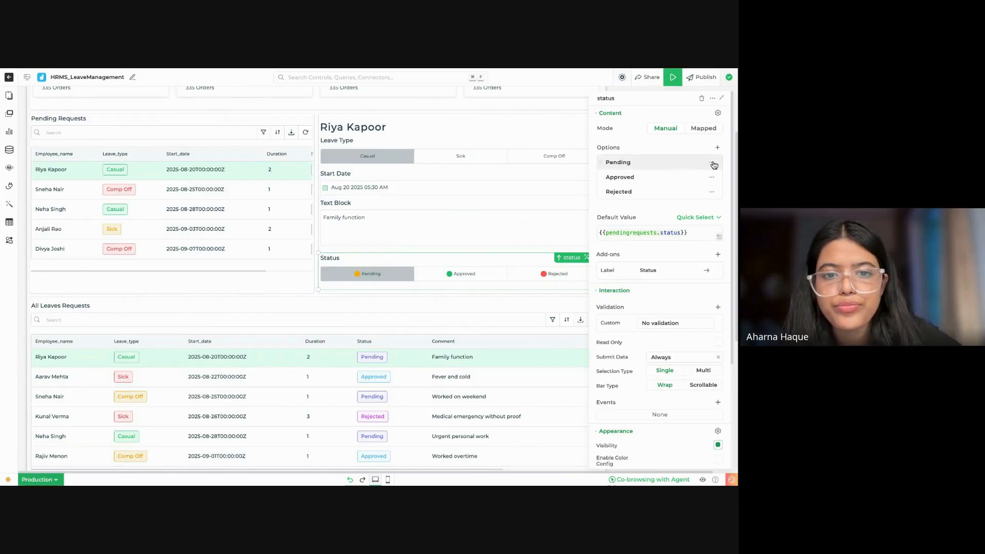
pyautogui.click(702, 99)
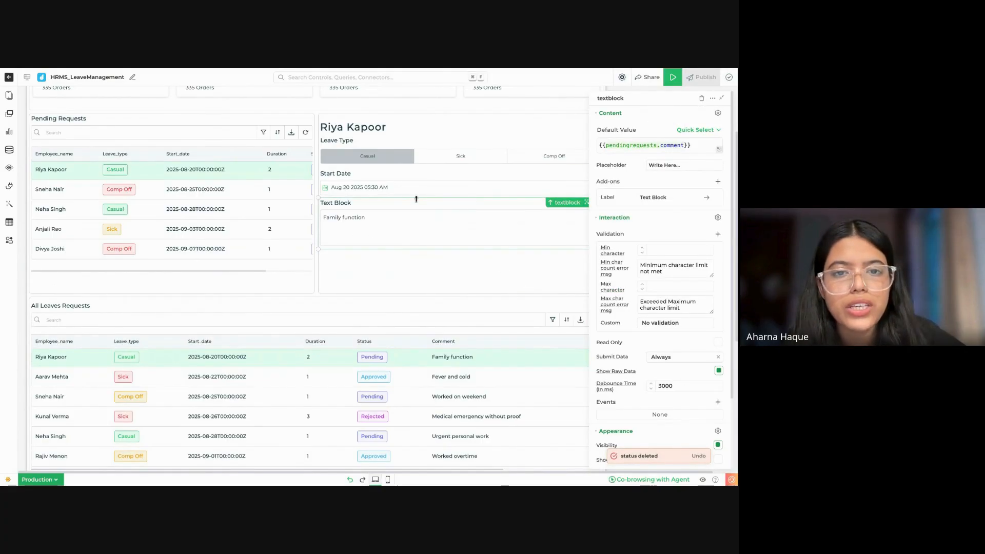
pyautogui.scroll(1, 416, 199)
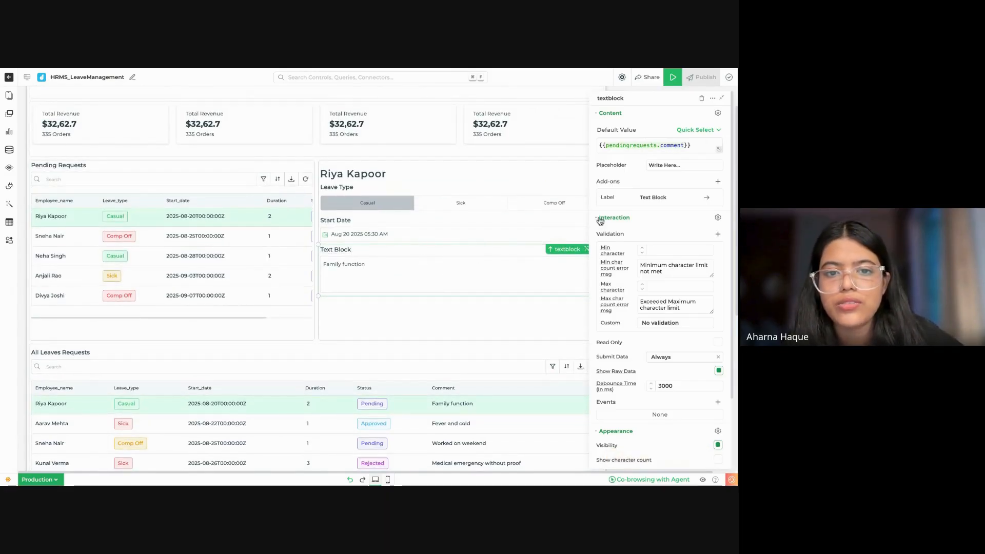
pyautogui.click(712, 98)
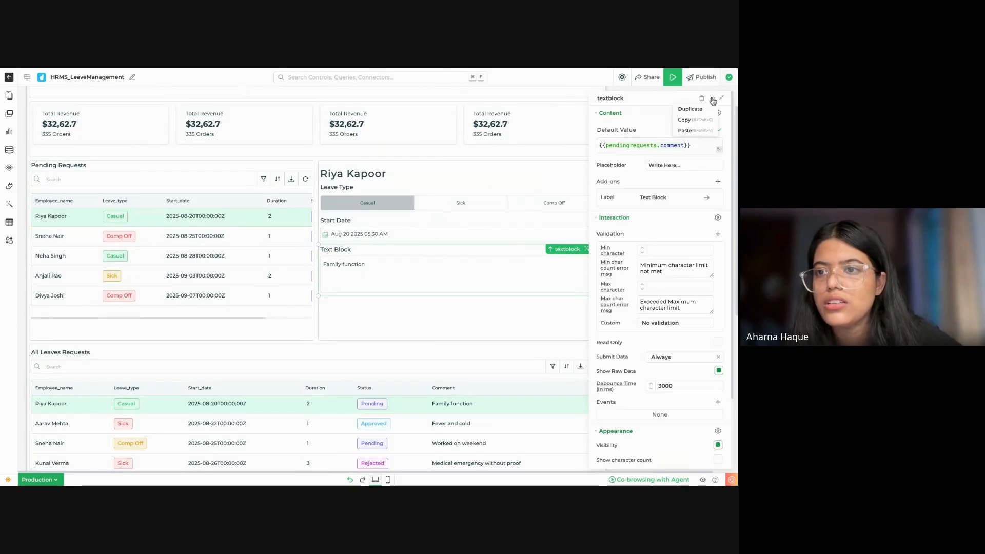
pyautogui.click(690, 109)
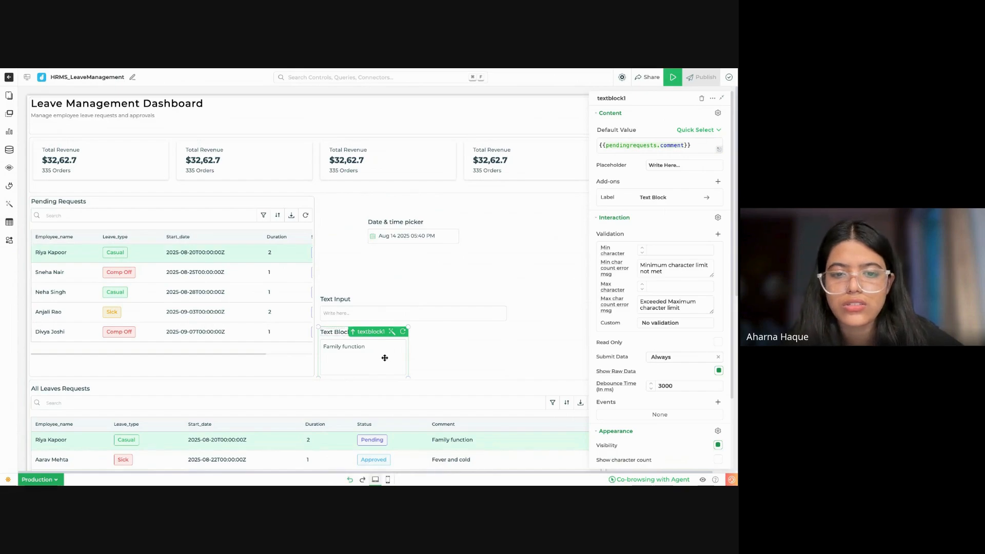
pyautogui.click(701, 98)
# Step: Move the stray Text Input beneath the Text Block and delete the leftover Date & time picker from the details form
pyautogui.click(399, 324)
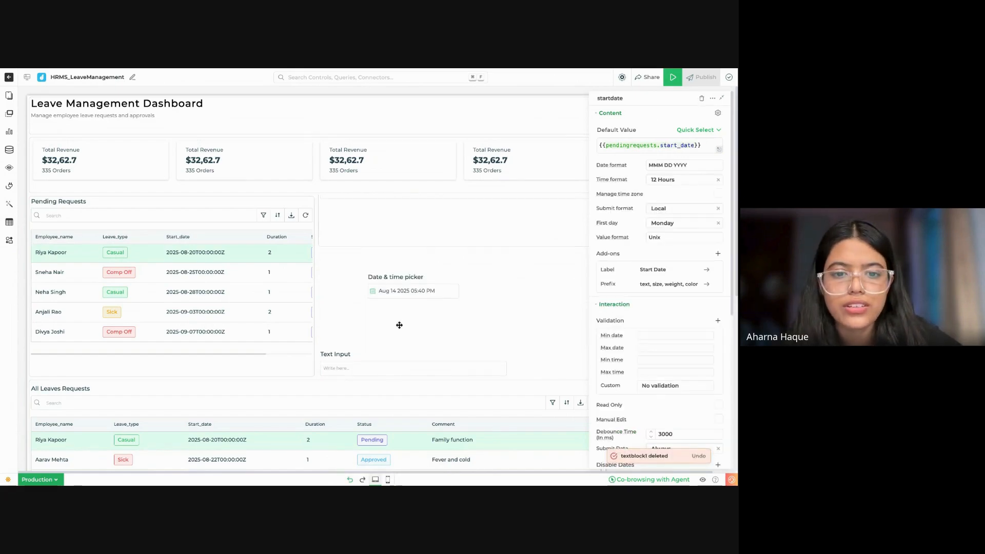
pyautogui.moveTo(402, 361); pyautogui.dragTo(408, 288)
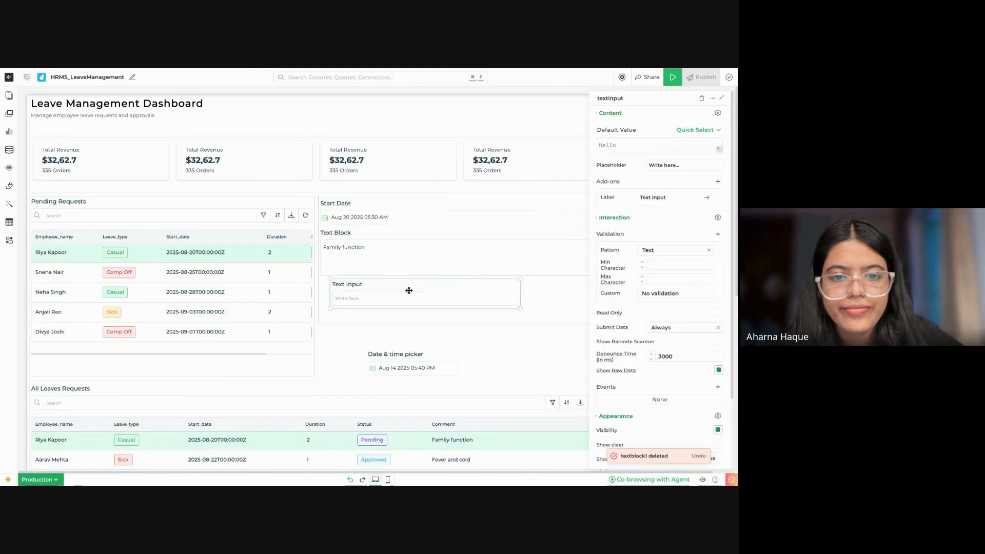
pyautogui.click(449, 365)
pyautogui.click(703, 100)
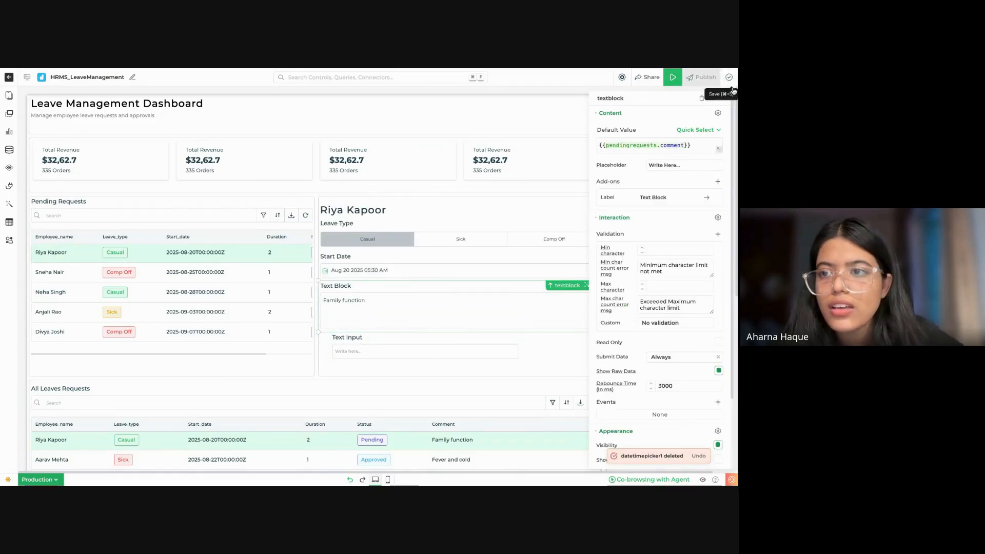
# Step: Reduce the Text Block's height in the details form and delete the leftover Text Input below it
pyautogui.click(722, 98)
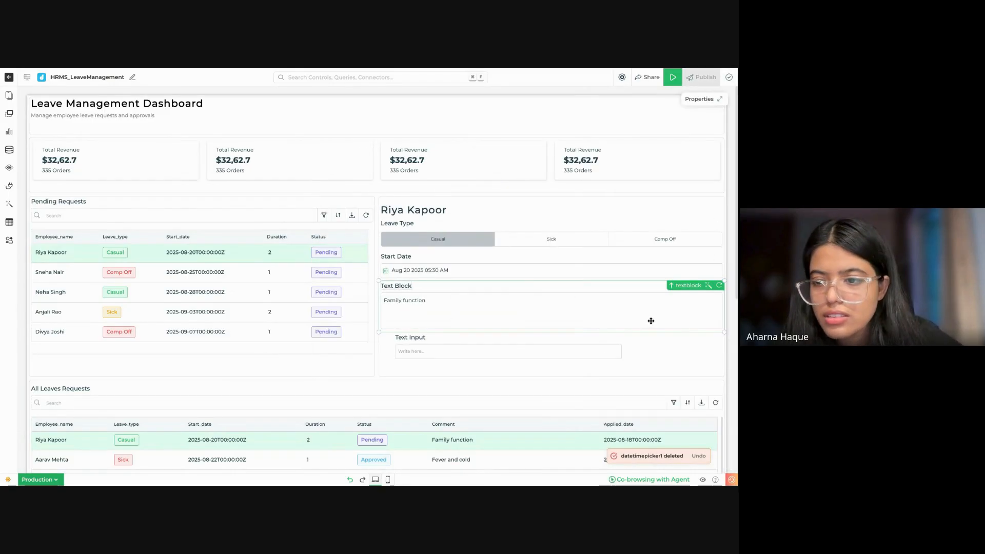
pyautogui.moveTo(725, 333); pyautogui.dragTo(725, 333)
pyautogui.moveTo(538, 356); pyautogui.dragTo(536, 354)
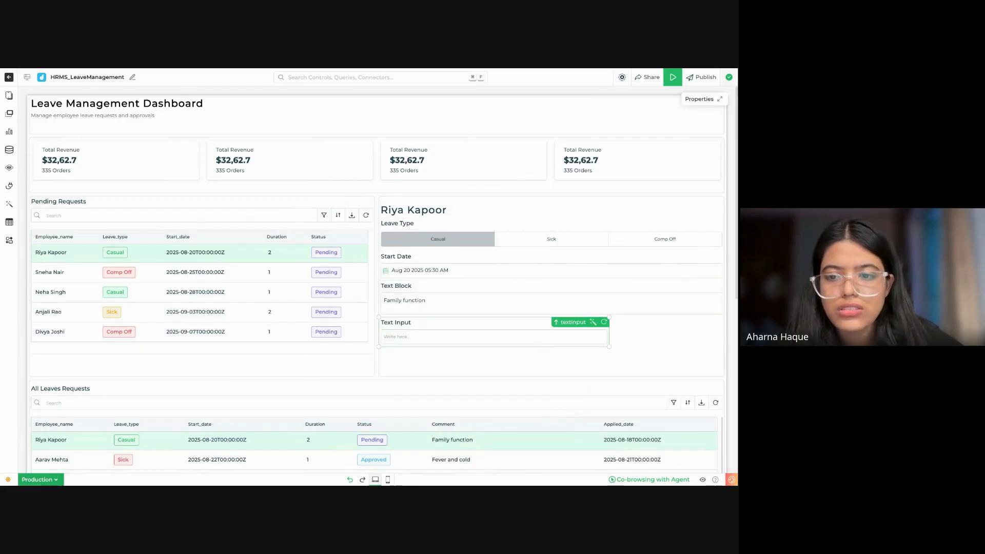
pyautogui.click(574, 323)
pyautogui.click(703, 99)
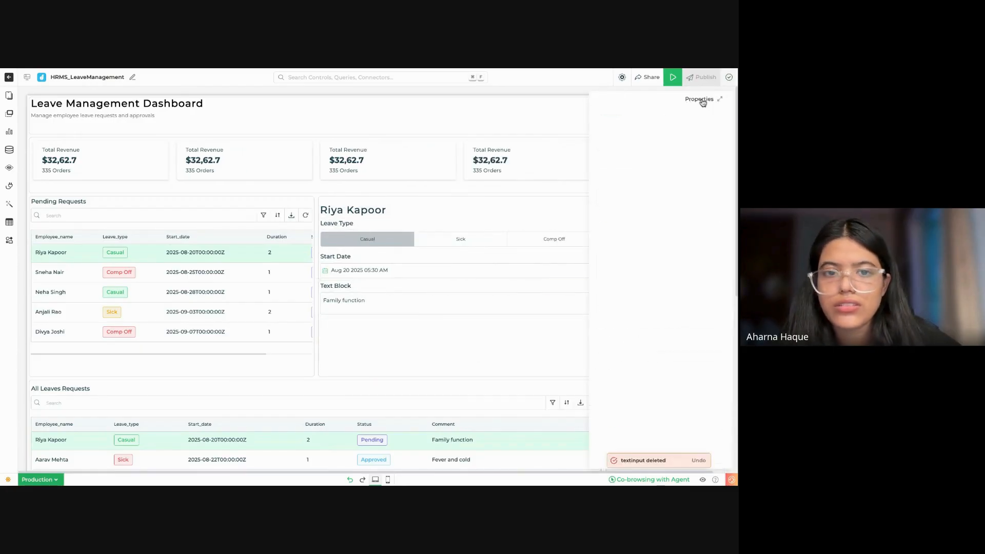
# Step: Duplicate the employee name heading in the details form and widen the copy below the Text Block
pyautogui.click(413, 206)
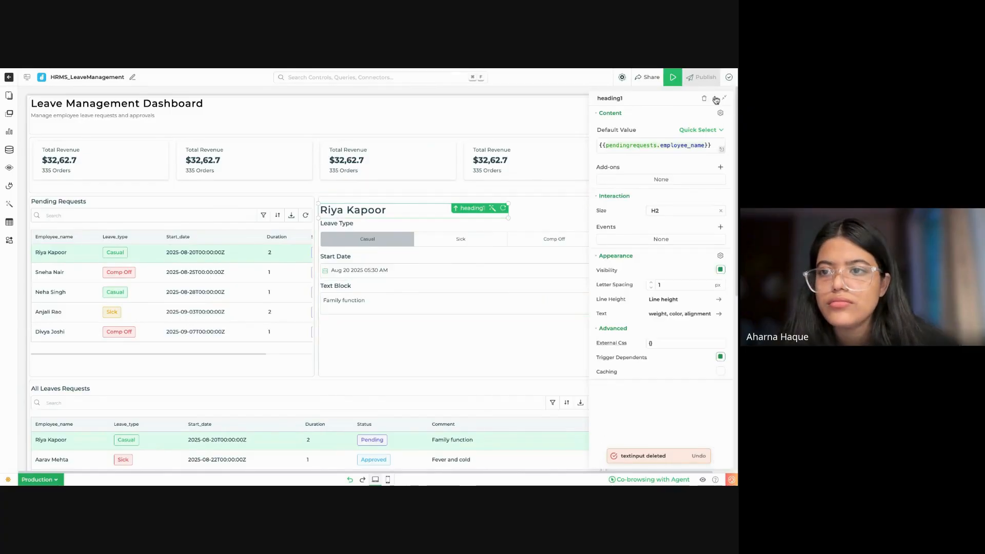
pyautogui.click(715, 98)
pyautogui.click(709, 112)
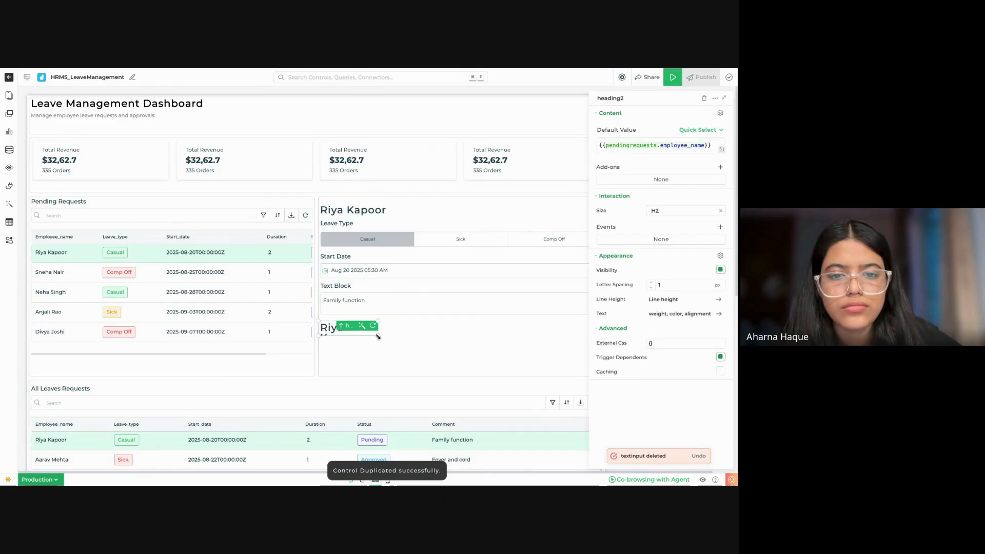
pyautogui.moveTo(379, 335); pyautogui.dragTo(414, 335)
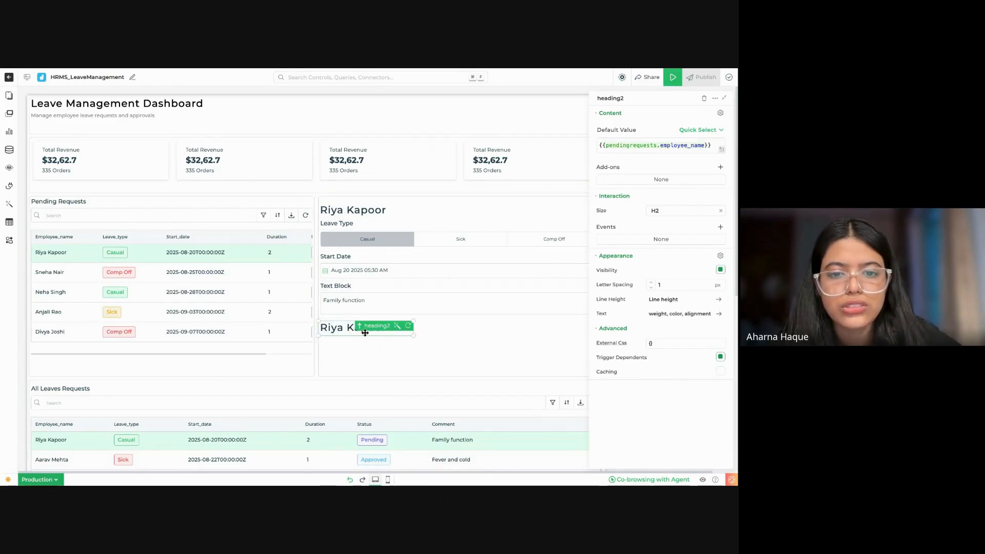
pyautogui.doubleClick(338, 333)
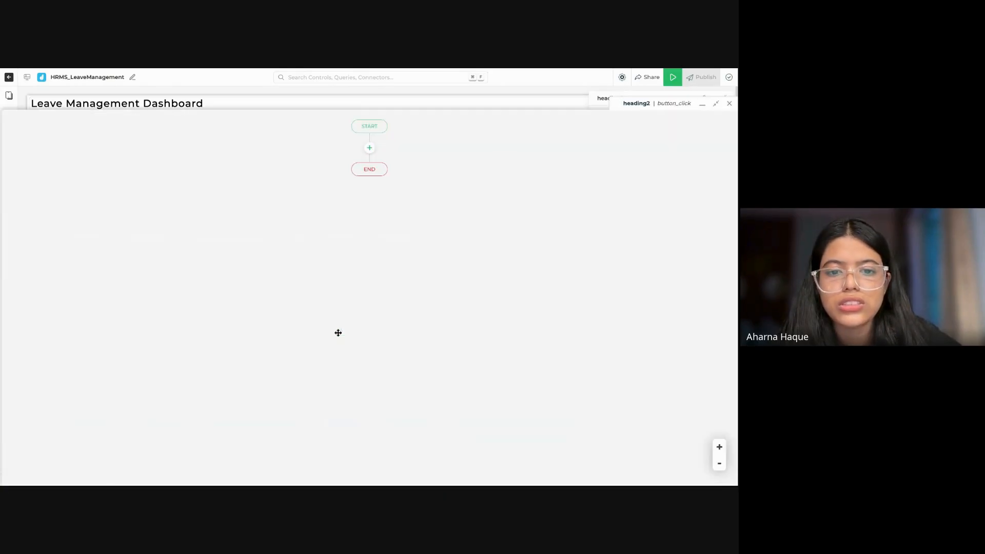
pyautogui.click(728, 103)
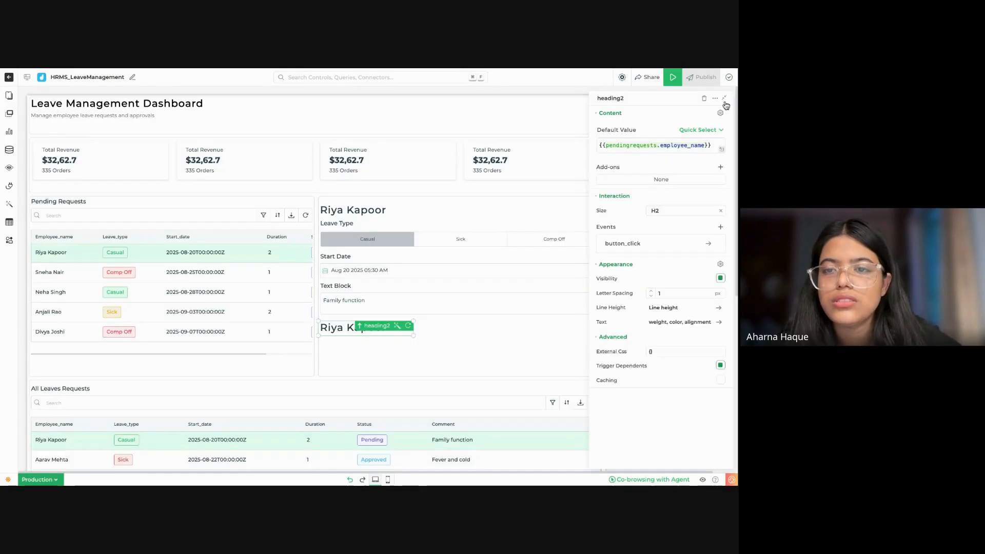
# Step: Set the duplicated heading's default value to {{pendingrequests.status}}
pyautogui.click(705, 145)
pyautogui.press('BackSpace')
pyautogui.press('BackSpace')
pyautogui.press('BackSpace')
pyautogui.press('BackSpace')
pyautogui.press('BackSpace')
pyautogui.press('BackSpace')
pyautogui.press('BackSpace')
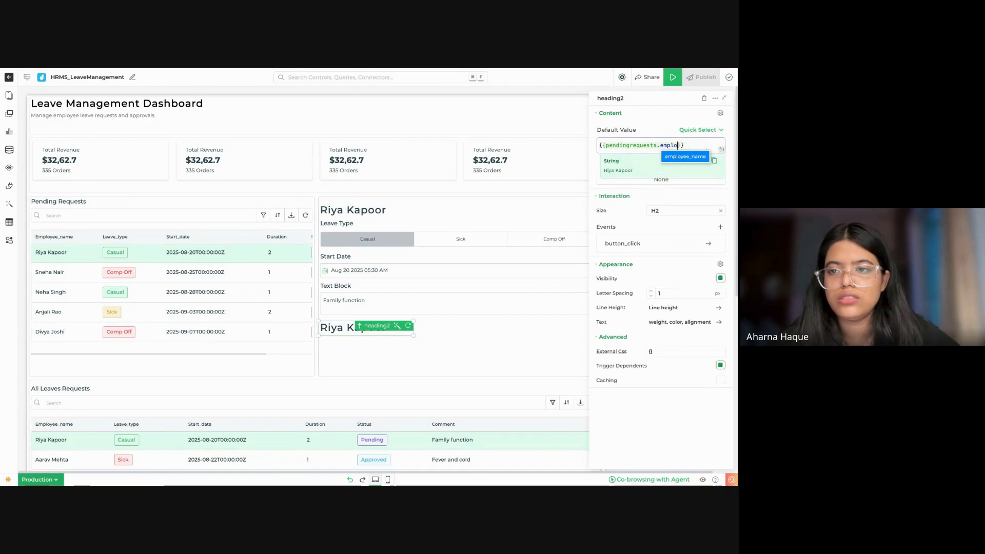
pyautogui.press('BackSpace')
pyautogui.write('status')
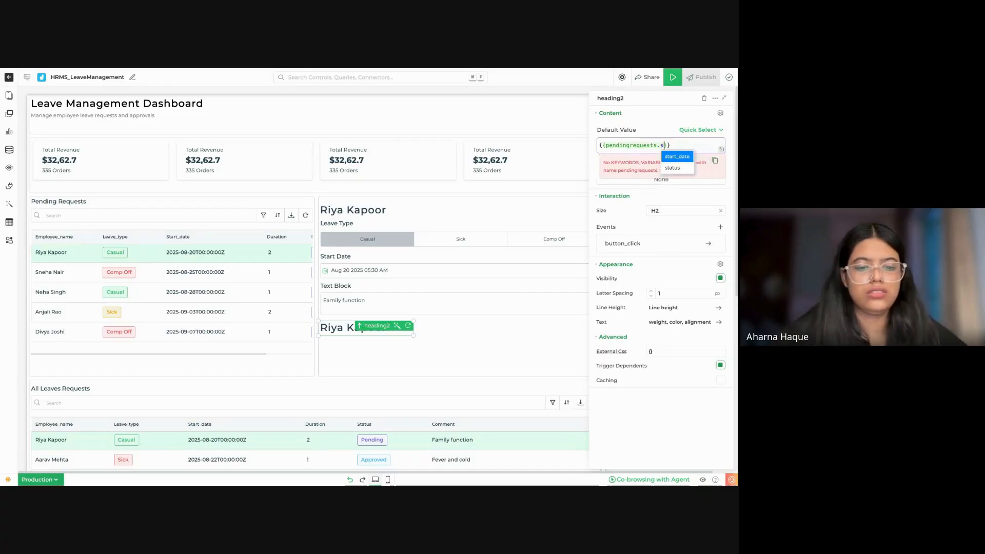
pyautogui.click(673, 157)
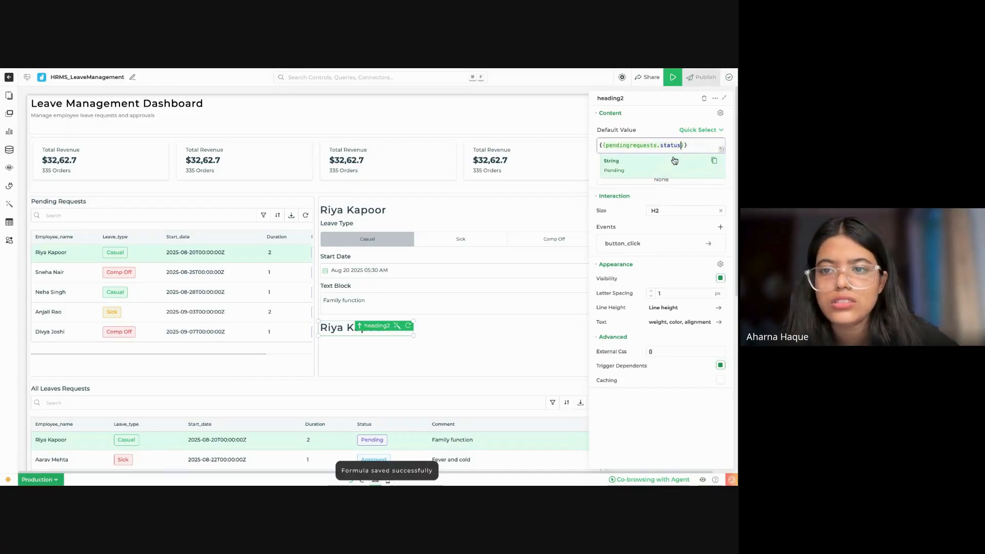
pyautogui.click(433, 345)
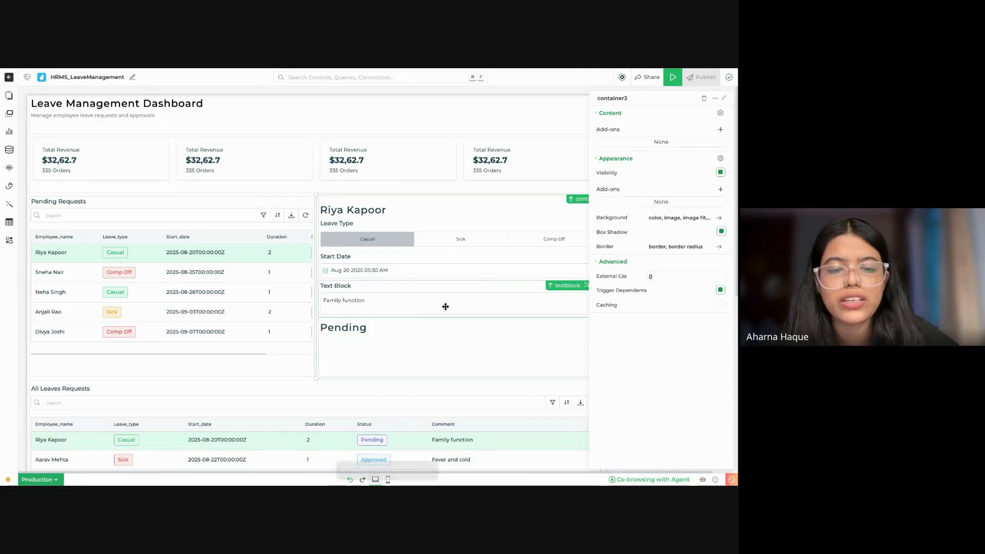
# Step: Add two Button controls side by side below the status heading, together filling the details form's width
pyautogui.click(9, 96)
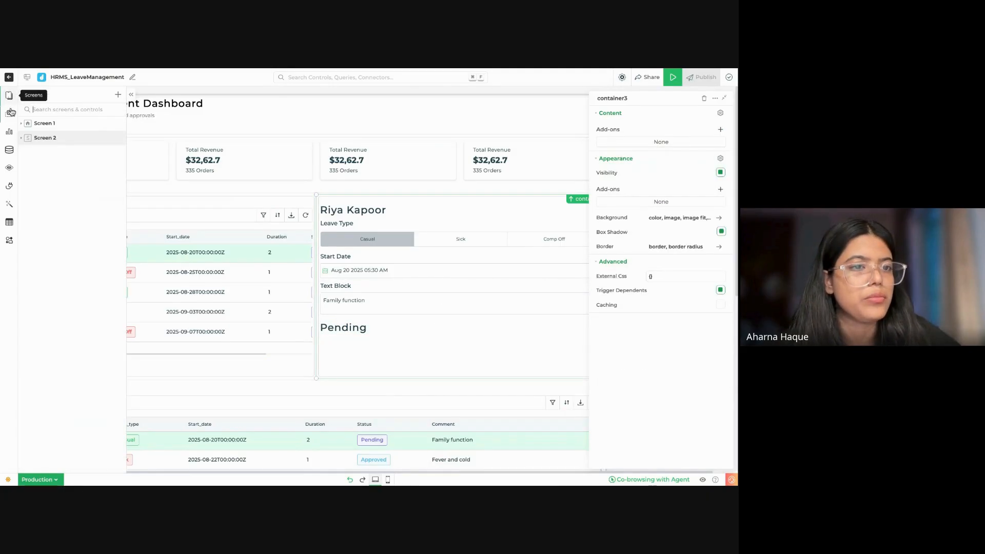
pyautogui.click(9, 113)
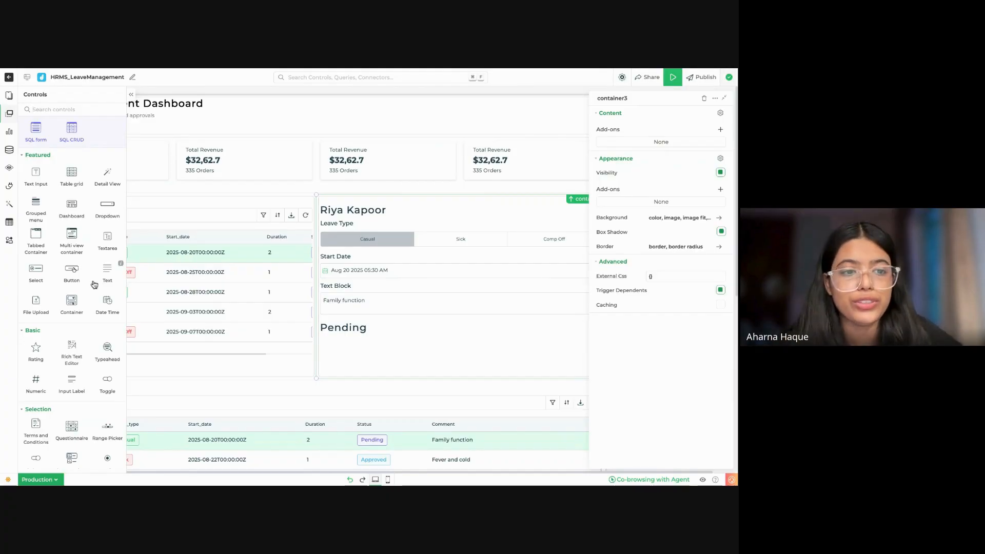
pyautogui.moveTo(77, 277); pyautogui.dragTo(456, 355)
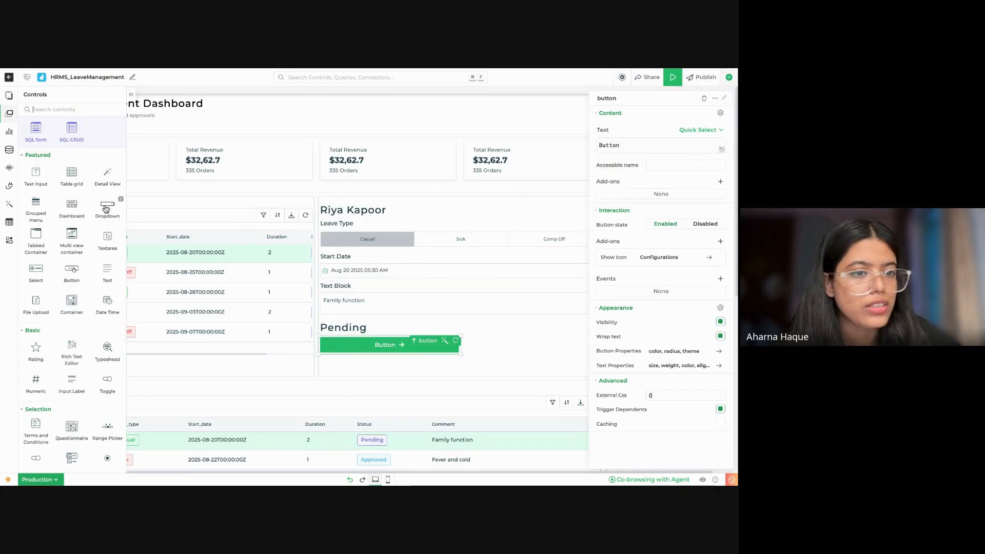
pyautogui.moveTo(71, 272); pyautogui.dragTo(508, 326)
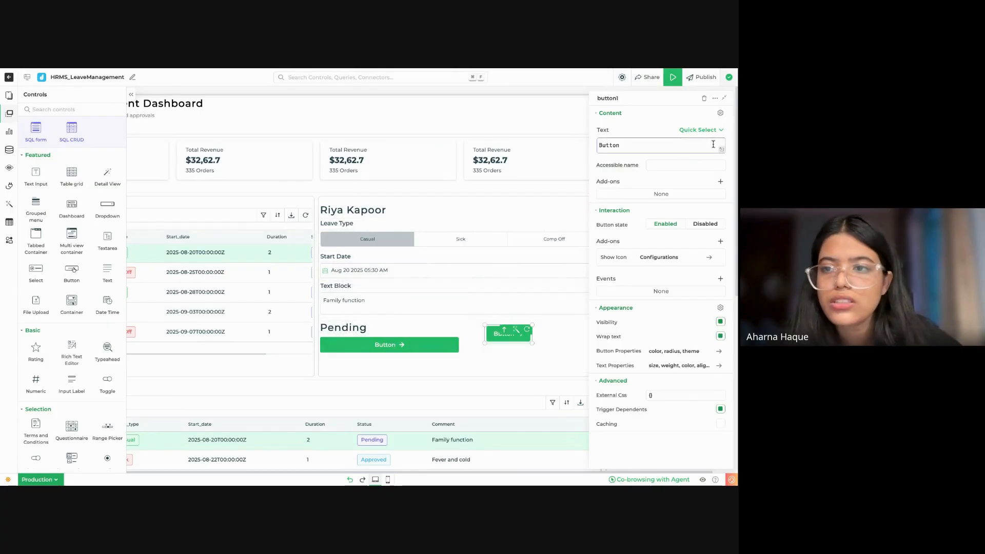
pyautogui.click(724, 98)
pyautogui.moveTo(618, 337)
pyautogui.mouseDown()
pyautogui.moveTo(603, 348)
pyautogui.moveTo(610, 355)
pyautogui.mouseUp()
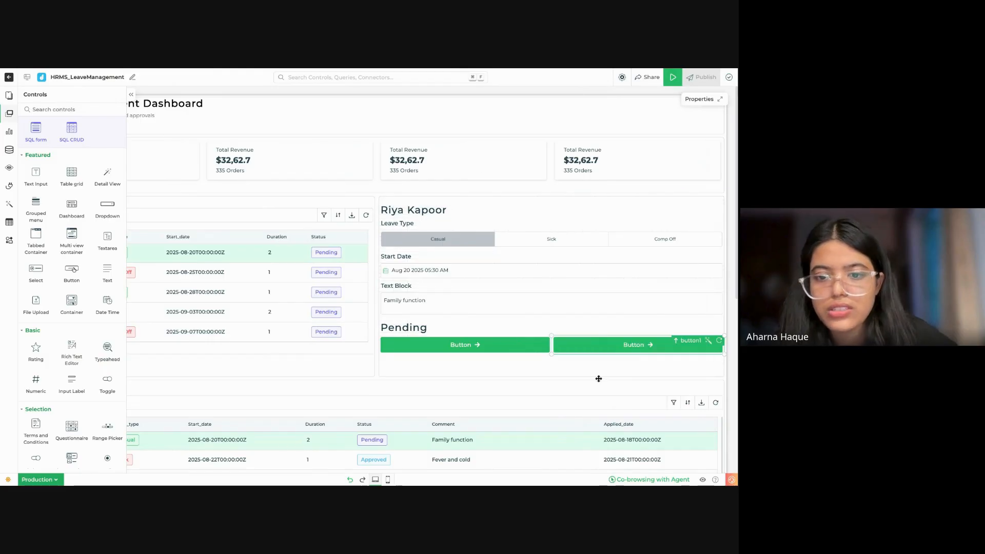
# Step: Move the status heading directly below the employee name and prefix its default value with "Leave status:"
pyautogui.moveTo(421, 328); pyautogui.dragTo(454, 229)
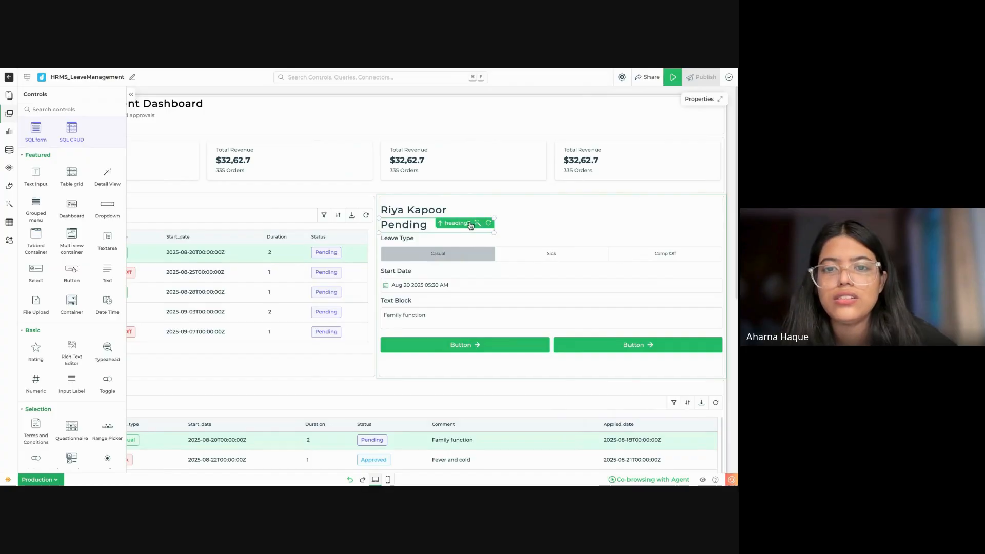
pyautogui.click(467, 224)
pyautogui.click(601, 146)
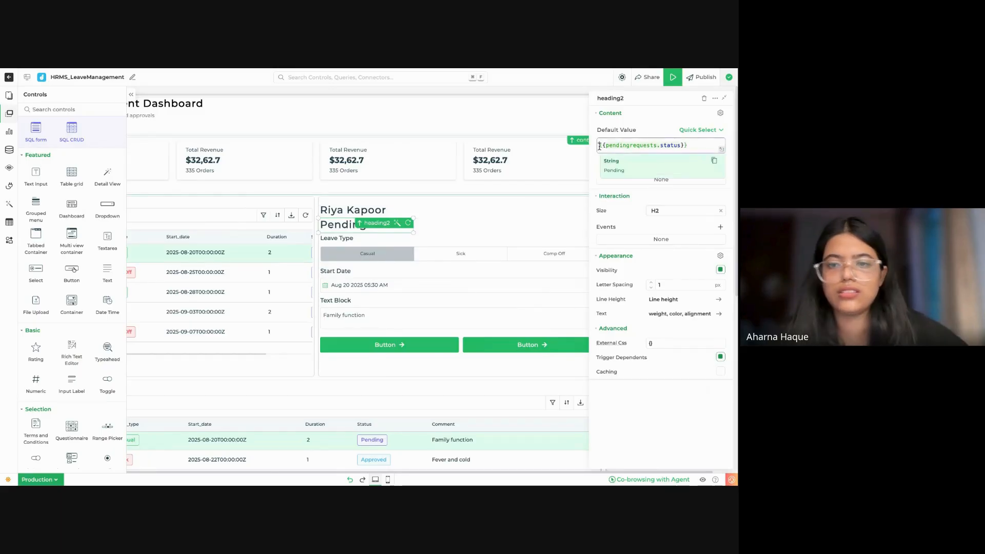
pyautogui.write('Stat')
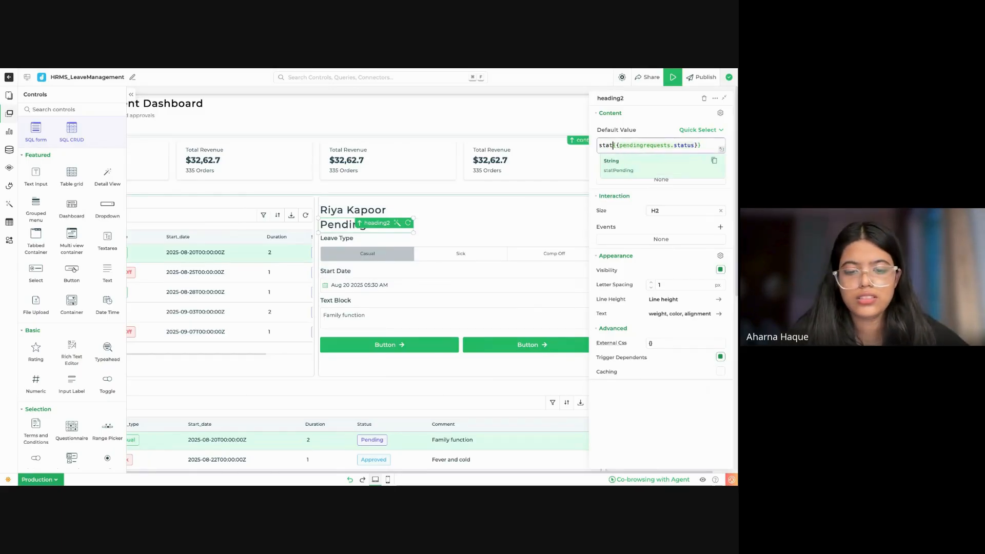
pyautogui.press('BackSpace')
pyautogui.press('BackSpace')
pyautogui.press('BackSpace')
pyautogui.press('BackSpace')
pyautogui.write('Lea')
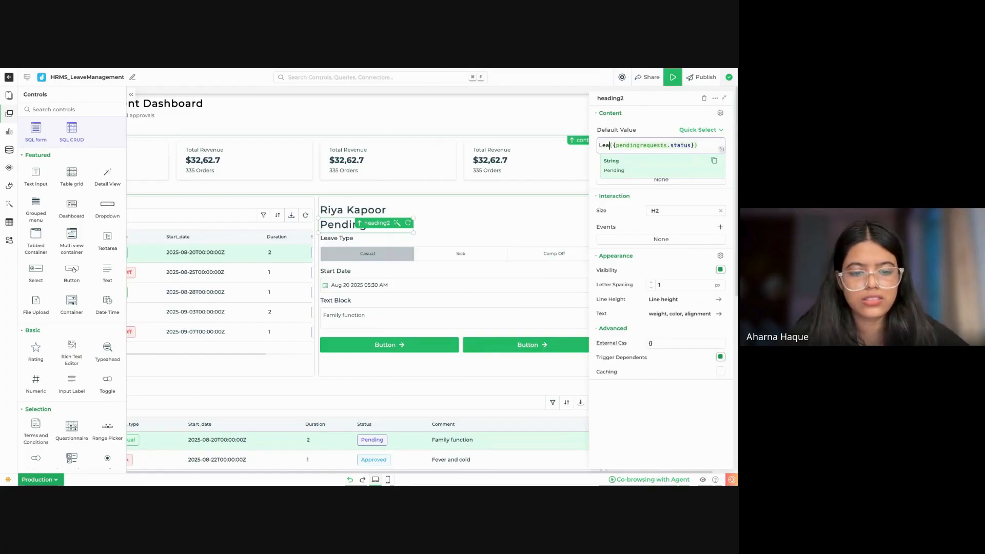
pyautogui.write('ve status:')
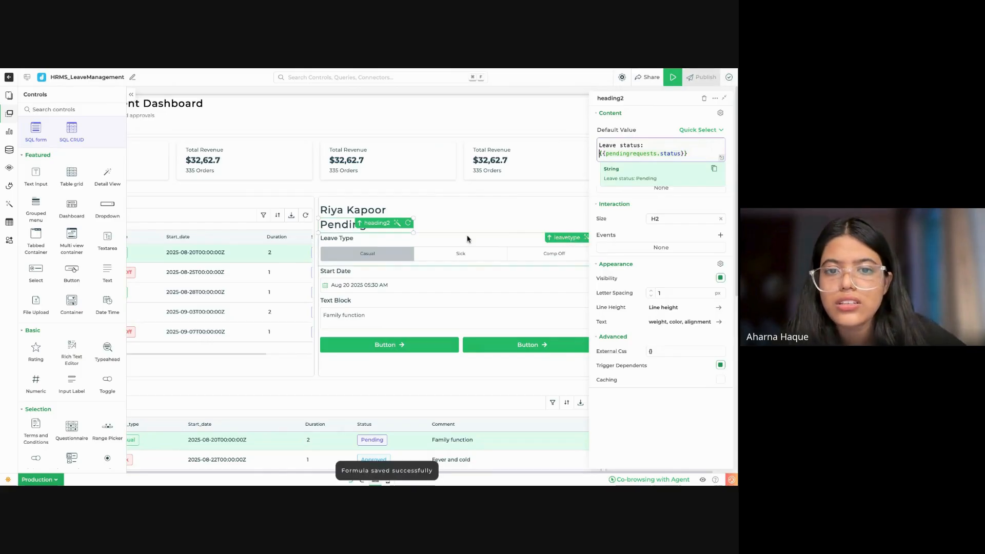
# Step: Widen the leave status heading so its text fits on one line and set its size to H3
pyautogui.moveTo(412, 233); pyautogui.dragTo(544, 232)
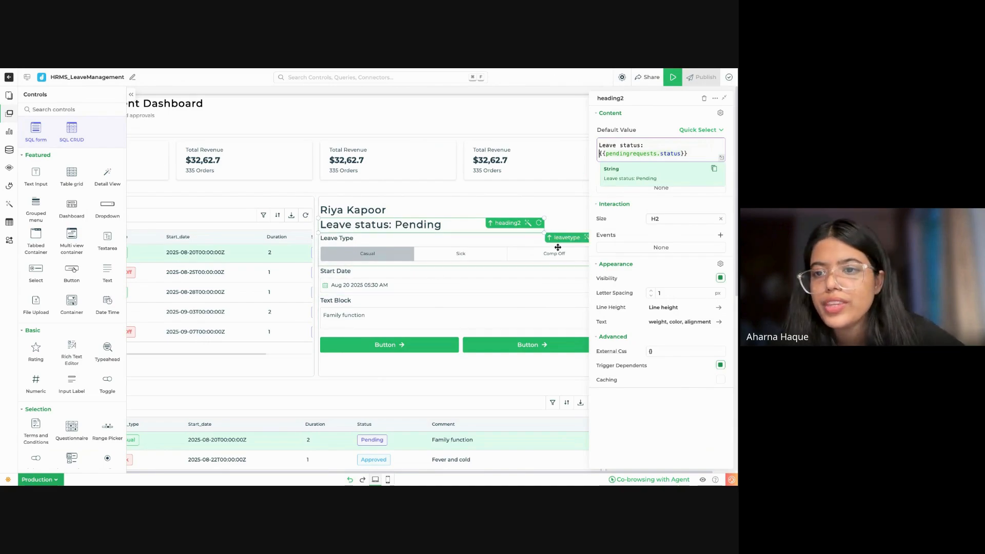
pyautogui.click(660, 219)
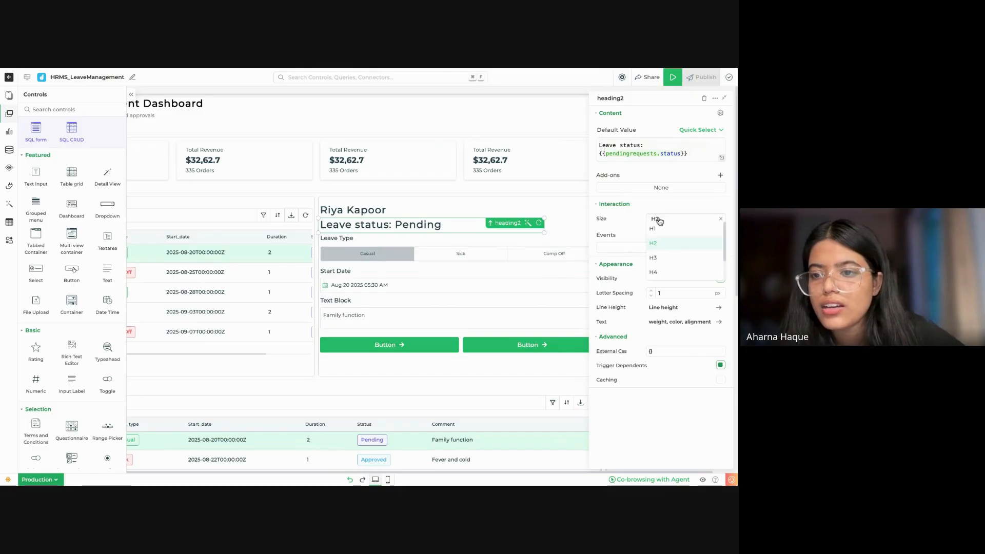
pyautogui.click(660, 258)
pyautogui.click(586, 217)
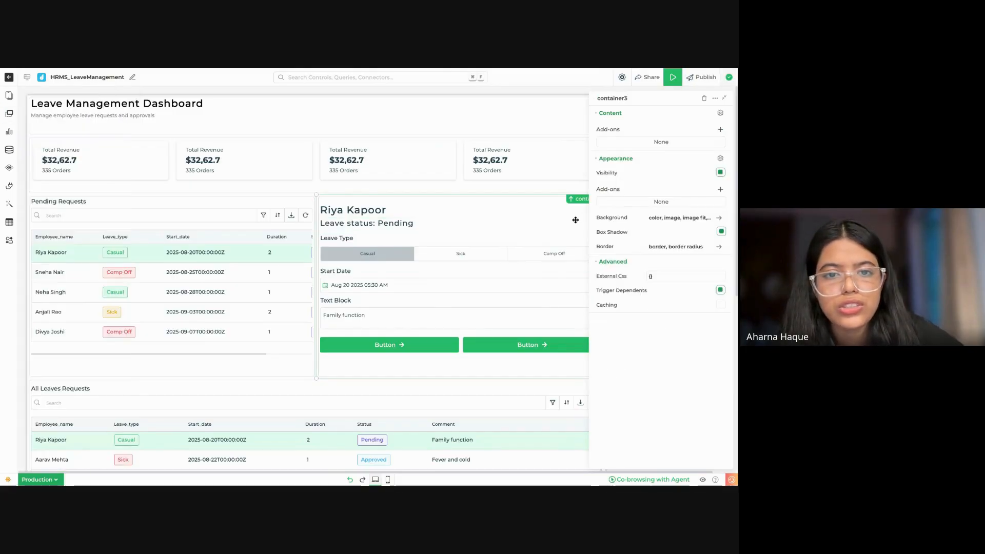
pyautogui.scroll(-1, 517, 190)
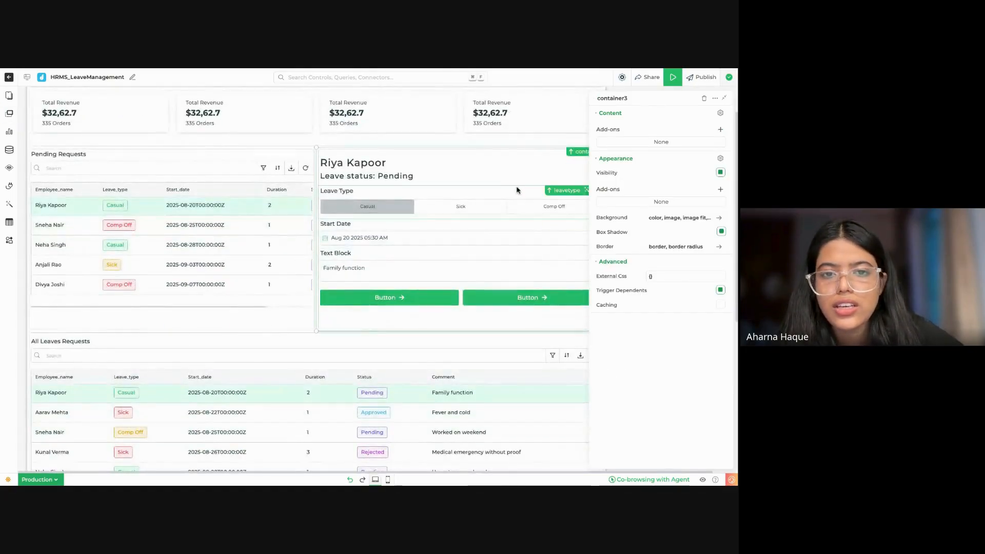
pyautogui.click(412, 176)
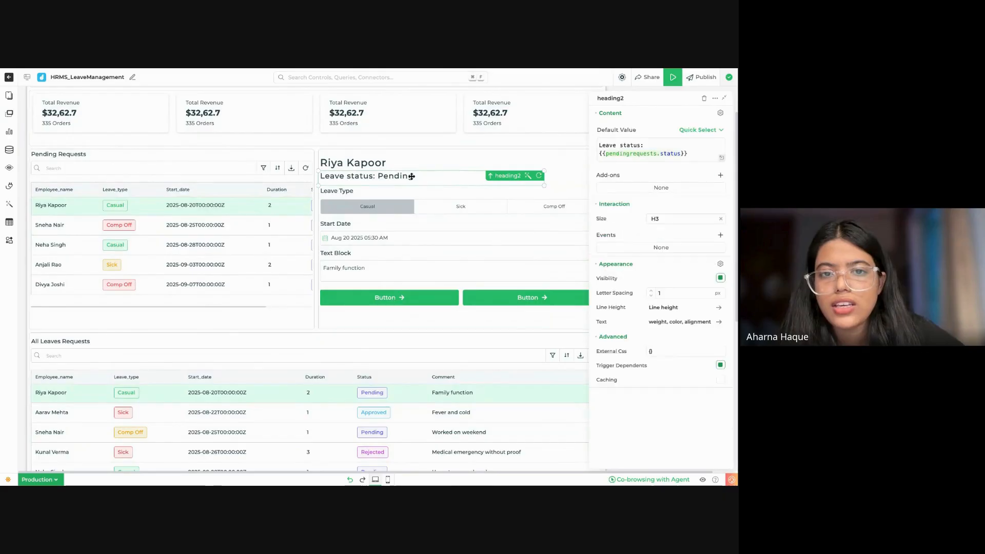
pyautogui.click(676, 323)
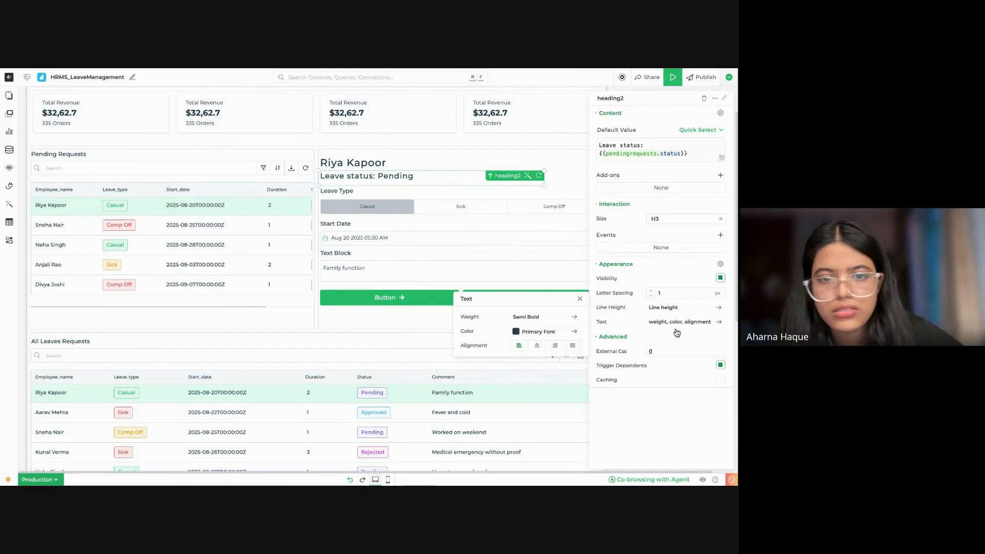
# Step: Set the text of the first button in the details form to "Approved"
pyautogui.click(405, 299)
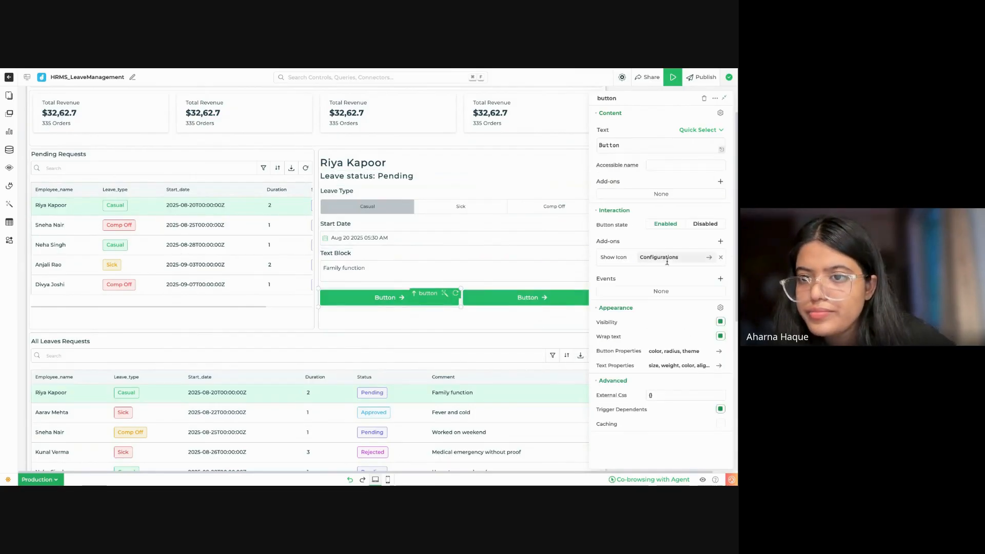
pyautogui.click(642, 147)
pyautogui.hotkey('ctrl', 'a')
pyautogui.press('BackSpace')
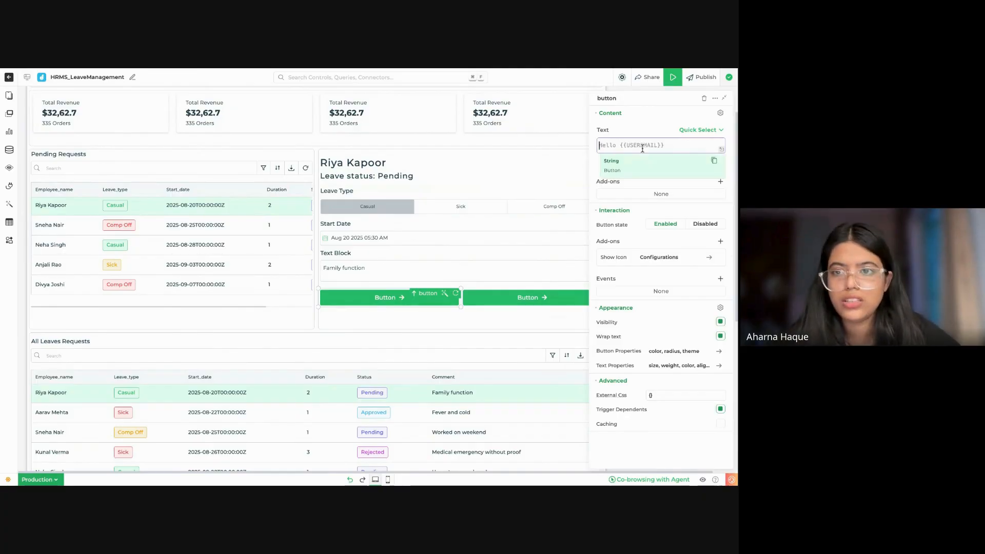
pyautogui.write('Approved')
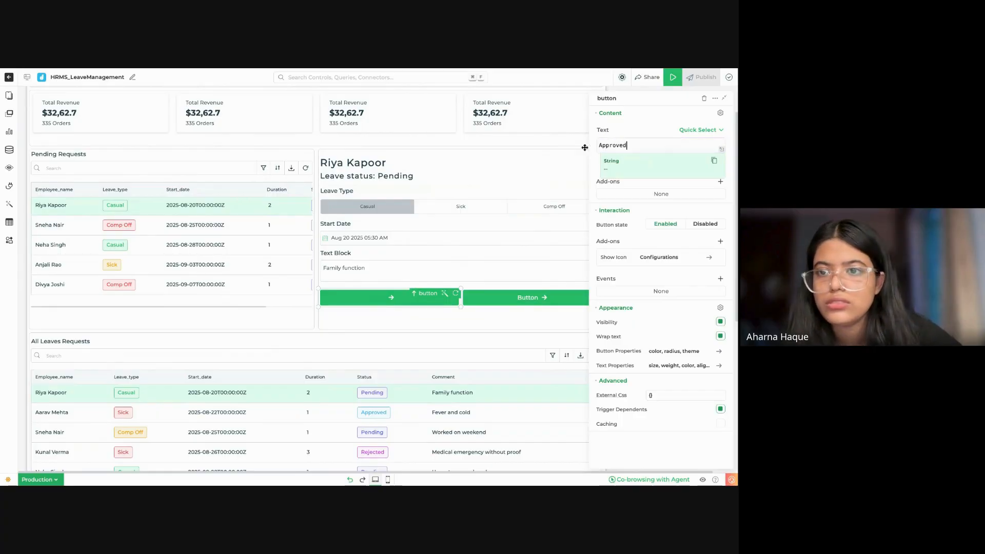
# Step: Rename the first button control as approved
pyautogui.click(635, 96)
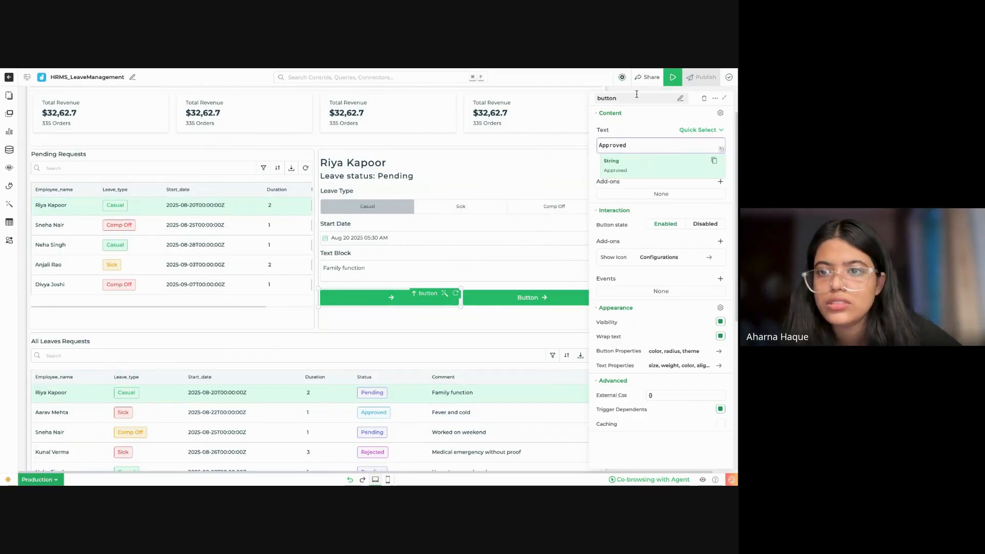
pyautogui.press('BackSpace')
pyautogui.press('BackSpace')
pyautogui.press('BackSpace')
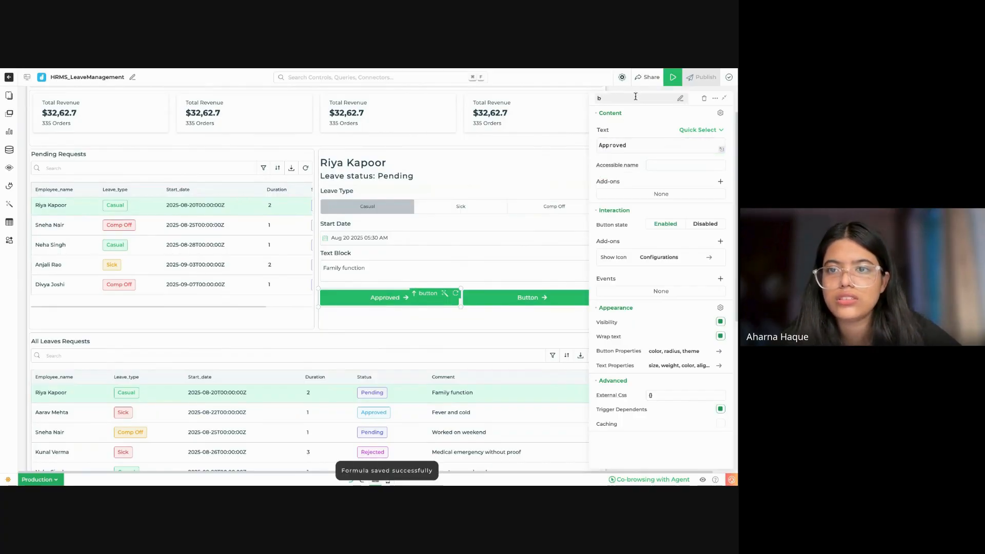
pyautogui.write('aap')
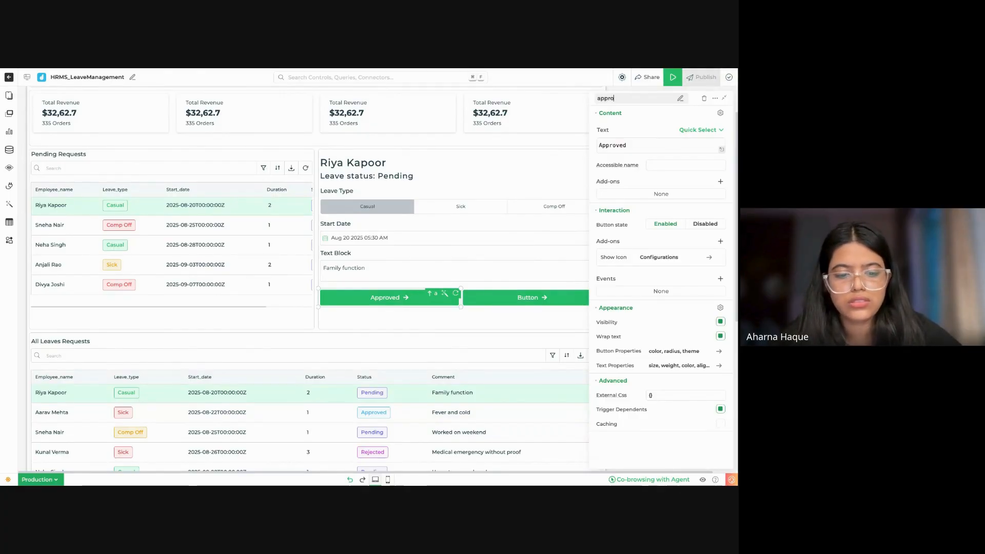
# Step: Set the text of the second button in the details form to "Rejected"
pyautogui.click(489, 299)
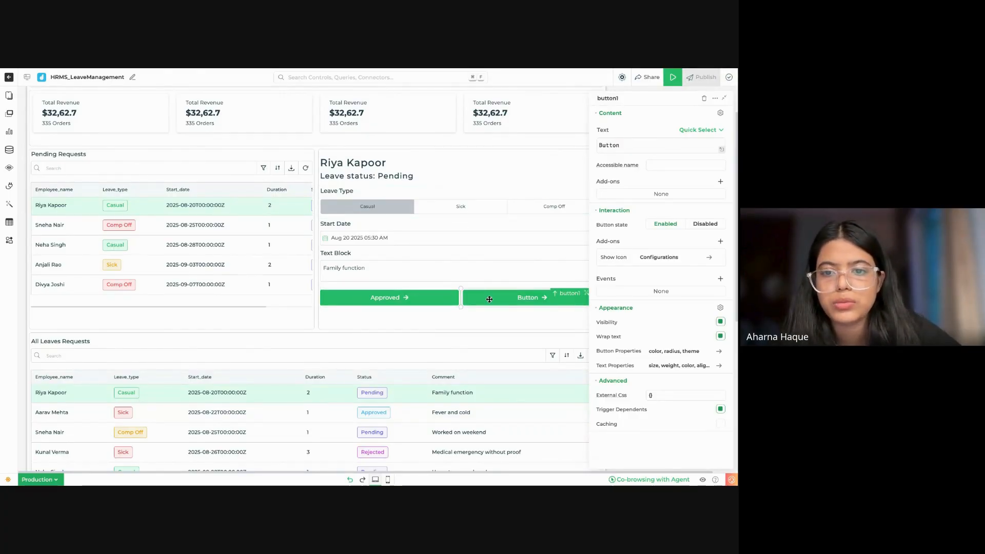
pyautogui.click(657, 147)
pyautogui.hotkey('ctrl', 'a')
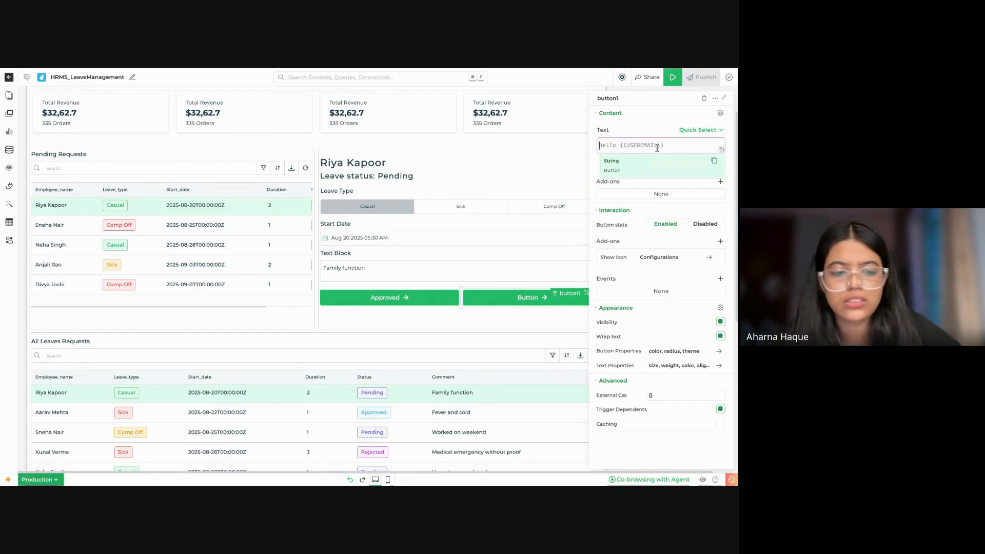
pyautogui.write('r')
pyautogui.press('BackSpace')
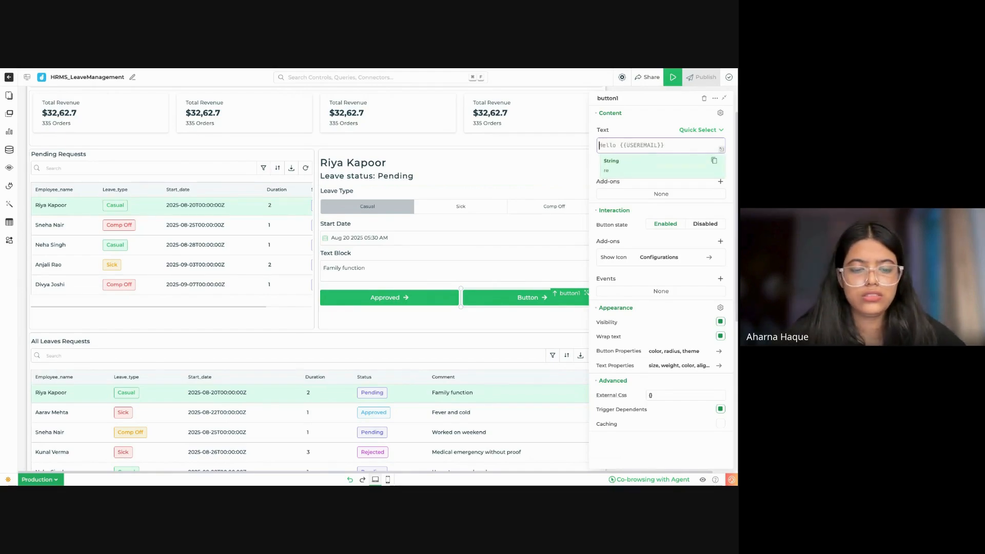
pyautogui.write('Reject')
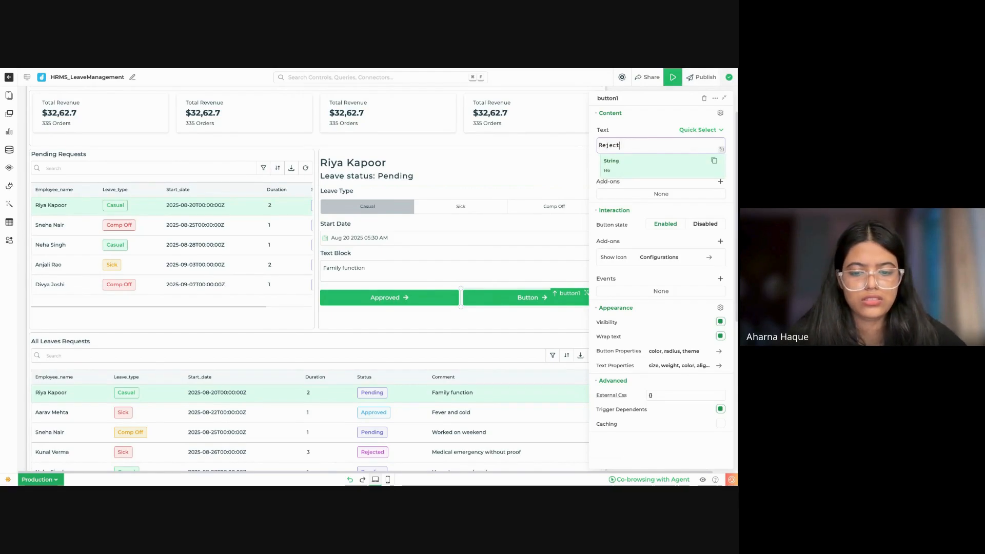
pyautogui.write('ed')
# Step: Rename the second button control as rejected
pyautogui.click(656, 99)
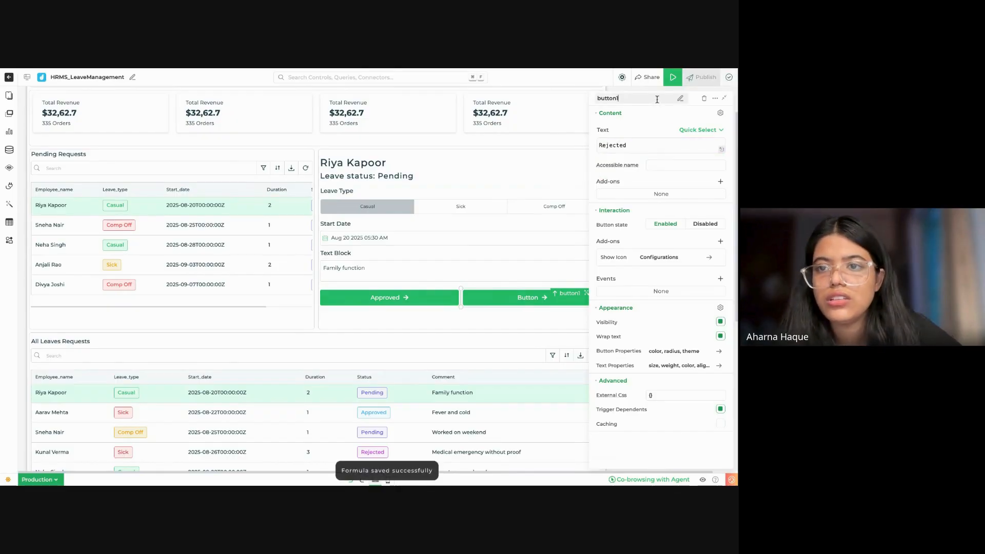
pyautogui.hotkey('ctrl', 'a')
pyautogui.write('rejted')
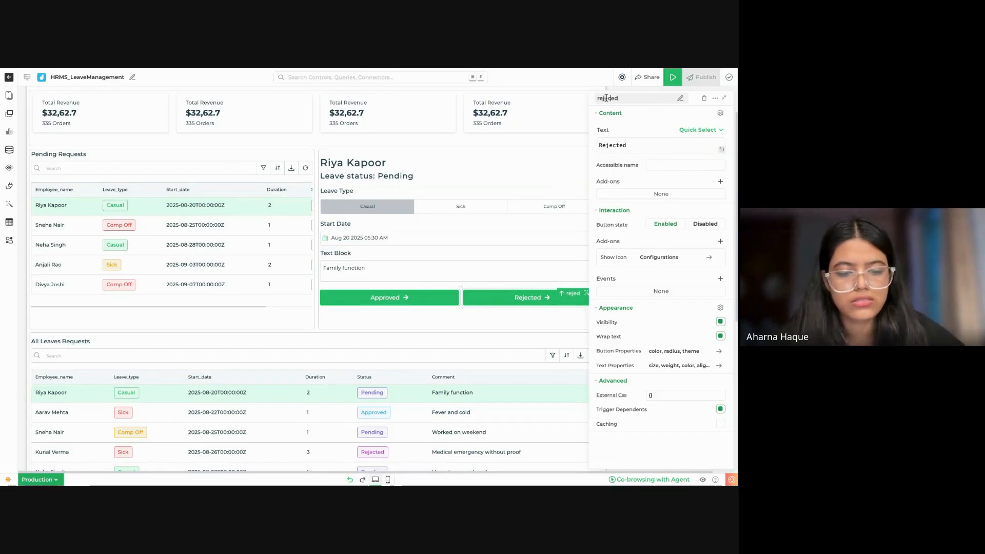
pyautogui.click(606, 98)
pyautogui.write('ec')
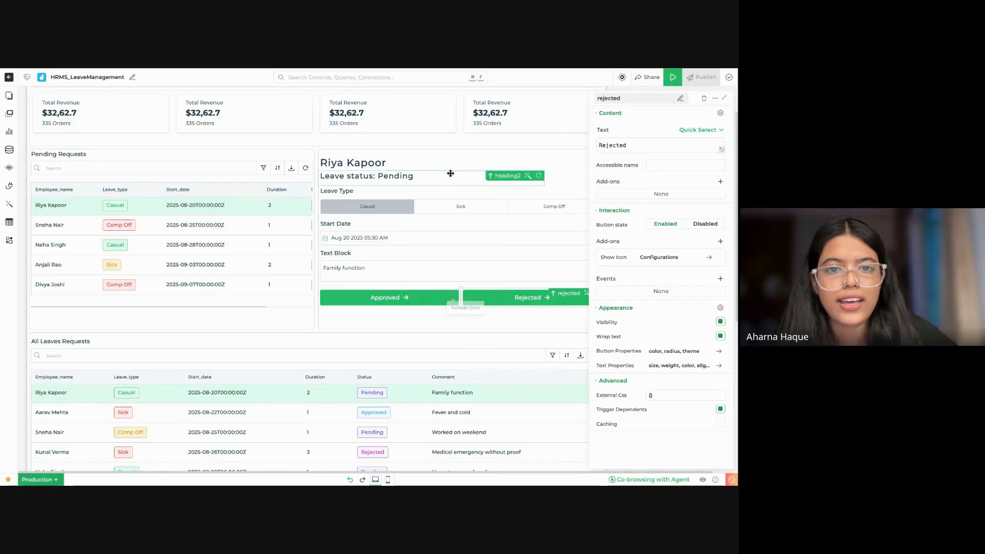
# Step: Space out the details form's controls vertically, moving the two buttons down toward the container's lower edge
pyautogui.click(433, 177)
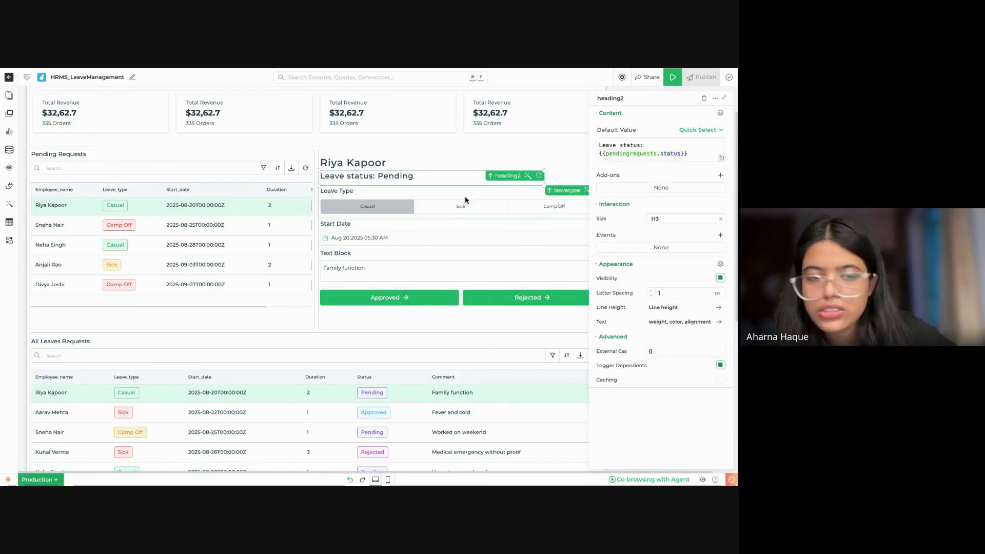
pyautogui.scroll(-2, 500, 316)
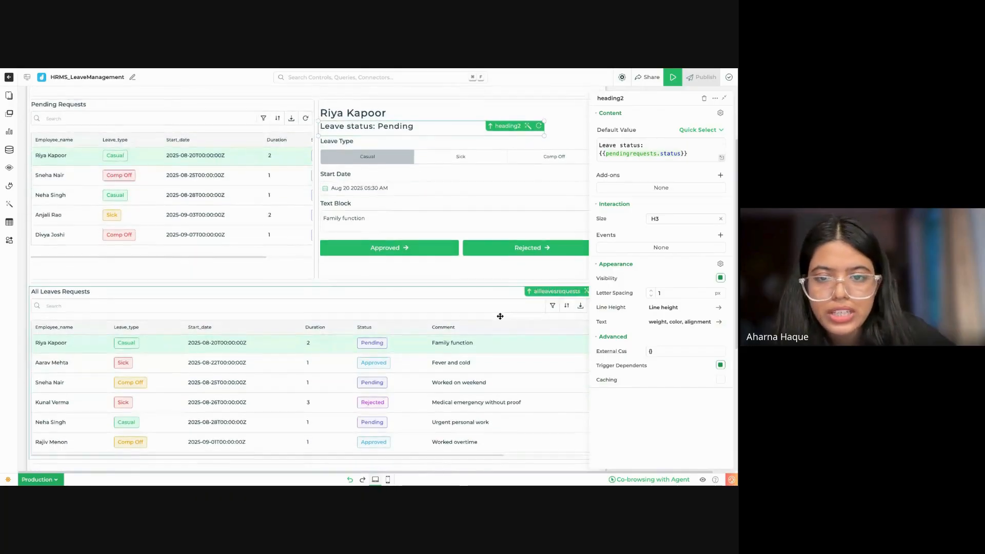
pyautogui.click(507, 265)
pyautogui.scroll(1, 475, 285)
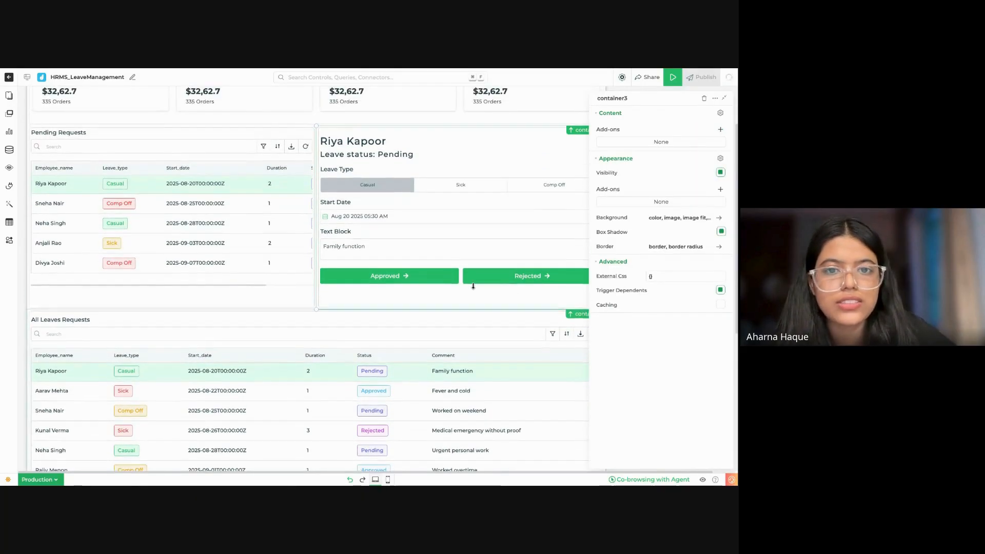
pyautogui.click(723, 98)
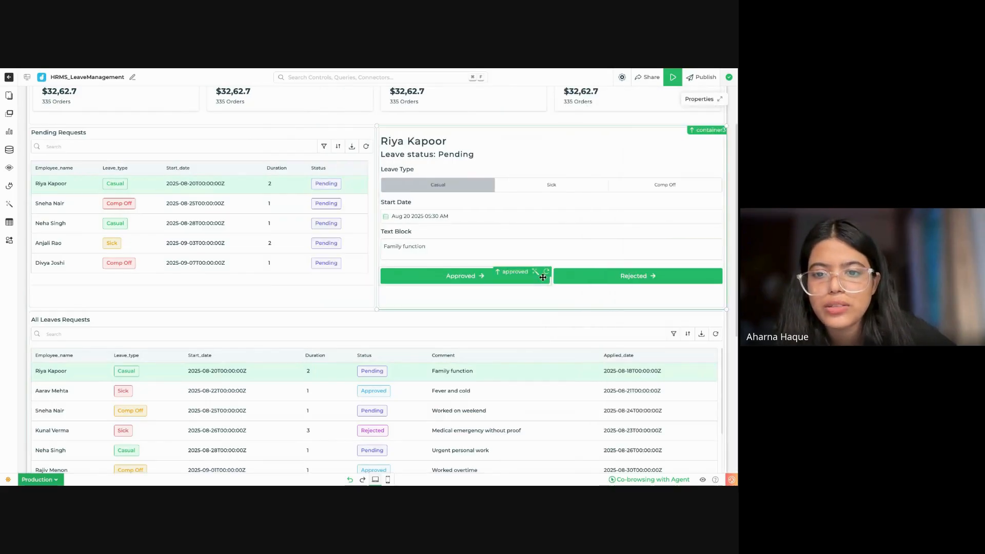
pyautogui.moveTo(544, 278); pyautogui.dragTo(552, 172)
pyautogui.moveTo(435, 148); pyautogui.dragTo(438, 154)
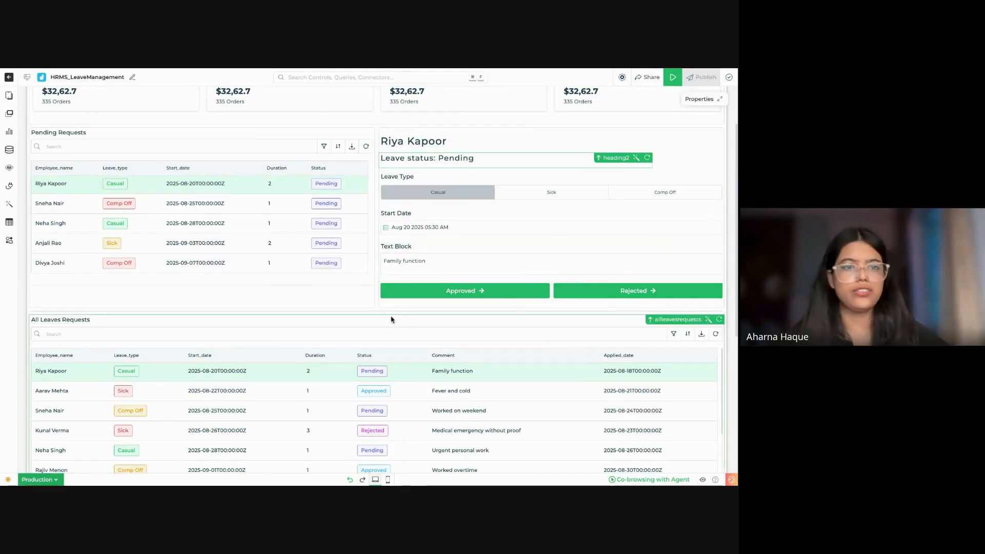
# Step: Begin a new Veda AI prompt reading "on click of {{approved}}", with approved inserted as a control reference
pyautogui.scroll(2, 391, 319)
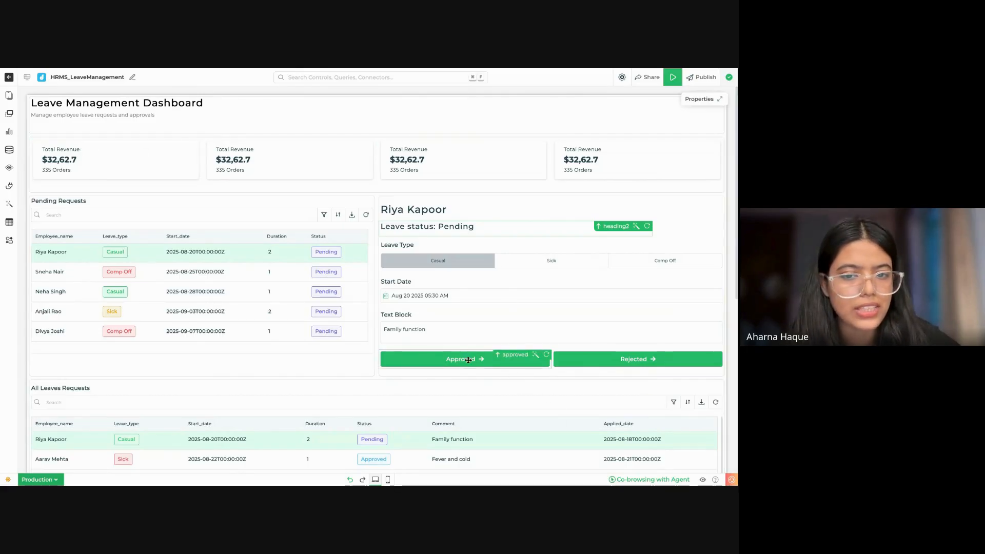
pyautogui.click(9, 203)
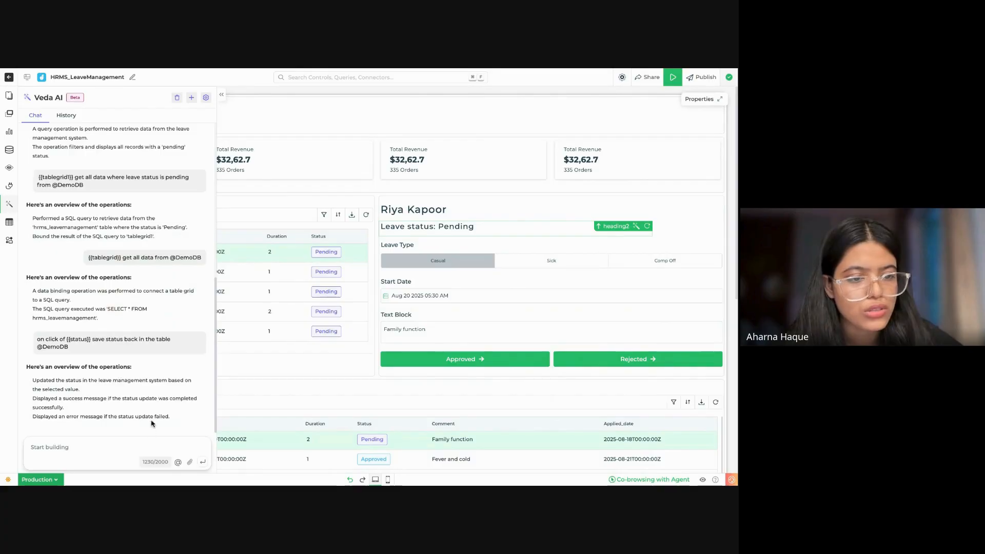
pyautogui.click(134, 441)
pyautogui.write('on click of')
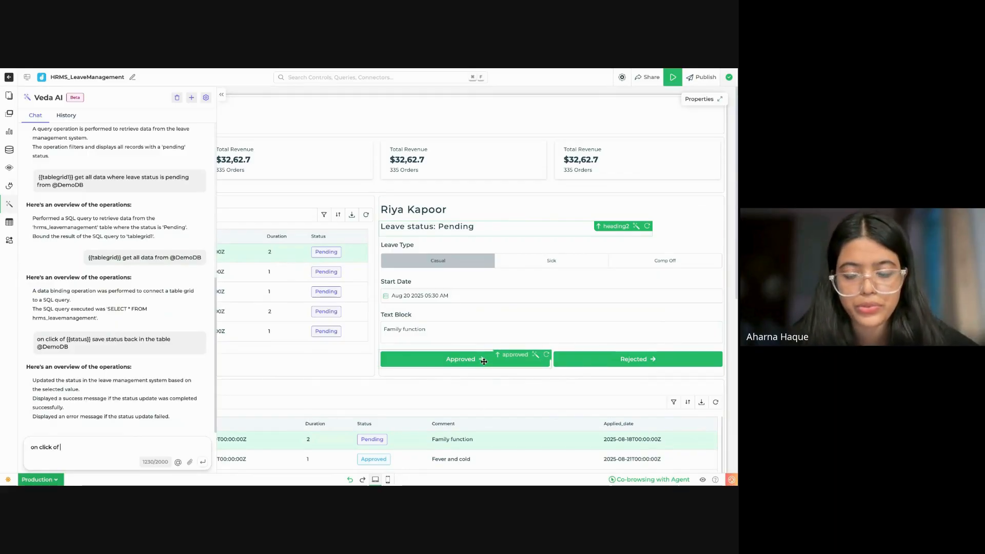
pyautogui.write(' {{')
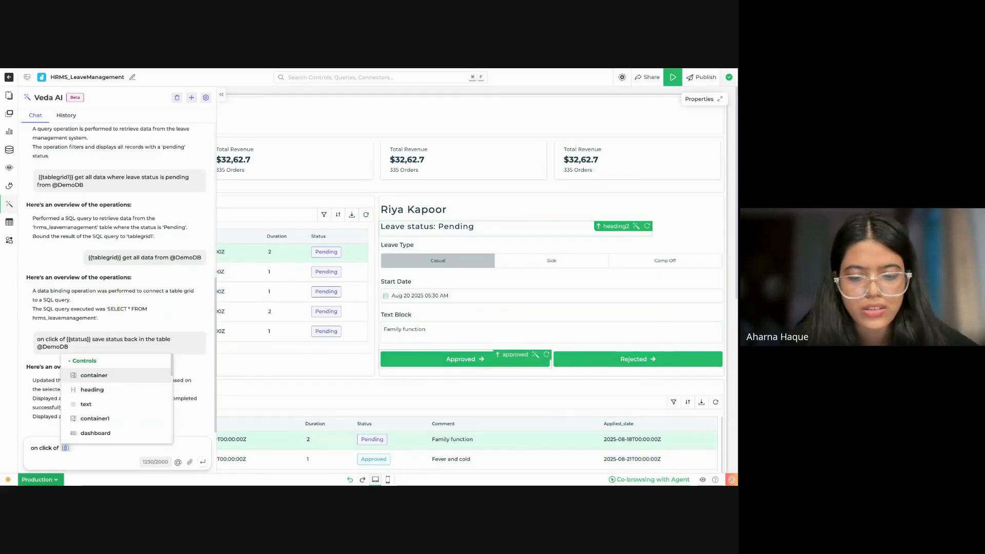
pyautogui.write('pp')
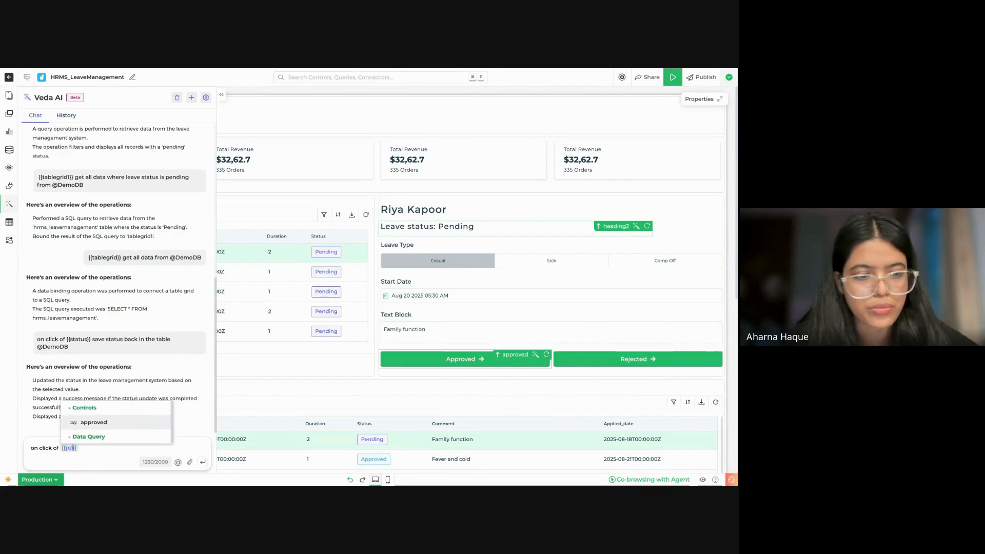
pyautogui.click(118, 420)
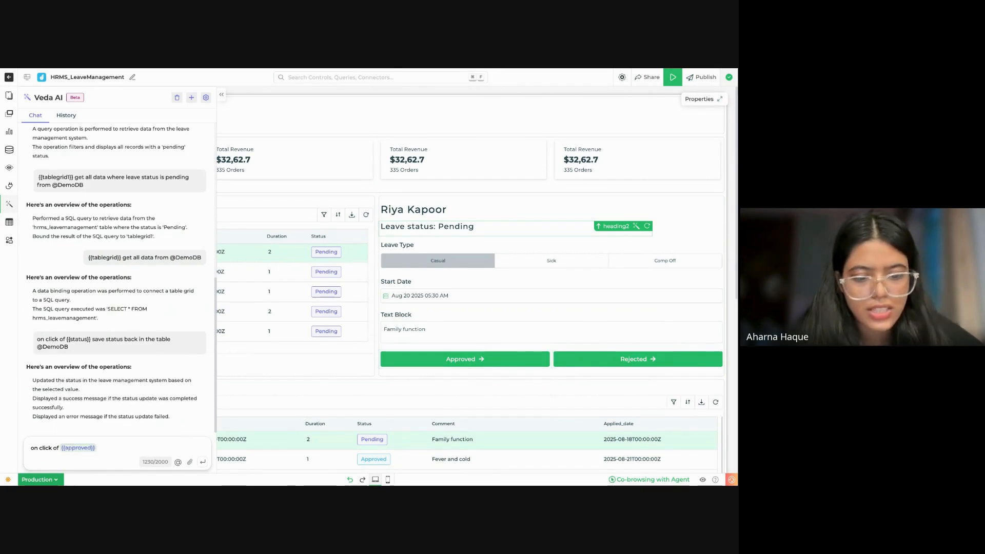
# Step: Continue the Veda AI prompt with "save status as Approved back in the table"
pyautogui.write('save st')
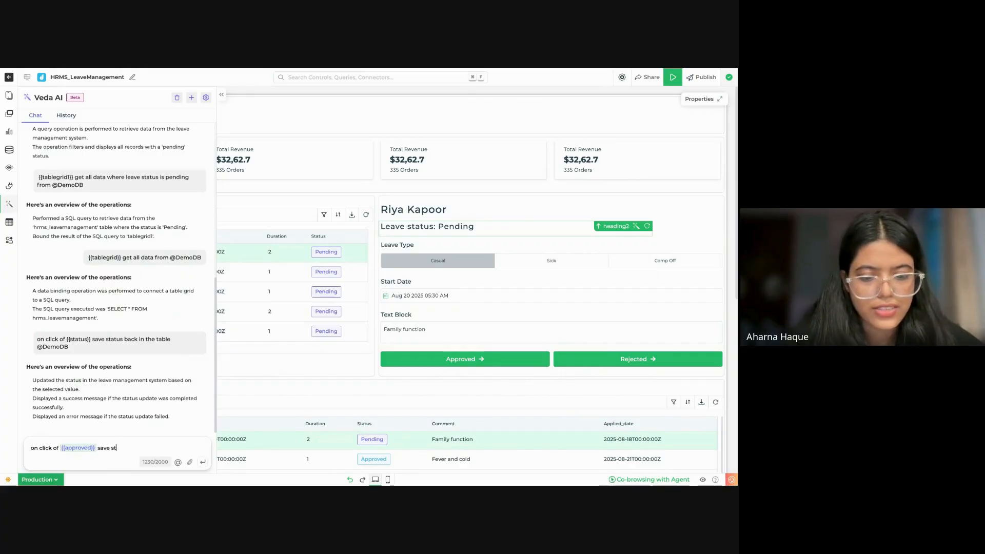
pyautogui.write('atus as Ap')
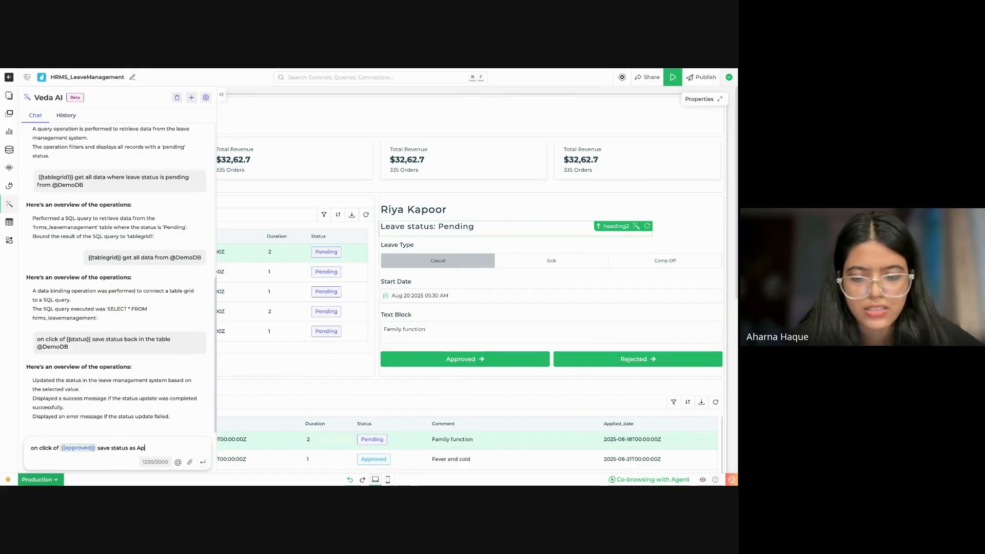
pyautogui.write('proved ')
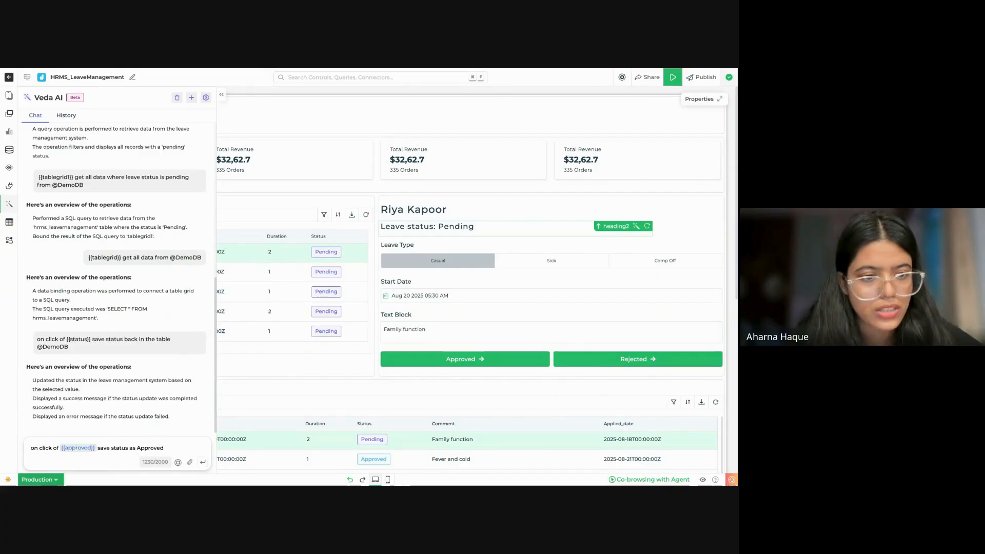
pyautogui.write('back')
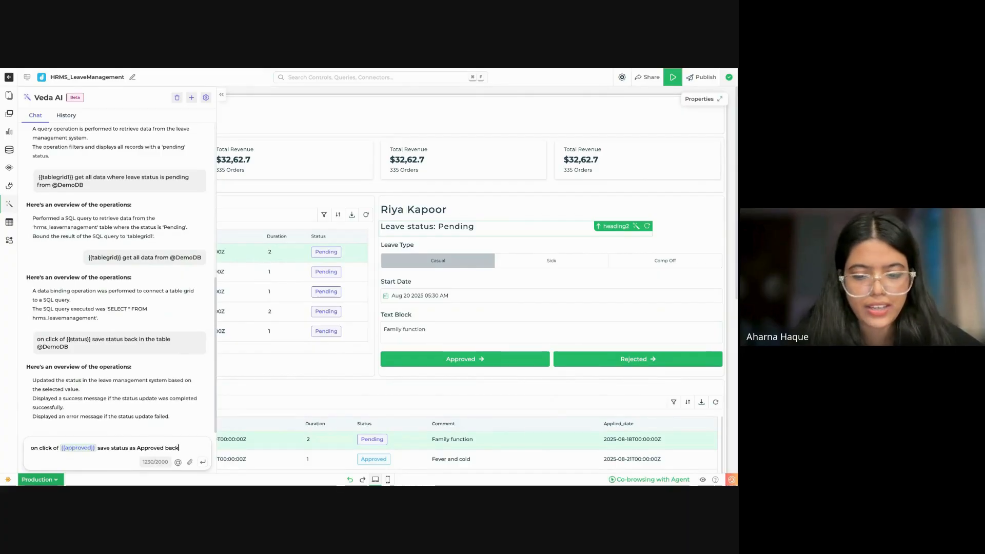
pyautogui.write(' in the table ')
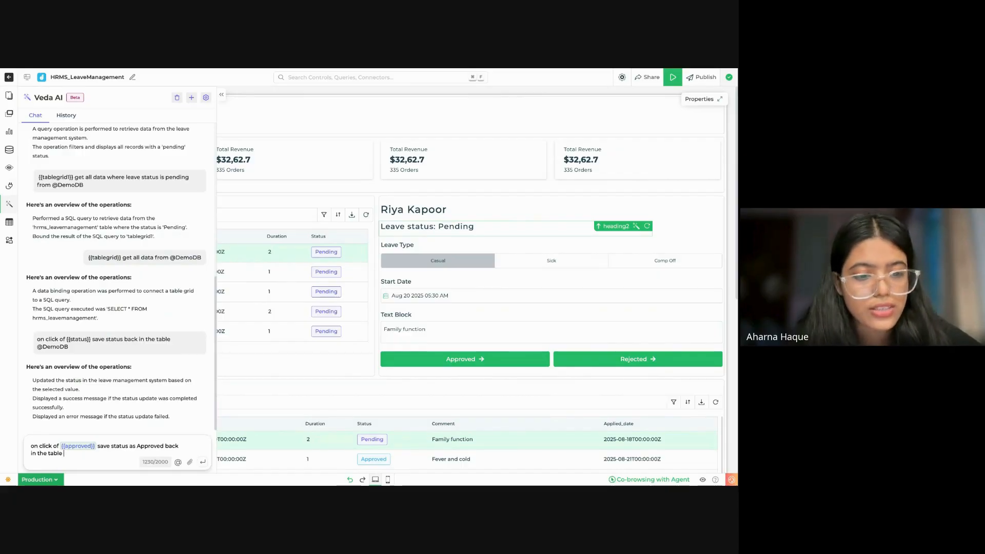
pyautogui.write('@demo')
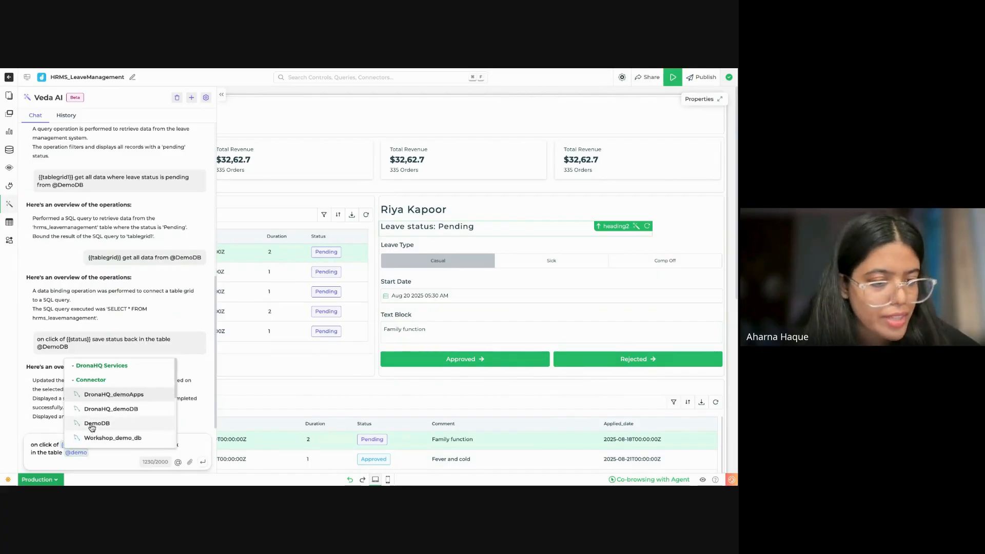
pyautogui.click(92, 424)
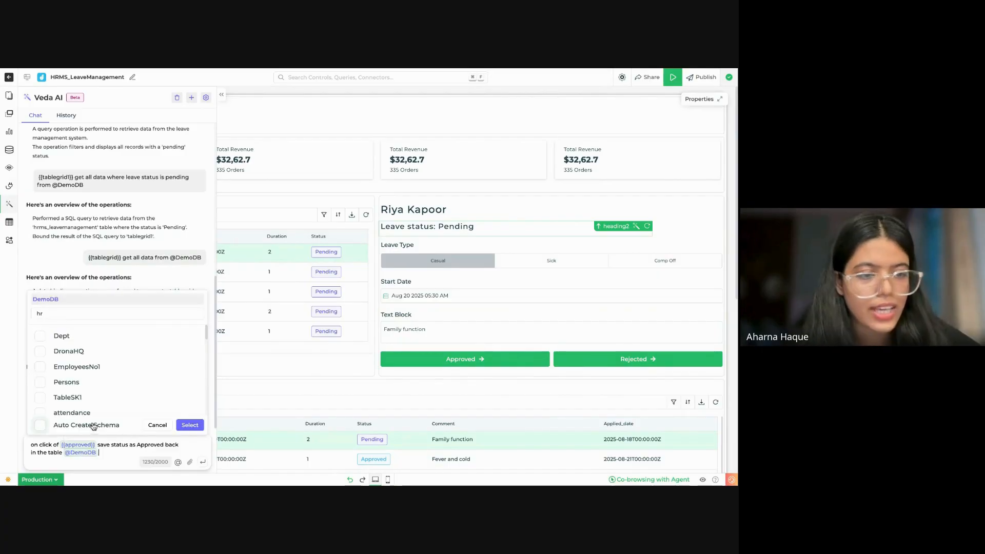
pyautogui.click(155, 314)
pyautogui.write('hrms')
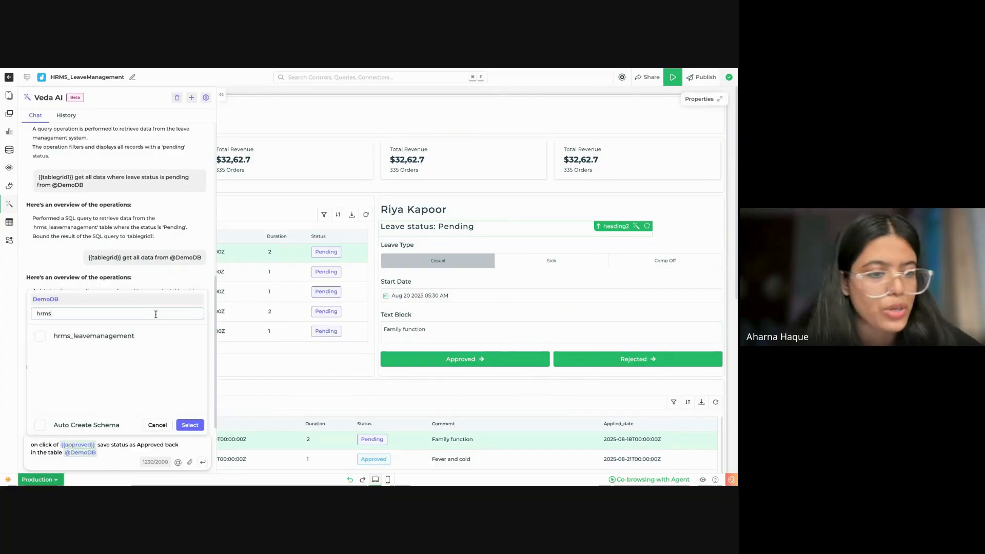
pyautogui.click(143, 343)
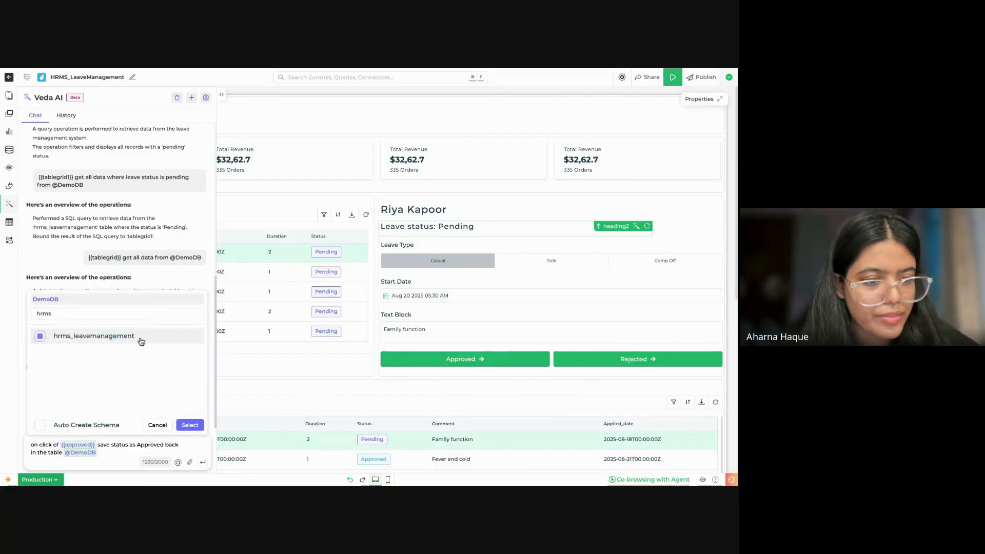
pyautogui.click(193, 425)
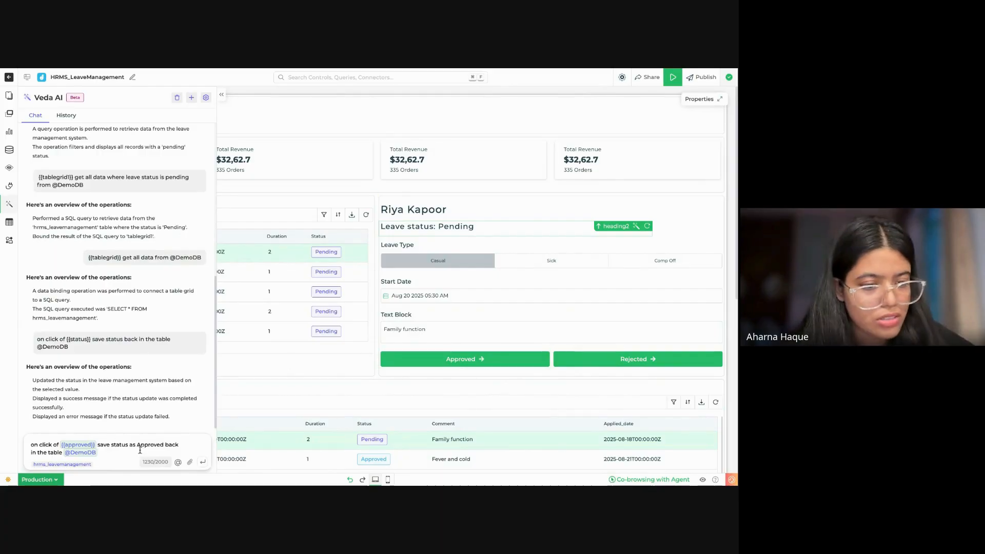
pyautogui.click(203, 464)
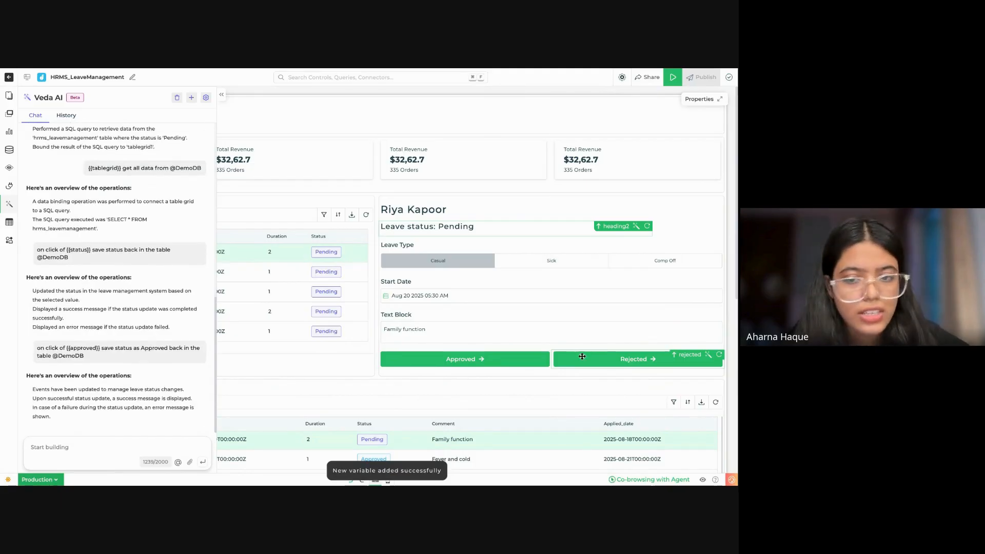
# Step: Open the update_status_1 query in the Approved button's click flow and extend its SQL with "WHERE id=" before the semicolon
pyautogui.click(490, 358)
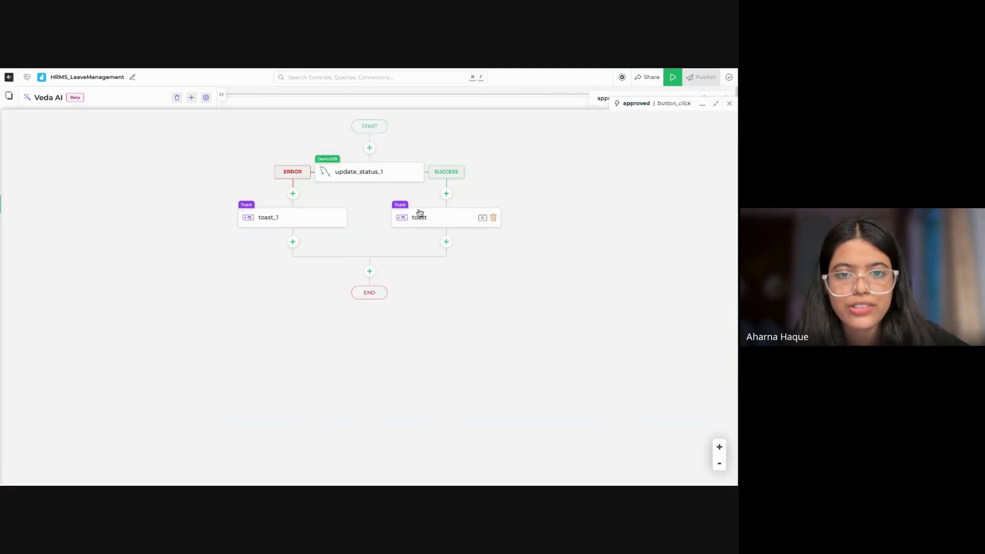
pyautogui.doubleClick(376, 175)
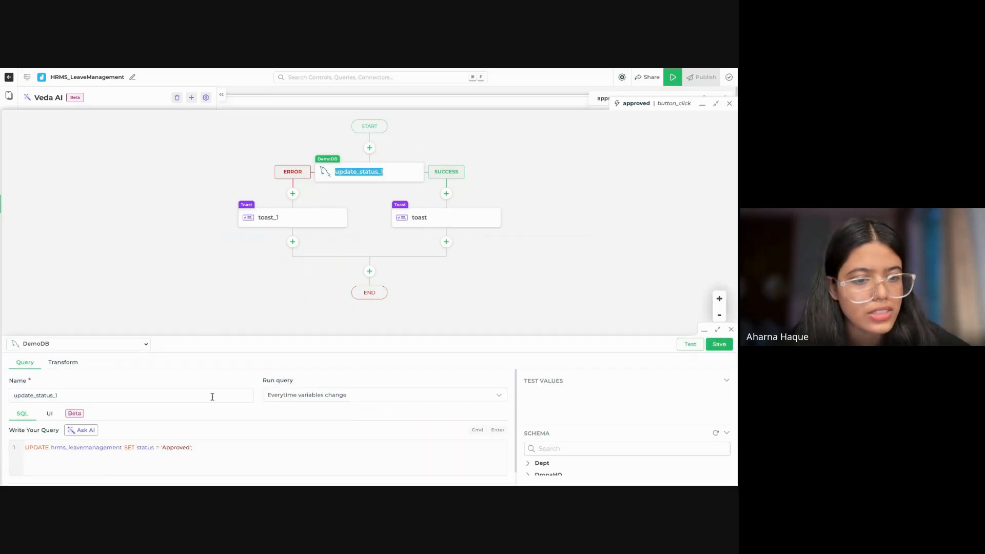
pyautogui.click(210, 433)
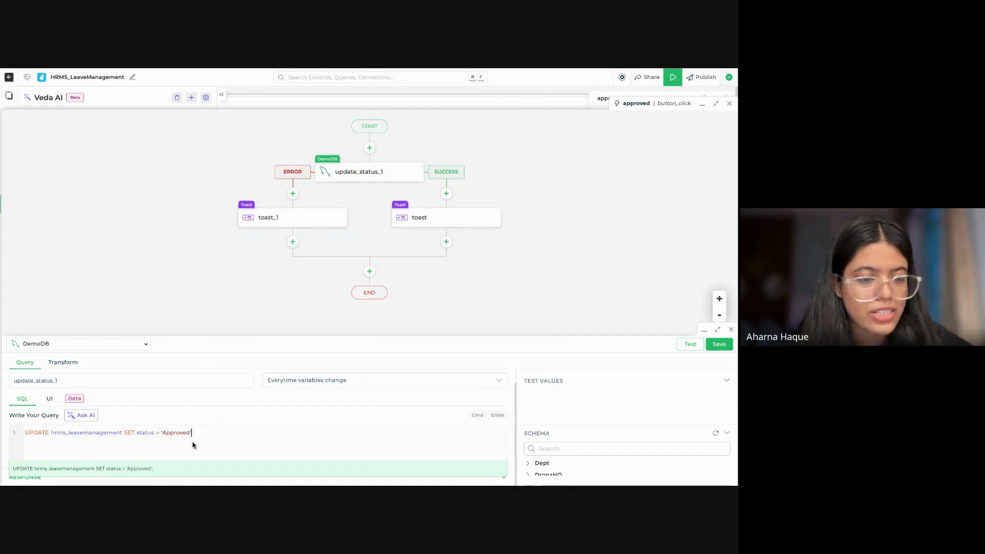
pyautogui.press('BackSpace')
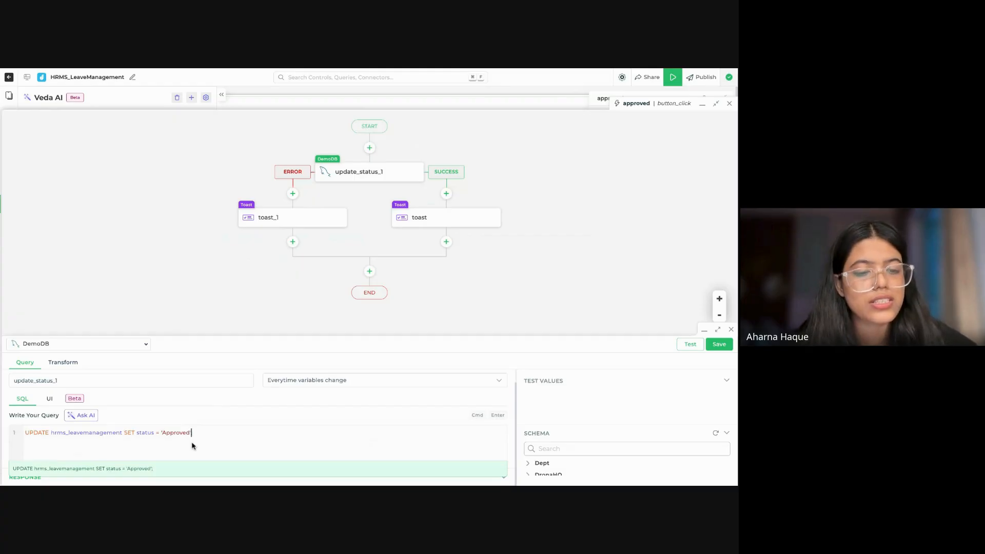
pyautogui.write(';')
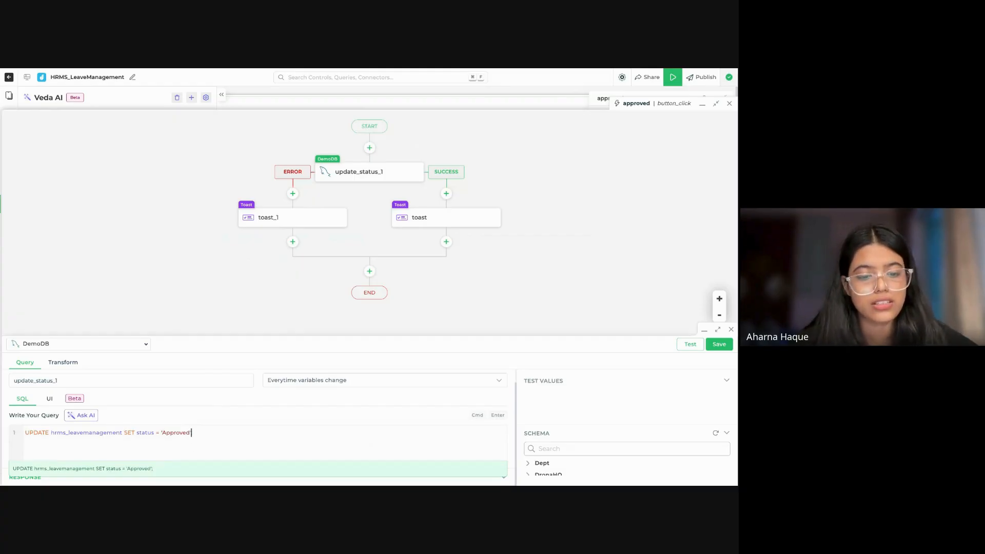
pyautogui.press('BackSpace')
pyautogui.write(' ;')
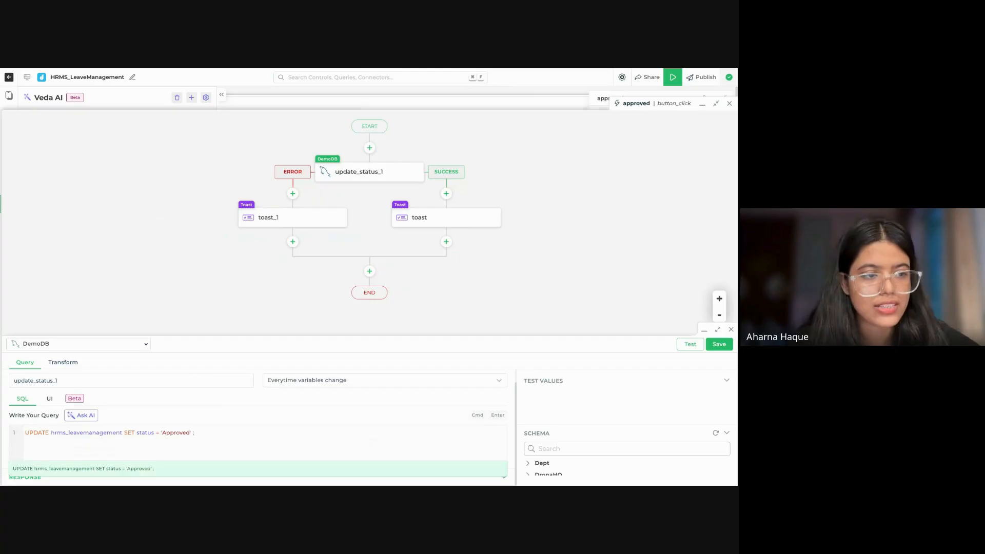
pyautogui.write('W')
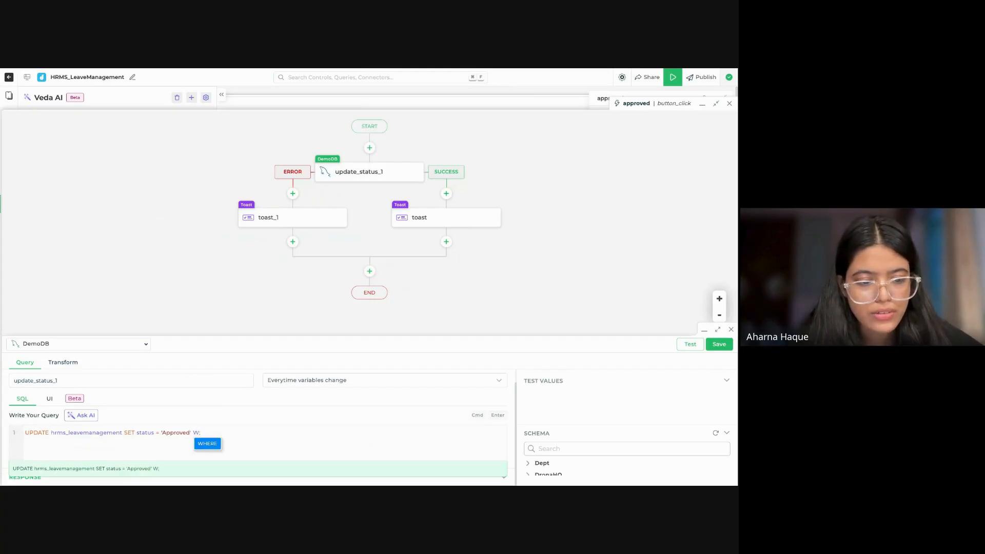
pyautogui.press('Return')
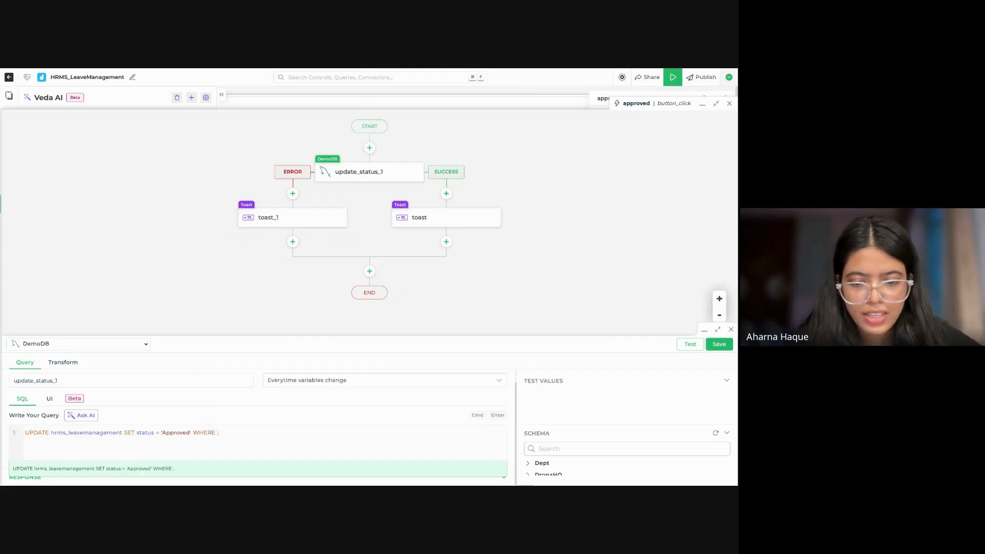
pyautogui.write('if')
pyautogui.press('BackSpace')
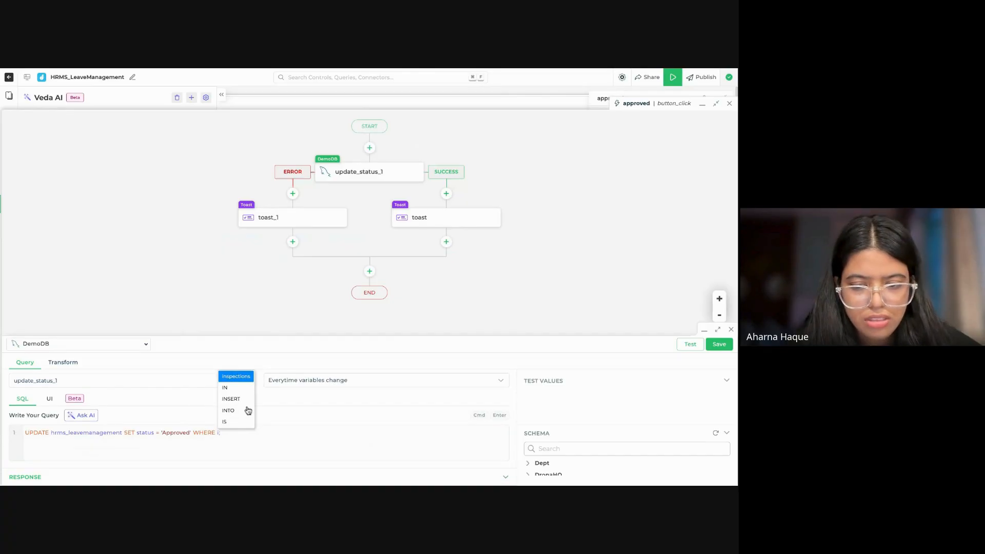
pyautogui.write('d')
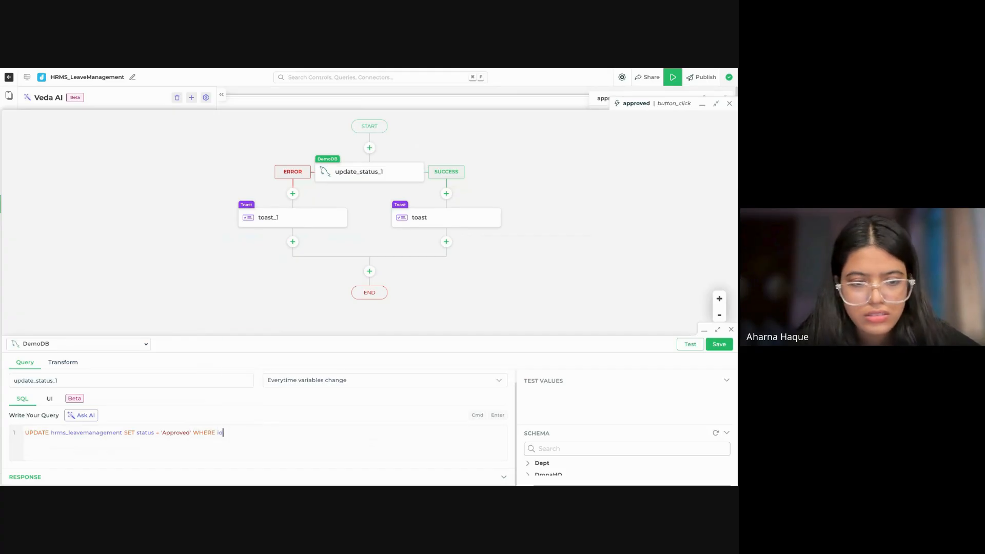
pyautogui.write('={{')
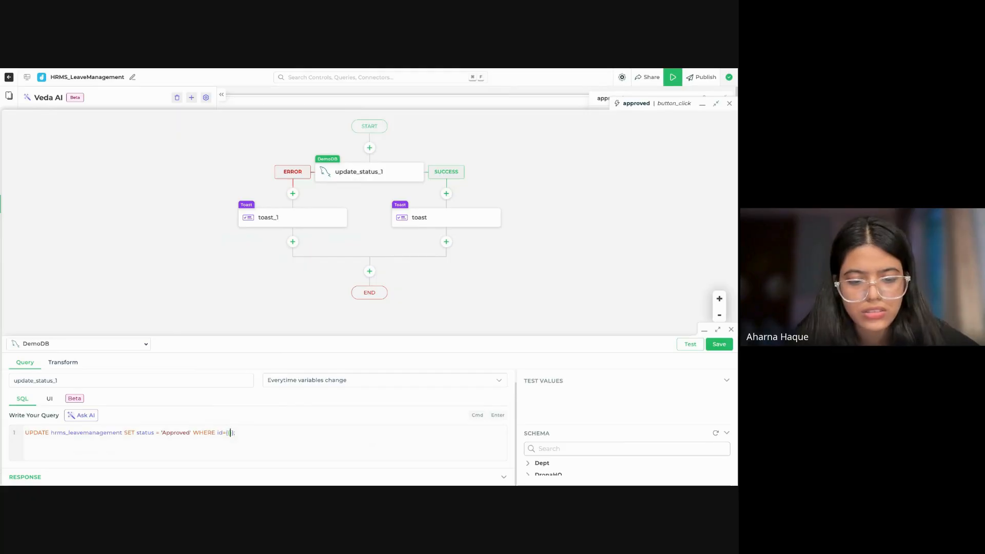
pyautogui.write('tr')
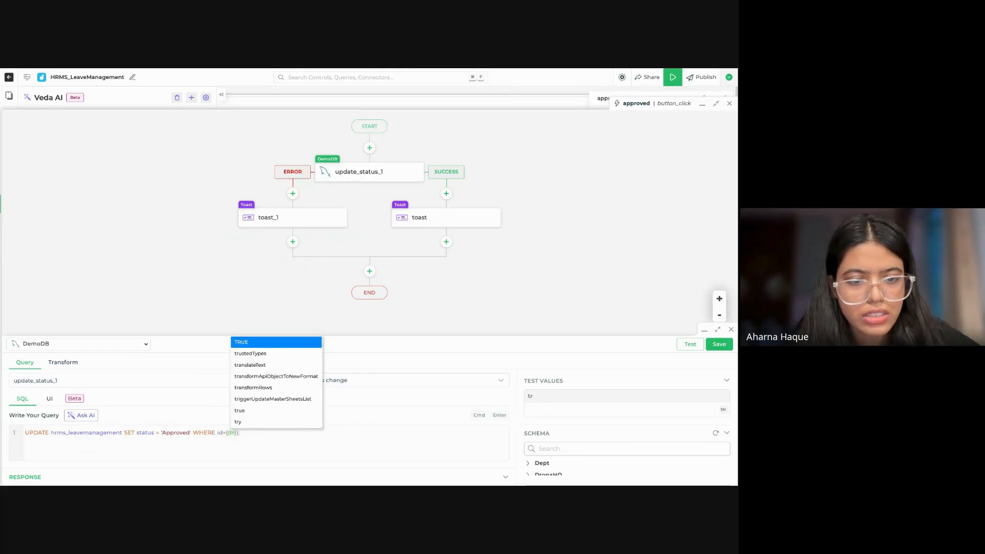
# Step: Complete the WHERE condition of the update_status_1 query with the reference {{tablegrid.id}}
pyautogui.press('BackSpace')
pyautogui.write('ab')
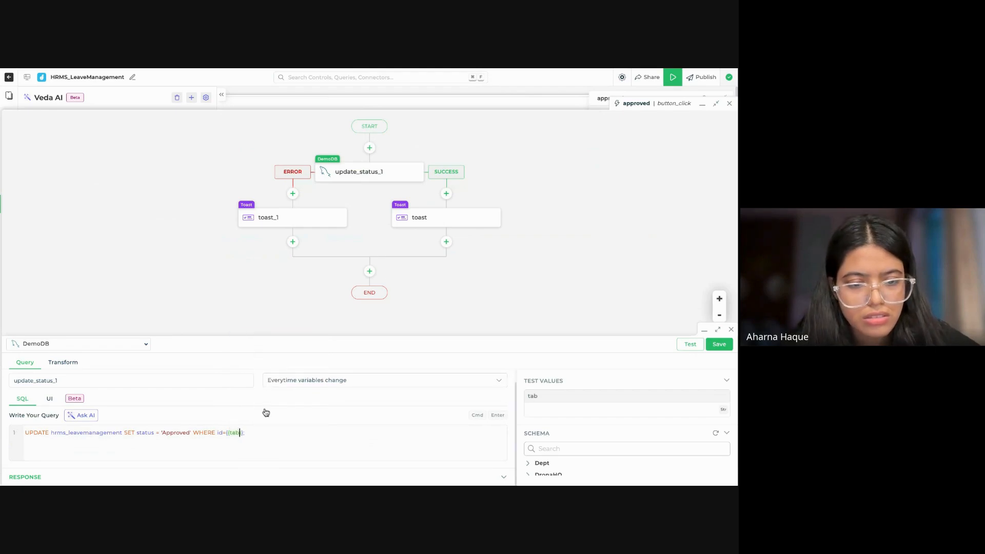
pyautogui.write('le')
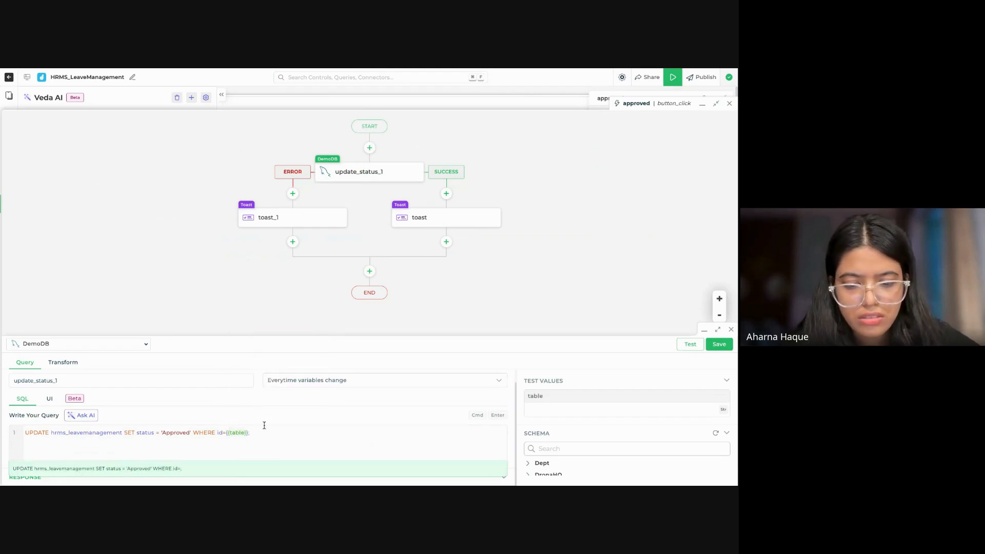
pyautogui.write('grid.')
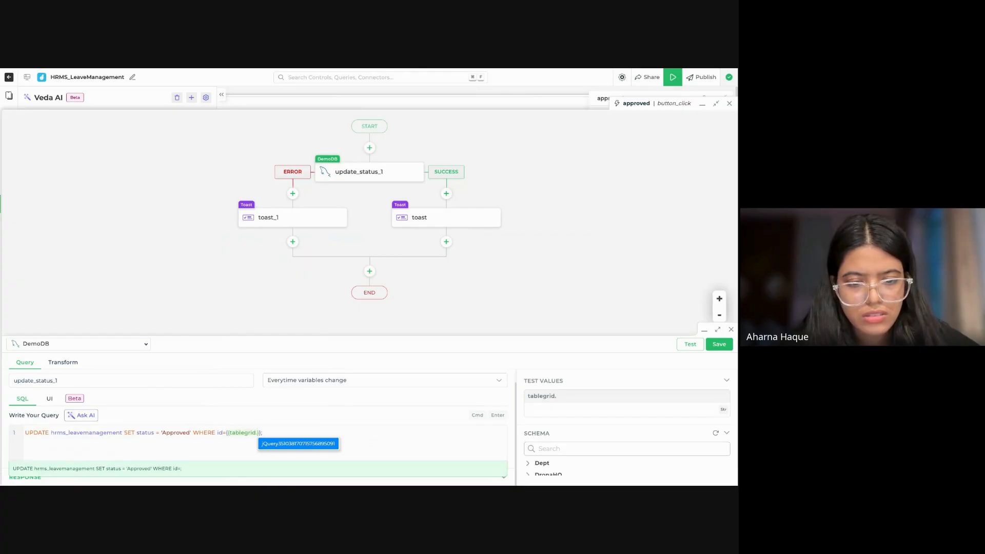
pyautogui.write('id')
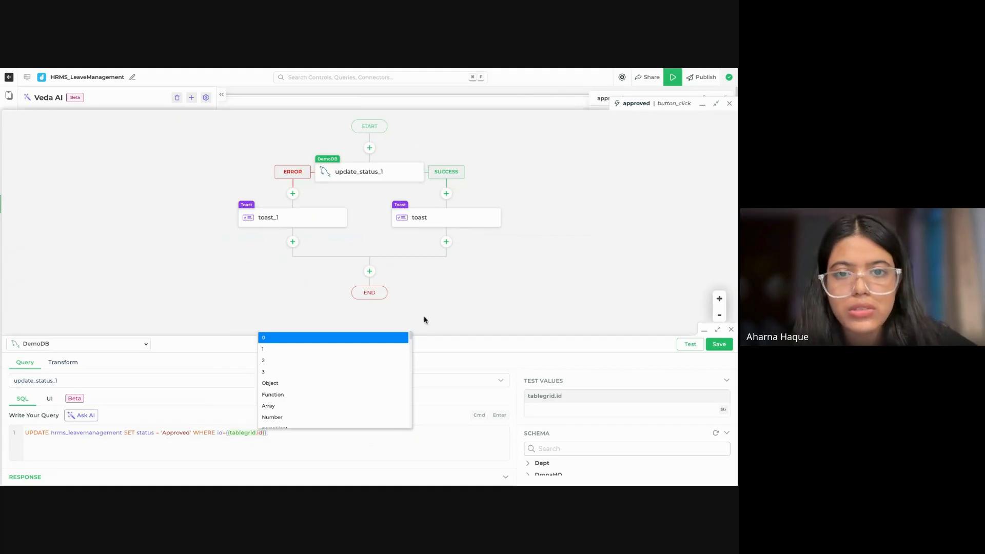
# Step: Point the WHERE reference of the update_status_1 query to the pendingrequests table grid after checking the grid's name on the dashboard
pyautogui.click(702, 104)
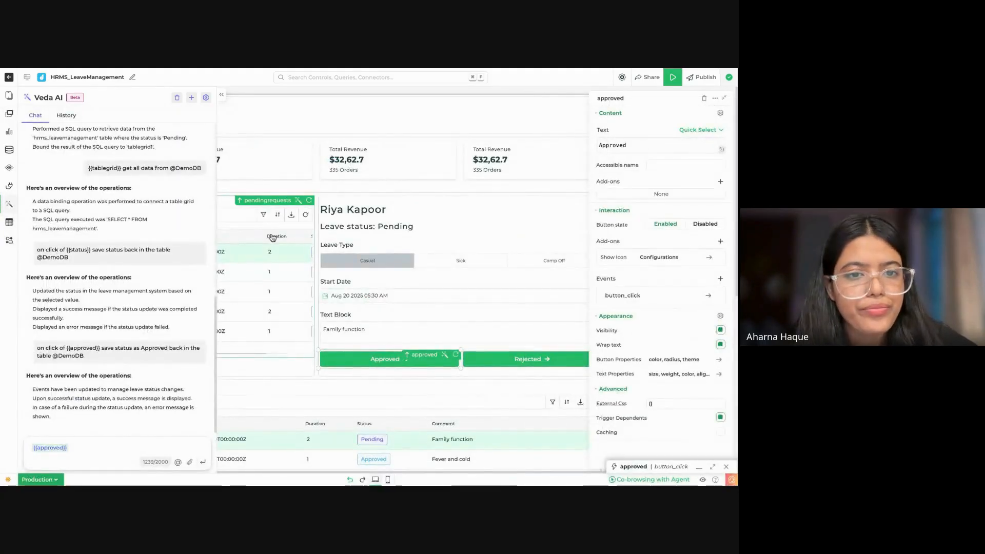
pyautogui.click(221, 95)
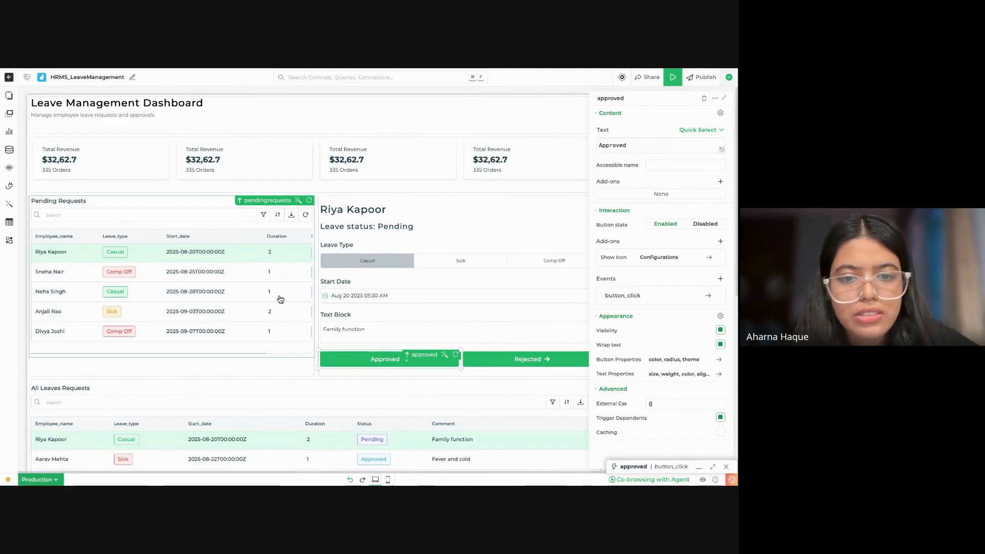
pyautogui.click(713, 467)
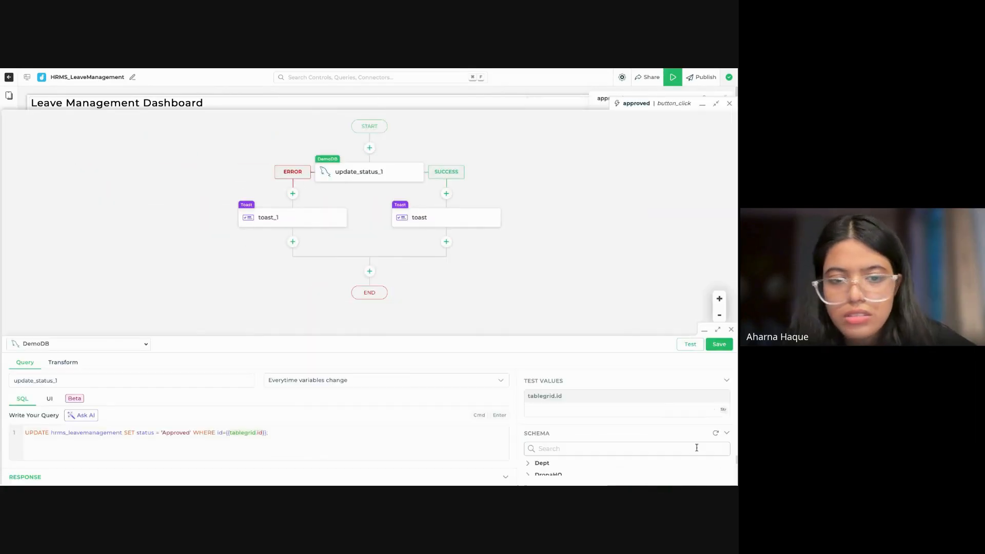
pyautogui.press('BackSpace')
pyautogui.press('BackSpace')
pyautogui.press('BackSpace')
pyautogui.press('BackSpace')
pyautogui.press('BackSpace')
pyautogui.press('BackSpace')
pyautogui.press('BackSpace')
pyautogui.press('BackSpace')
pyautogui.press('BackSpace')
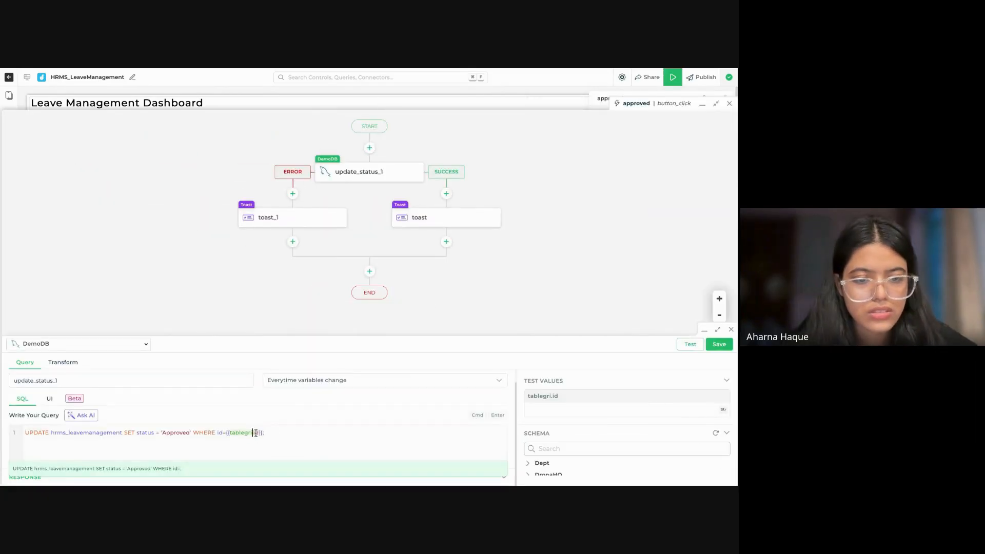
pyautogui.write('pe')
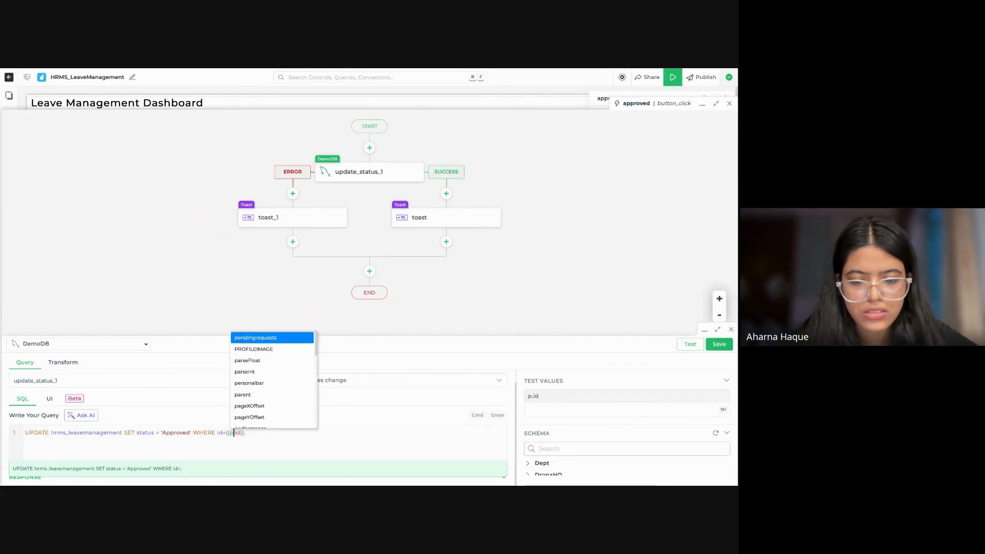
pyautogui.press('BackSpace')
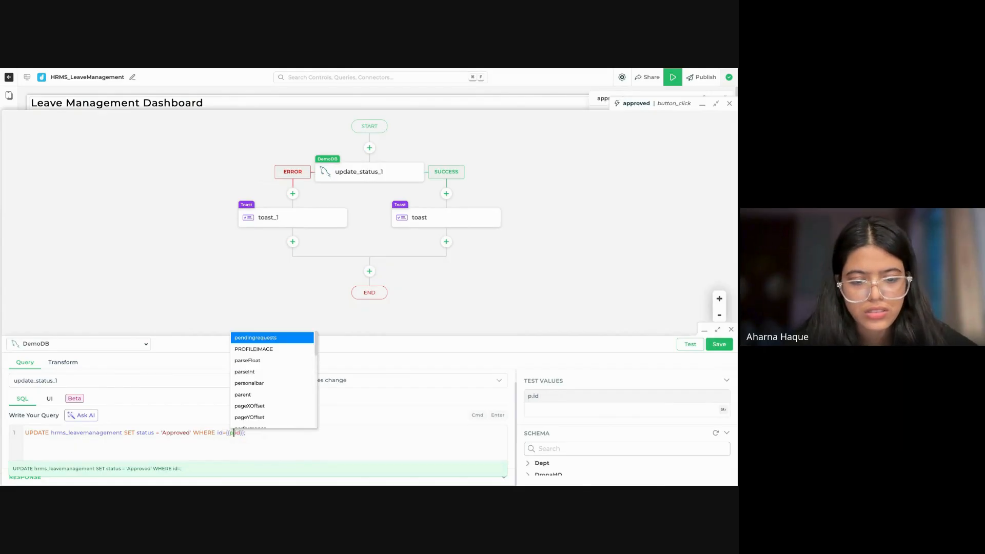
pyautogui.write('ending')
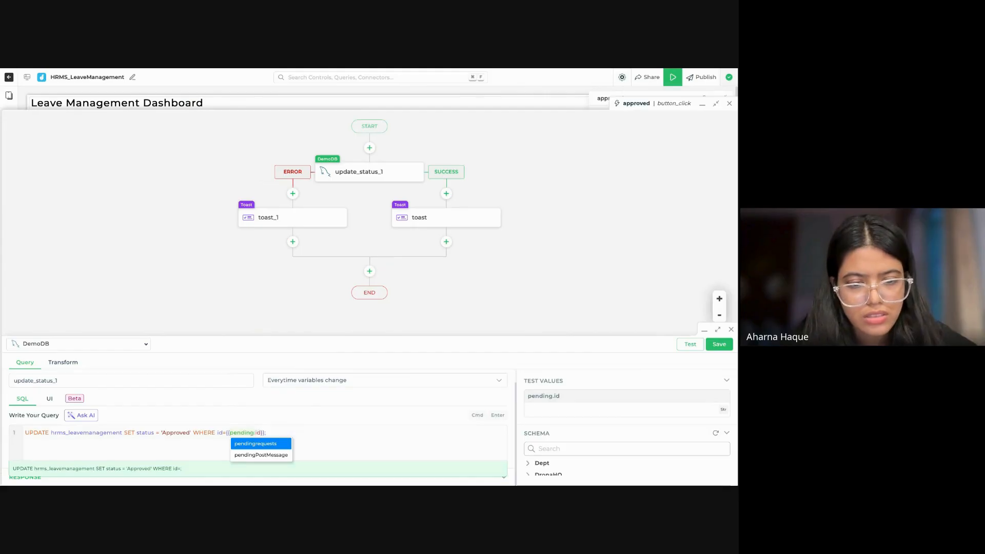
pyautogui.click(288, 444)
# Step: Reselect the id property so the WHERE condition uses {{pendingrequests.id}}, and save the update_status_1 query
pyautogui.click(285, 434)
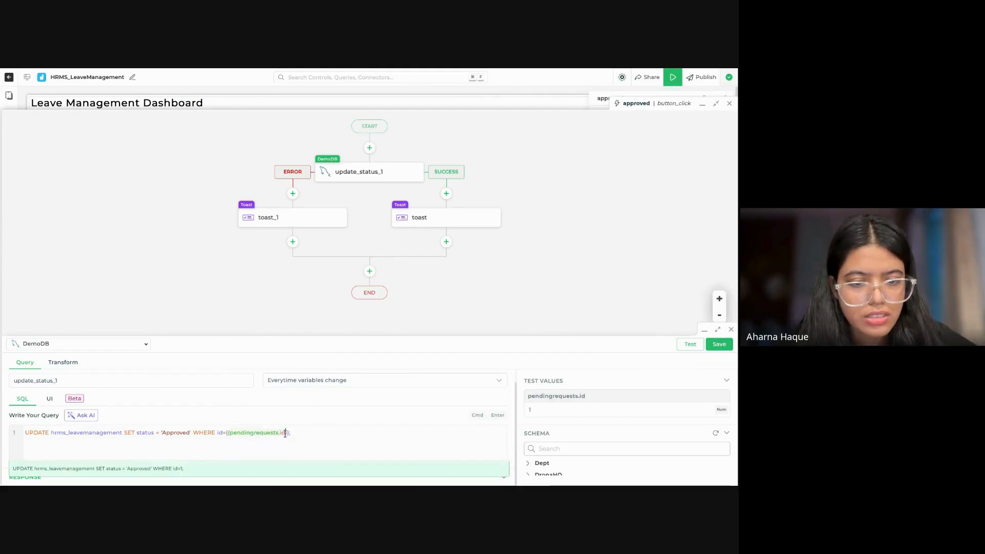
pyautogui.press('BackSpace')
pyautogui.press('BackSpace')
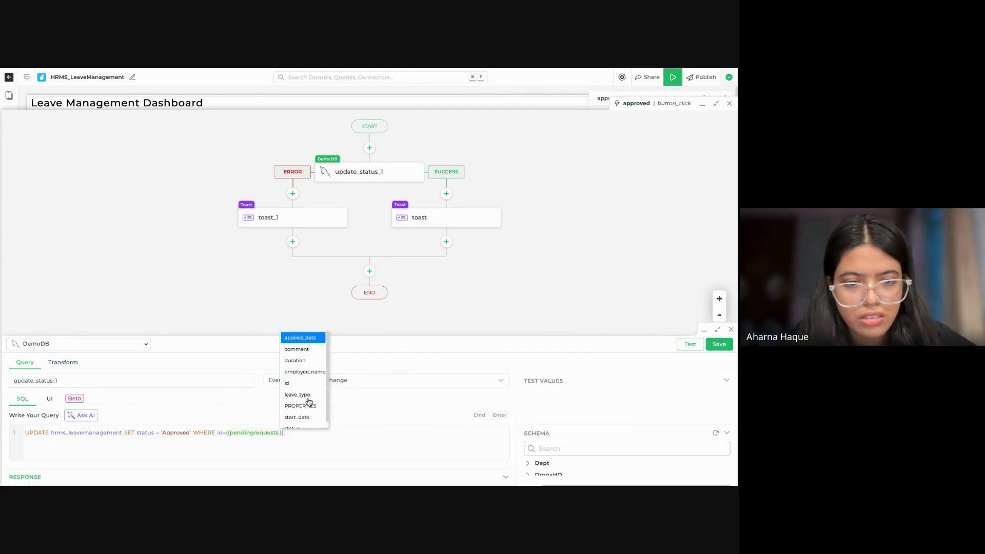
pyautogui.click(304, 384)
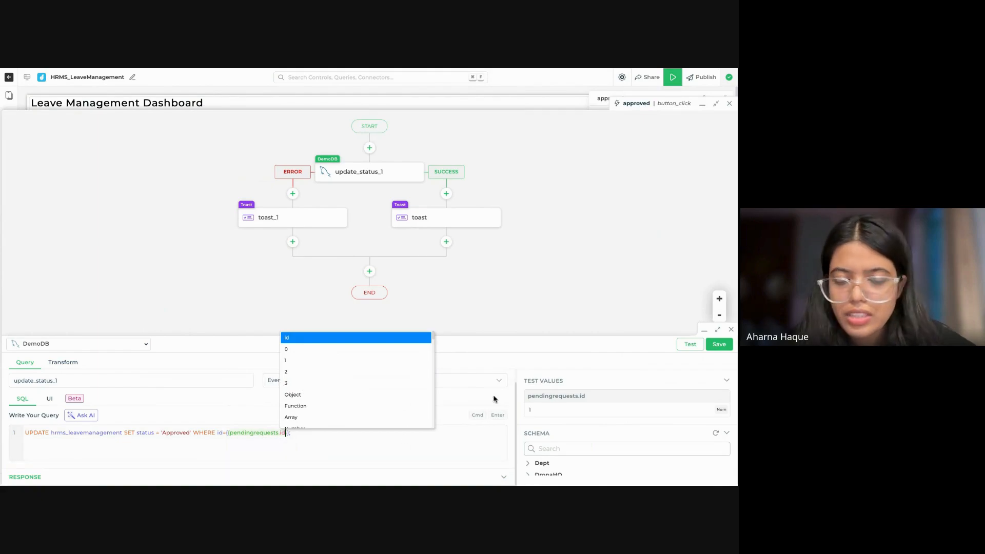
pyautogui.click(719, 344)
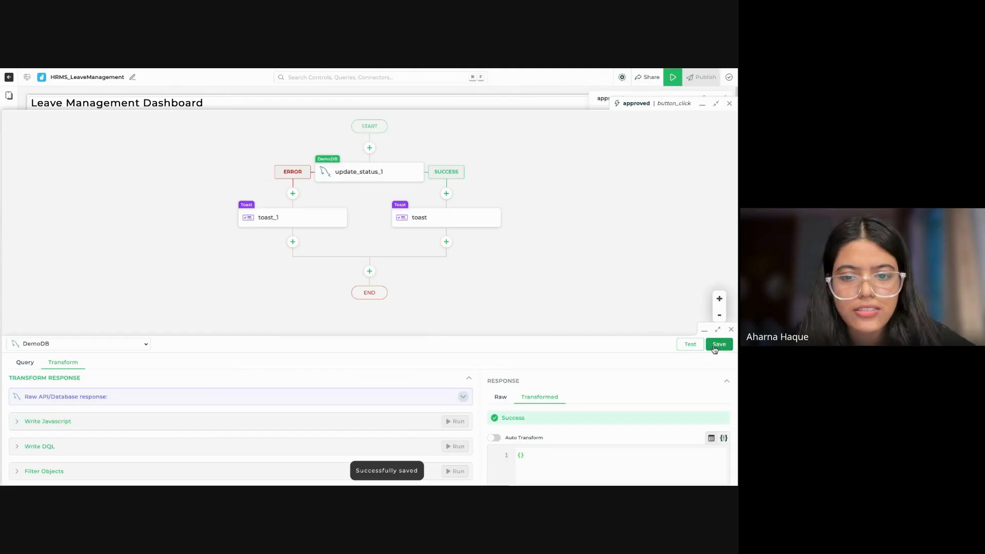
# Step: Test the update_status_1 query, save it again and minimize the Approved button's click flow
pyautogui.click(31, 365)
pyautogui.click(690, 345)
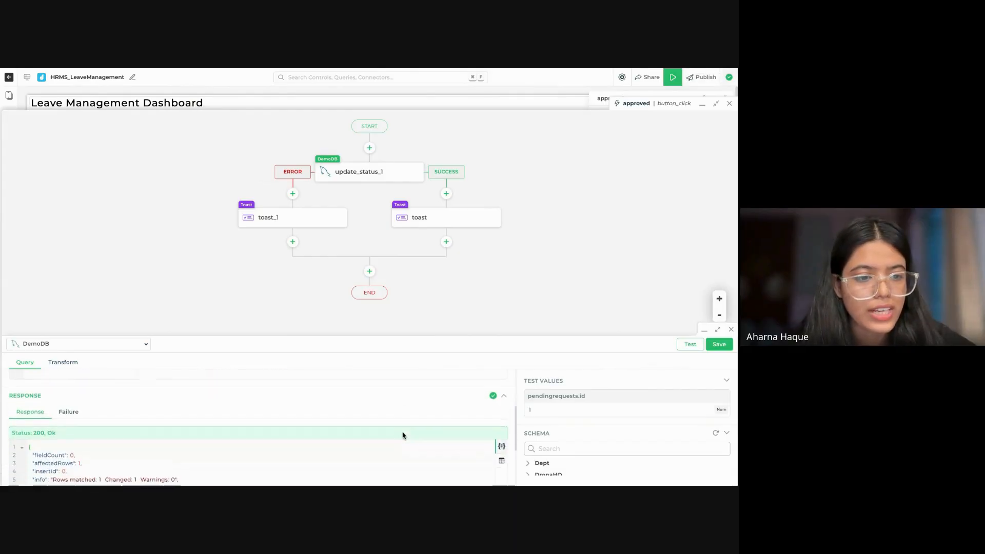
pyautogui.click(720, 346)
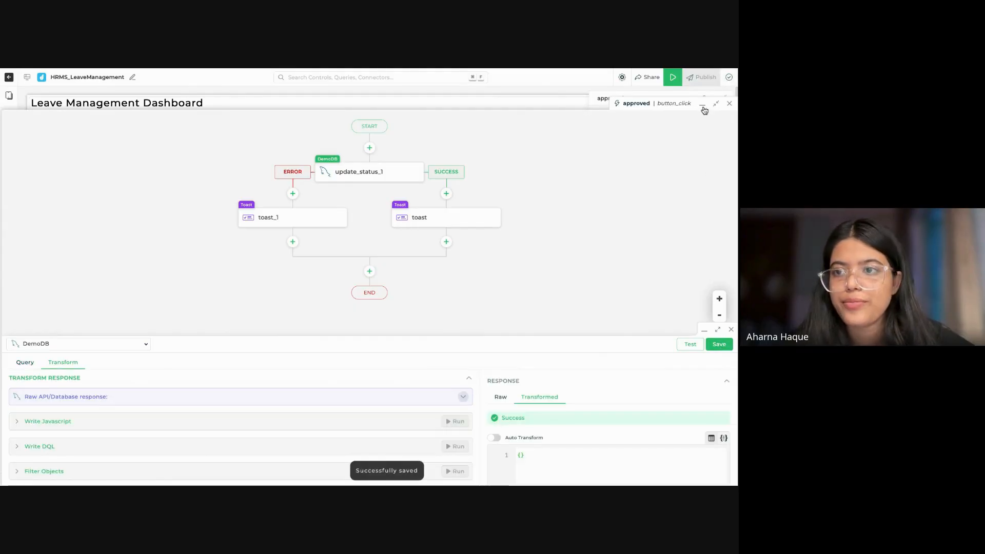
pyautogui.click(705, 328)
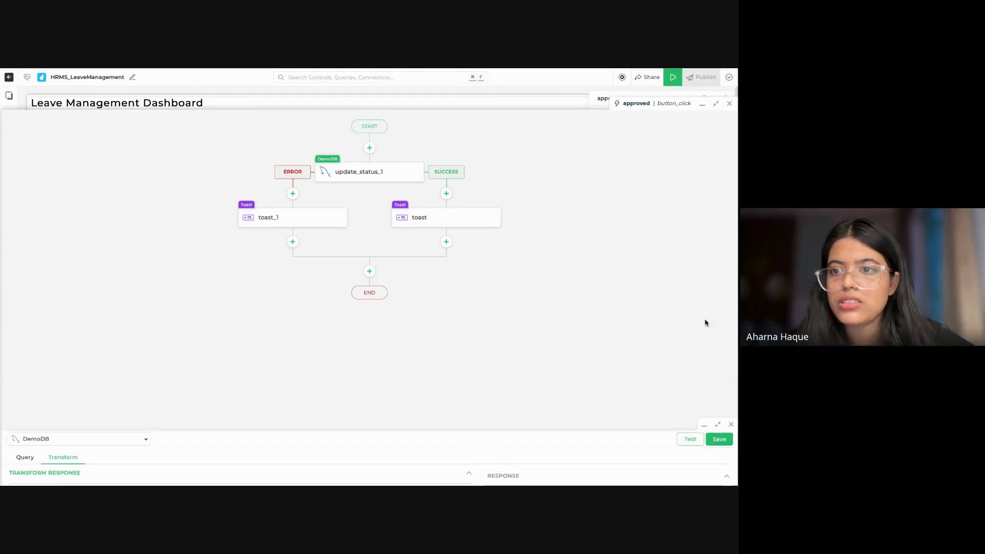
pyautogui.click(703, 105)
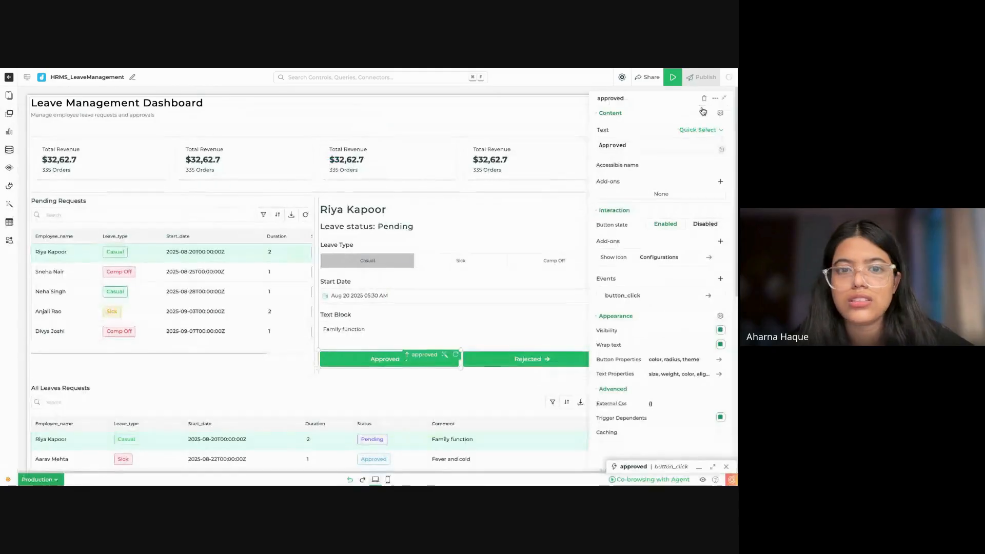
# Step: Start a new Veda AI prompt with "on click of {{rejected}}", replacing the leftover prompt text
pyautogui.click(503, 357)
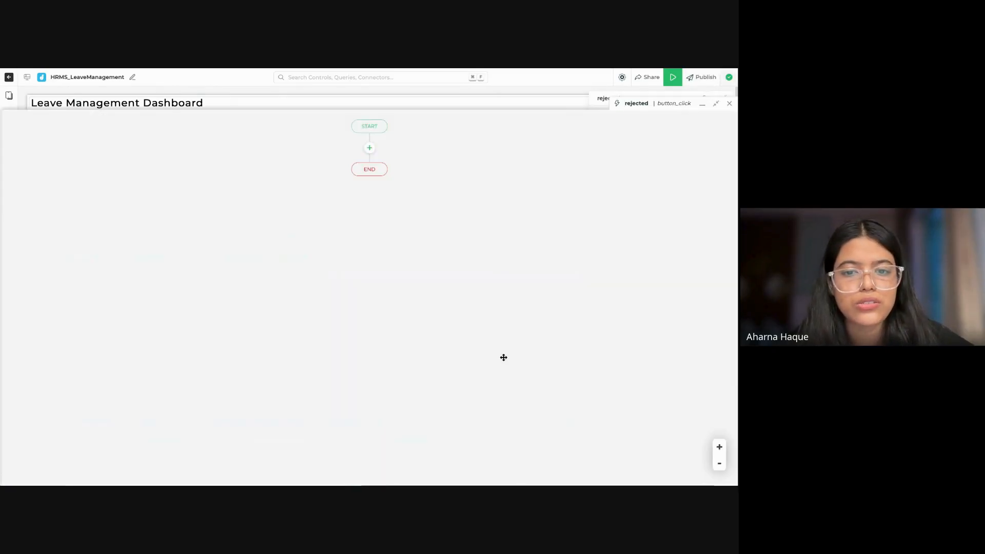
pyautogui.click(729, 103)
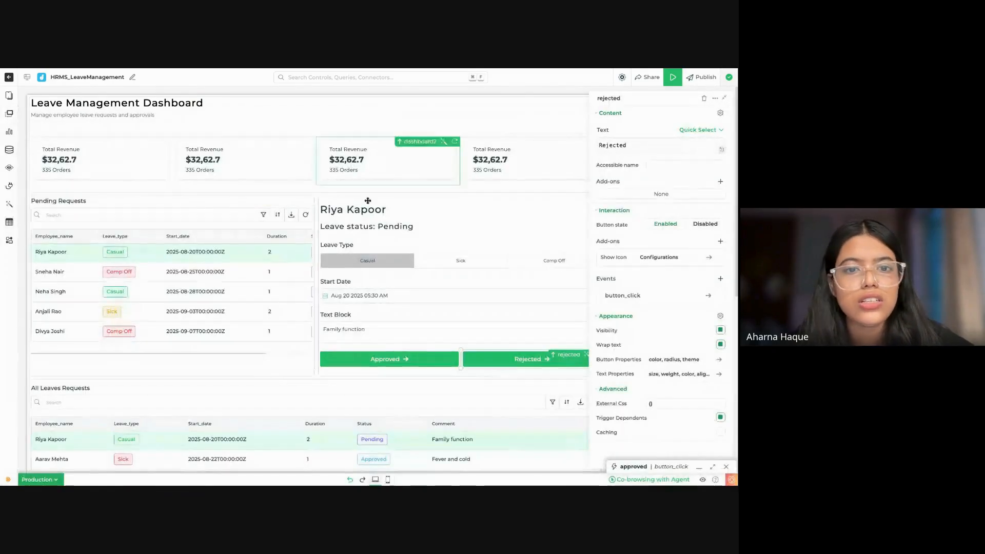
pyautogui.click(9, 204)
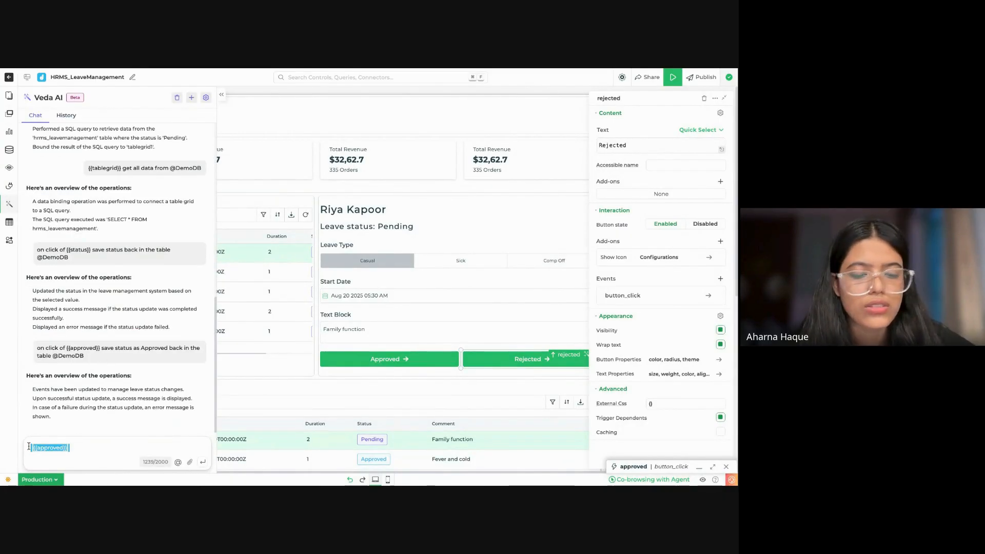
pyautogui.press('BackSpace')
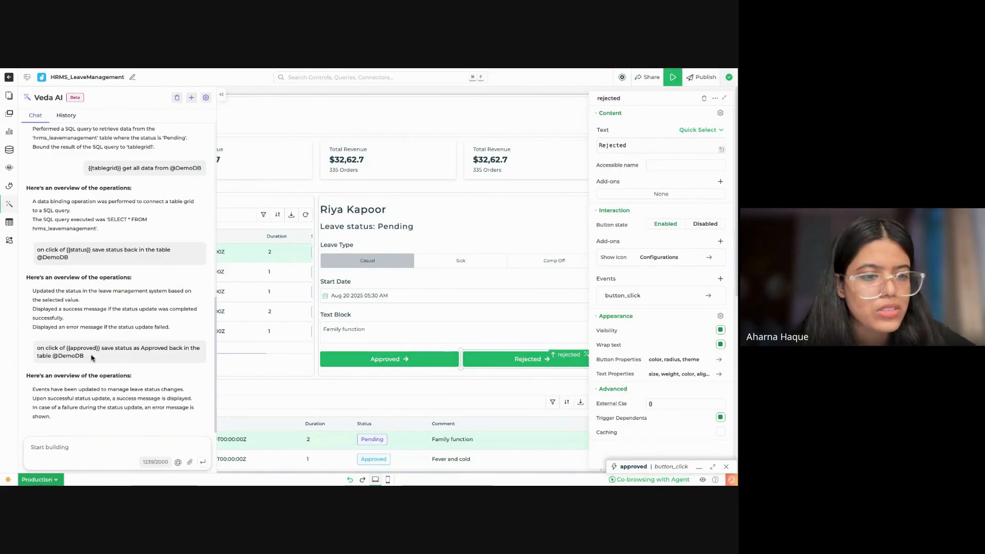
pyautogui.write('on click')
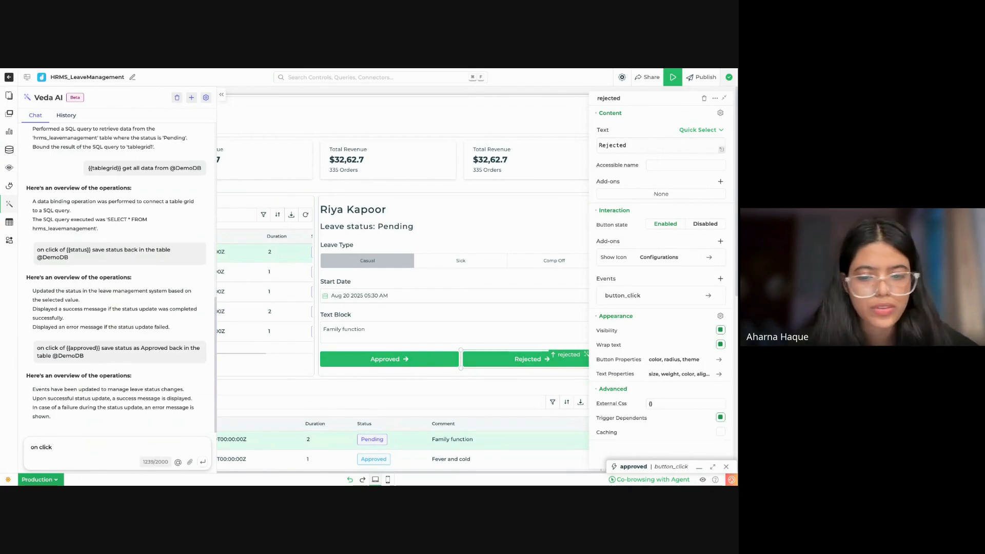
pyautogui.write(' of {')
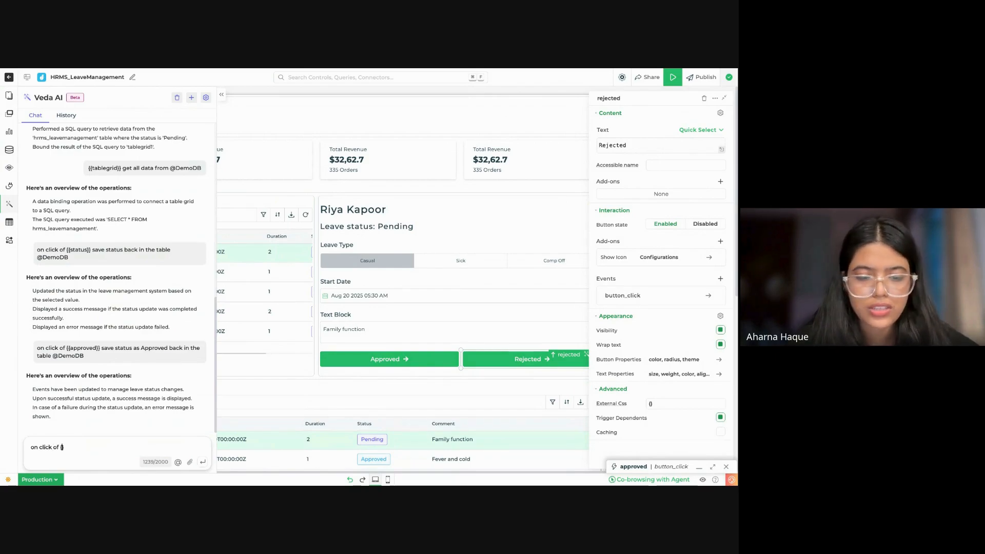
pyautogui.write('{re')
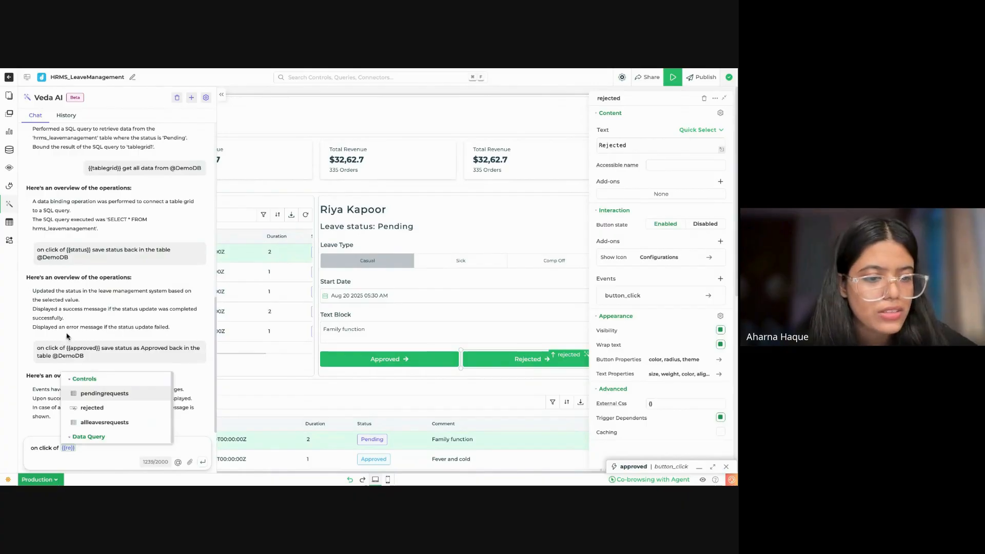
pyautogui.click(87, 407)
# Step: Continue the Veda AI prompt with "save status as rejected back in the table"
pyautogui.write('save')
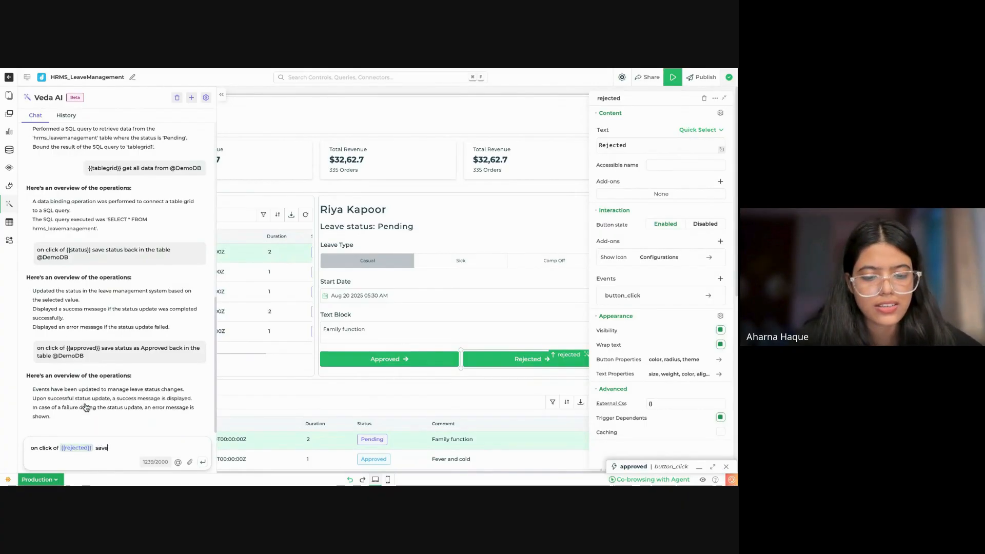
pyautogui.write(' status as')
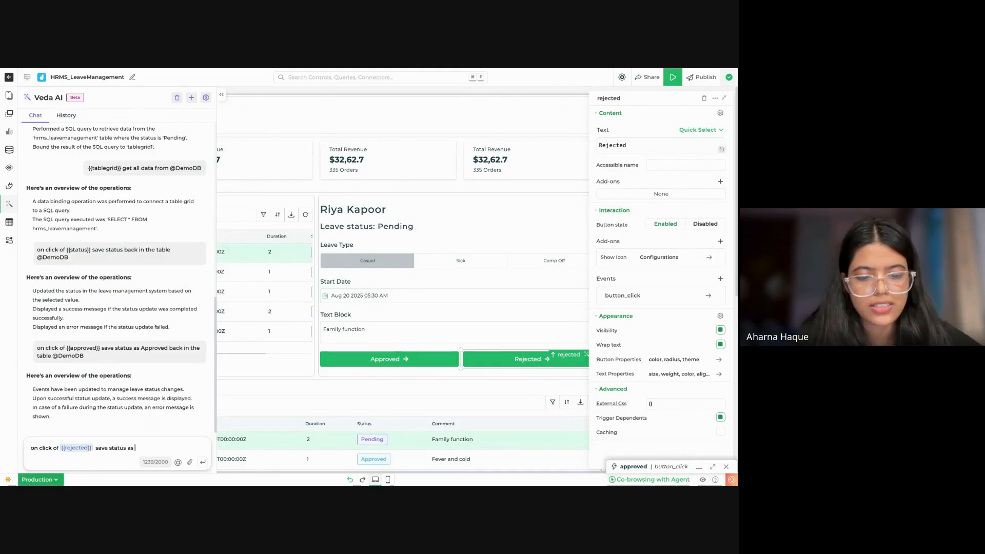
pyautogui.write(' reh')
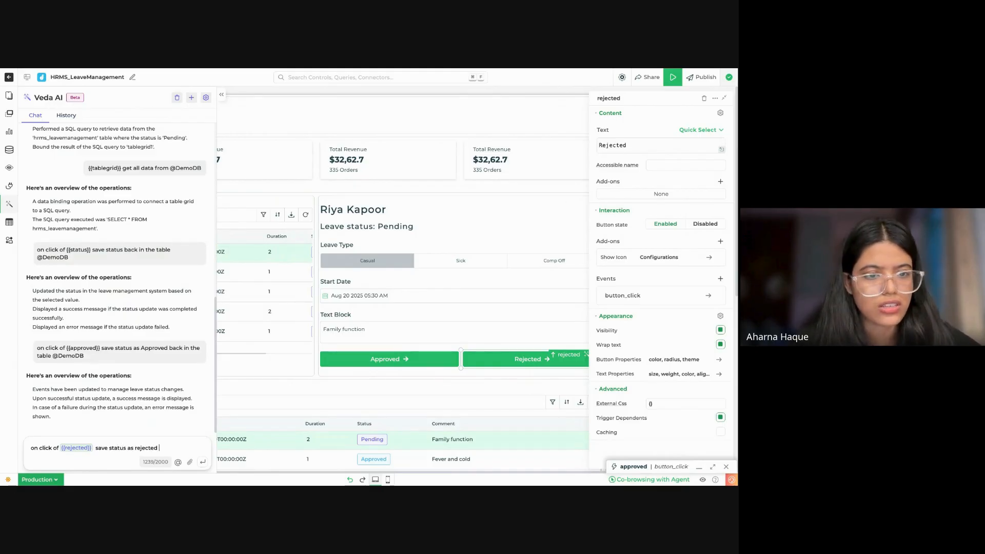
pyautogui.write('ected back in')
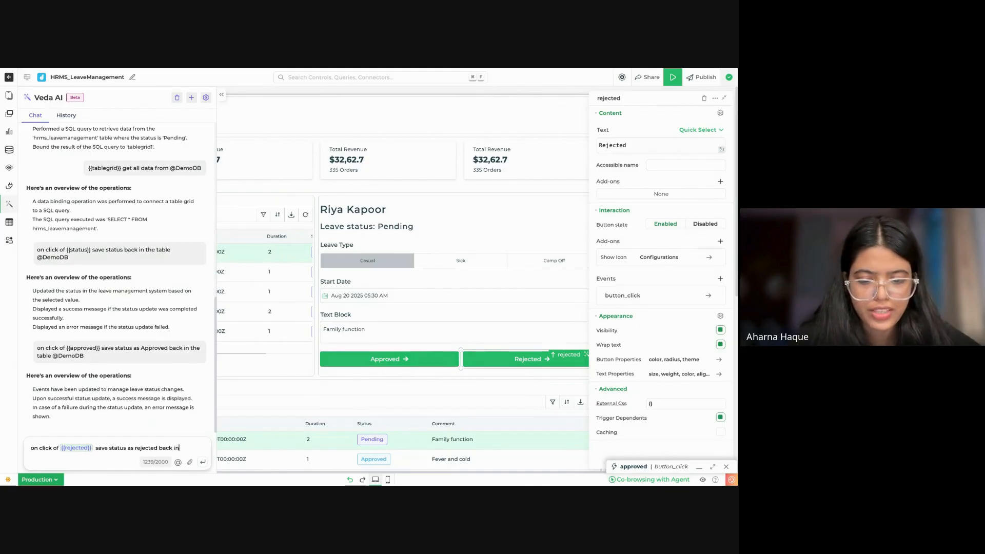
pyautogui.write(' the table')
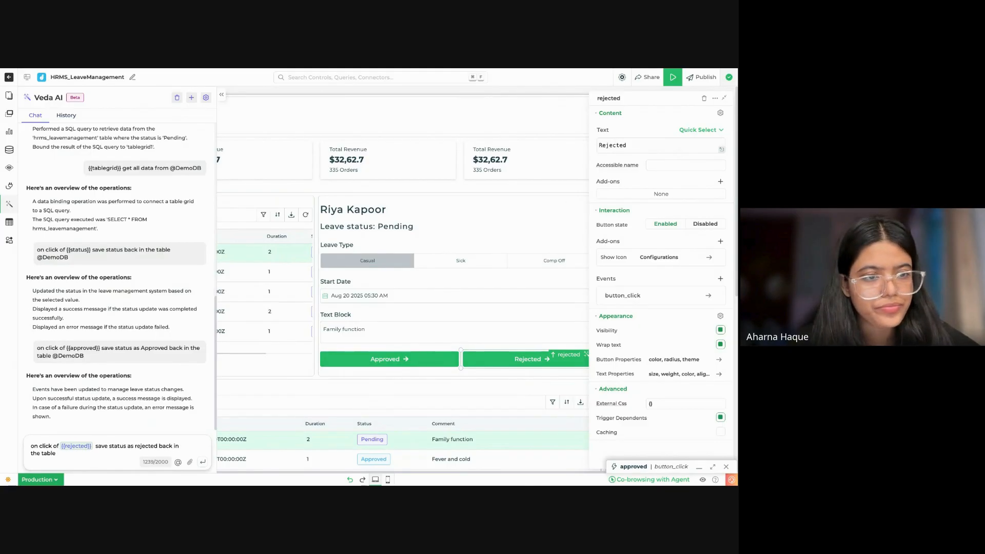
pyautogui.write(' @')
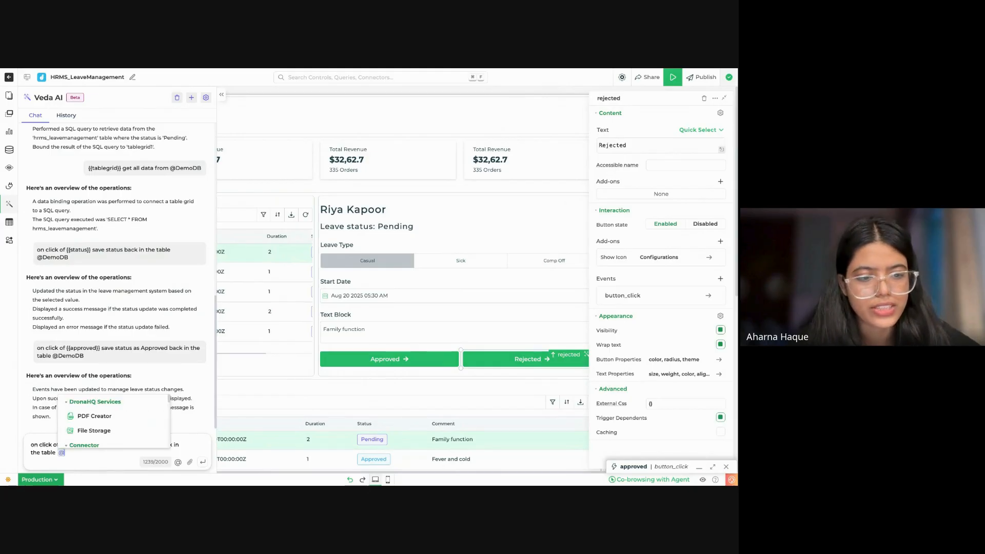
pyautogui.scroll(-3, 113, 416)
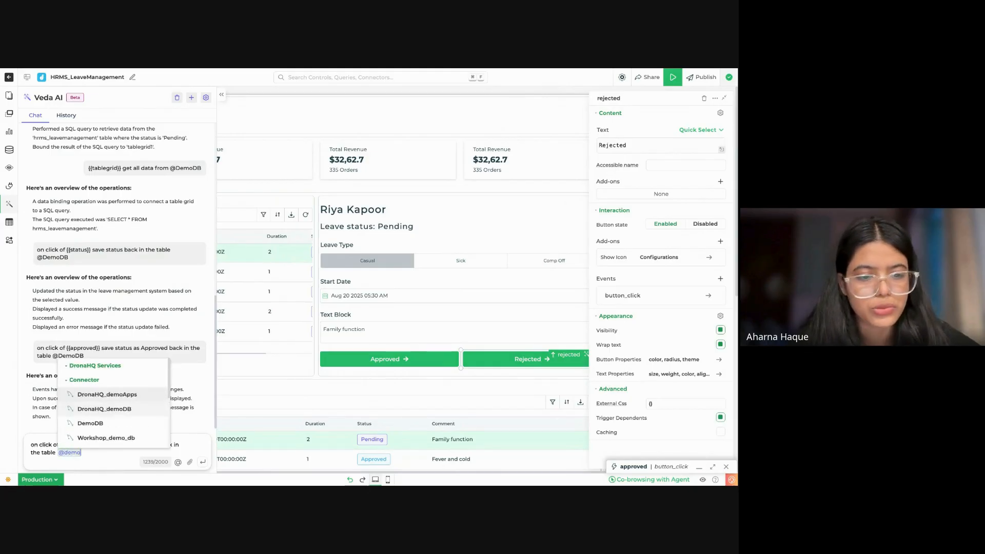
pyautogui.click(77, 429)
pyautogui.click(124, 312)
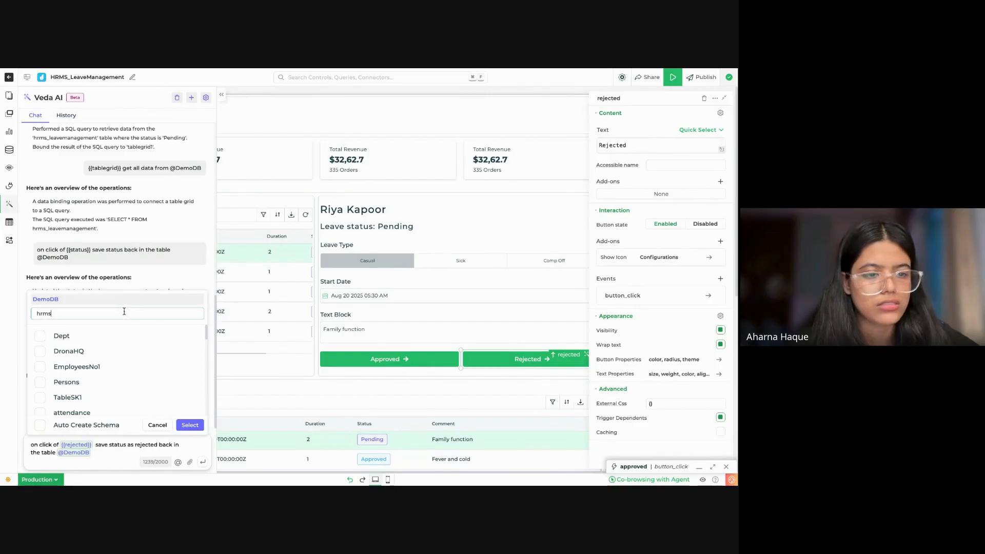
pyautogui.write('hrms_')
pyautogui.click(121, 334)
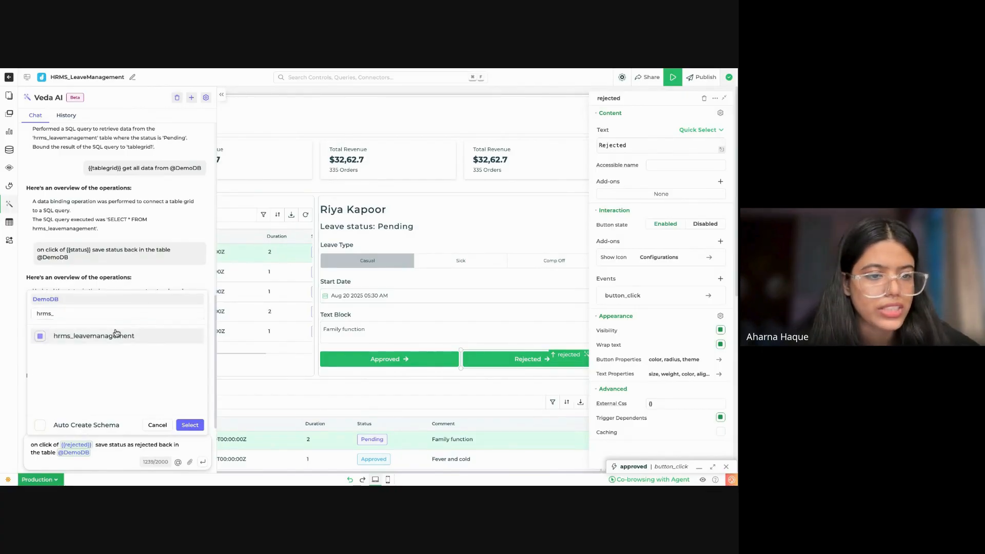
pyautogui.click(189, 425)
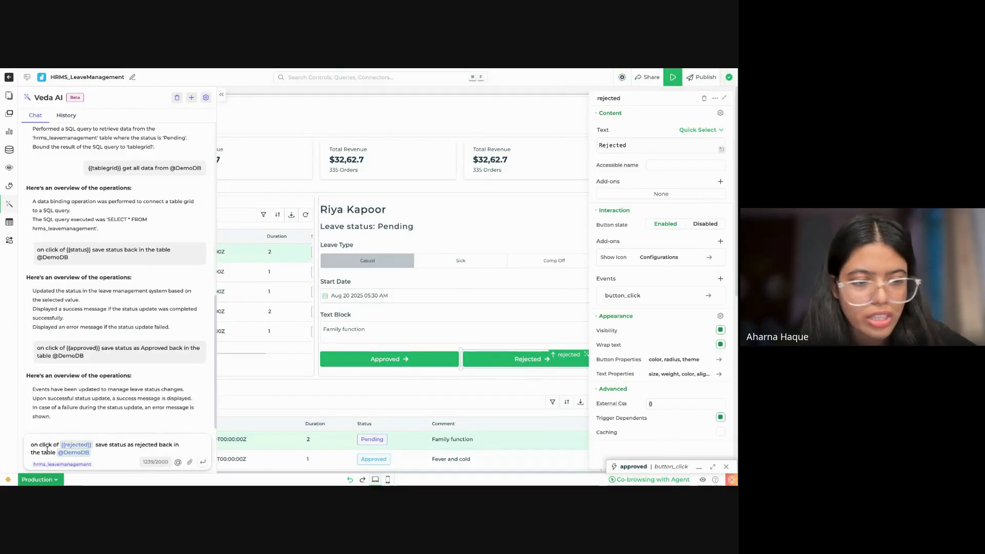
# Step: Capitalize the status as "Rejected" in the prompt, submit it to Veda AI and collapse the Rejected button's properties
pyautogui.click(138, 447)
pyautogui.press('BackSpace')
pyautogui.write('R')
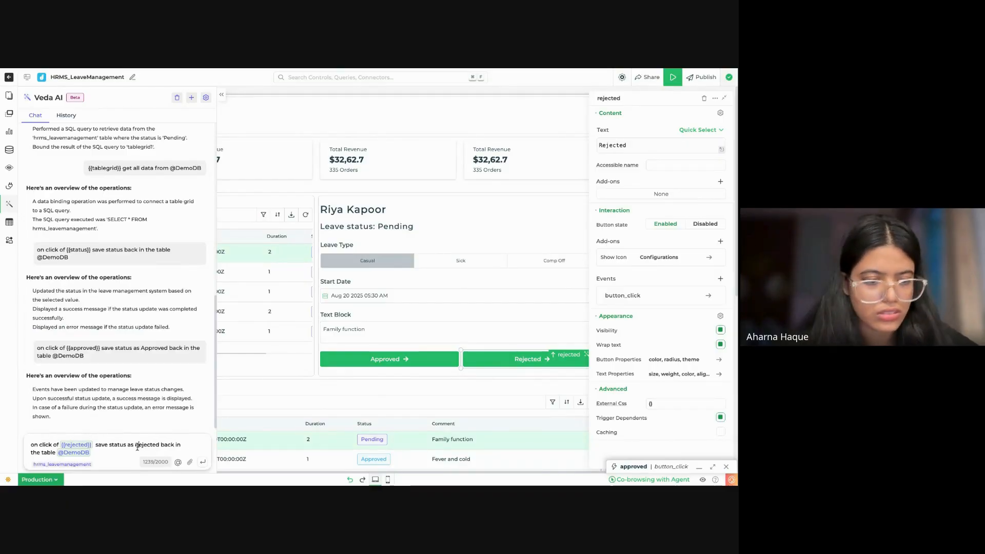
pyautogui.click(203, 463)
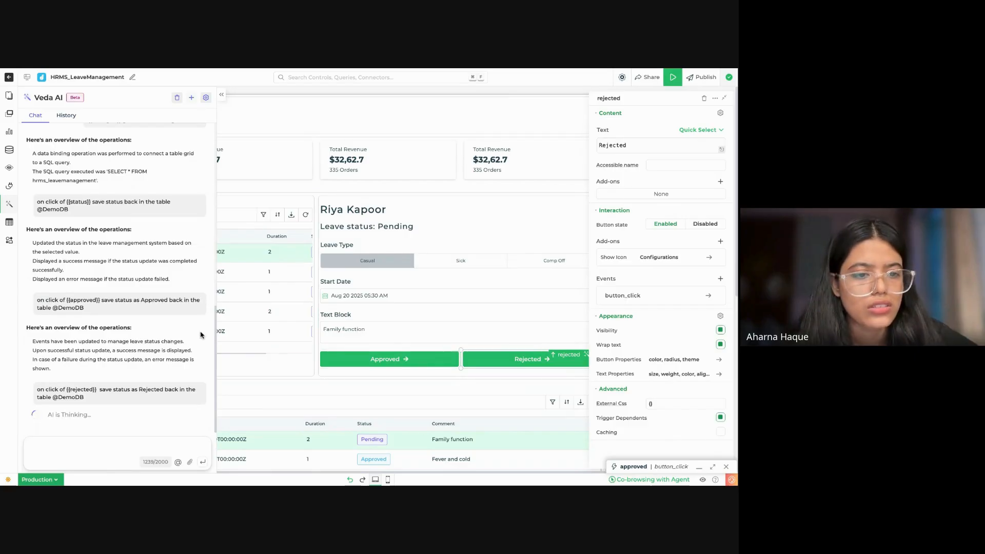
pyautogui.click(724, 98)
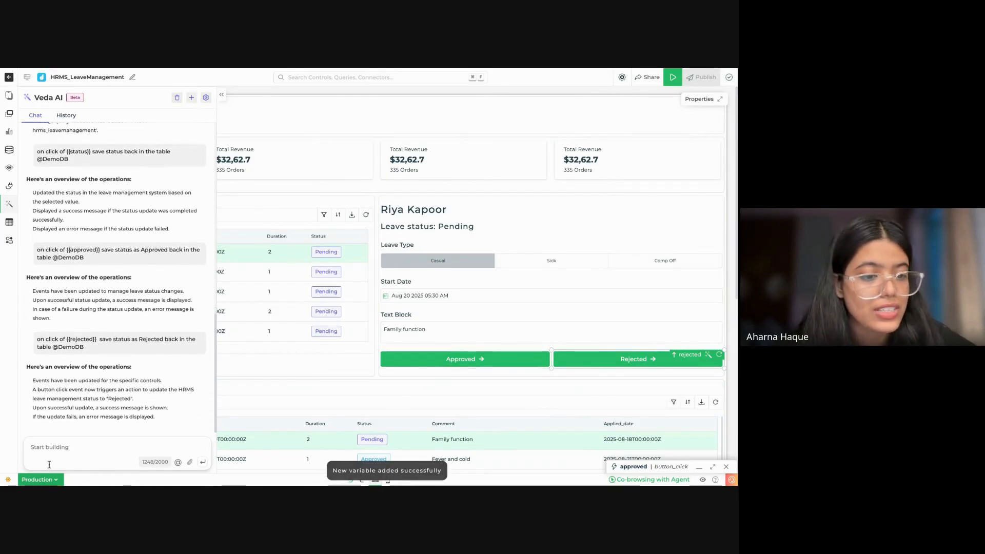
# Step: Add the condition WHERE id={{pendingrequests.id}} to the Rejected button's updateStatusToRejected query
pyautogui.doubleClick(598, 364)
pyautogui.click(383, 179)
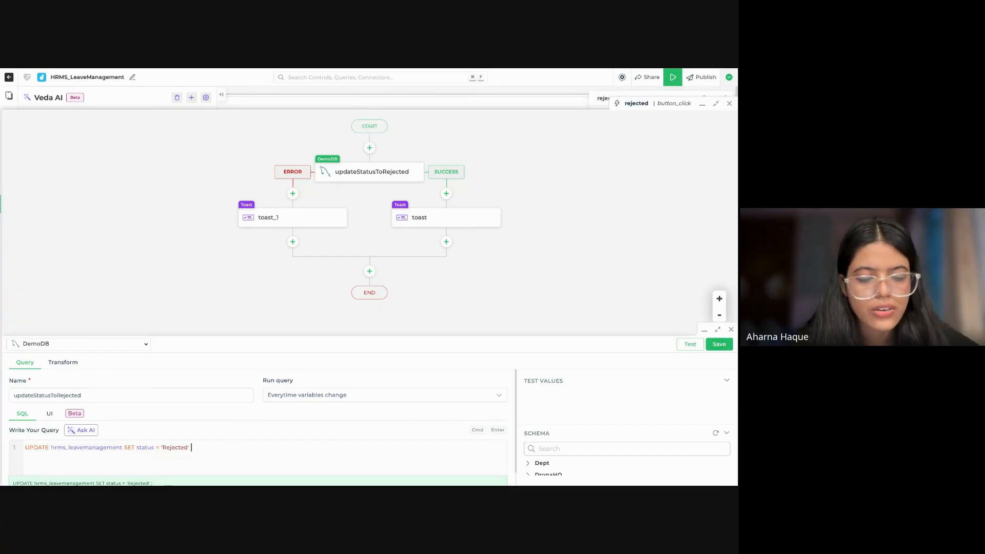
pyautogui.write('Whe;')
pyautogui.press('Return')
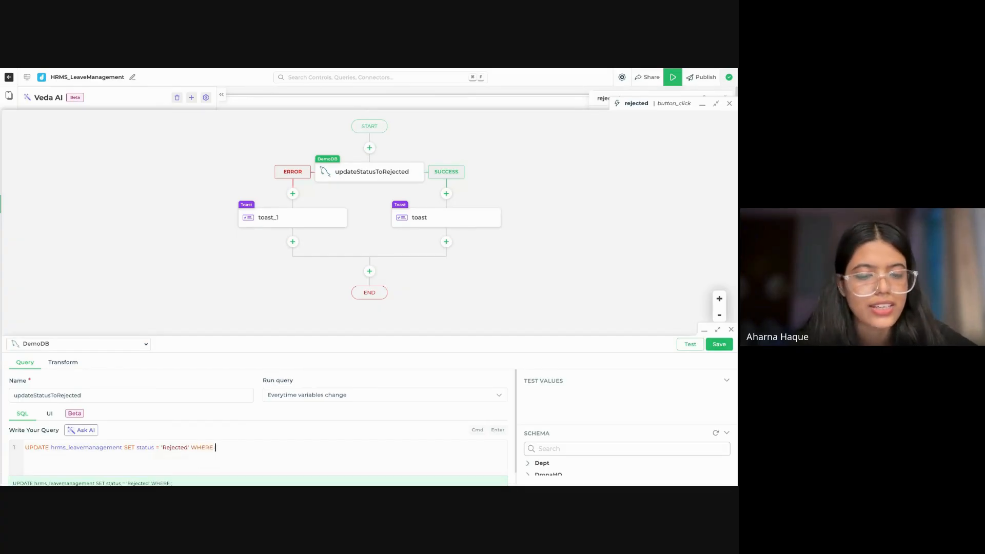
pyautogui.write('i')
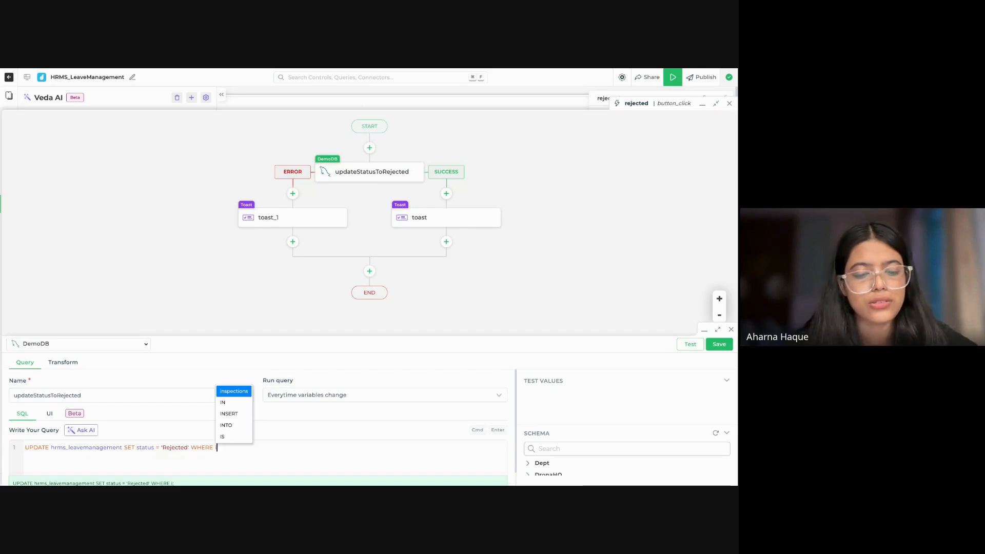
pyautogui.write('d')
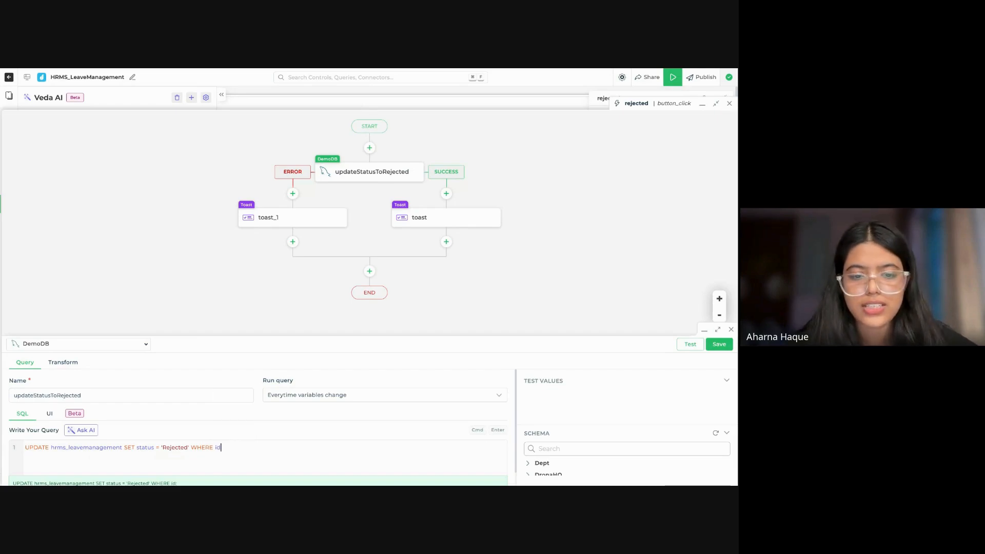
pyautogui.write('={{')
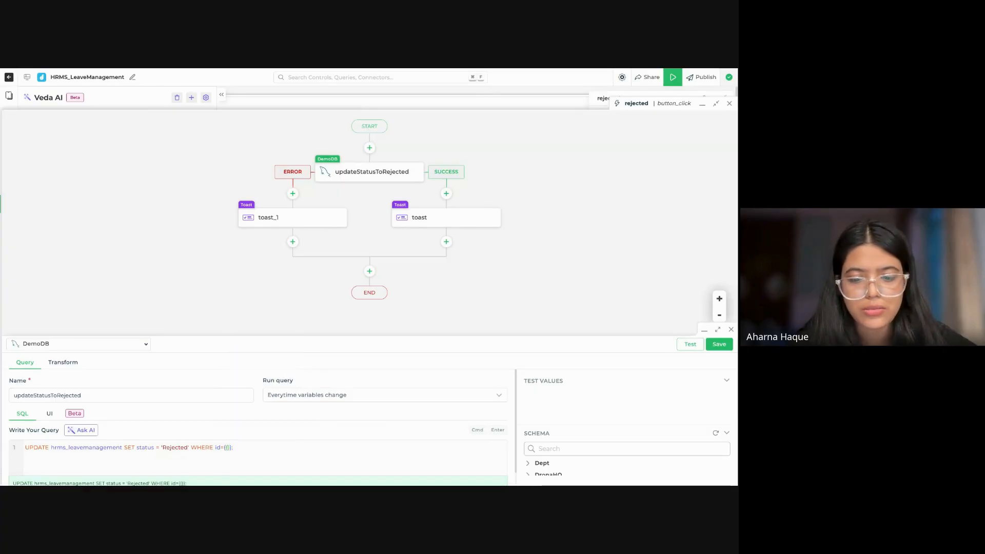
pyautogui.write('pendingrequests')
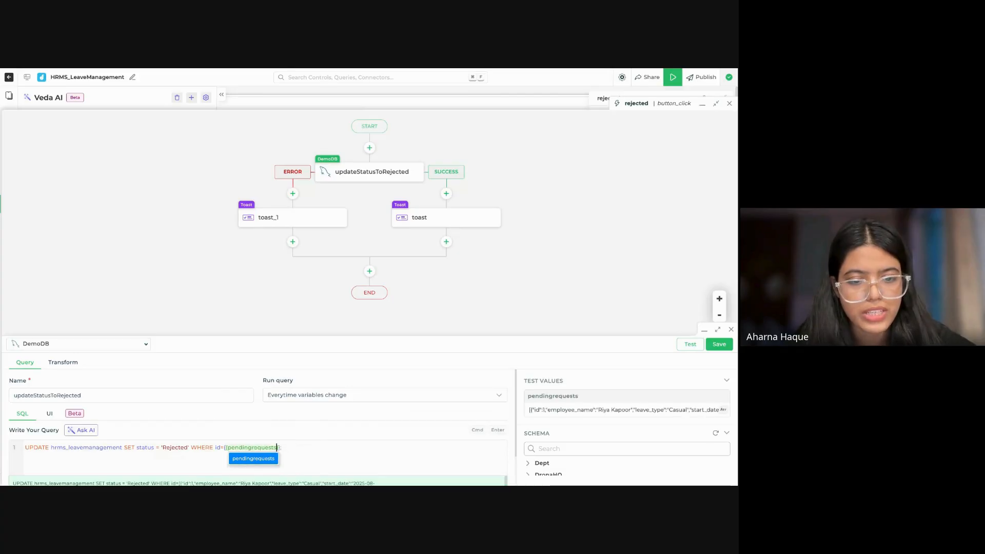
pyautogui.write('.id')
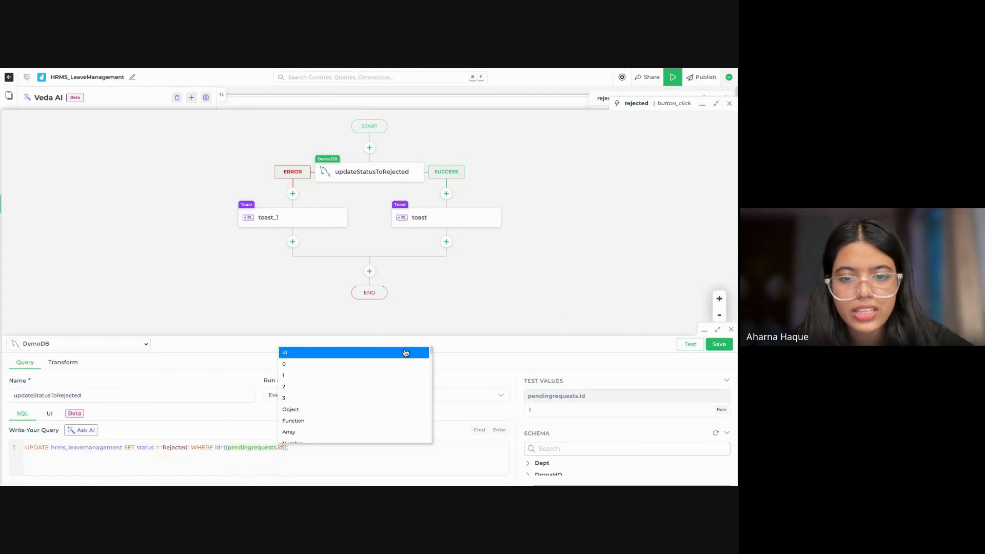
# Step: Test and save the updateStatusToRejected query, then minimize the Rejected button's workflow
pyautogui.click(433, 449)
pyautogui.click(535, 441)
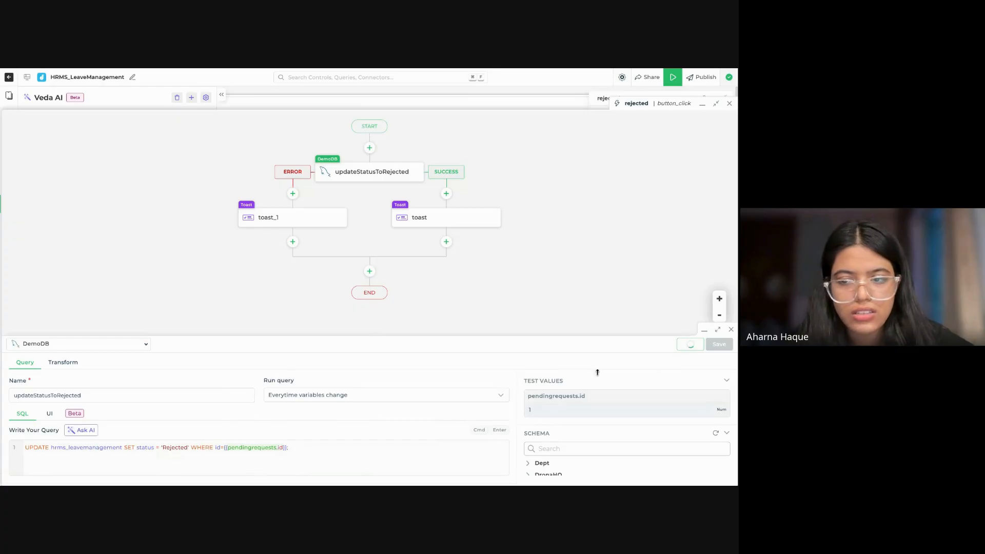
pyautogui.write(';')
pyautogui.scroll(-5, 457, 437)
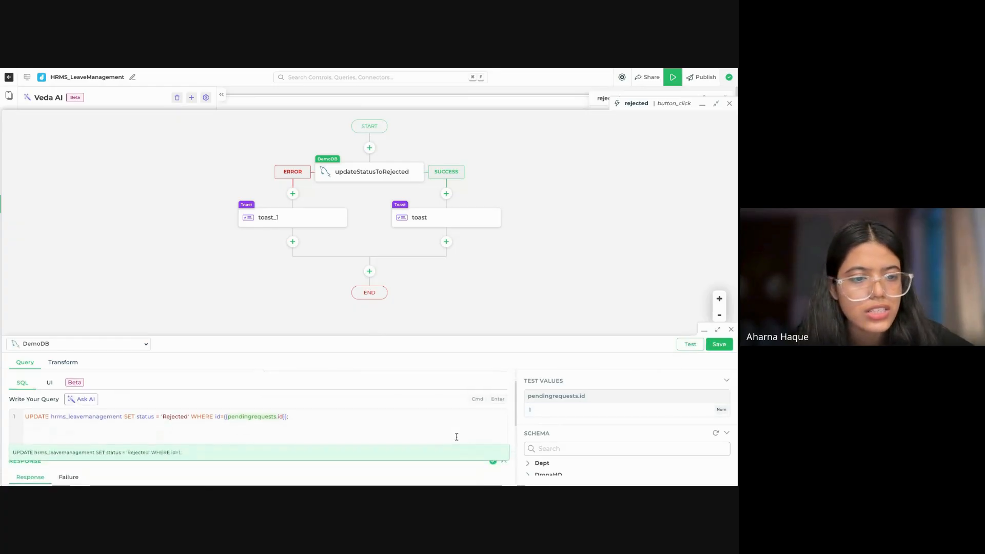
pyautogui.click(720, 343)
pyautogui.click(702, 103)
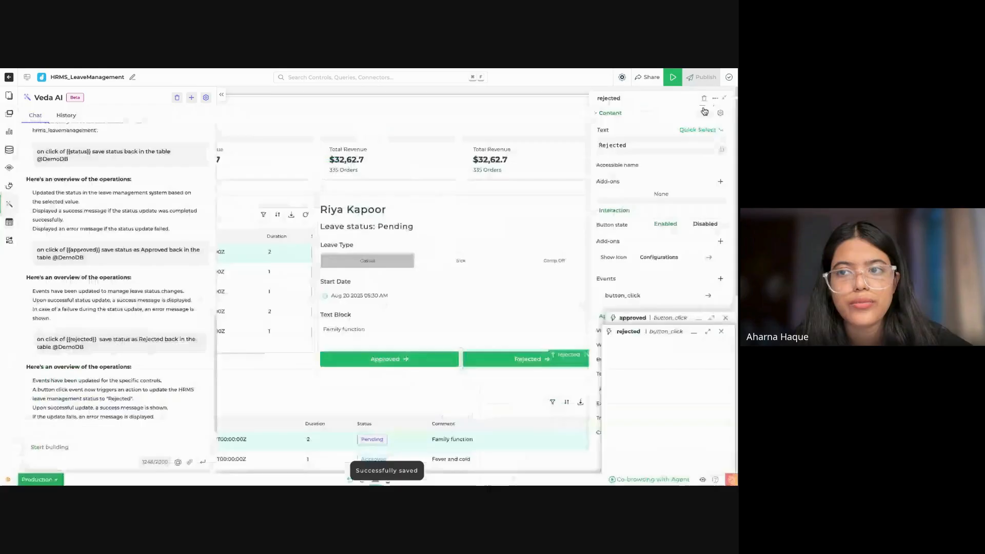
# Step: Submit the Veda AI prompt "change color of {{rejected}} to red" and collapse the Rejected button's properties
pyautogui.click(93, 454)
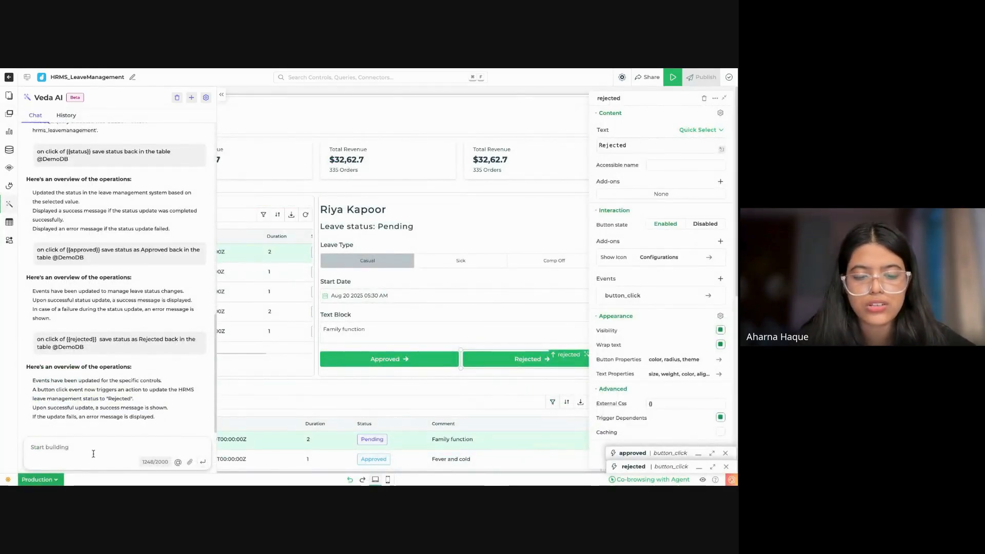
pyautogui.write('change')
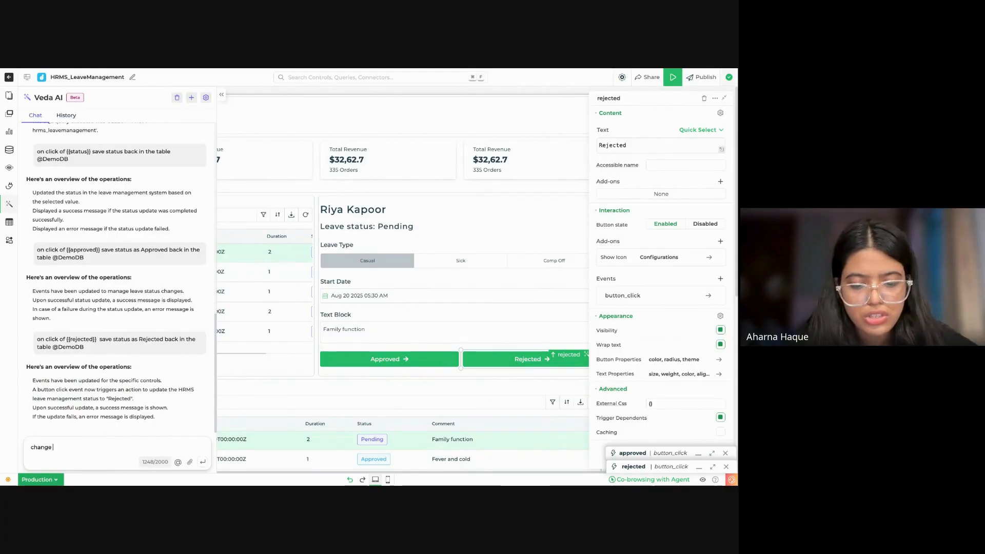
pyautogui.write(' color ')
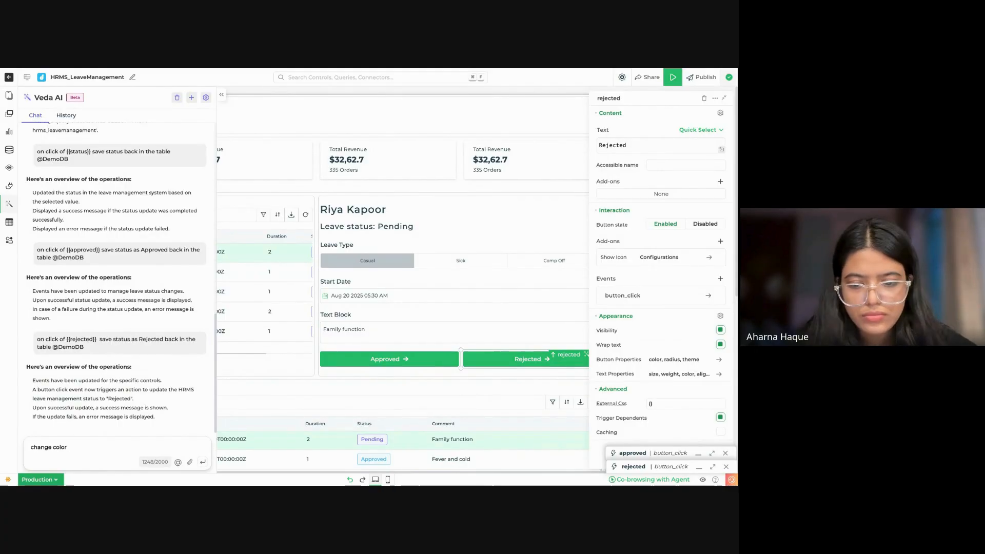
pyautogui.write('of')
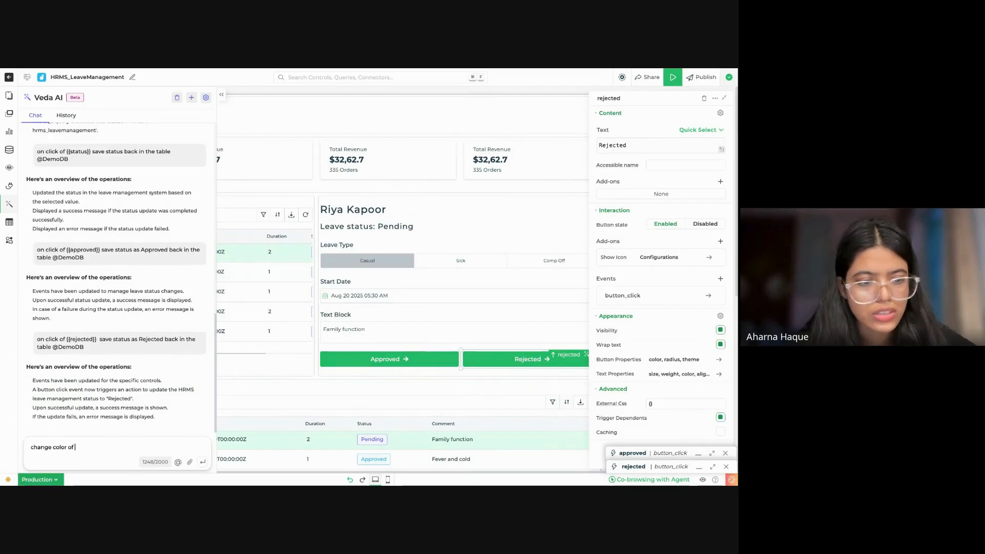
pyautogui.write(' {{')
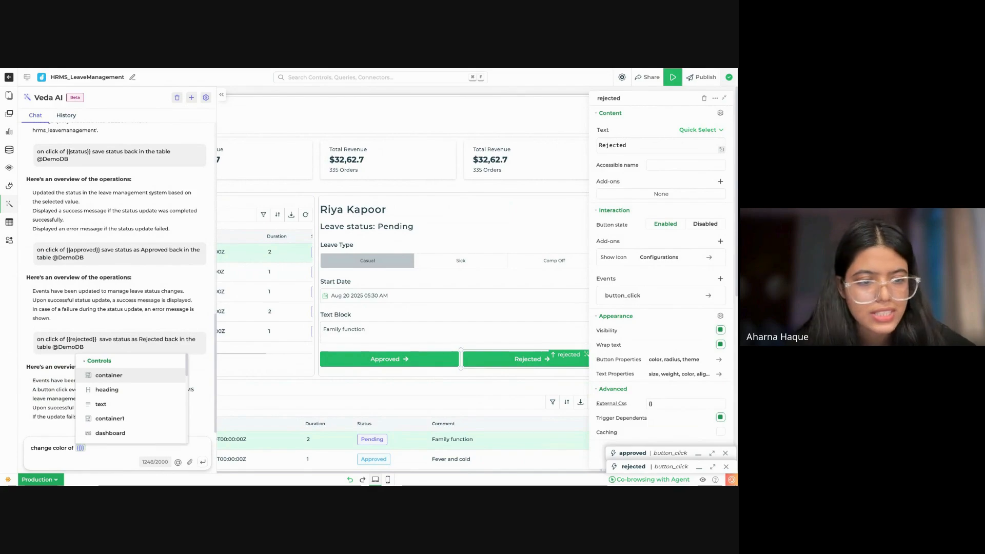
pyautogui.write('rej')
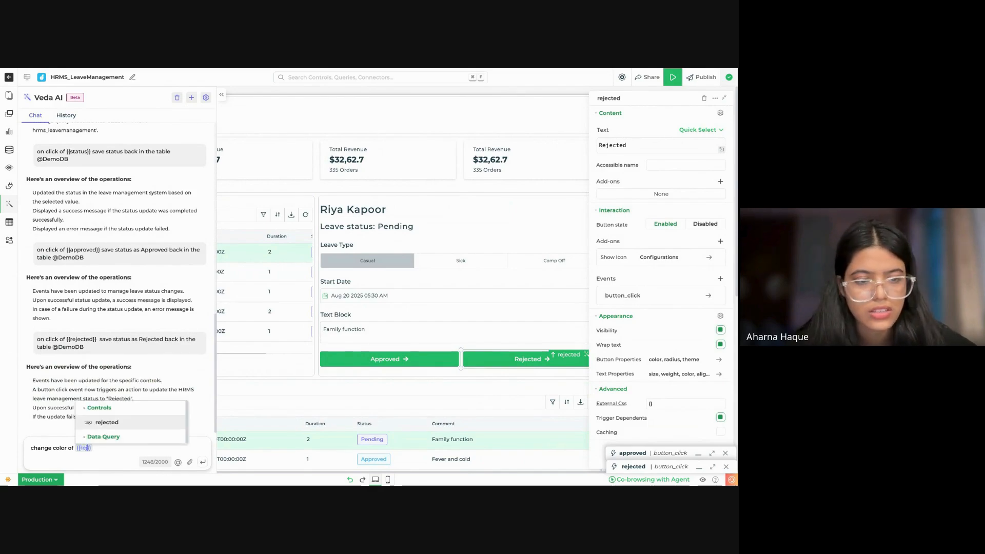
pyautogui.click(107, 422)
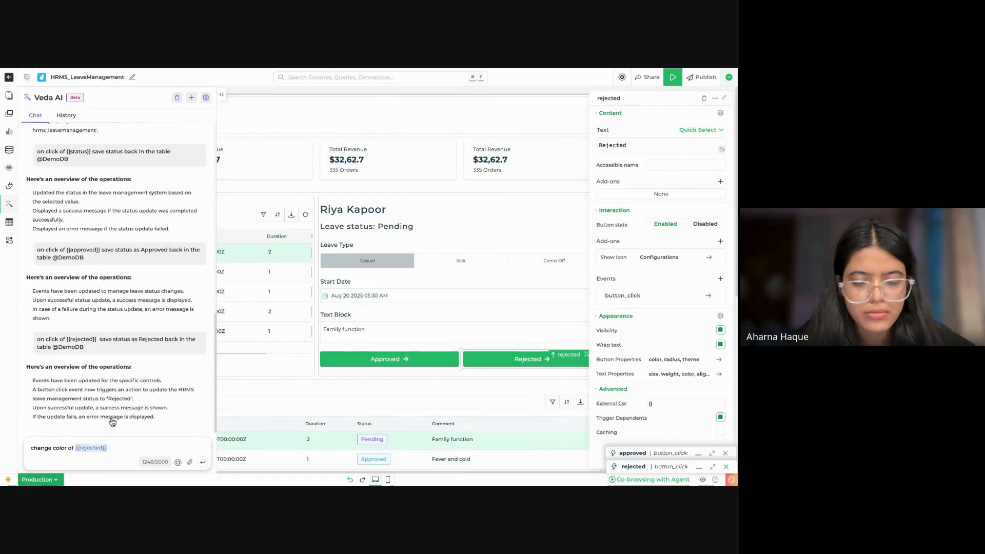
pyautogui.write('to red')
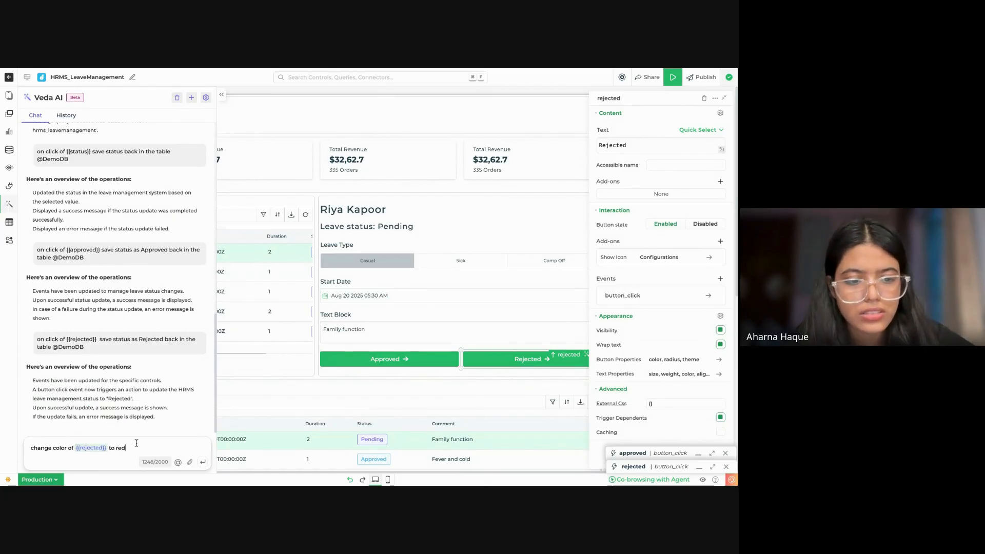
pyautogui.click(203, 466)
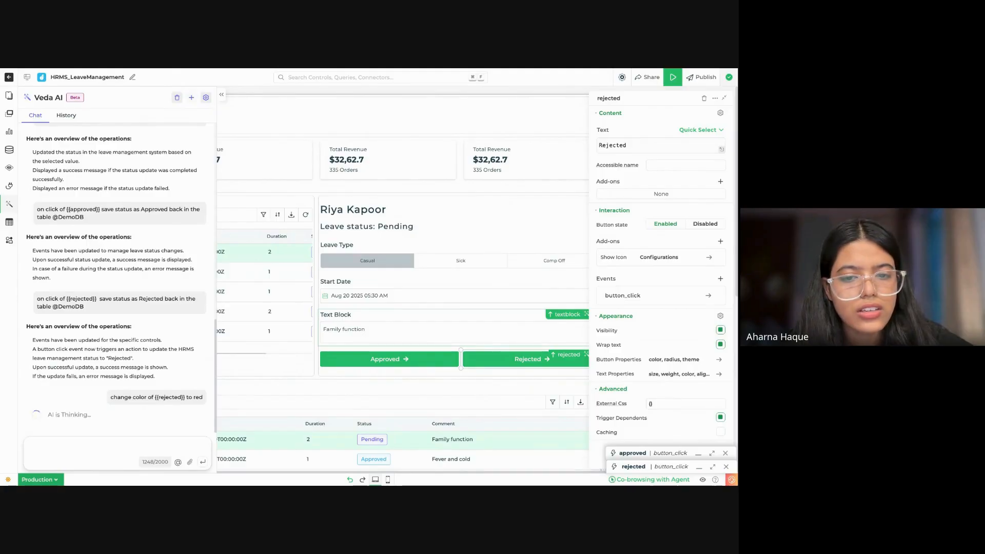
pyautogui.click(724, 98)
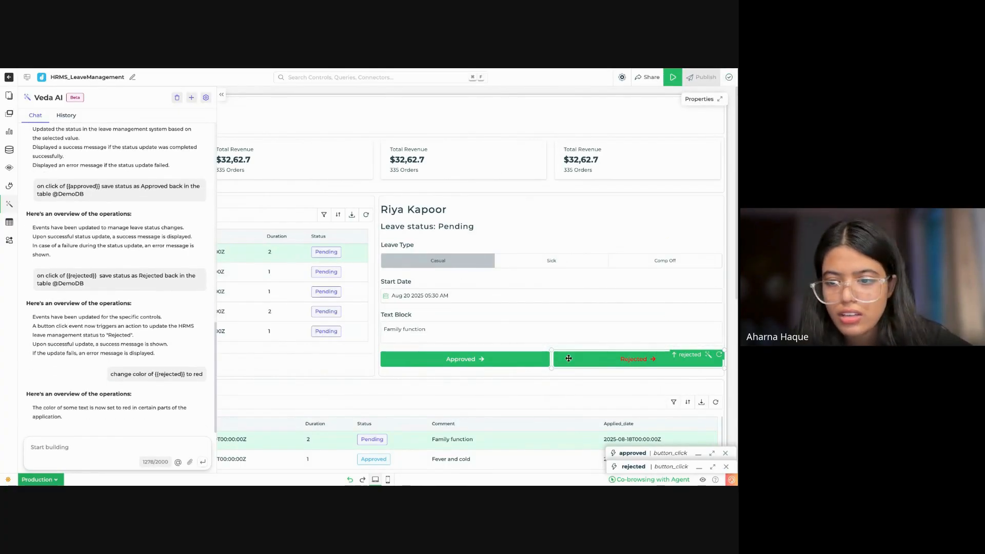
# Step: Reopen and close the Rejected button's click workflow, and collapse the Veda AI chat
pyautogui.doubleClick(605, 363)
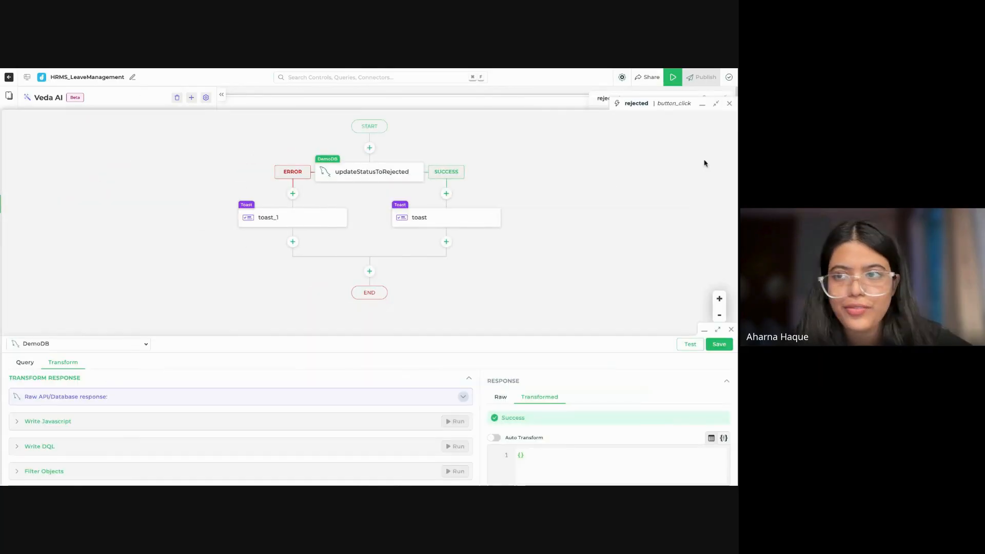
pyautogui.click(732, 106)
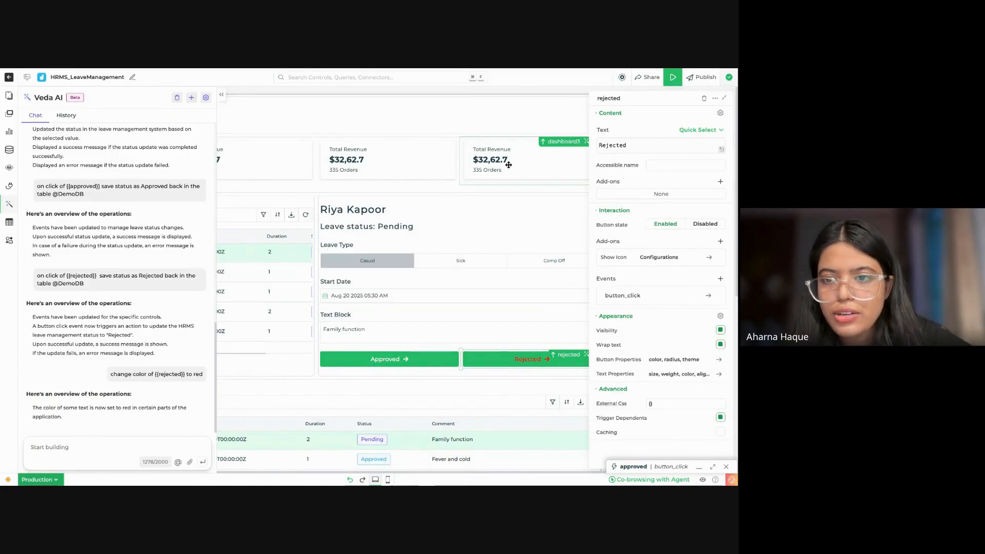
pyautogui.click(218, 97)
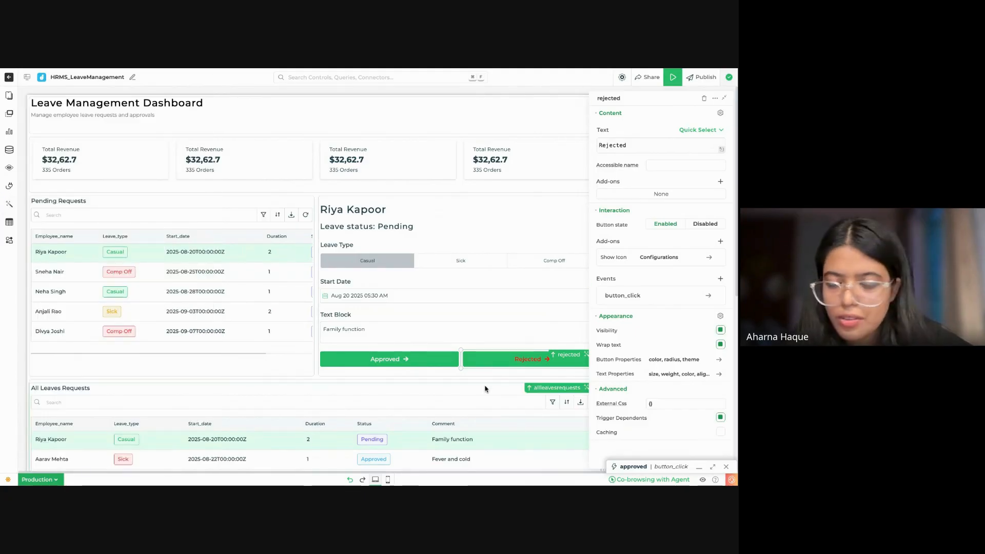
# Step: Add a button_click event to the first Total Revenue card and close its workflow without adding any actions
pyautogui.click(77, 168)
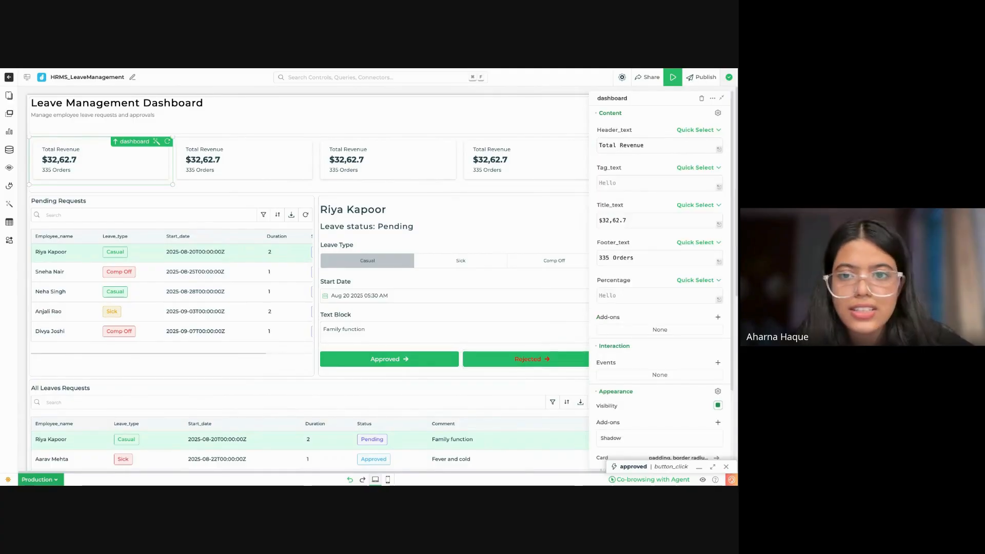
pyautogui.click(155, 142)
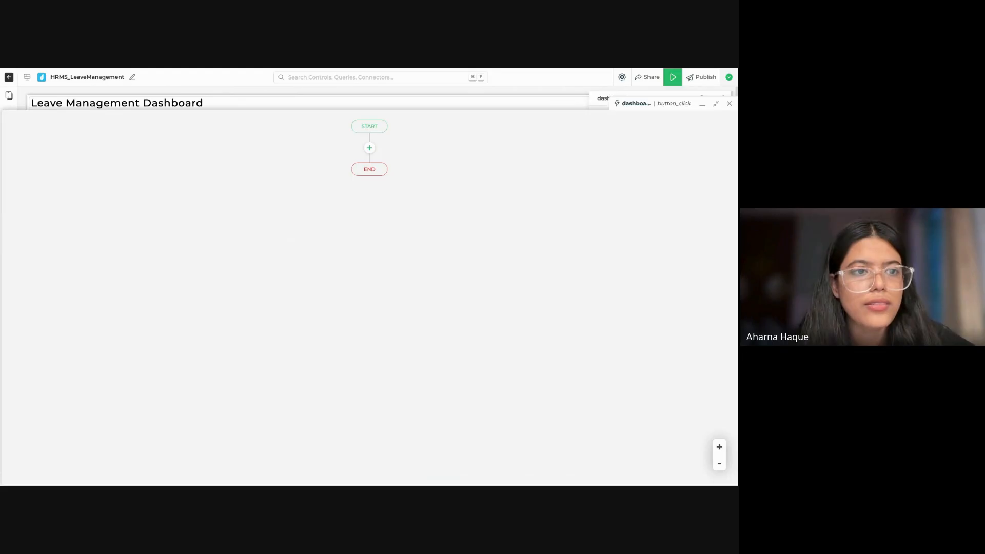
pyautogui.click(729, 103)
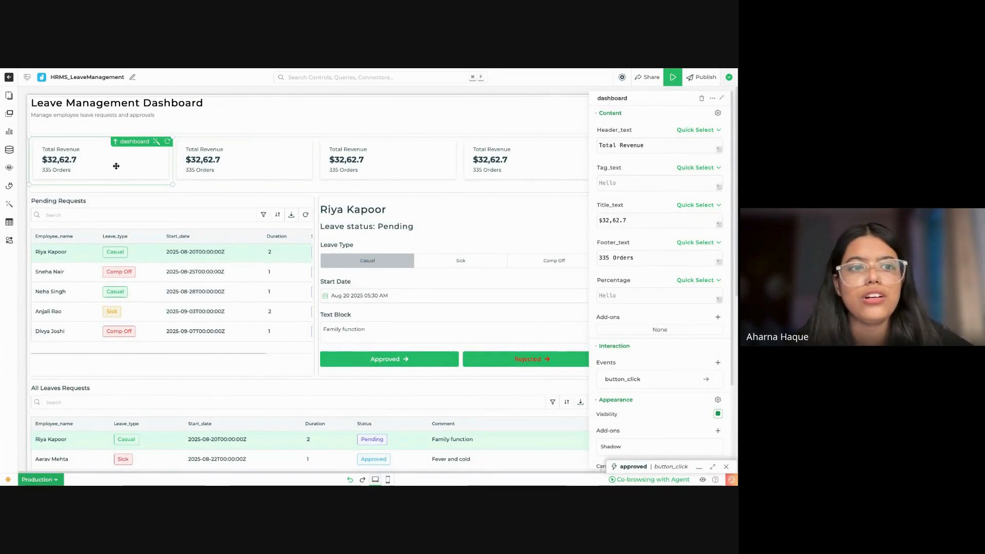
pyautogui.click(706, 379)
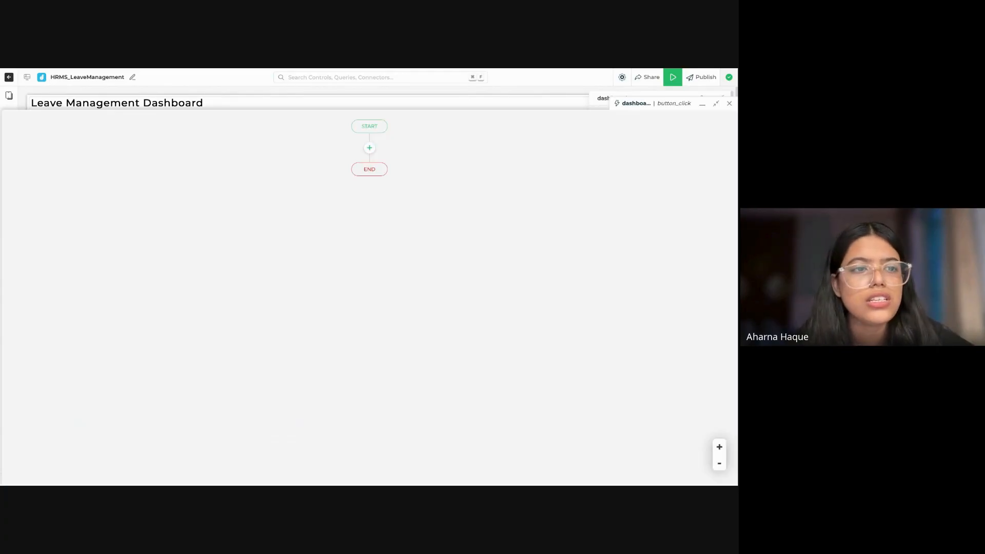
pyautogui.click(729, 104)
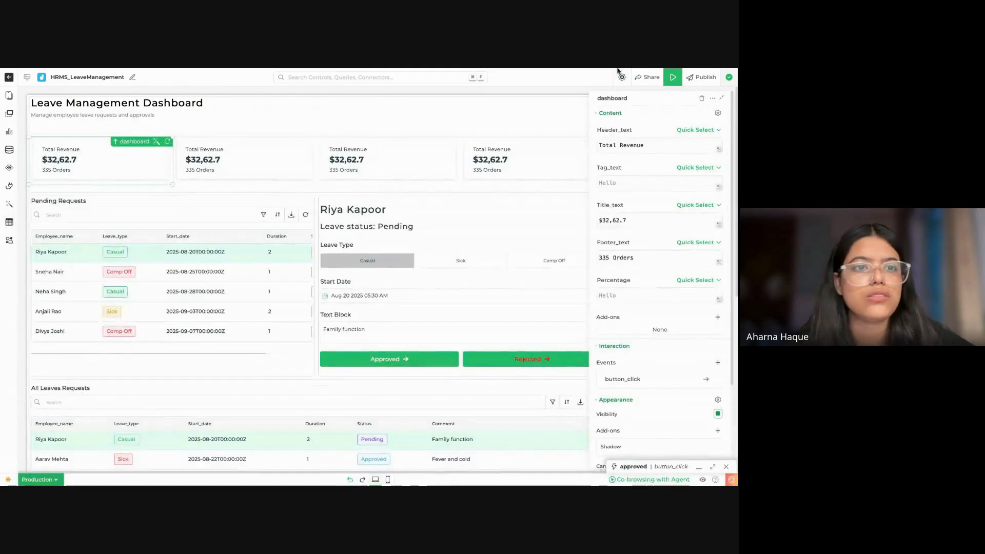
pyautogui.click(156, 141)
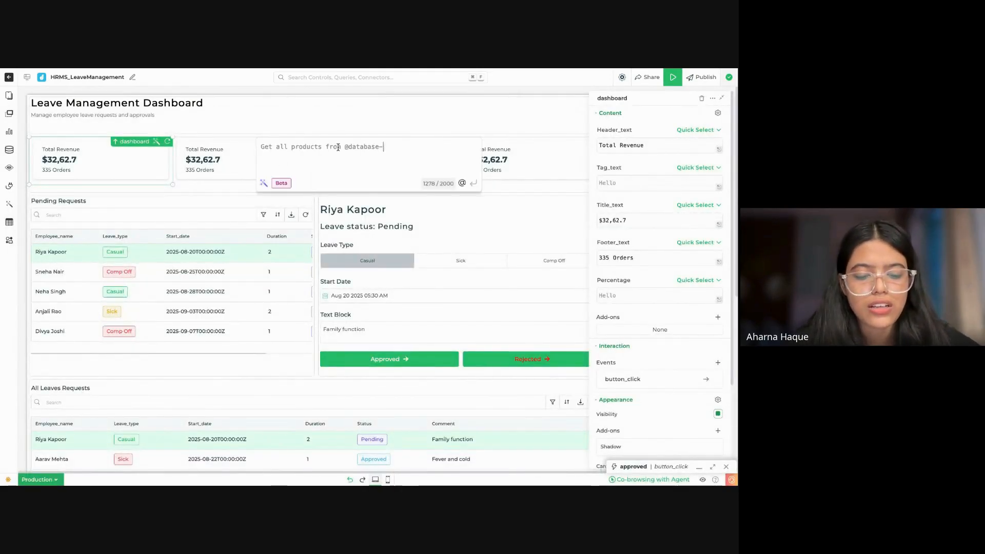
pyautogui.write('ge')
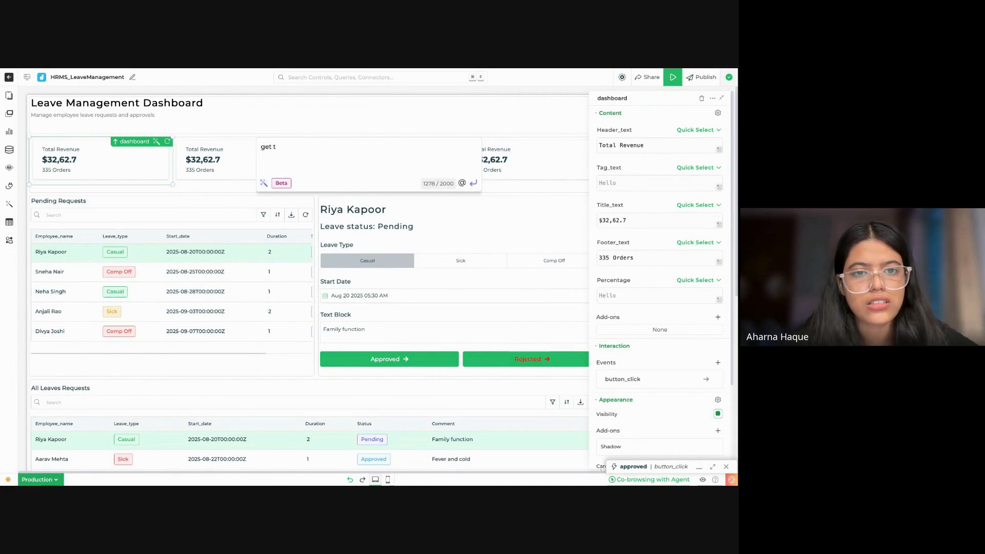
pyautogui.write('t')
pyautogui.press('BackSpace')
pyautogui.press('BackSpace')
pyautogui.press('BackSpace')
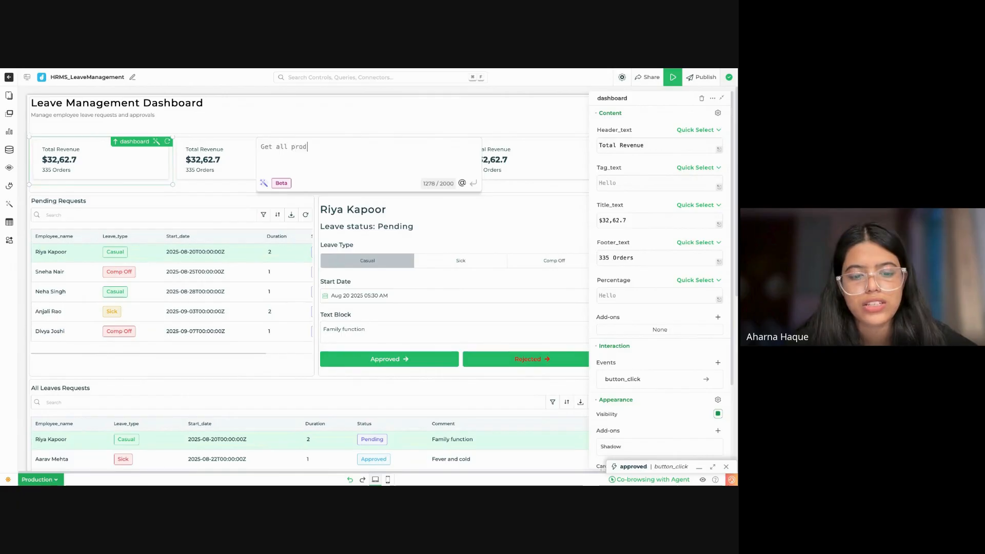
pyautogui.write('display th')
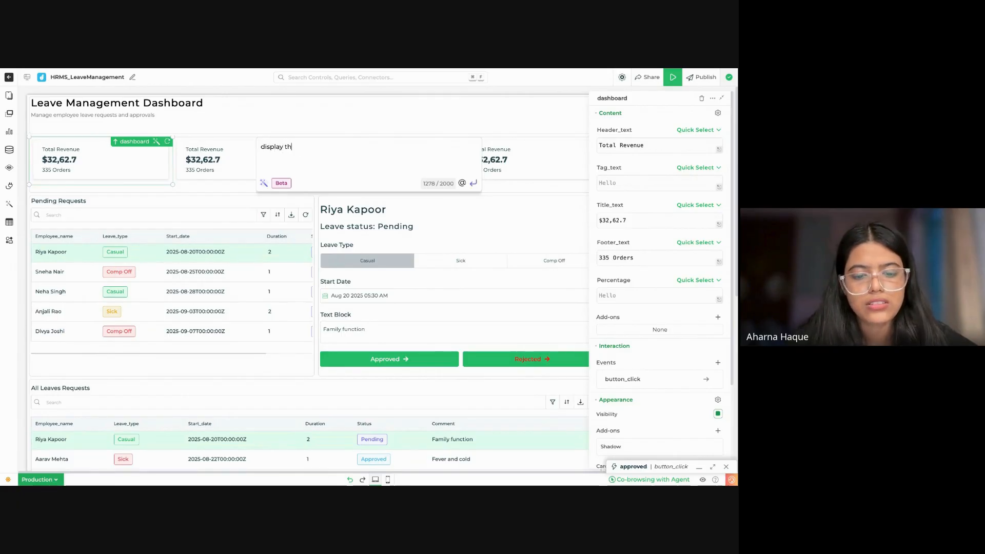
pyautogui.write('e number of t')
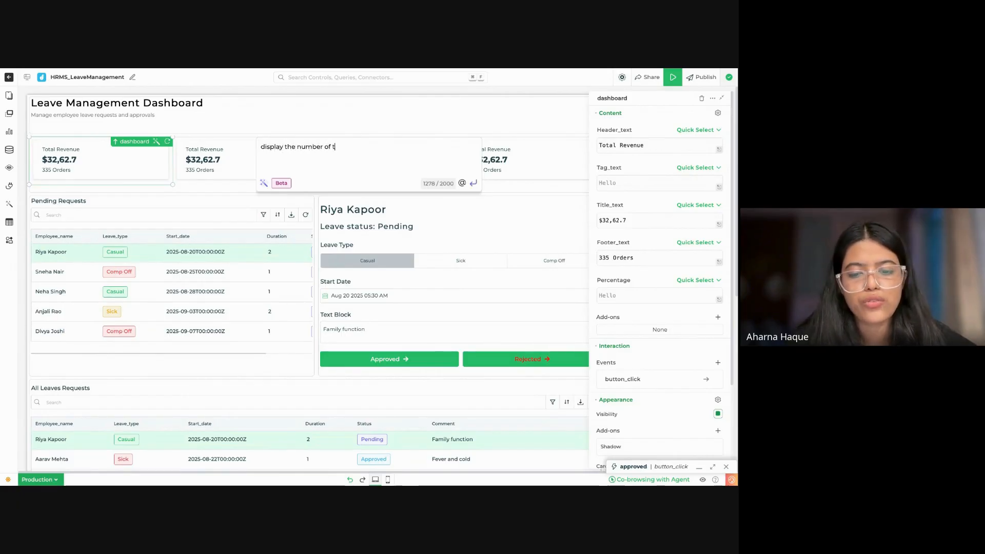
pyautogui.write('otal leave ')
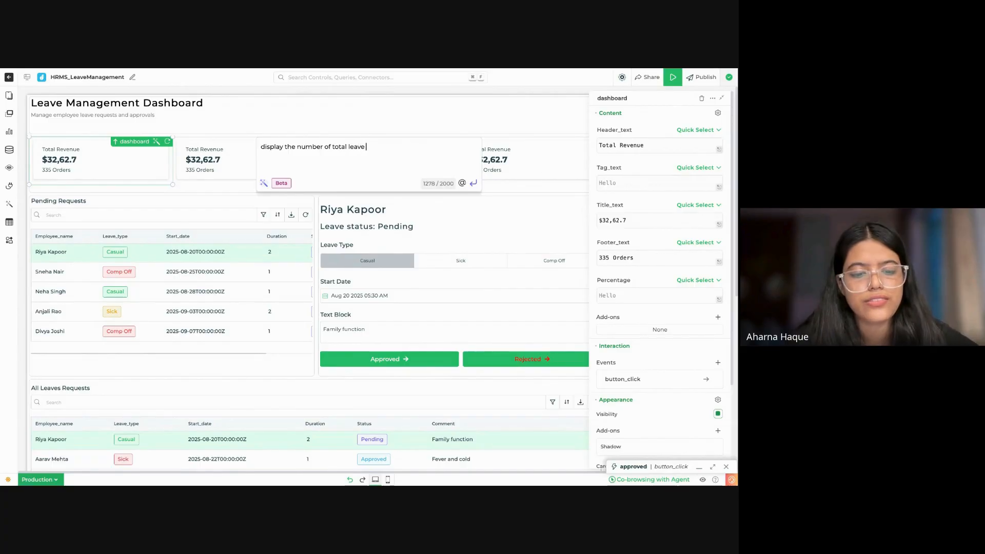
pyautogui.write('request')
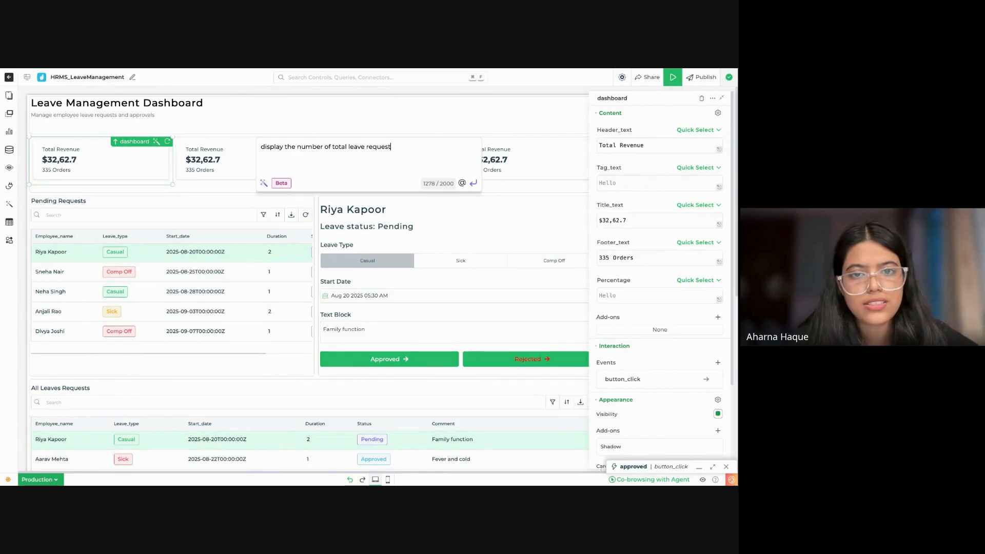
pyautogui.write('s @')
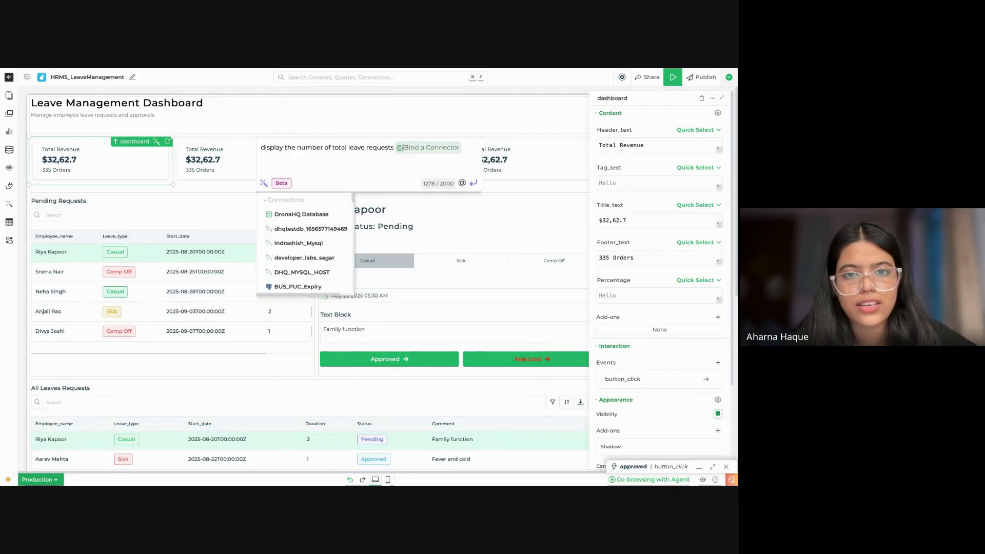
pyautogui.write('de')
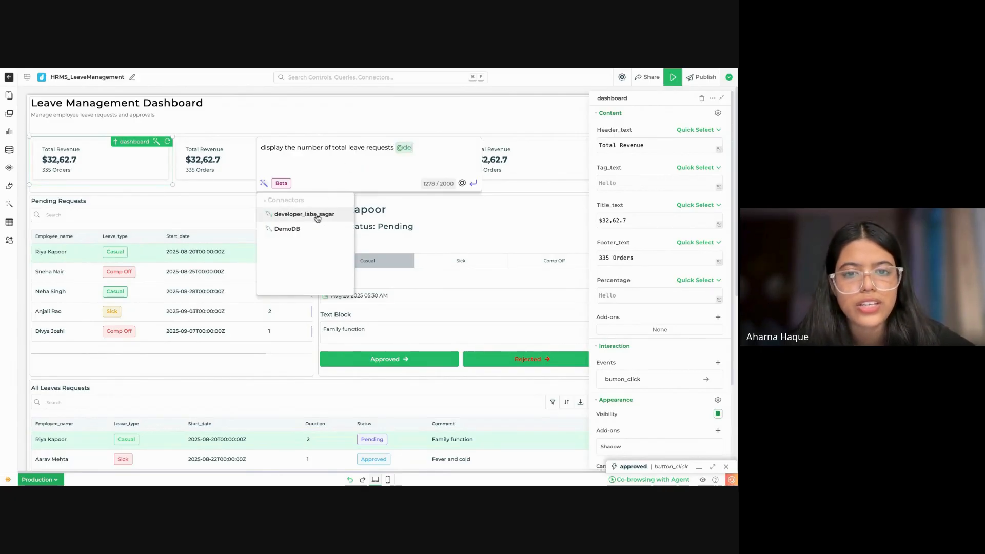
pyautogui.click(298, 234)
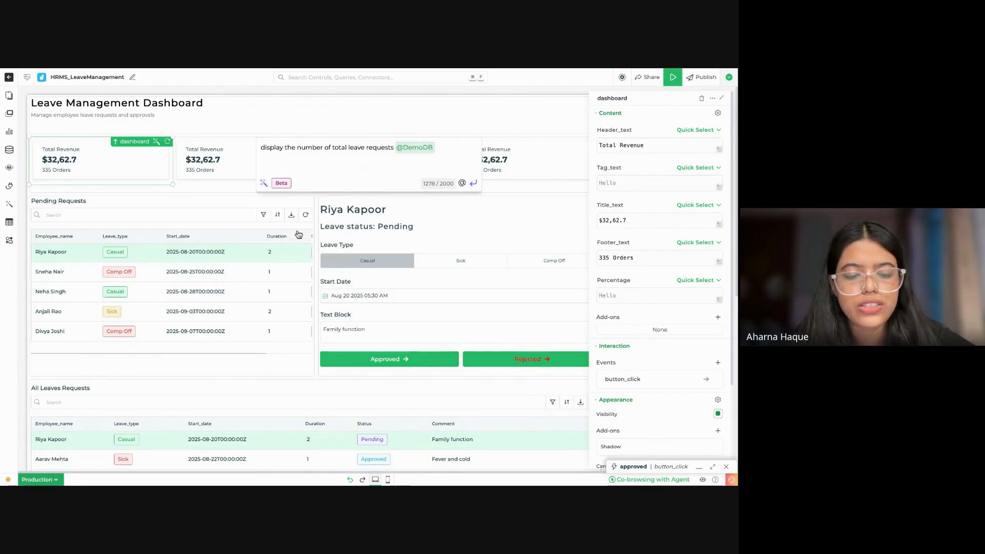
pyautogui.write('lea')
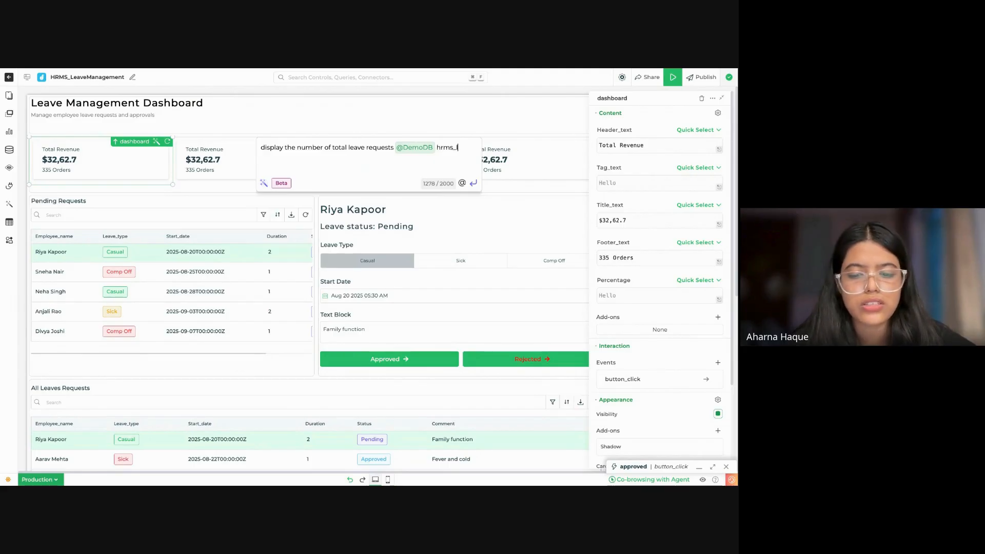
pyautogui.write('vemanagement')
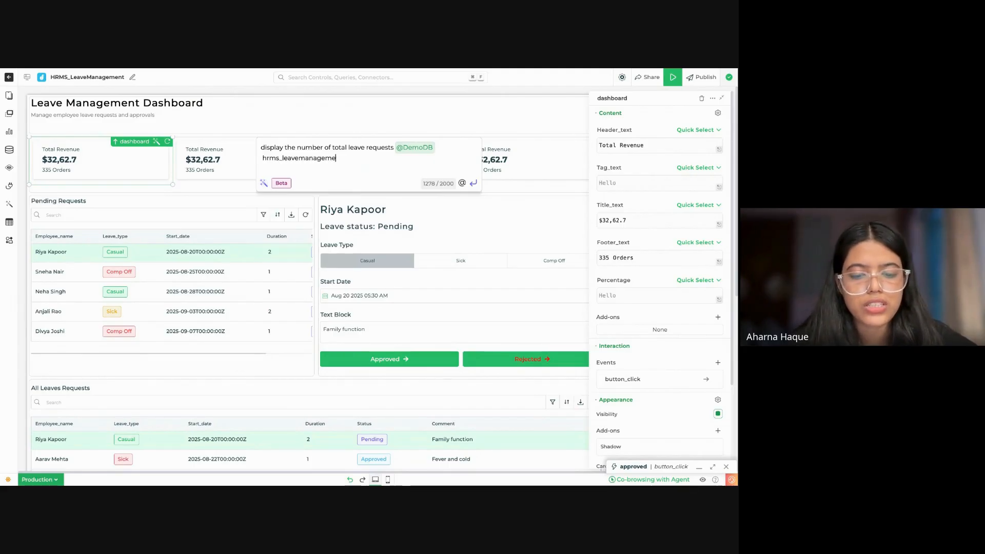
# Step: Generate the query from the prompt, test it, and use it for the first summary card
pyautogui.click(474, 183)
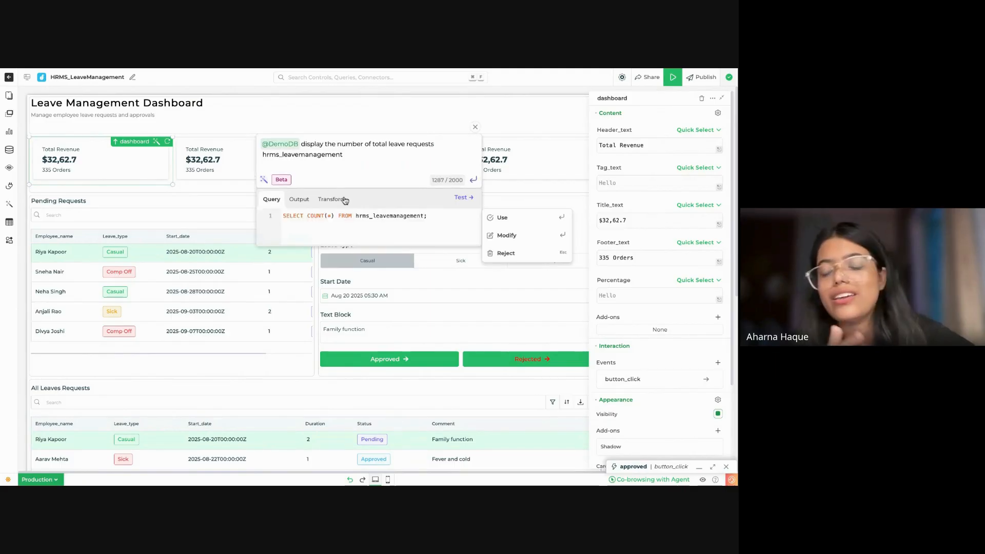
pyautogui.click(464, 199)
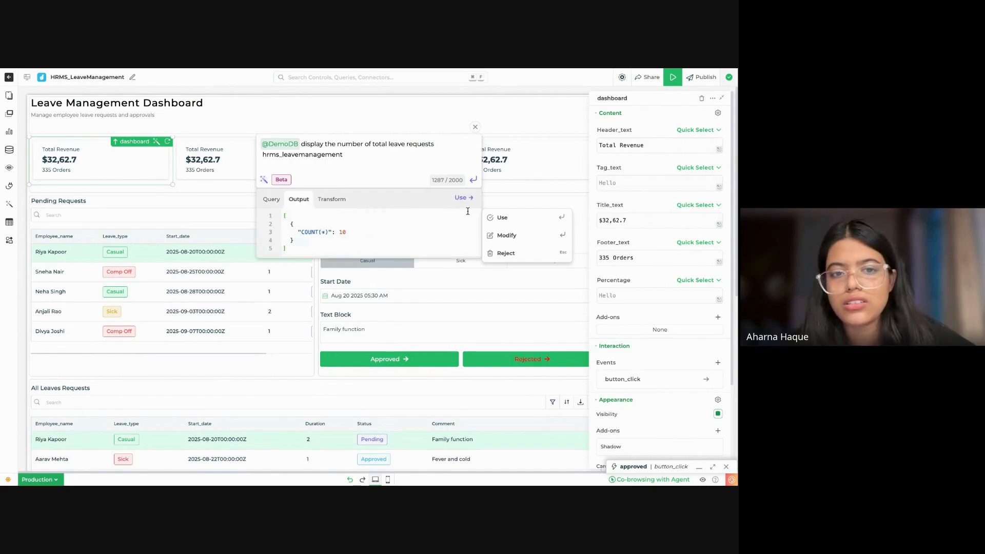
pyautogui.click(536, 224)
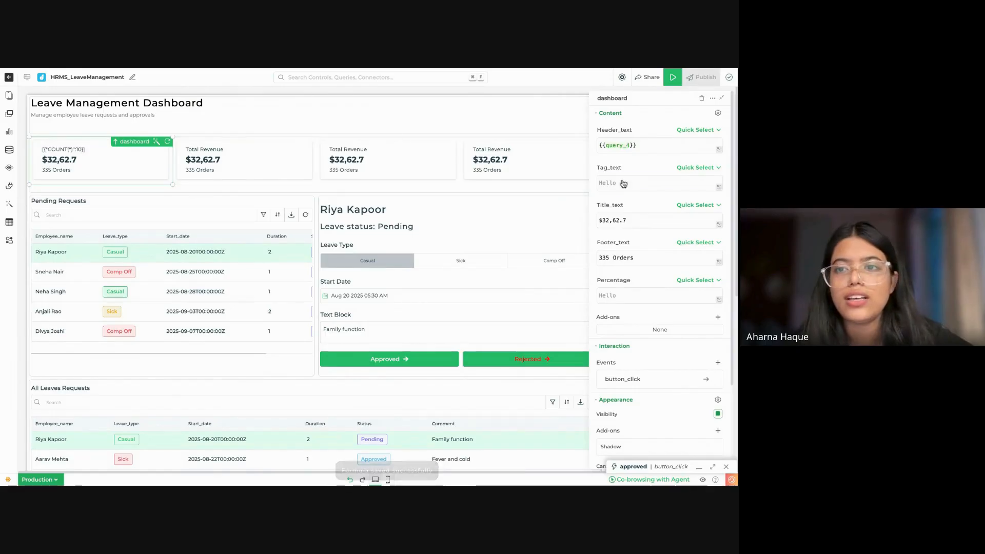
# Step: Clear the first card's Header_text and replace its Title_text with {{query_4}}
pyautogui.click(657, 147)
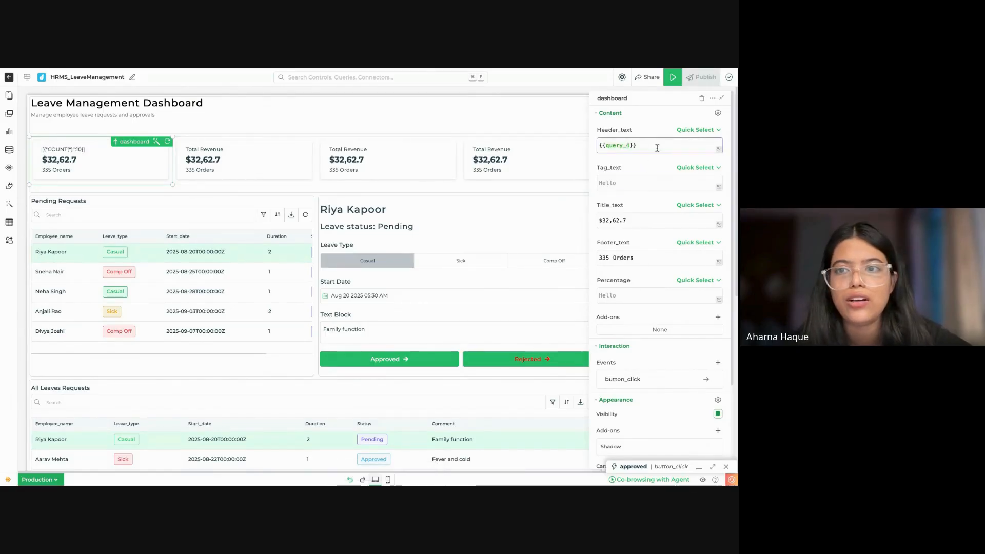
pyautogui.moveTo(656, 146); pyautogui.dragTo(598, 147)
pyautogui.press('super+c')
pyautogui.press('BackSpace')
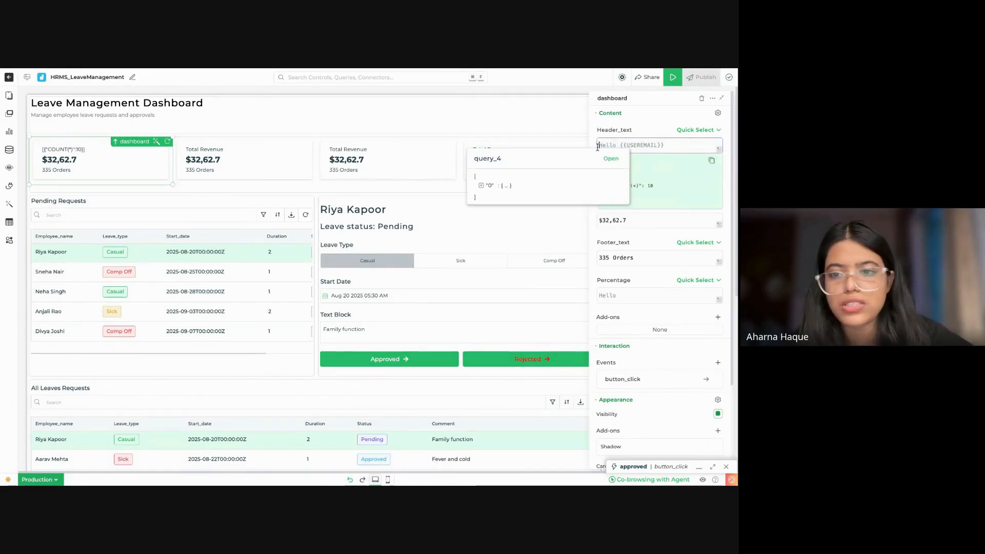
pyautogui.click(681, 215)
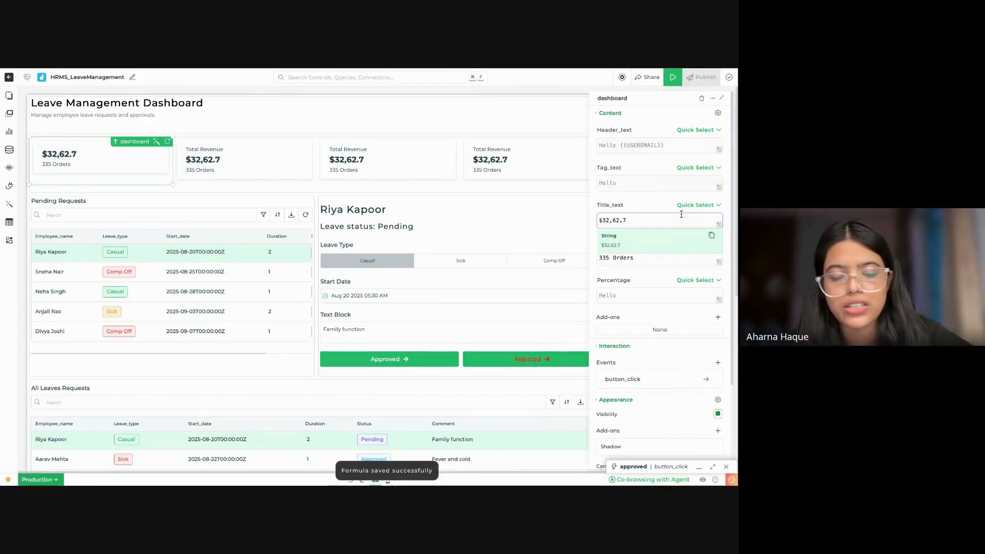
pyautogui.press('super+v')
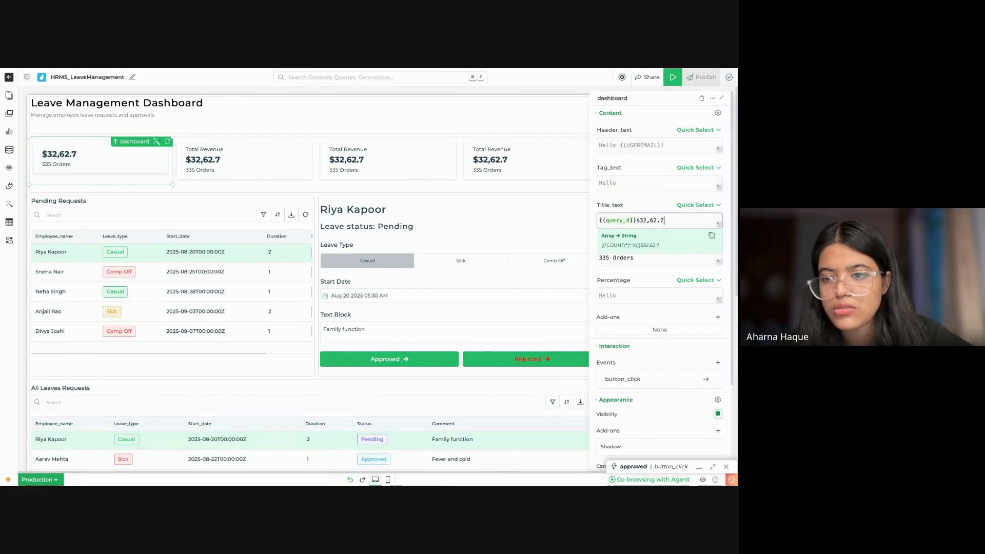
pyautogui.moveTo(671, 220); pyautogui.dragTo(637, 220)
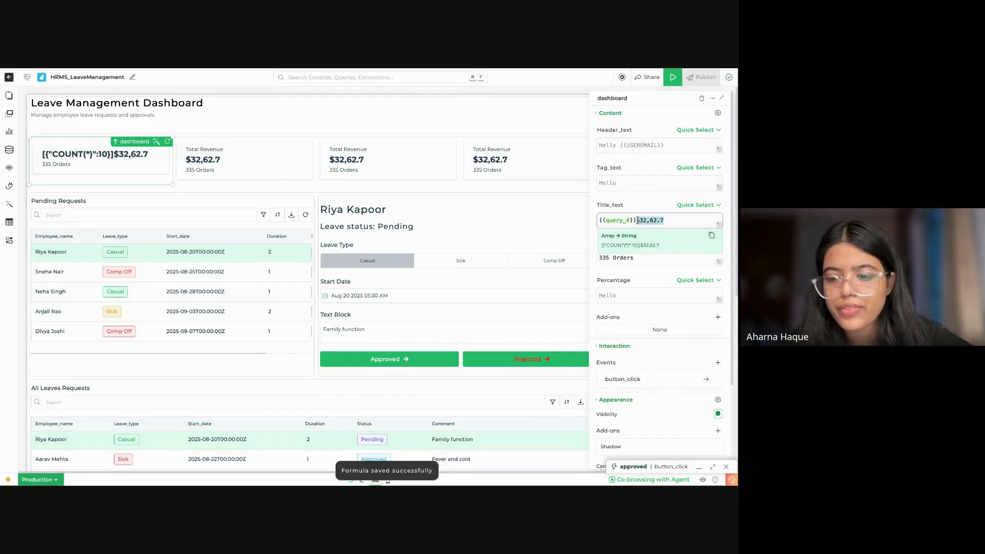
pyautogui.press('BackSpace')
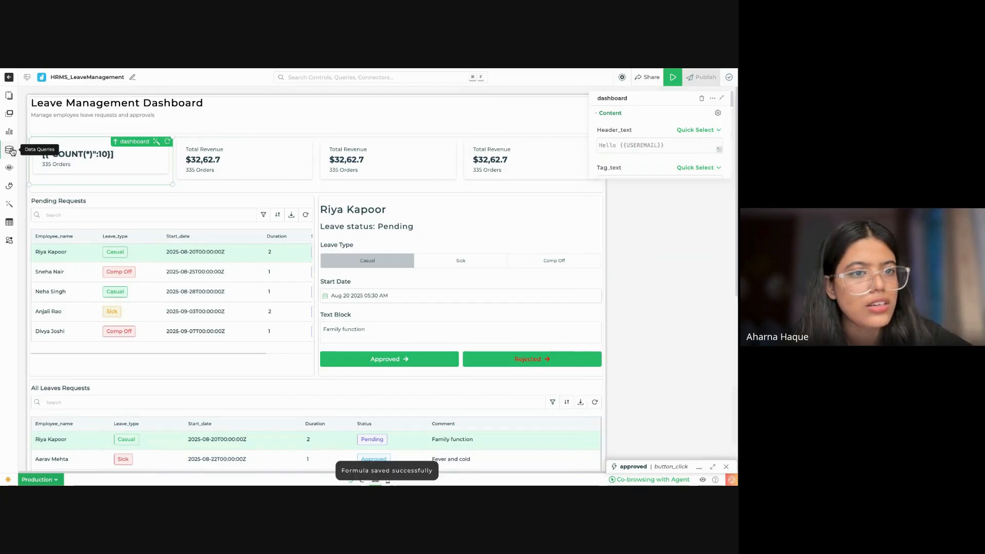
# Step: Edit query_4 to "SELECT COUNT(*) AS total_count FROM hrms_leavemanagement;", save it, and close the data queries
pyautogui.click(9, 149)
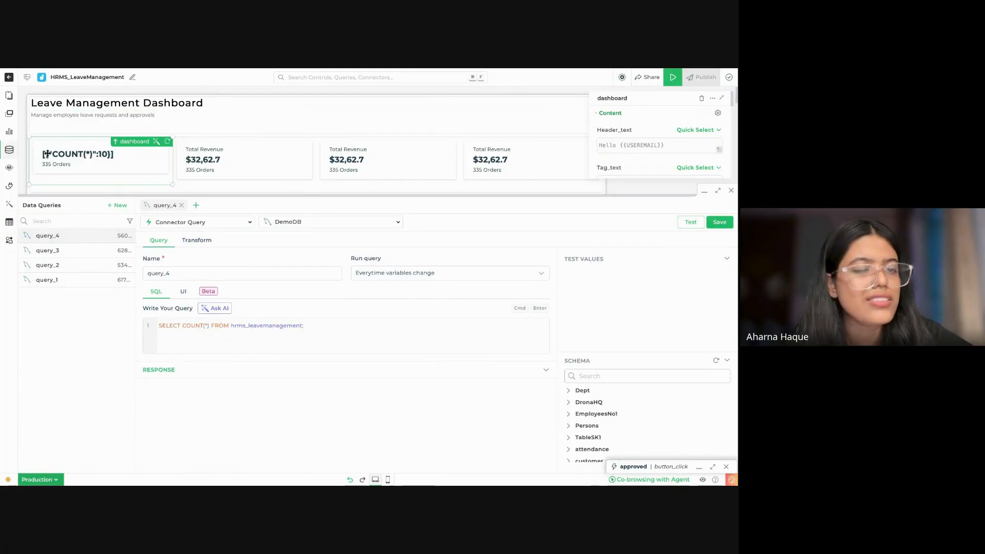
pyautogui.click(318, 328)
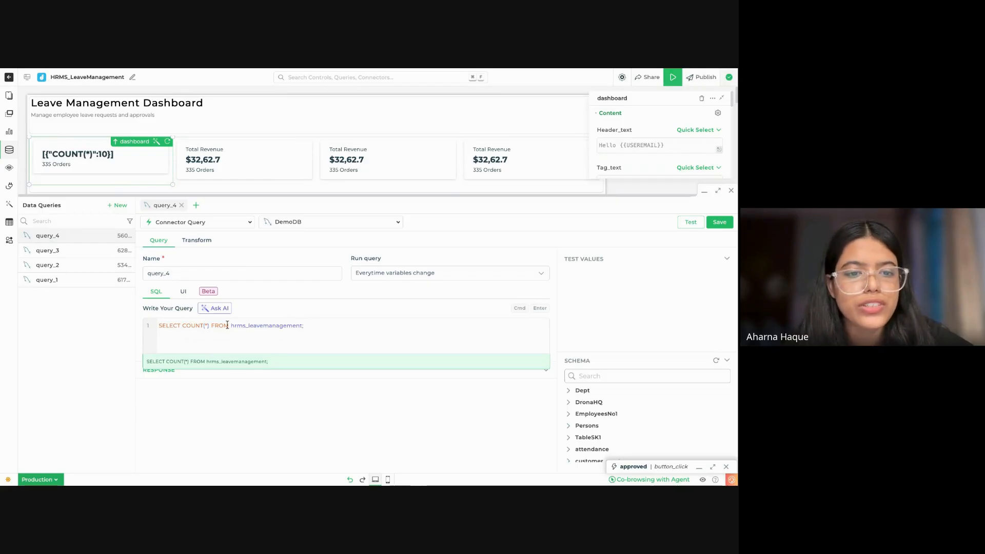
pyautogui.click(212, 325)
pyautogui.write('AS ')
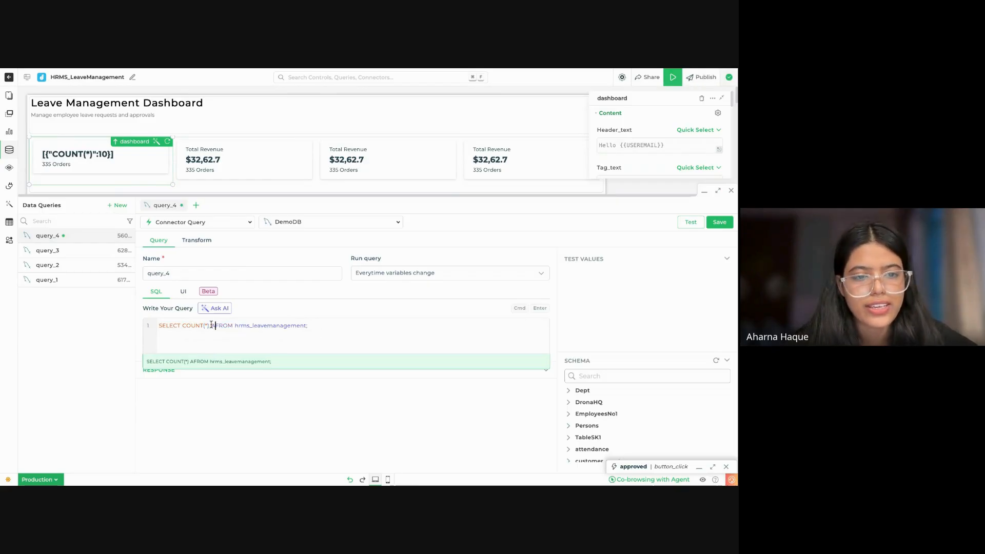
pyautogui.write('total_')
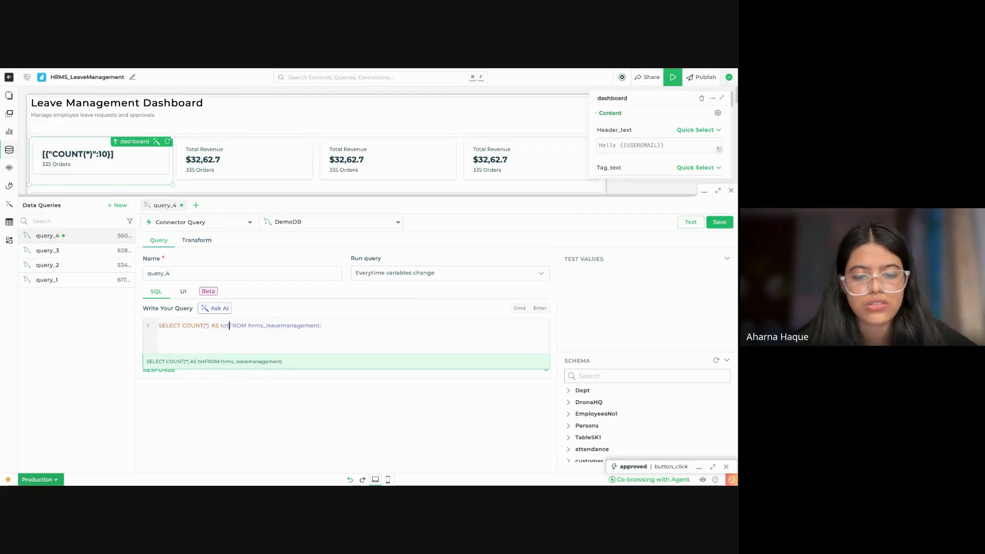
pyautogui.write('count')
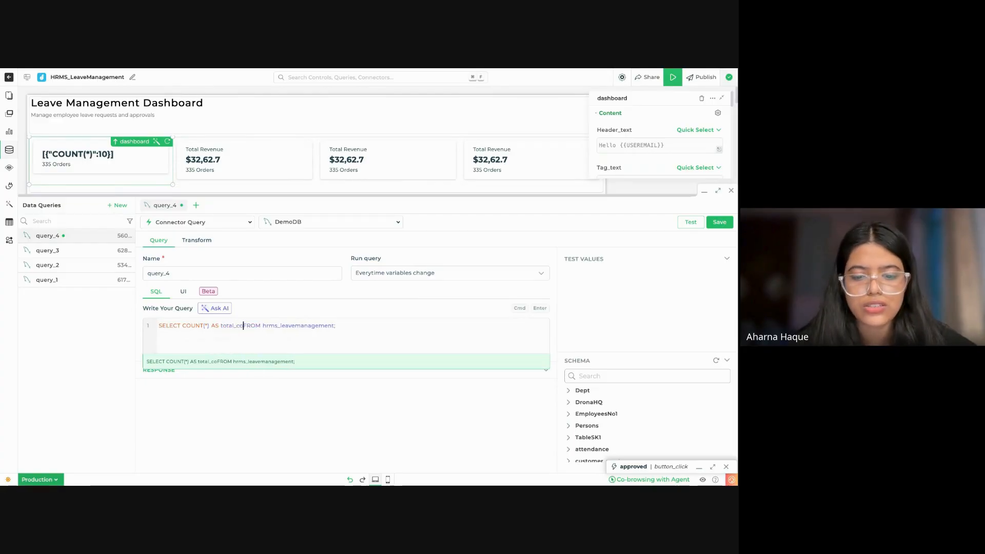
pyautogui.click(720, 222)
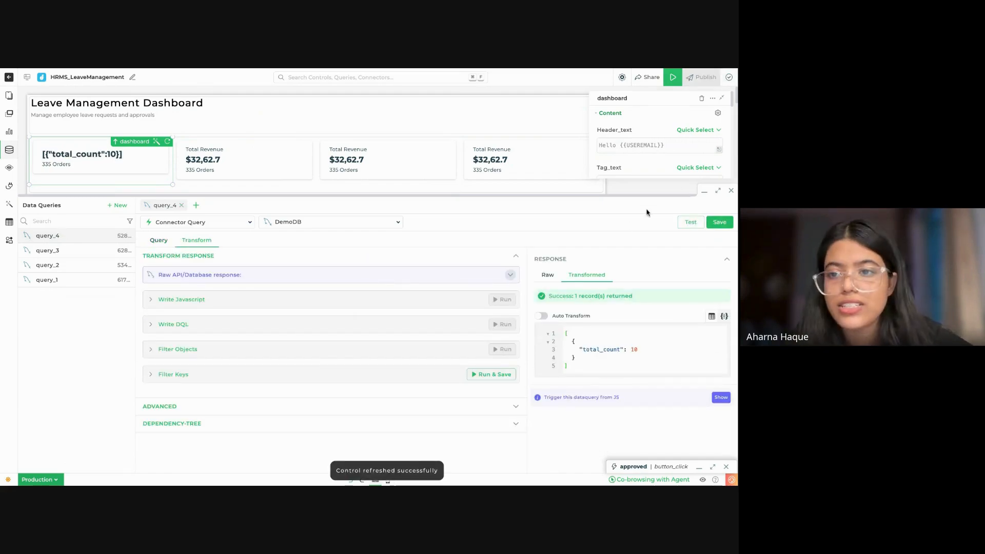
pyautogui.click(731, 195)
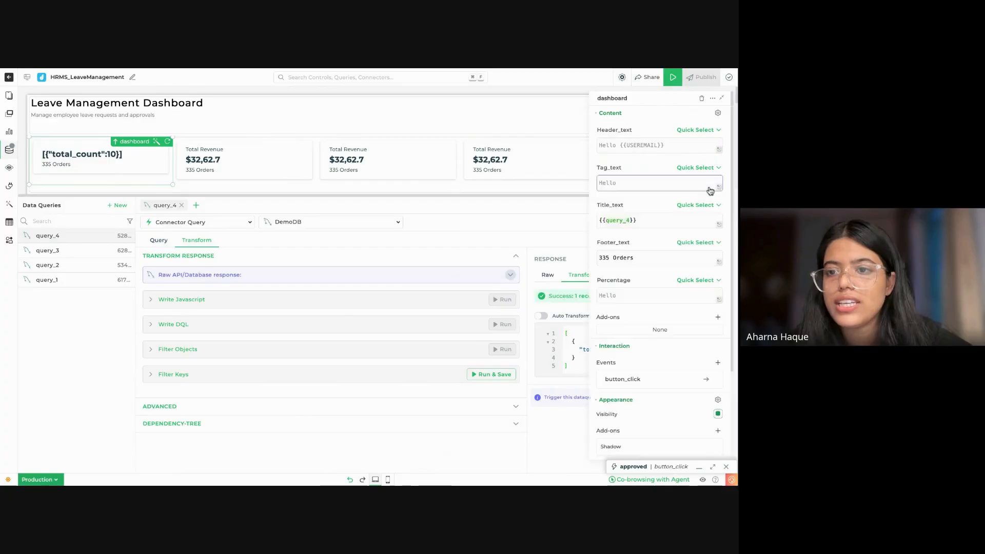
# Step: Set the first card's Title_text to {{query_4.total_count[0]}}
pyautogui.click(630, 219)
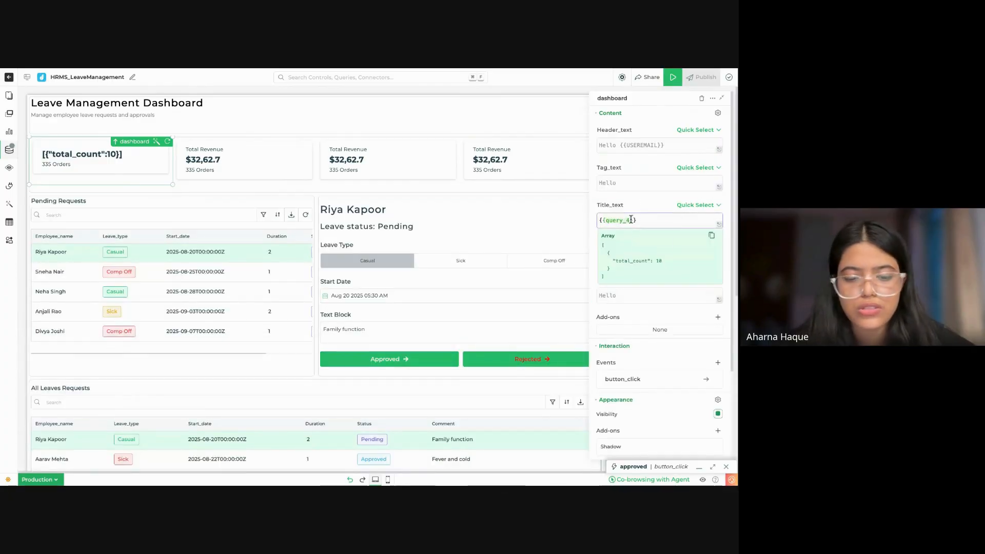
pyautogui.write('.total_count')
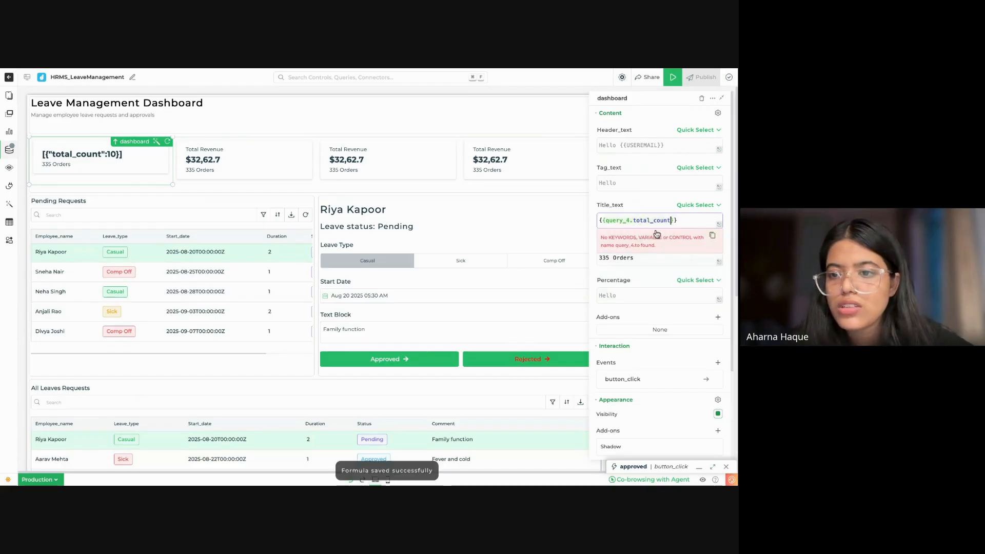
pyautogui.write('[0]')
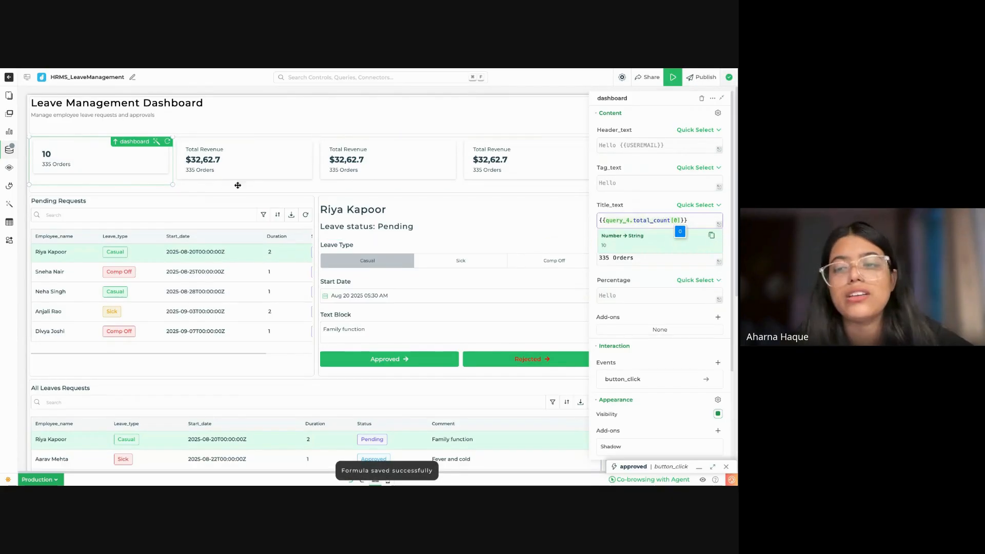
pyautogui.click(280, 166)
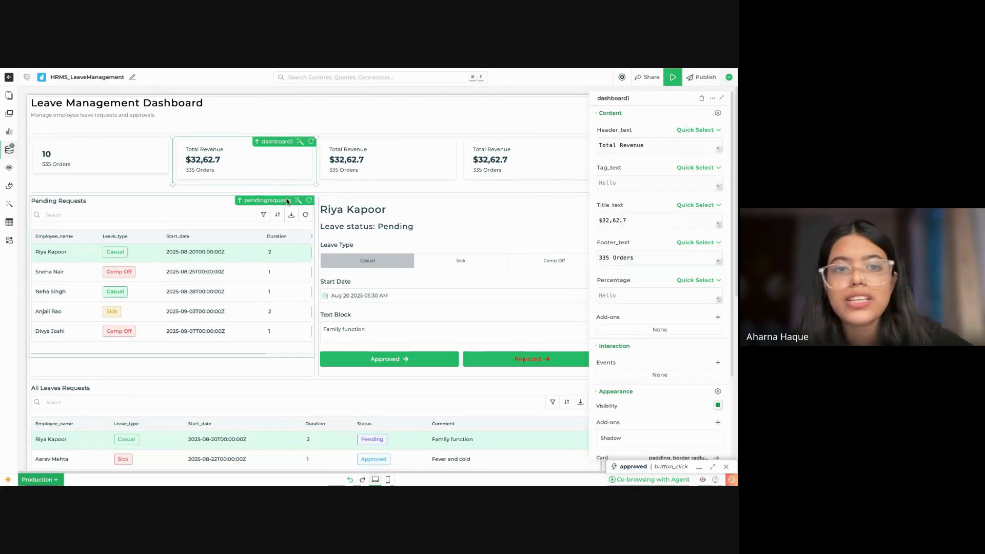
pyautogui.click(302, 146)
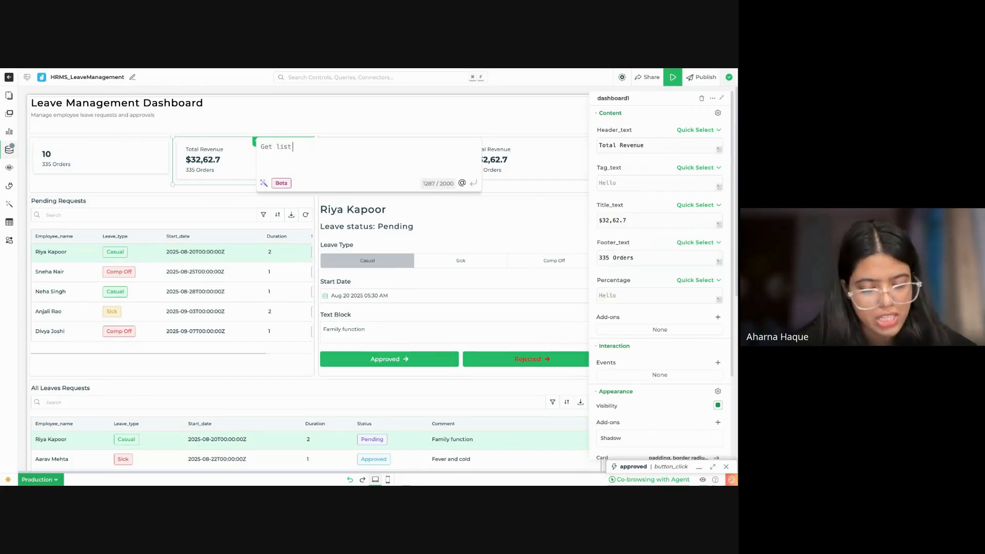
pyautogui.write('di')
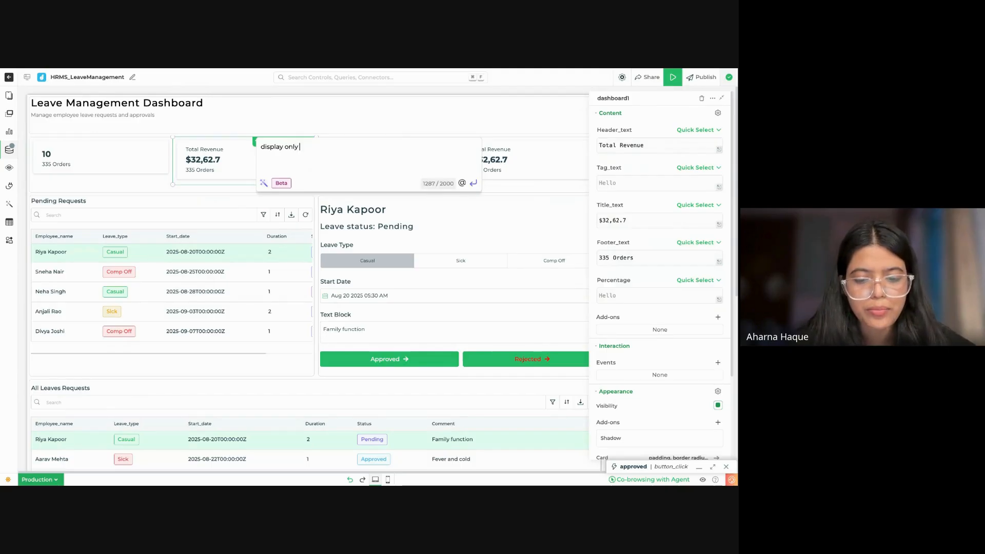
pyautogui.write('splay the nnumber of pe')
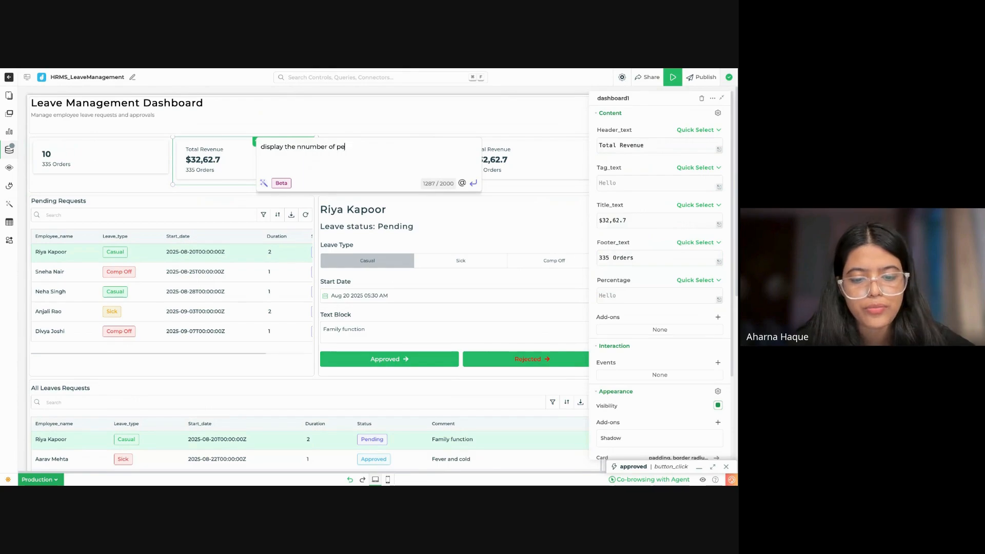
pyautogui.write('nding requests')
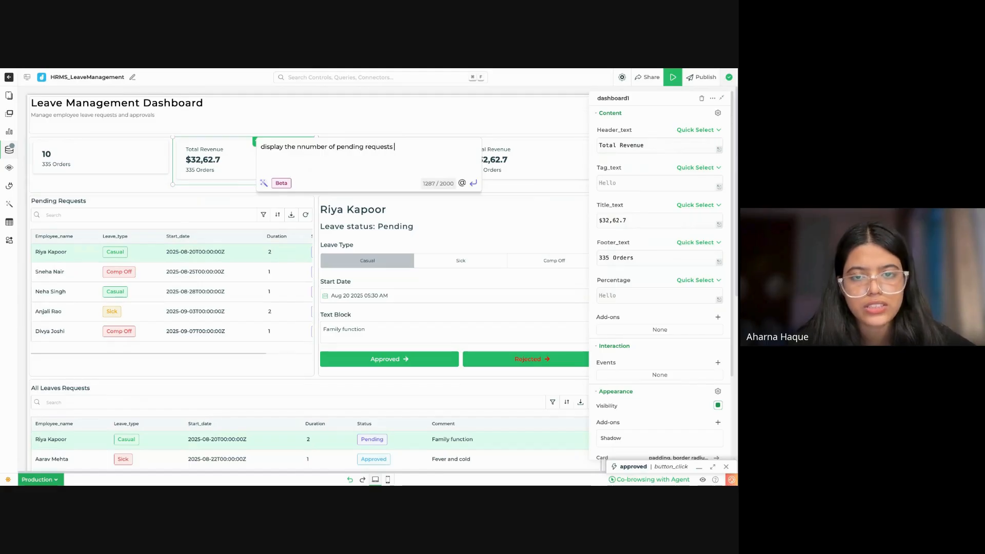
pyautogui.write(' from @dem')
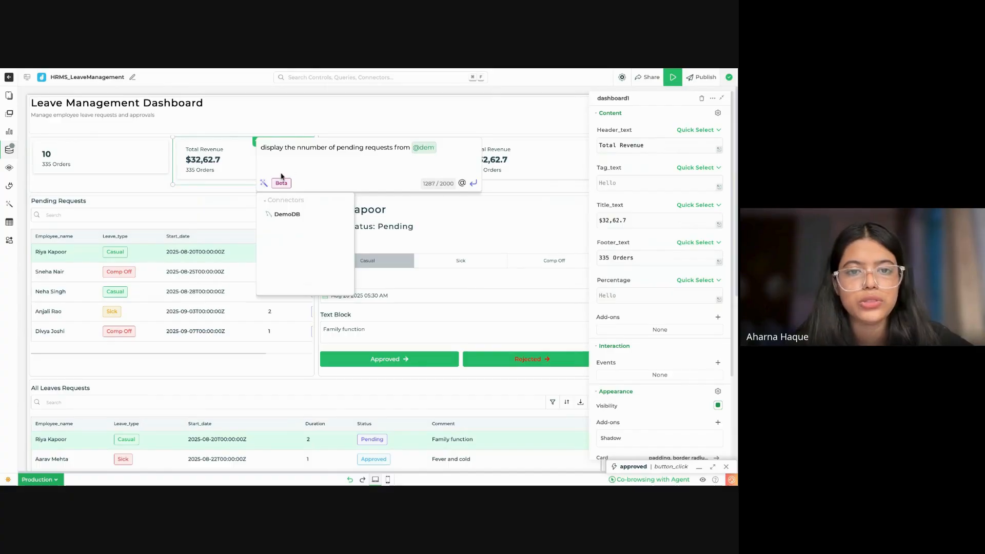
pyautogui.click(287, 214)
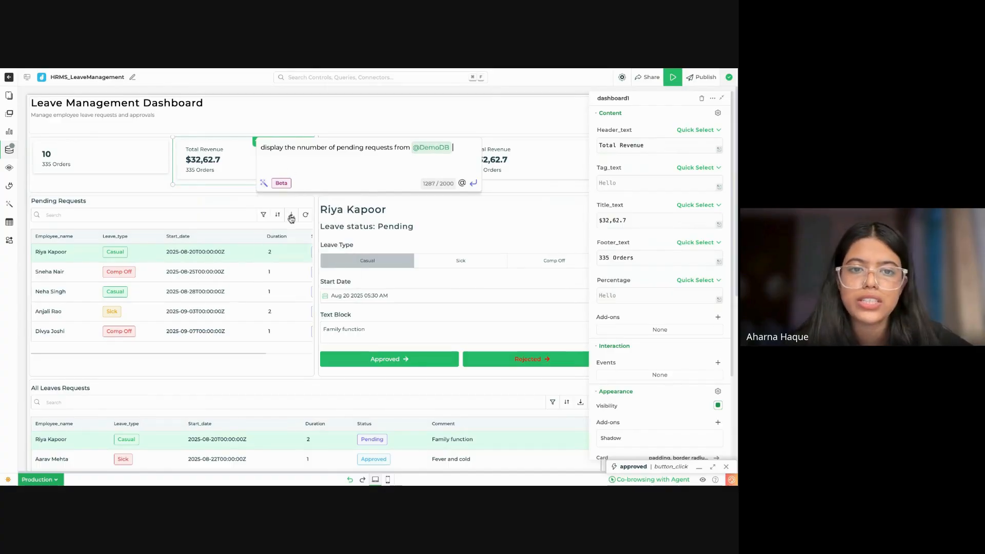
pyautogui.write('hmr')
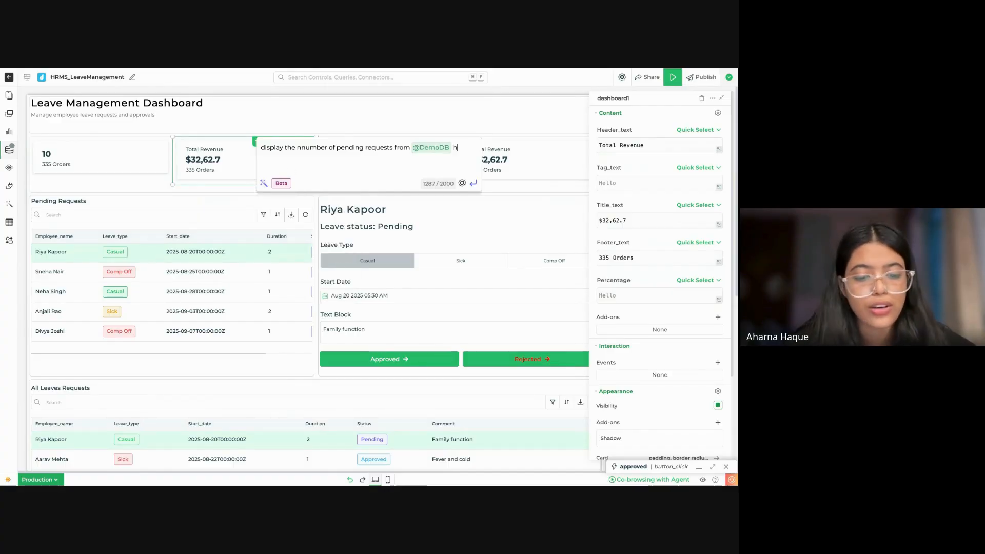
pyautogui.press('BackSpace')
pyautogui.press('BackSpace')
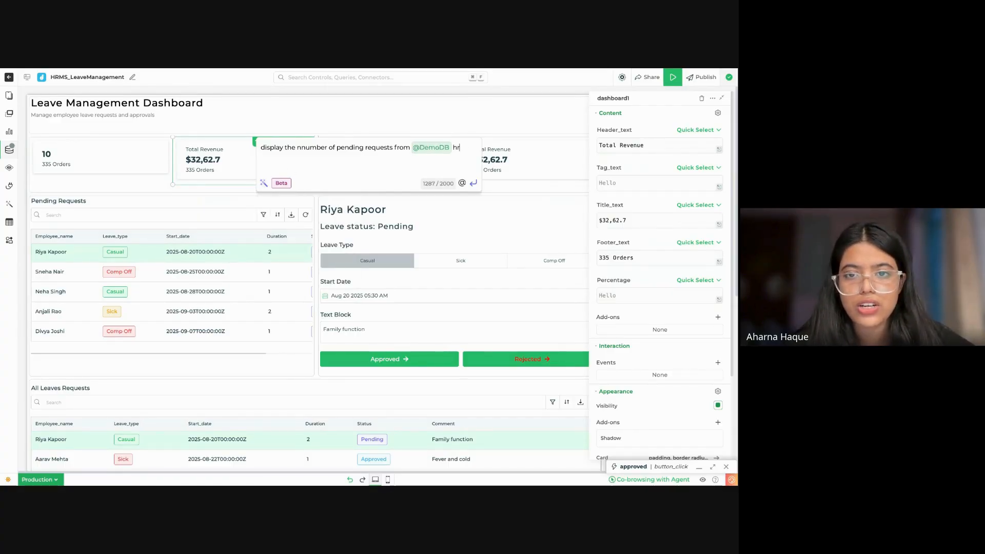
pyautogui.write('rms_leavem')
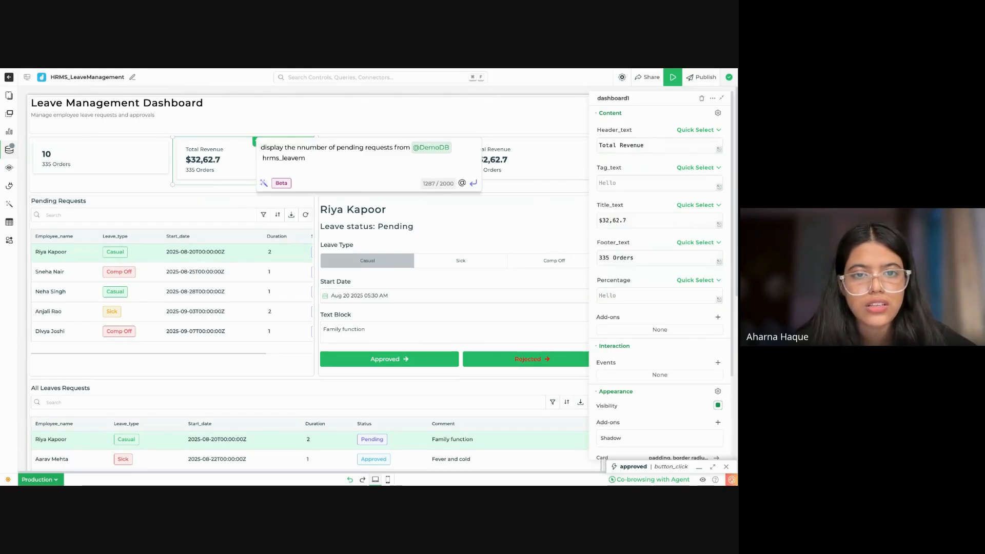
pyautogui.write('anagement')
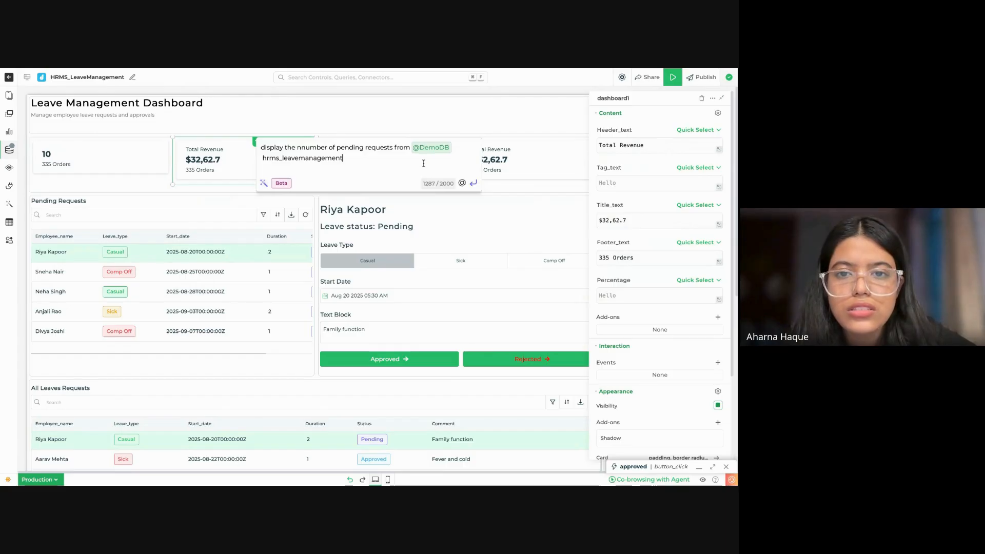
# Step: Generate the query, modify it to "SELECT COUNT(*) AS pending FROM hrms_leavemanagement WHERE status = 'Pending';", and save it
pyautogui.click(477, 184)
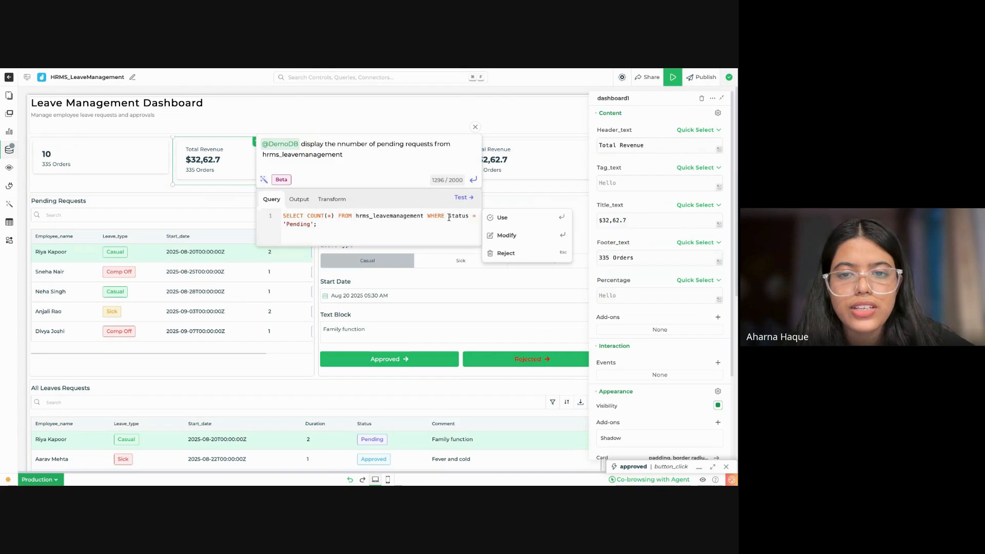
pyautogui.hotkey('shift', 'Down')
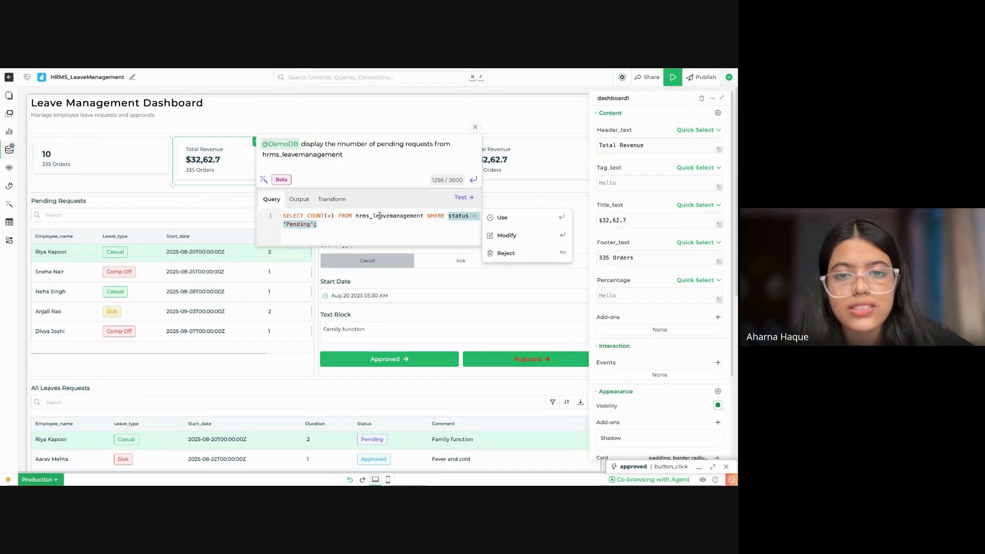
pyautogui.click(521, 235)
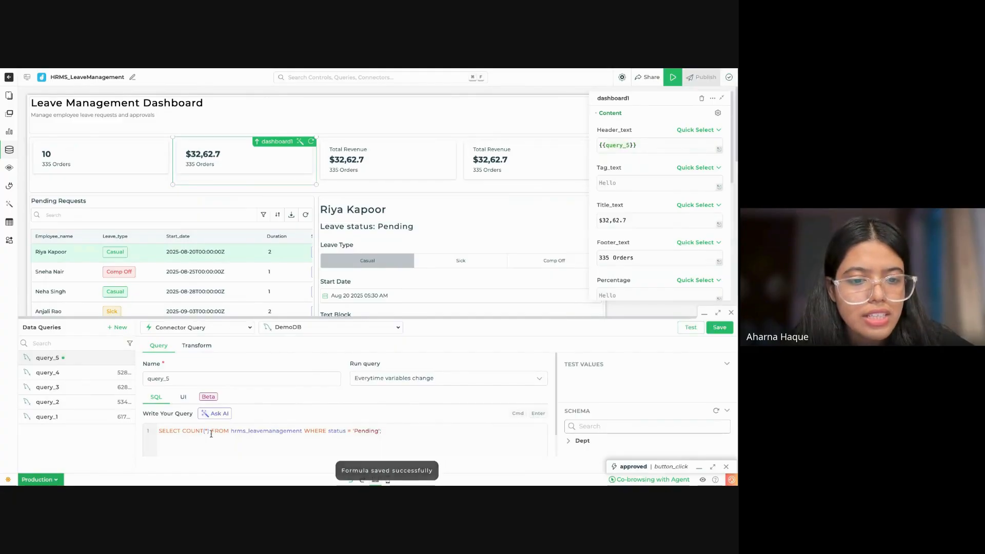
pyautogui.click(210, 431)
pyautogui.write('AS p')
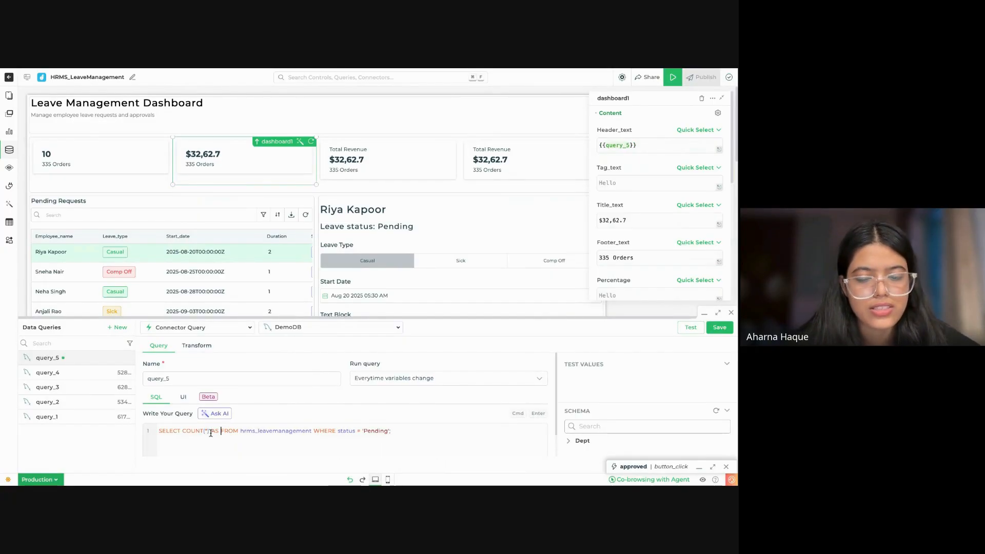
pyautogui.write('ending')
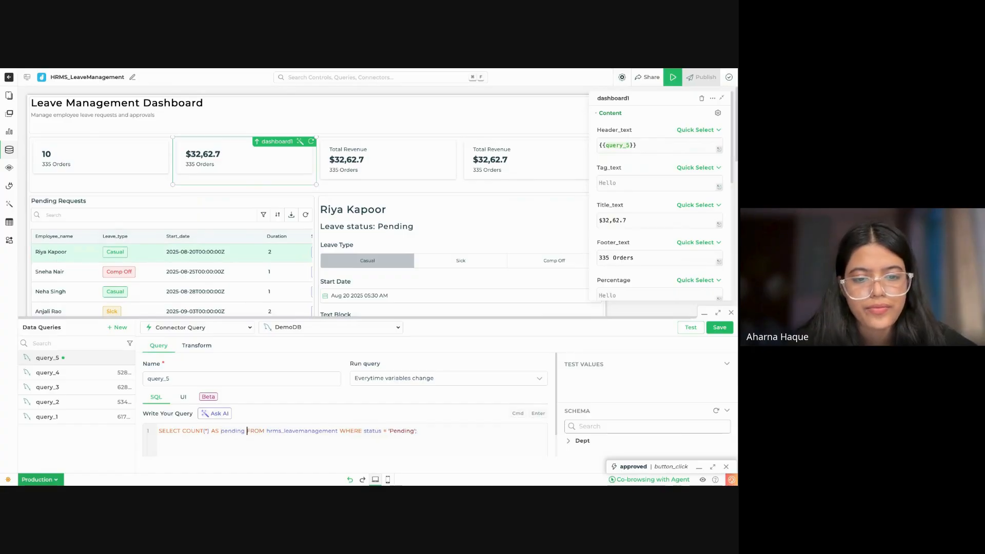
pyautogui.click(720, 327)
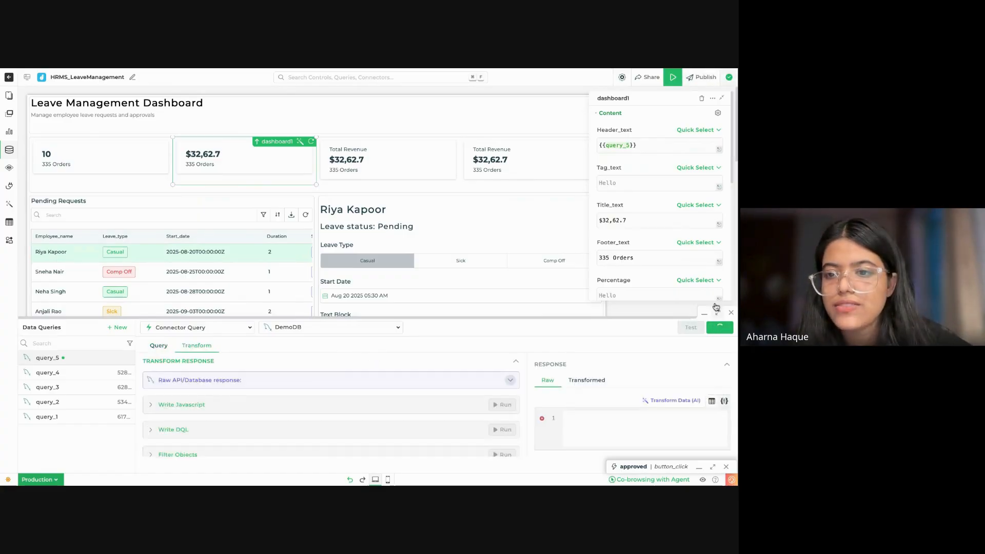
# Step: Clear the second card's Header_text and set its Title_text to {{query_5.pending[0]}}
pyautogui.click(667, 147)
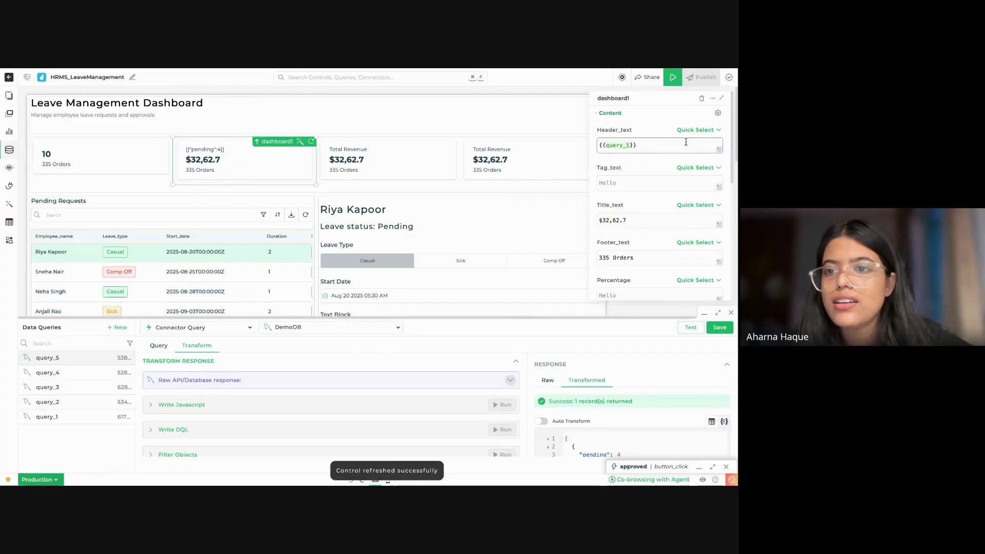
pyautogui.hotkey('ctrl', 'a')
pyautogui.hotkey('ctrl', 'c')
pyautogui.press('BackSpace')
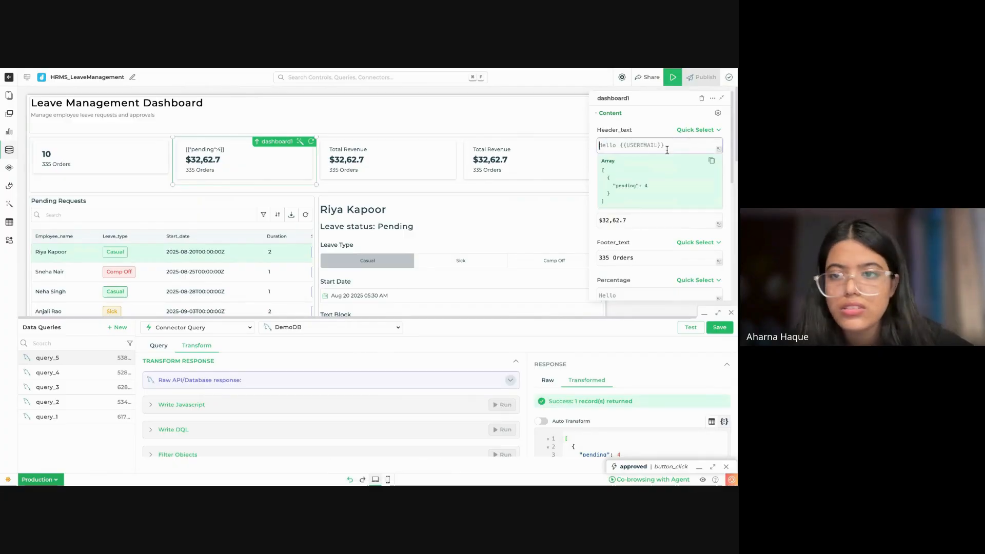
pyautogui.click(675, 220)
pyautogui.hotkey('ctrl', 'a')
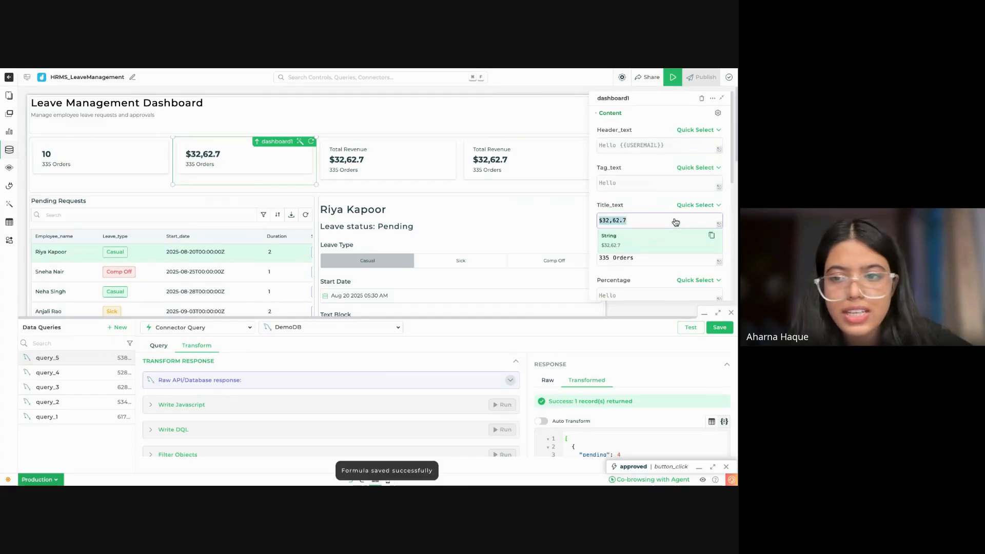
pyautogui.hotkey('ctrl', 'v')
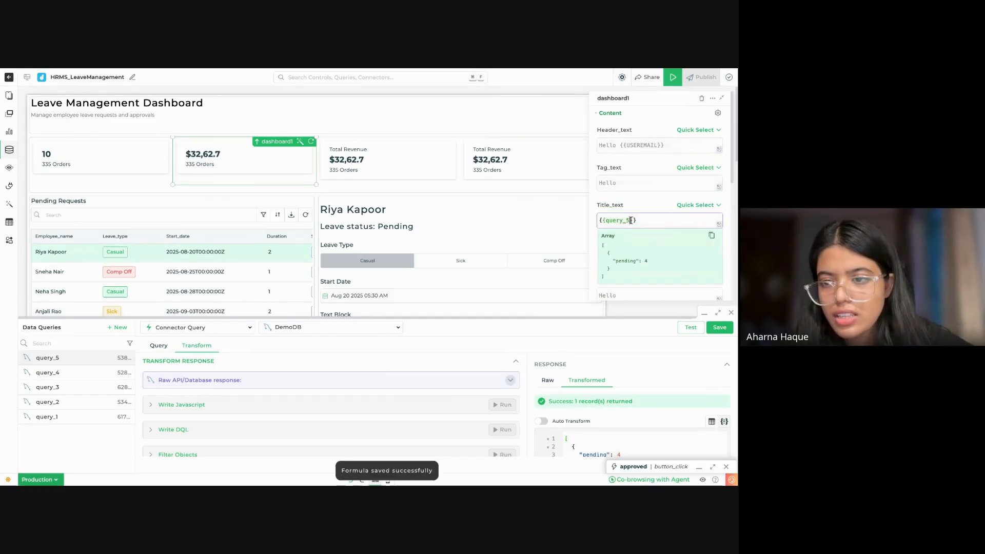
pyautogui.write('.')
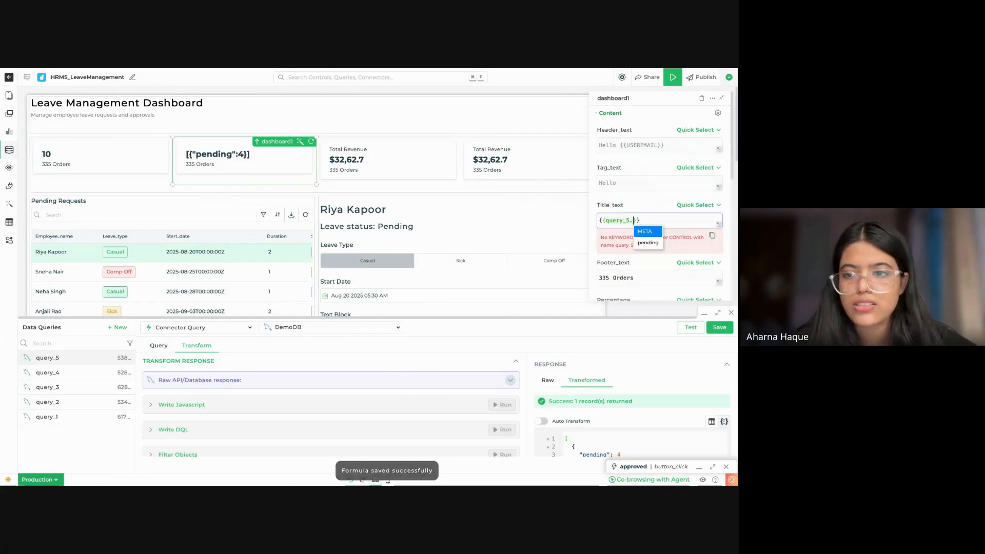
pyautogui.click(648, 243)
pyautogui.write('[0')
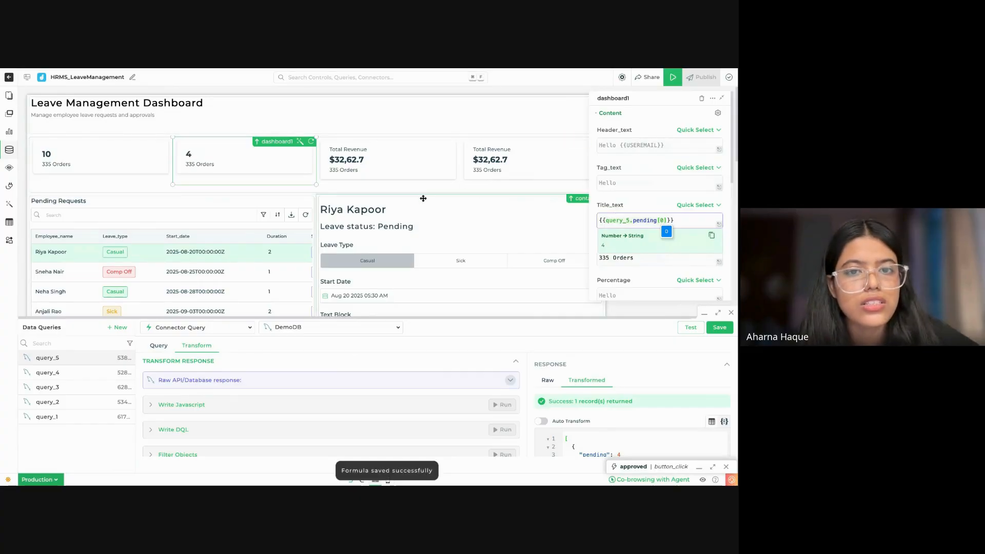
# Step: Delete the third and fourth summary cards, undoing the extra deletion of the second card
pyautogui.click(435, 156)
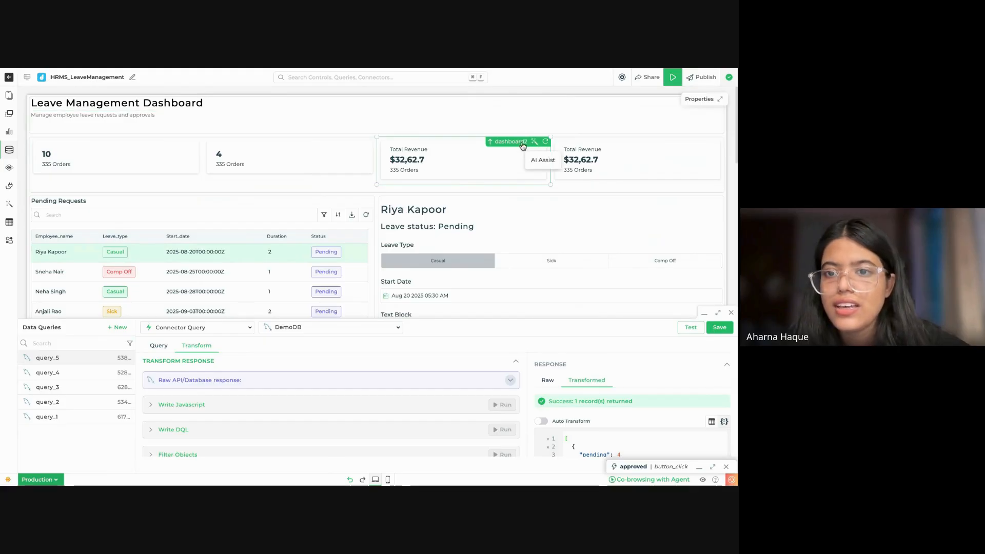
pyautogui.click(702, 98)
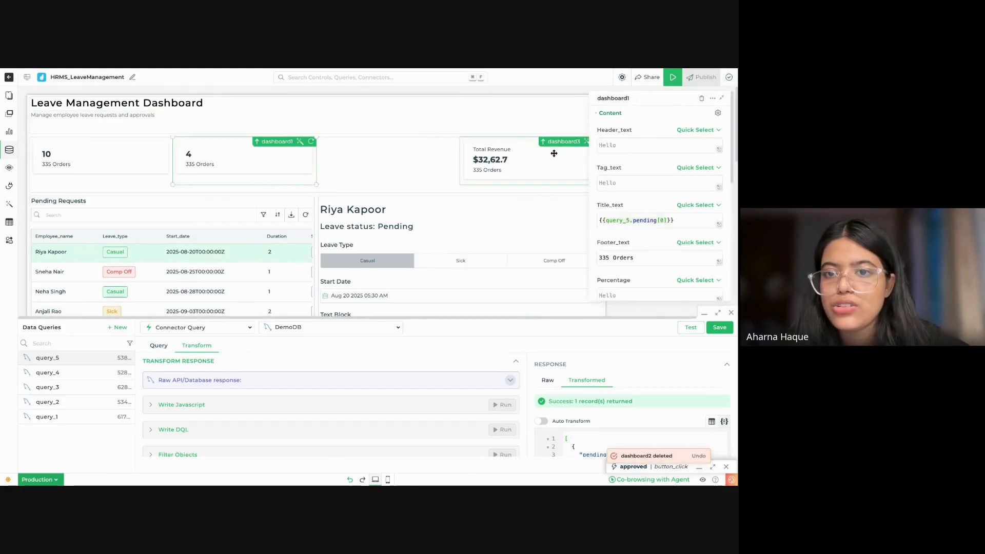
pyautogui.click(701, 98)
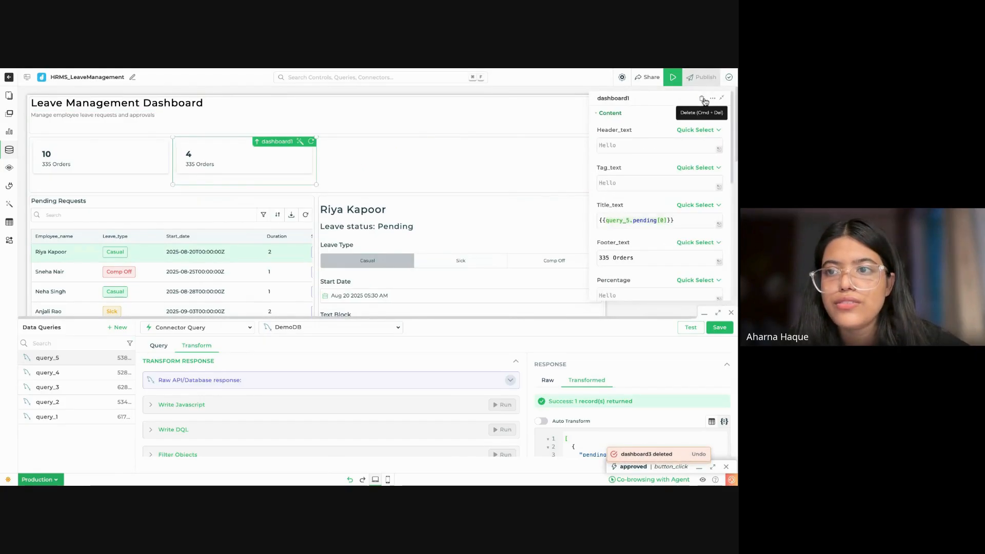
pyautogui.click(702, 98)
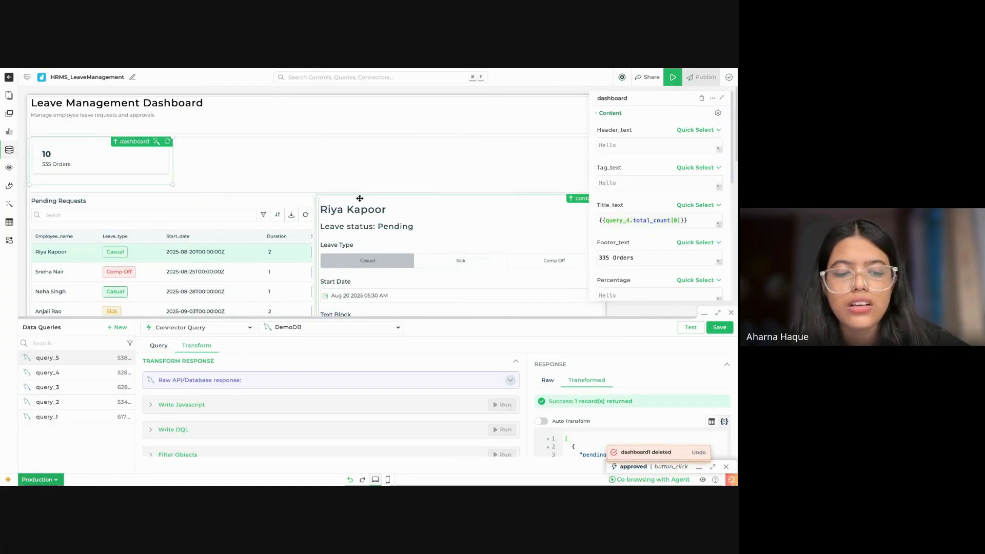
pyautogui.click(350, 481)
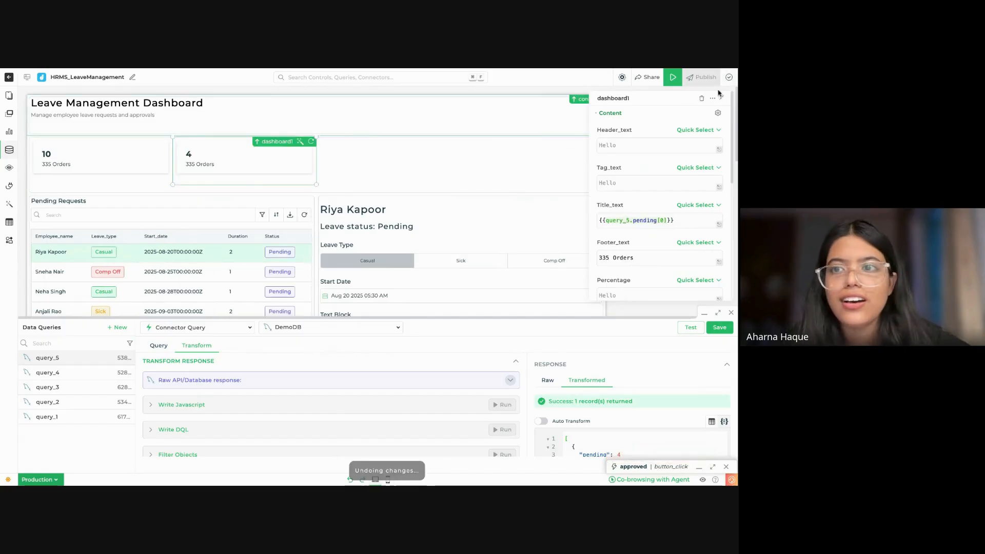
# Step: Collapse the properties and data queries, and move the two remaining summary cards toward the middle of their row
pyautogui.click(722, 97)
pyautogui.click(705, 314)
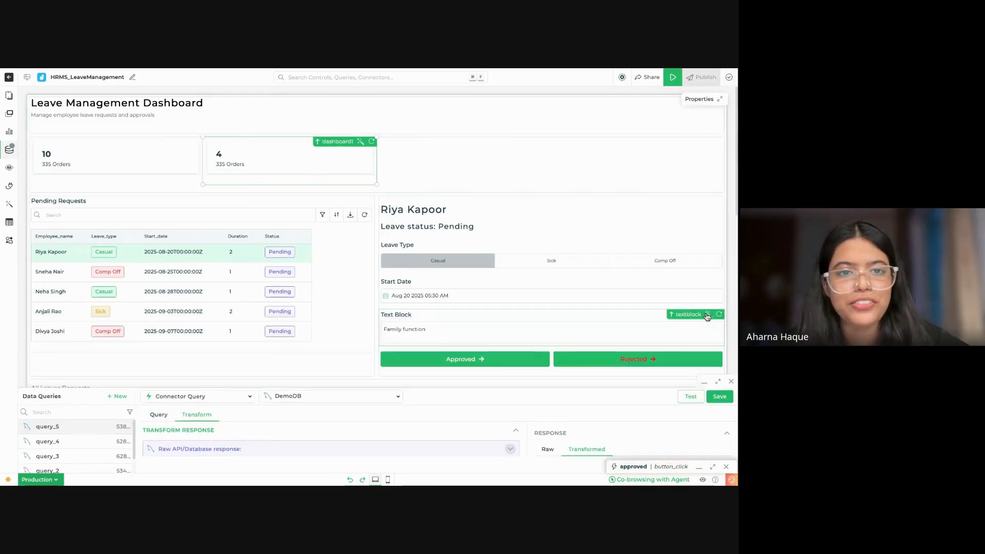
pyautogui.moveTo(295, 142); pyautogui.dragTo(494, 160)
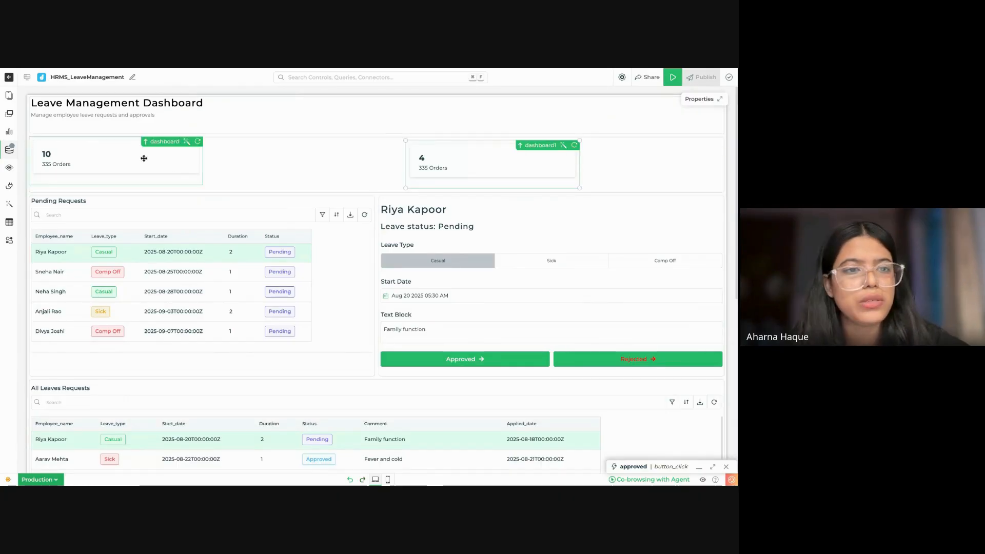
pyautogui.moveTo(135, 160)
pyautogui.mouseDown()
pyautogui.moveTo(338, 165)
pyautogui.moveTo(134, 159)
pyautogui.mouseUp()
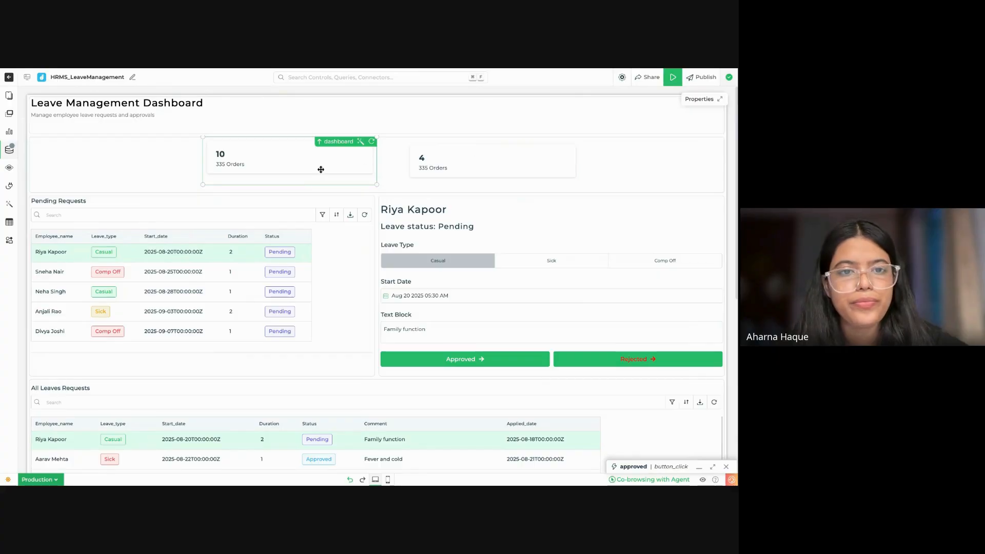
pyautogui.moveTo(320, 169); pyautogui.dragTo(312, 169)
# Step: Set the second summary card's Header_text to "Pending Leave Requests" and clear its Footer_text
pyautogui.doubleClick(485, 162)
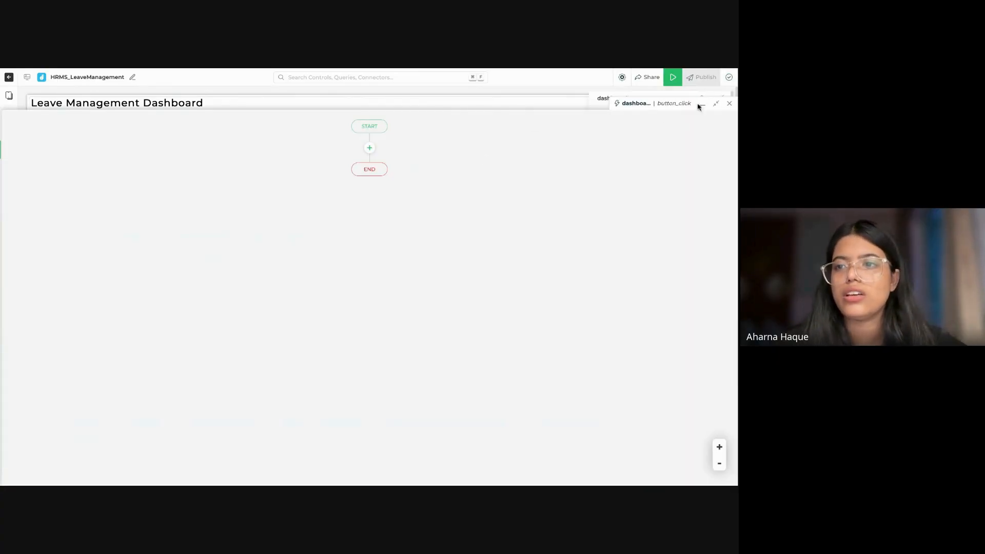
pyautogui.click(731, 104)
pyautogui.click(660, 144)
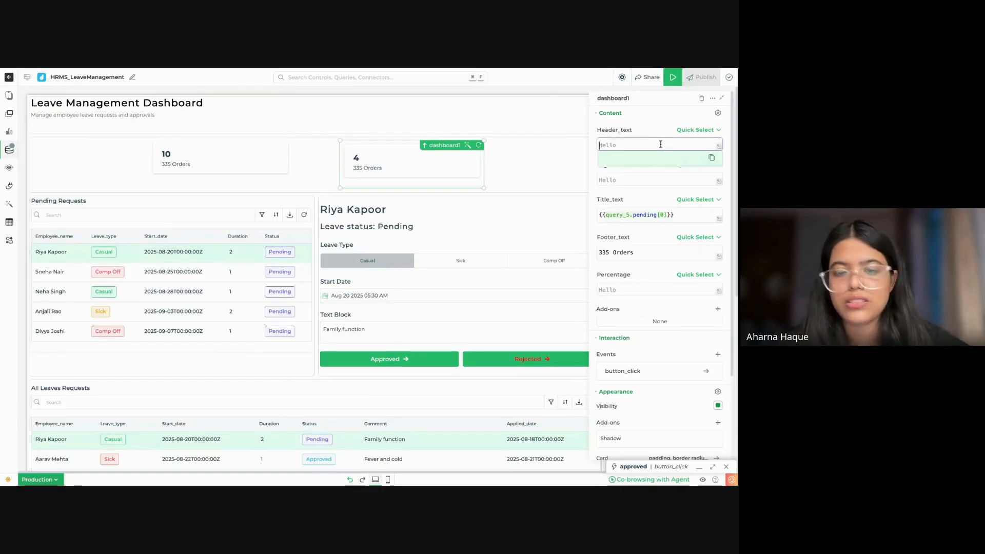
pyautogui.write('Pending')
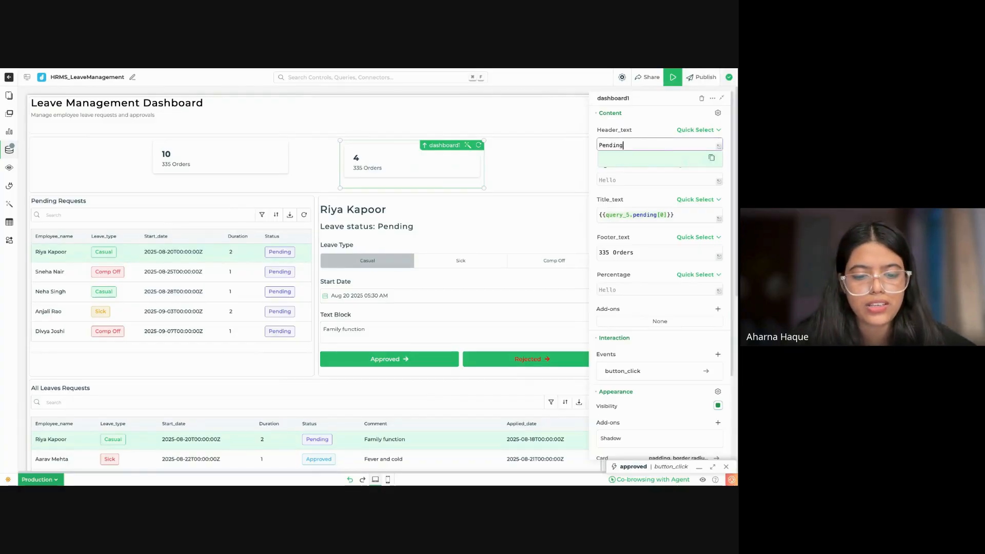
pyautogui.write(' Leave re')
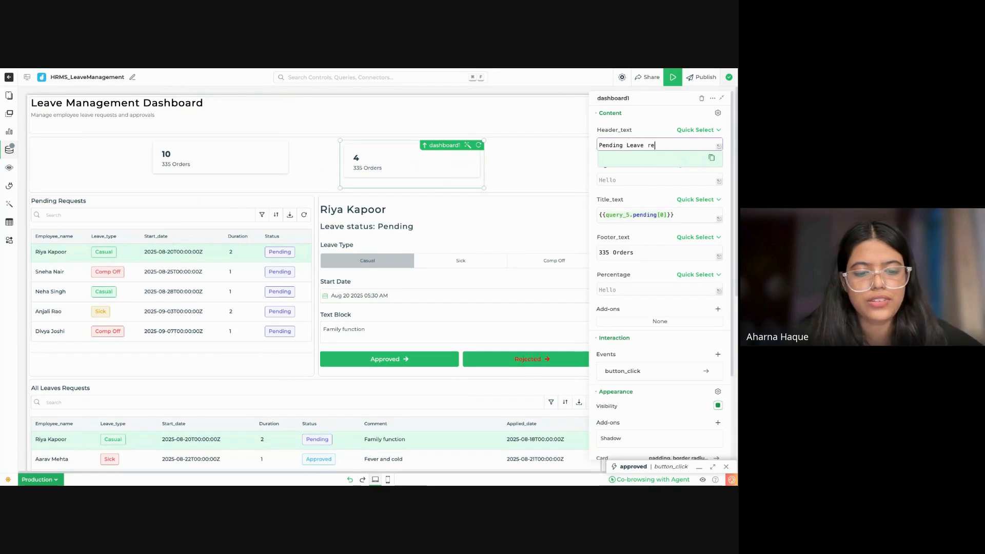
pyautogui.write('quests')
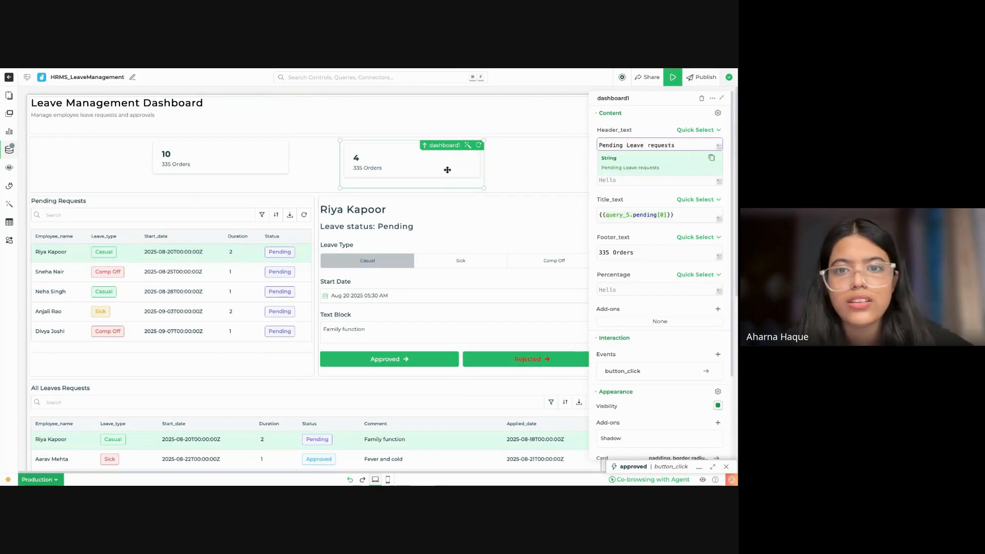
pyautogui.click(651, 144)
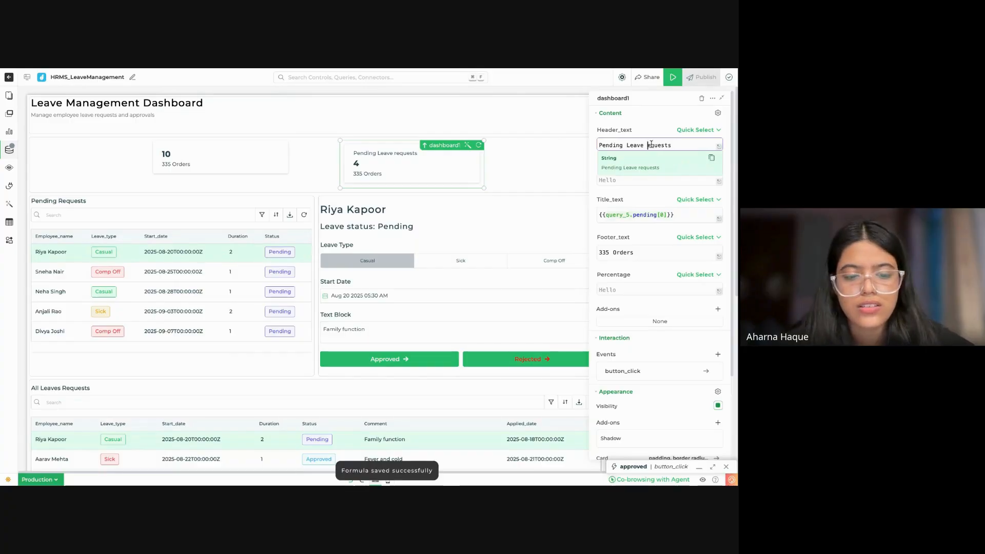
pyautogui.press('BackSpace')
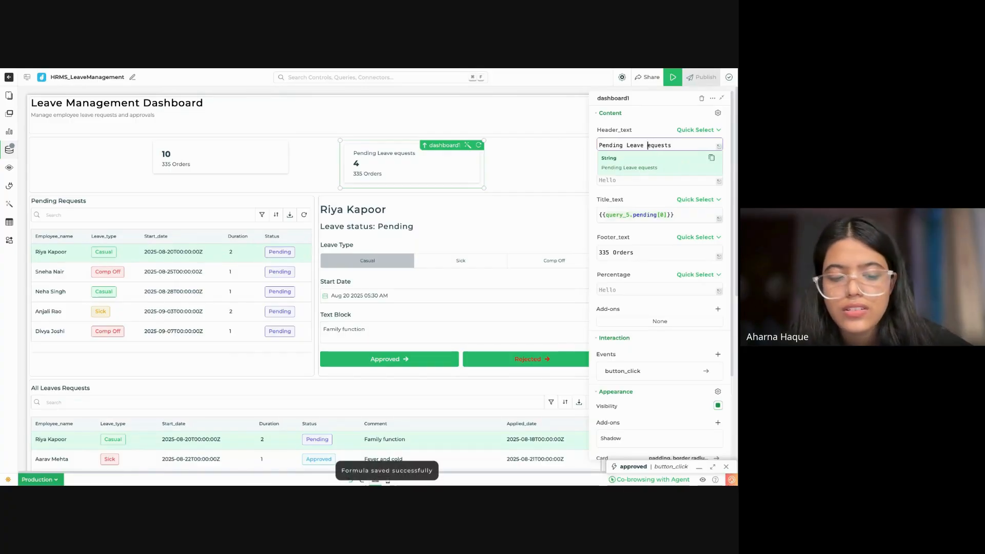
pyautogui.write('R')
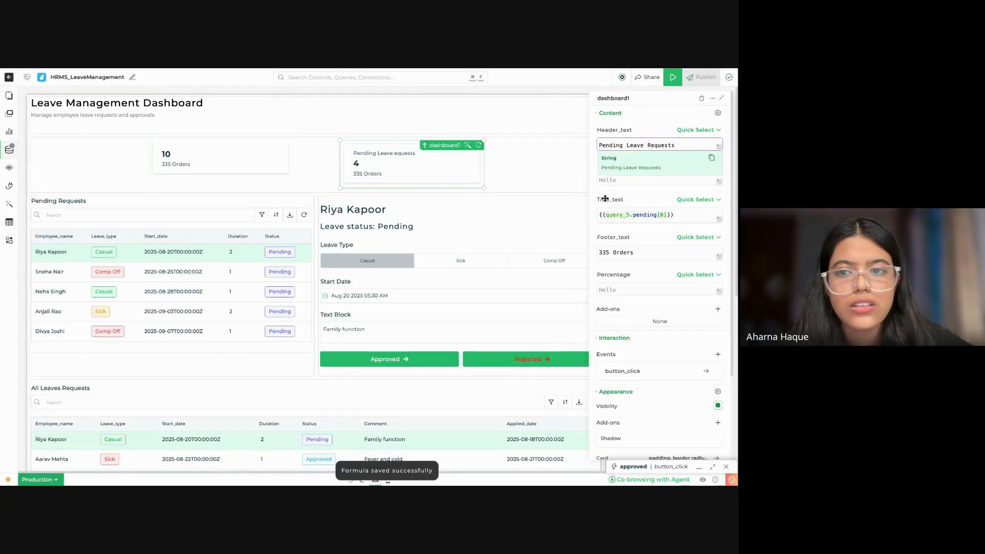
pyautogui.click(655, 248)
pyautogui.hotkey('ctrl', 'a')
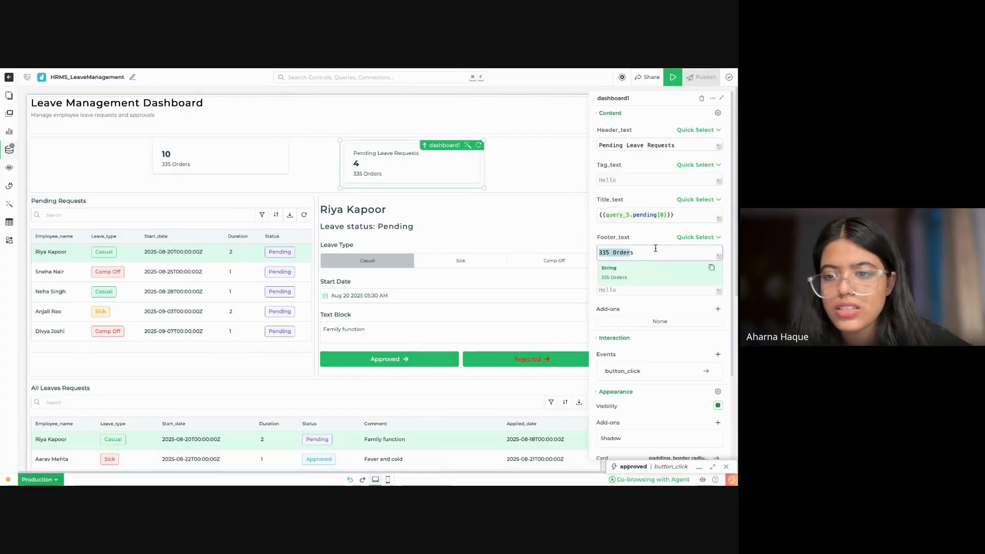
# Step: Set the first summary card's Header_text to "Total Leave Requests" and clear its Footer_text
pyautogui.click(220, 176)
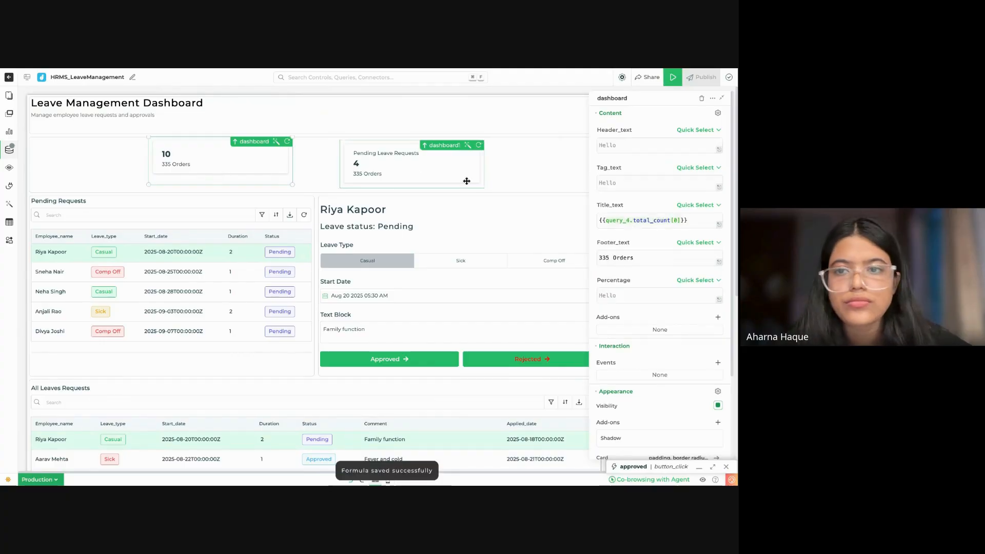
pyautogui.click(636, 146)
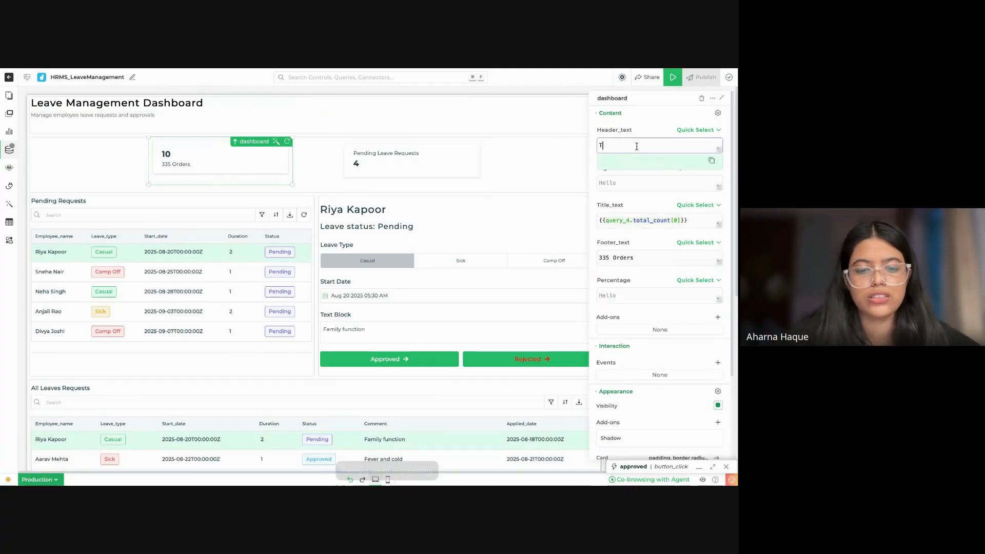
pyautogui.write('Total Lea')
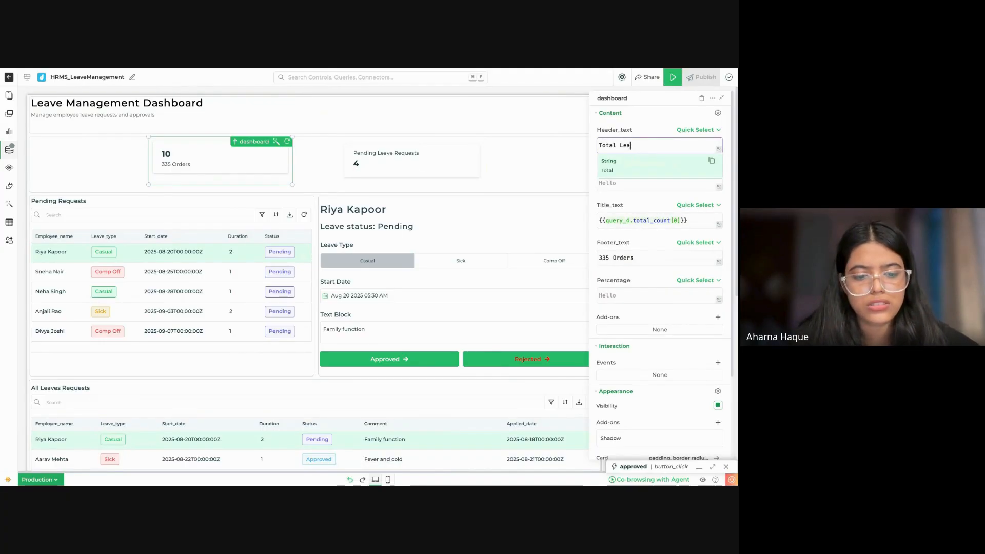
pyautogui.write('ve Requests')
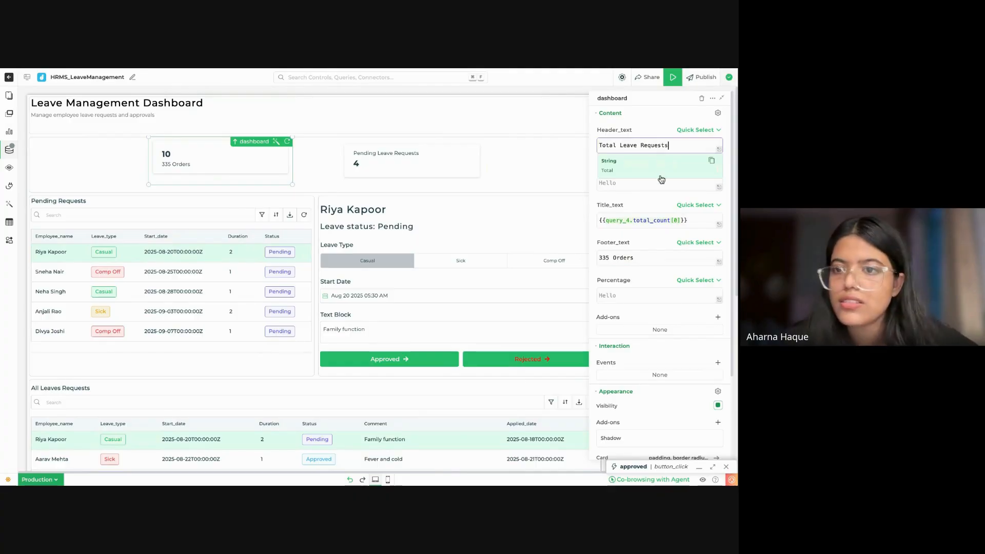
pyautogui.click(654, 262)
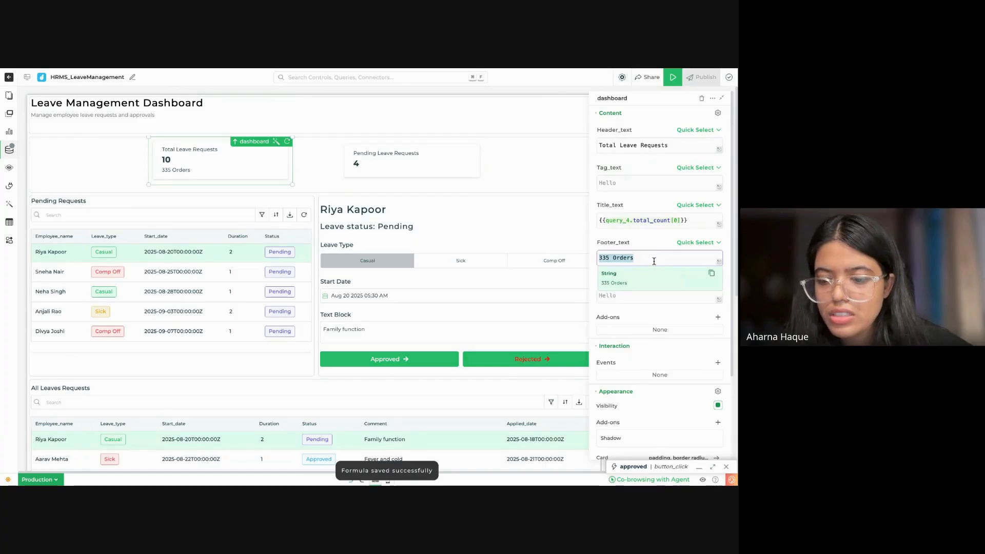
pyautogui.click(386, 153)
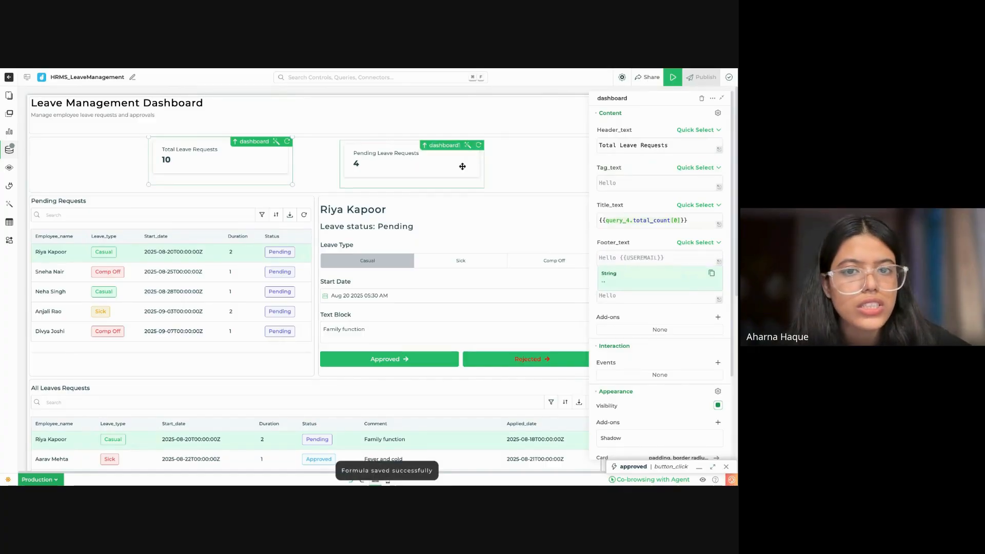
# Step: Move the Total Leave Requests card down level with the Pending Leave Requests card, and collapse the properties
pyautogui.click(543, 170)
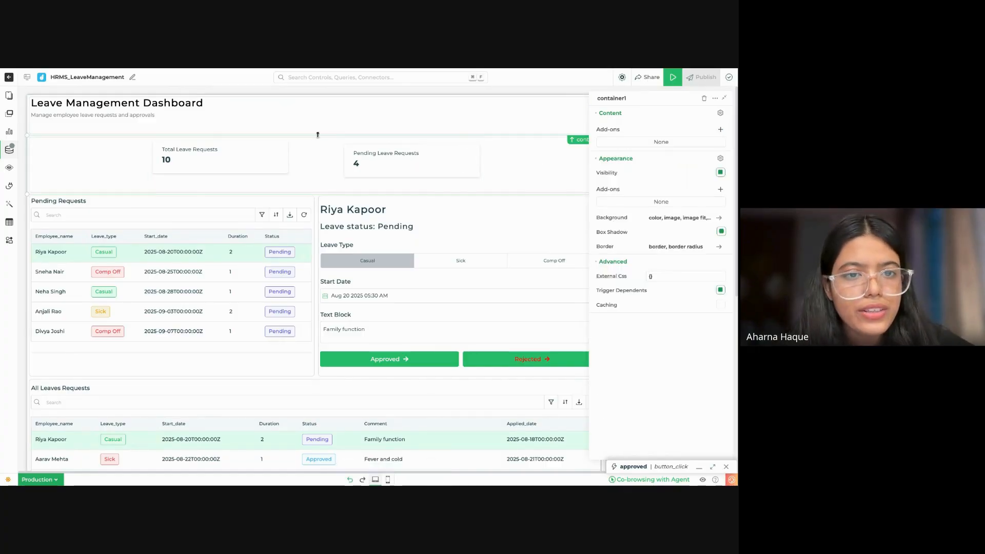
pyautogui.moveTo(263, 158); pyautogui.dragTo(262, 159)
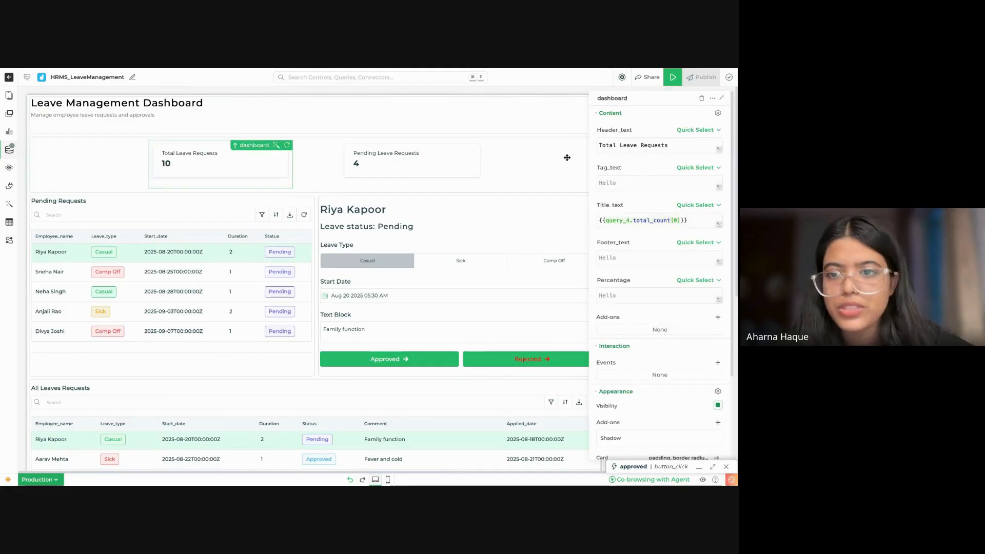
pyautogui.click(722, 97)
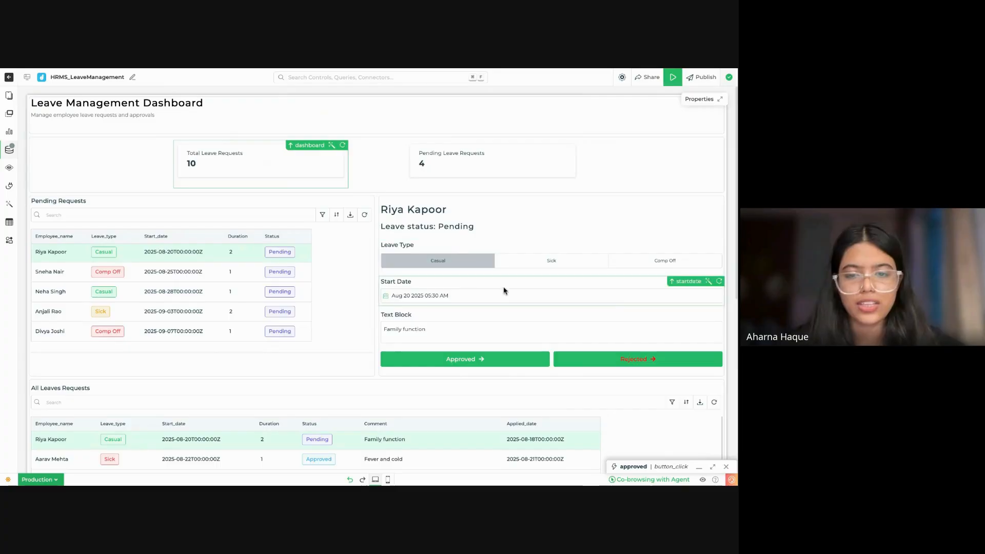
# Step: Preview the app, select the pending Comp Off request starting 2025-08-25, and approve it
pyautogui.scroll(-3, 527, 302)
pyautogui.scroll(1, 526, 301)
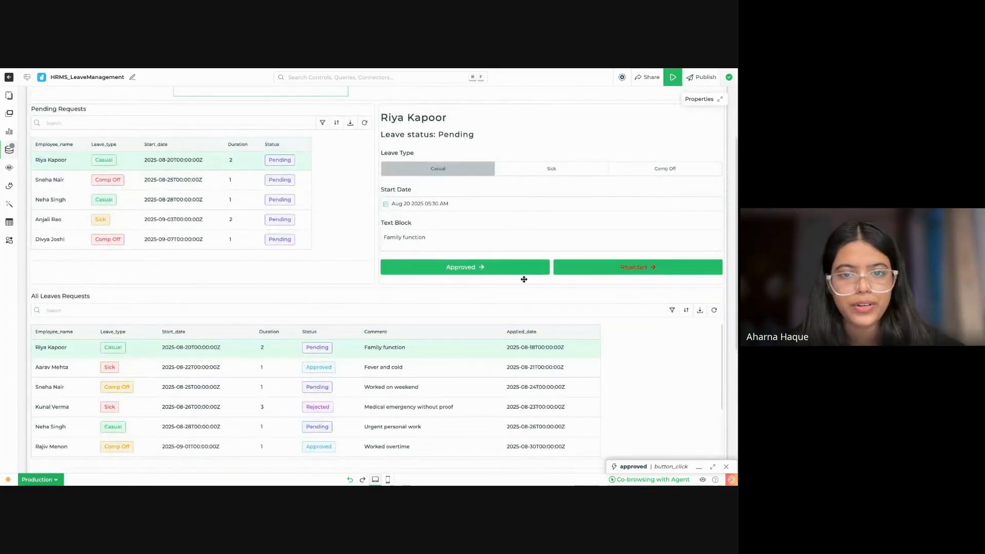
pyautogui.scroll(2, 596, 192)
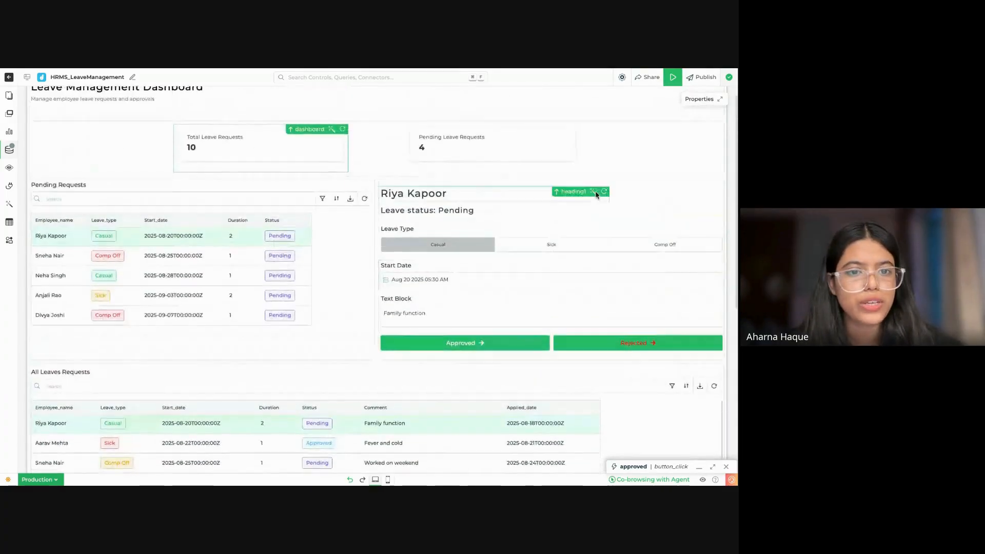
pyautogui.click(673, 77)
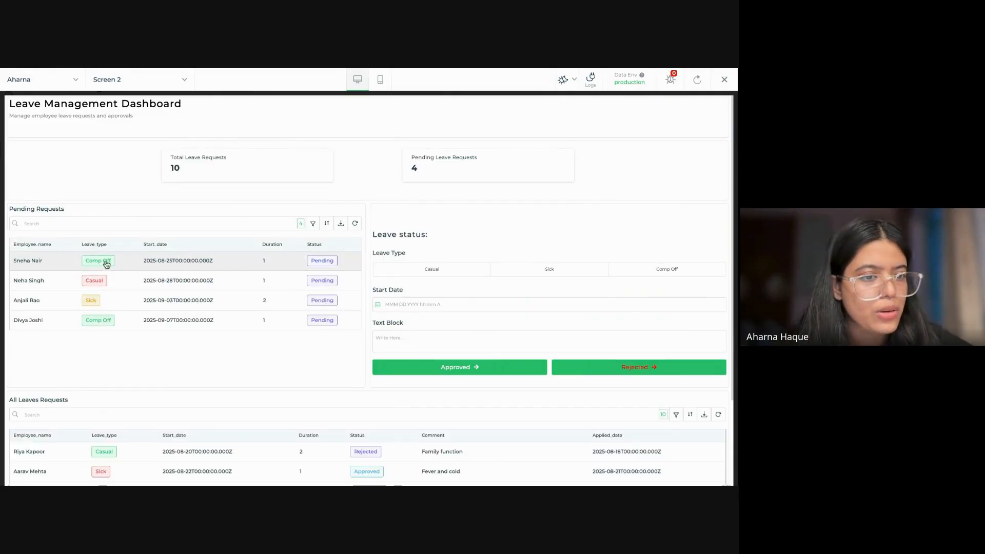
pyautogui.click(204, 263)
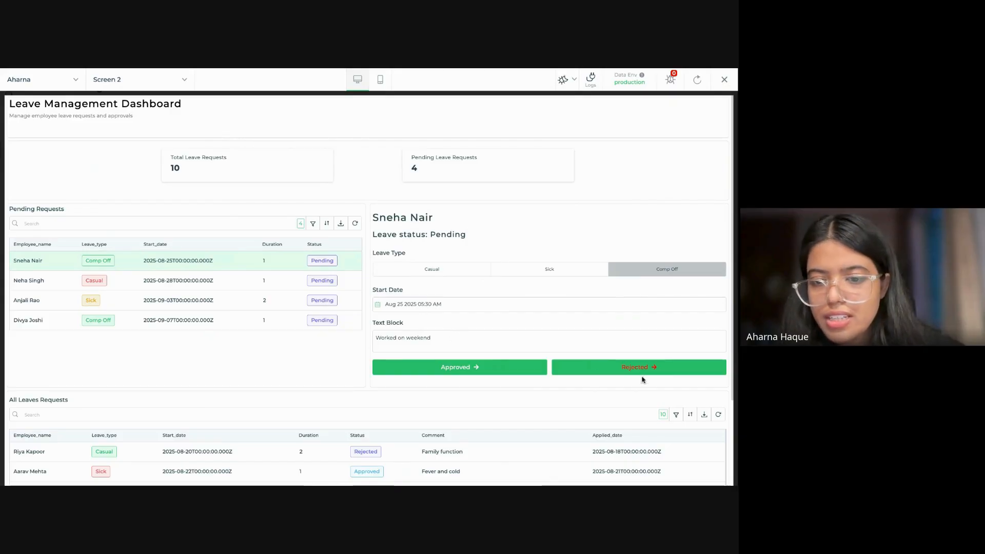
pyautogui.click(512, 371)
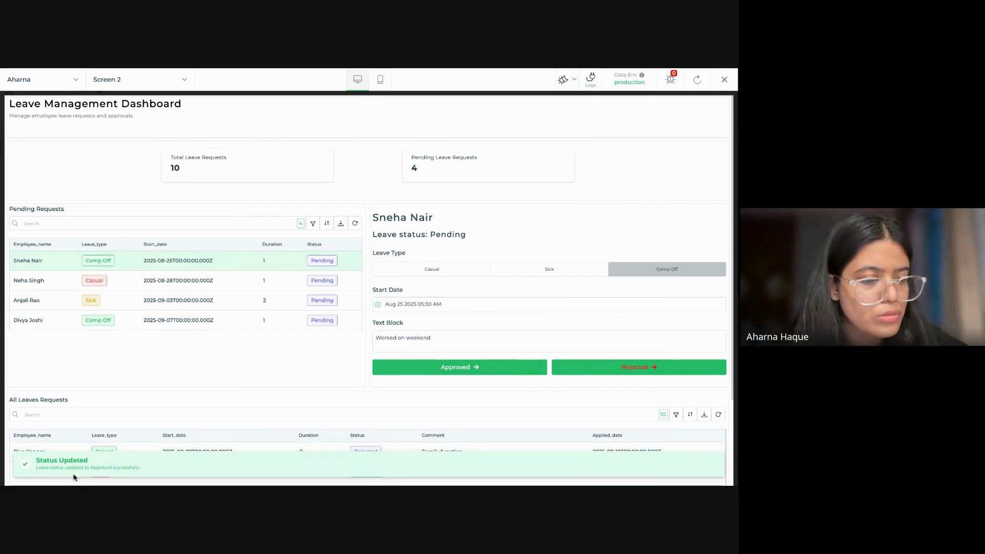
# Step: Refresh the Pending Requests and All Leaves Requests tables to check the approved request's status
pyautogui.scroll(-4, 446, 338)
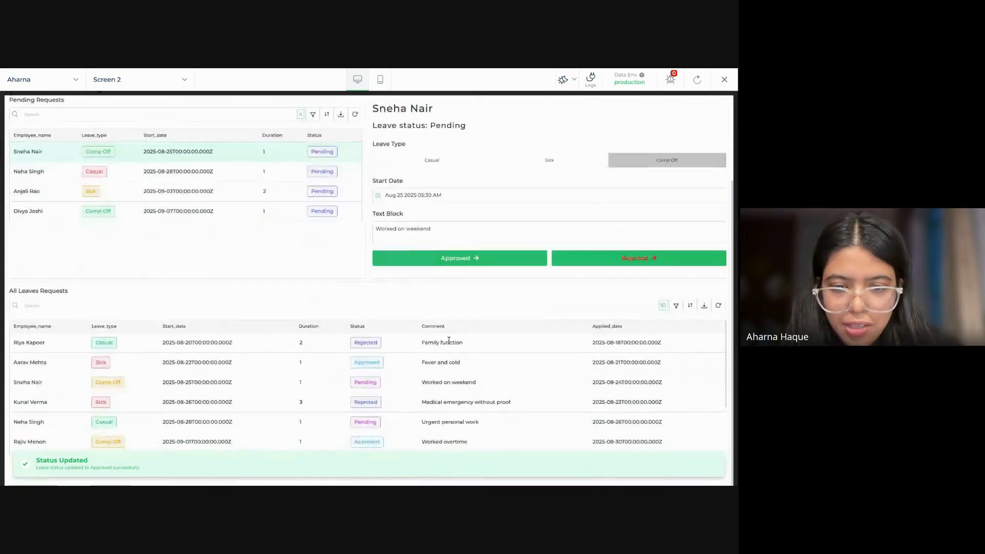
pyautogui.click(354, 114)
pyautogui.scroll(5, 282, 212)
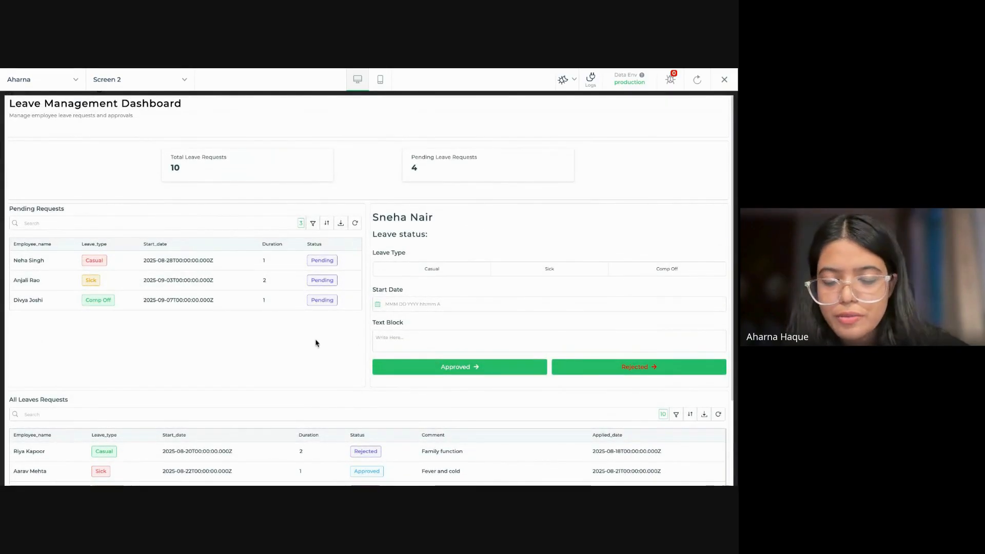
pyautogui.scroll(-4, 321, 338)
pyautogui.click(718, 305)
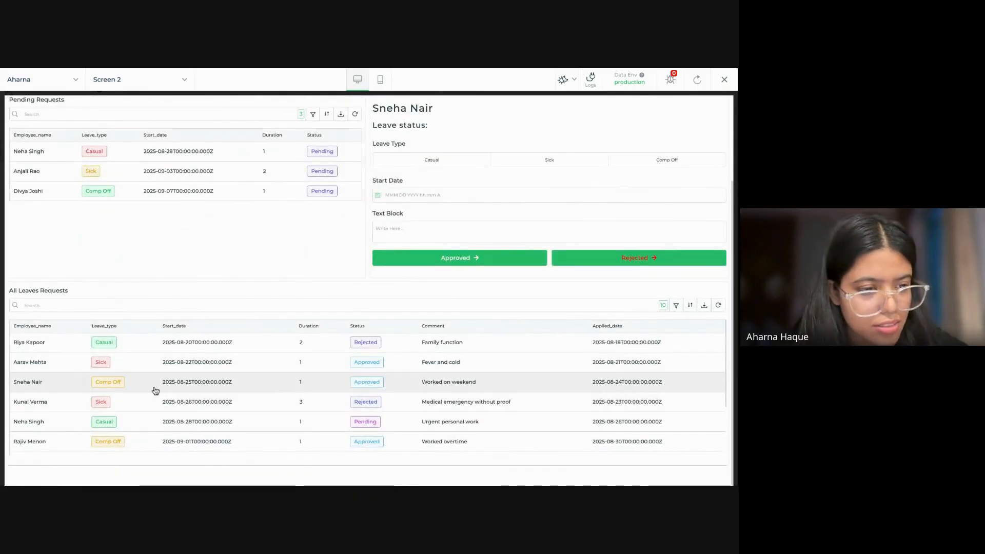
# Step: Reload the preview to check the Pending Leave Requests card's count, and return to the editor
pyautogui.scroll(4, 365, 384)
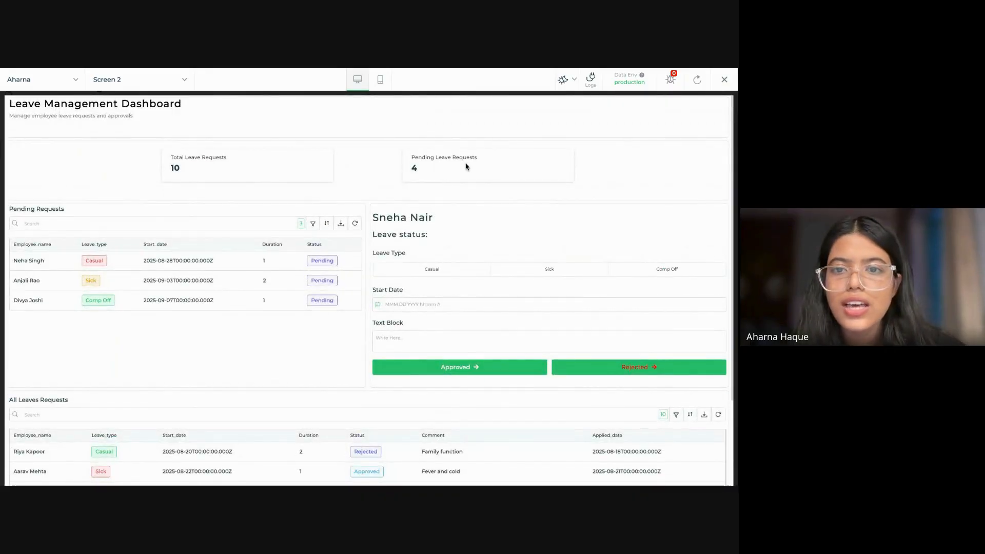
pyautogui.click(704, 78)
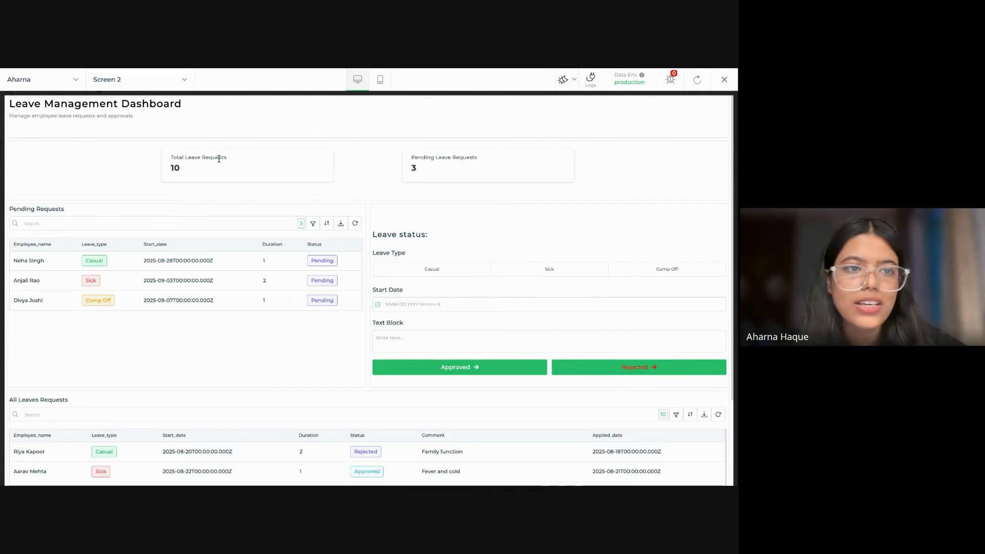
pyautogui.click(724, 82)
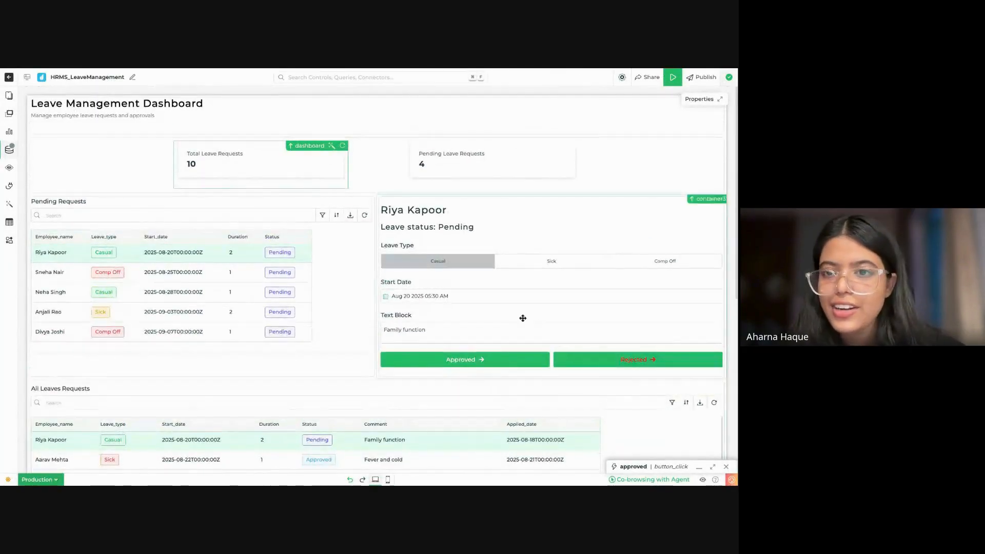
# Step: Set the app's default light theme to GauravTheme and save the themes configuration
pyautogui.click(622, 77)
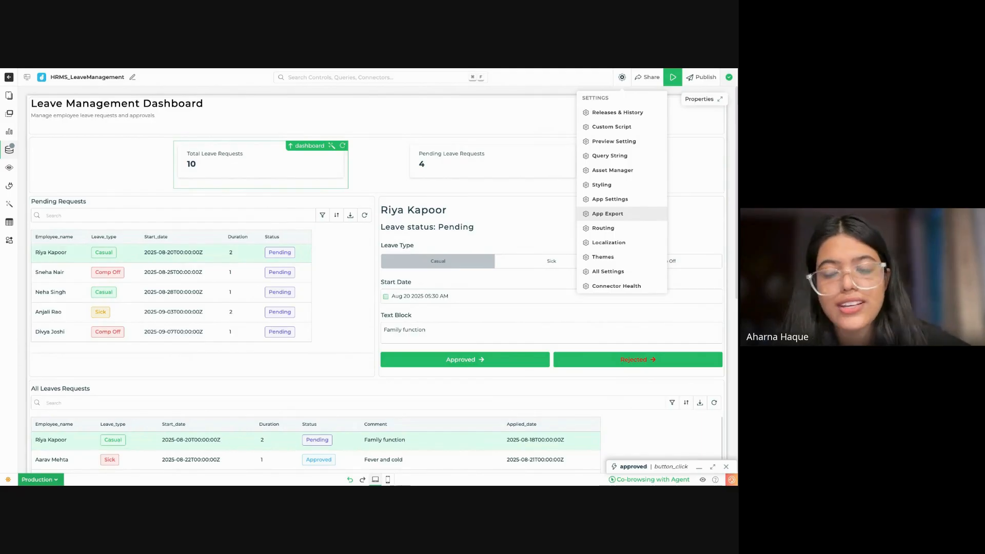
pyautogui.click(601, 257)
pyautogui.click(491, 220)
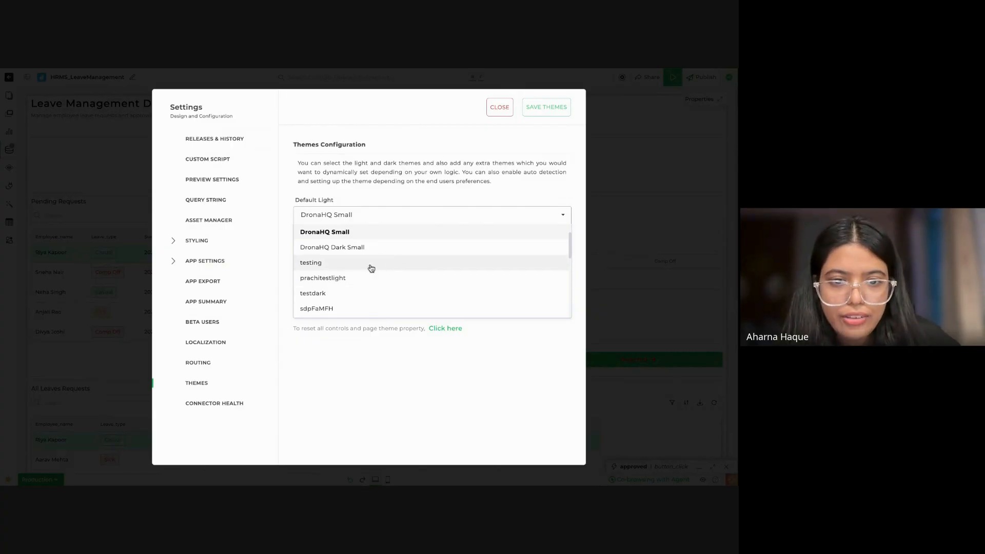
pyautogui.scroll(-2, 371, 269)
pyautogui.scroll(1, 371, 268)
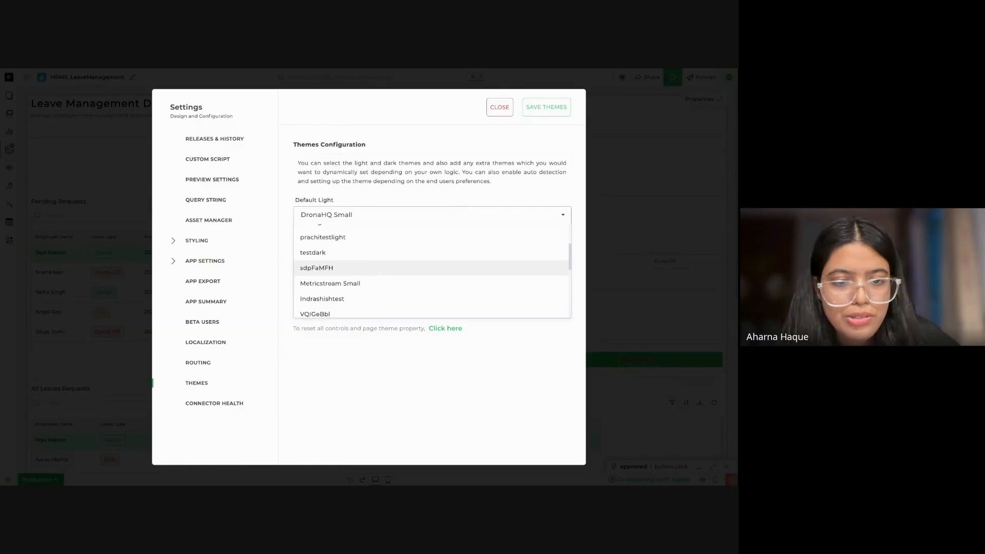
pyautogui.scroll(2, 371, 268)
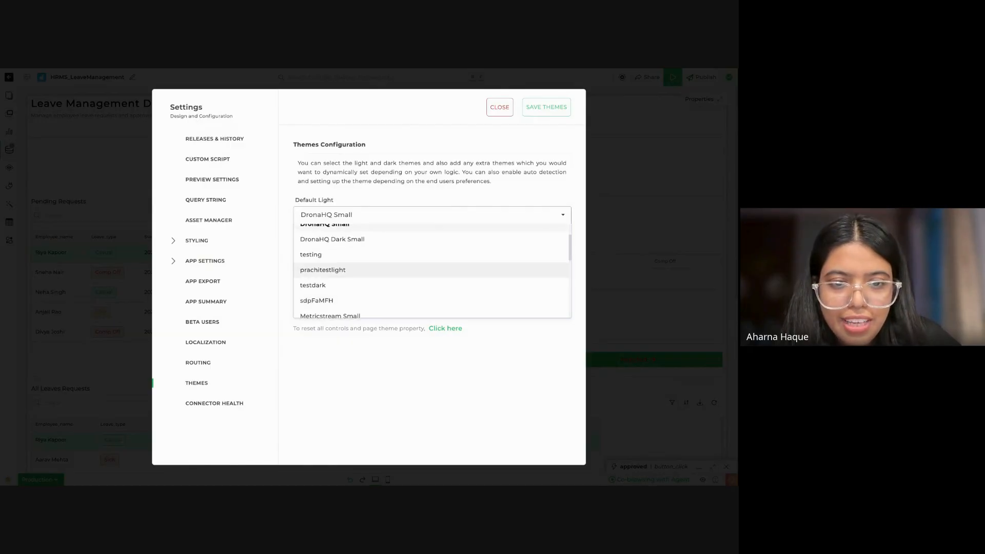
pyautogui.scroll(-4, 371, 268)
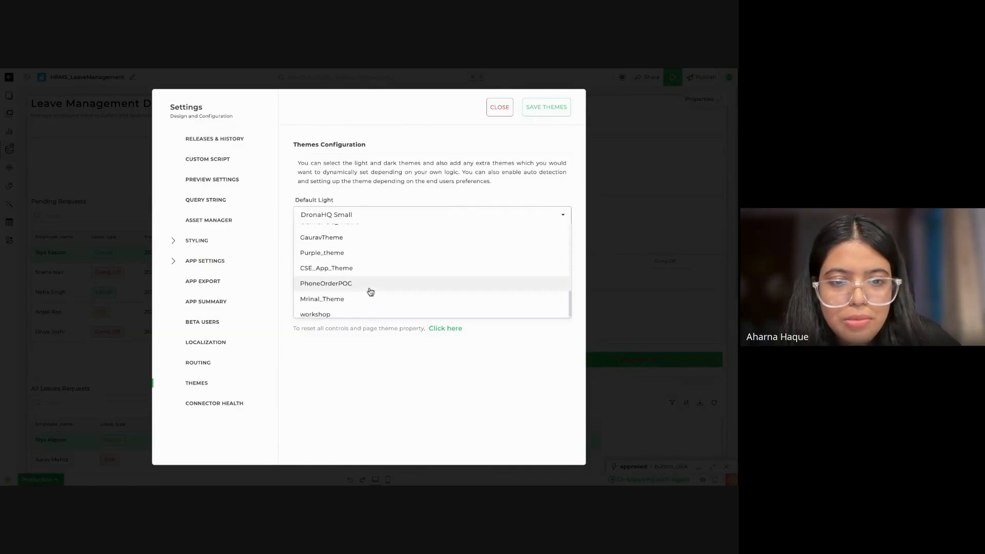
pyautogui.scroll(-1, 367, 271)
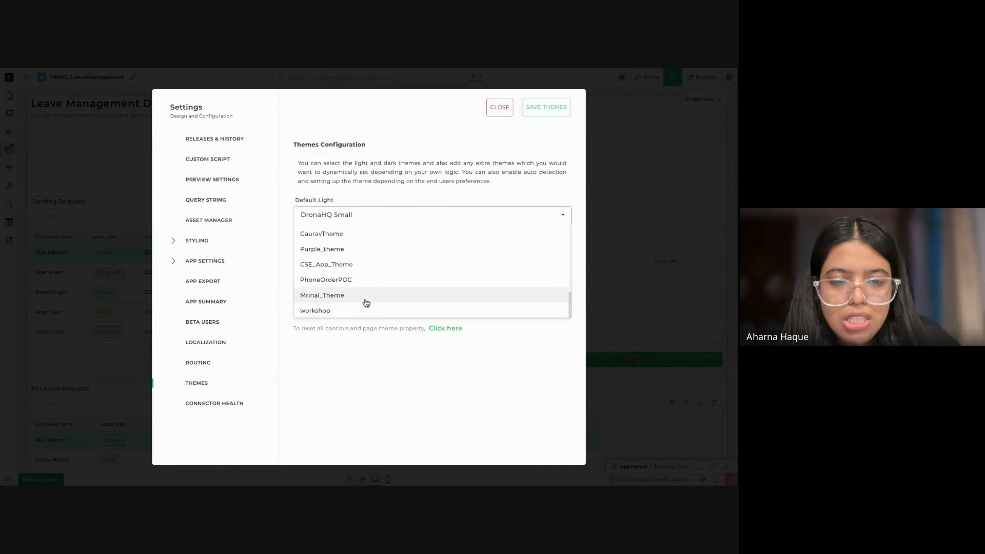
pyautogui.scroll(2, 371, 255)
pyautogui.click(371, 255)
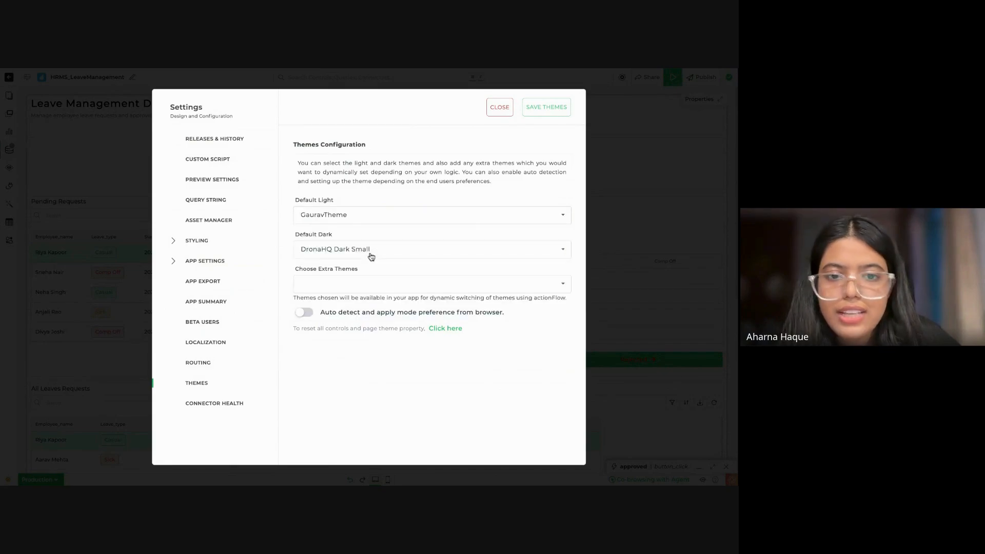
pyautogui.click(553, 109)
pyautogui.click(368, 313)
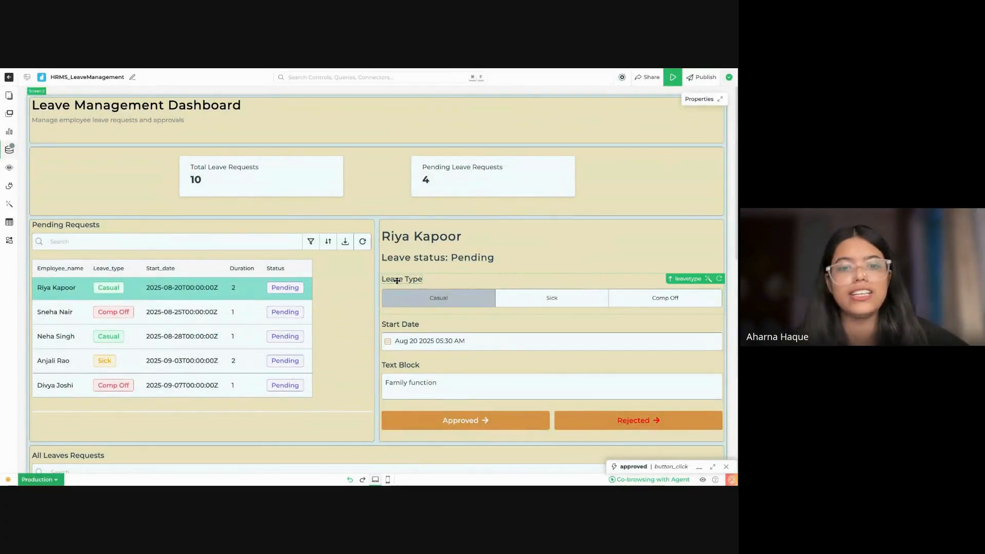
# Step: Look over the themed dashboard, and change the app's default light theme to shibam01
pyautogui.scroll(-5, 440, 283)
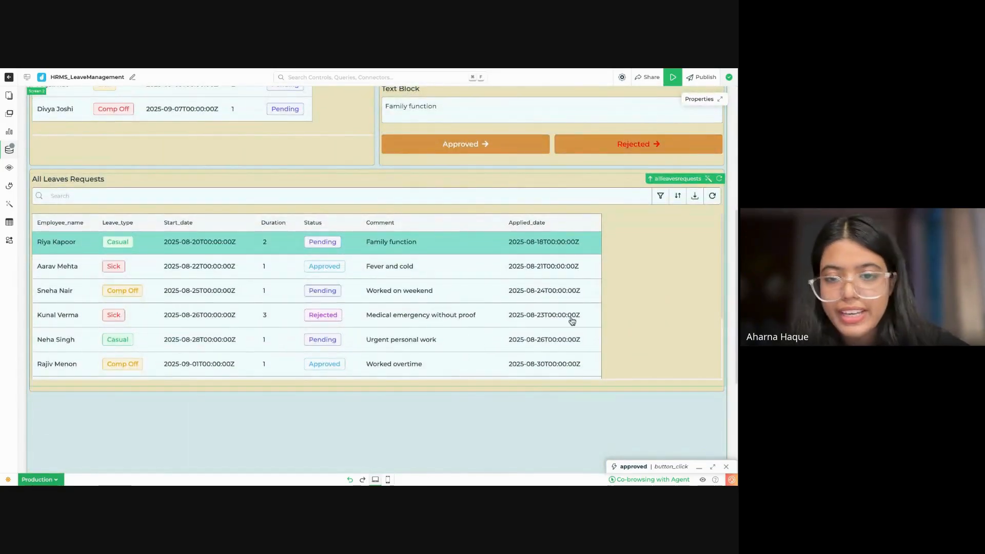
pyautogui.scroll(5, 572, 321)
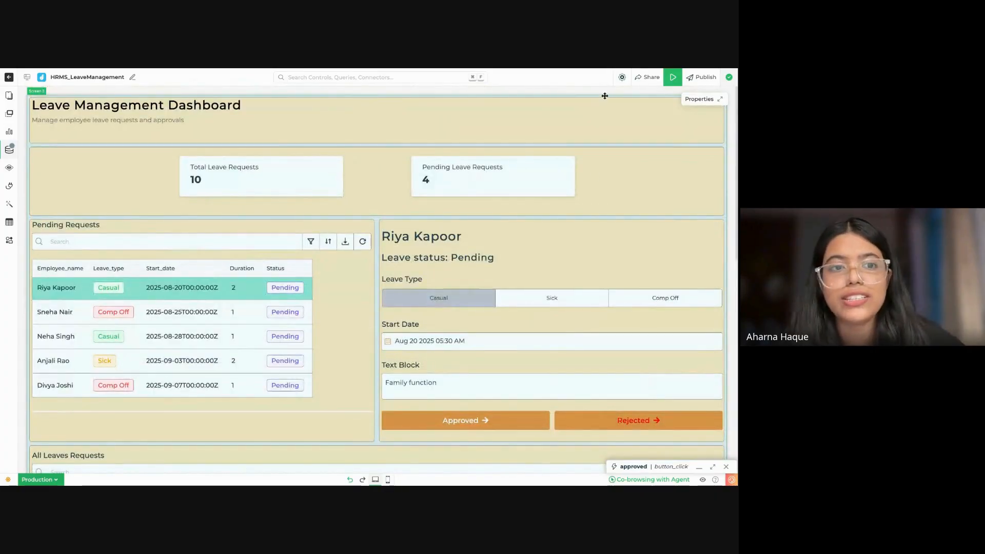
pyautogui.click(621, 79)
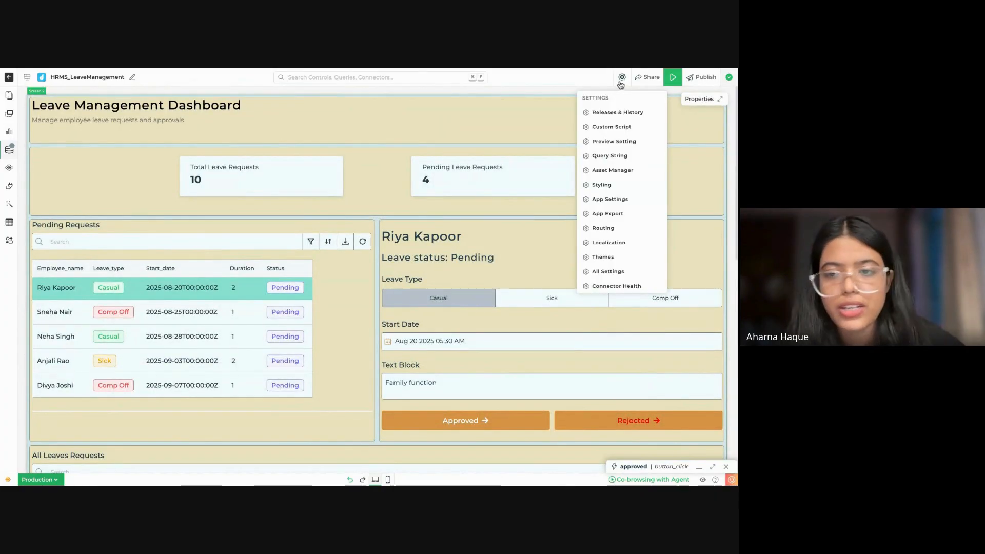
pyautogui.click(605, 257)
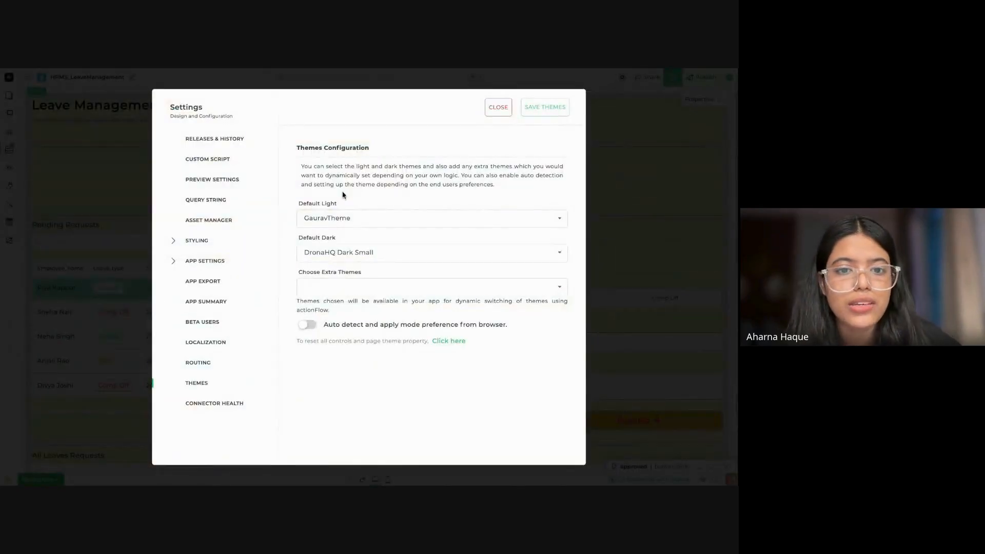
pyautogui.click(347, 220)
pyautogui.scroll(5, 363, 295)
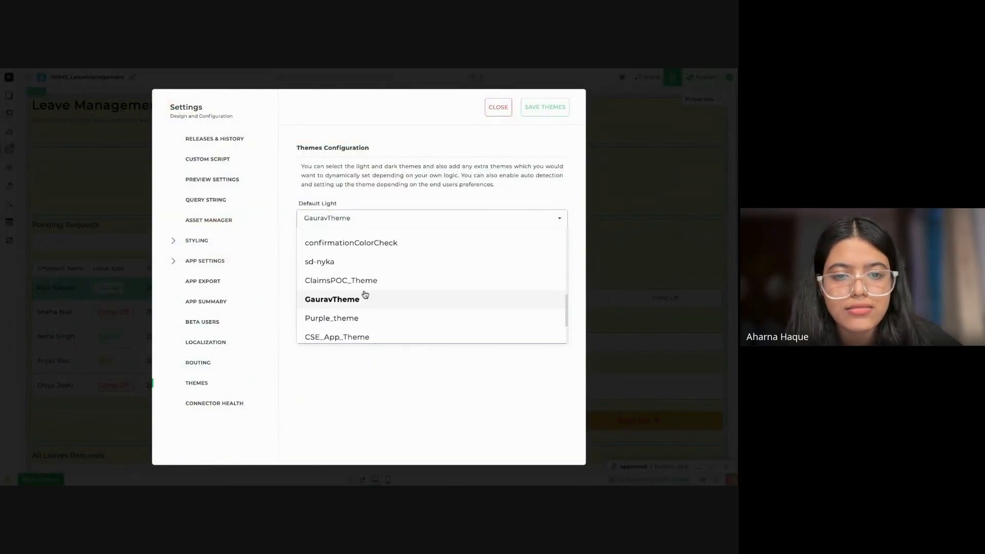
pyautogui.scroll(-1, 376, 256)
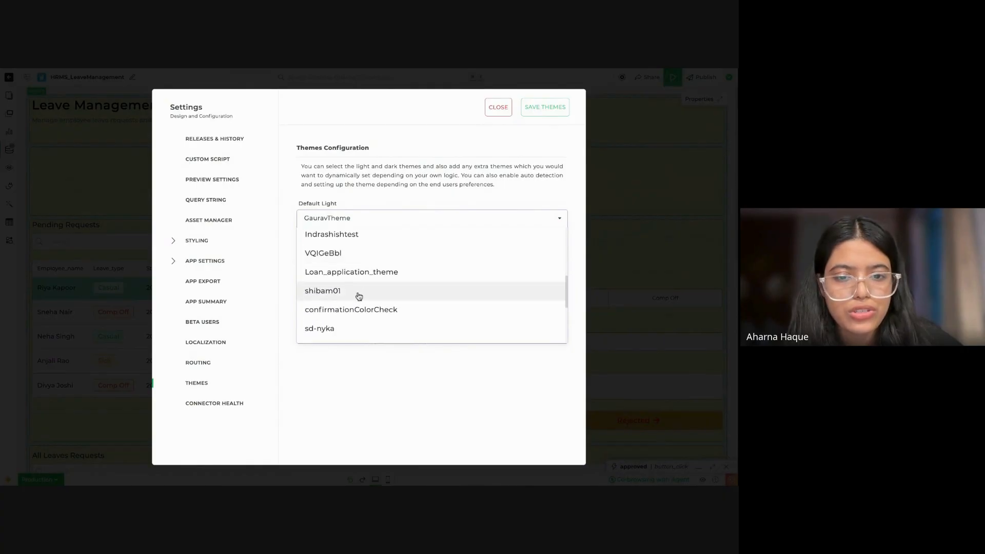
pyautogui.click(358, 292)
# Step: Set the default dark theme to DronaHQ Dark and save the themes configuration
pyautogui.click(403, 252)
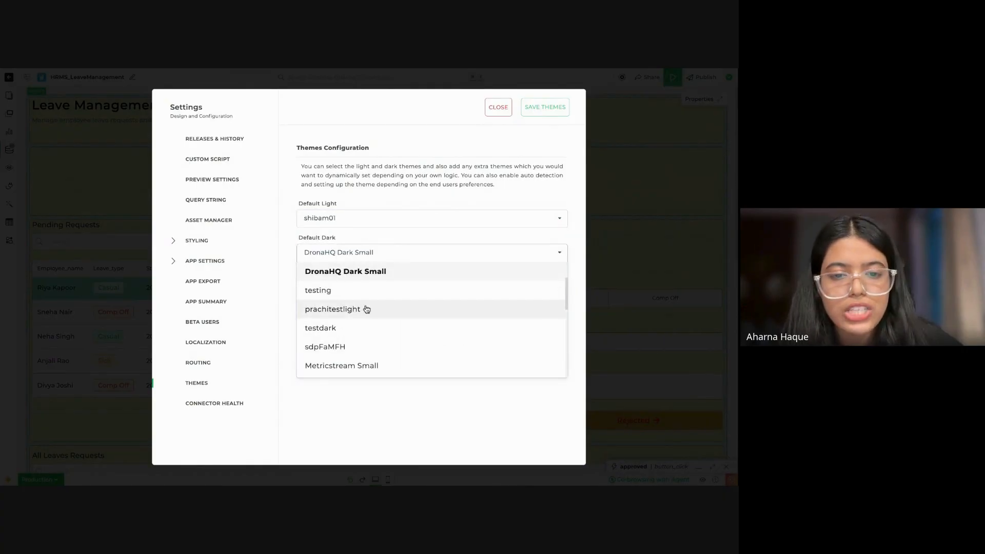
pyautogui.scroll(-6, 381, 357)
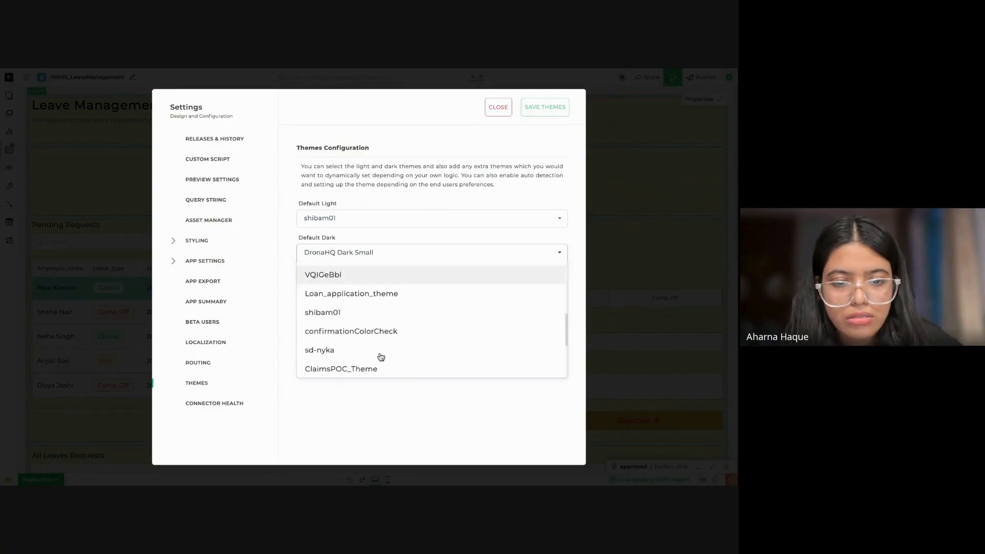
pyautogui.scroll(6, 380, 356)
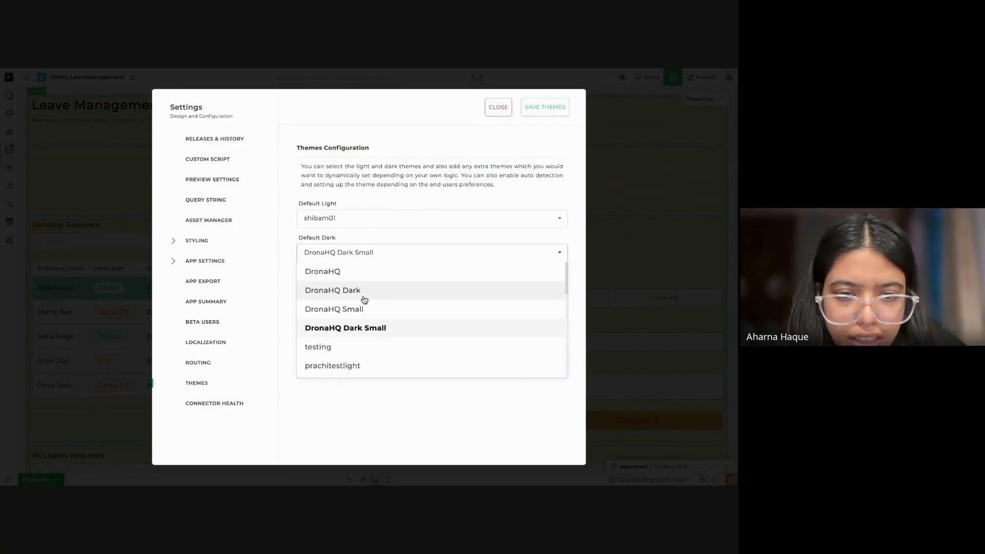
pyautogui.click(365, 298)
pyautogui.click(364, 298)
pyautogui.click(552, 109)
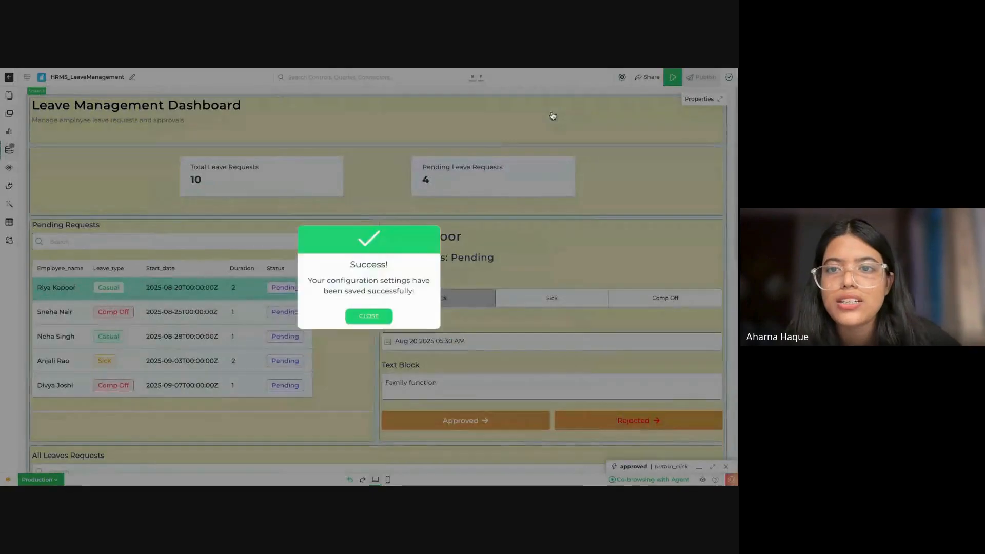
pyautogui.click(368, 316)
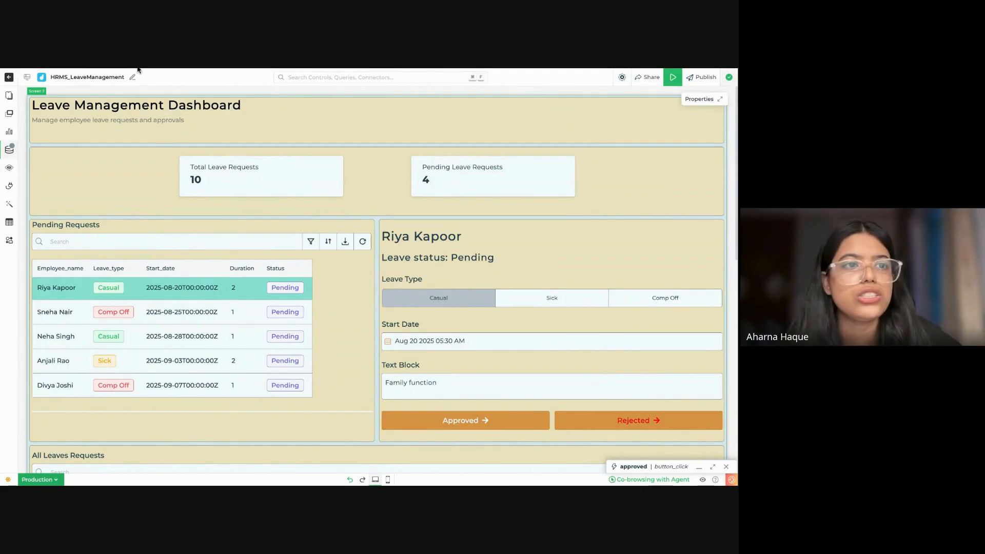
# Step: Examine the dashboard's cards, tables and request details in the newly applied light theme
pyautogui.click(671, 77)
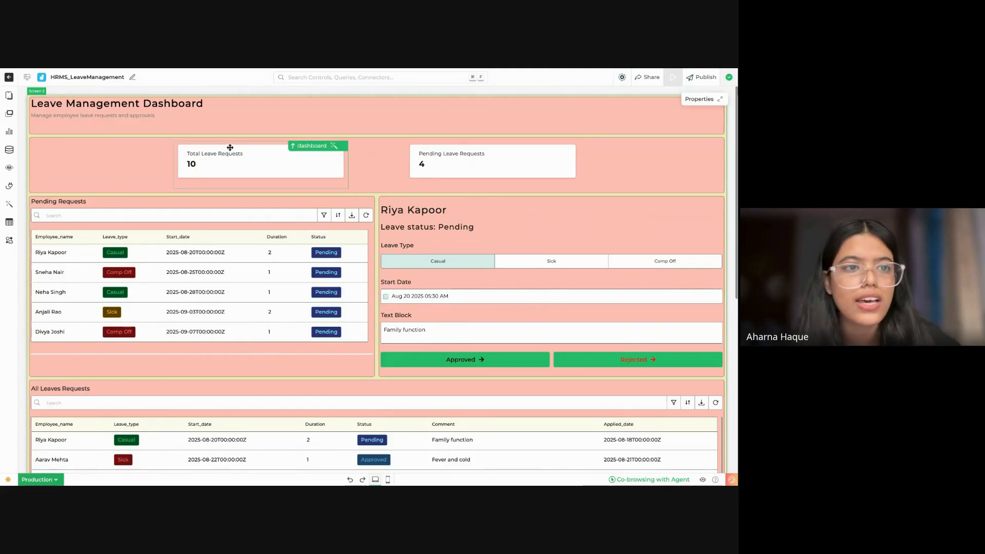
pyautogui.scroll(-3, 433, 394)
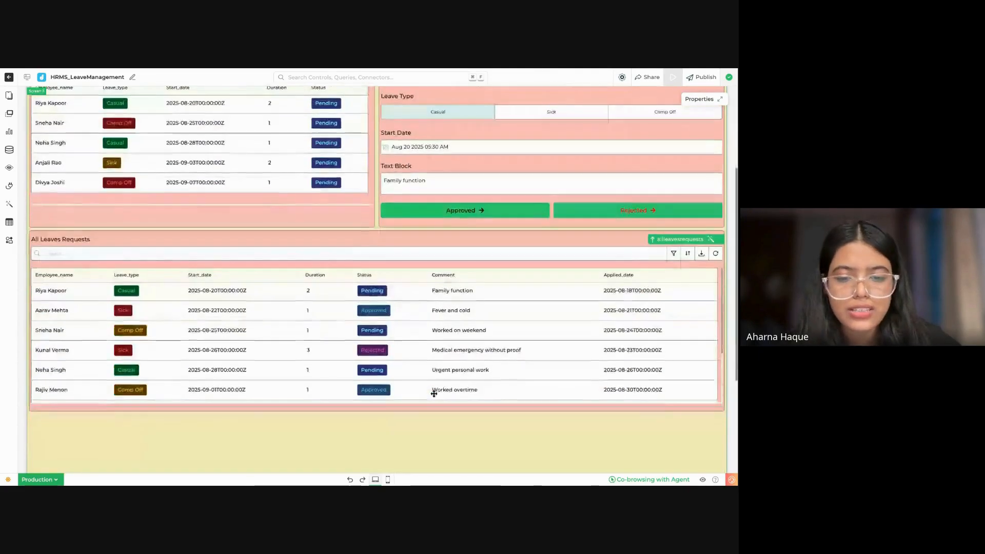
pyautogui.scroll(3, 433, 394)
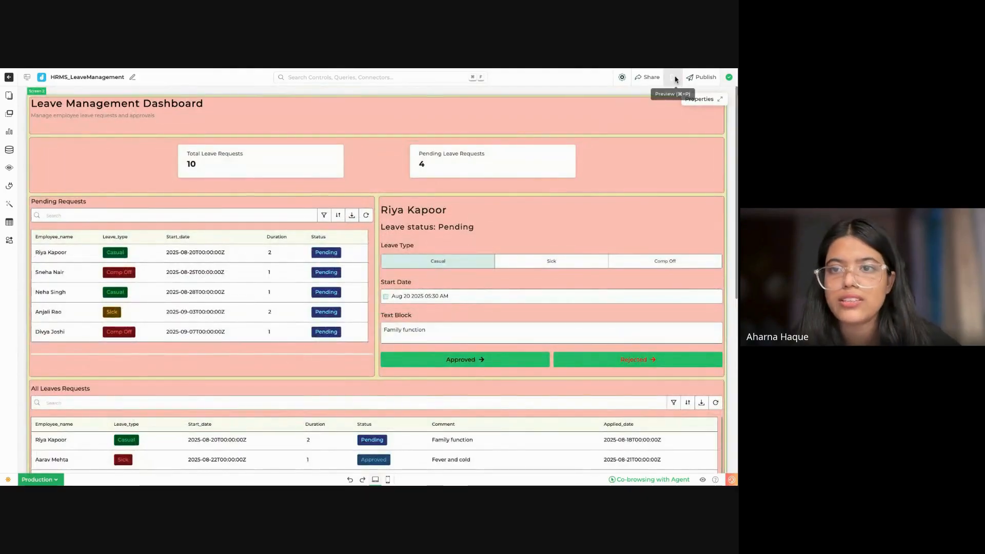
pyautogui.scroll(-2, 521, 248)
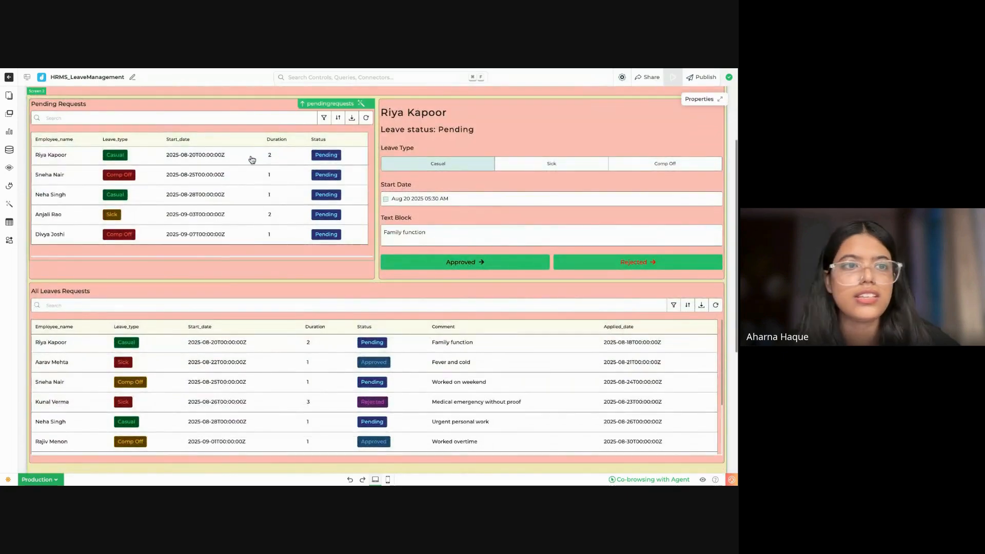
pyautogui.scroll(2, 253, 158)
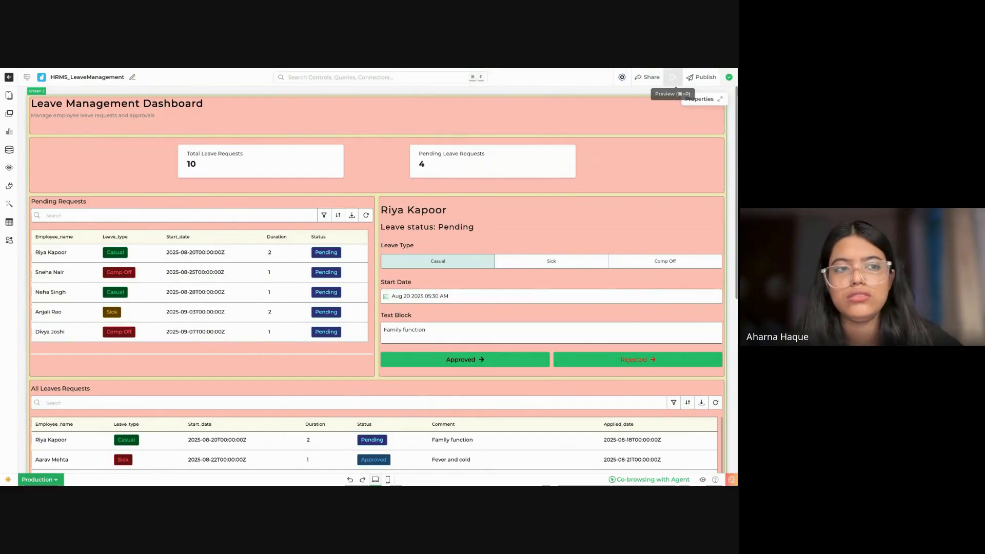
pyautogui.scroll(-1, 484, 260)
pyautogui.scroll(1, 484, 260)
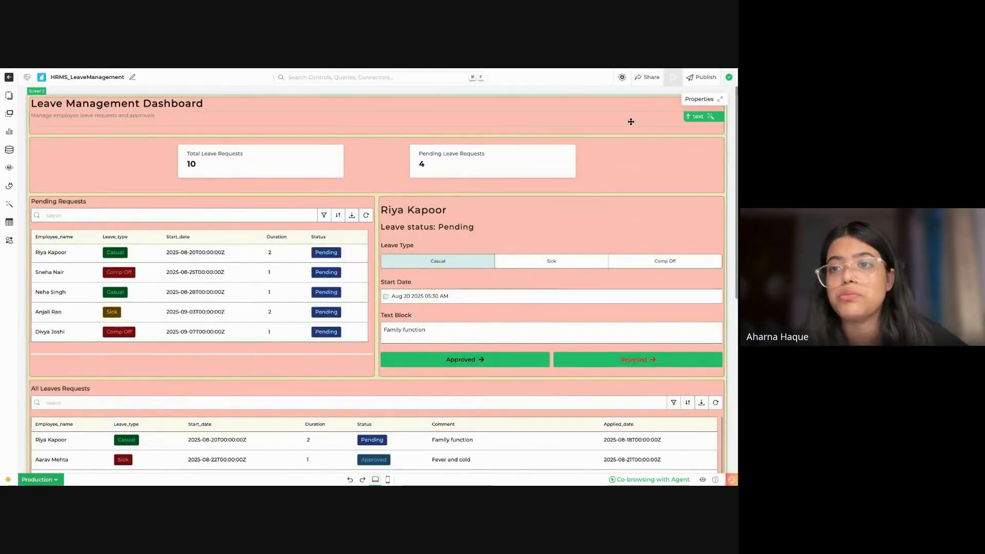
# Step: Switch the editor to dark mode and back to light mode to compare the dashboard's appearance in both themes
pyautogui.click(8, 480)
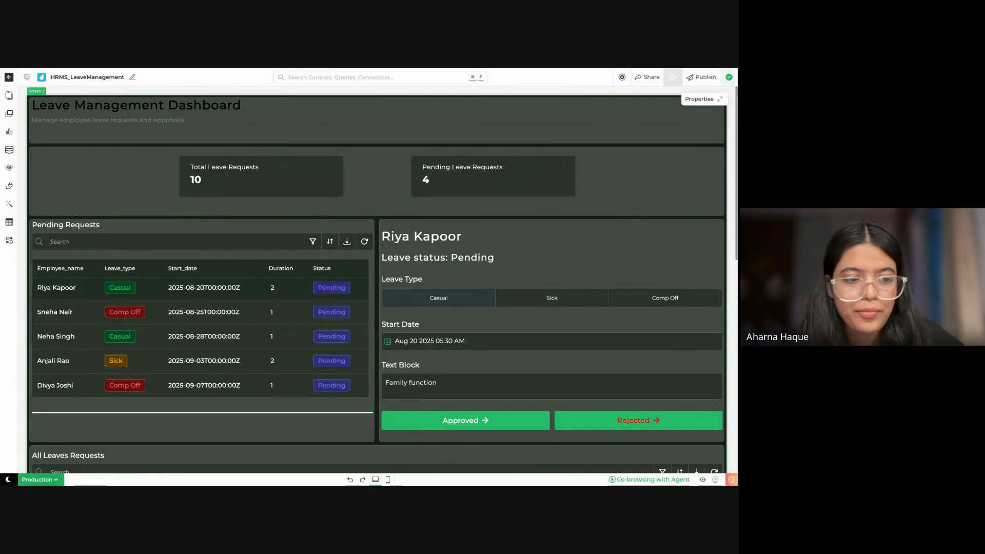
pyautogui.click(8, 479)
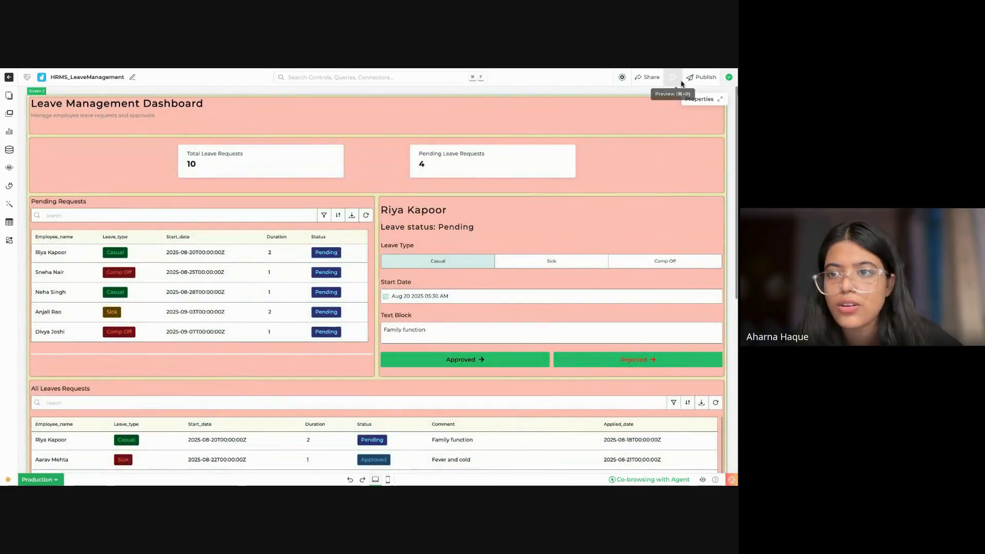
pyautogui.moveTo(622, 77)
pyautogui.scroll(-1, 544, 187)
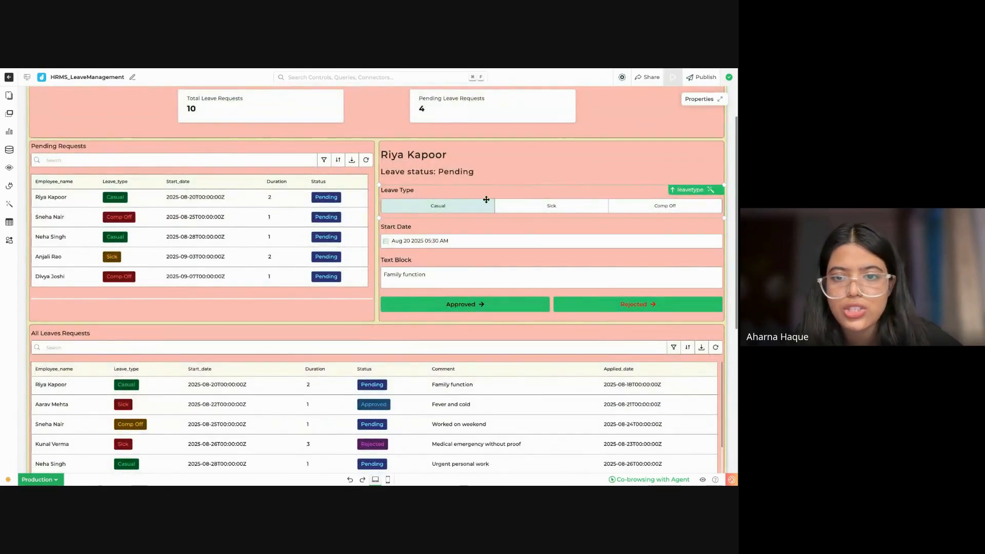
pyautogui.scroll(-4, 311, 269)
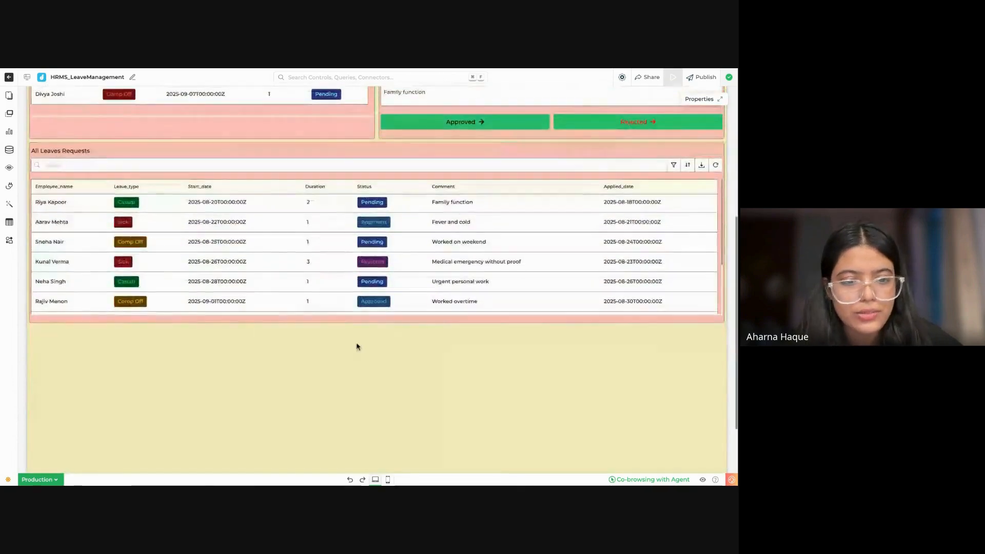
pyautogui.scroll(3, 298, 174)
pyautogui.scroll(2, 299, 174)
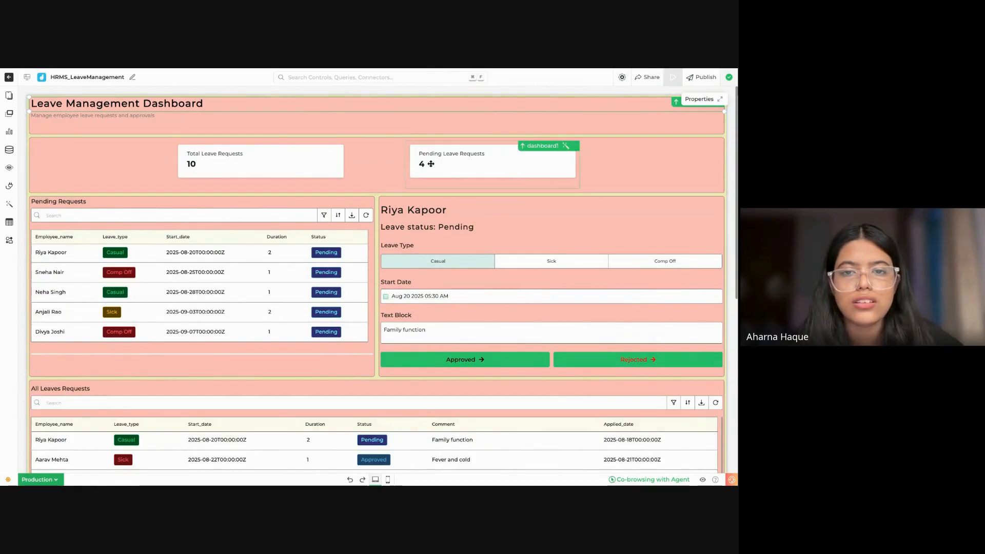
# Step: Move the Total Leave Requests card slightly down within its container and preview the app
pyautogui.moveTo(411, 168); pyautogui.dragTo(325, 165)
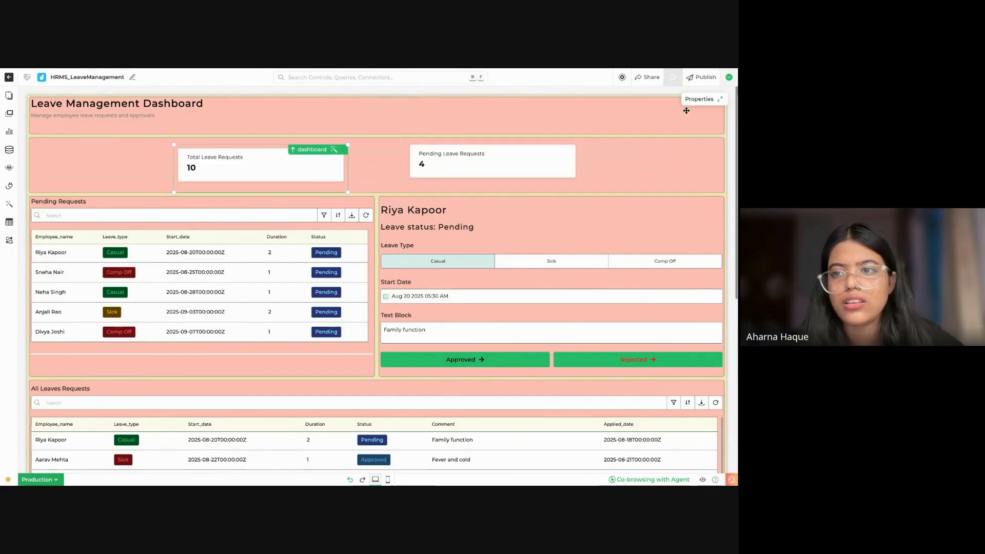
pyautogui.click(673, 78)
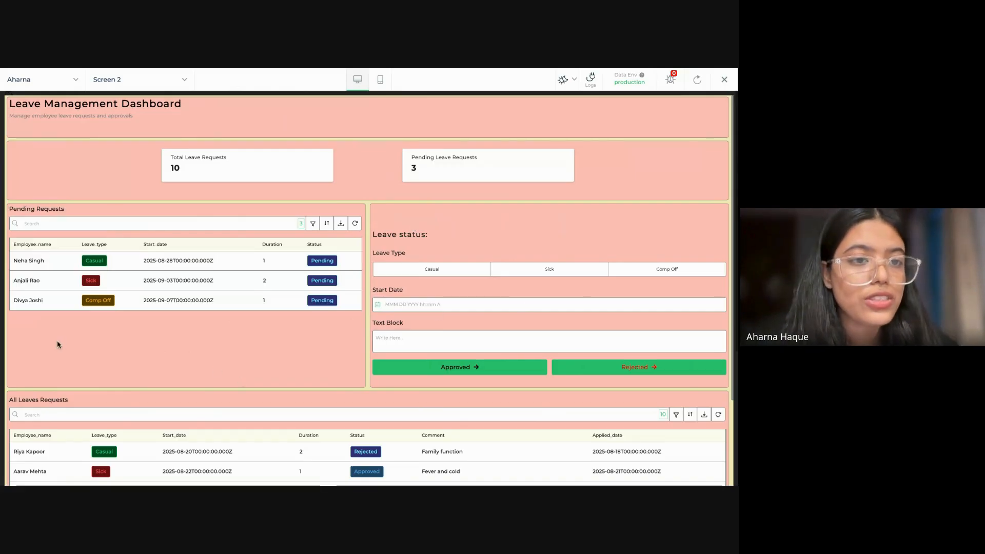
# Step: Examine which users and screens can be chosen for the app preview
pyautogui.click(61, 87)
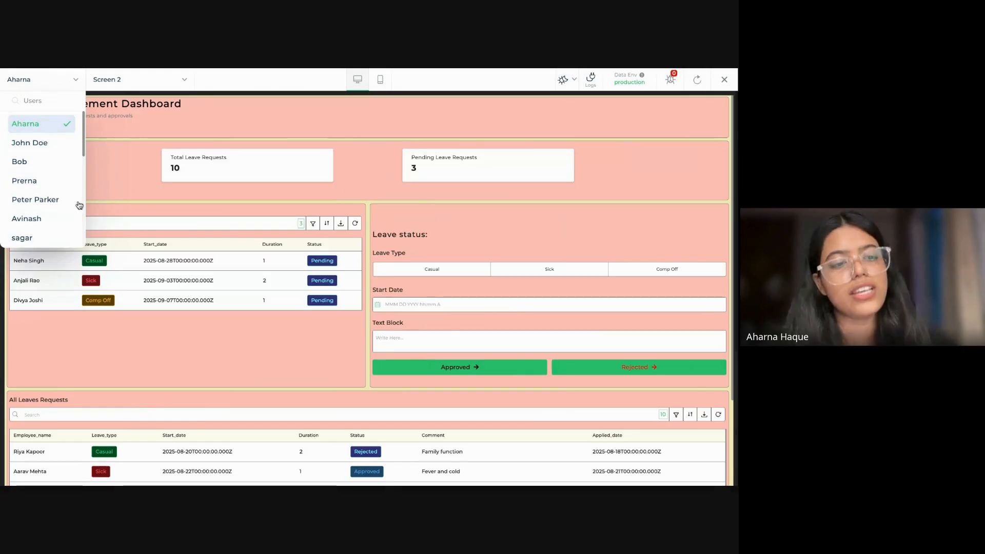
pyautogui.scroll(-3, 53, 213)
pyautogui.scroll(2, 53, 216)
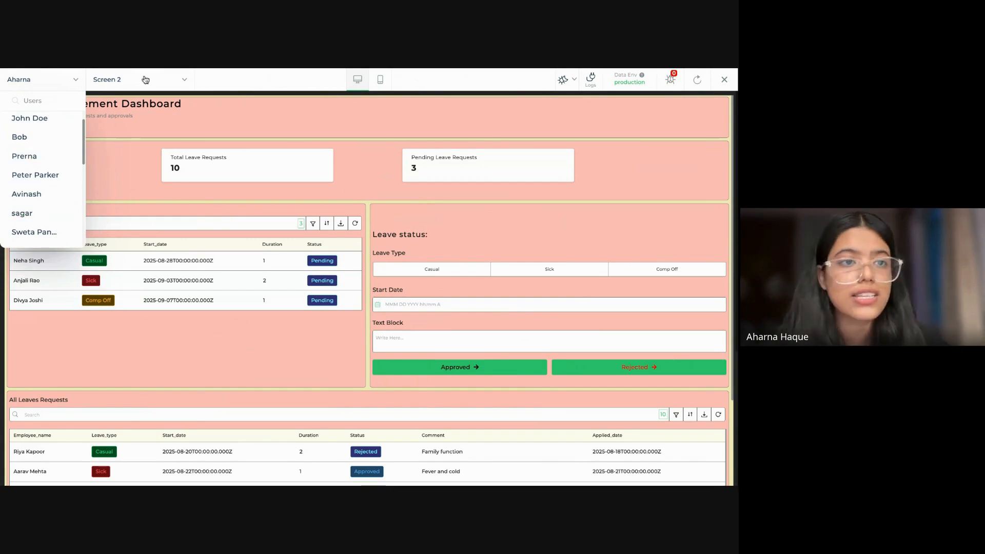
pyautogui.click(98, 80)
pyautogui.click(123, 79)
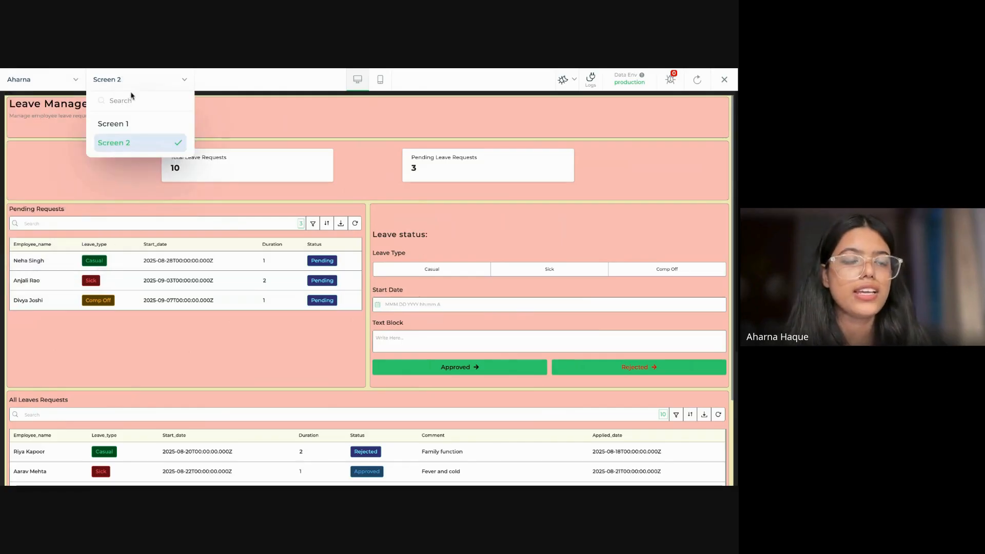
# Step: Switch the app preview to Screen 1 and back to Screen 2 to compare both screens
pyautogui.click(139, 128)
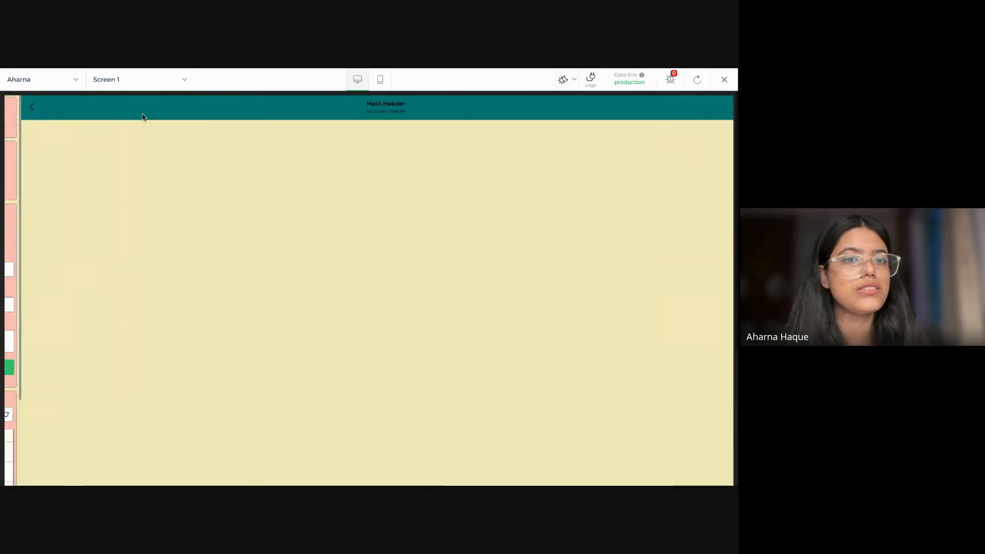
pyautogui.click(169, 81)
pyautogui.click(154, 142)
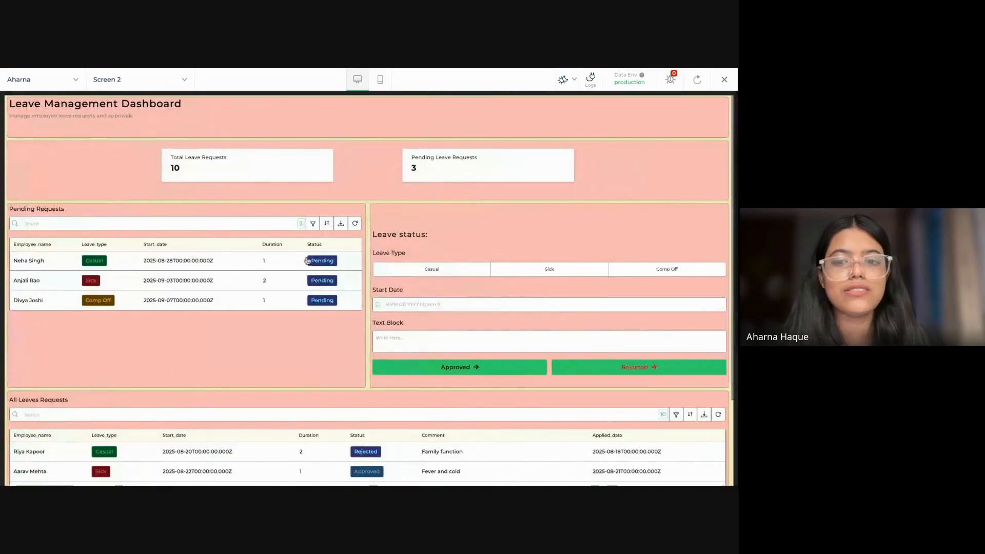
pyautogui.scroll(-3, 356, 325)
pyautogui.scroll(3, 356, 327)
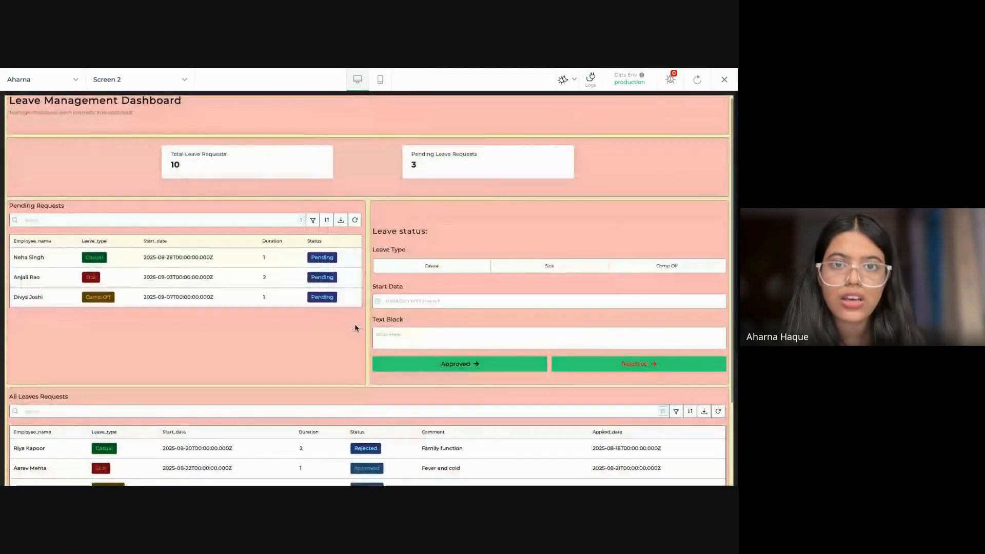
# Step: Check Screen 2's preview in the mobile layout and in the dark theme, returning to the desktop layout and light theme
pyautogui.click(374, 81)
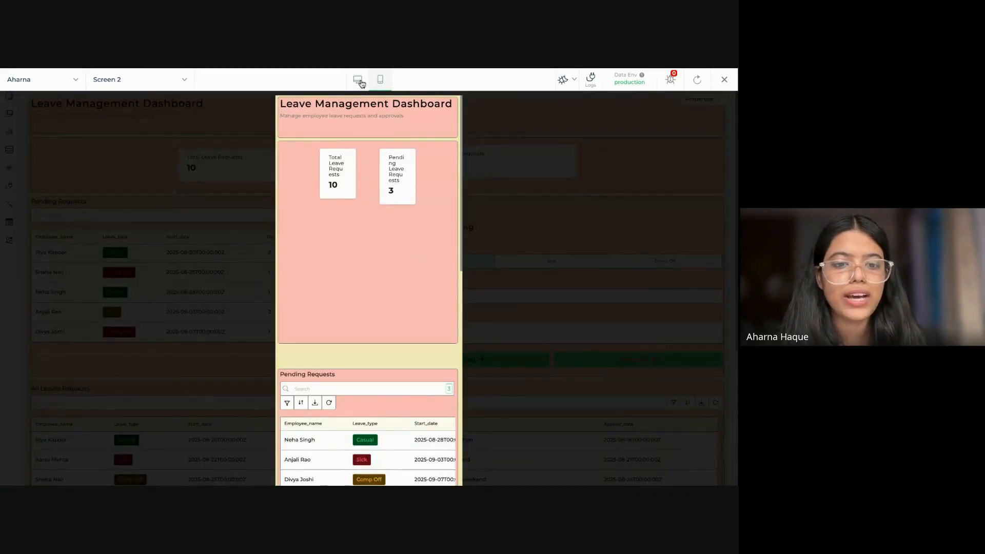
pyautogui.click(358, 80)
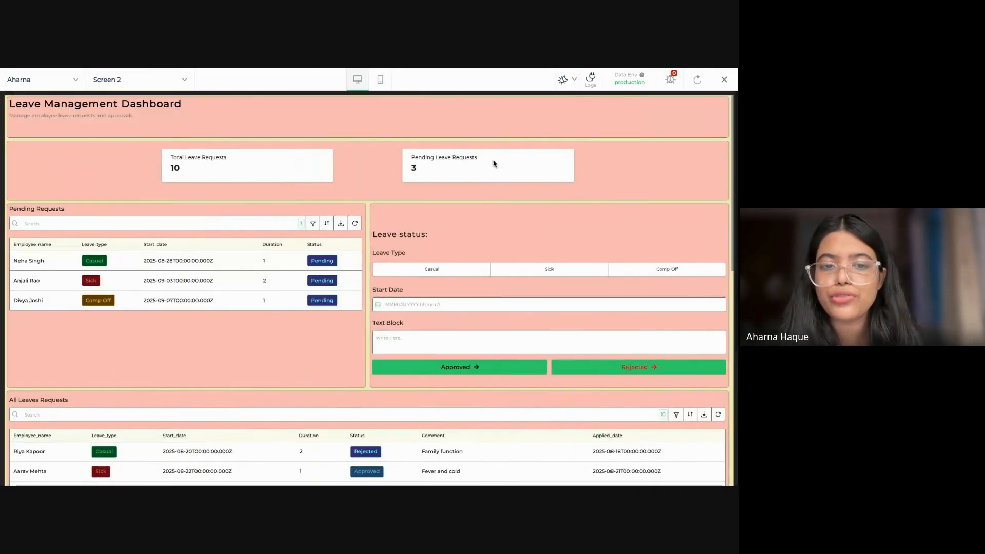
pyautogui.click(566, 80)
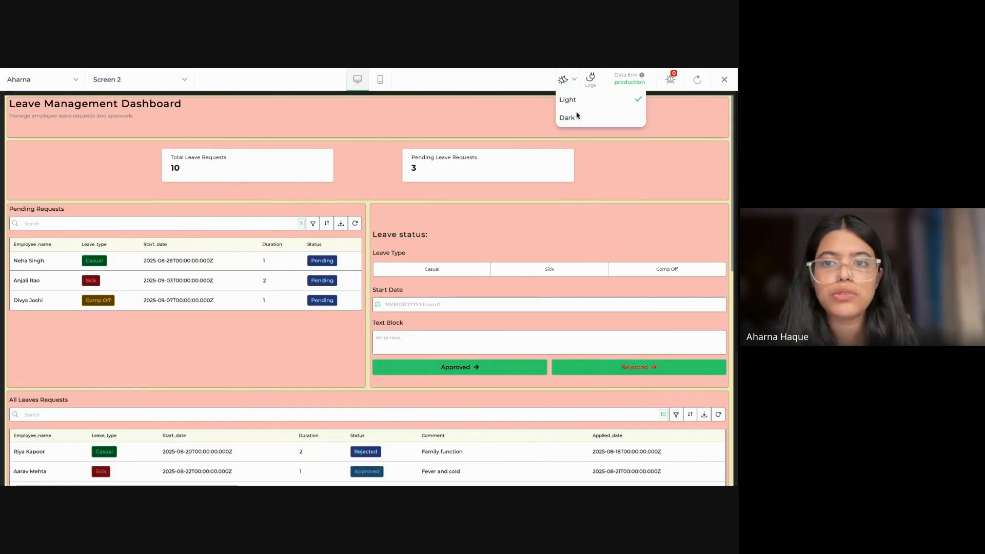
pyautogui.click(573, 118)
pyautogui.click(568, 82)
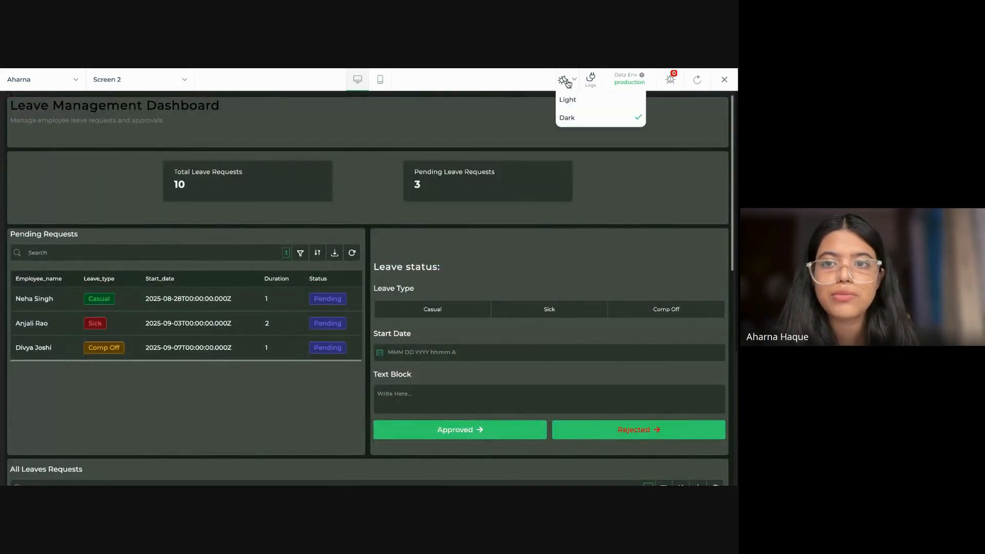
pyautogui.click(568, 100)
# Step: Inspect the request details of the DemoDB/query_4 call in the preview's logs and close the logs
pyautogui.click(591, 79)
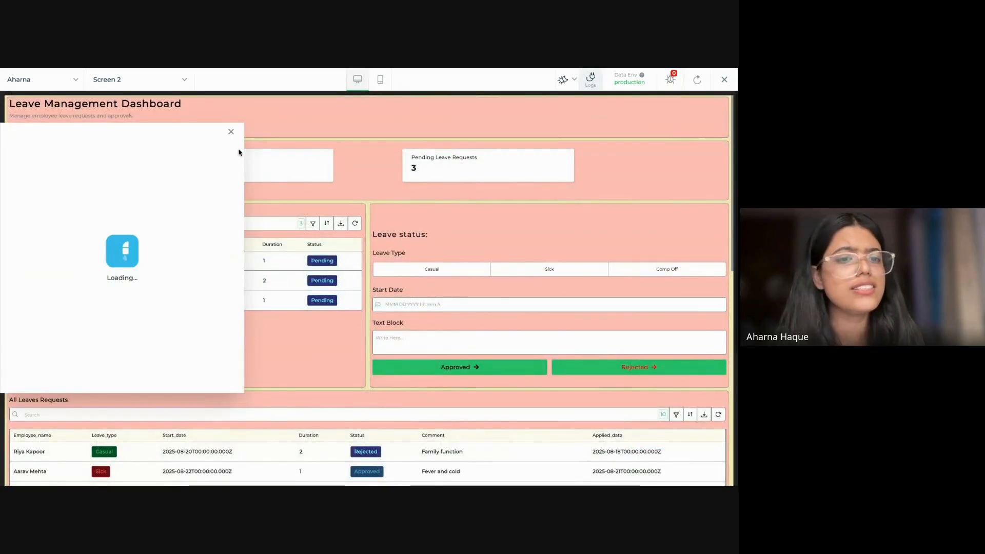
pyautogui.moveTo(221, 181)
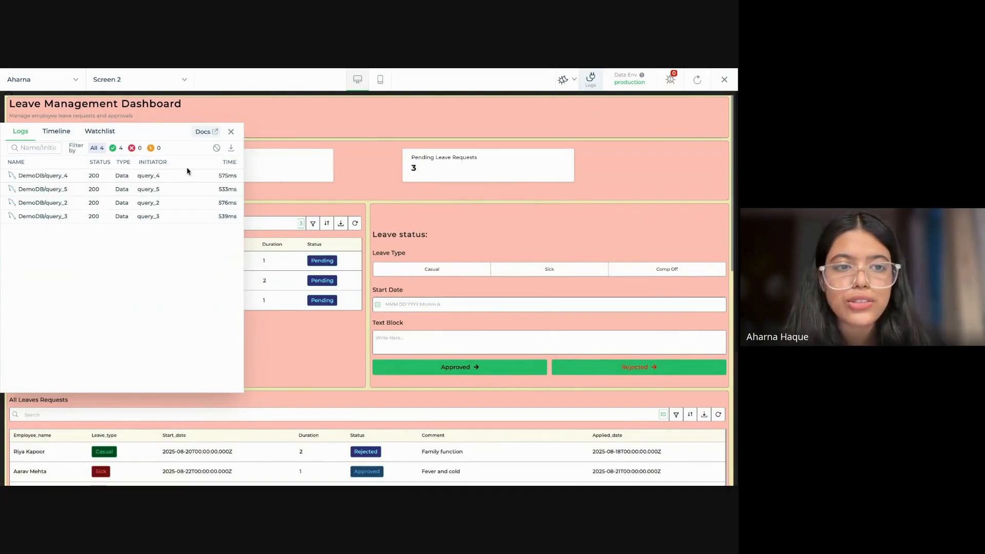
pyautogui.click(100, 178)
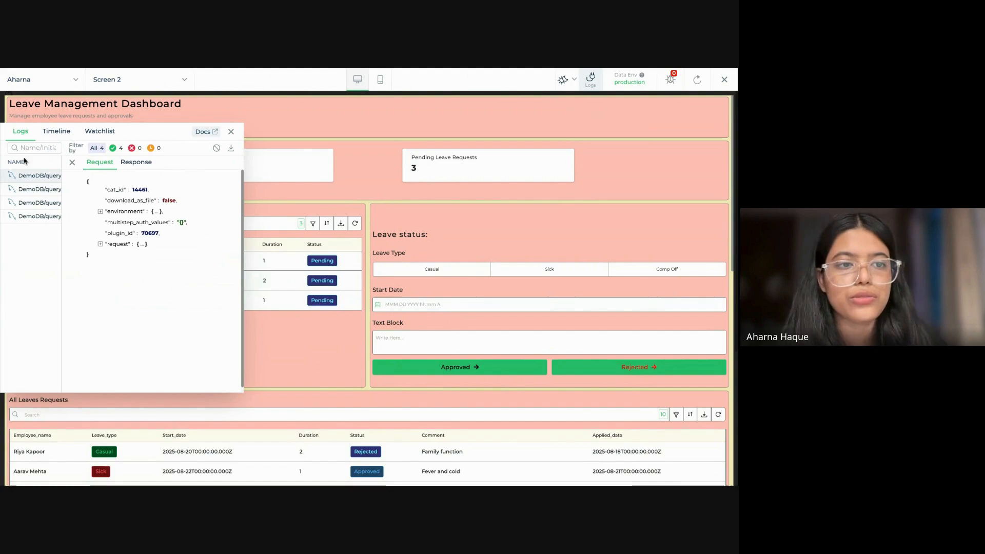
pyautogui.click(72, 162)
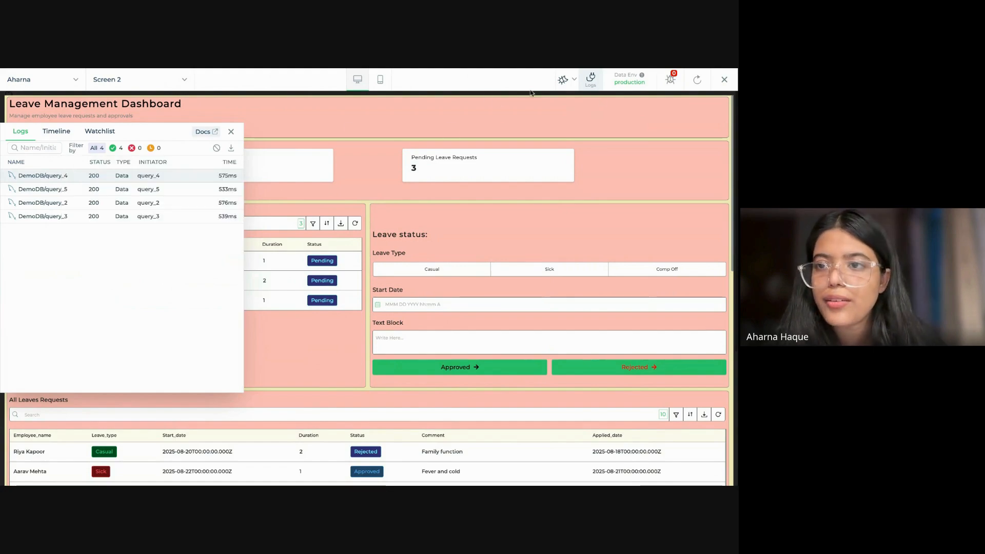
pyautogui.click(231, 132)
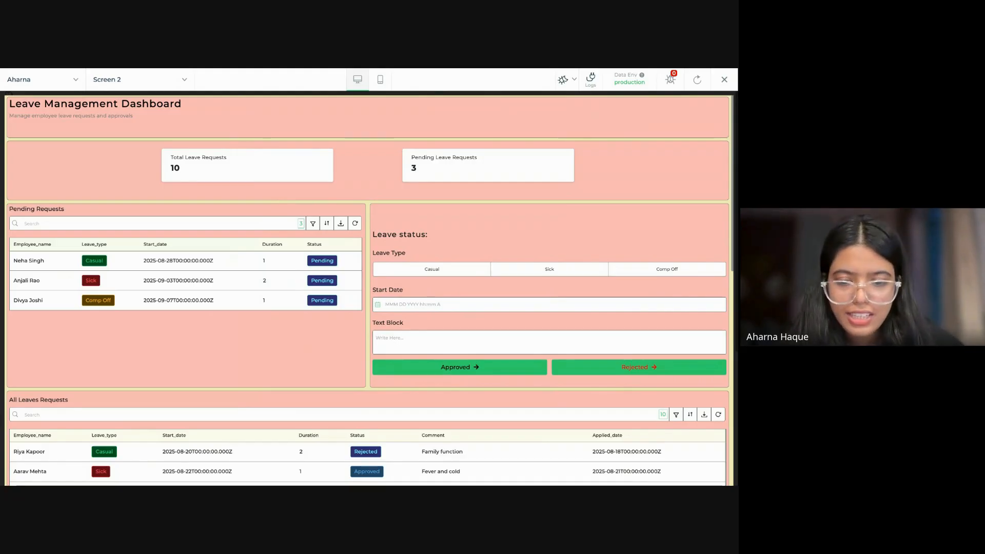
# Step: Review the previewed dashboard from the summary cards down to the last rows of the All Leaves Requests table
pyautogui.scroll(-3, 489, 329)
pyautogui.scroll(-3, 501, 356)
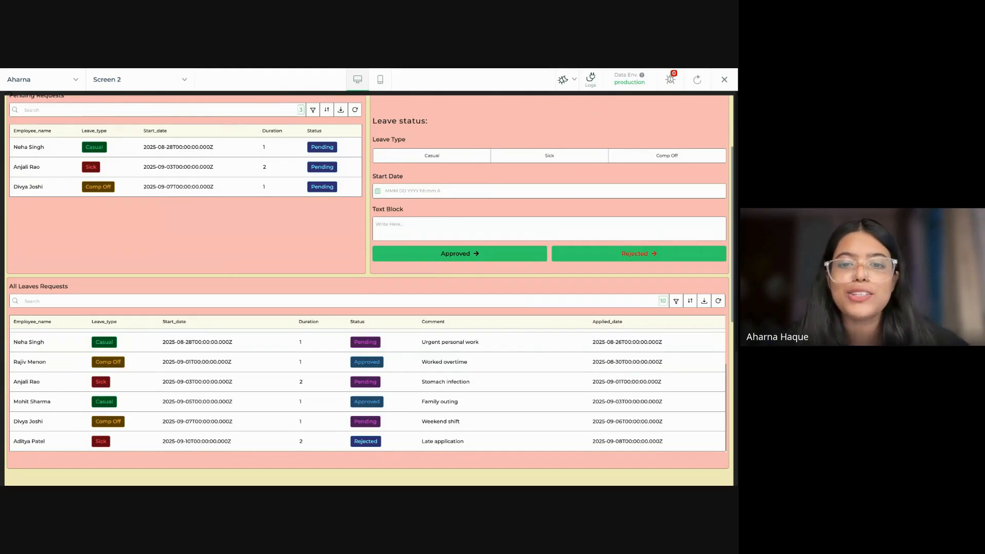
pyautogui.scroll(3, 401, 238)
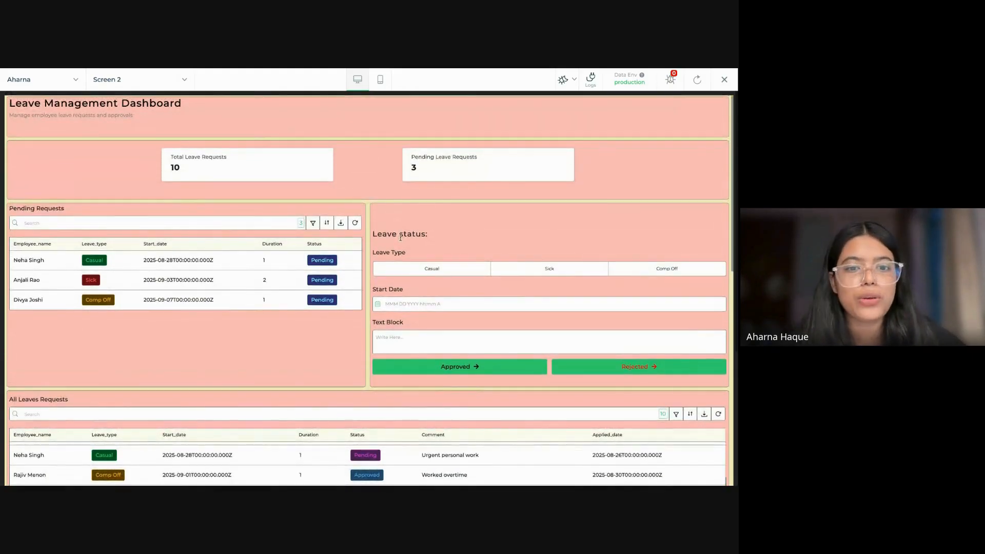